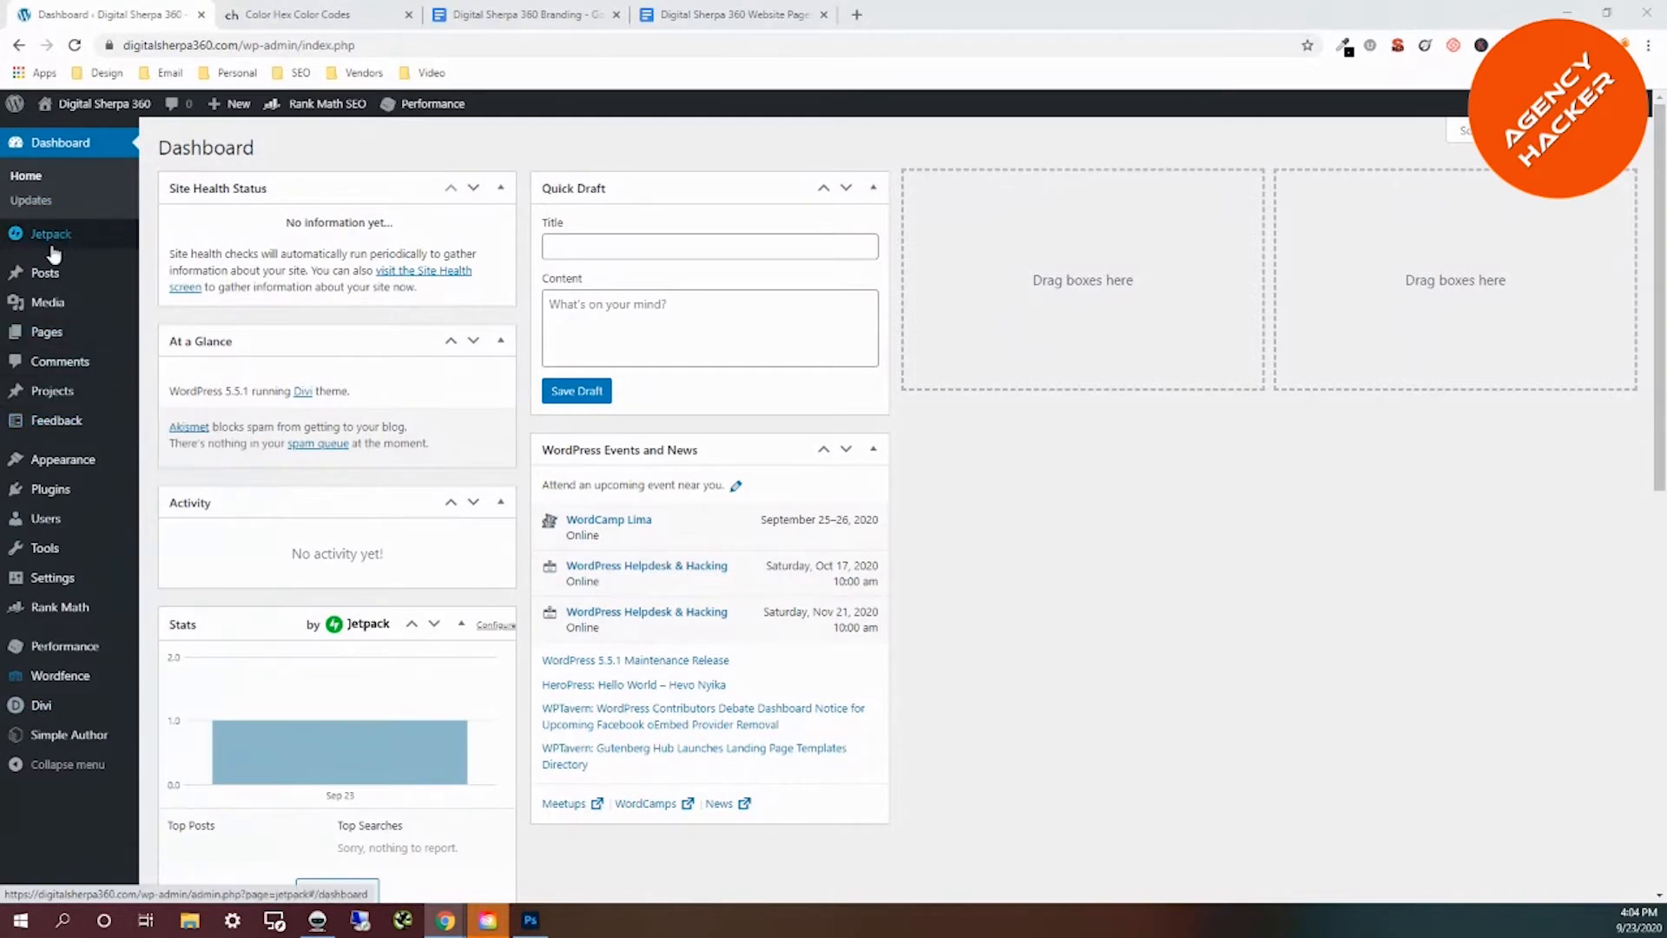
{"action": "mouse_move", "coordinate": [61, 270]}
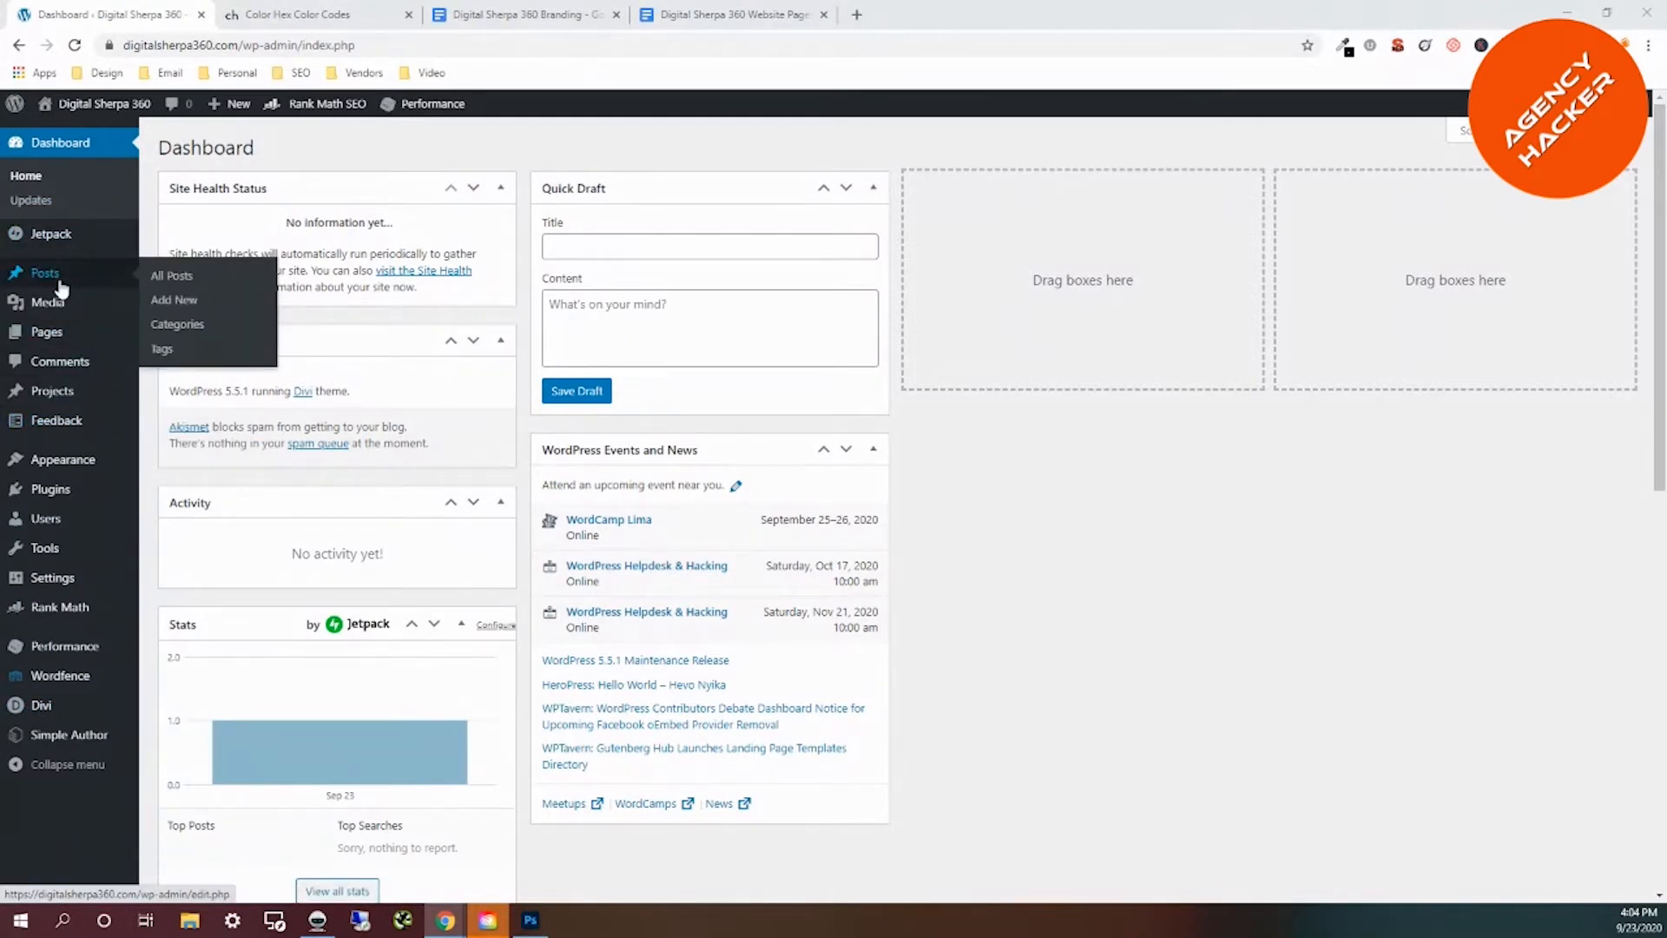
{"action": "mouse_move", "coordinate": [124, 116]}
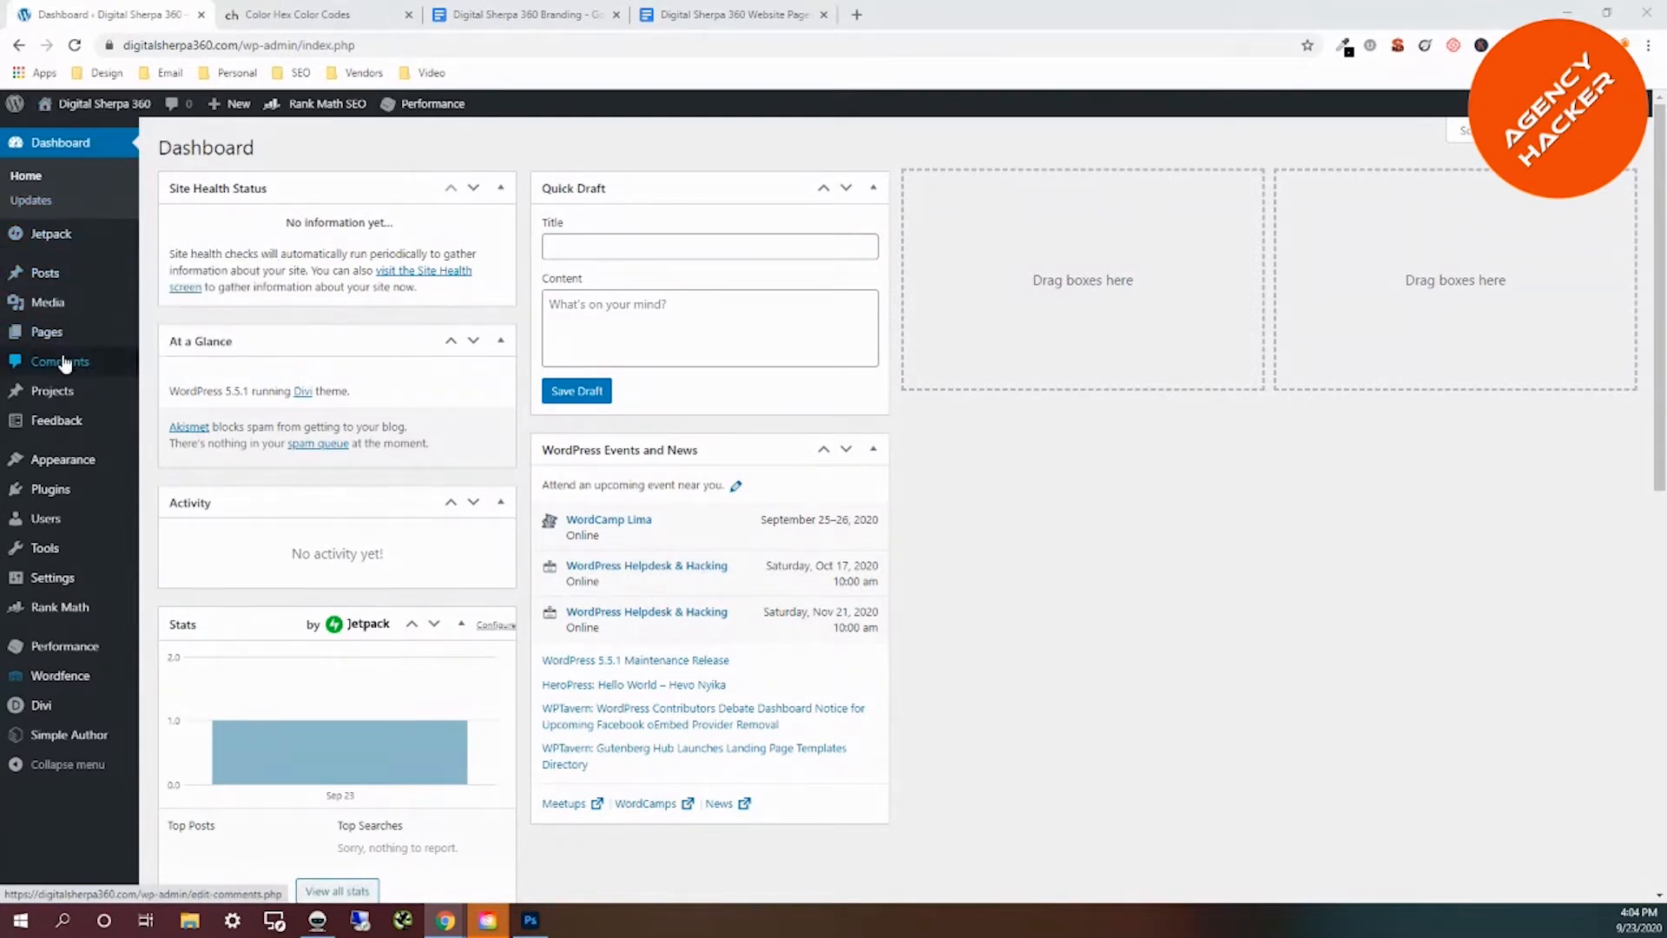
{"action": "mouse_move", "coordinate": [48, 625]}
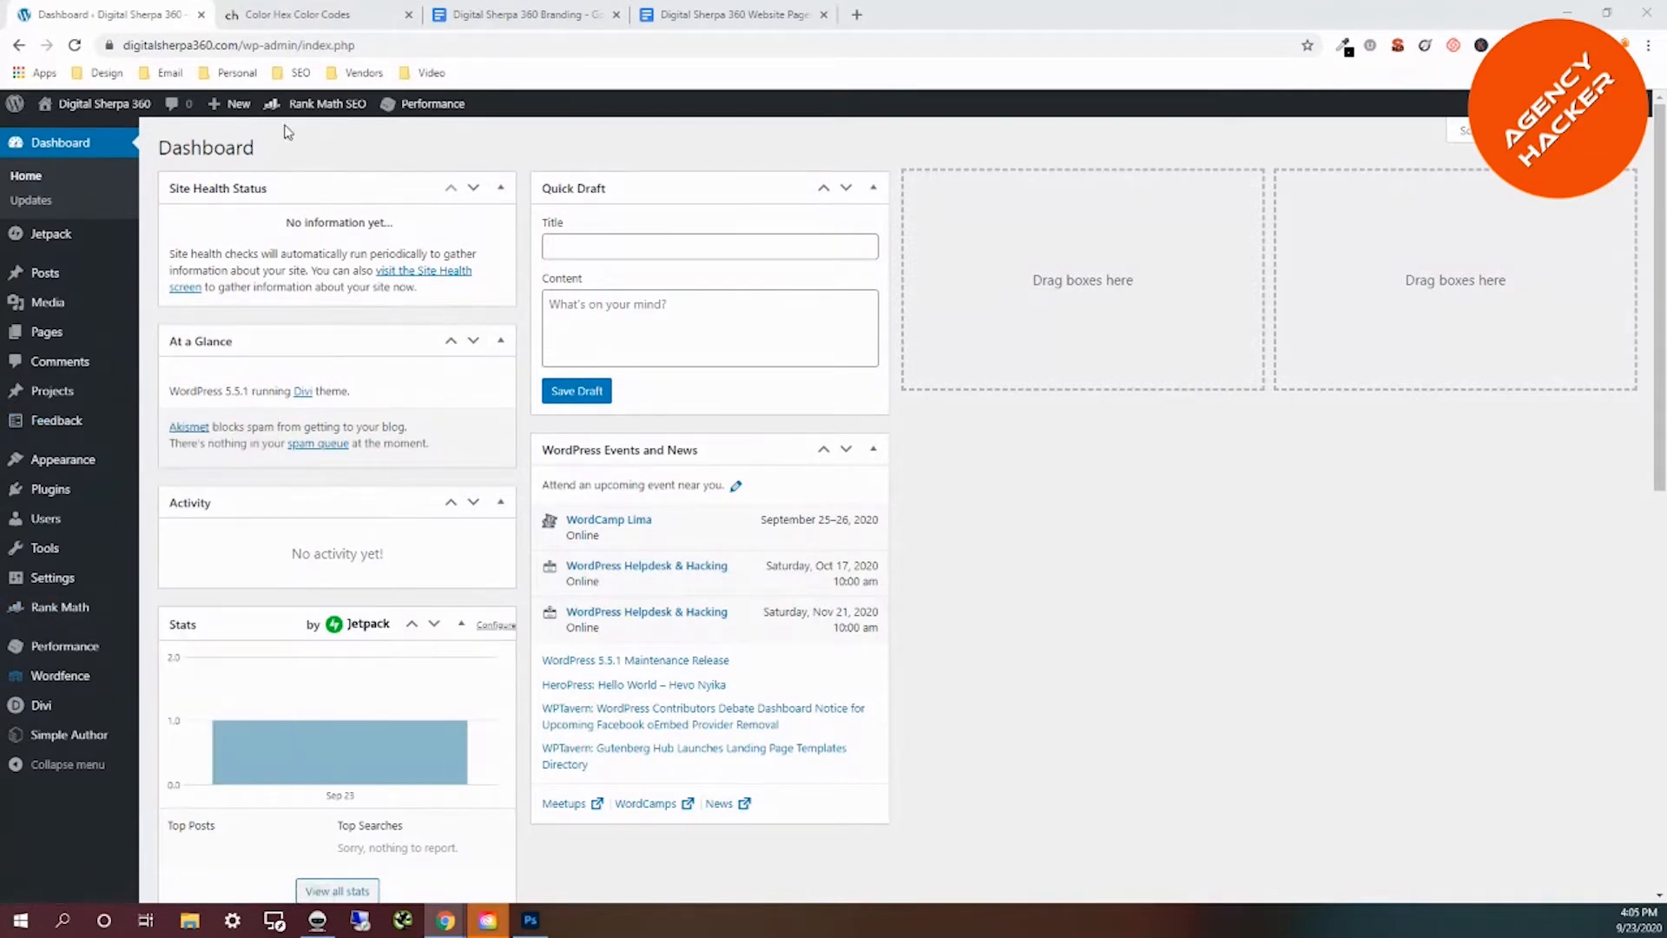
Switch to the color-hex.com page and dismiss its cookie notice.
{"action": "left_click", "coordinate": [291, 15]}
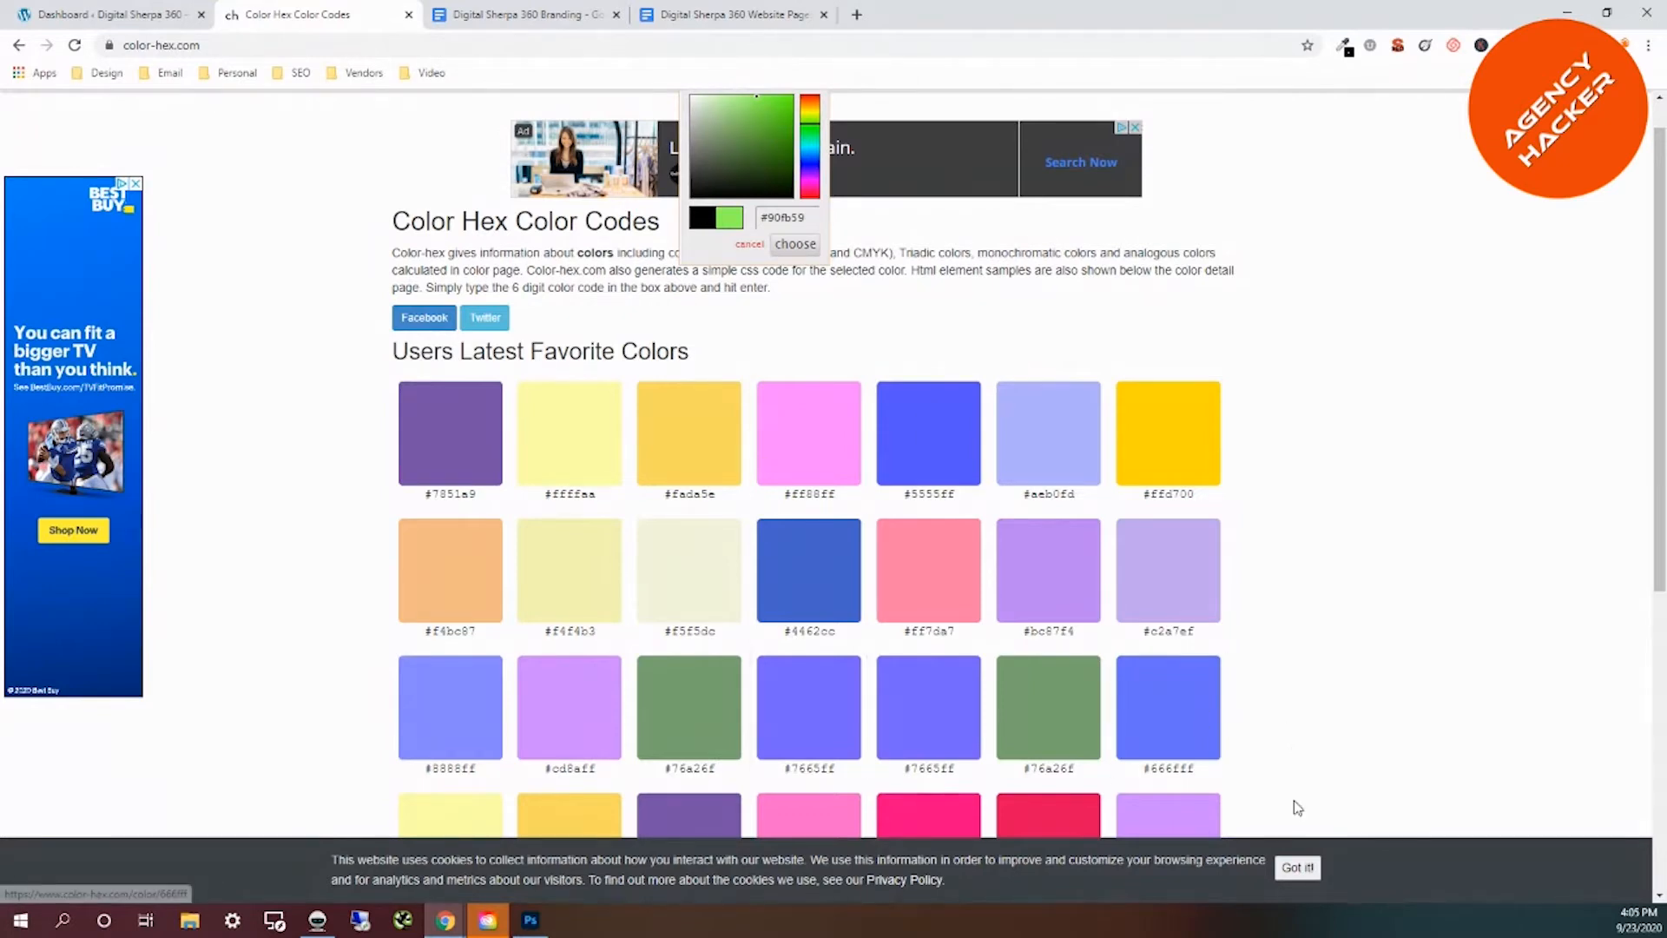
{"action": "left_click", "coordinate": [1298, 869]}
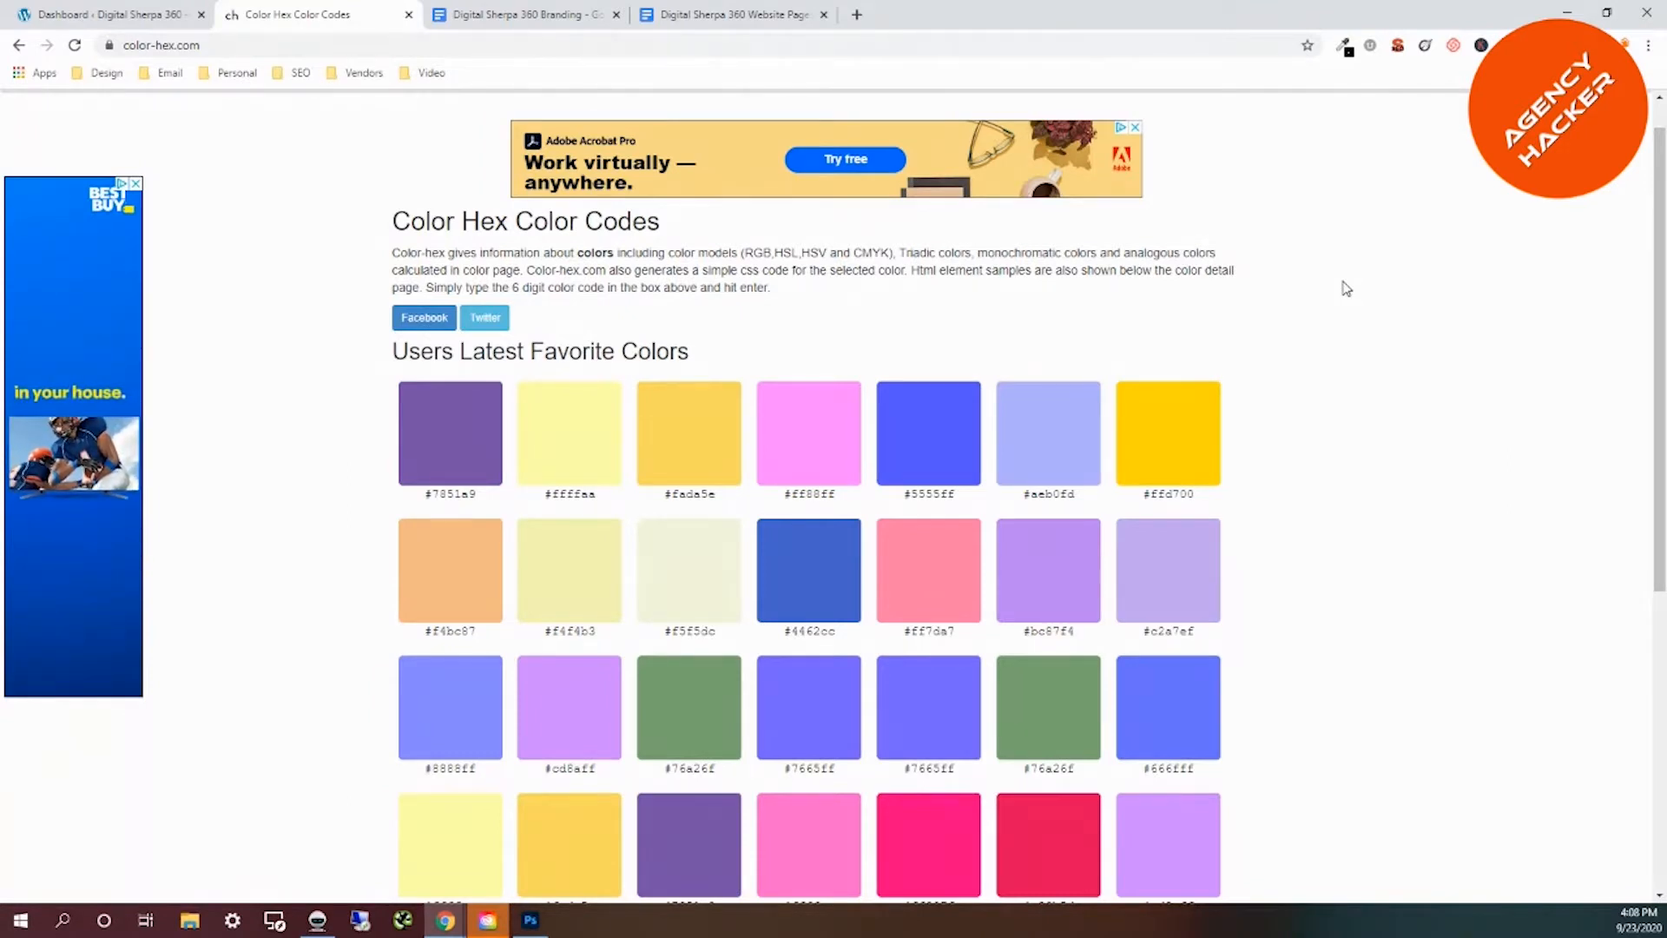
{"action": "scroll", "coordinate": [1340, 347], "scroll_direction": "up", "scroll_amount": 1}
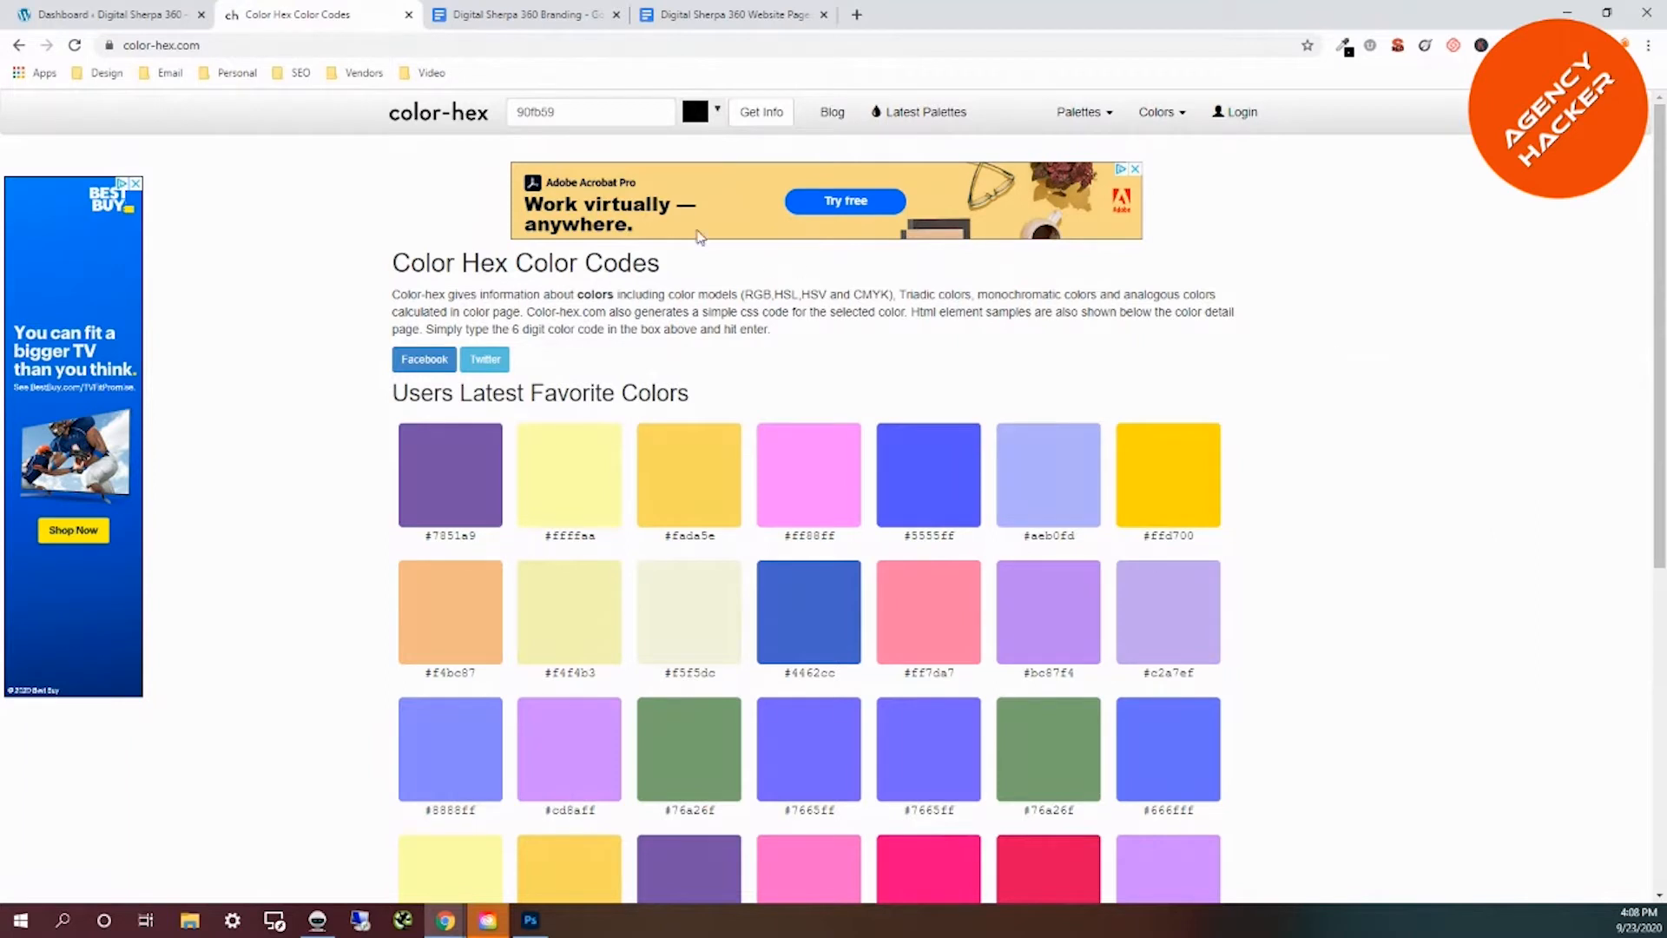
Choose a bright lime green, #99fd25, in the color-hex color picker.
{"action": "left_click", "coordinate": [695, 118]}
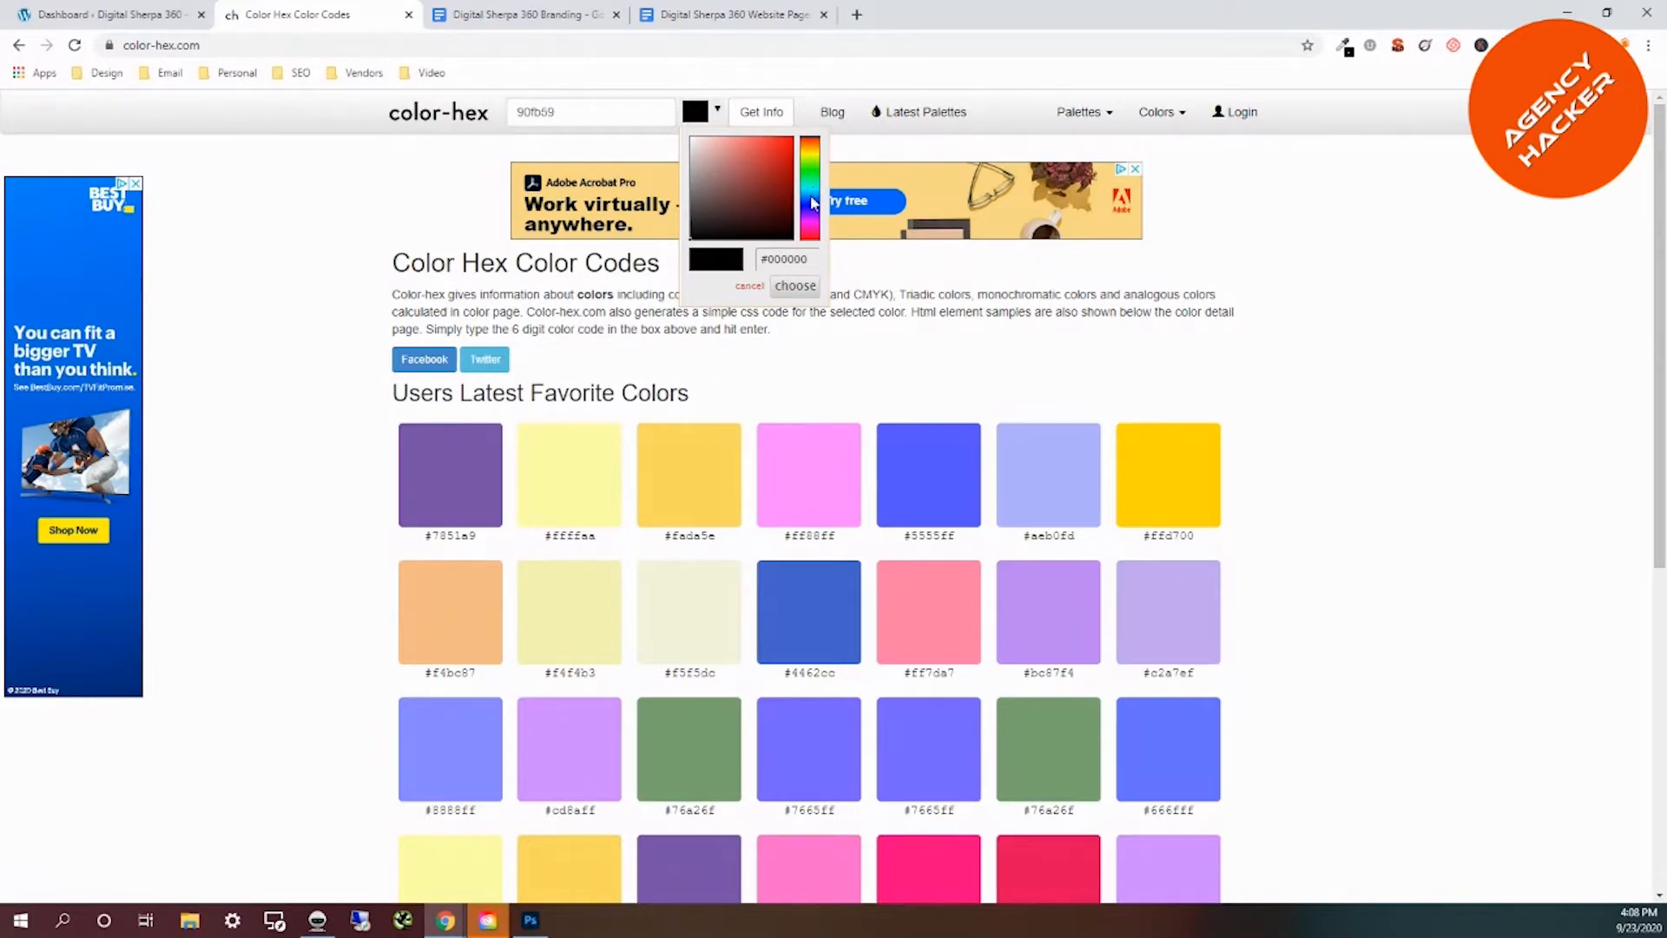
{"action": "left_click", "coordinate": [812, 193]}
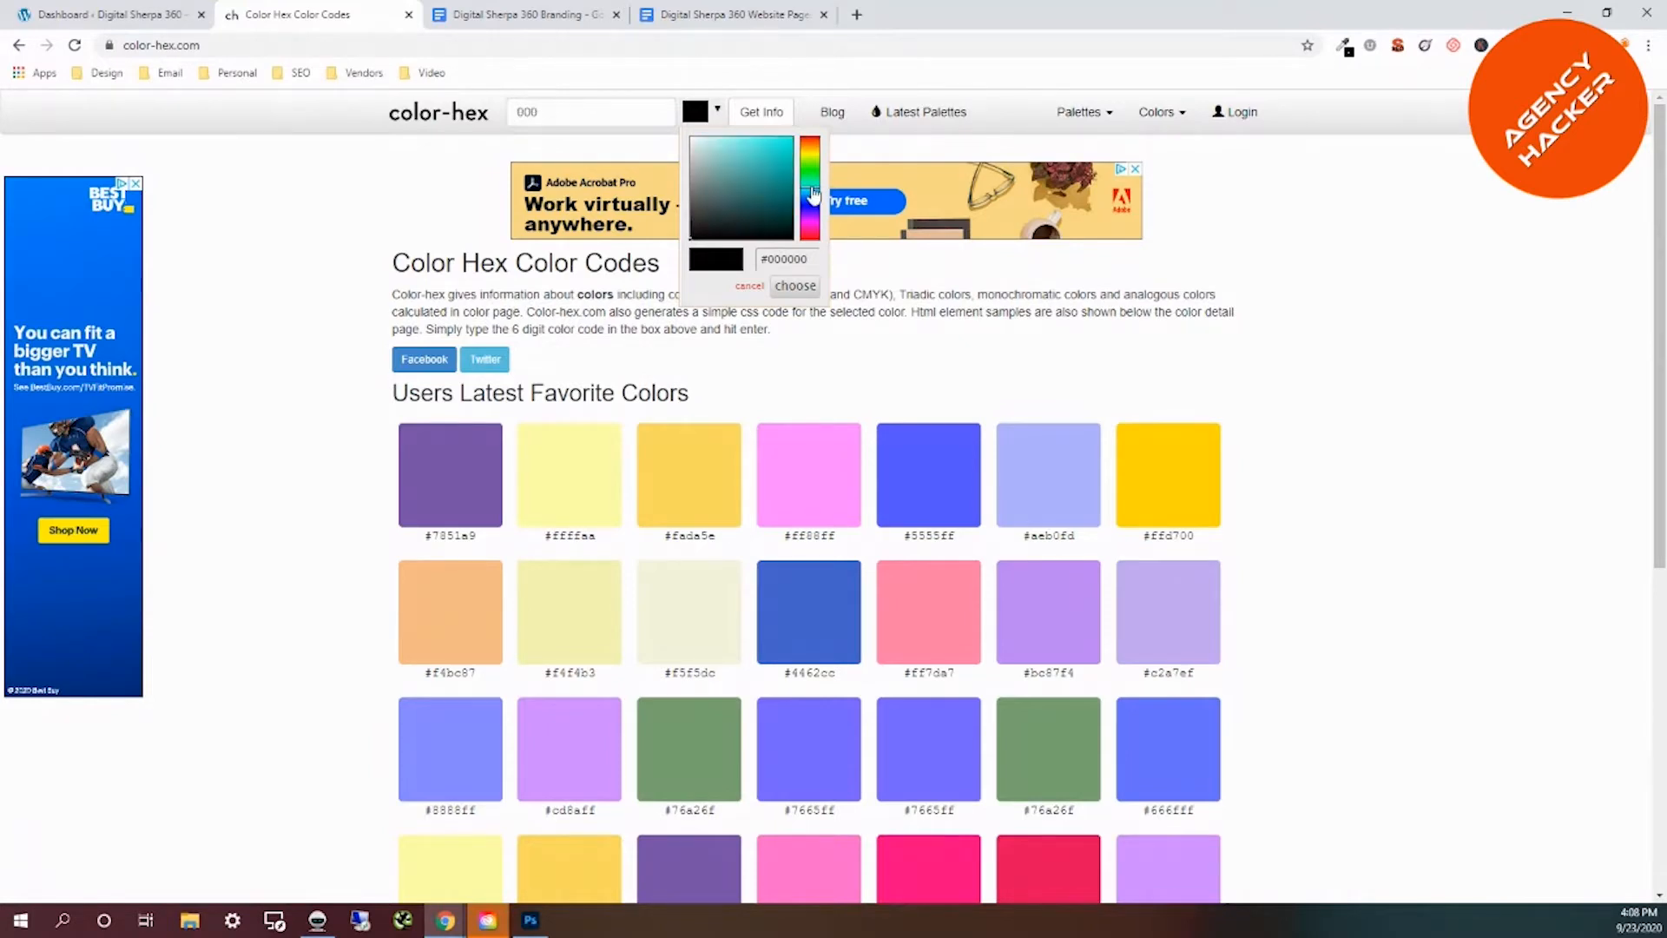
{"action": "left_click", "coordinate": [811, 180]}
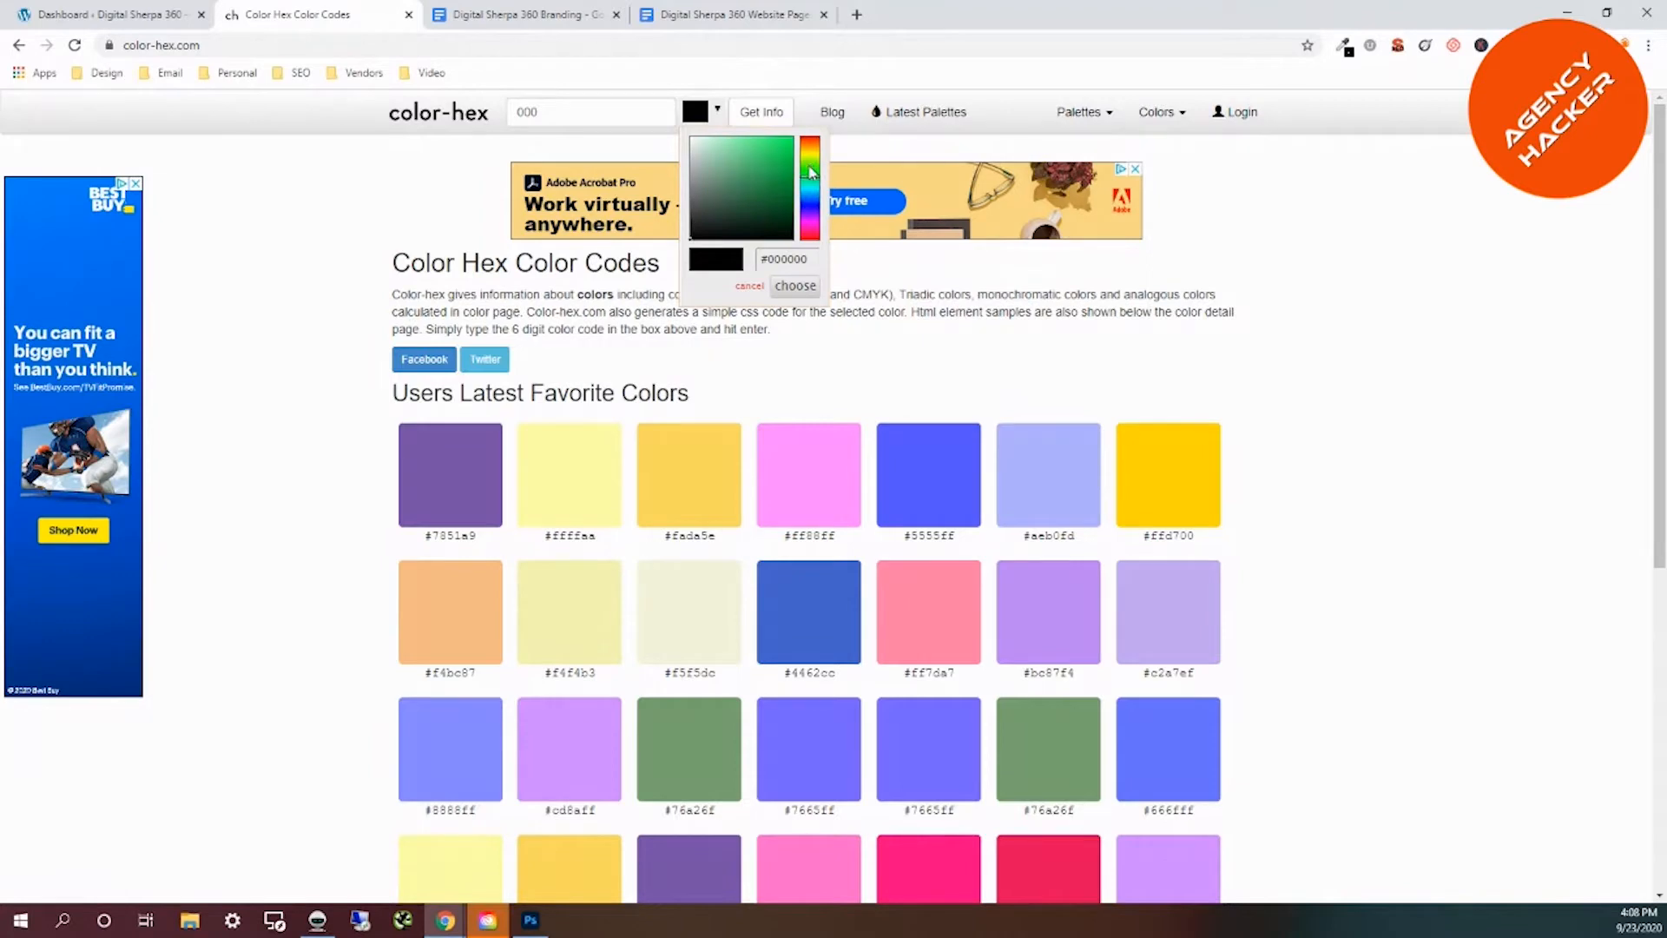
{"action": "left_click", "coordinate": [811, 171]}
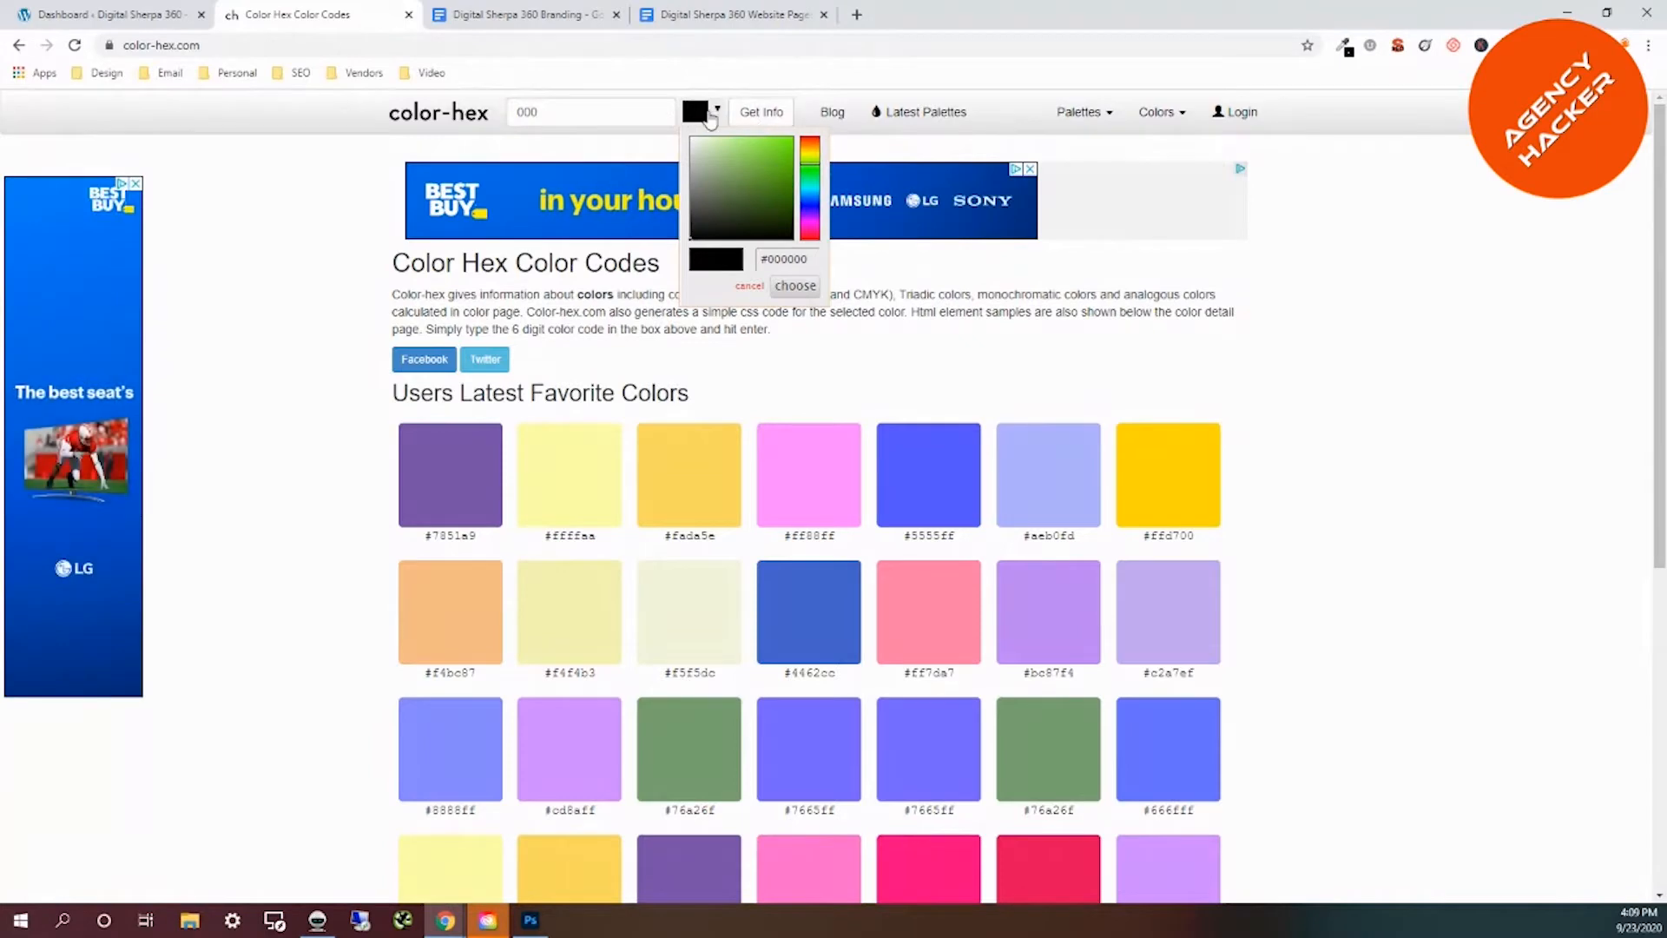
{"action": "left_click", "coordinate": [764, 147]}
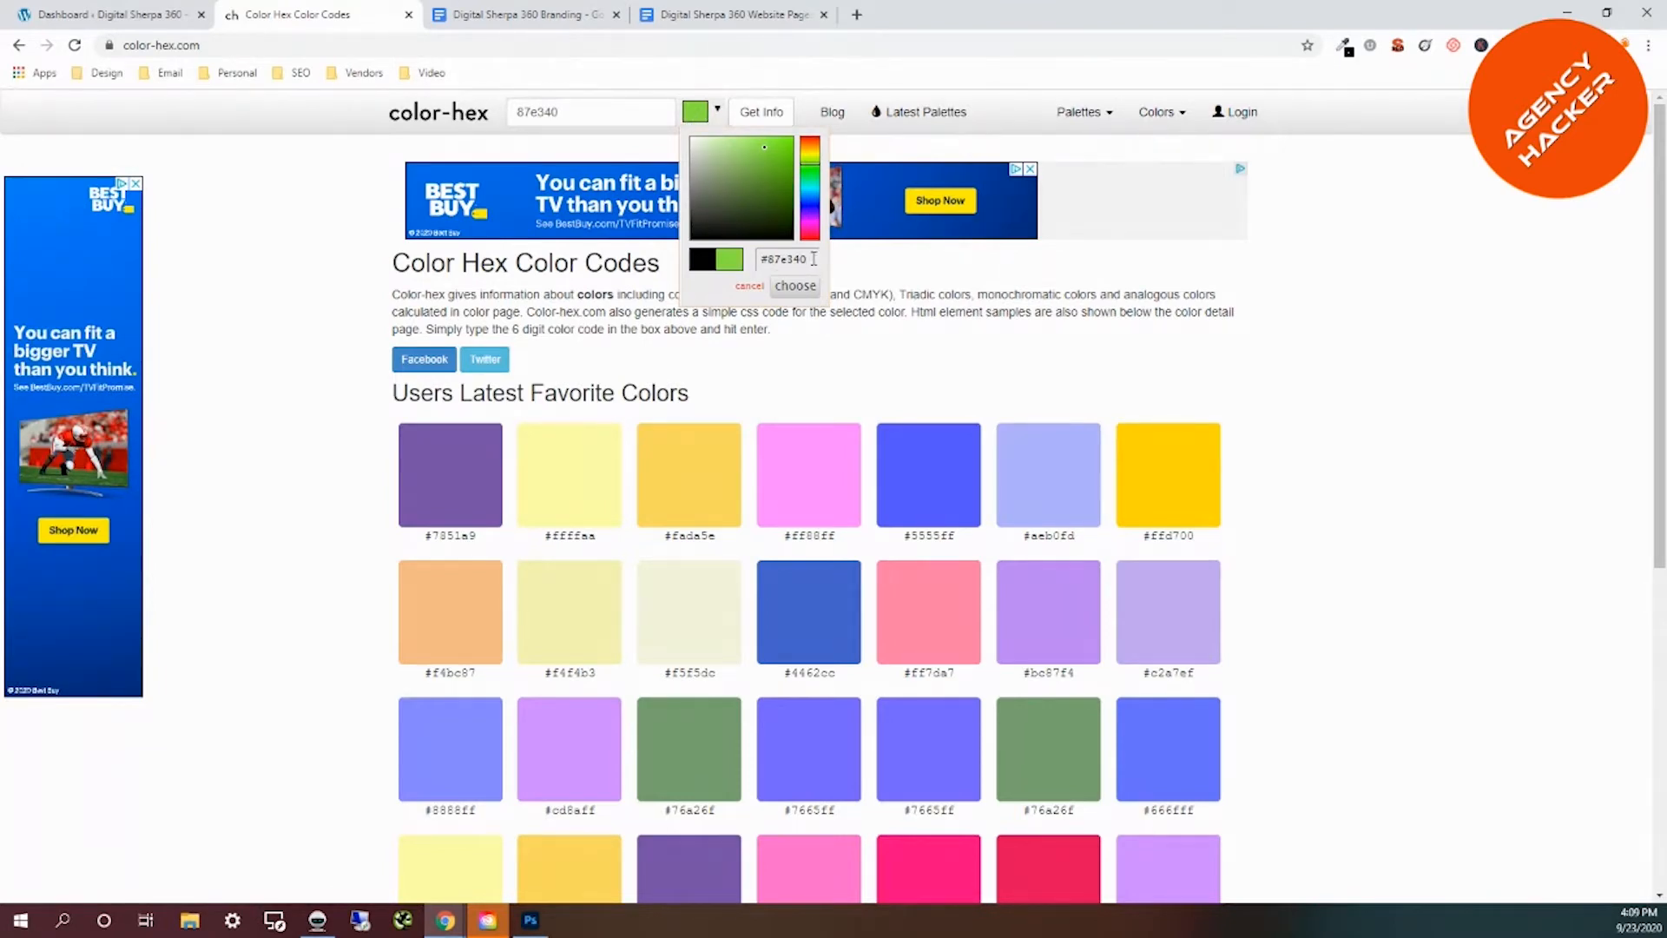
{"action": "left_click_drag", "start_coordinate": [810, 259], "coordinate": [756, 260]}
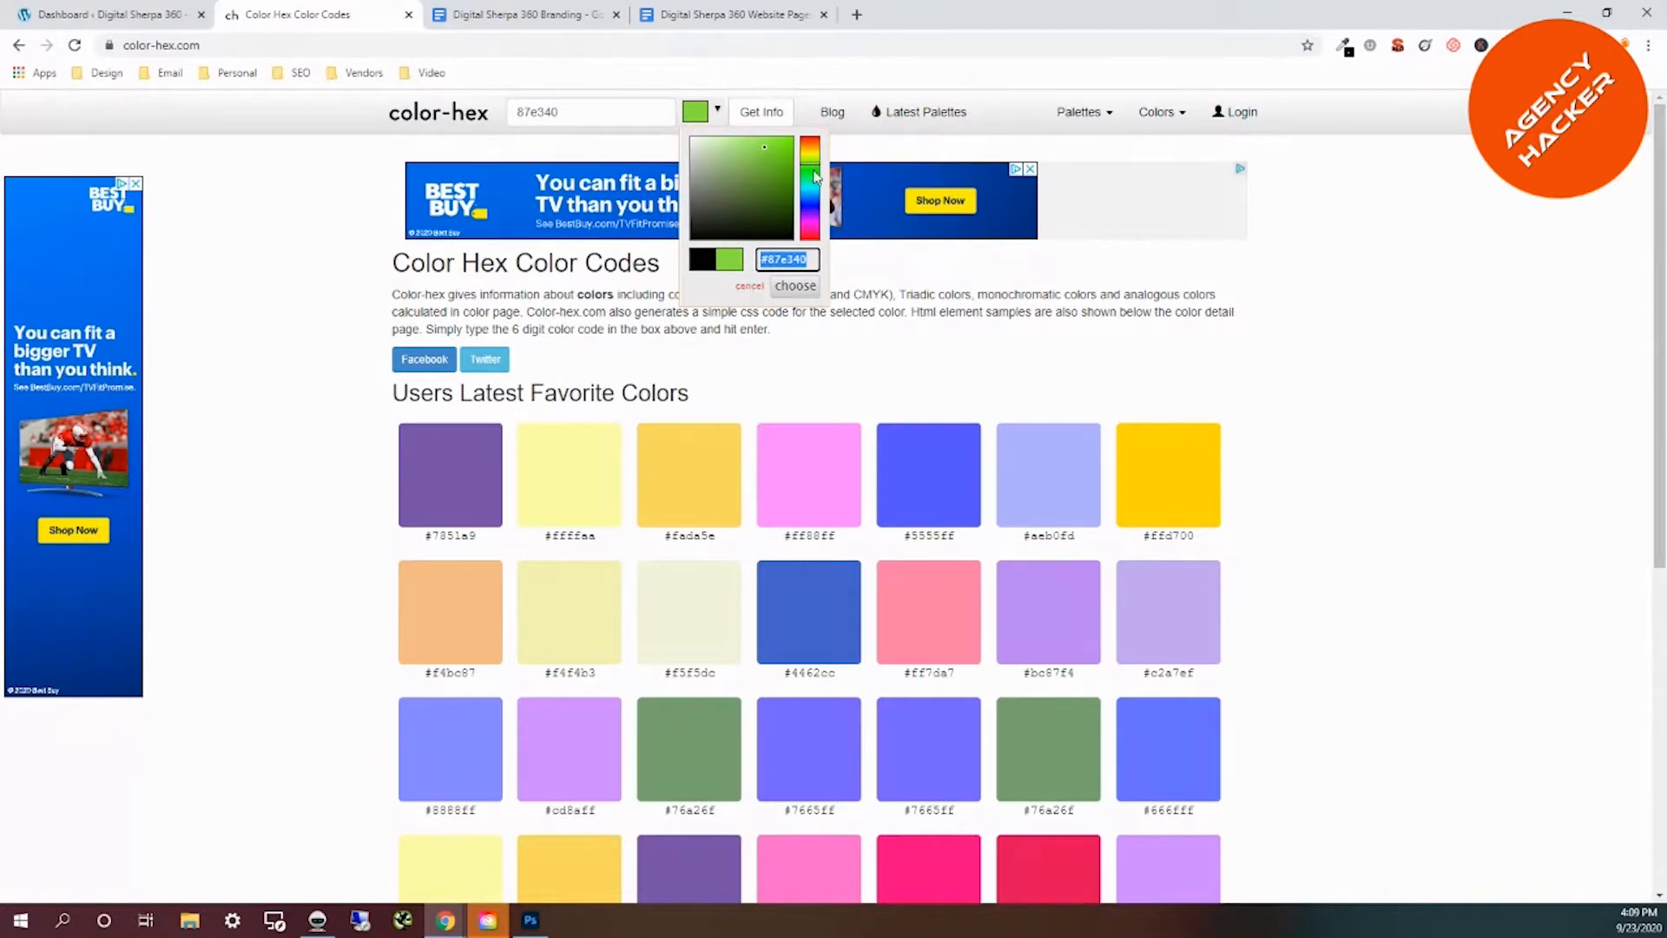
{"action": "type", "text": "#98e340"}
{"action": "left_click", "coordinate": [757, 140]}
{"action": "left_click", "coordinate": [777, 139]}
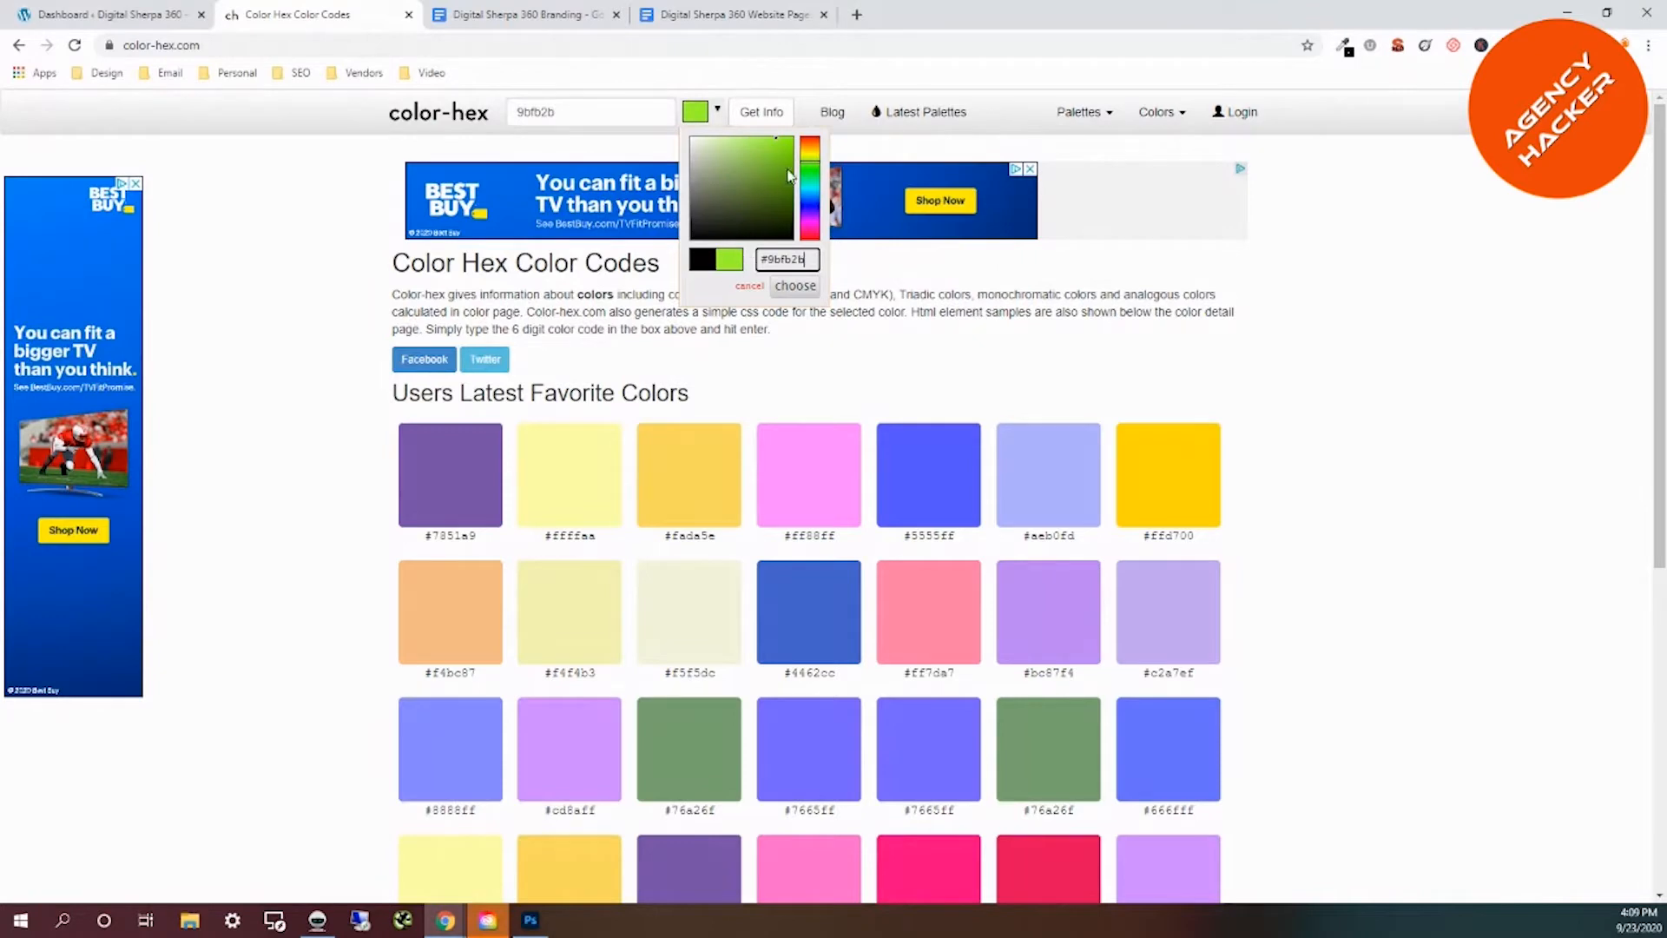
{"action": "left_click", "coordinate": [786, 145]}
{"action": "left_click", "coordinate": [781, 147]}
Copy the hex code #99fd25 into the Focus color line of the Digital Sherpa 360 Branding document in Google Docs.
{"action": "triple_click", "coordinate": [808, 261]}
{"action": "key", "text": "ctrl+c"}
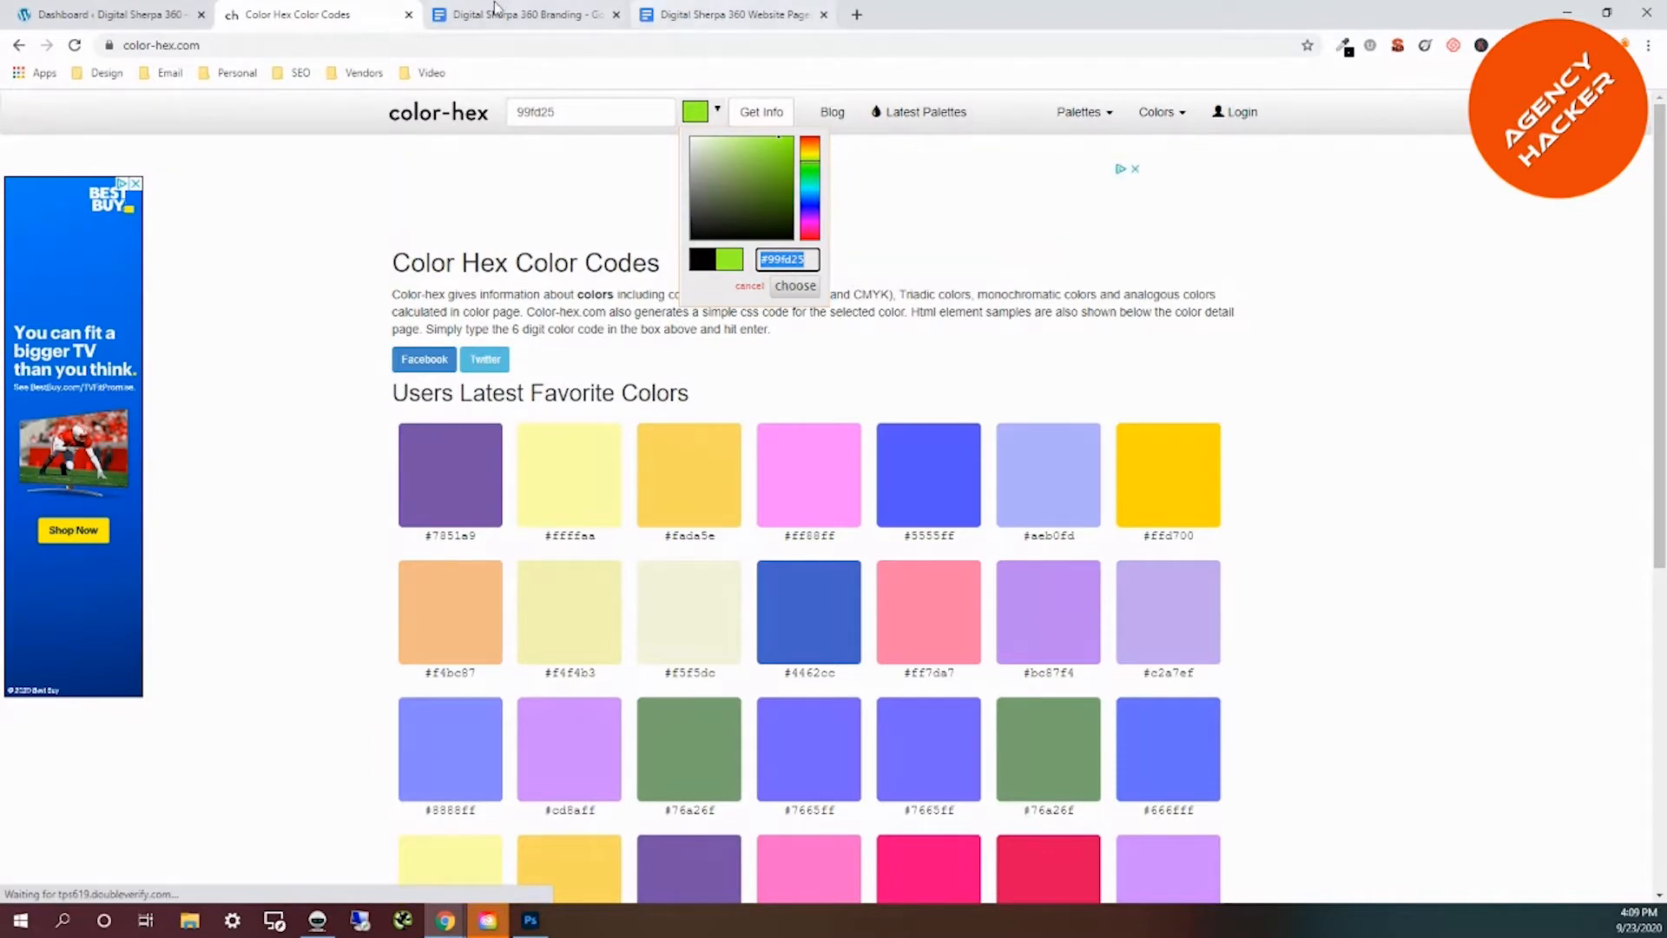
{"action": "left_click", "coordinate": [524, 17]}
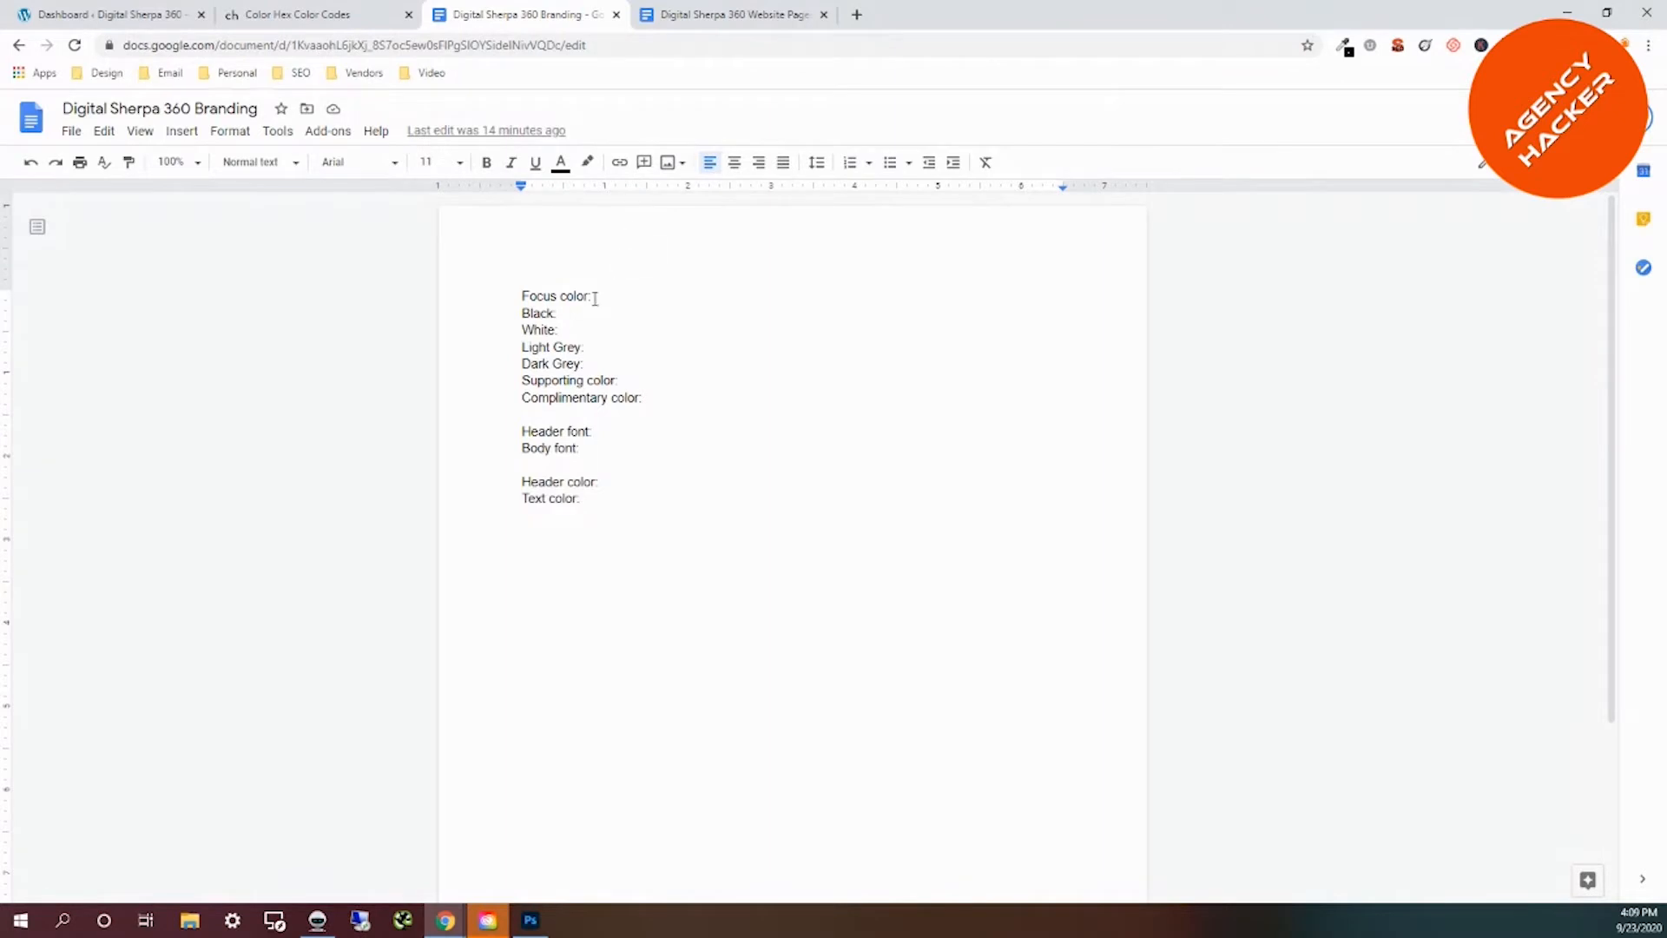
{"action": "key", "text": "ctrl+v"}
Look up #99fd25 on color-hex and open its slightly darker shade #89e321.
{"action": "left_click", "coordinate": [299, 16]}
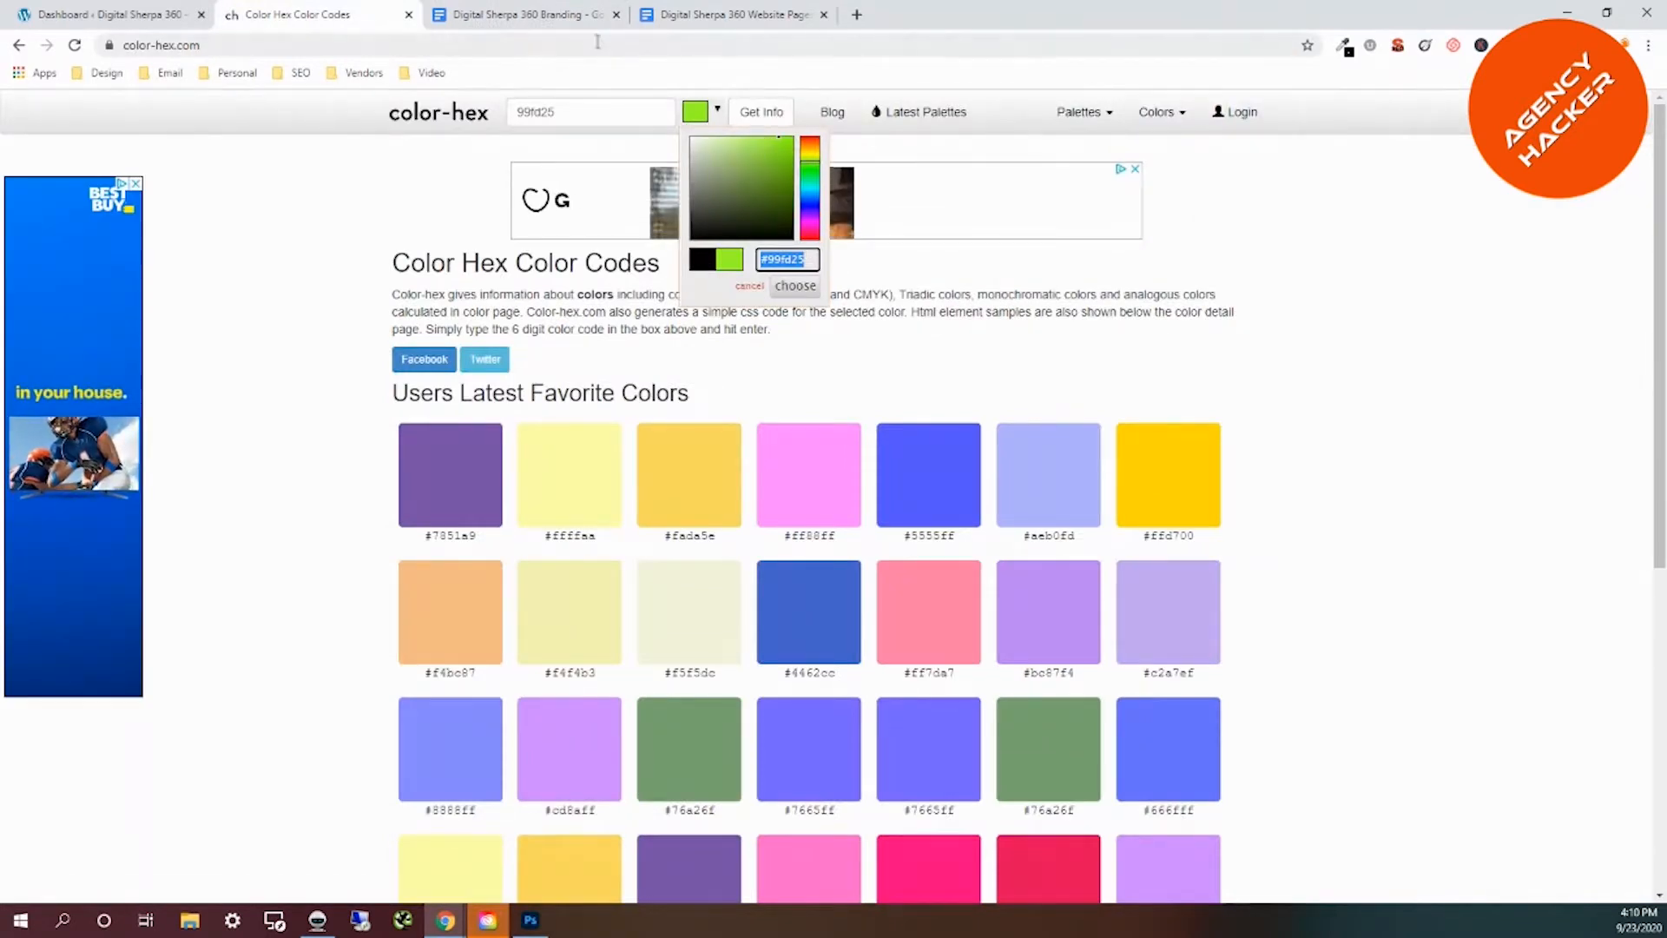
{"action": "left_click", "coordinate": [794, 290]}
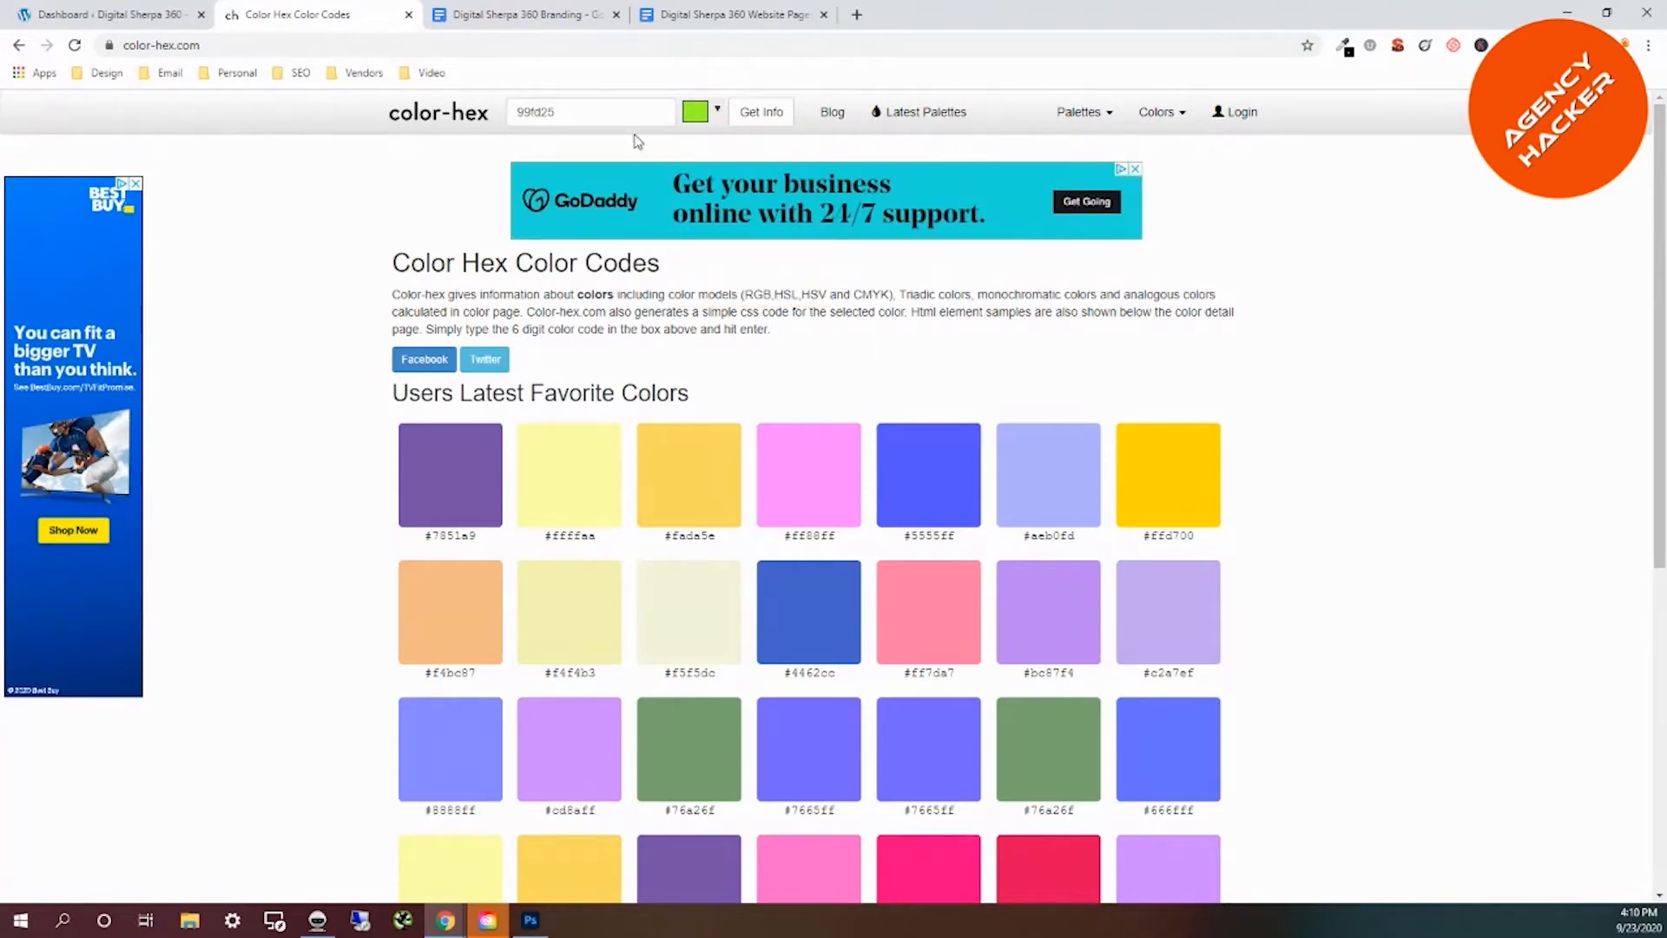
{"action": "left_click", "coordinate": [625, 108]}
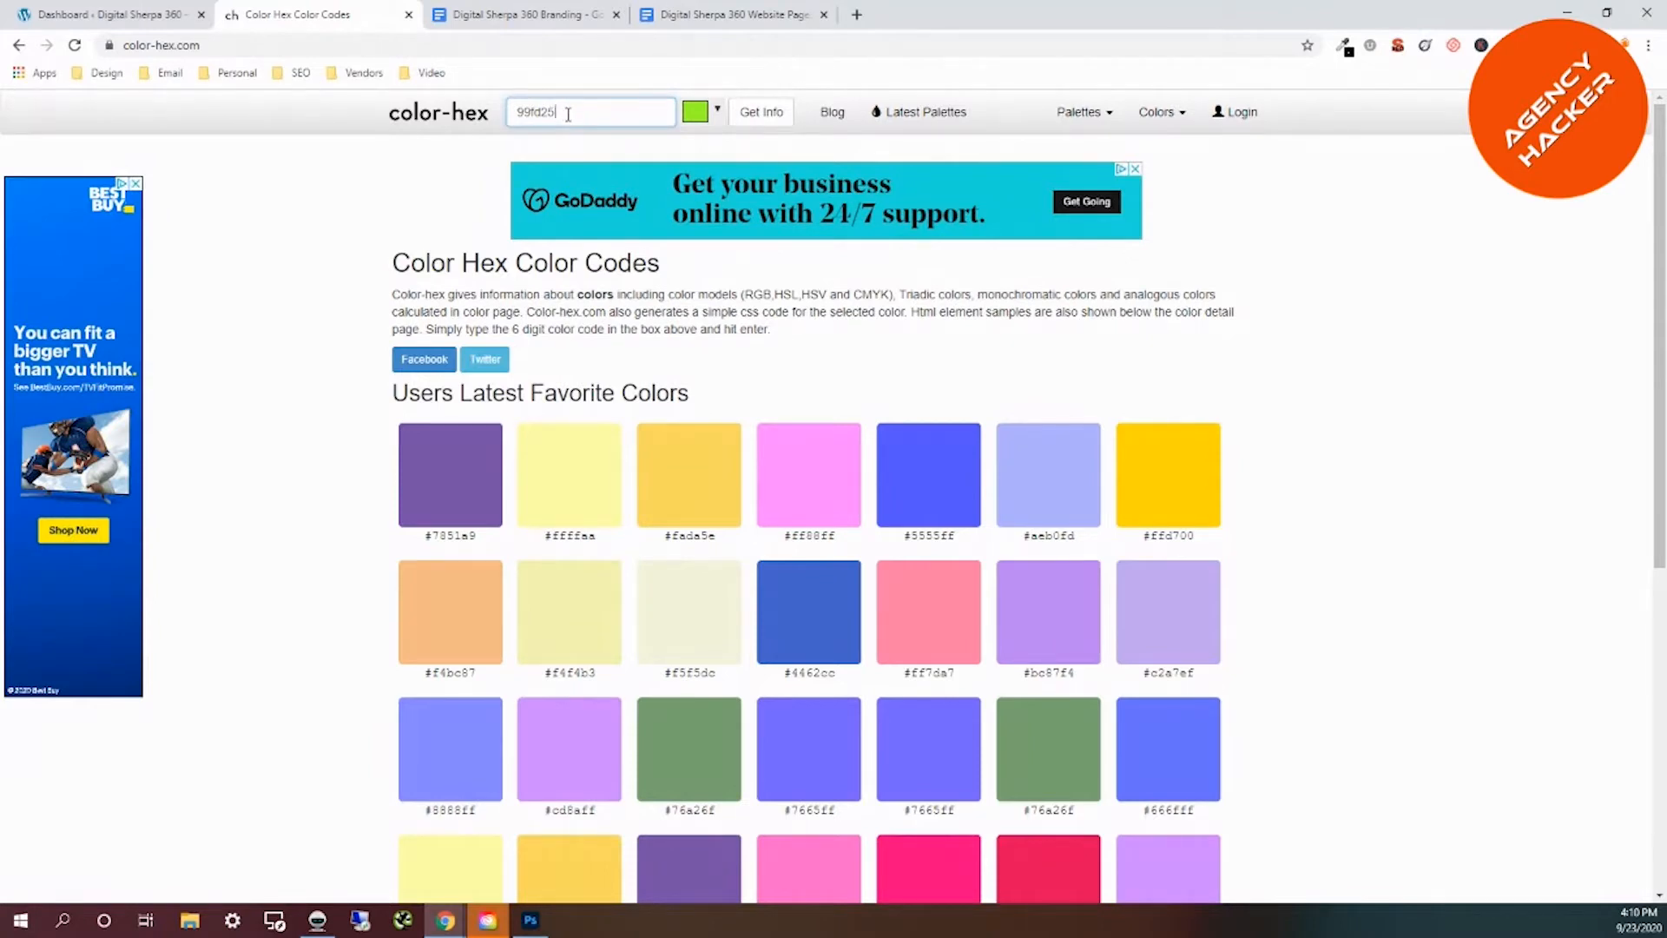
{"action": "key", "text": "Return"}
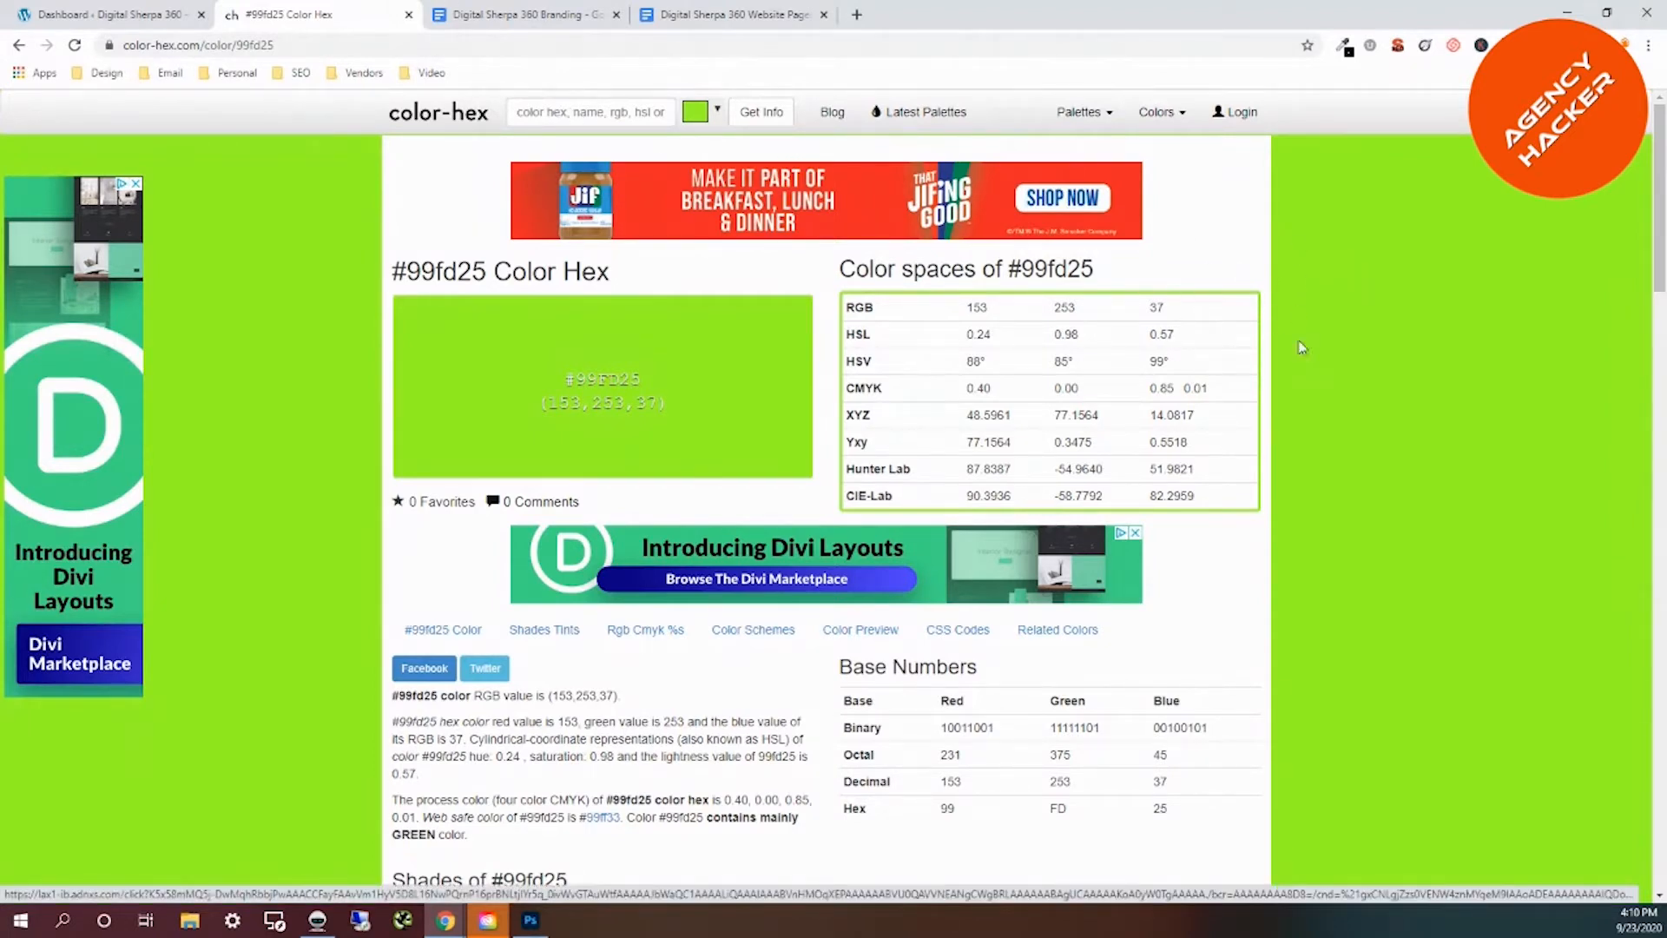
{"action": "scroll", "coordinate": [1421, 389], "scroll_direction": "down", "scroll_amount": 4}
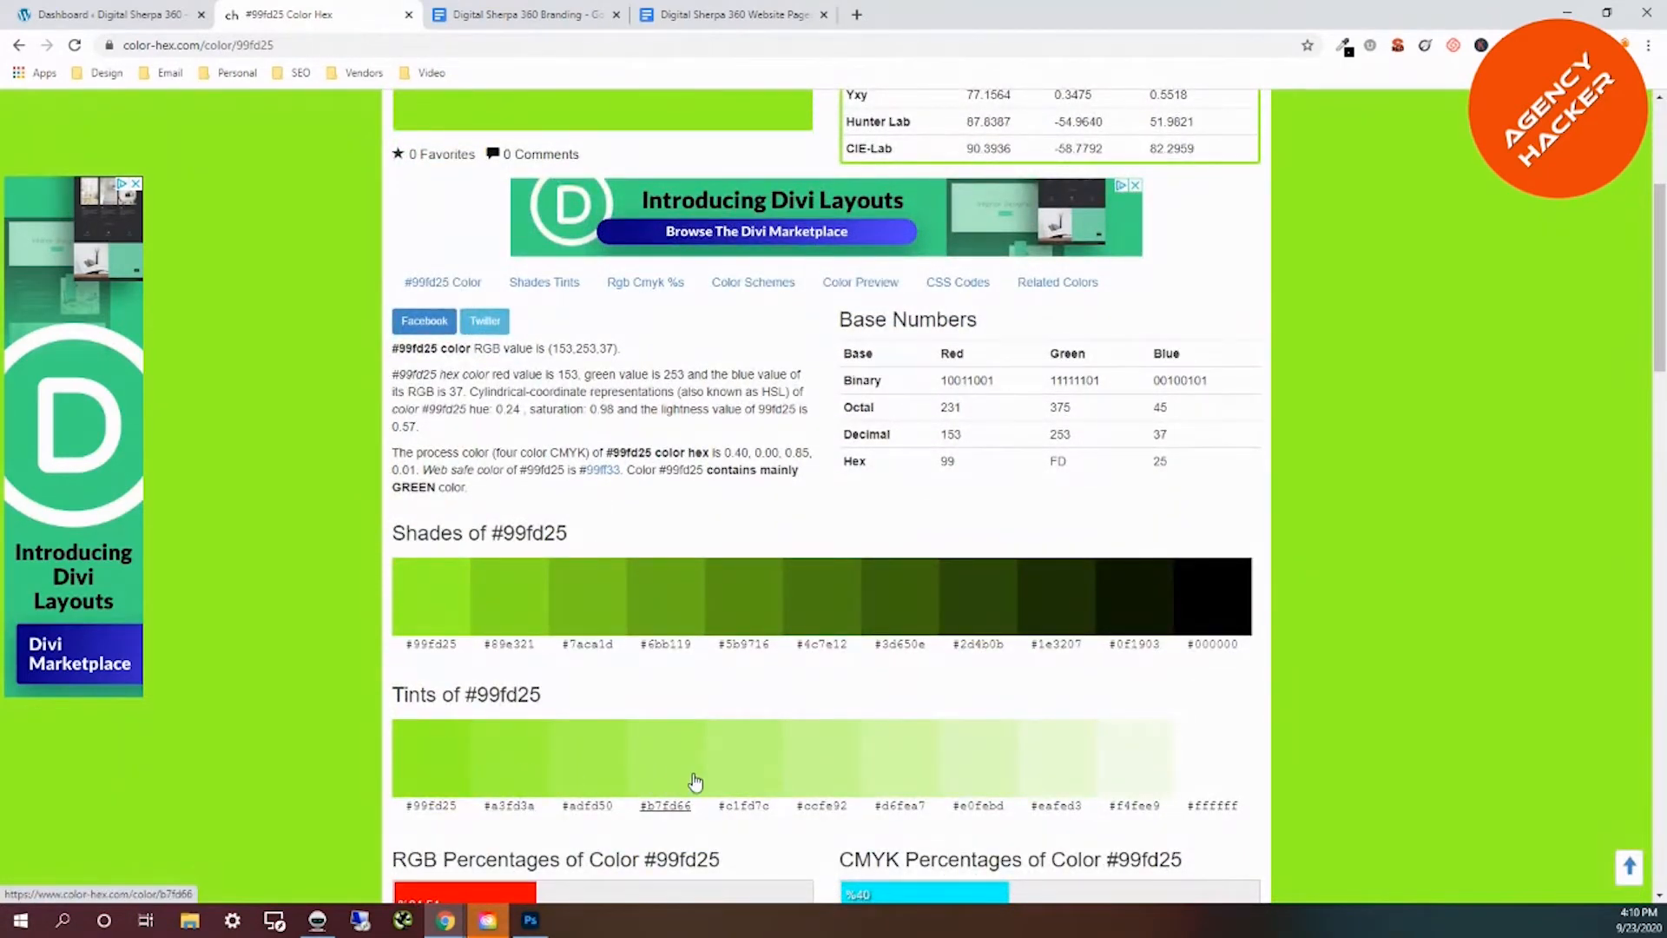
{"action": "left_click", "coordinate": [514, 607]}
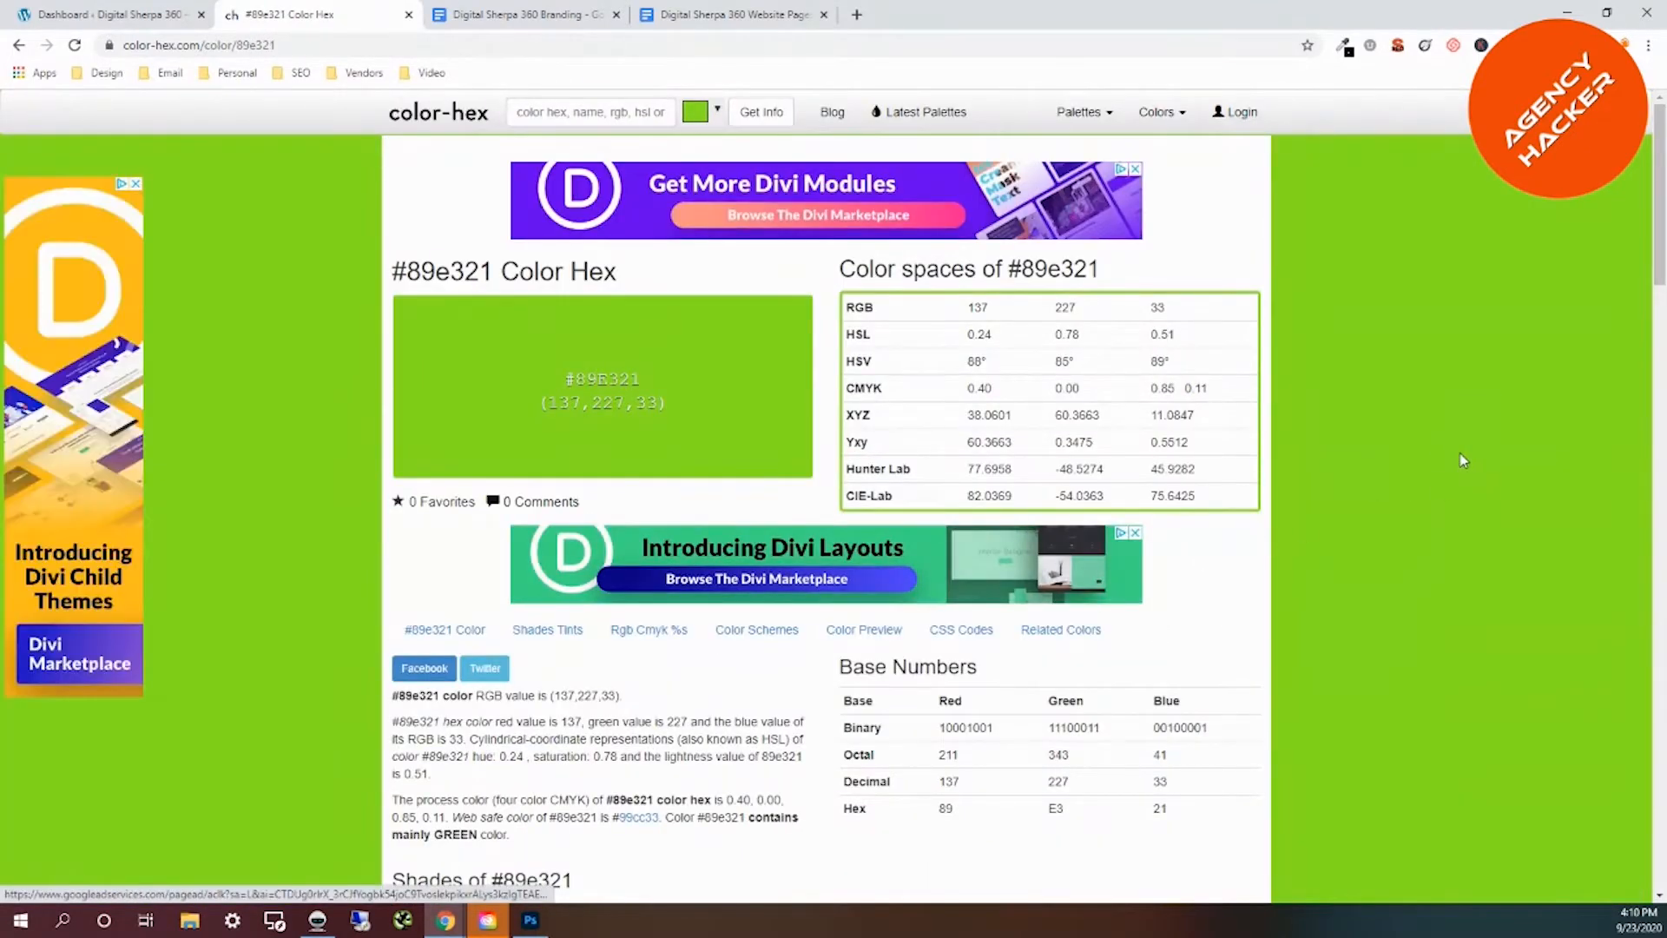
Copy the hex code #89e321 and replace the Focus color value in the Google Docs branding document with it.
{"action": "scroll", "coordinate": [1463, 460], "scroll_direction": "down", "scroll_amount": 5}
{"action": "scroll", "coordinate": [1463, 460], "scroll_direction": "down", "scroll_amount": 3}
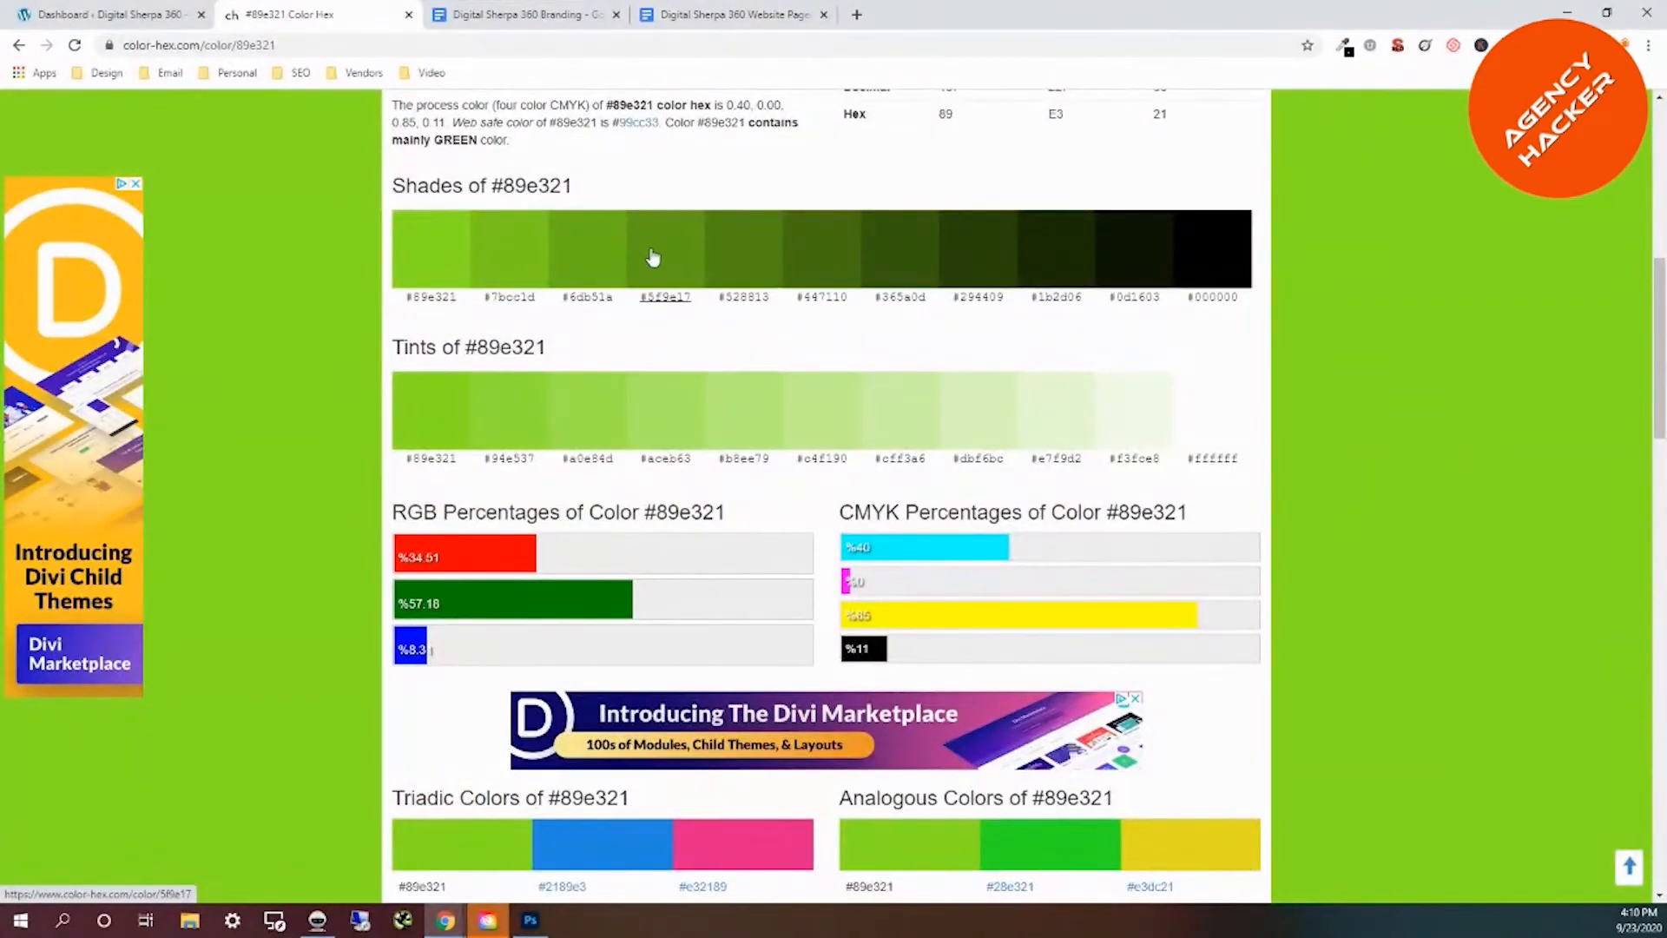
{"action": "scroll", "coordinate": [732, 349], "scroll_direction": "up", "scroll_amount": 5}
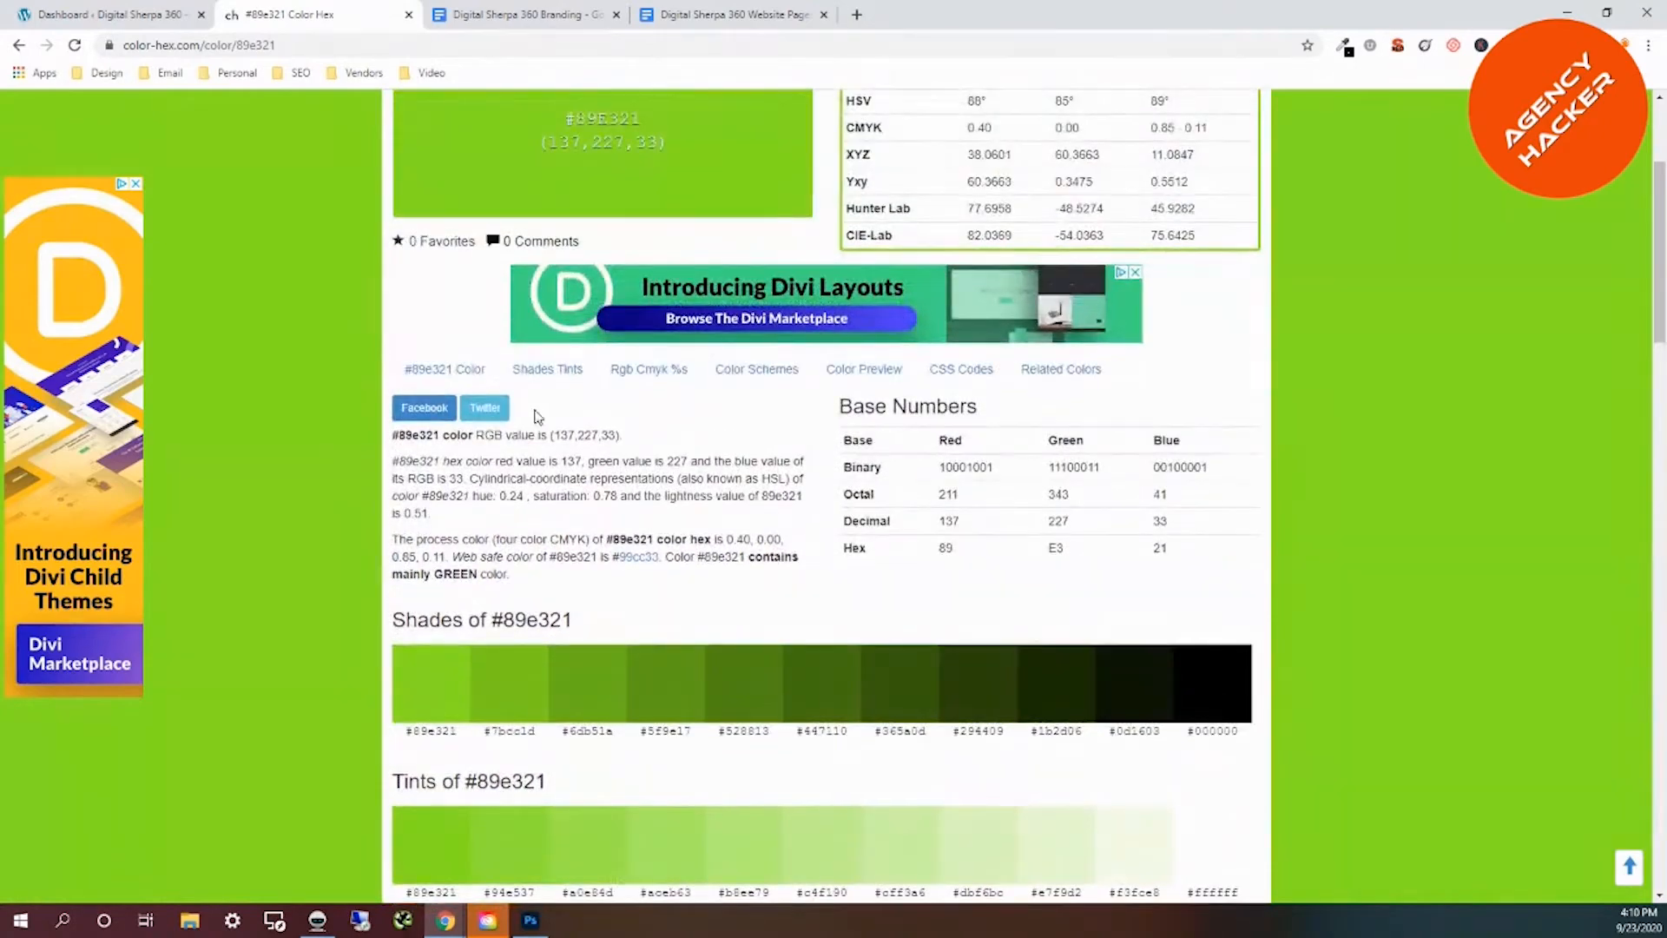
{"action": "scroll", "coordinate": [513, 529], "scroll_direction": "down", "scroll_amount": 8}
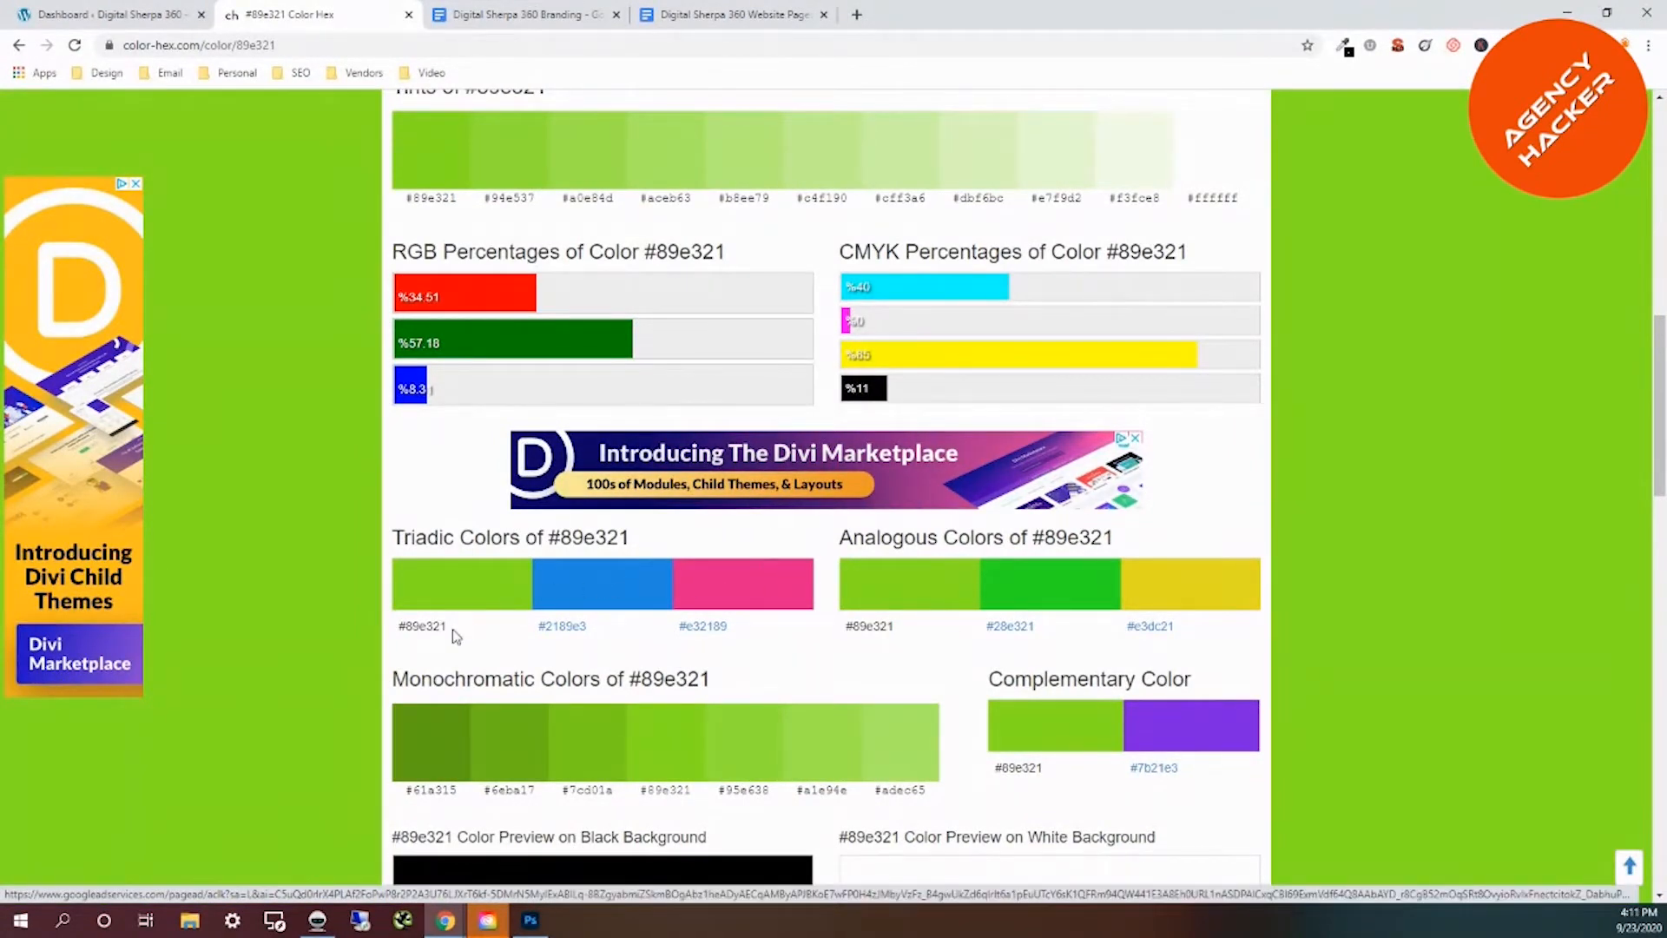
{"action": "left_click_drag", "start_coordinate": [448, 627], "coordinate": [399, 627]}
{"action": "key", "text": "ctrl+c"}
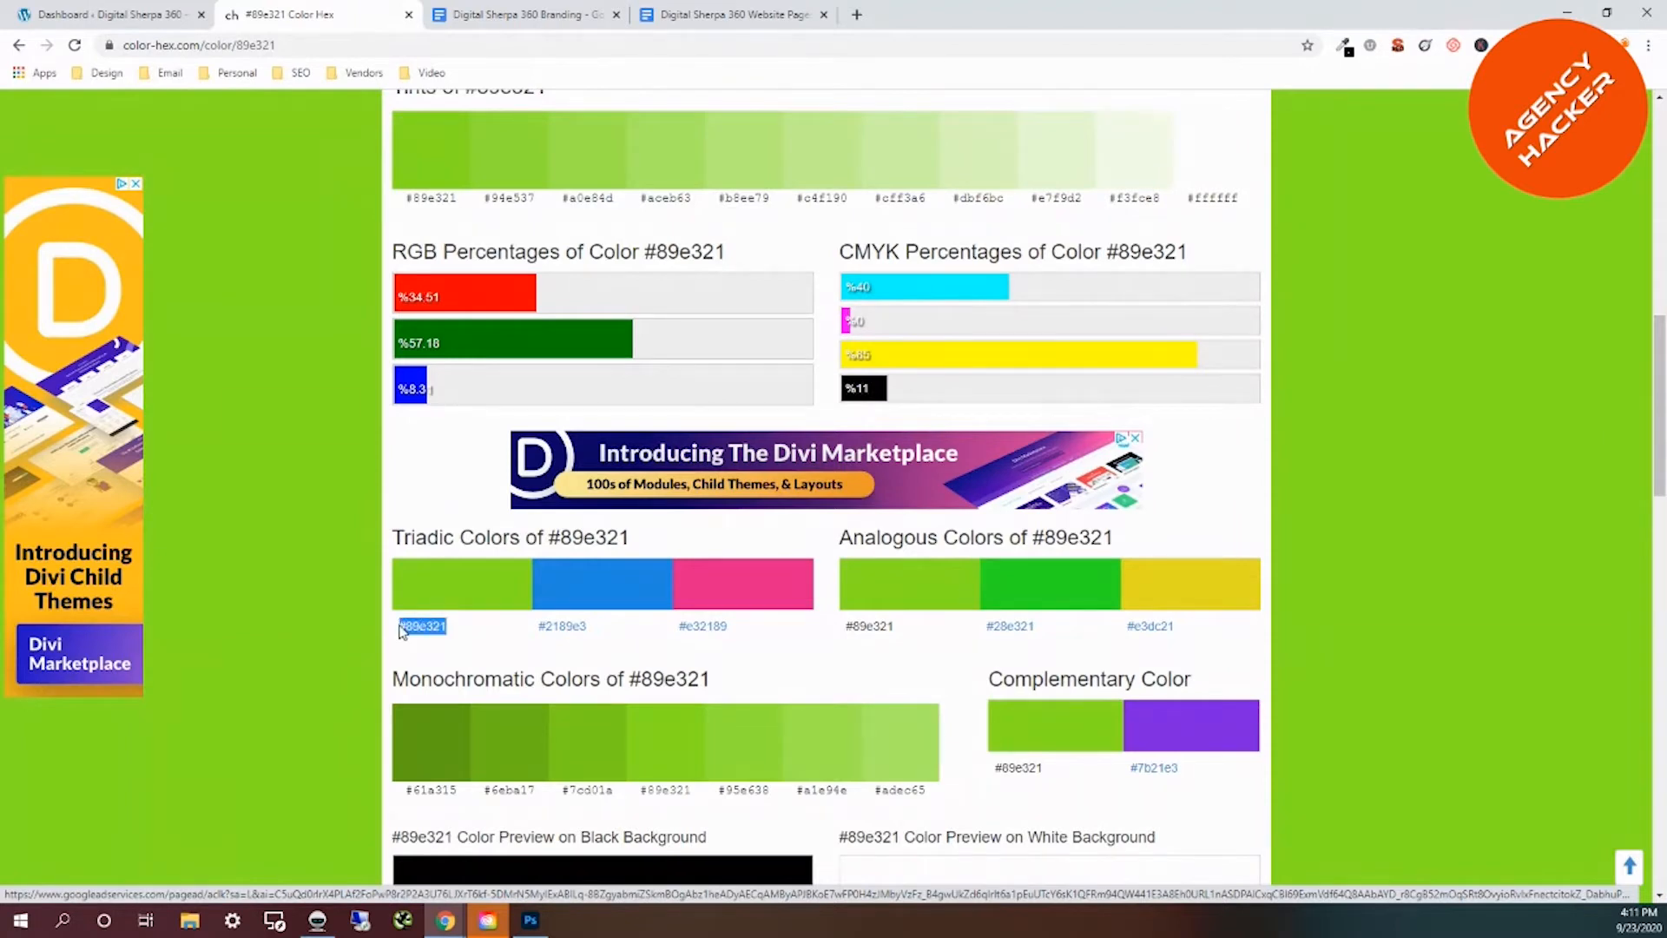
{"action": "left_click", "coordinate": [534, 19]}
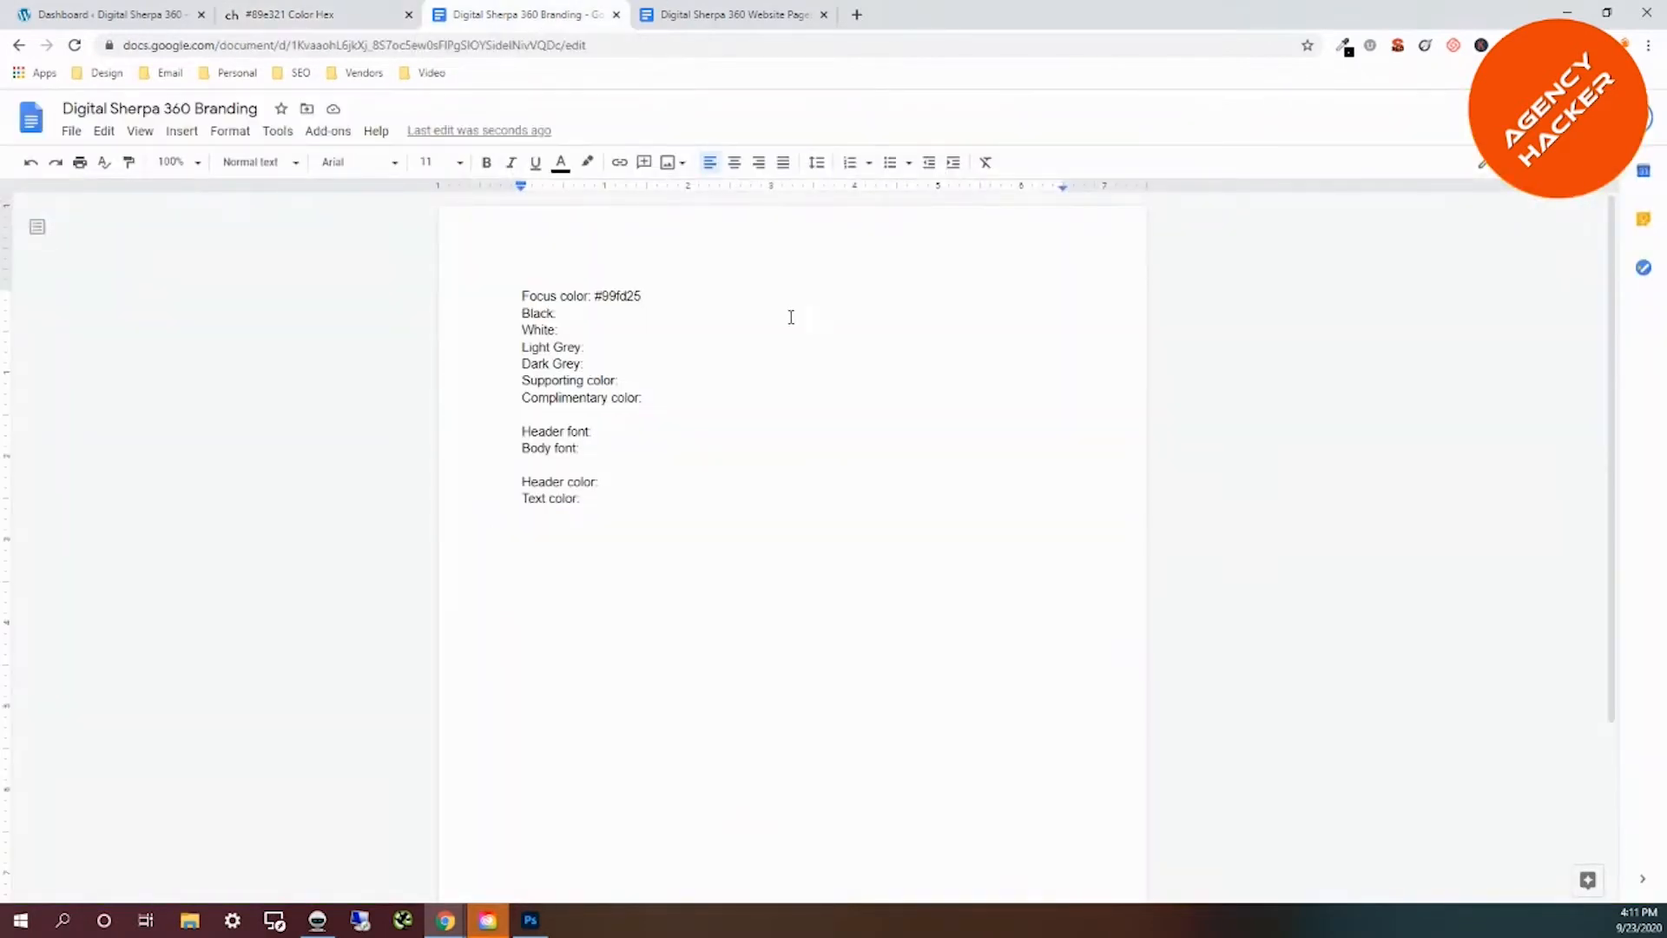
{"action": "left_click_drag", "start_coordinate": [644, 296], "coordinate": [598, 296]}
{"action": "key", "text": "ctrl+v"}
Return to color-hex and examine the color schemes, black and white background previews and related colors of #89e321.
{"action": "left_click", "coordinate": [290, 19]}
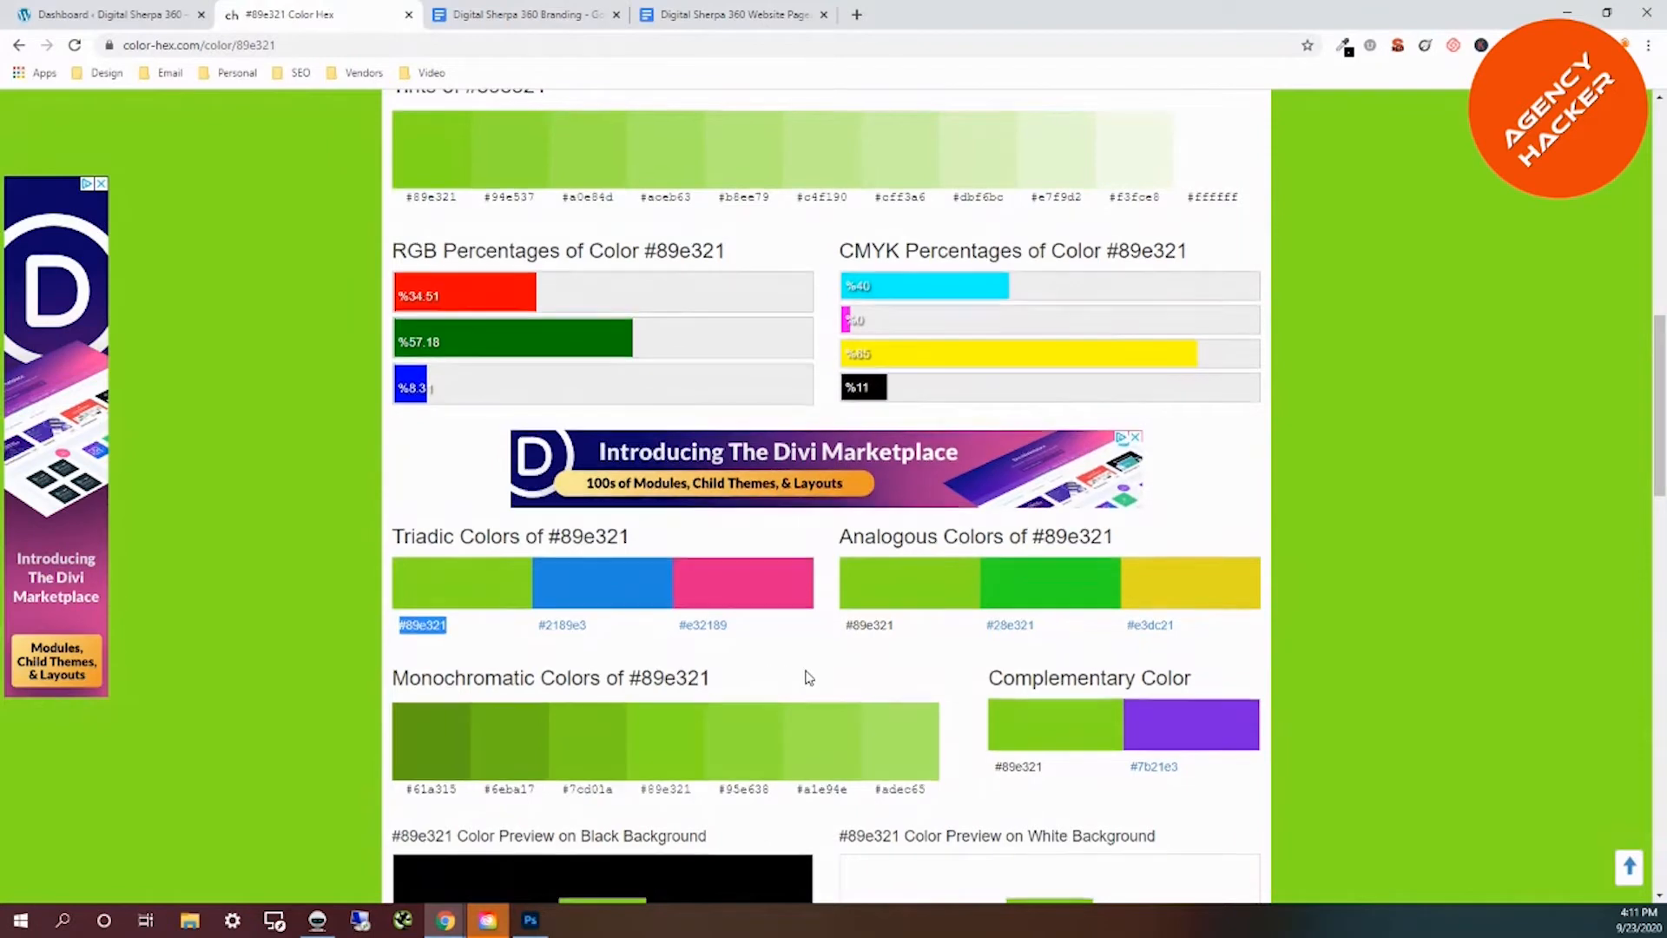
{"action": "scroll", "coordinate": [807, 678], "scroll_direction": "down", "scroll_amount": 5}
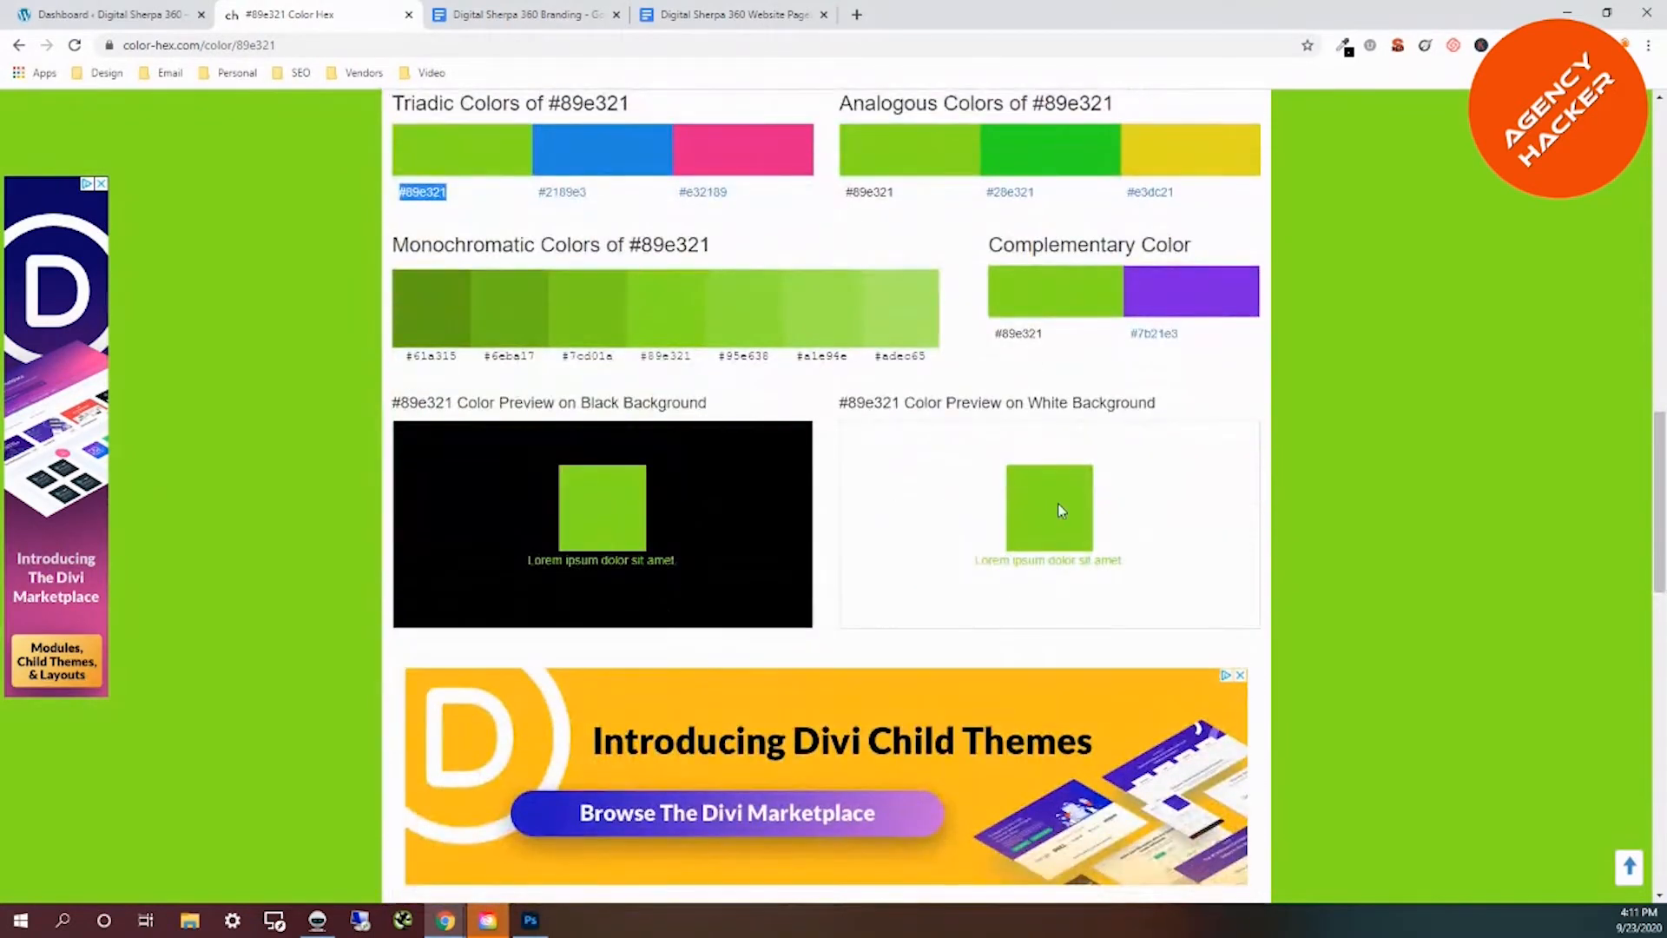
{"action": "scroll", "coordinate": [956, 474], "scroll_direction": "up", "scroll_amount": 2}
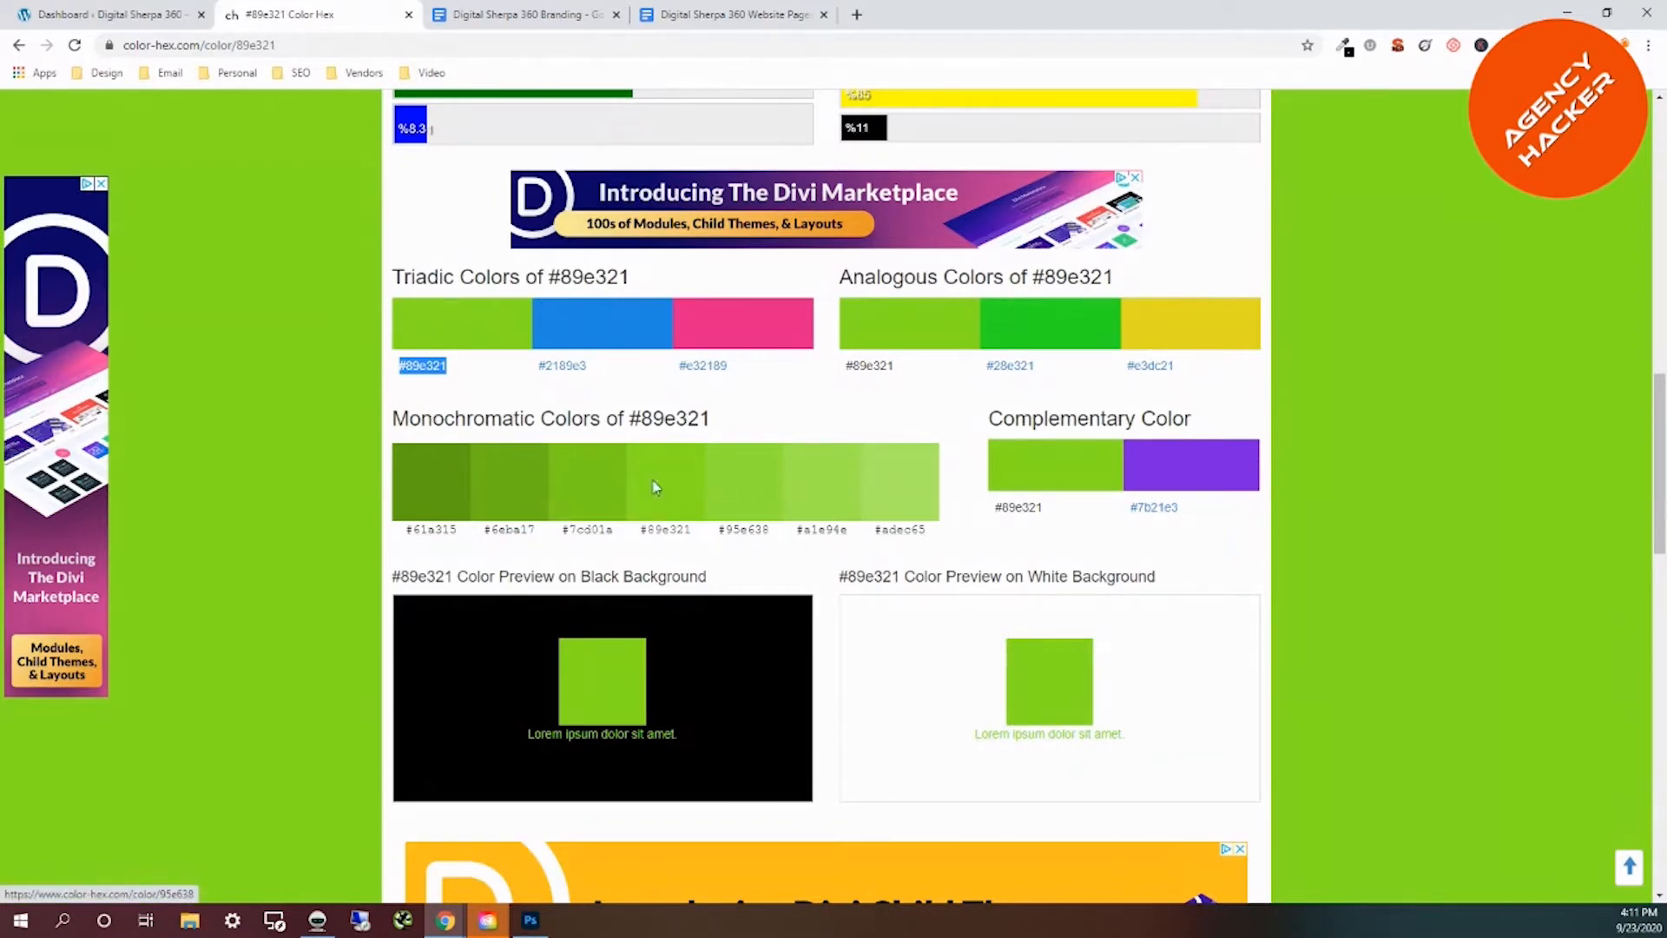
{"action": "scroll", "coordinate": [851, 493], "scroll_direction": "down", "scroll_amount": 4}
{"action": "scroll", "coordinate": [854, 493], "scroll_direction": "down", "scroll_amount": 10}
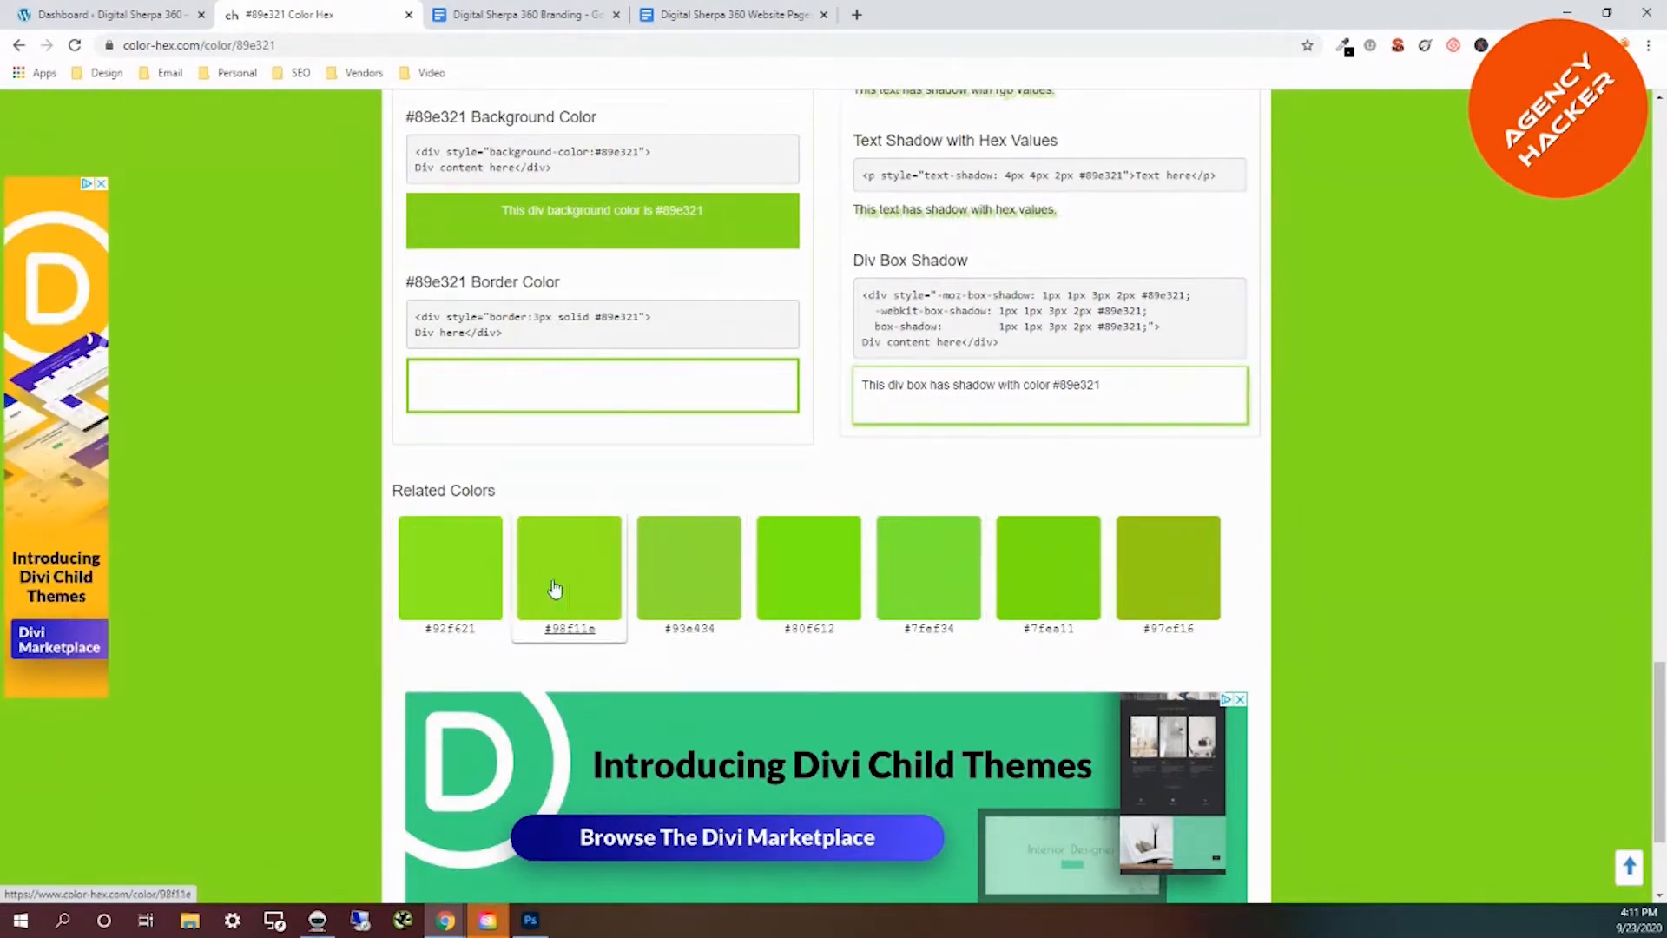
{"action": "scroll", "coordinate": [826, 483], "scroll_direction": "up", "scroll_amount": 3}
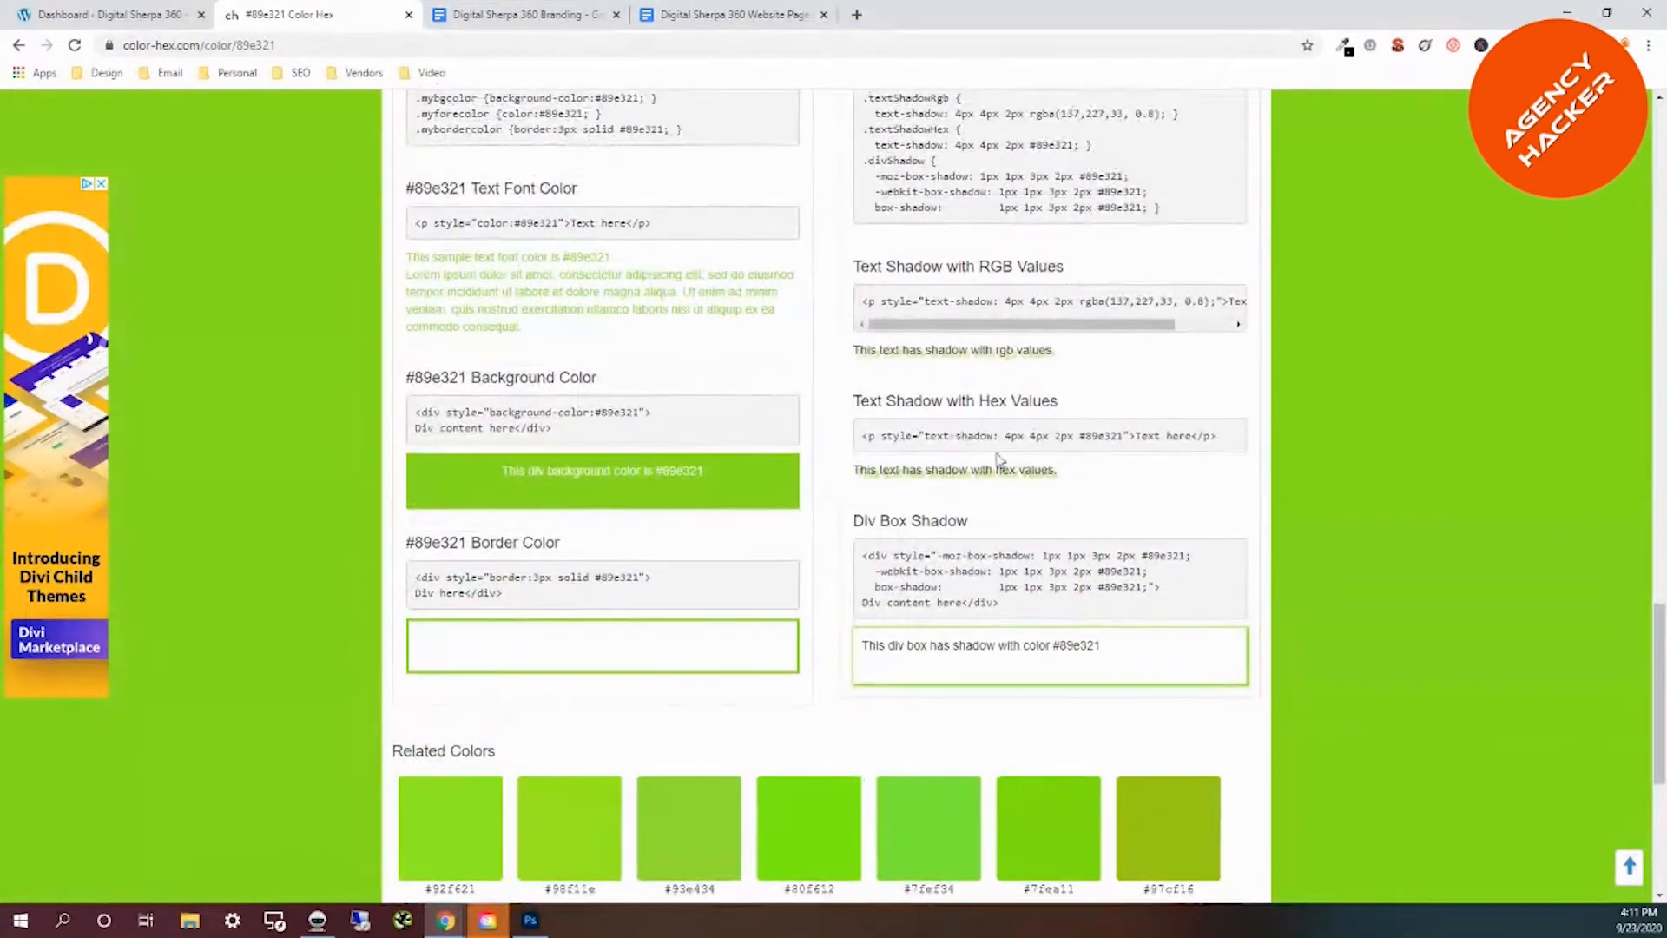
{"action": "scroll", "coordinate": [1659, 632], "scroll_direction": "up", "scroll_amount": 2}
{"action": "left_click_drag", "start_coordinate": [1661, 633], "coordinate": [1663, 416]}
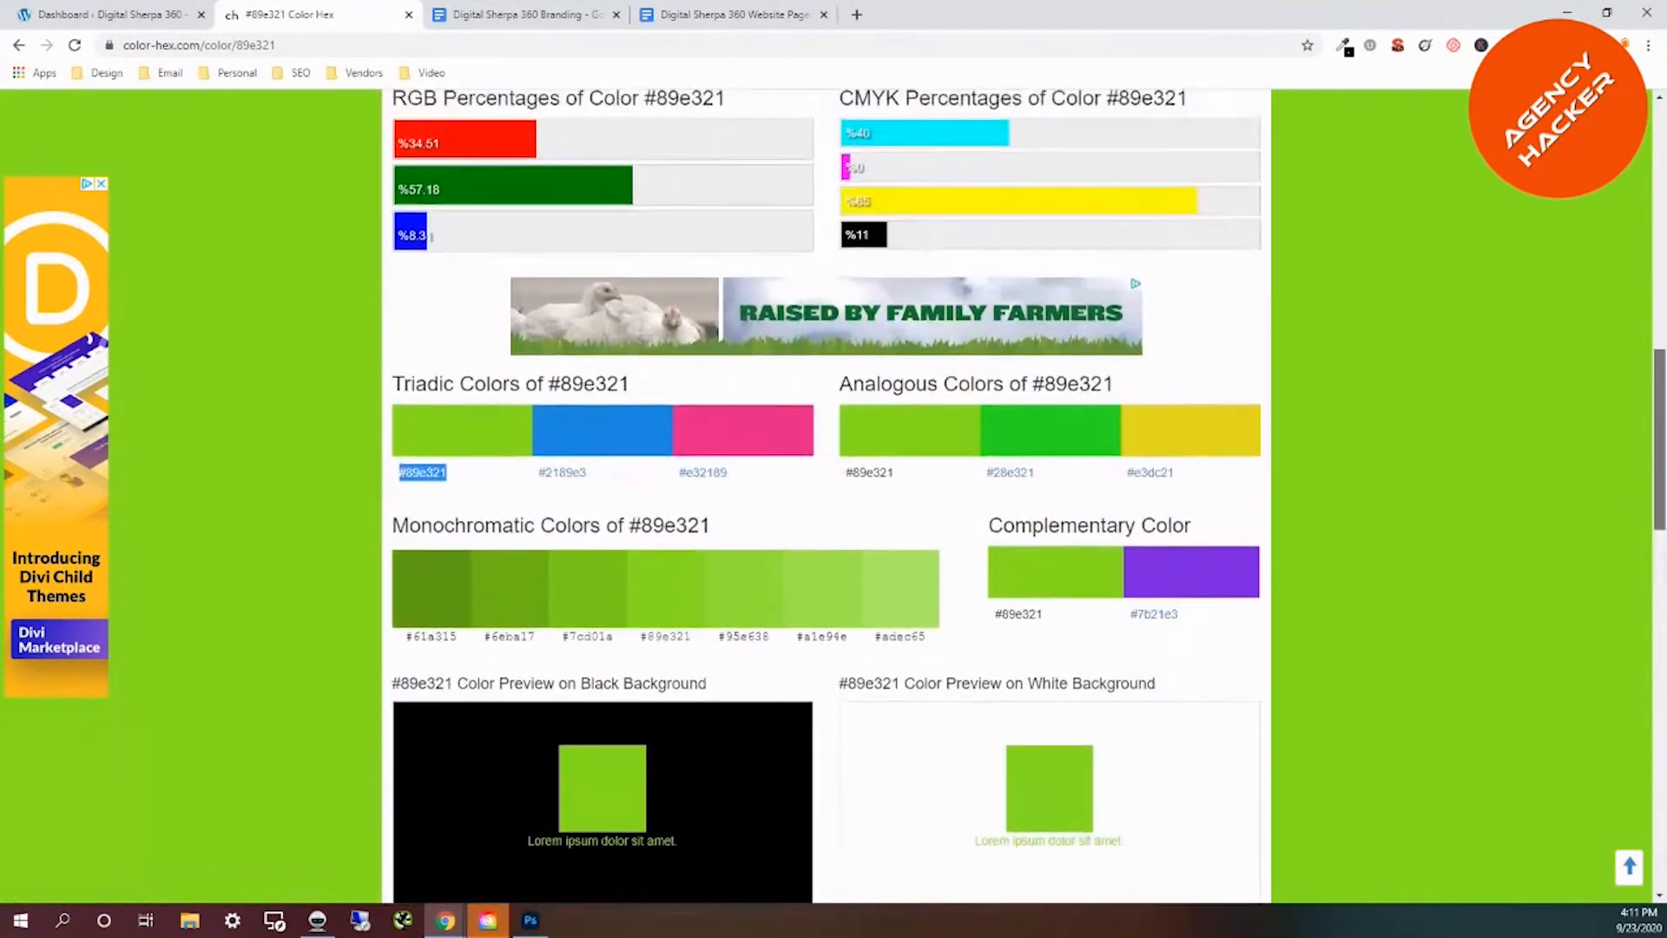
{"action": "scroll", "coordinate": [1509, 334], "scroll_direction": "down", "scroll_amount": 2}
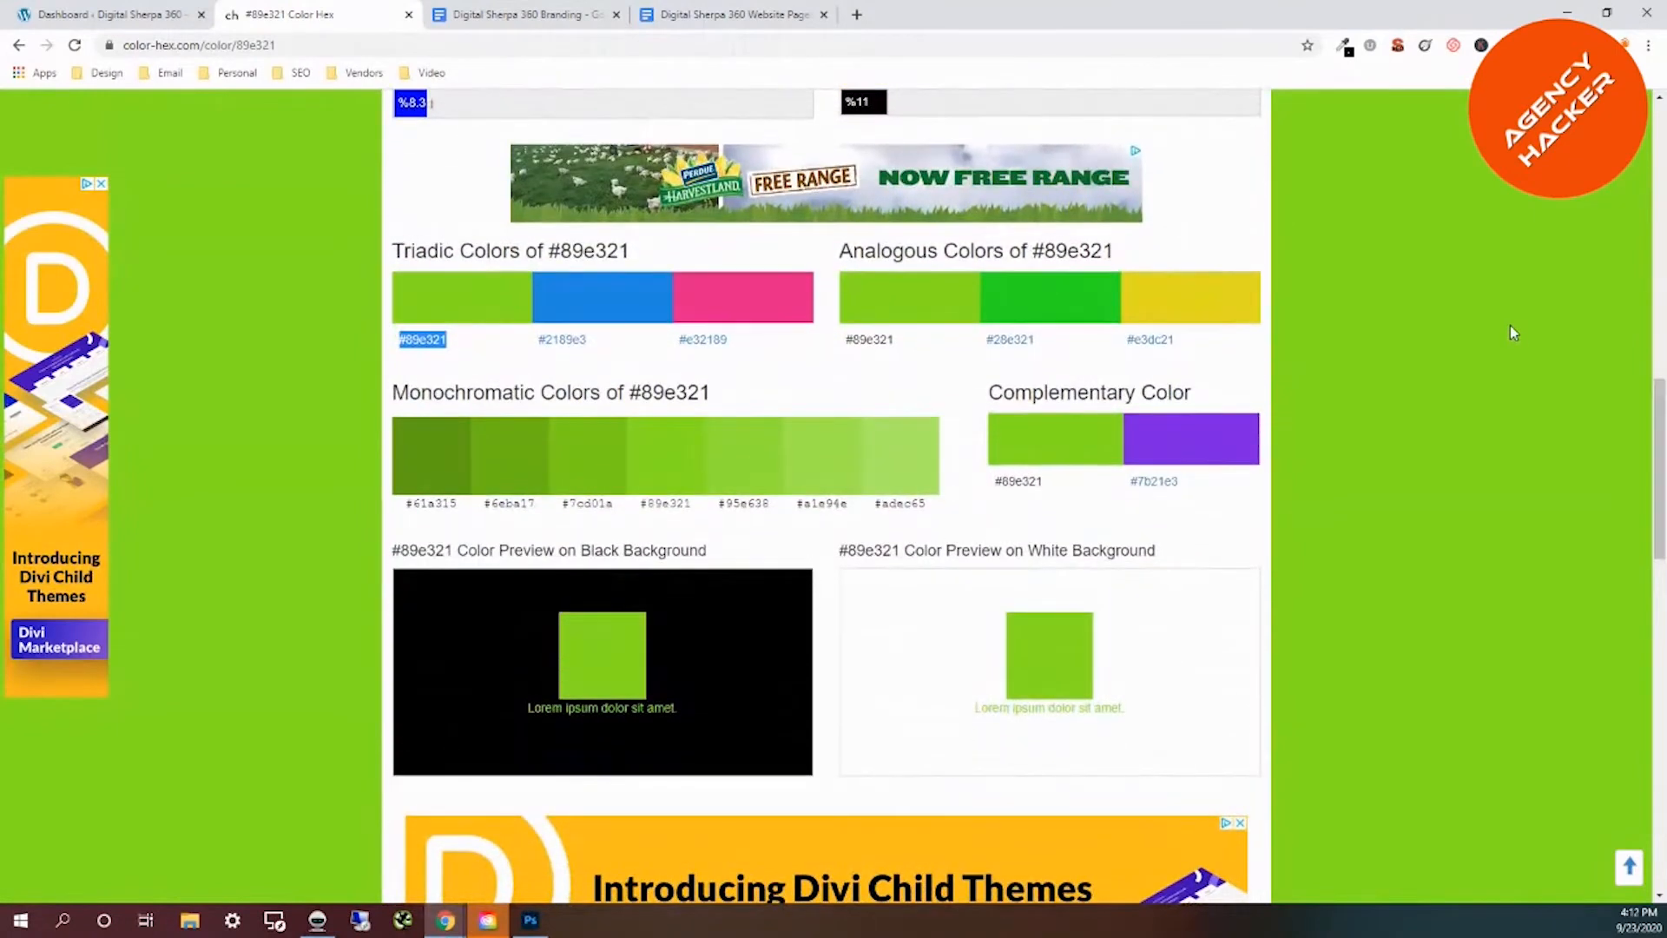
Copy the complementary color #7b21e3 from color-hex into the branding document's Complimentary color line in Google Docs and remove its link.
{"action": "left_click_drag", "start_coordinate": [1179, 480], "coordinate": [1132, 484]}
{"action": "key", "text": "ctrl+c"}
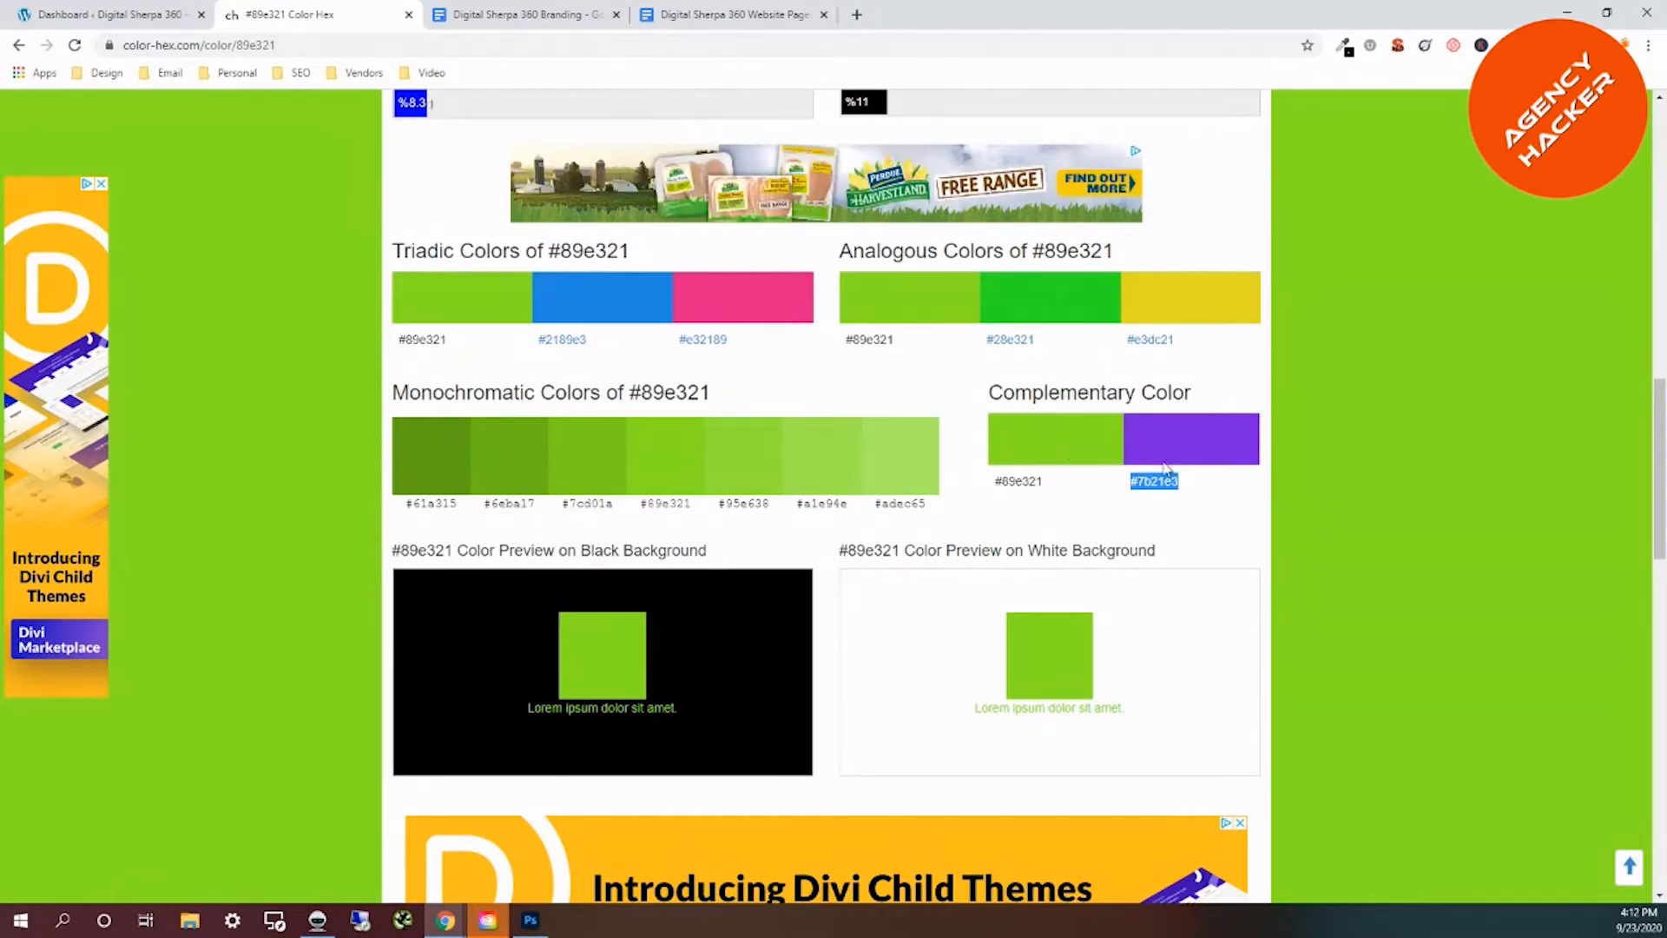
{"action": "left_click", "coordinate": [531, 19]}
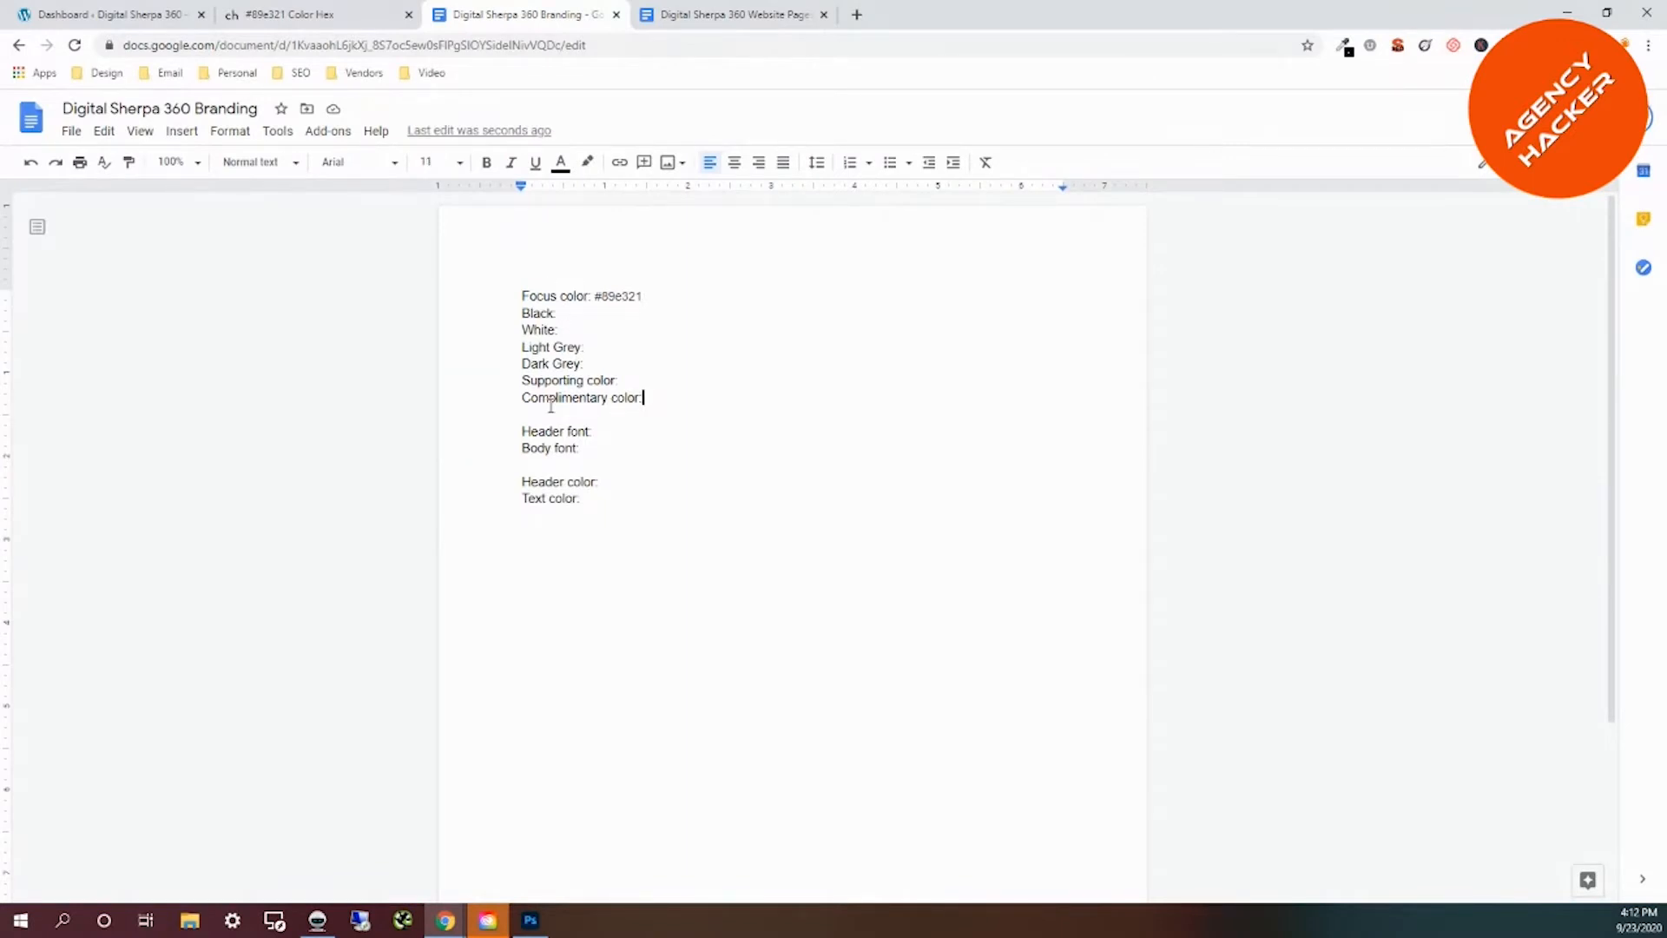
{"action": "key", "text": "ctrl+v"}
{"action": "left_click_drag", "start_coordinate": [694, 398], "coordinate": [652, 397]}
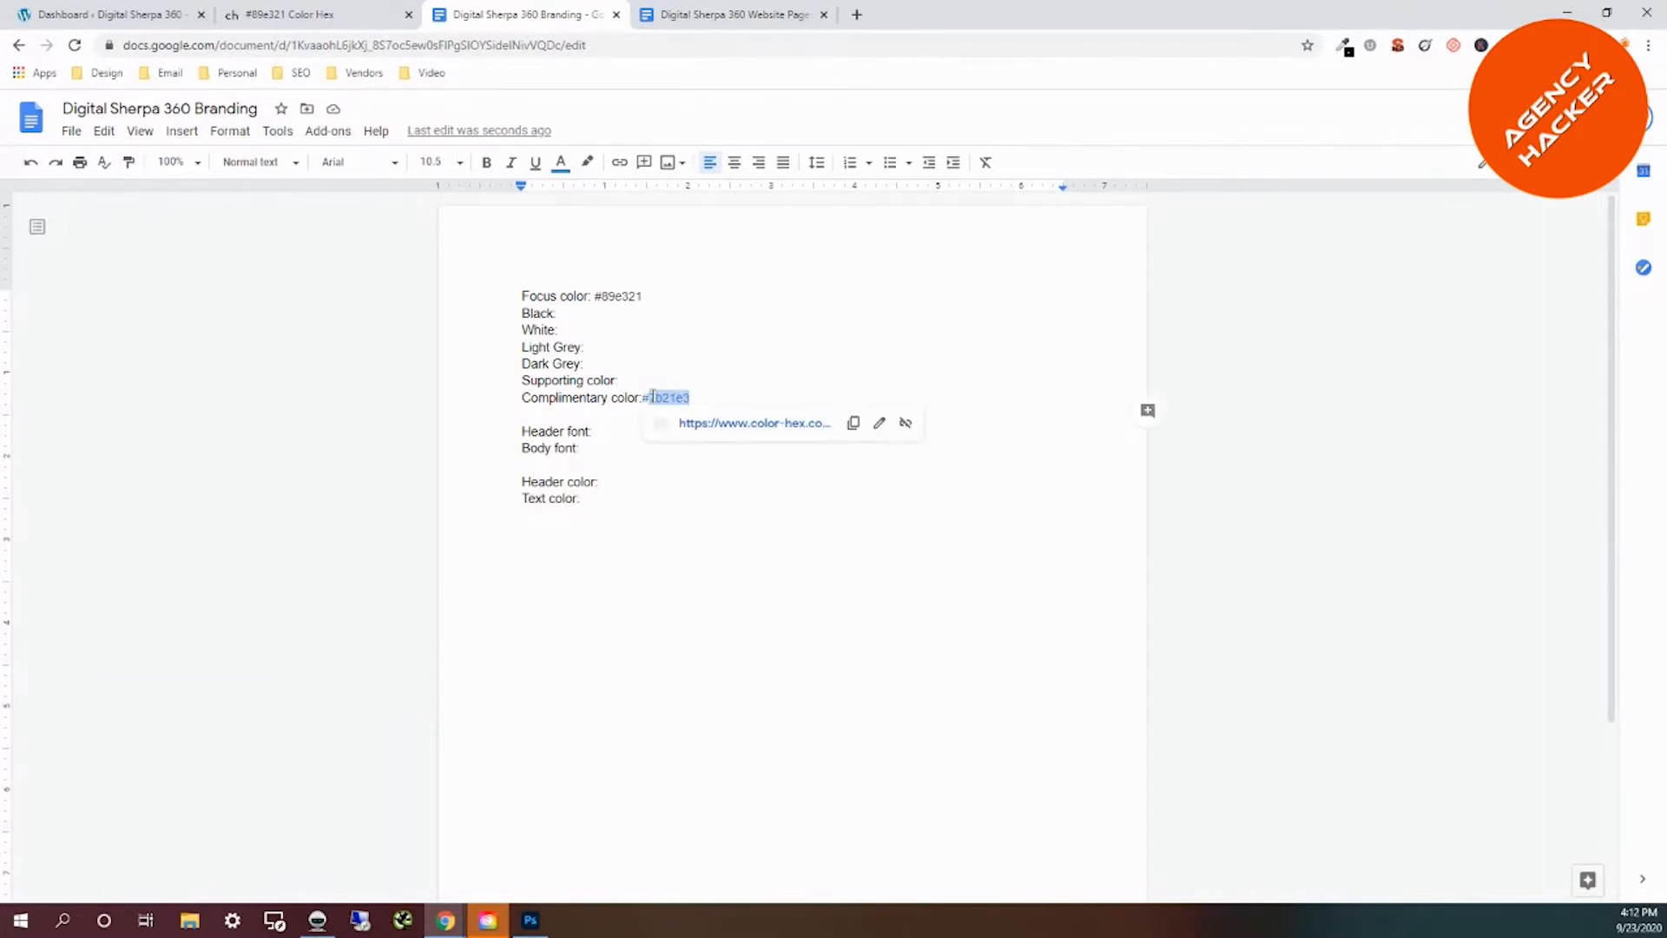
{"action": "left_click", "coordinate": [906, 423]}
Return to color-hex and open #f3fce8, the lightest off-white tint of #89e321.
{"action": "left_click", "coordinate": [572, 314]}
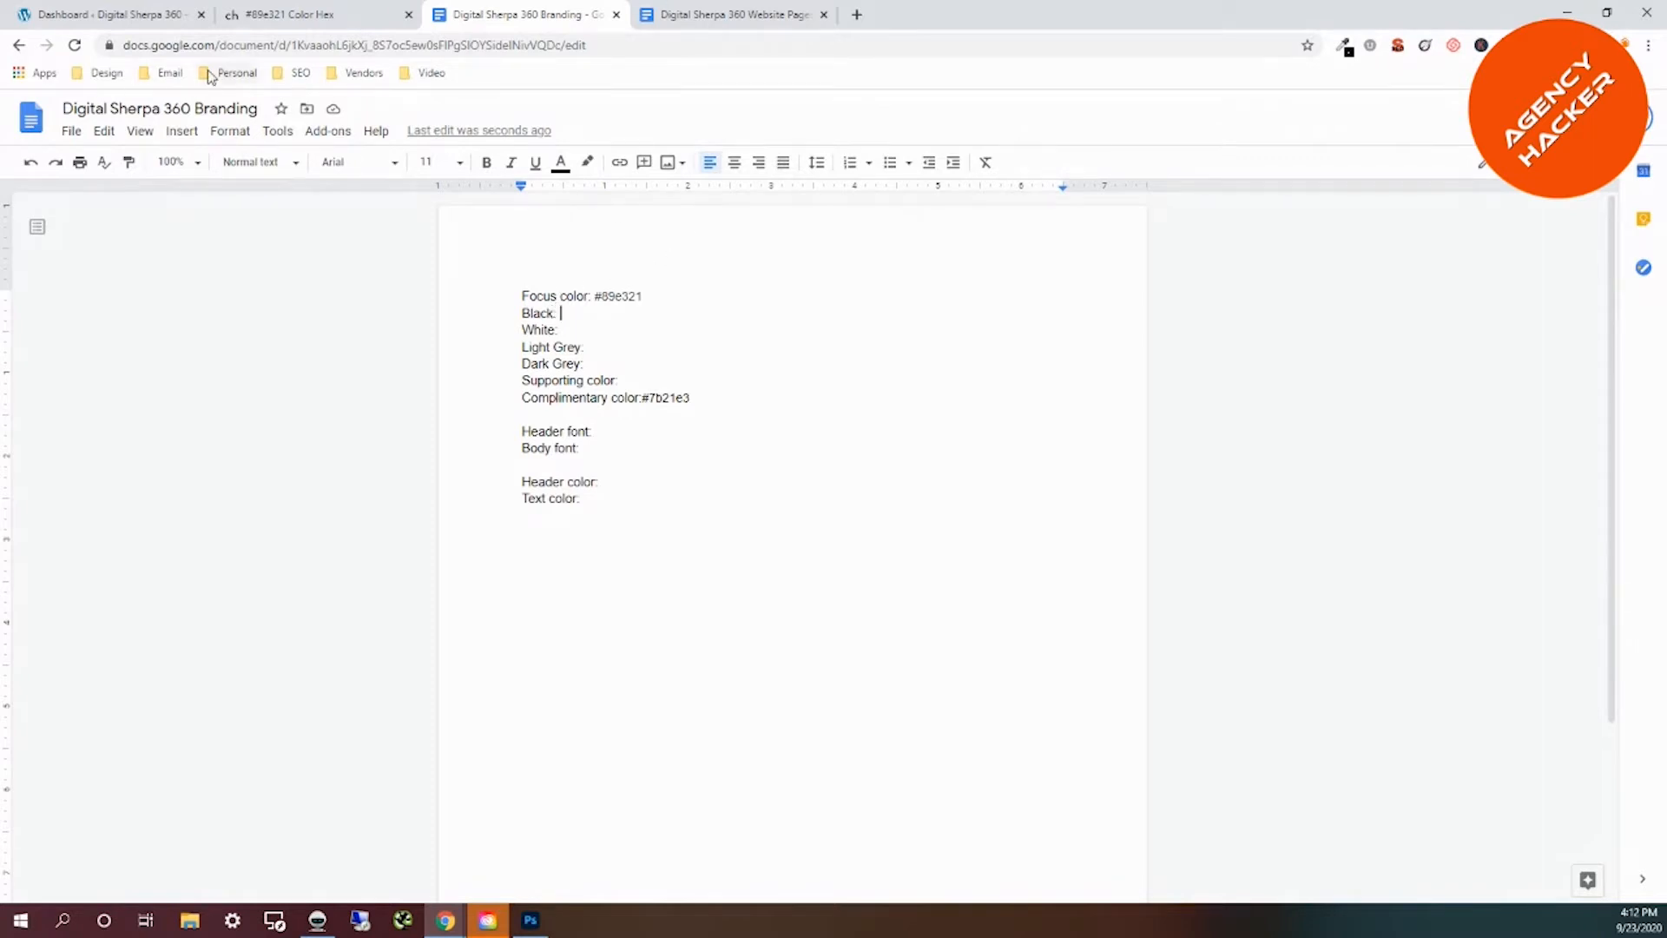
{"action": "left_click", "coordinate": [298, 16]}
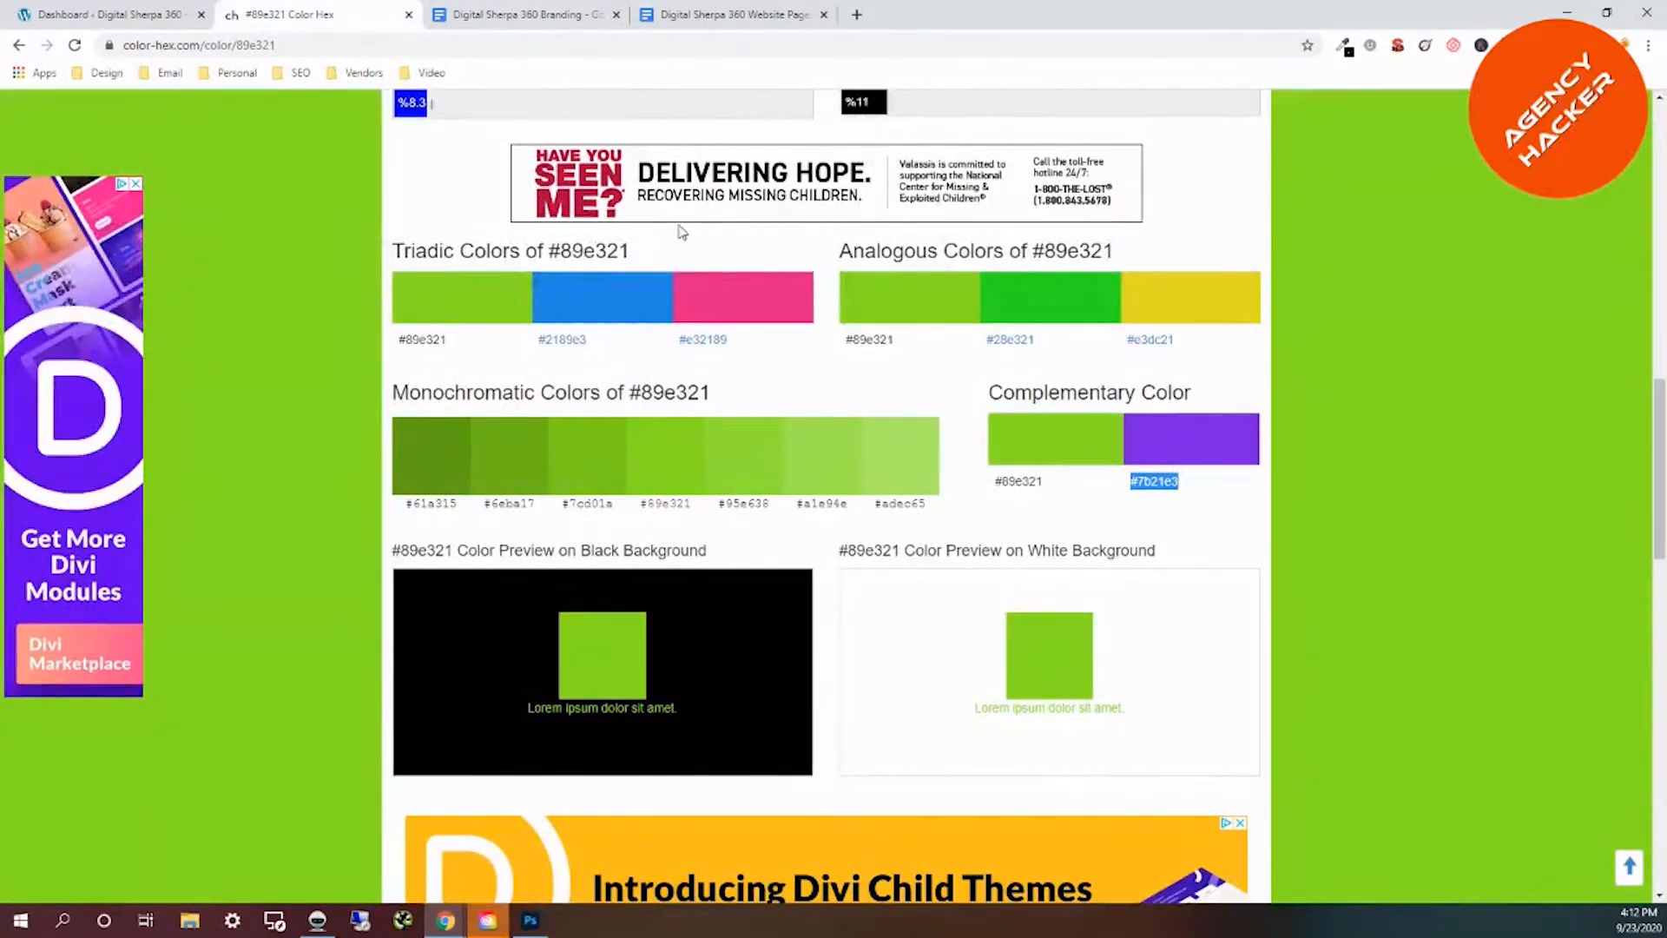
{"action": "left_click_drag", "start_coordinate": [1663, 507], "coordinate": [1665, 387]}
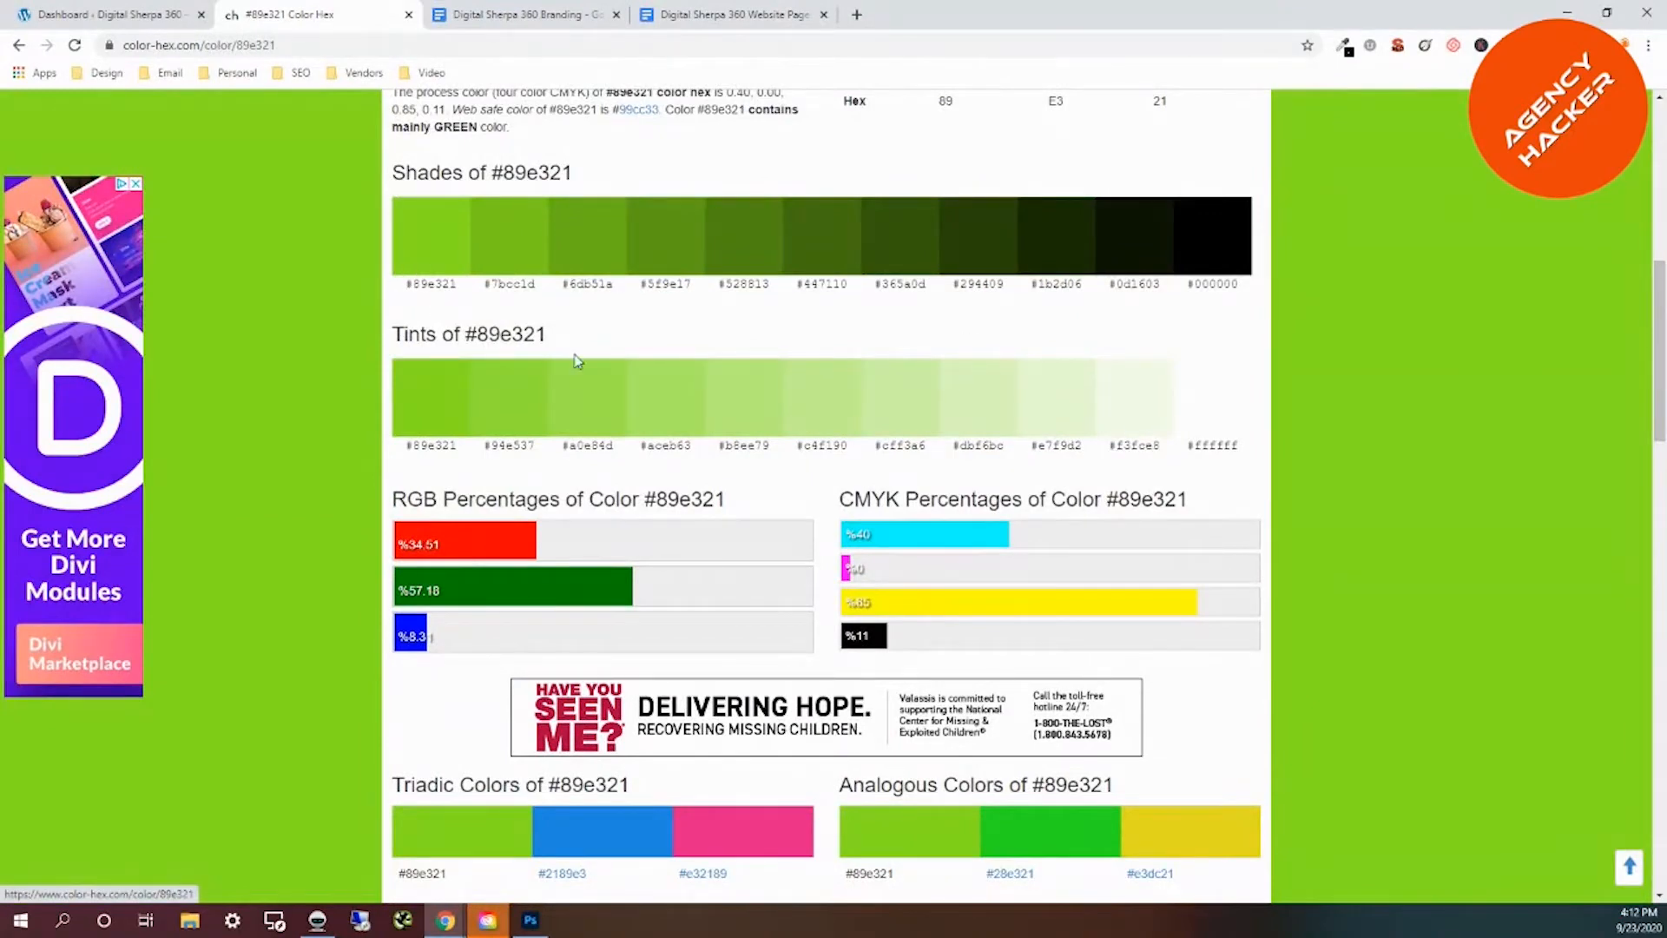
{"action": "left_click", "coordinate": [1140, 451]}
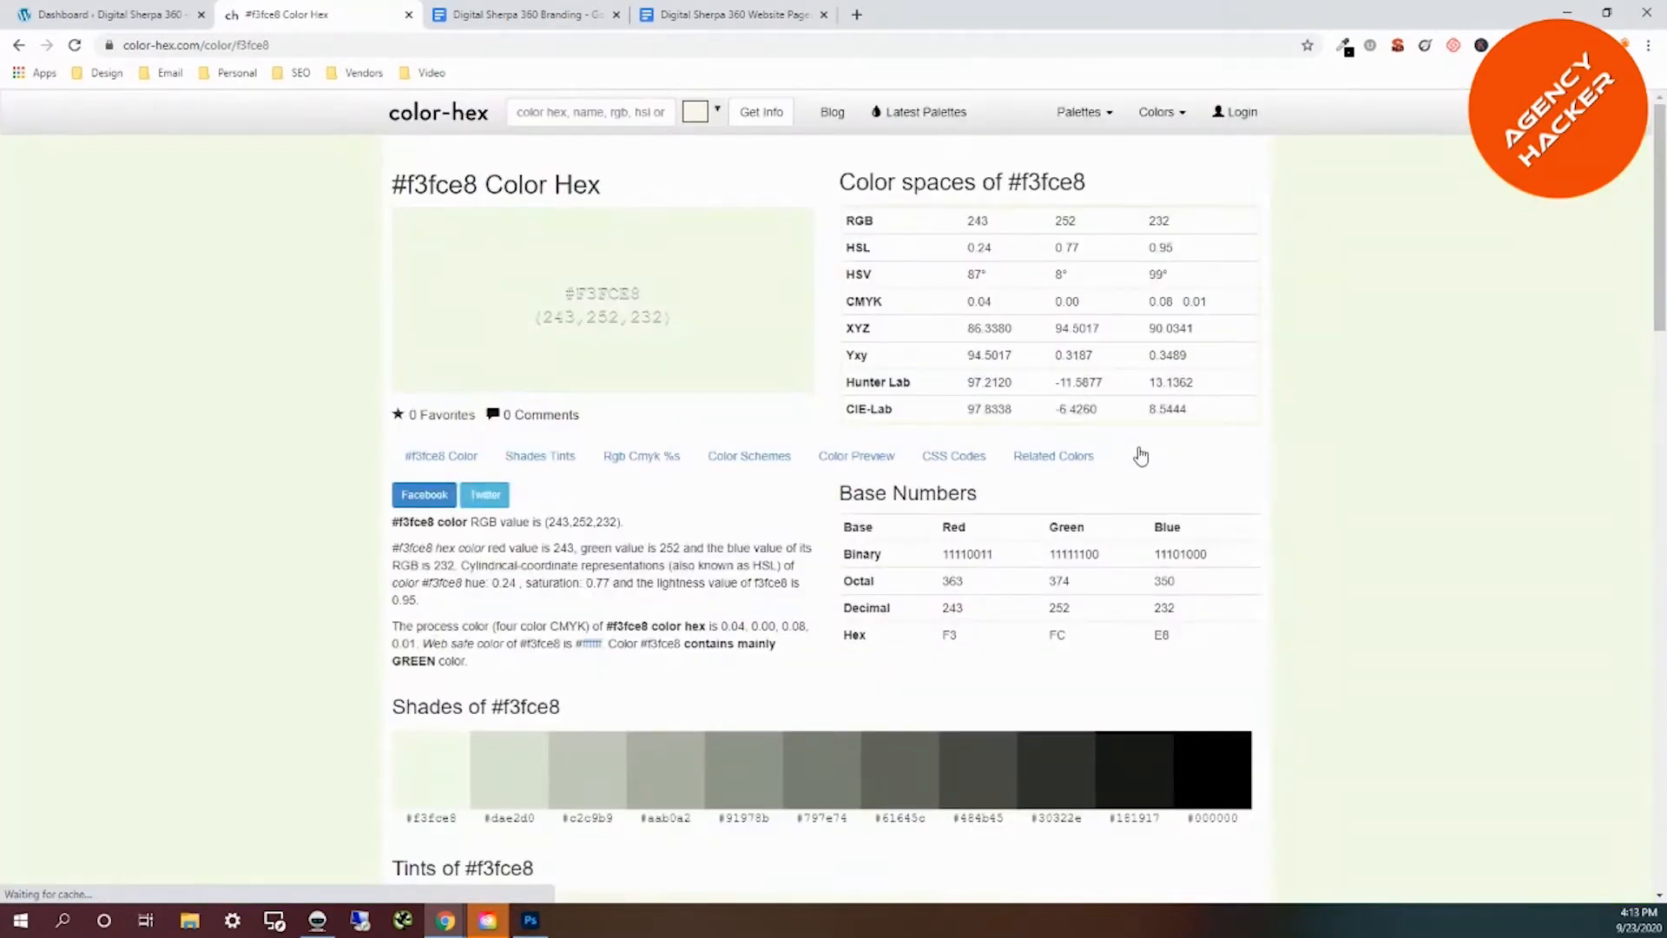
Copy the tint code #fdfefc of #f3fce8 into the White line of the branding document in Google Docs.
{"action": "left_click_drag", "start_coordinate": [1663, 256], "coordinate": [1662, 404]}
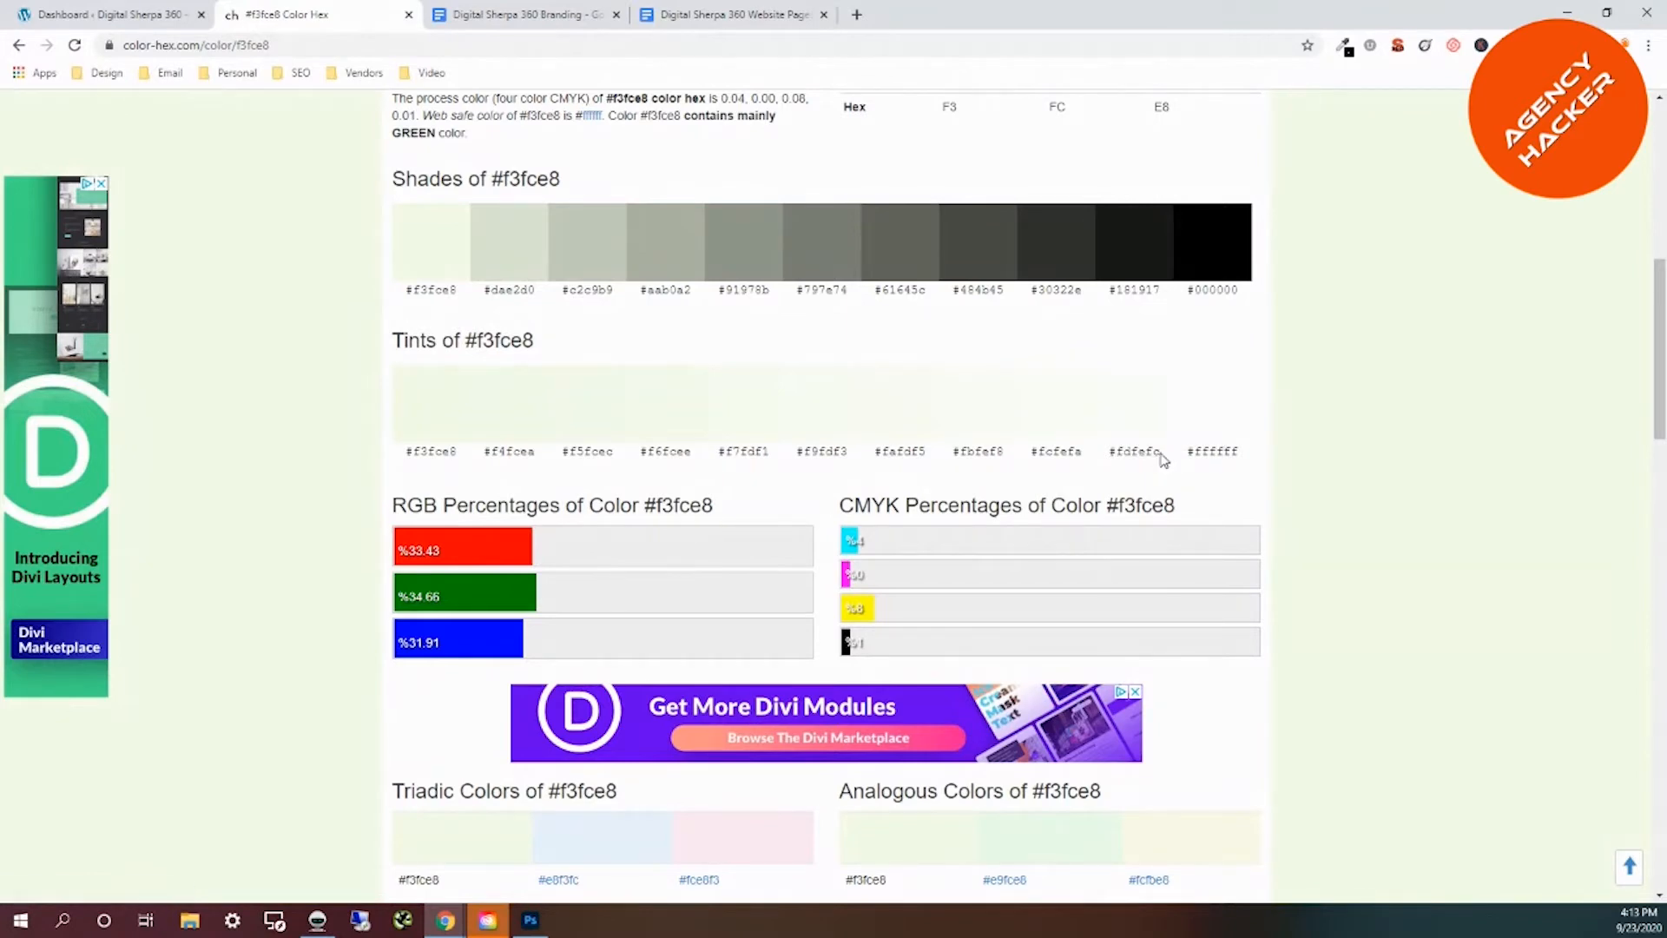
{"action": "left_click_drag", "start_coordinate": [1162, 454], "coordinate": [1112, 453]}
{"action": "key", "text": "ctrl+c"}
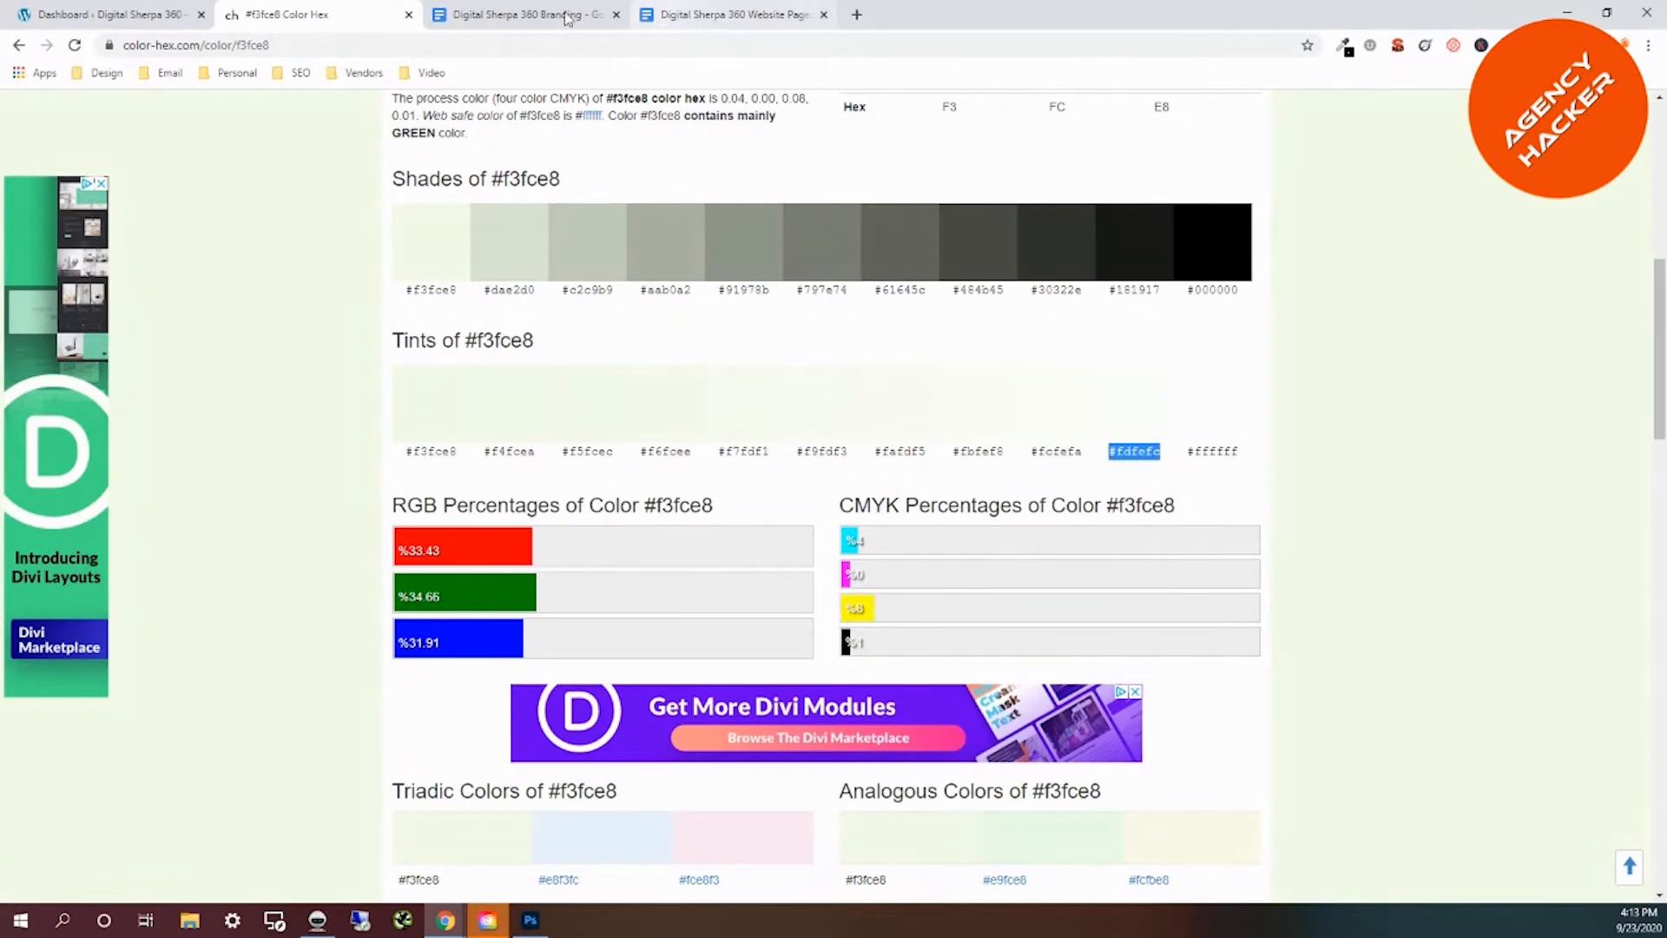
{"action": "left_click", "coordinate": [537, 19]}
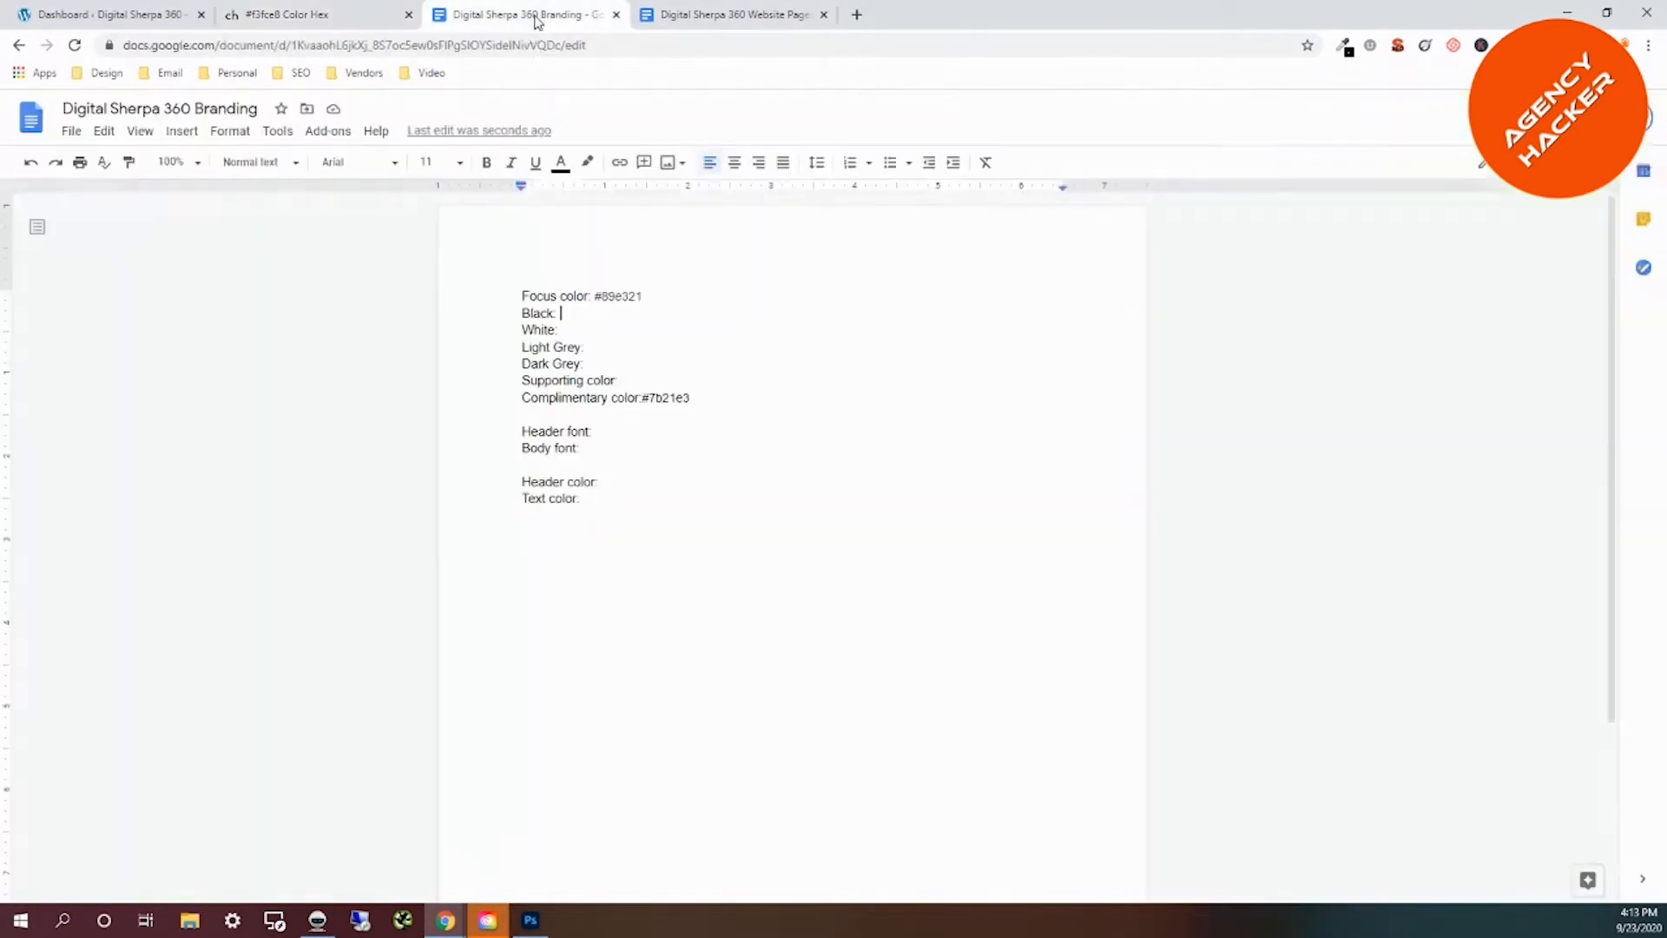
{"action": "left_click", "coordinate": [567, 330]}
{"action": "key", "text": "ctrl+v"}
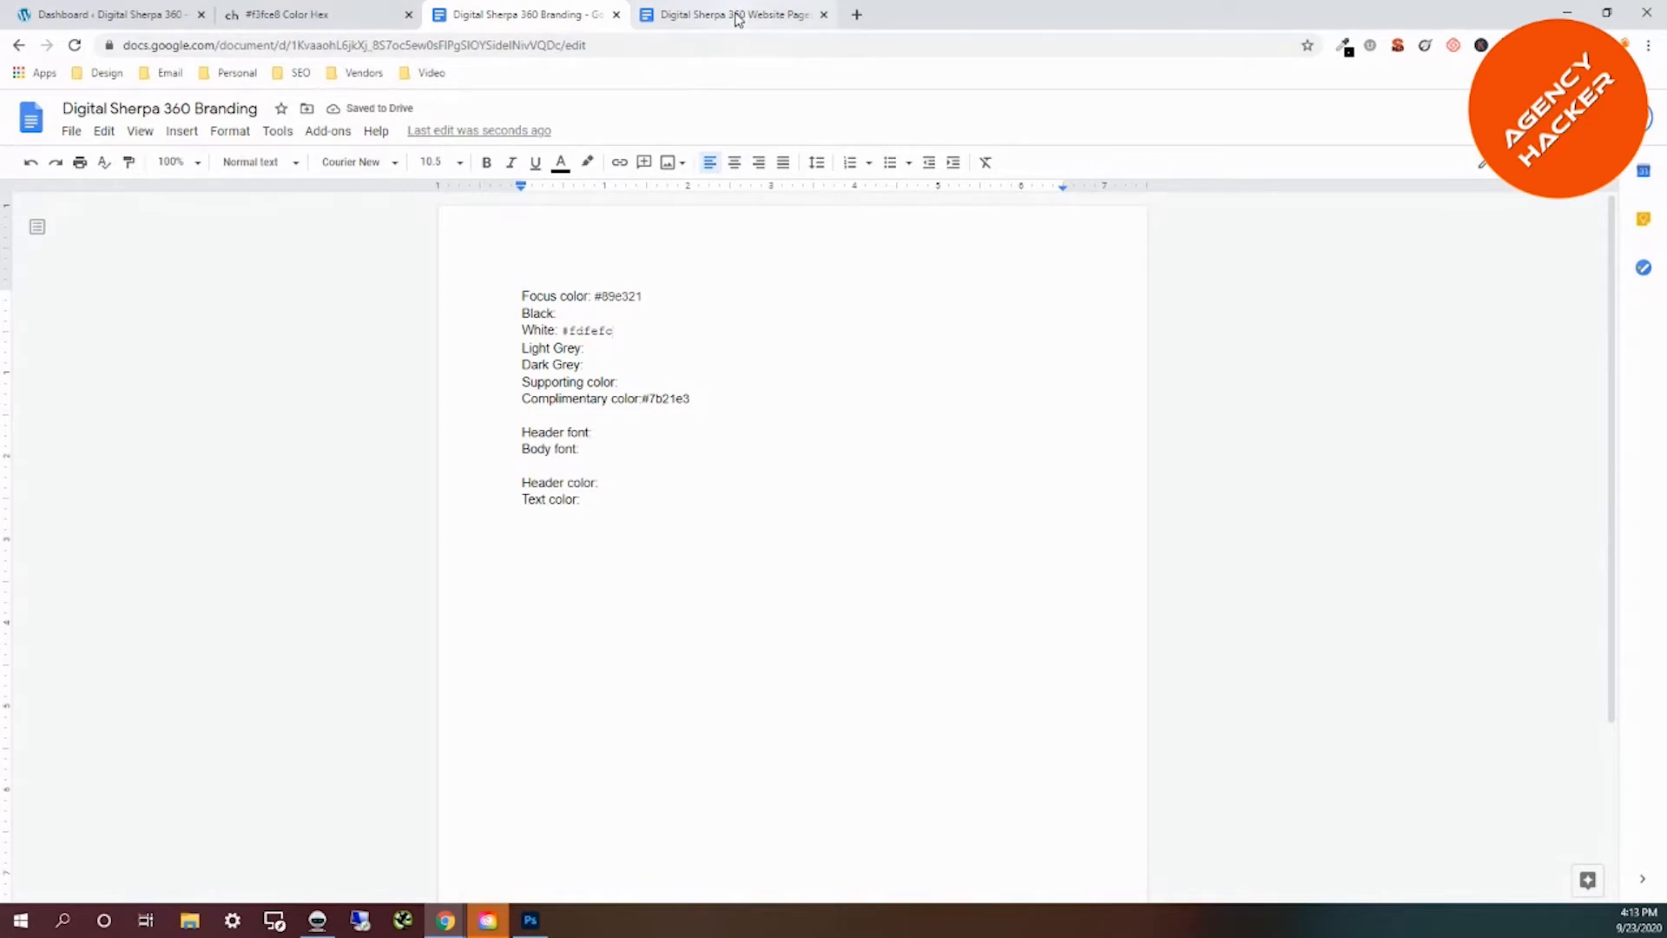
Copy the Focus color code #89e321 from the branding document and look it up on color-hex.
{"action": "left_click", "coordinate": [312, 15]}
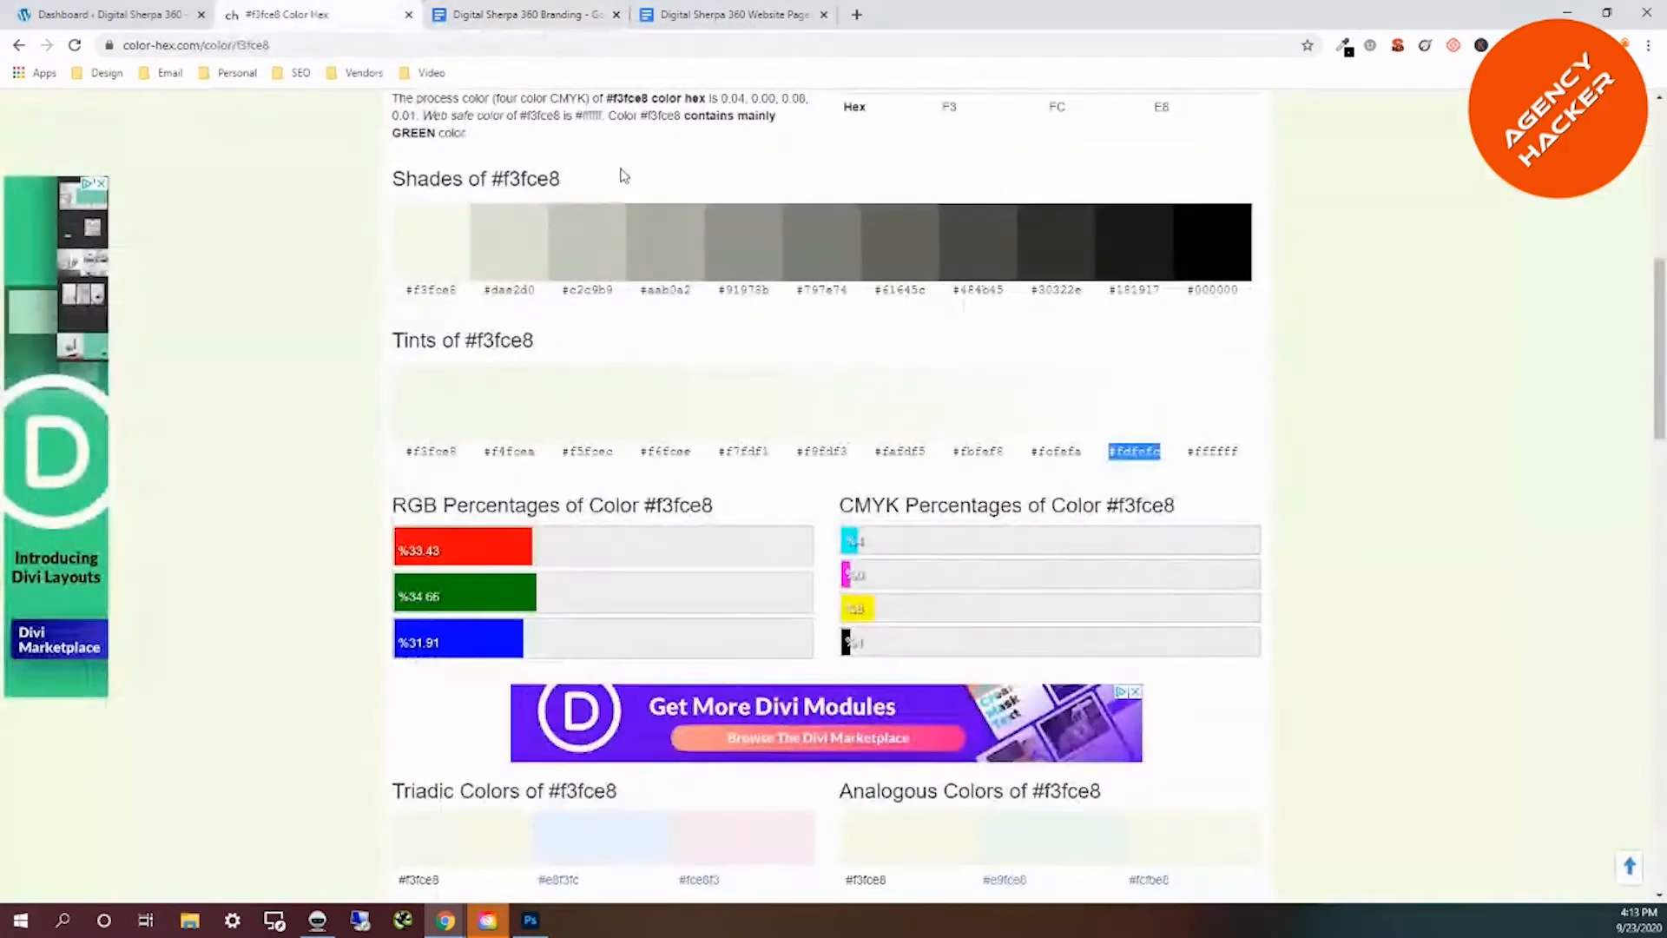
{"action": "left_click", "coordinate": [562, 17]}
{"action": "left_click_drag", "start_coordinate": [643, 296], "coordinate": [596, 298]}
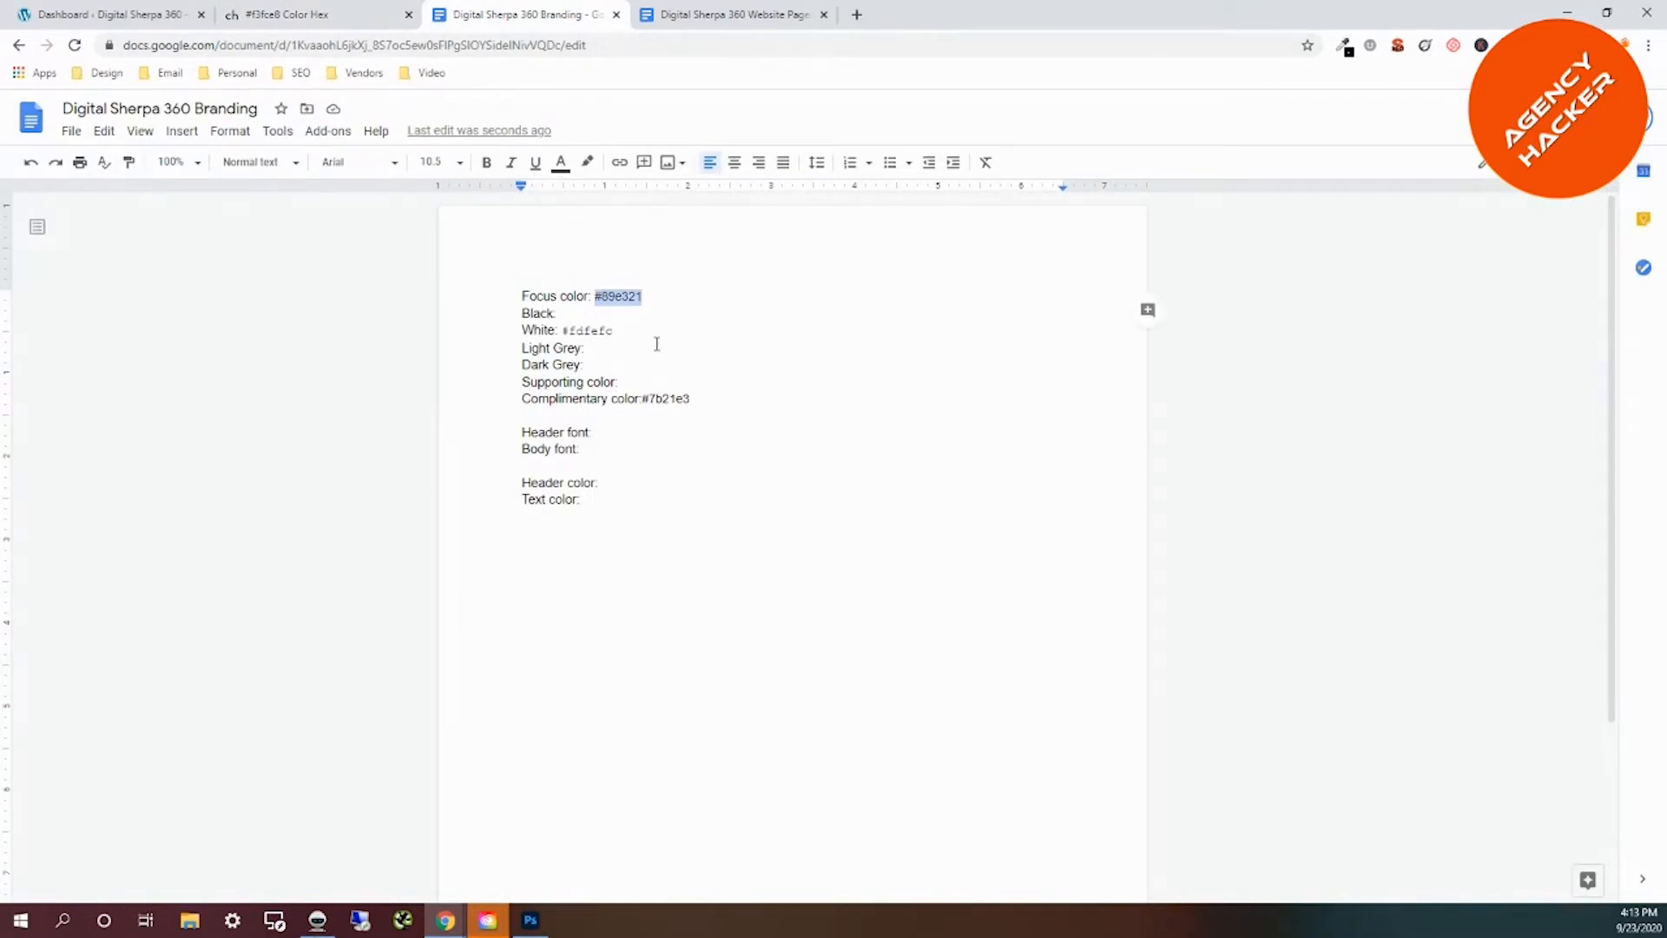
{"action": "left_click", "coordinate": [295, 15]}
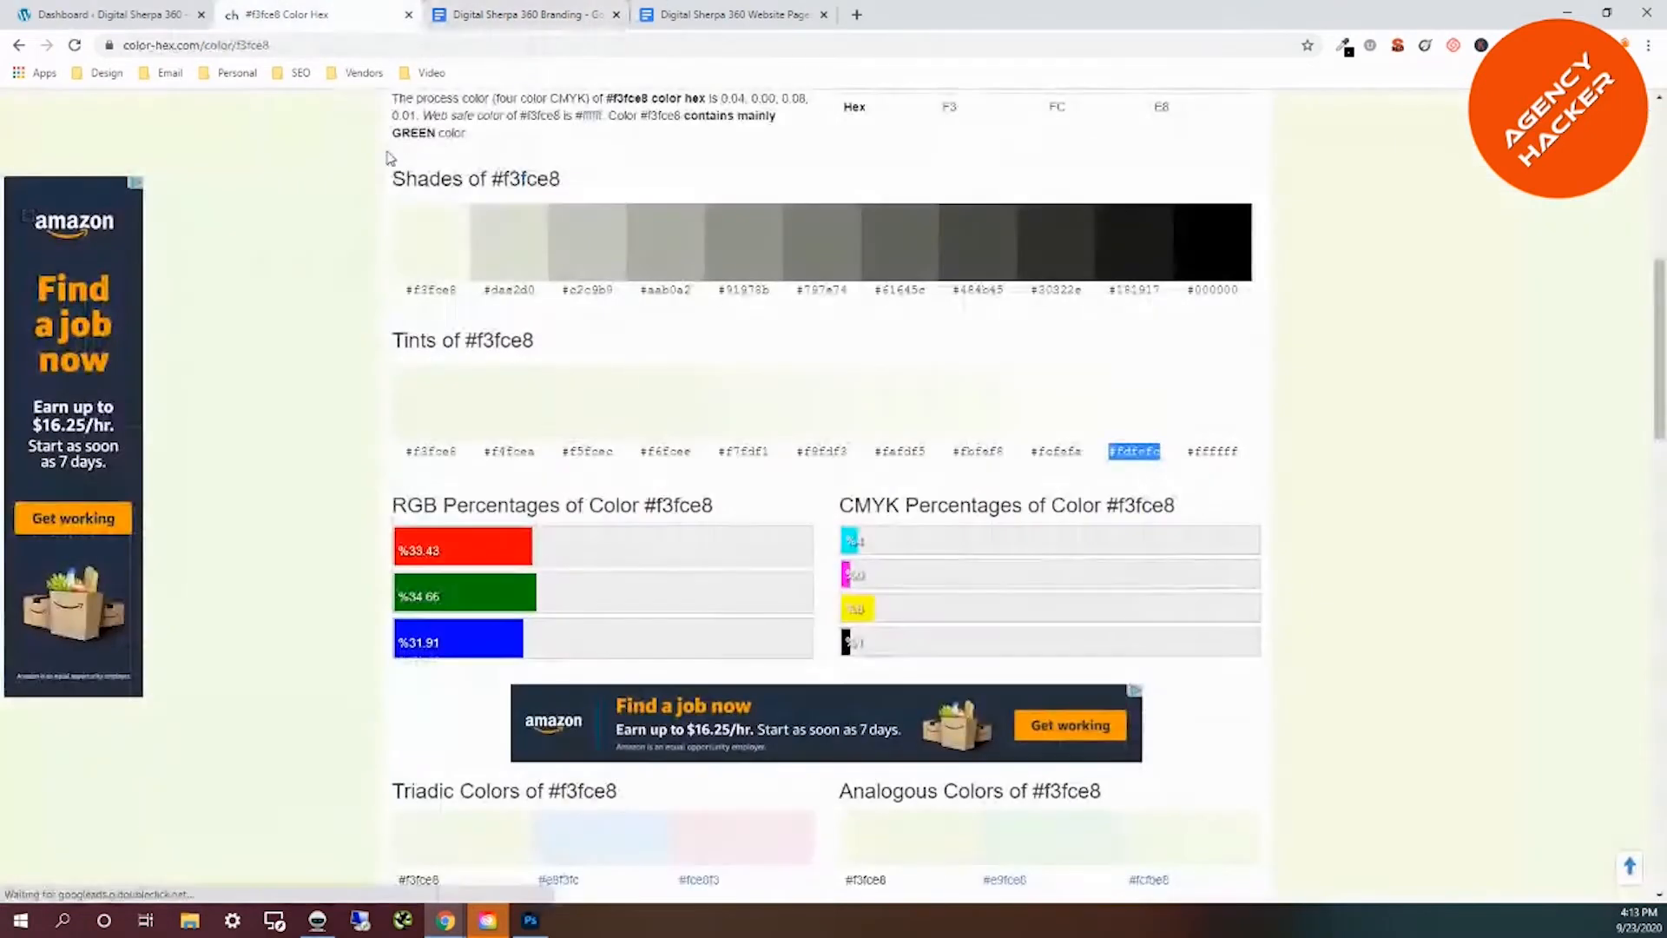
{"action": "scroll", "coordinate": [1660, 321], "scroll_direction": "up", "scroll_amount": 8}
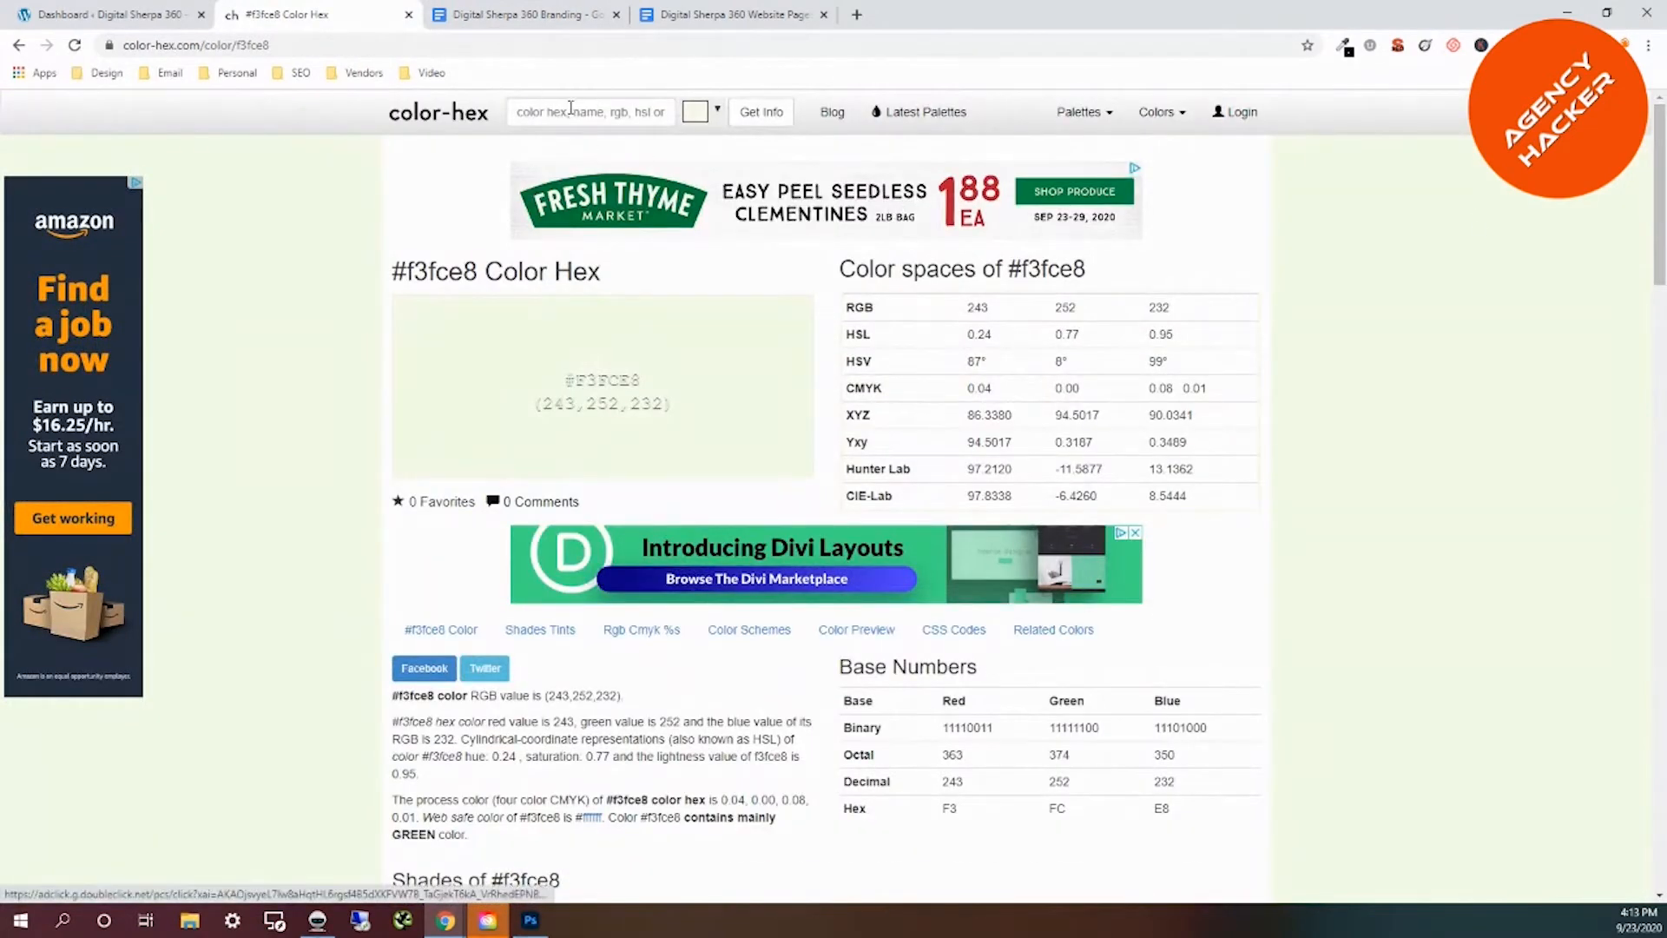
{"action": "left_click", "coordinate": [571, 108]}
{"action": "type", "text": "#89e321"}
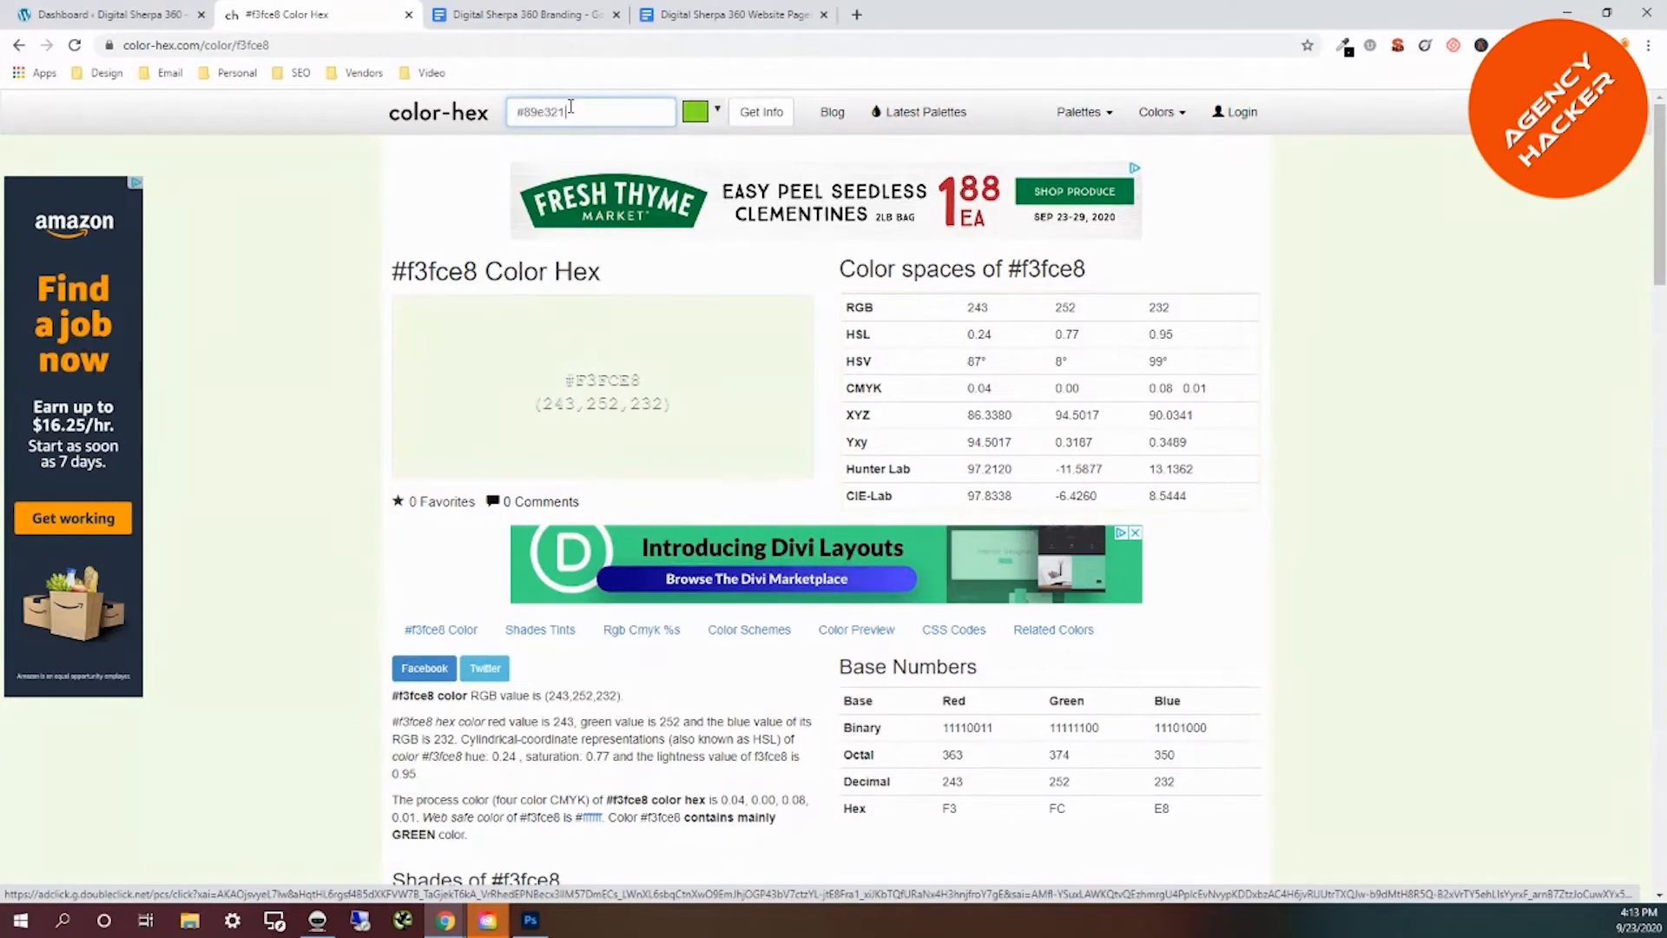
{"action": "key", "text": "Return"}
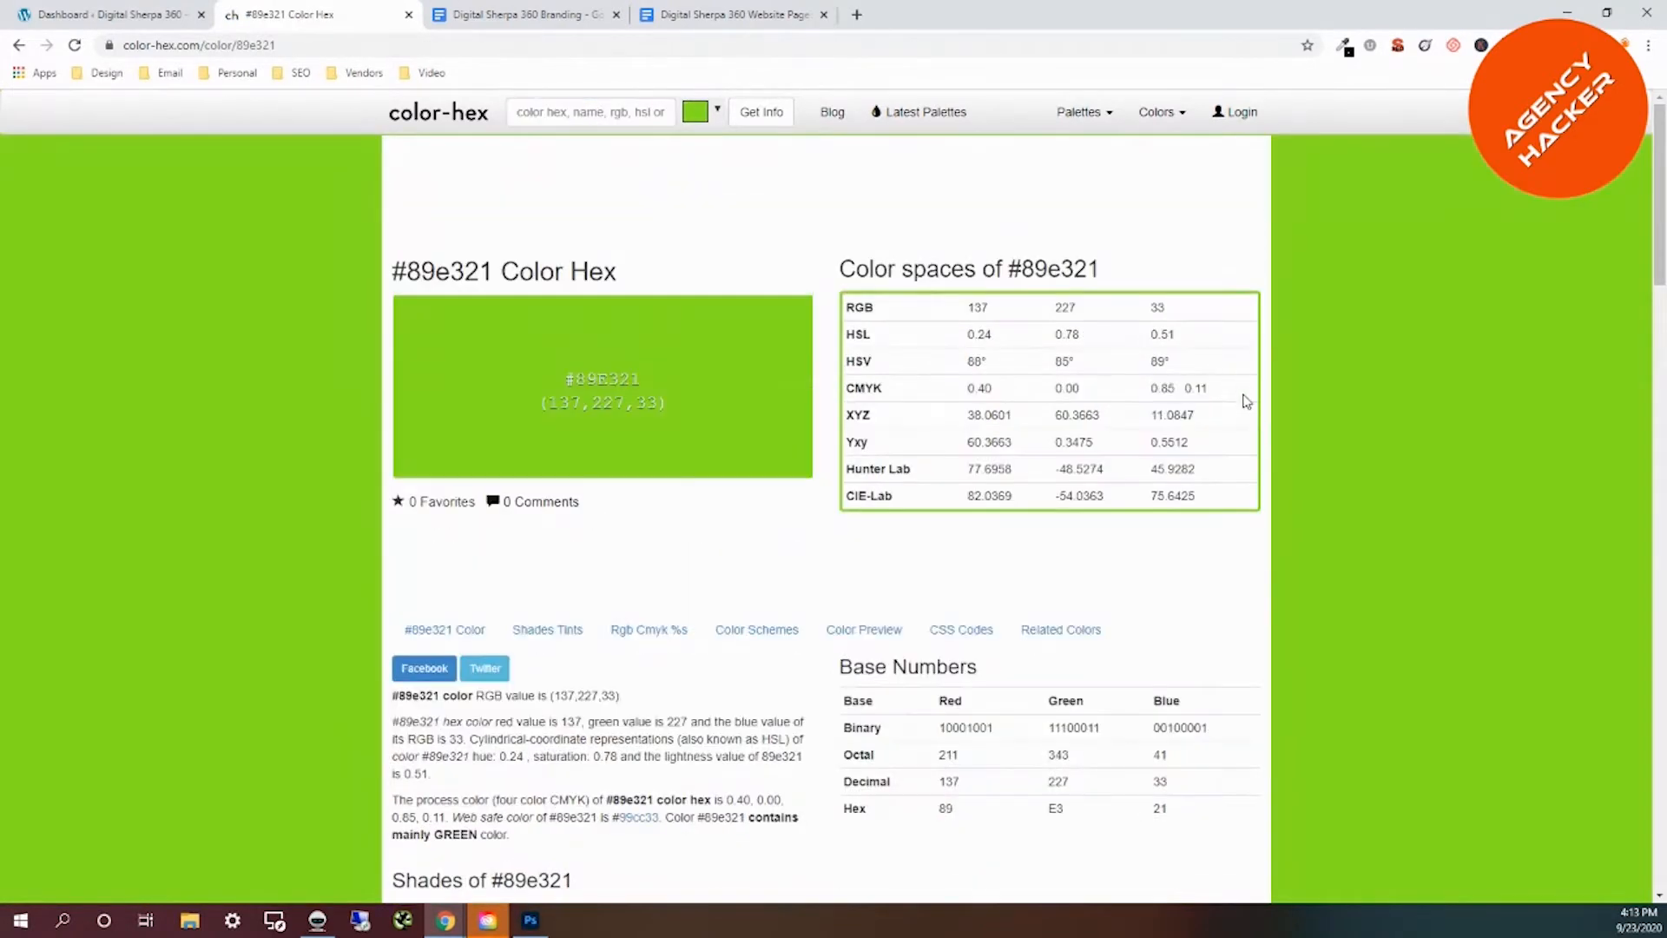
Open the near-black shade #0d1603 from the shades of #89e321.
{"action": "scroll", "coordinate": [1278, 404], "scroll_direction": "down", "scroll_amount": 3}
{"action": "scroll", "coordinate": [1278, 405], "scroll_direction": "down", "scroll_amount": 3}
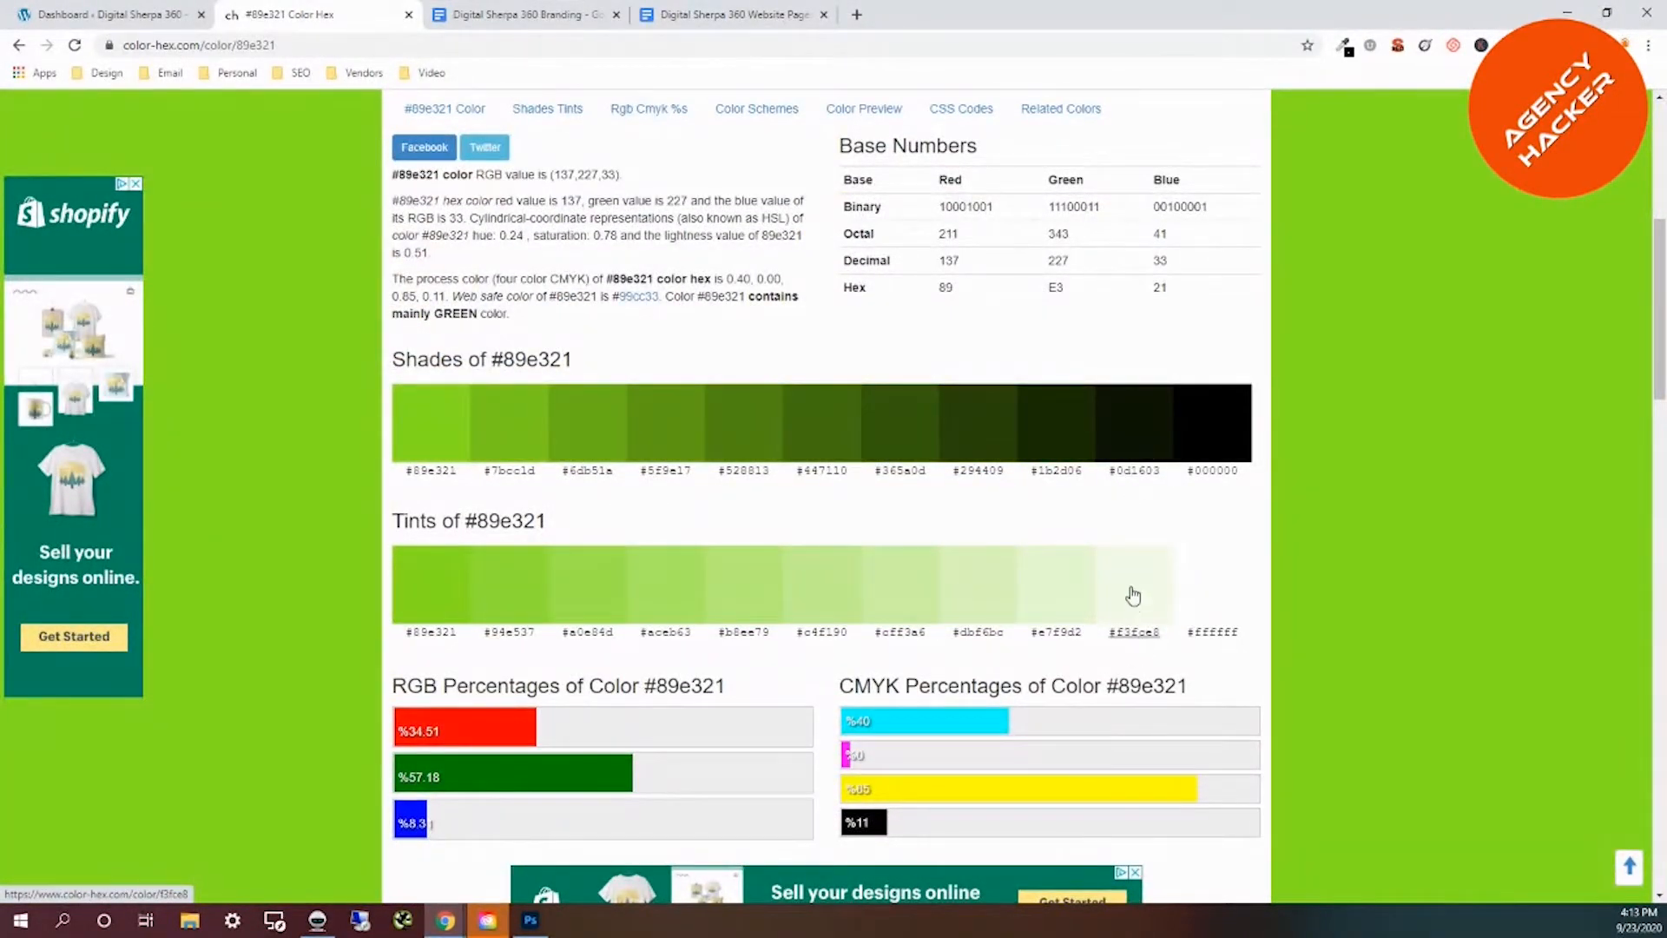
{"action": "left_click", "coordinate": [1135, 471]}
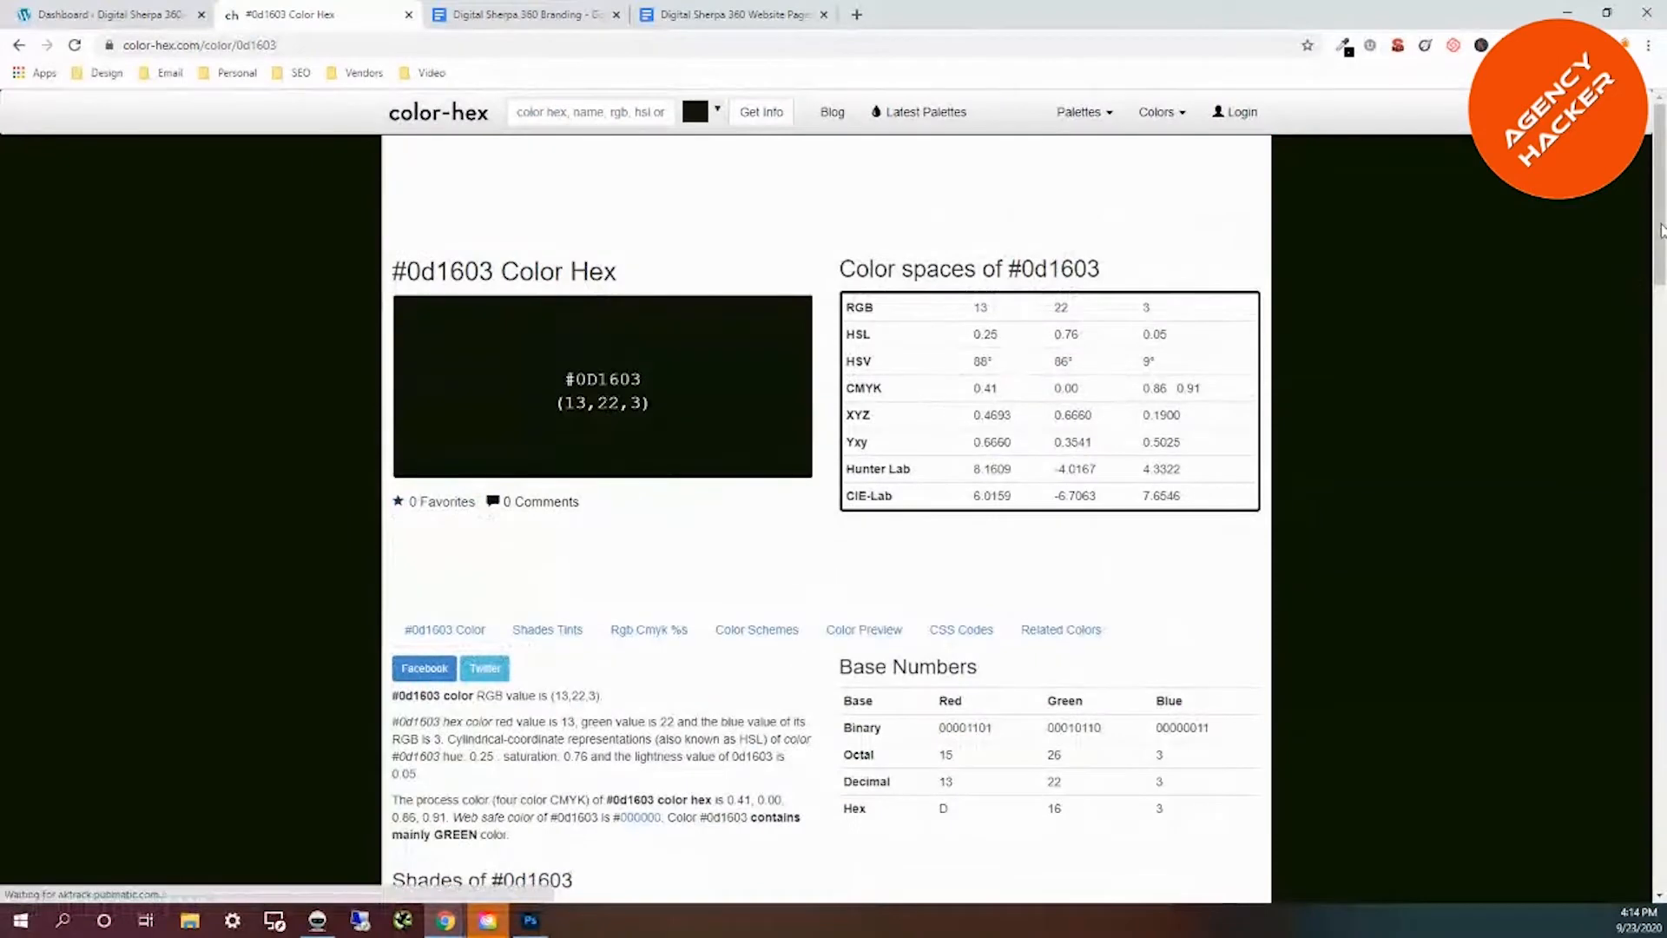
Copy the shade code #060b01 of #0d1603 into the Black line of the branding document in Google Docs.
{"action": "left_click_drag", "start_coordinate": [1661, 229], "coordinate": [1661, 354]}
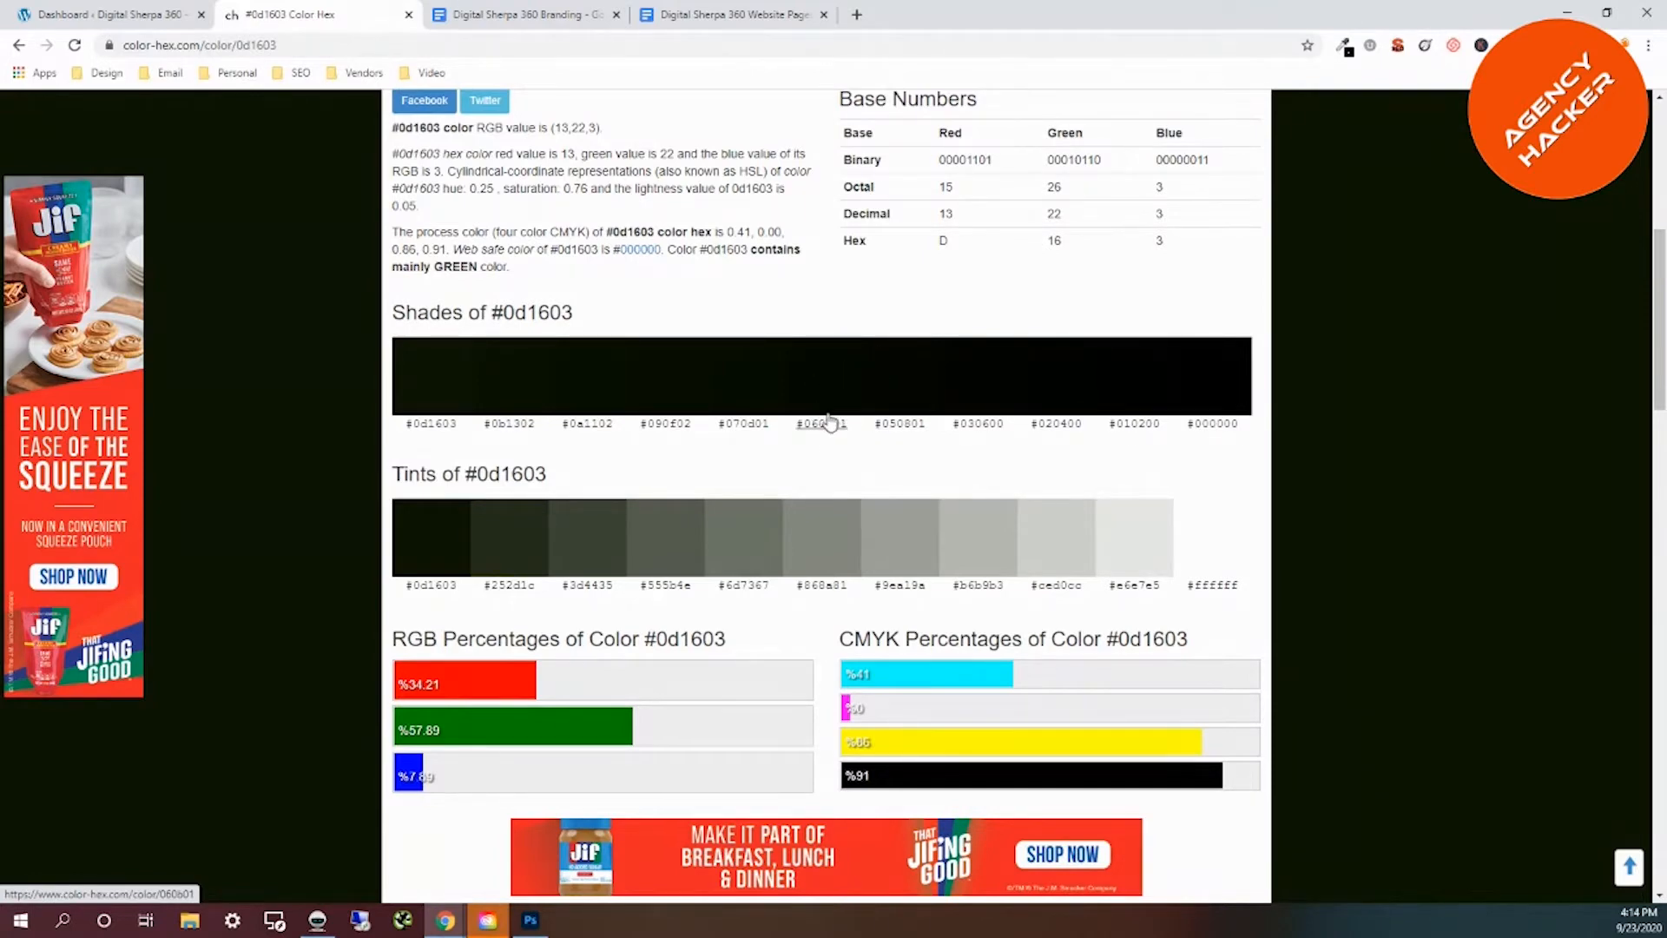
{"action": "left_click_drag", "start_coordinate": [849, 430], "coordinate": [799, 430]}
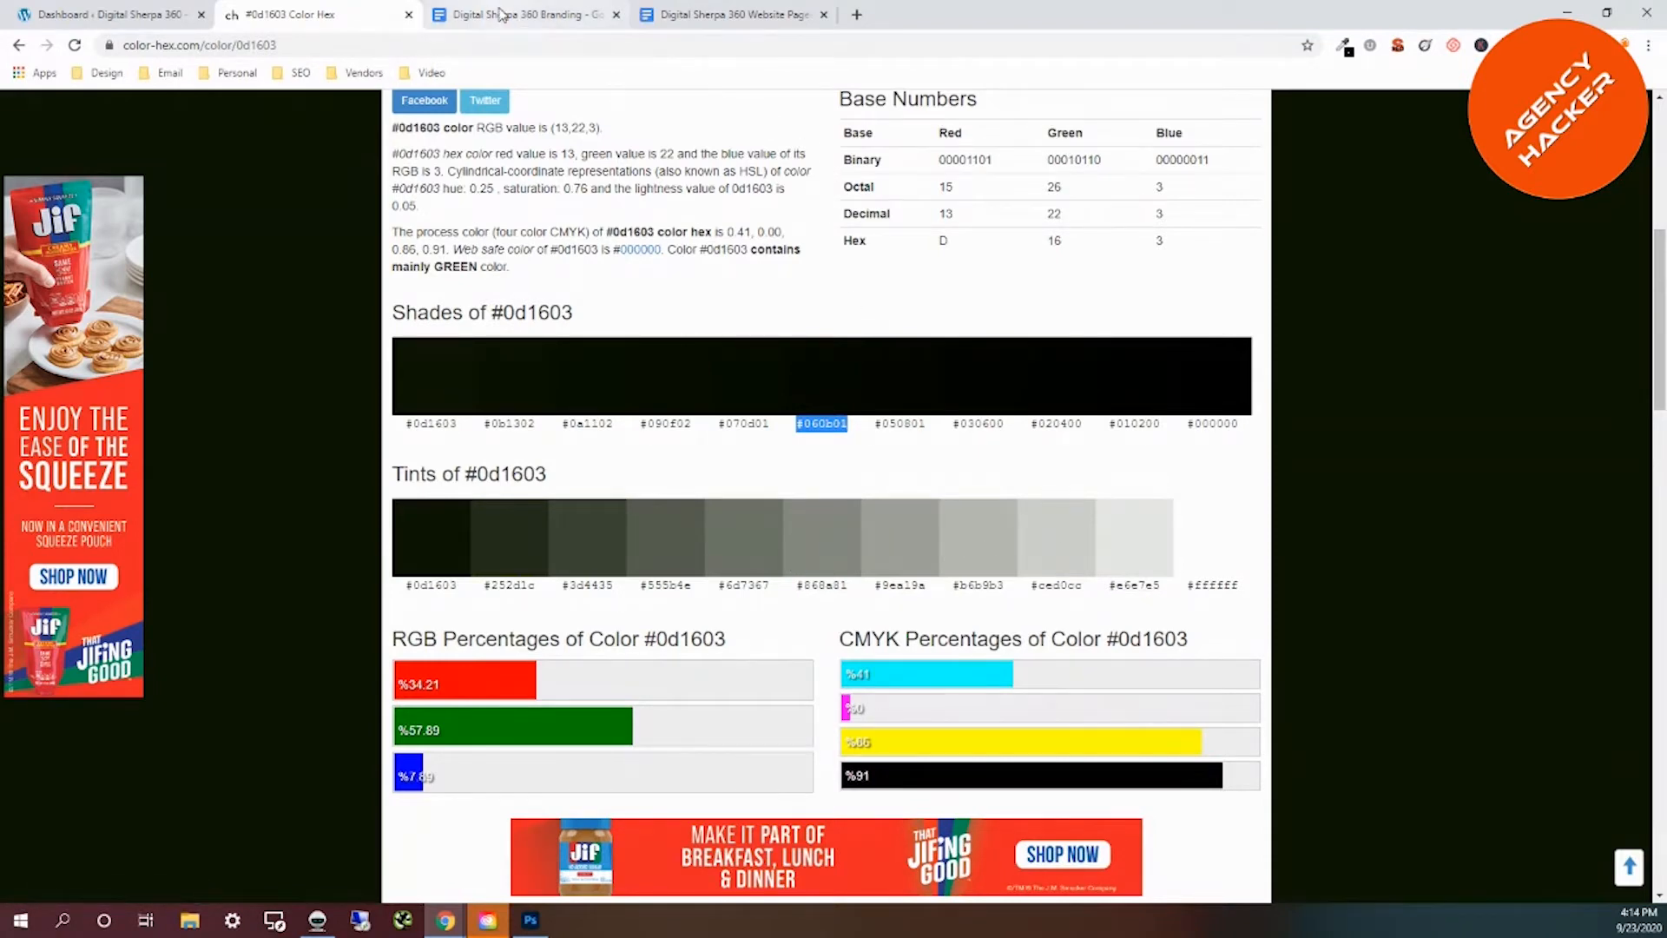
{"action": "left_click", "coordinate": [505, 15]}
{"action": "left_click", "coordinate": [574, 312]}
{"action": "type", "text": "#060b01"}
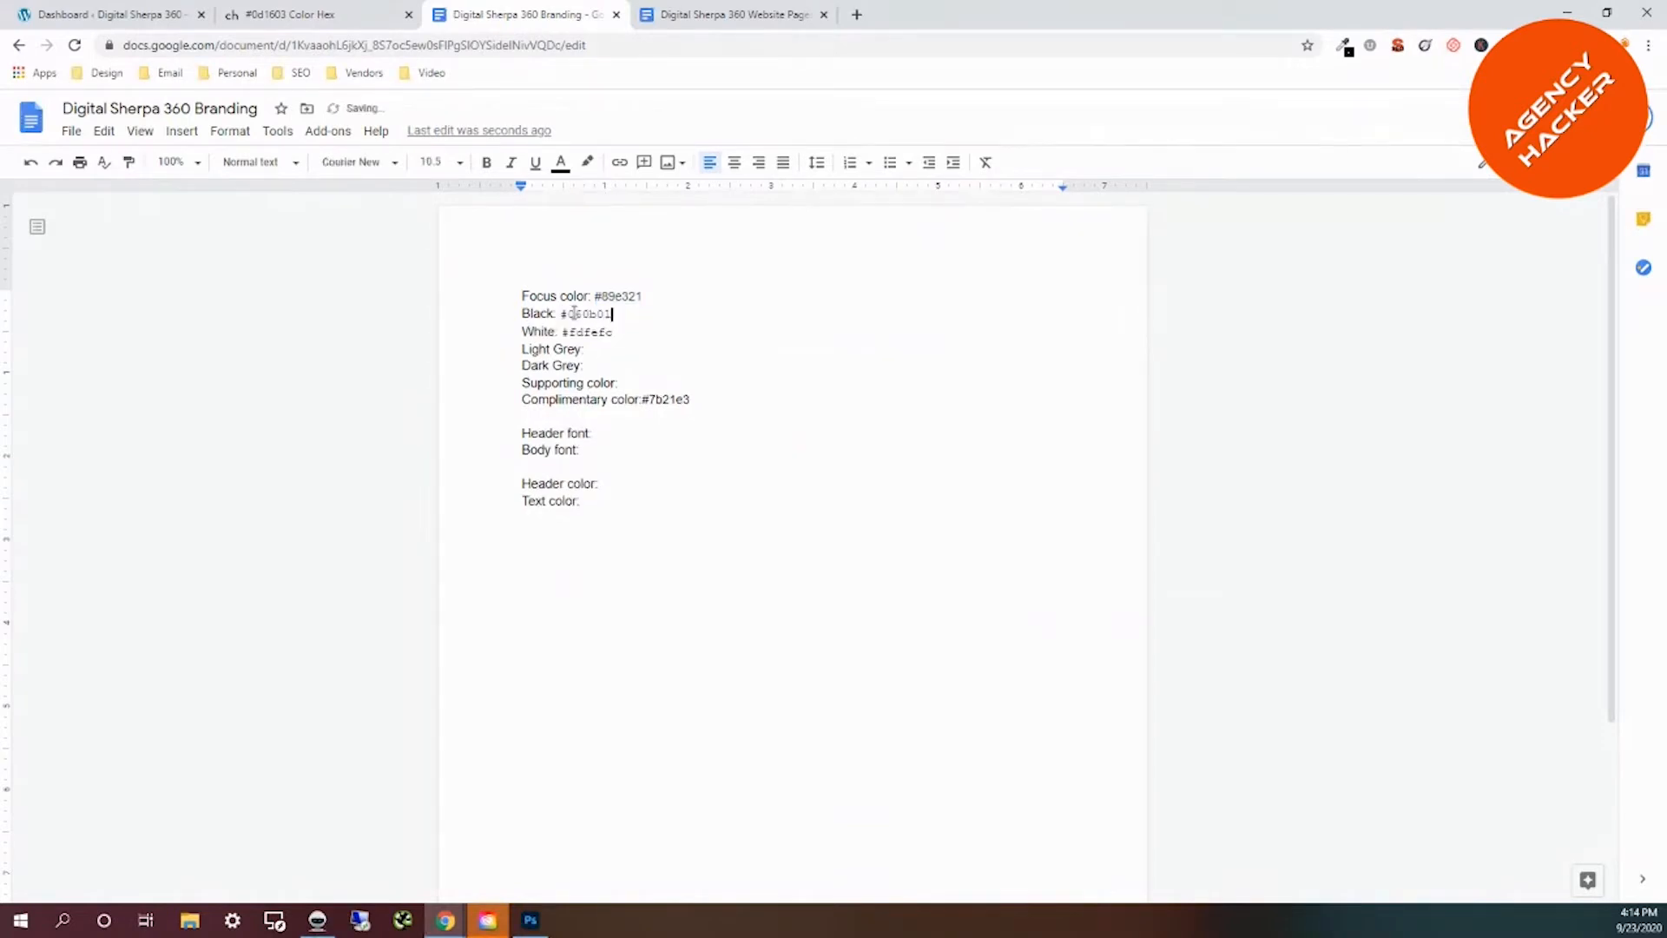
Copy the tint code #e6e7e5 of #0d1603 from color-hex into the Light Grey line of the branding document.
{"action": "left_click", "coordinate": [596, 347]}
{"action": "left_click", "coordinate": [313, 15]}
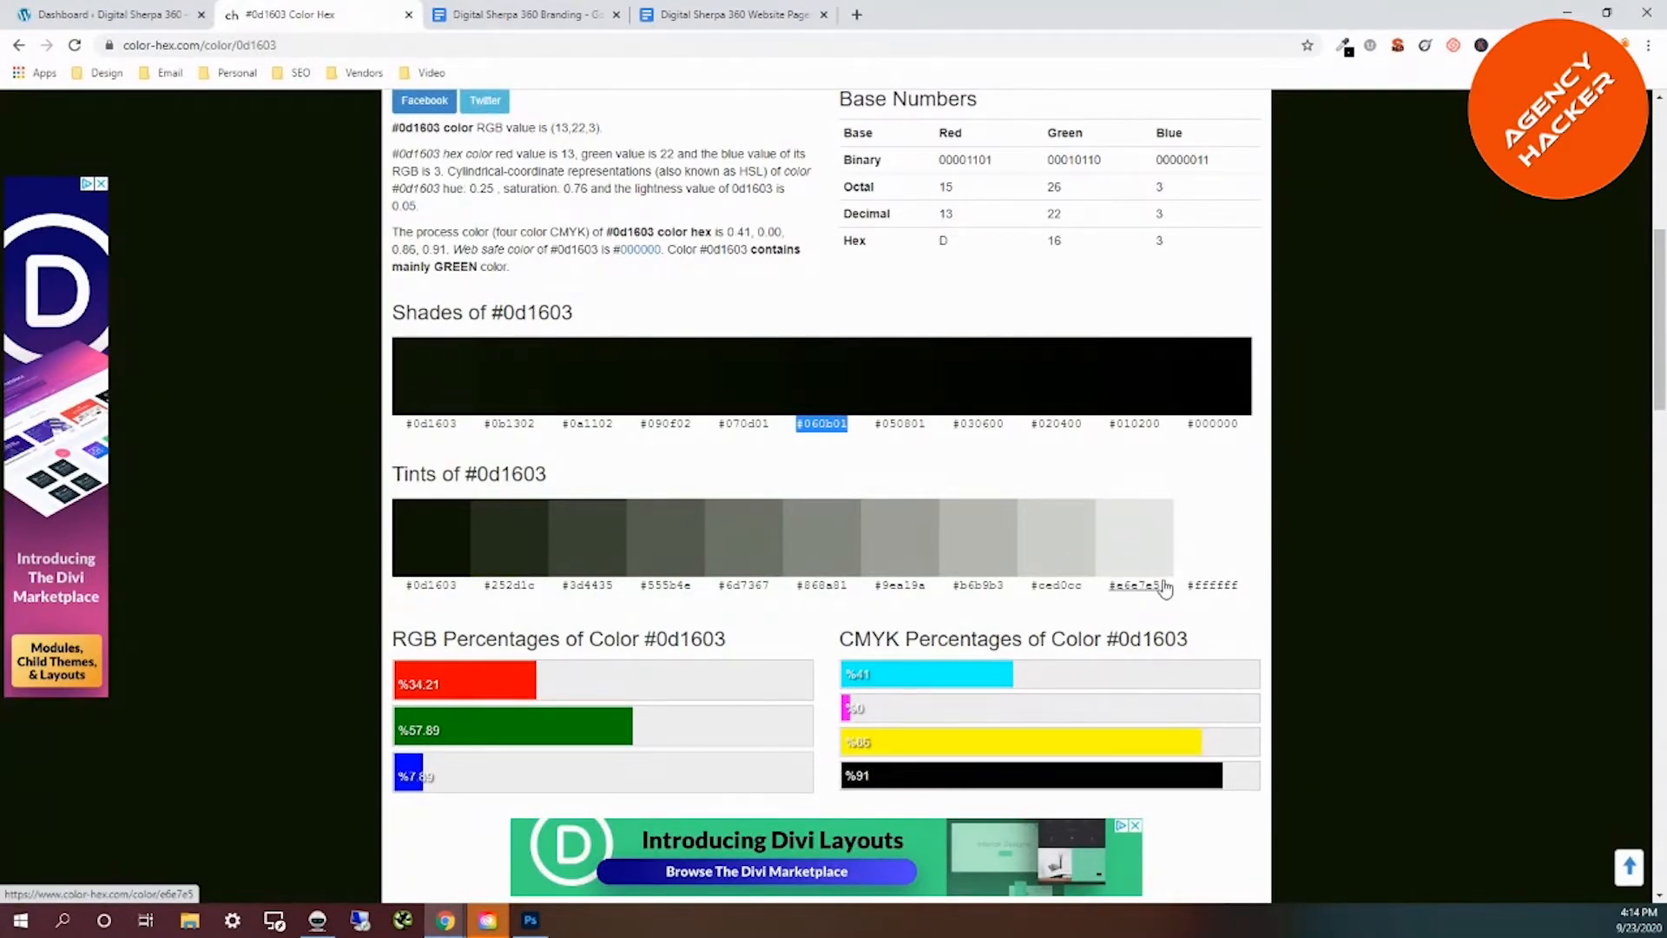
{"action": "left_click_drag", "start_coordinate": [1162, 588], "coordinate": [1112, 590]}
{"action": "key", "text": "ctrl+c"}
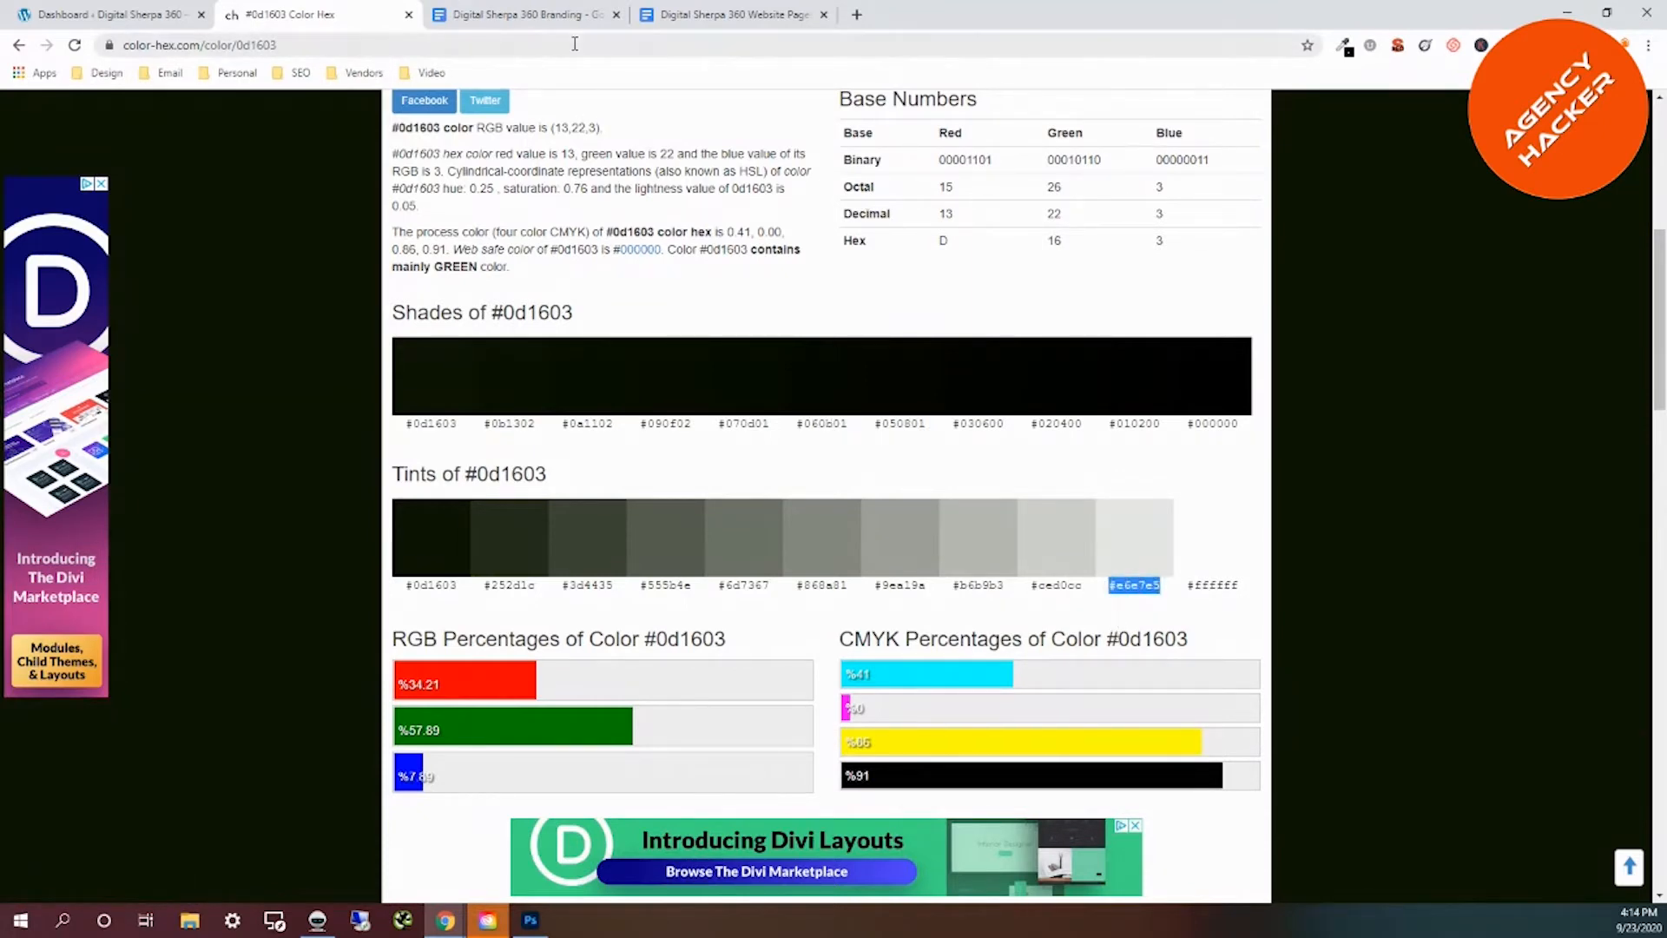
{"action": "left_click", "coordinate": [566, 14]}
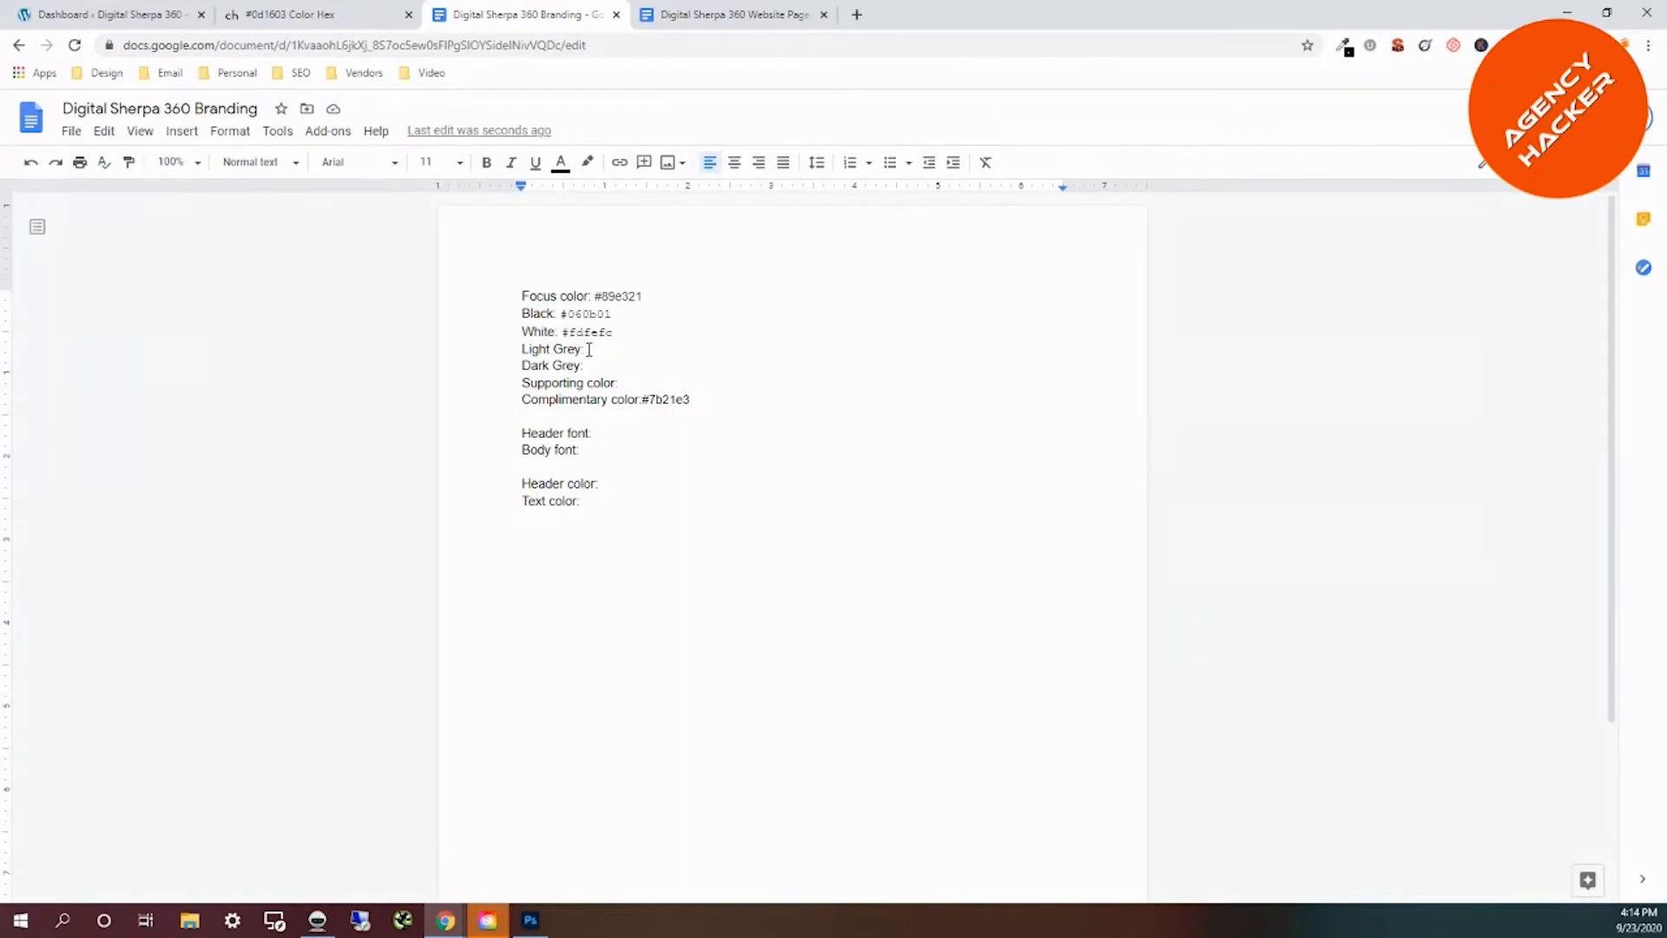
{"action": "key", "text": "ctrl+v"}
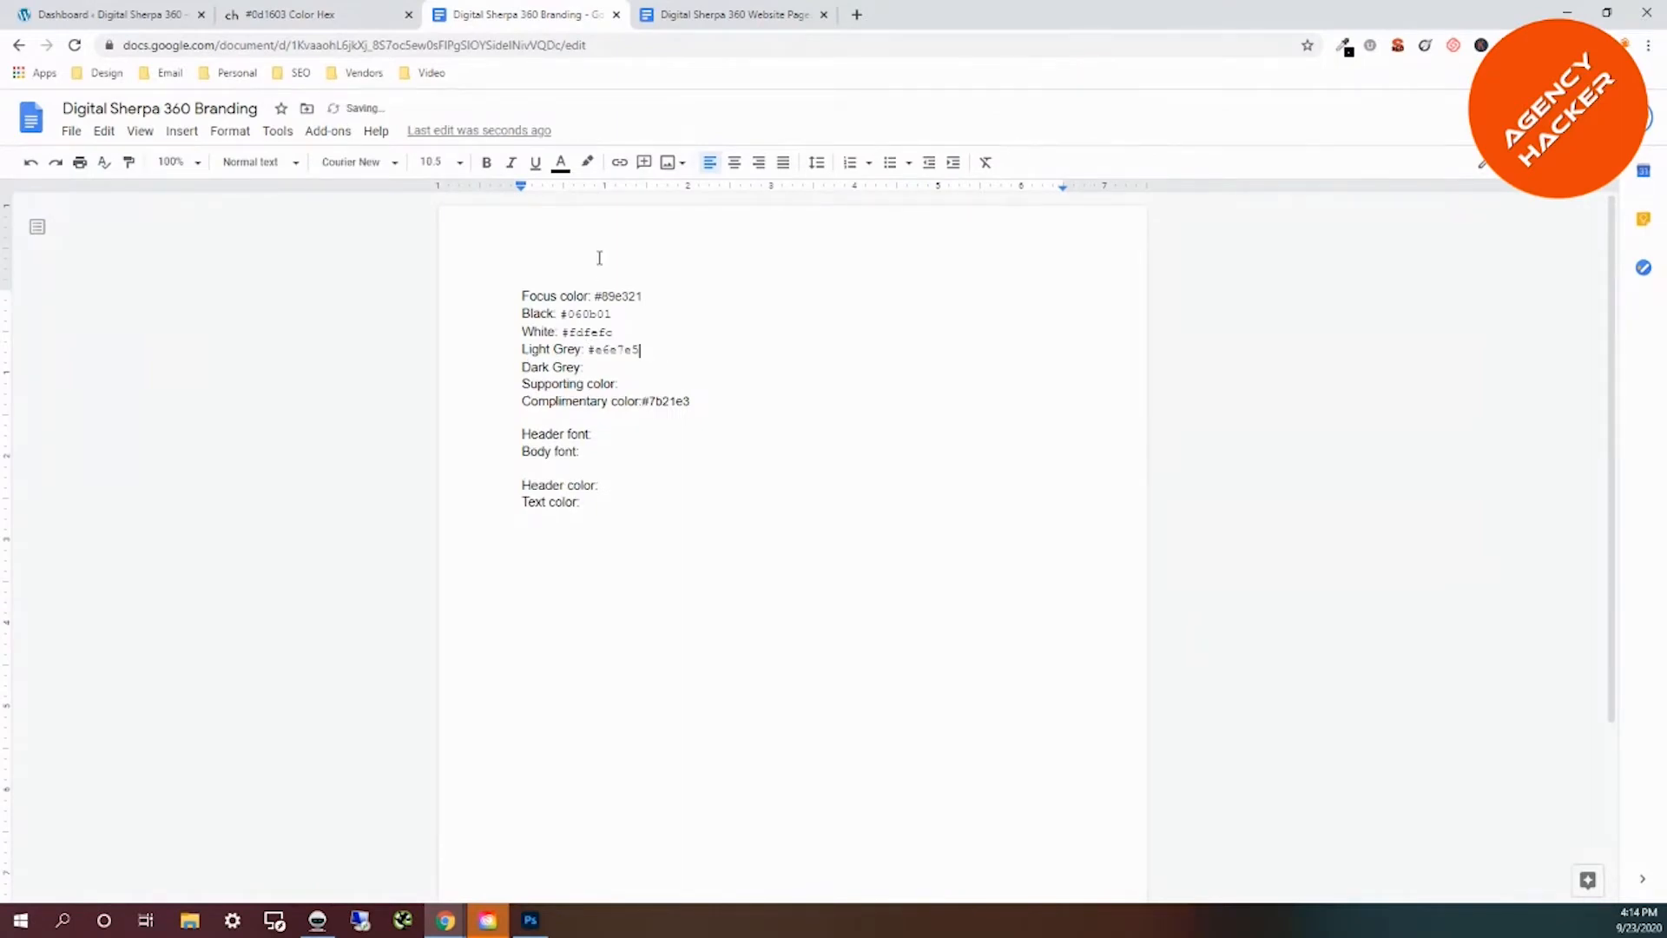
Copy the mid-grey tint code #868a81 from color-hex into the Dark Grey line of the branding document.
{"action": "left_click", "coordinate": [323, 14]}
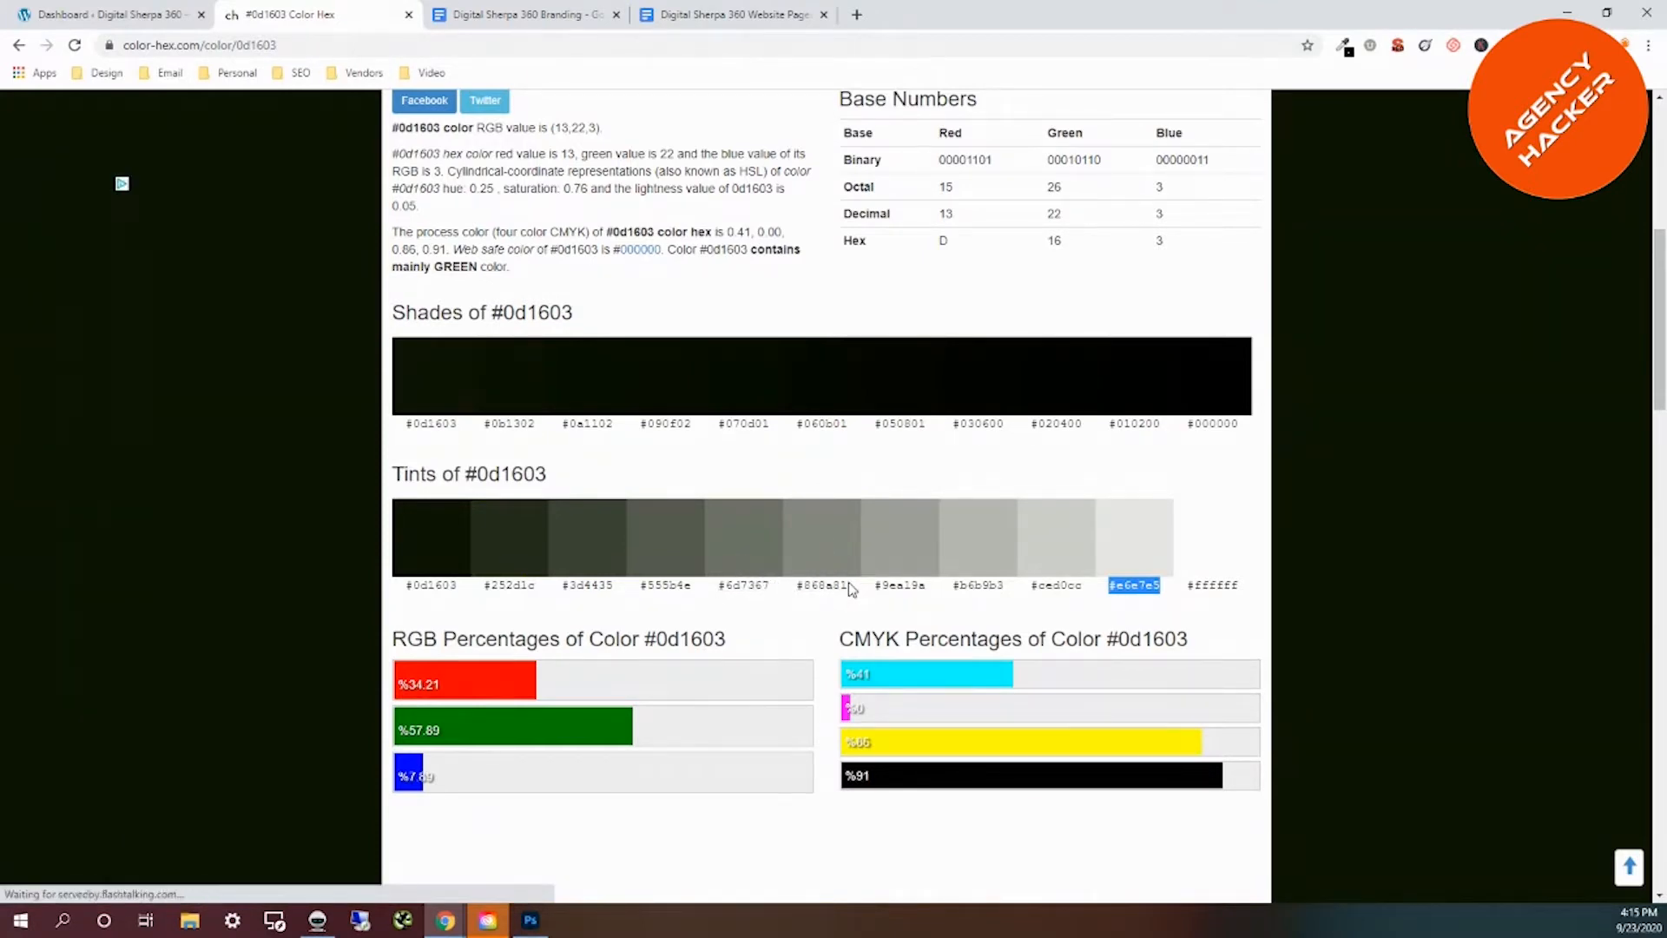
{"action": "left_click_drag", "start_coordinate": [852, 587], "coordinate": [799, 588]}
{"action": "key", "text": "ctrl+c"}
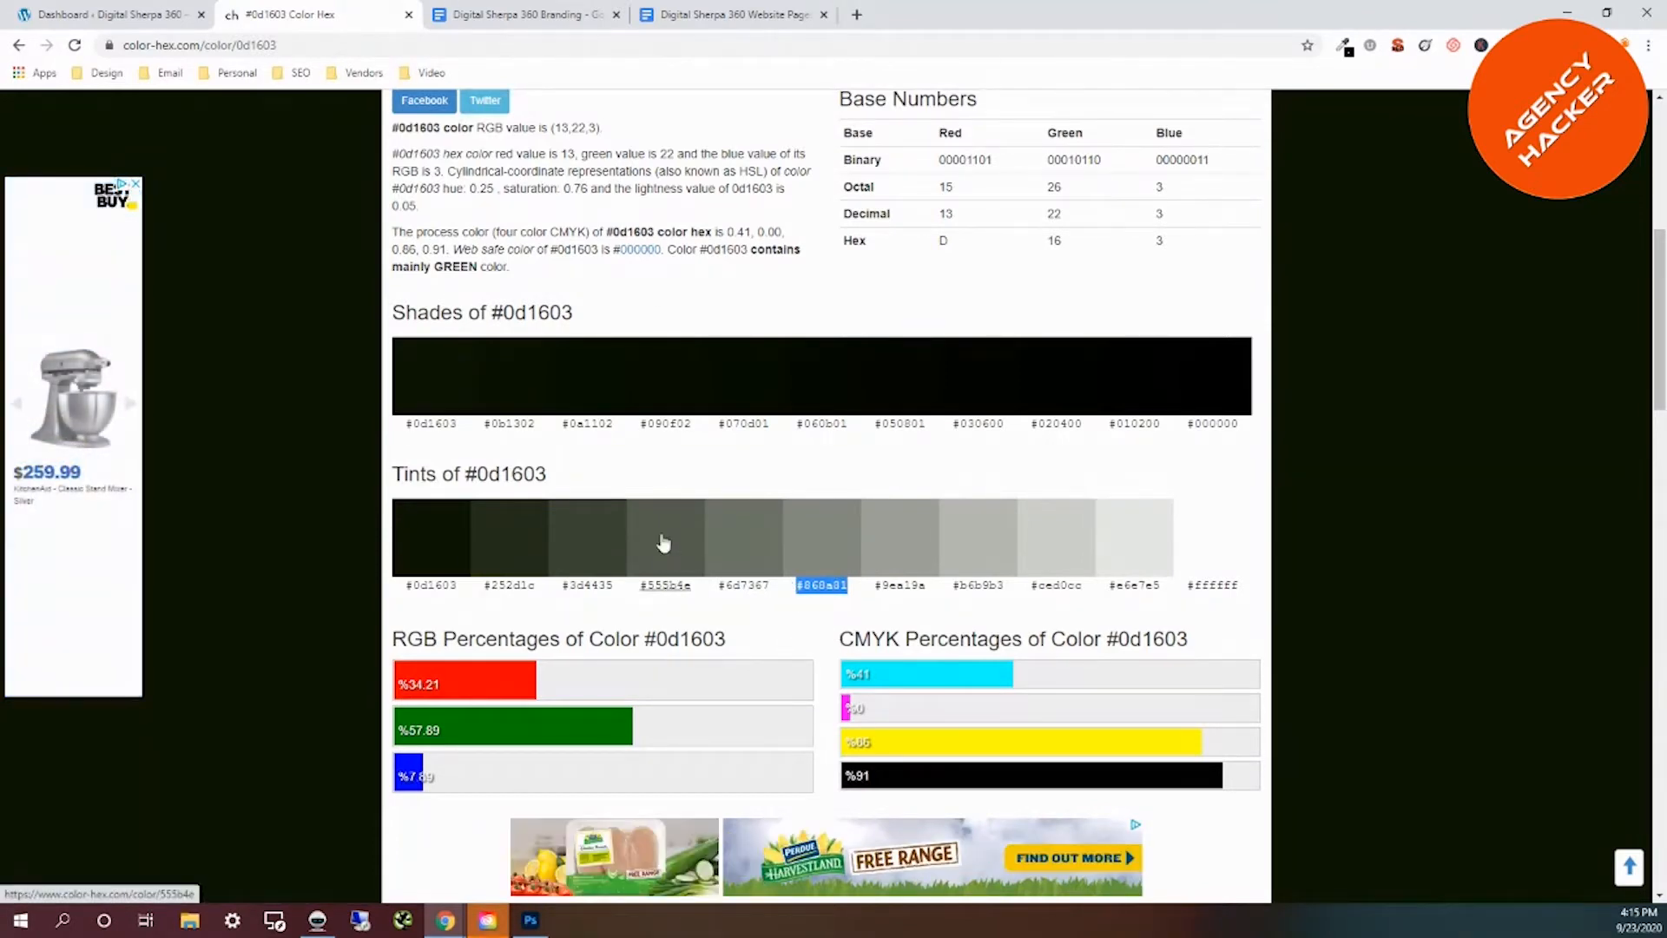
{"action": "left_click", "coordinate": [539, 15]}
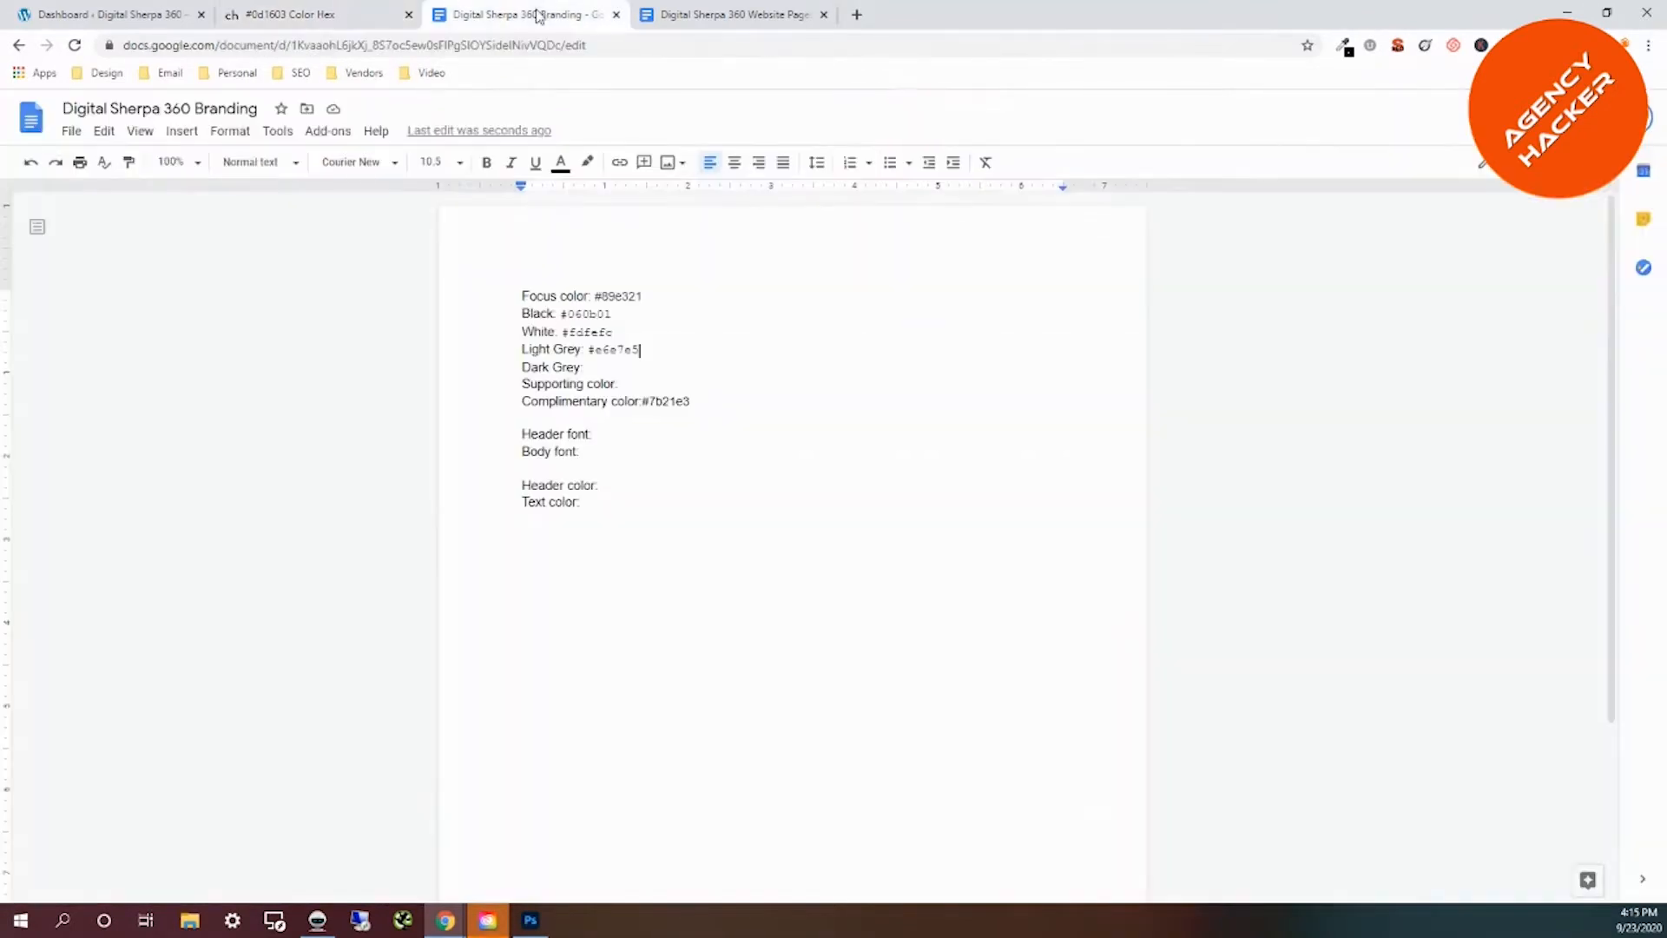
{"action": "left_click", "coordinate": [609, 367]}
{"action": "key", "text": "ctrl+v"}
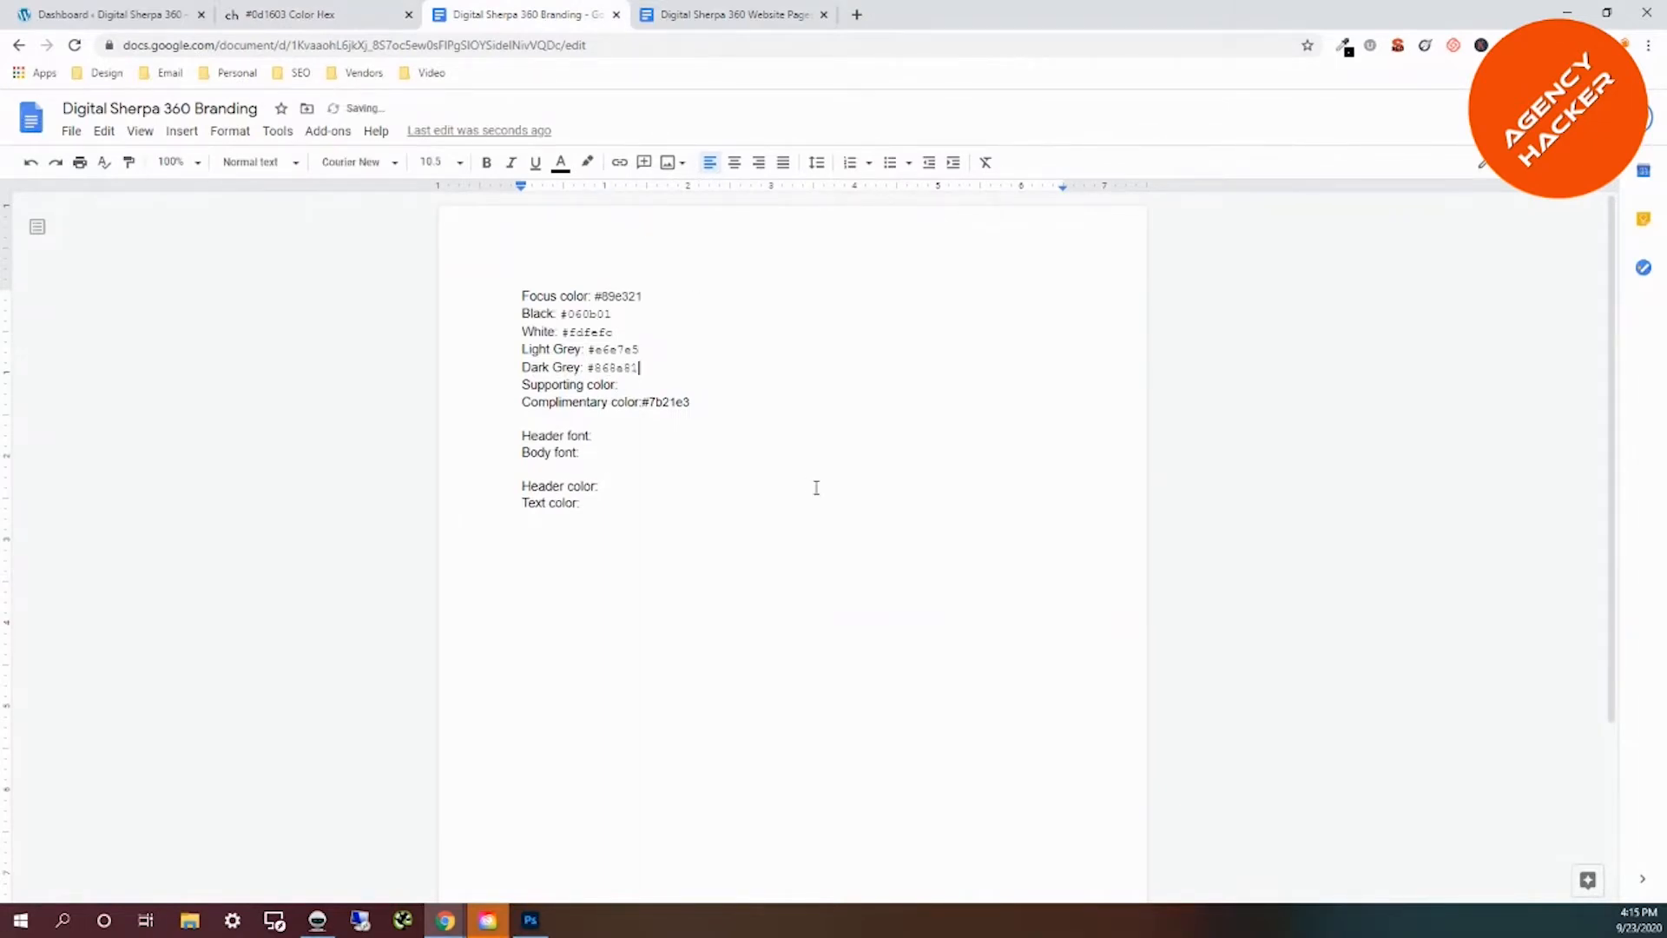
Copy the Focus color code from the branding document again and reopen the color-hex page for #89e321.
{"action": "left_click", "coordinate": [638, 384]}
{"action": "left_click_drag", "start_coordinate": [643, 297], "coordinate": [602, 298]}
{"action": "key", "text": "ctrl+c"}
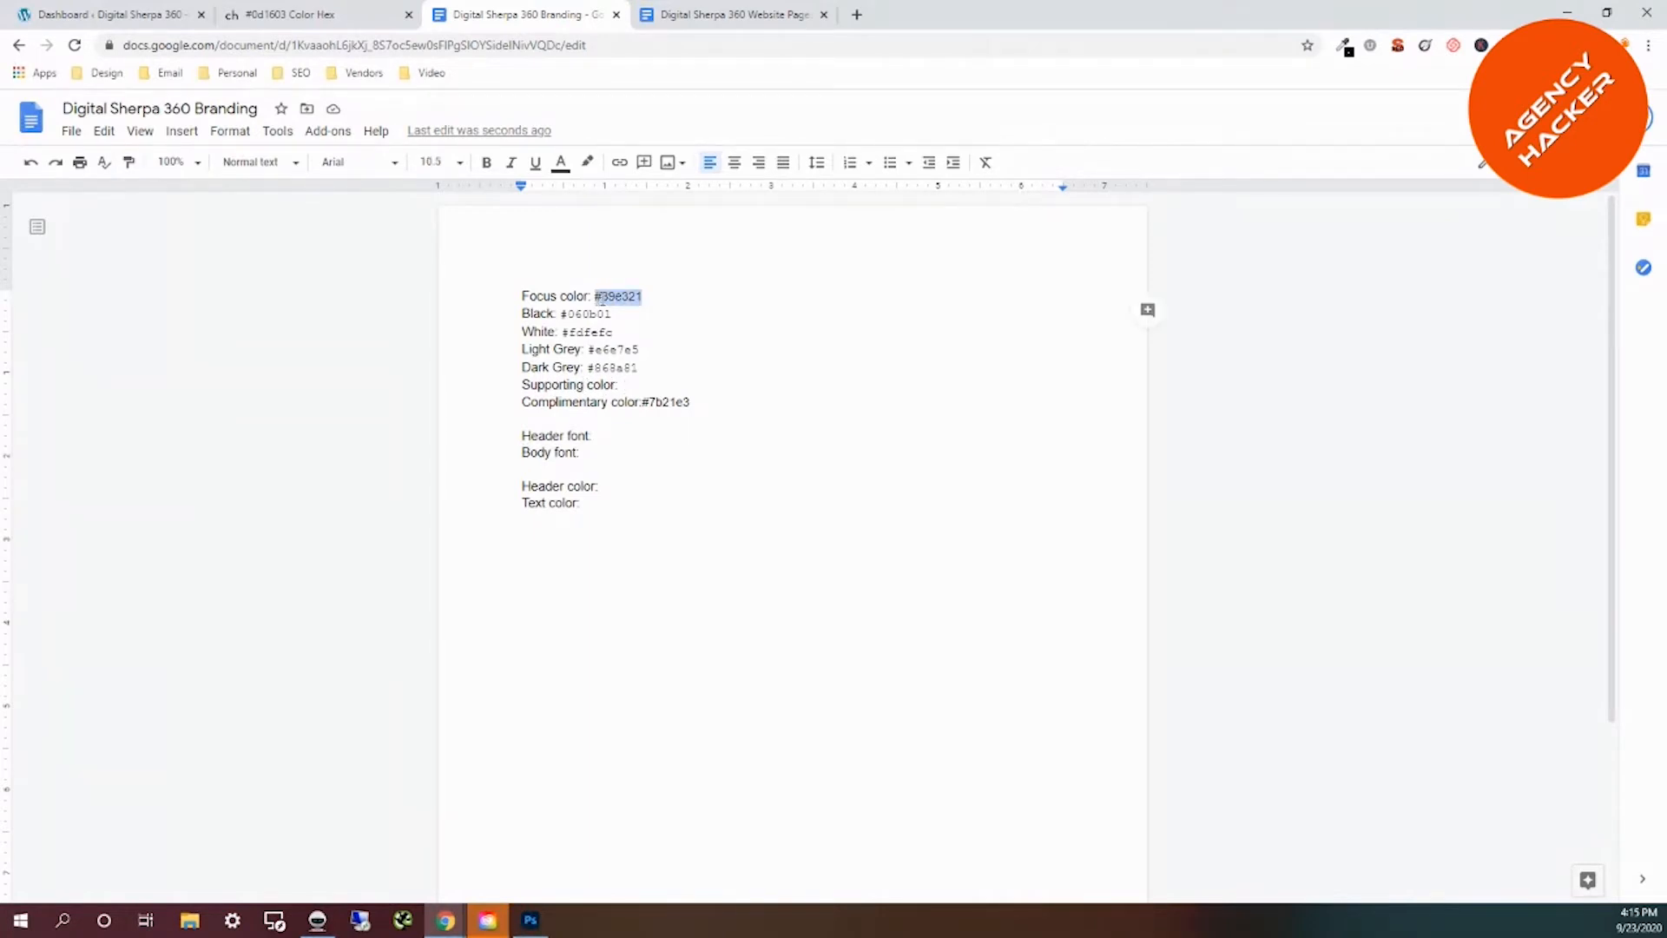
{"action": "left_click", "coordinate": [347, 14]}
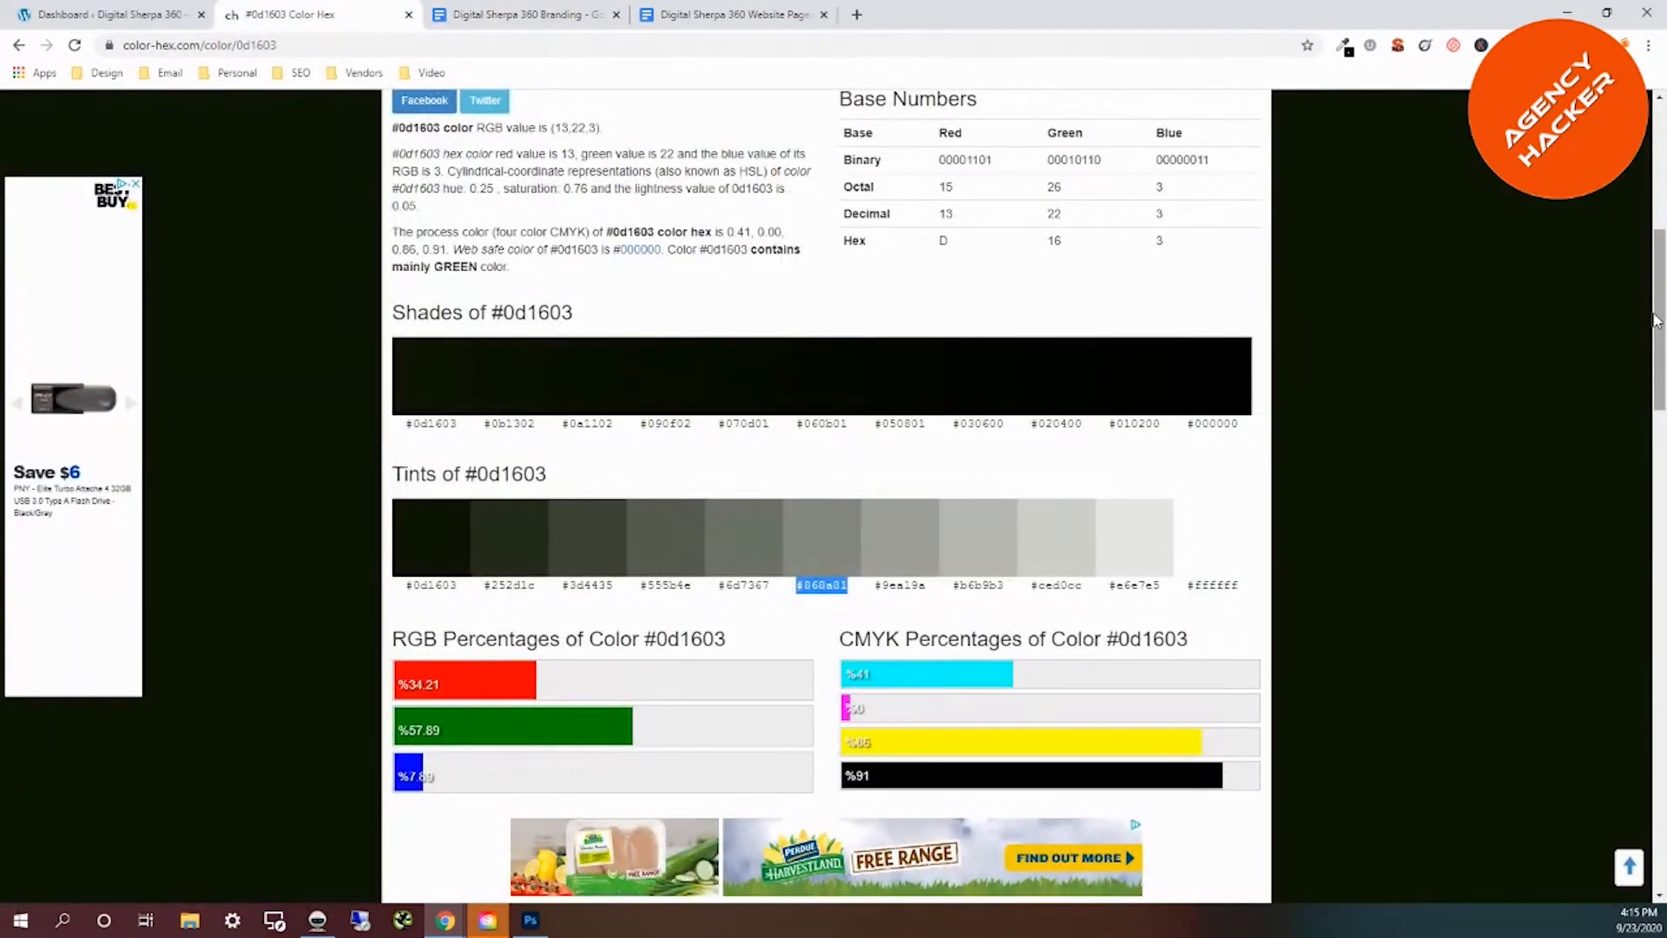
{"action": "left_click_drag", "start_coordinate": [1658, 314], "coordinate": [1659, 170]}
{"action": "left_click", "coordinate": [584, 112]}
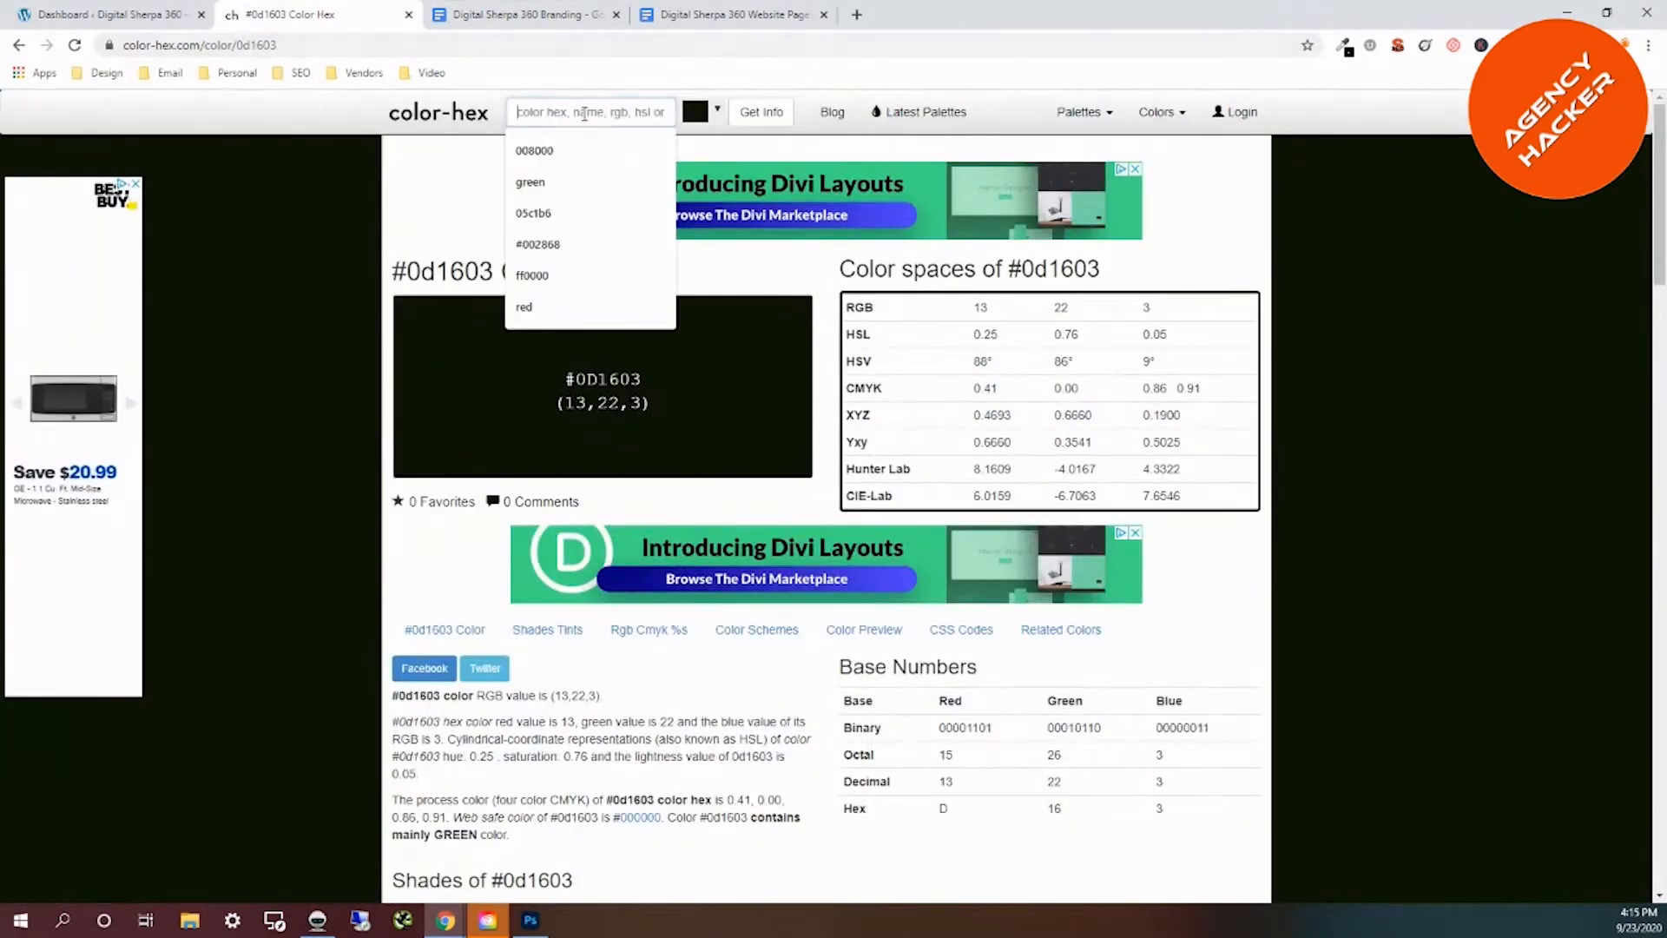
{"action": "key", "text": "ctrl+v"}
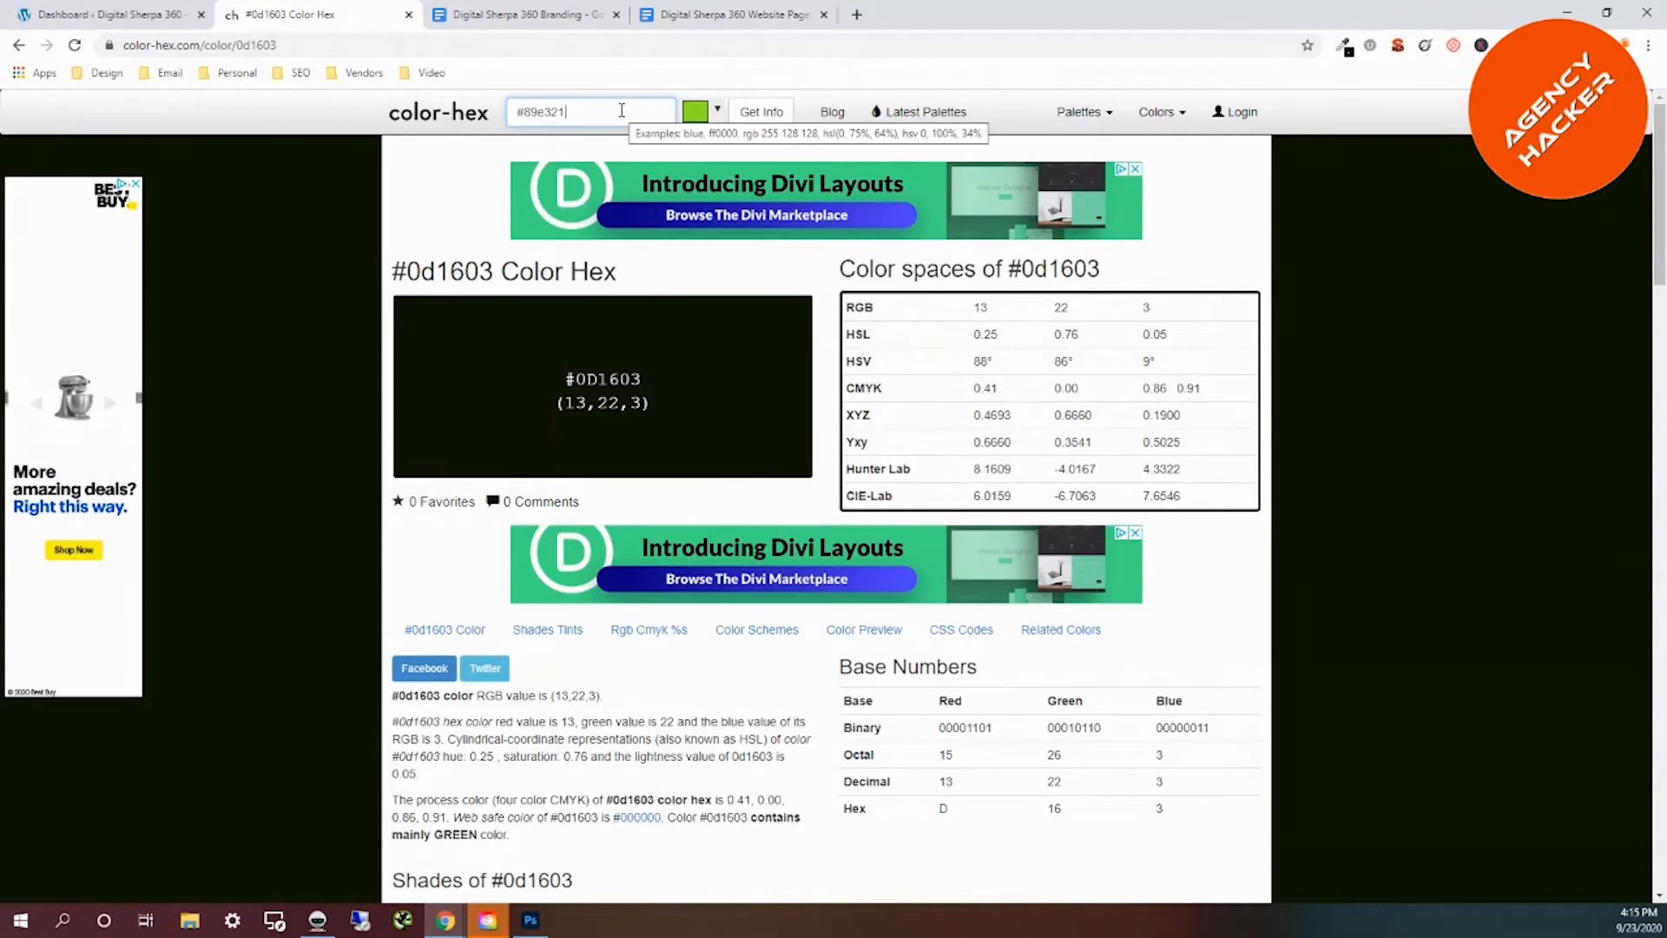
{"action": "key", "text": "Return"}
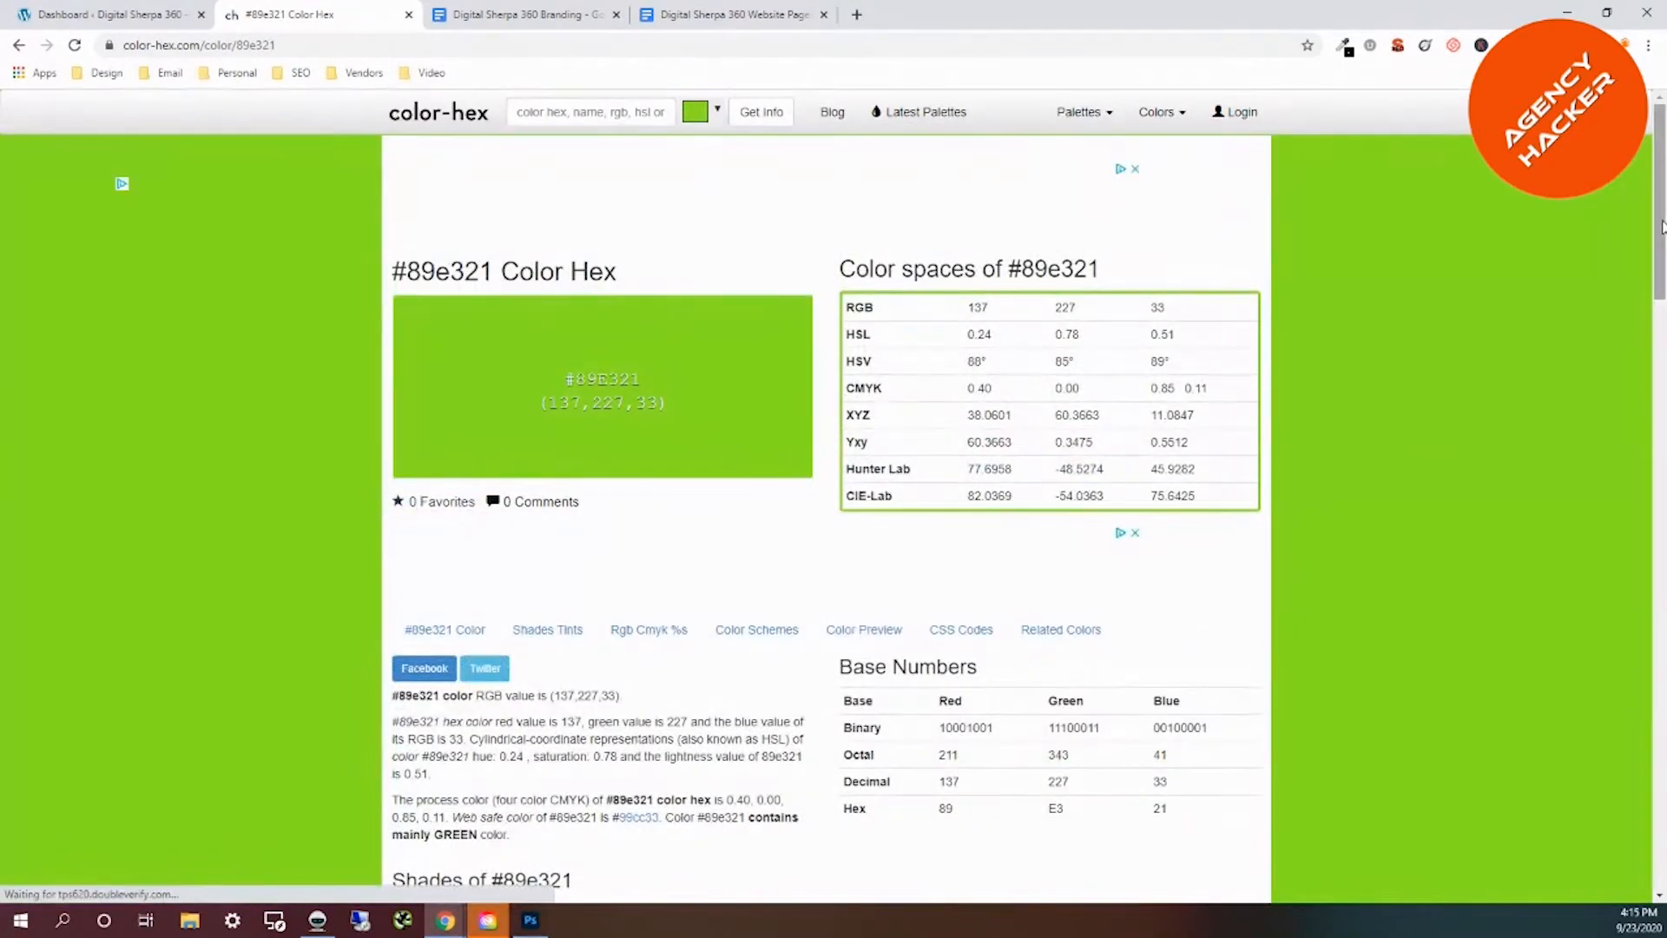
Copy the shade code #6db51a of #89e321 from color-hex into the Supporting color line of the branding document in Google Docs.
{"action": "scroll", "coordinate": [1554, 278], "scroll_direction": "down", "scroll_amount": 5}
{"action": "scroll", "coordinate": [825, 486], "scroll_direction": "down", "scroll_amount": 2}
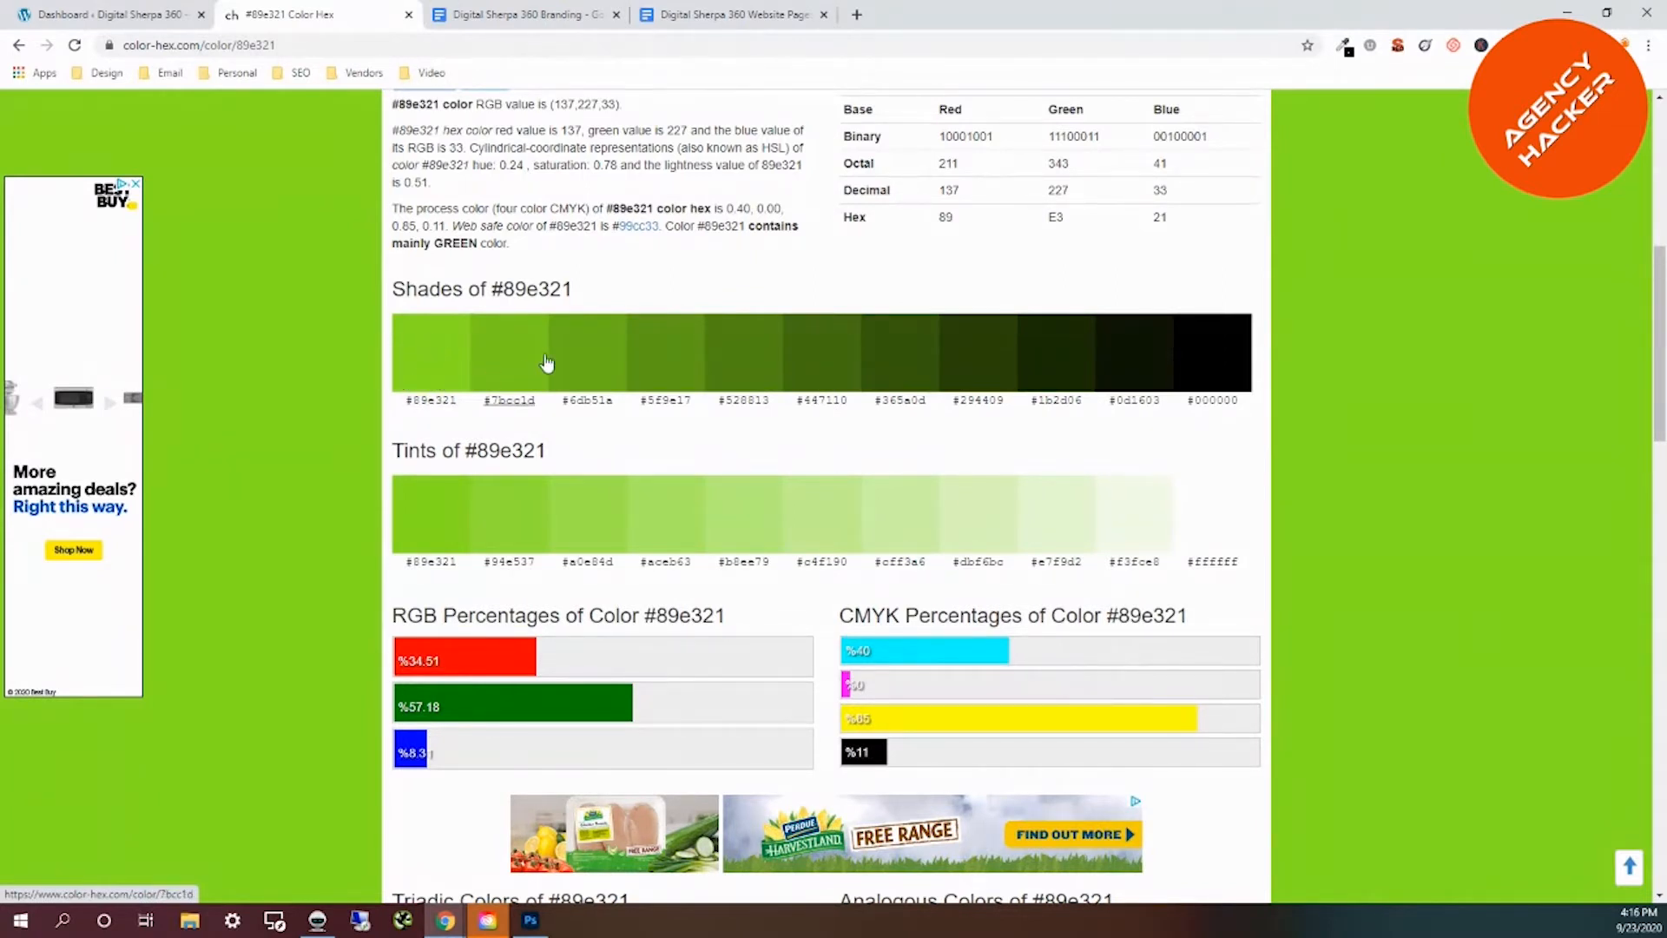
{"action": "left_click_drag", "start_coordinate": [613, 400], "coordinate": [561, 400]}
{"action": "key", "text": "ctrl+c"}
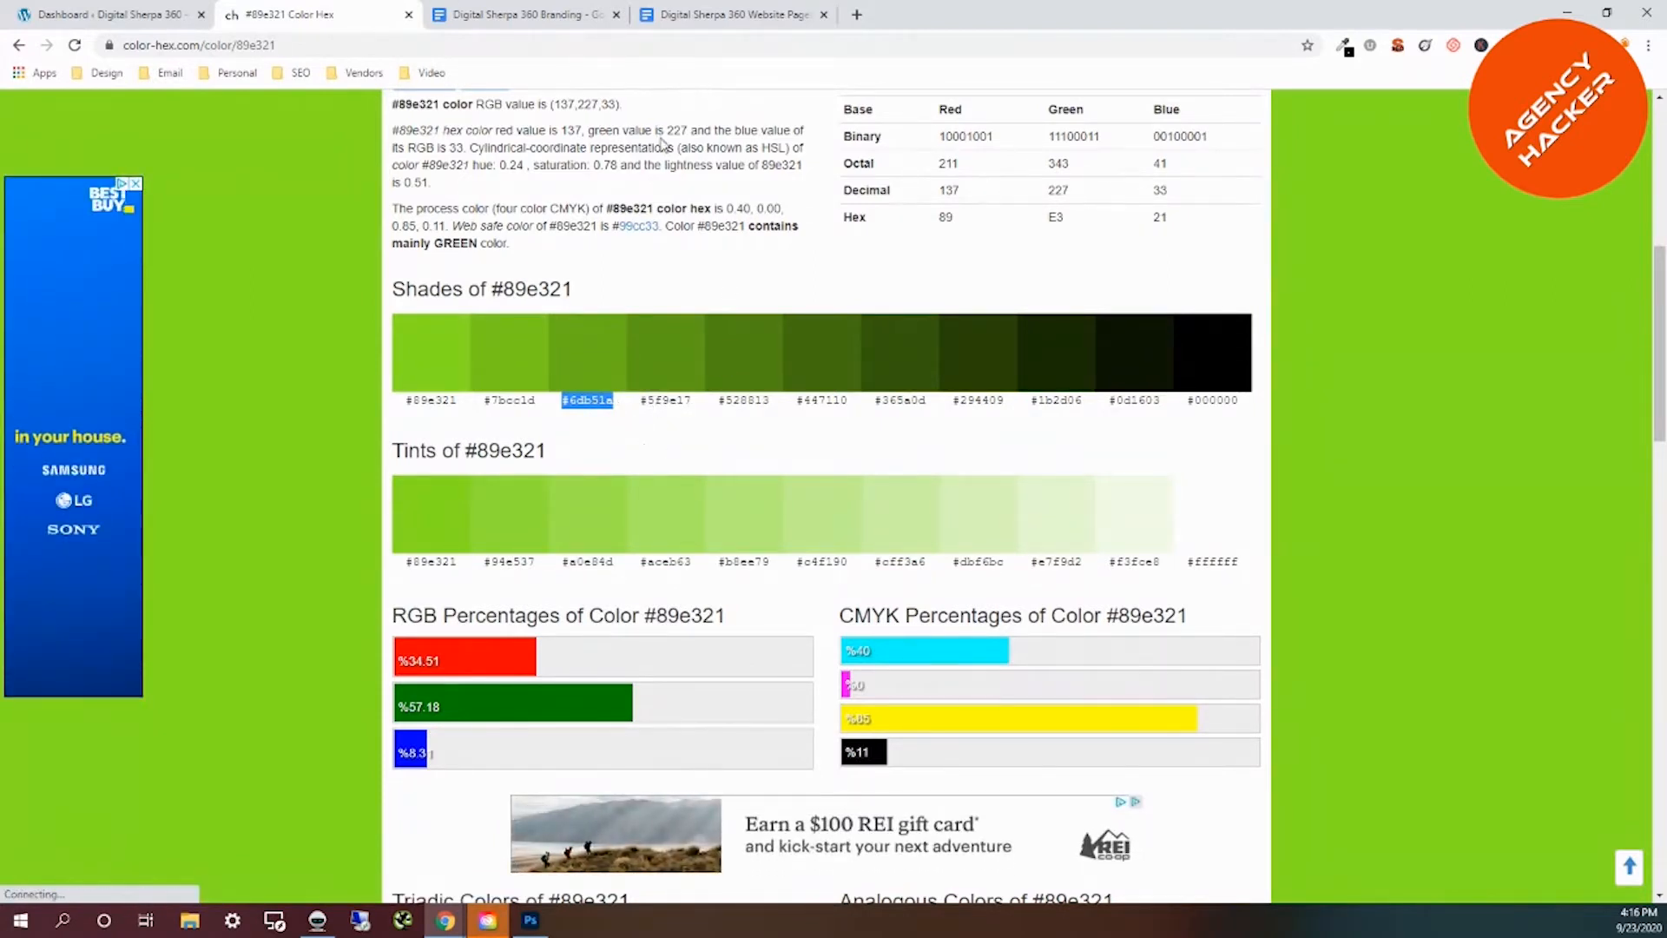
{"action": "left_click", "coordinate": [521, 14]}
{"action": "left_click", "coordinate": [651, 386]}
{"action": "key", "text": "ctrl+v"}
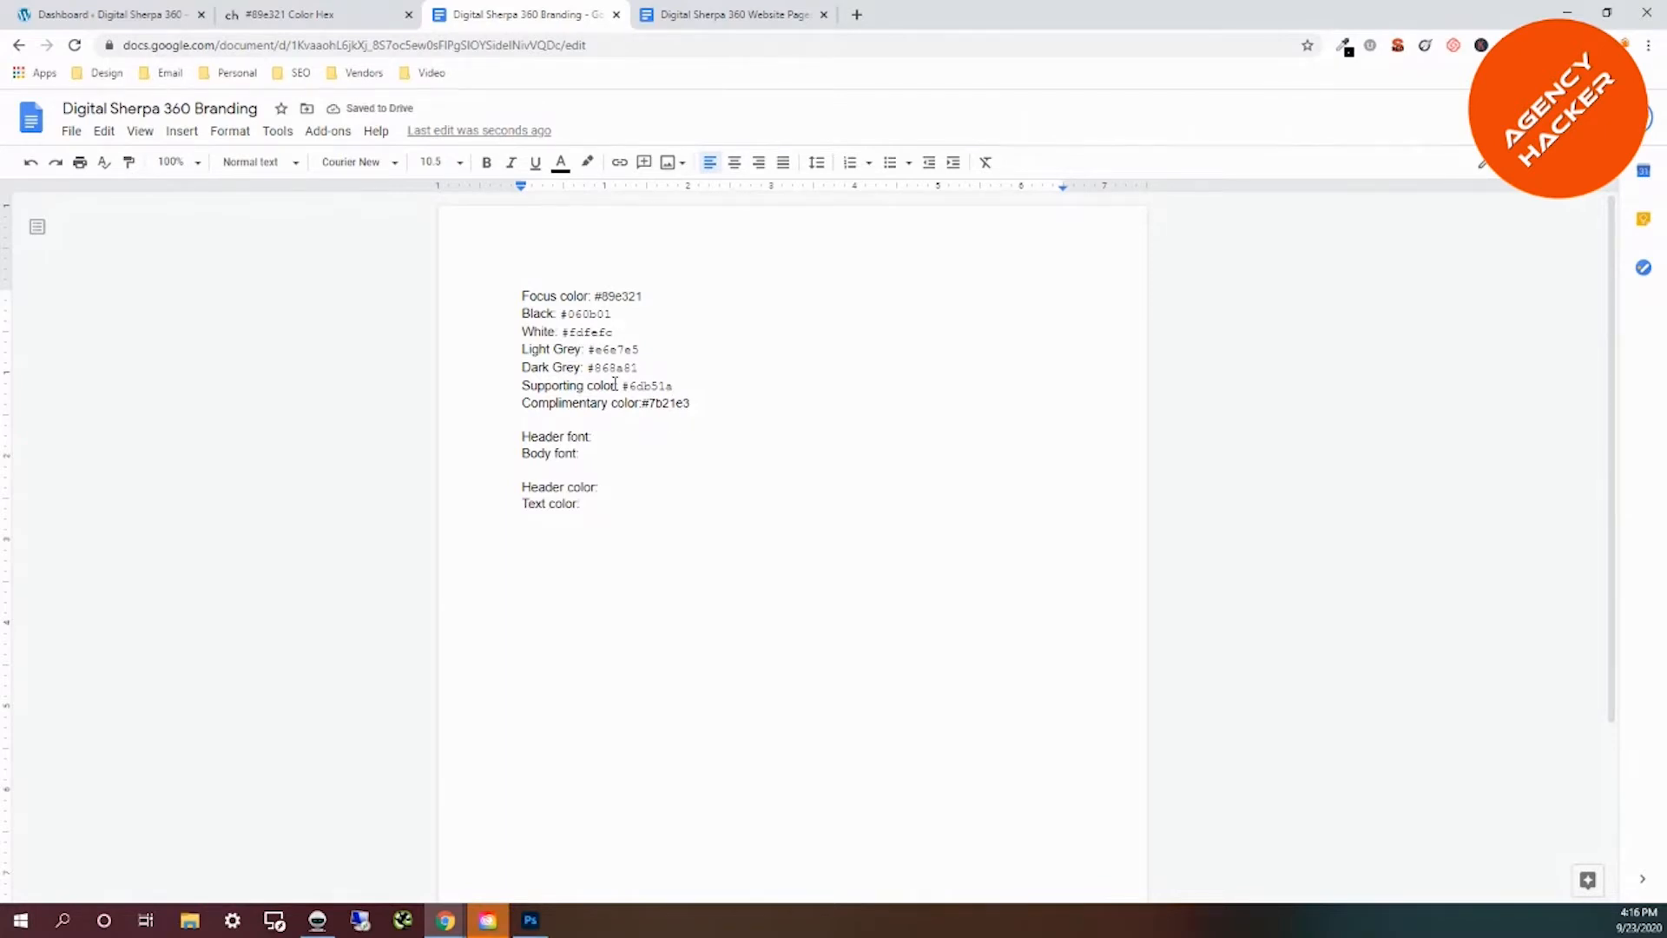
Fill in Lato as both the header font and the body font in the branding document.
{"action": "left_click", "coordinate": [597, 437]}
{"action": "type", "text": "Lato"}
{"action": "left_click", "coordinate": [594, 454]}
{"action": "type", "text": "Lato"}
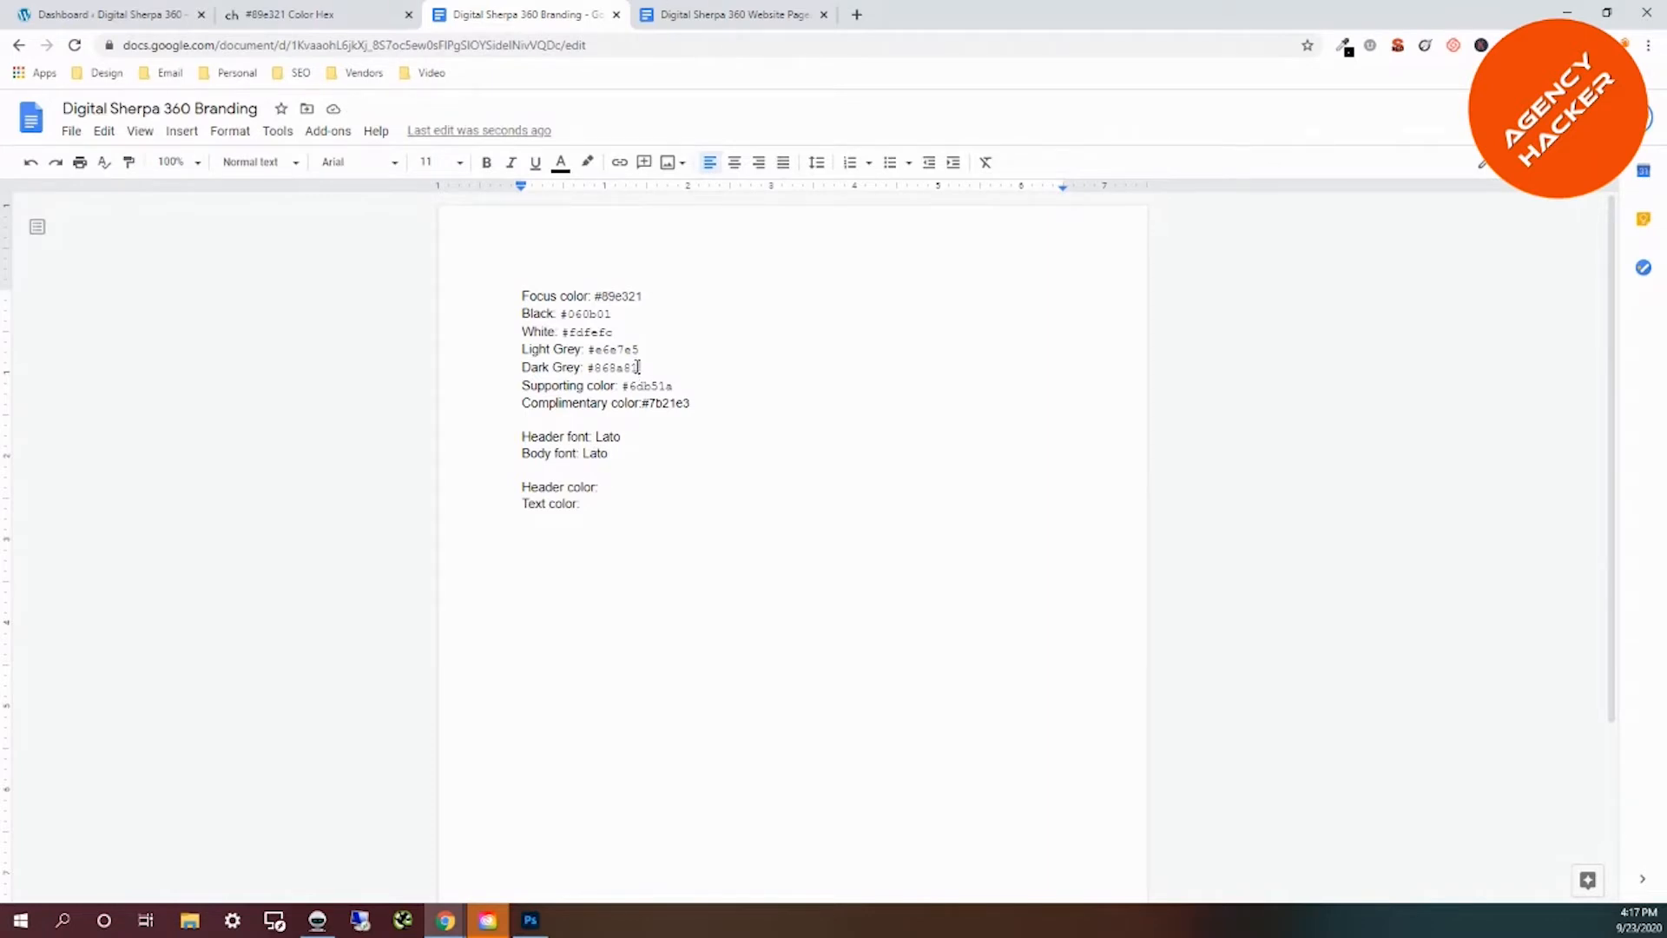
Copy the Dark Grey code #868a81 into the Header color and Text color lines of the branding document.
{"action": "left_click_drag", "start_coordinate": [638, 367], "coordinate": [590, 366]}
{"action": "key", "text": "ctrl+c"}
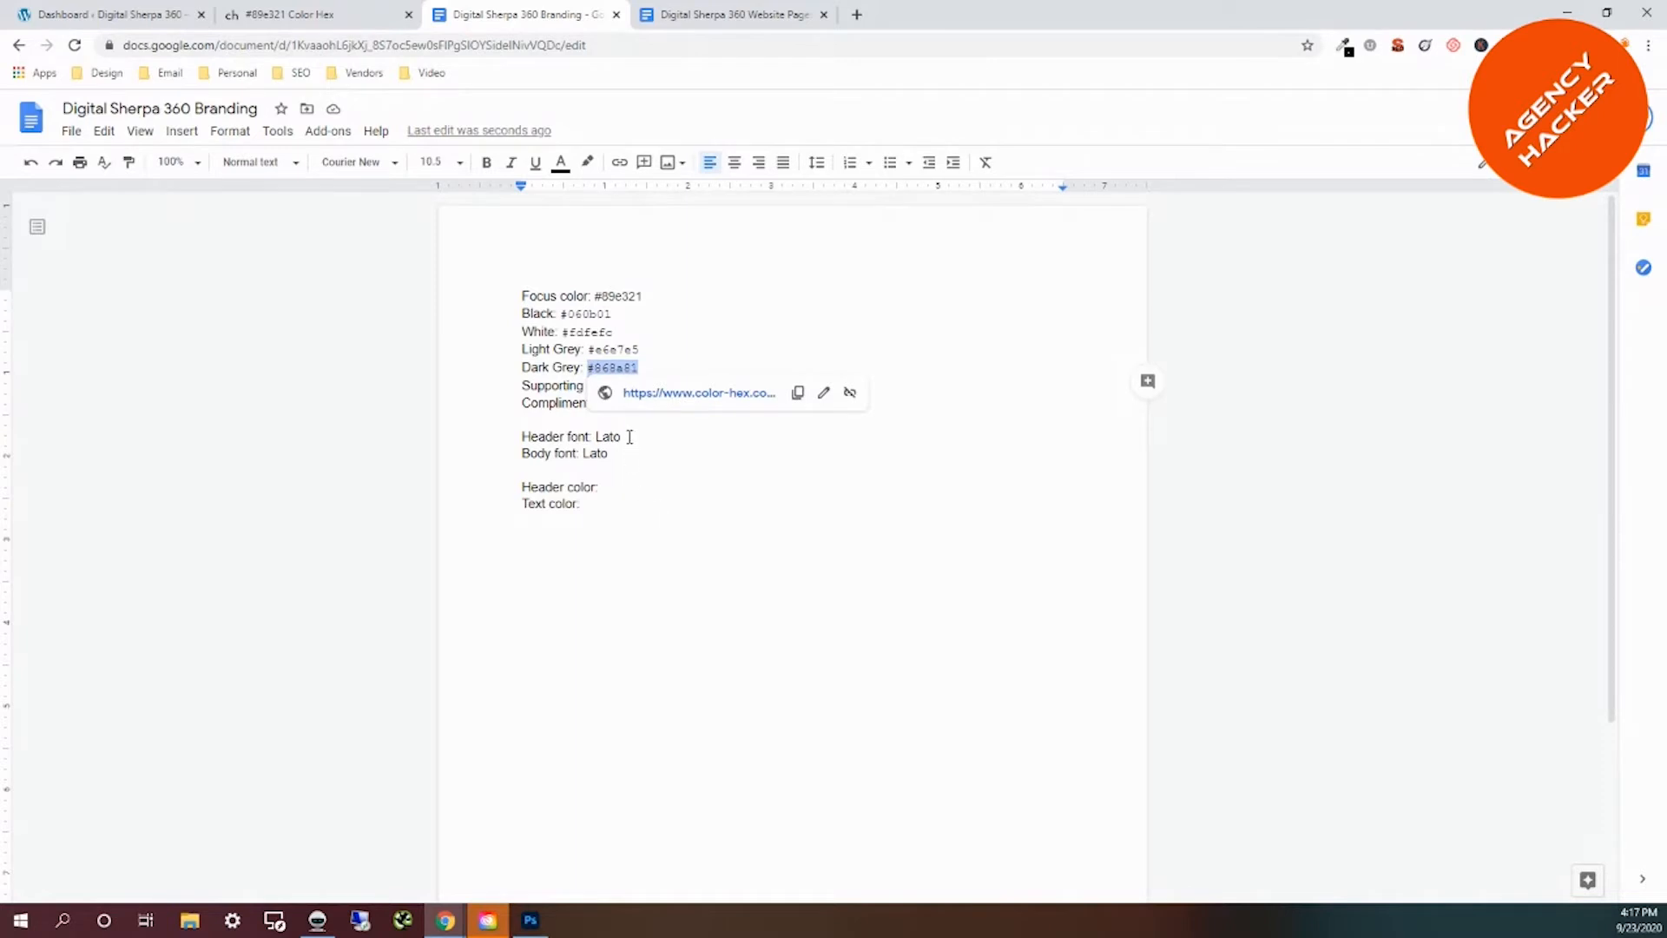
{"action": "left_click", "coordinate": [610, 487]}
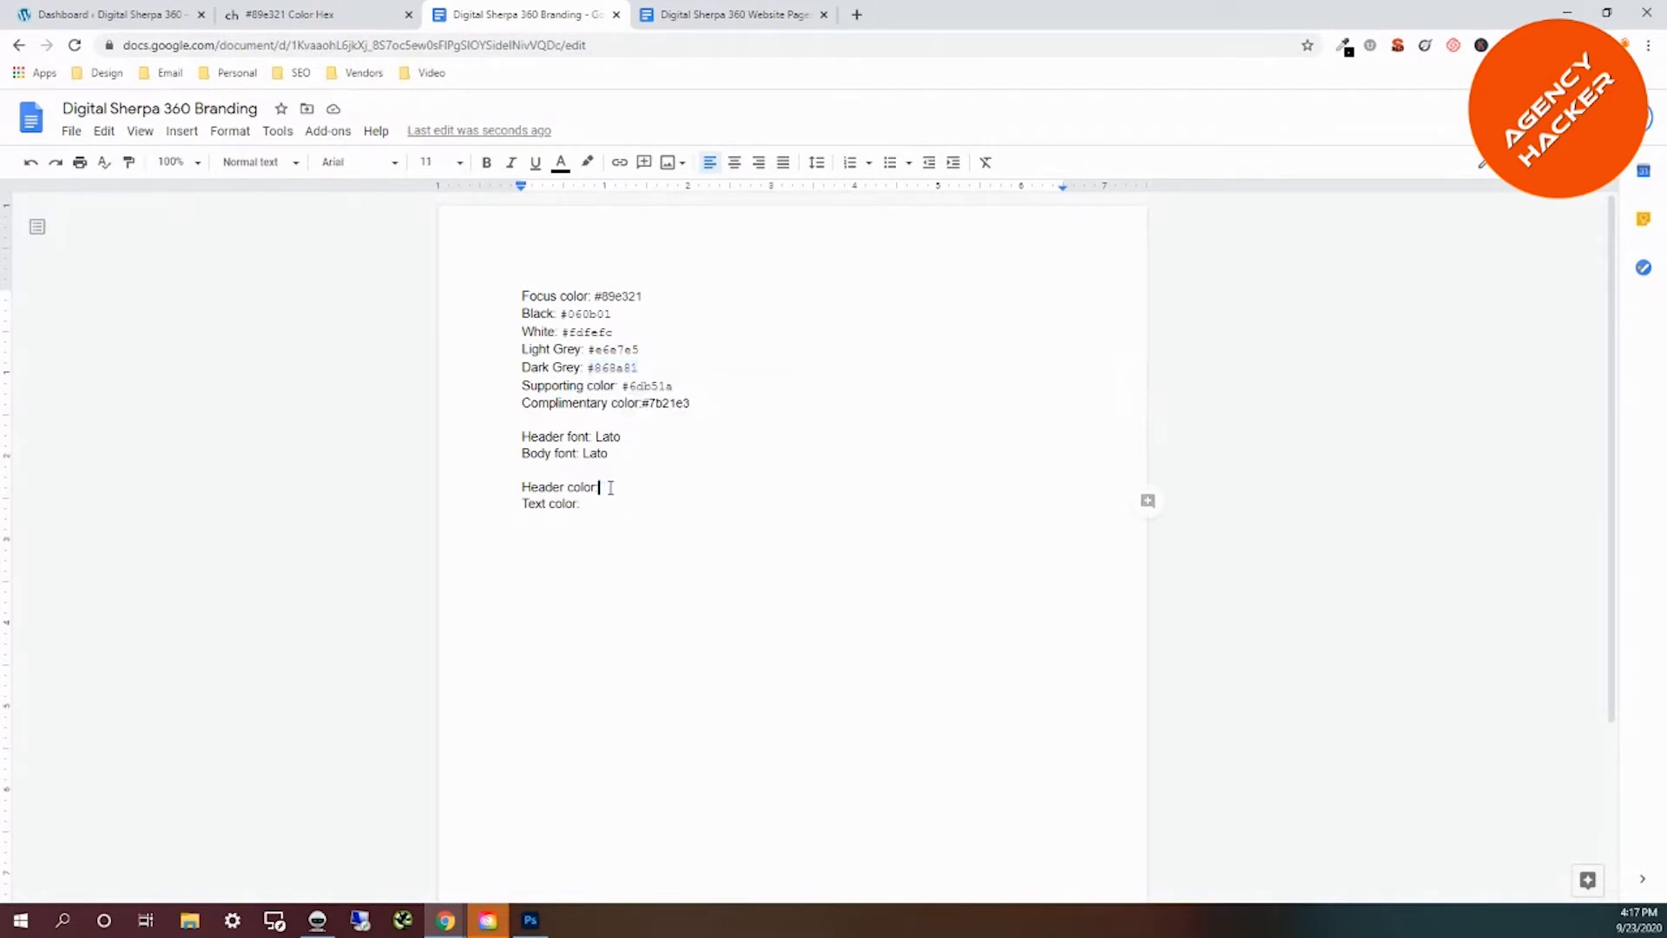
{"action": "key", "text": "ctrl+v"}
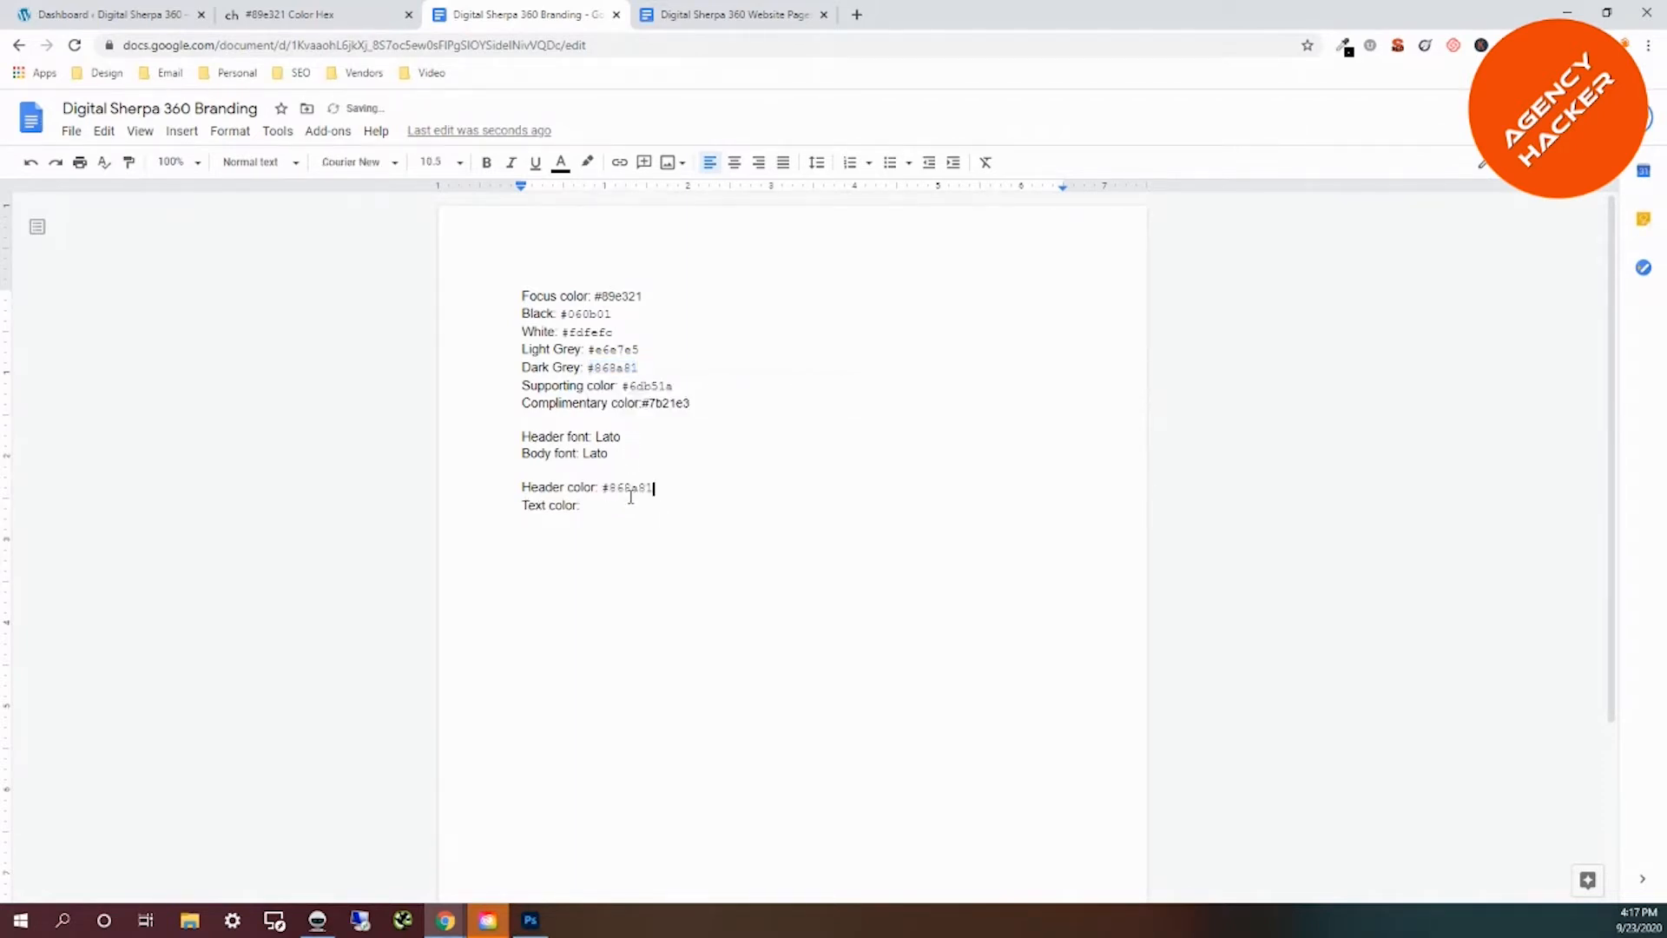
{"action": "left_click", "coordinate": [595, 511]}
{"action": "key", "text": "ctrl+v"}
Move the branding document out to its own browser window and open the Divi Theme Options in the WordPress dashboard.
{"action": "left_click_drag", "start_coordinate": [561, 13], "coordinate": [1666, 87]}
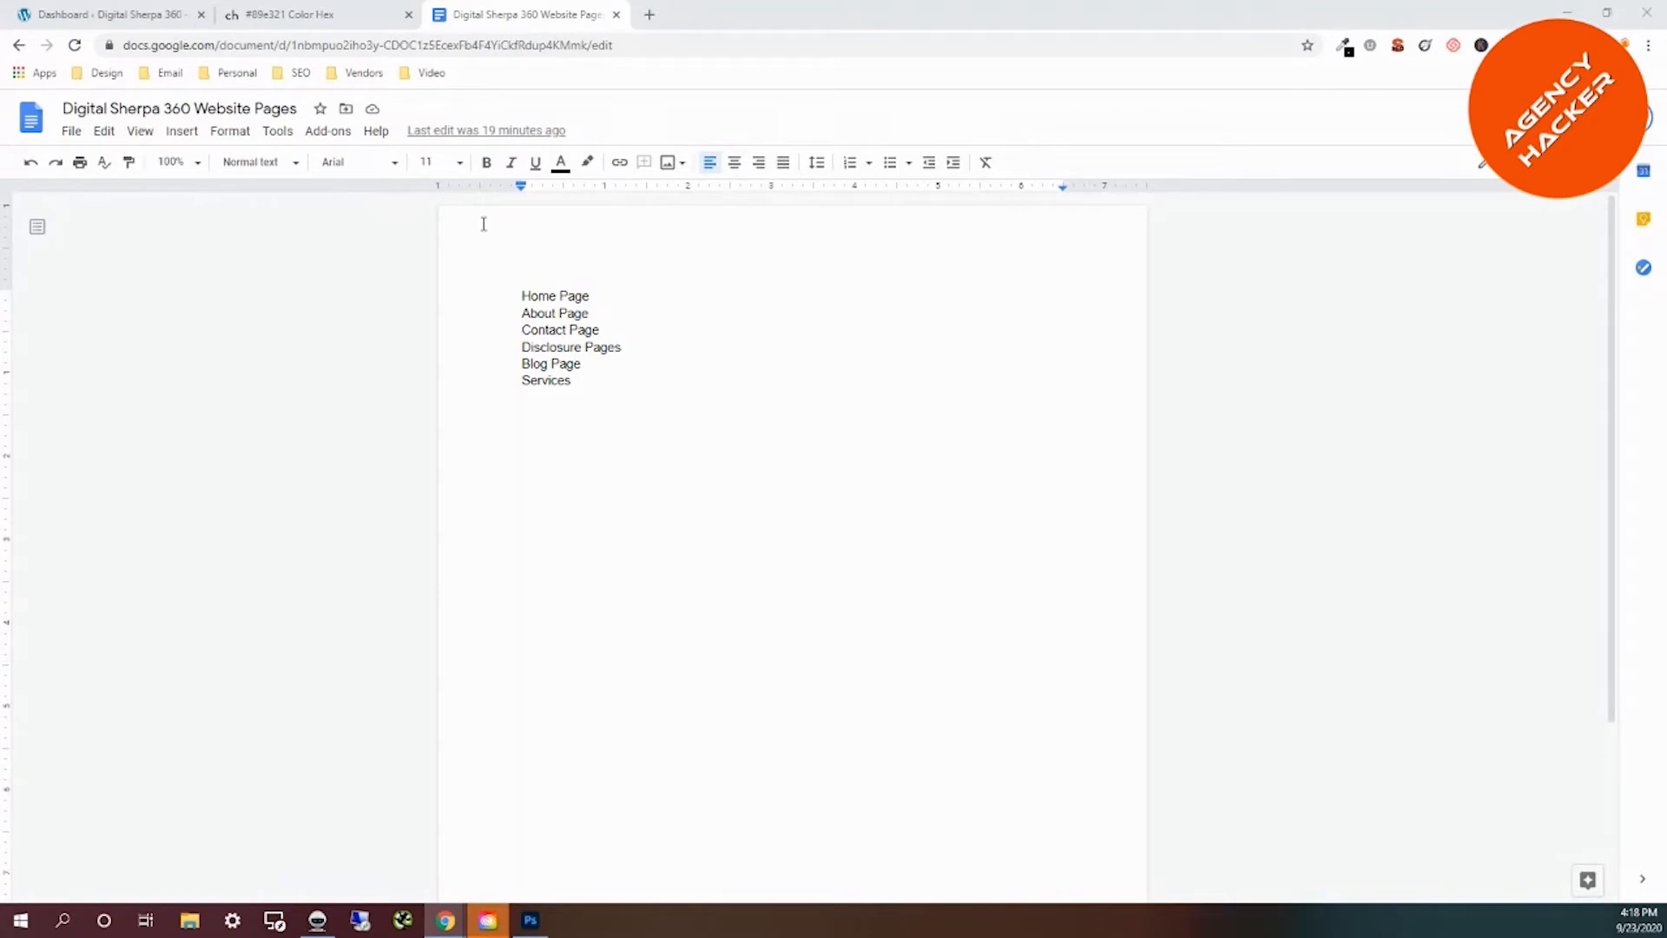
{"action": "left_click", "coordinate": [139, 15]}
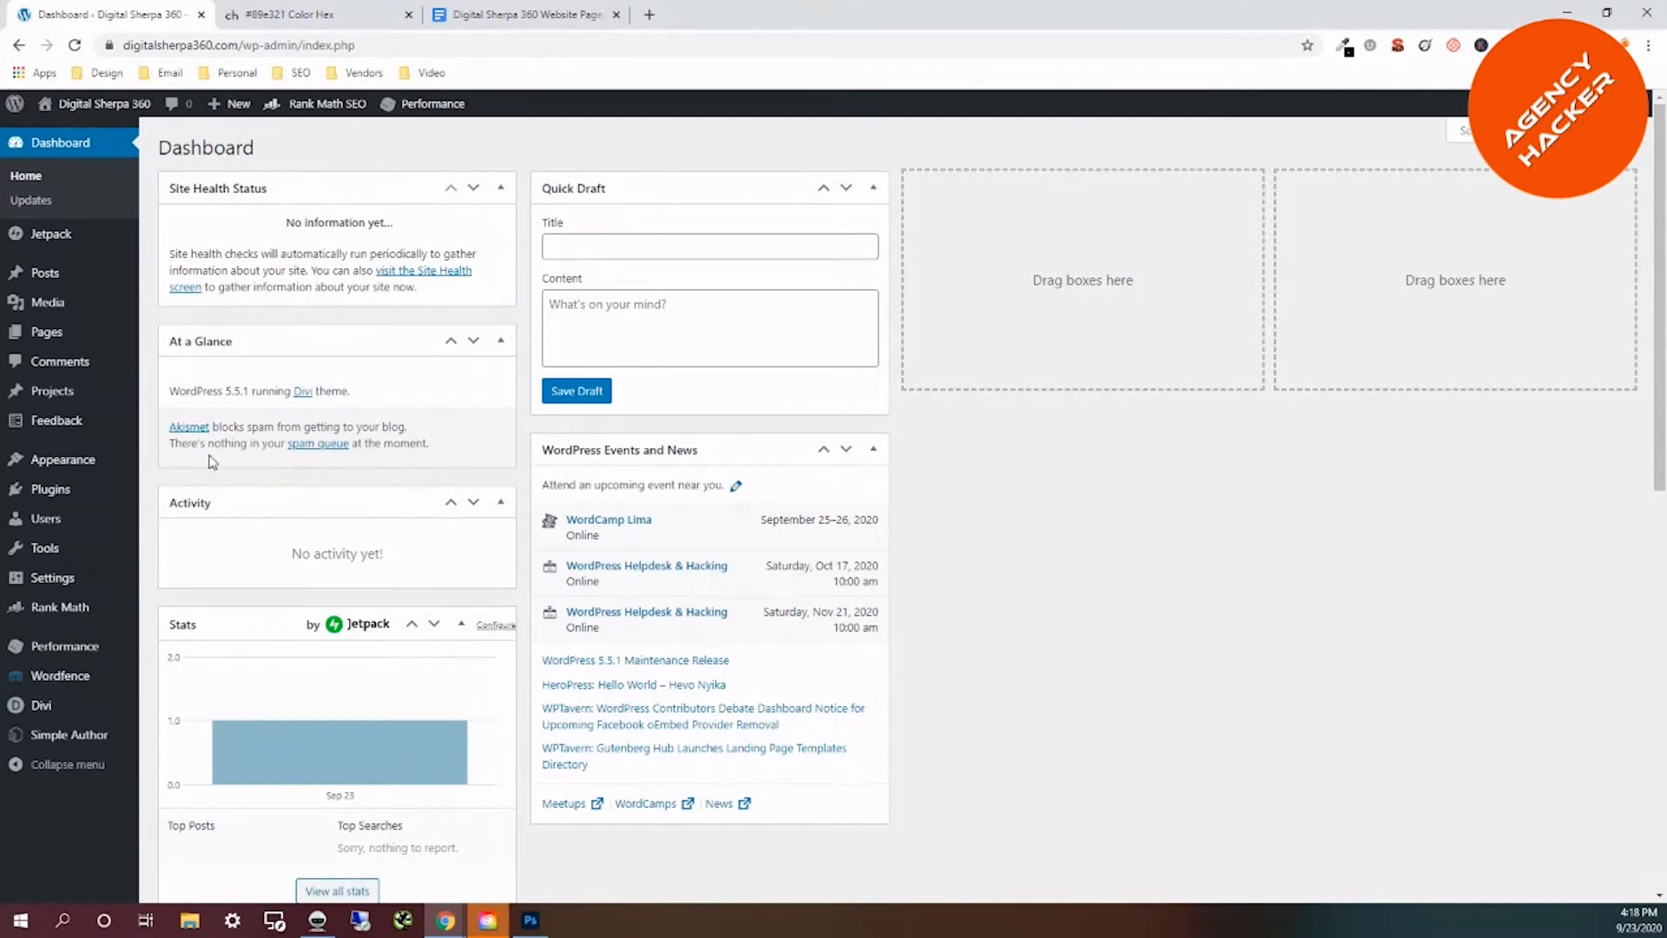
{"action": "mouse_move", "coordinate": [83, 681]}
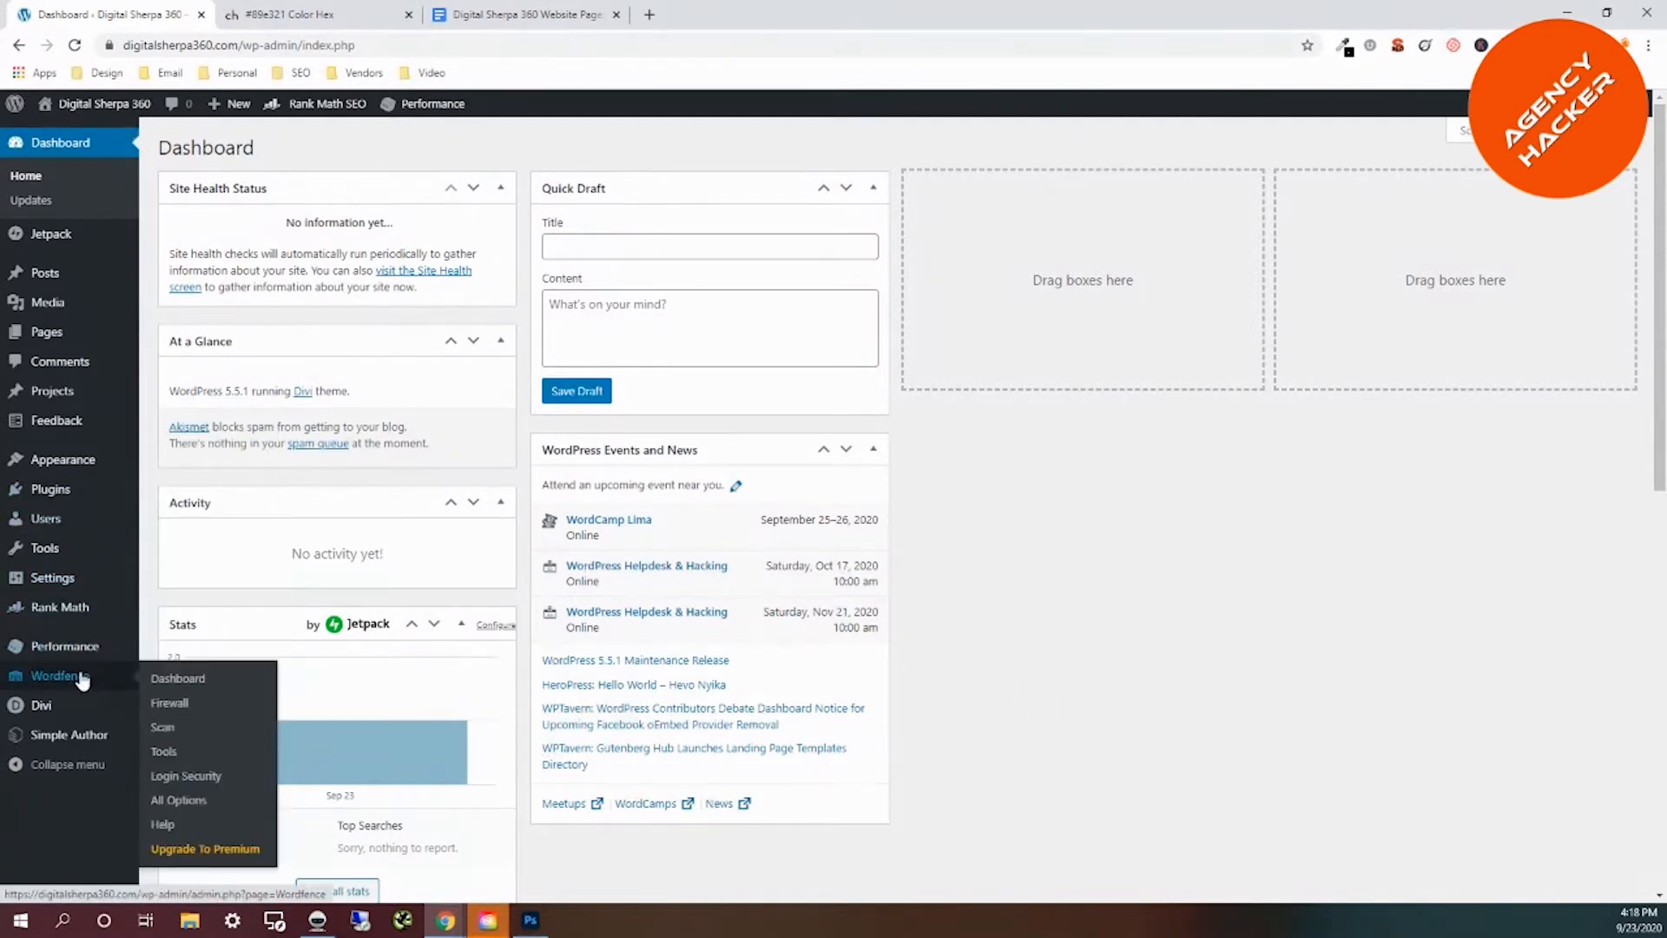
{"action": "mouse_move", "coordinate": [74, 715]}
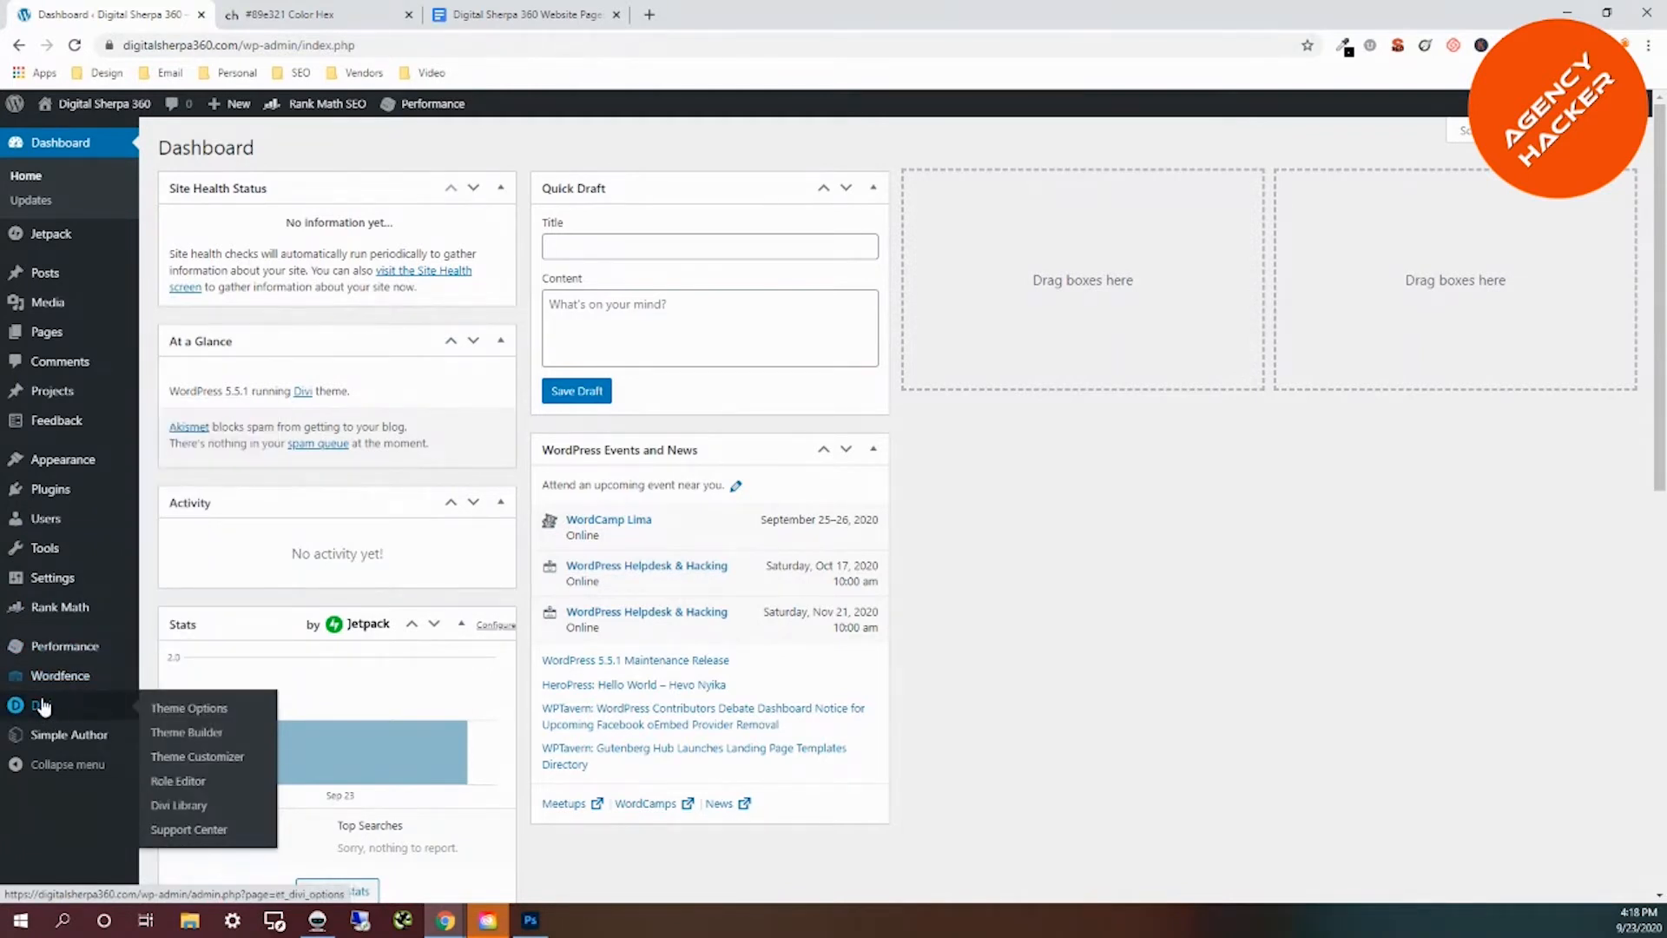
{"action": "left_click", "coordinate": [49, 714]}
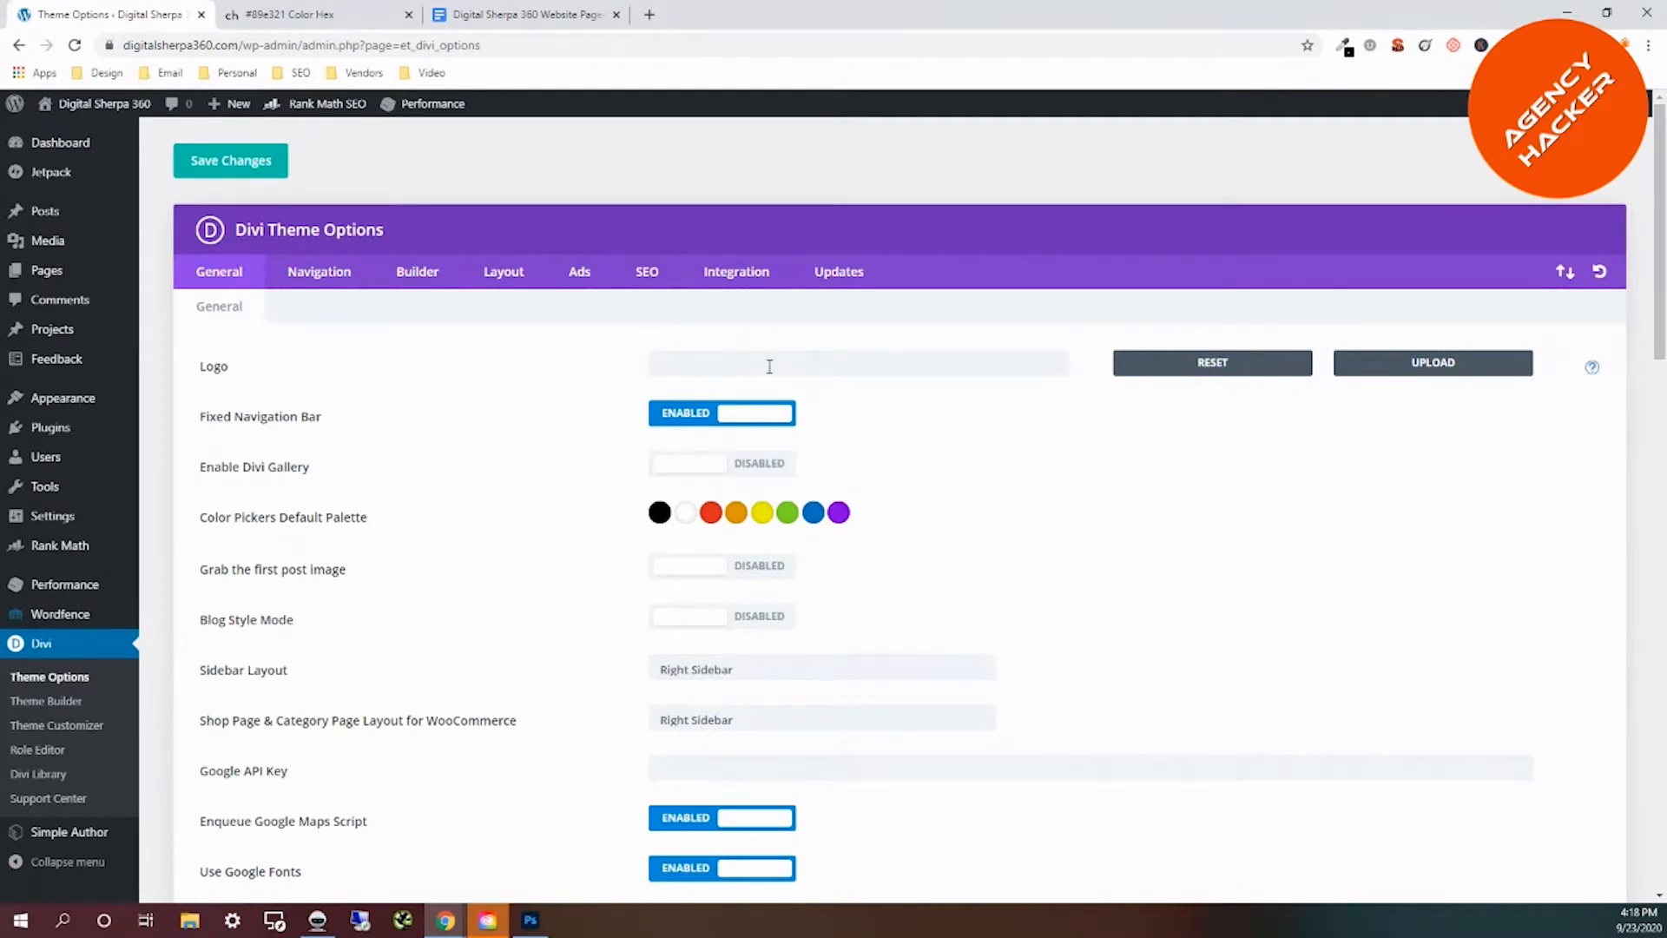
Enable the Divi Gallery and set the black swatch of the color pickers' default palette to #060b01.
{"action": "left_click", "coordinate": [765, 475]}
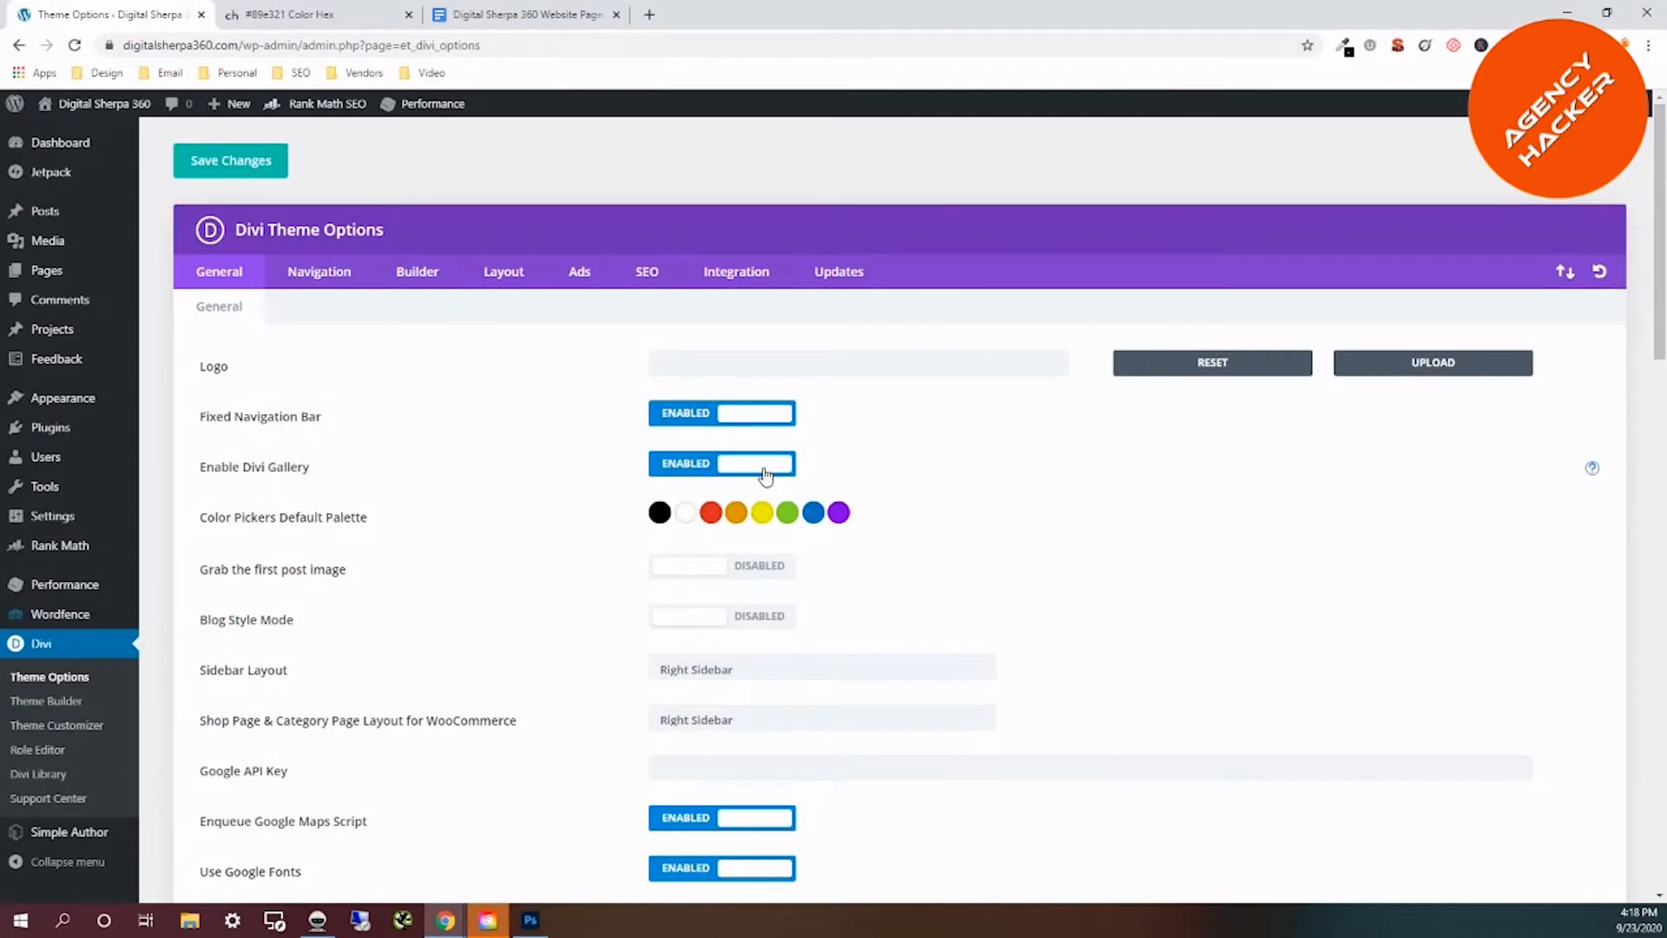
{"action": "left_click", "coordinate": [658, 514]}
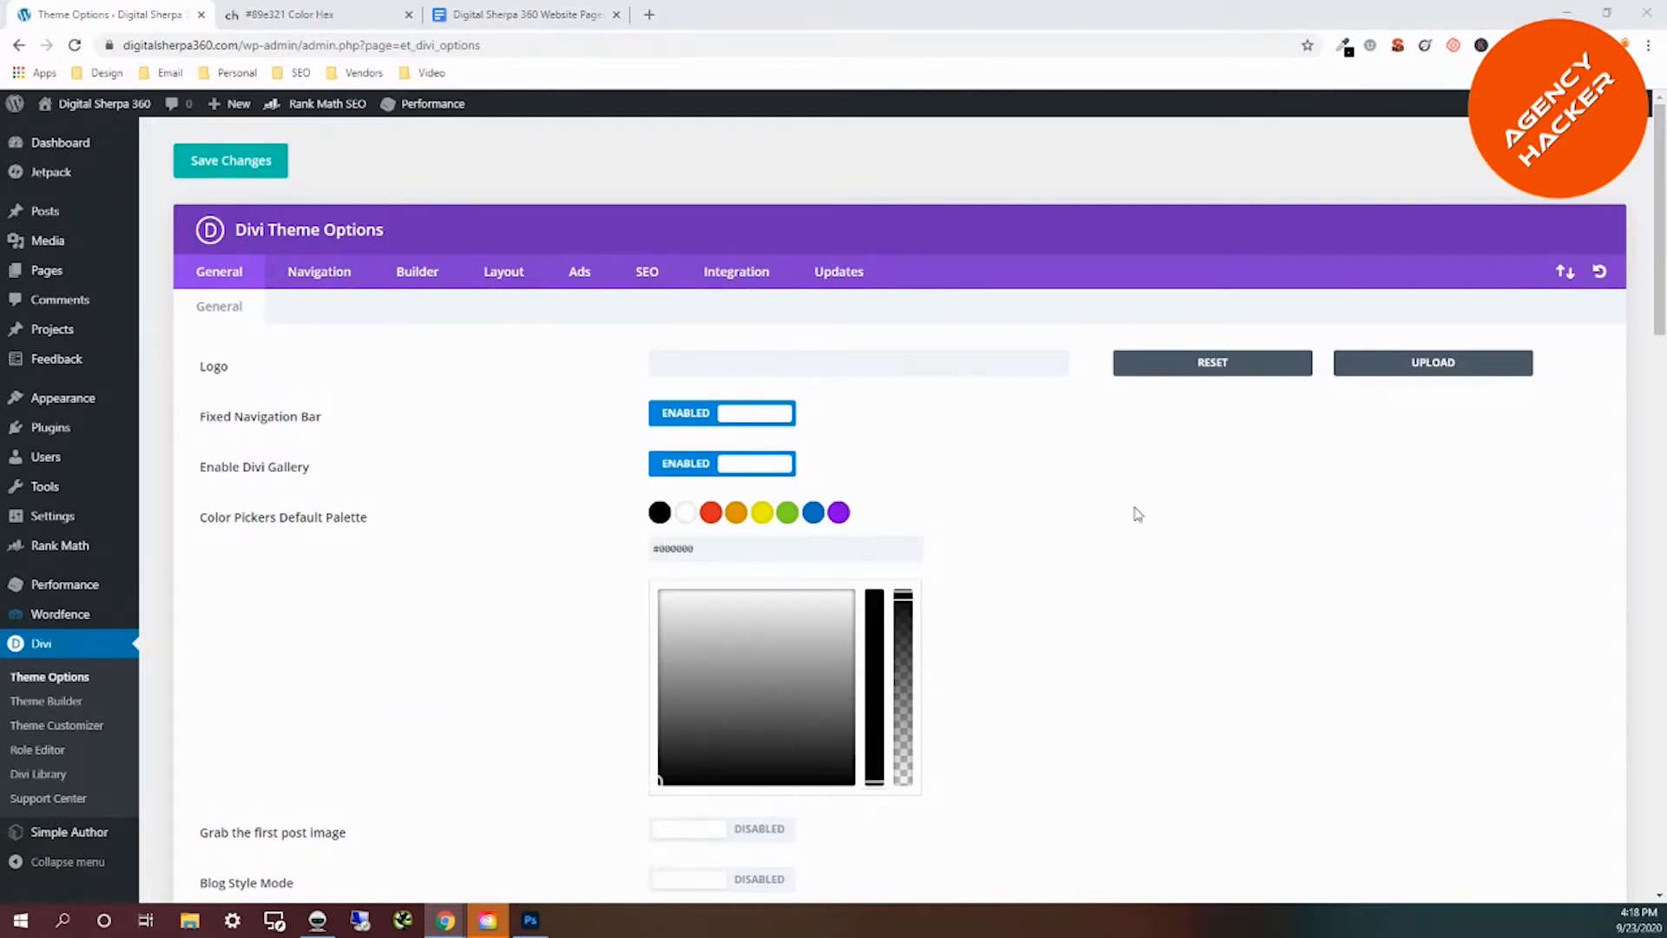
{"action": "left_click_drag", "start_coordinate": [694, 548], "coordinate": [610, 572]}
{"action": "type", "text": "#060b01"}
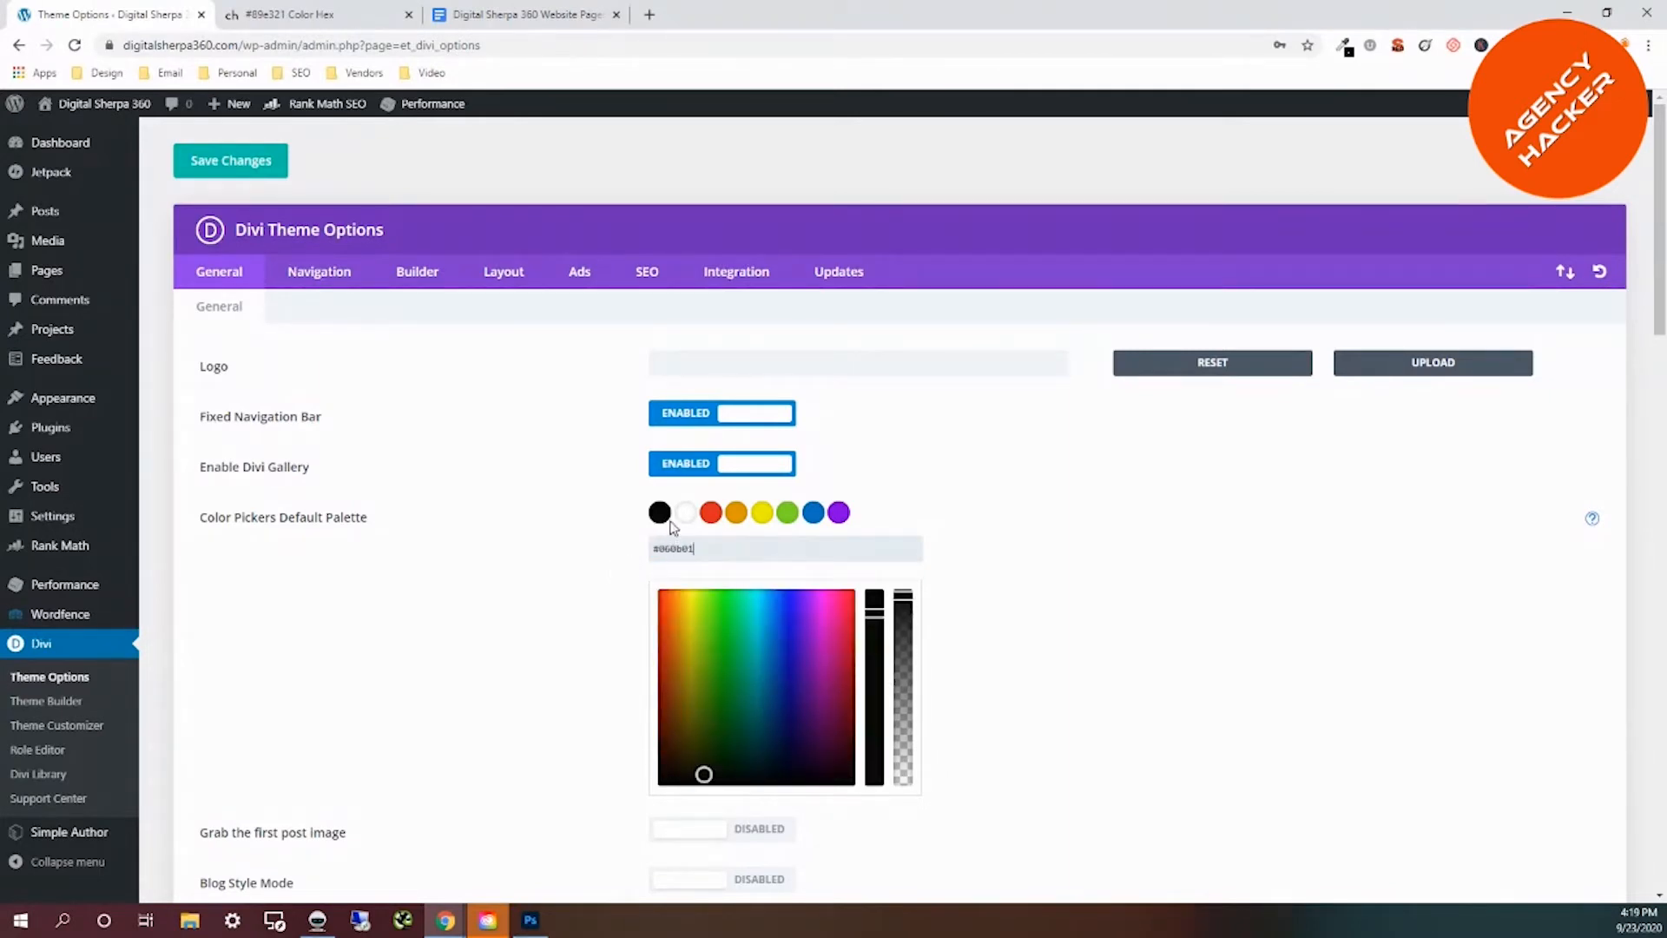
Set the white swatch of the default palette to #fdfefc and the red swatch to #89e321.
{"action": "left_click", "coordinate": [686, 515]}
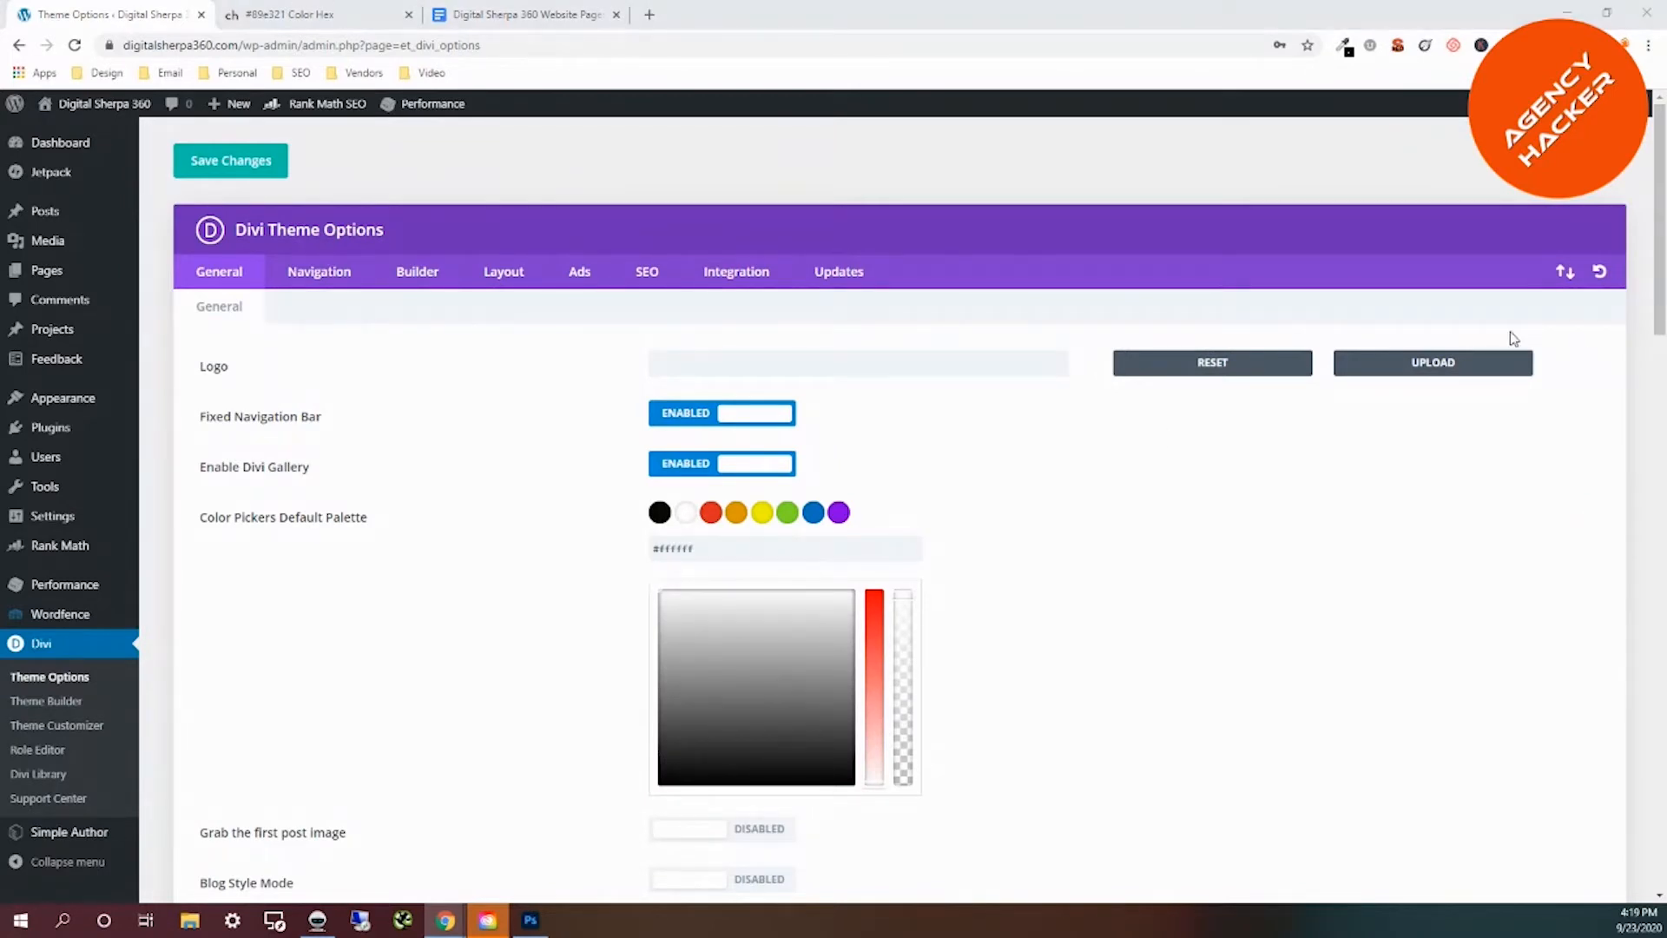
{"action": "triple_click", "coordinate": [698, 552]}
{"action": "type", "text": "#fdfefc"}
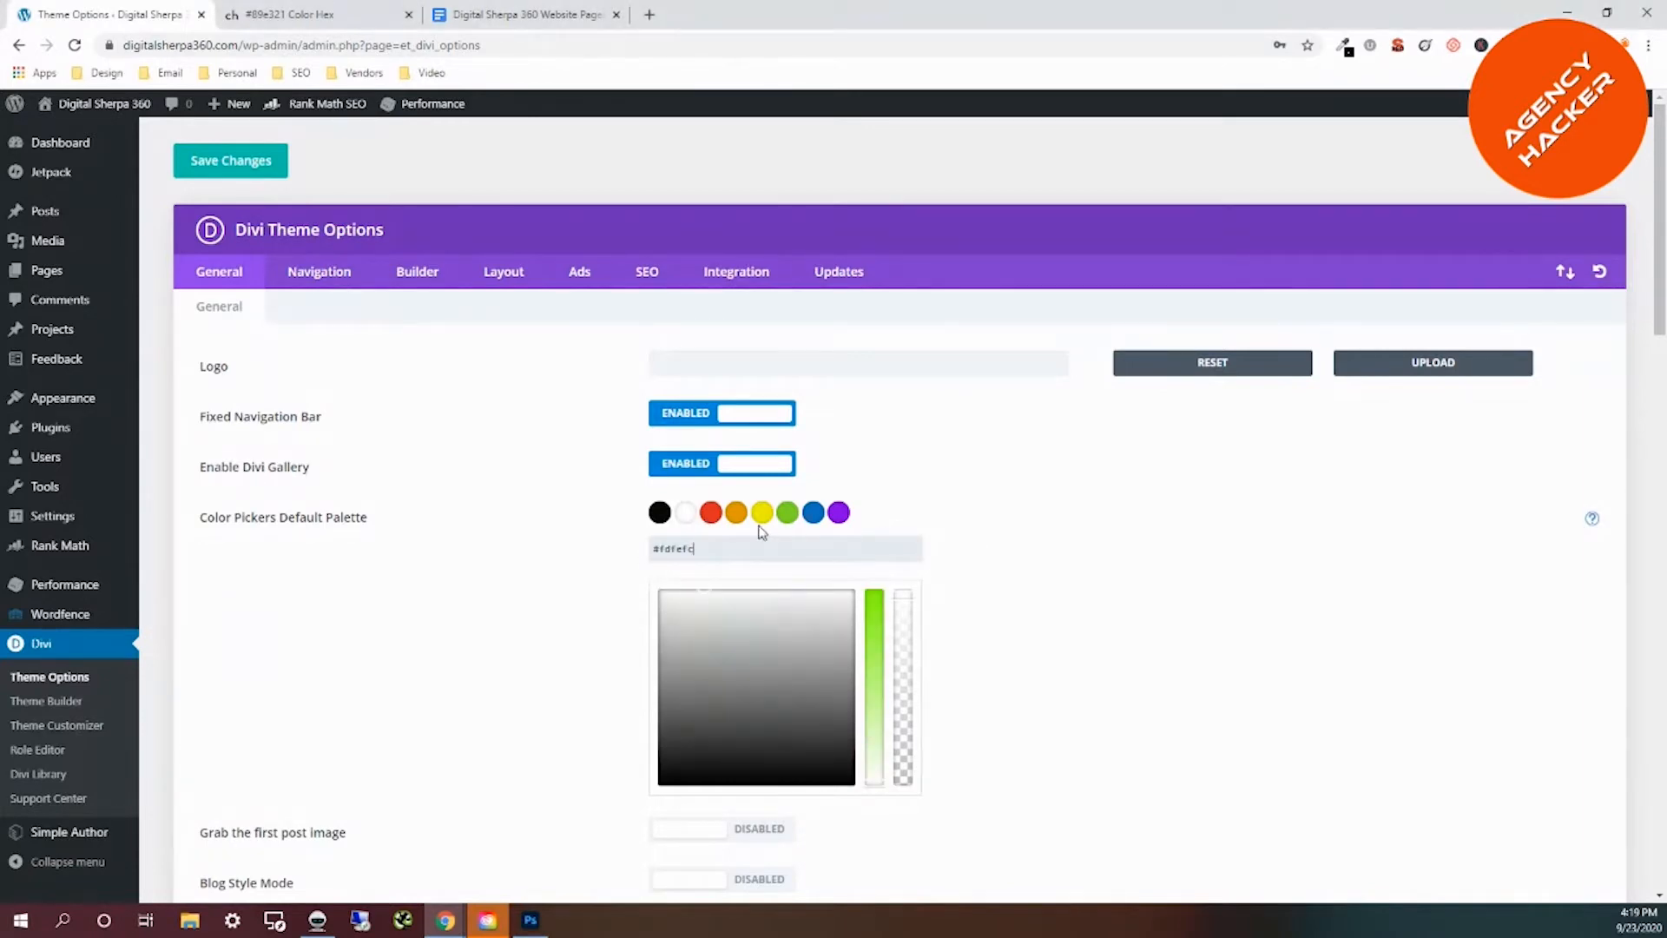
{"action": "left_click", "coordinate": [711, 514]}
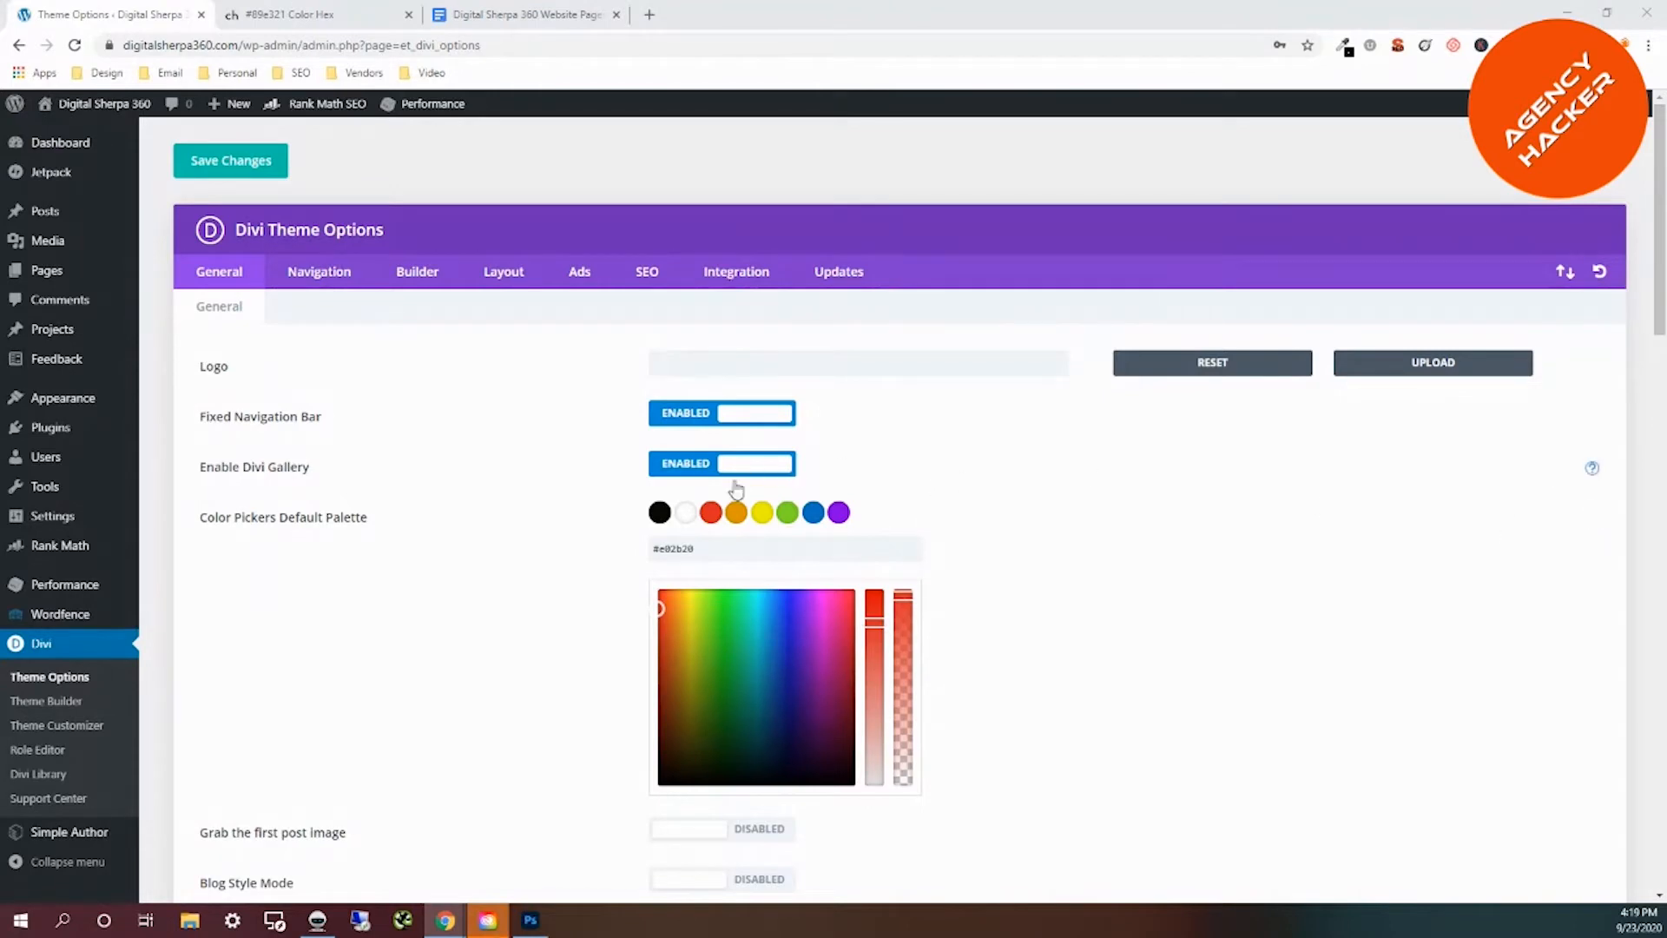
{"action": "left_click", "coordinate": [712, 520]}
{"action": "left_click_drag", "start_coordinate": [696, 549], "coordinate": [645, 553]}
{"action": "type", "text": "#89e321"}
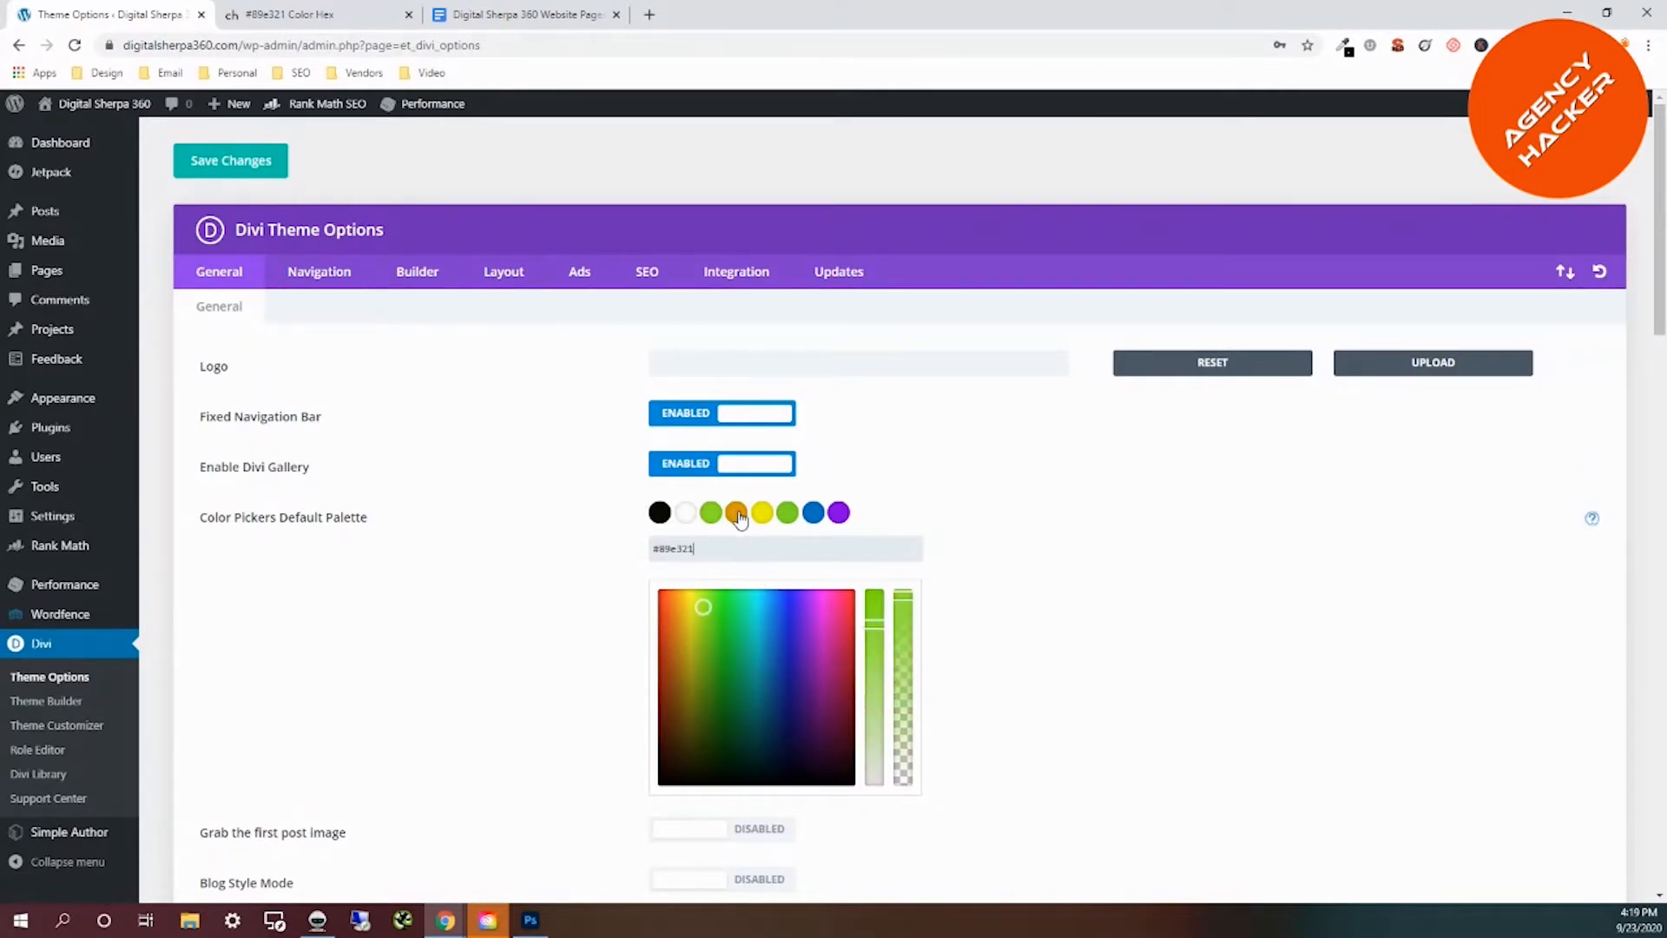
Set the orange swatch of the default palette to #7b21e3 and the yellow swatch to #e6e7e5.
{"action": "left_click", "coordinate": [737, 514]}
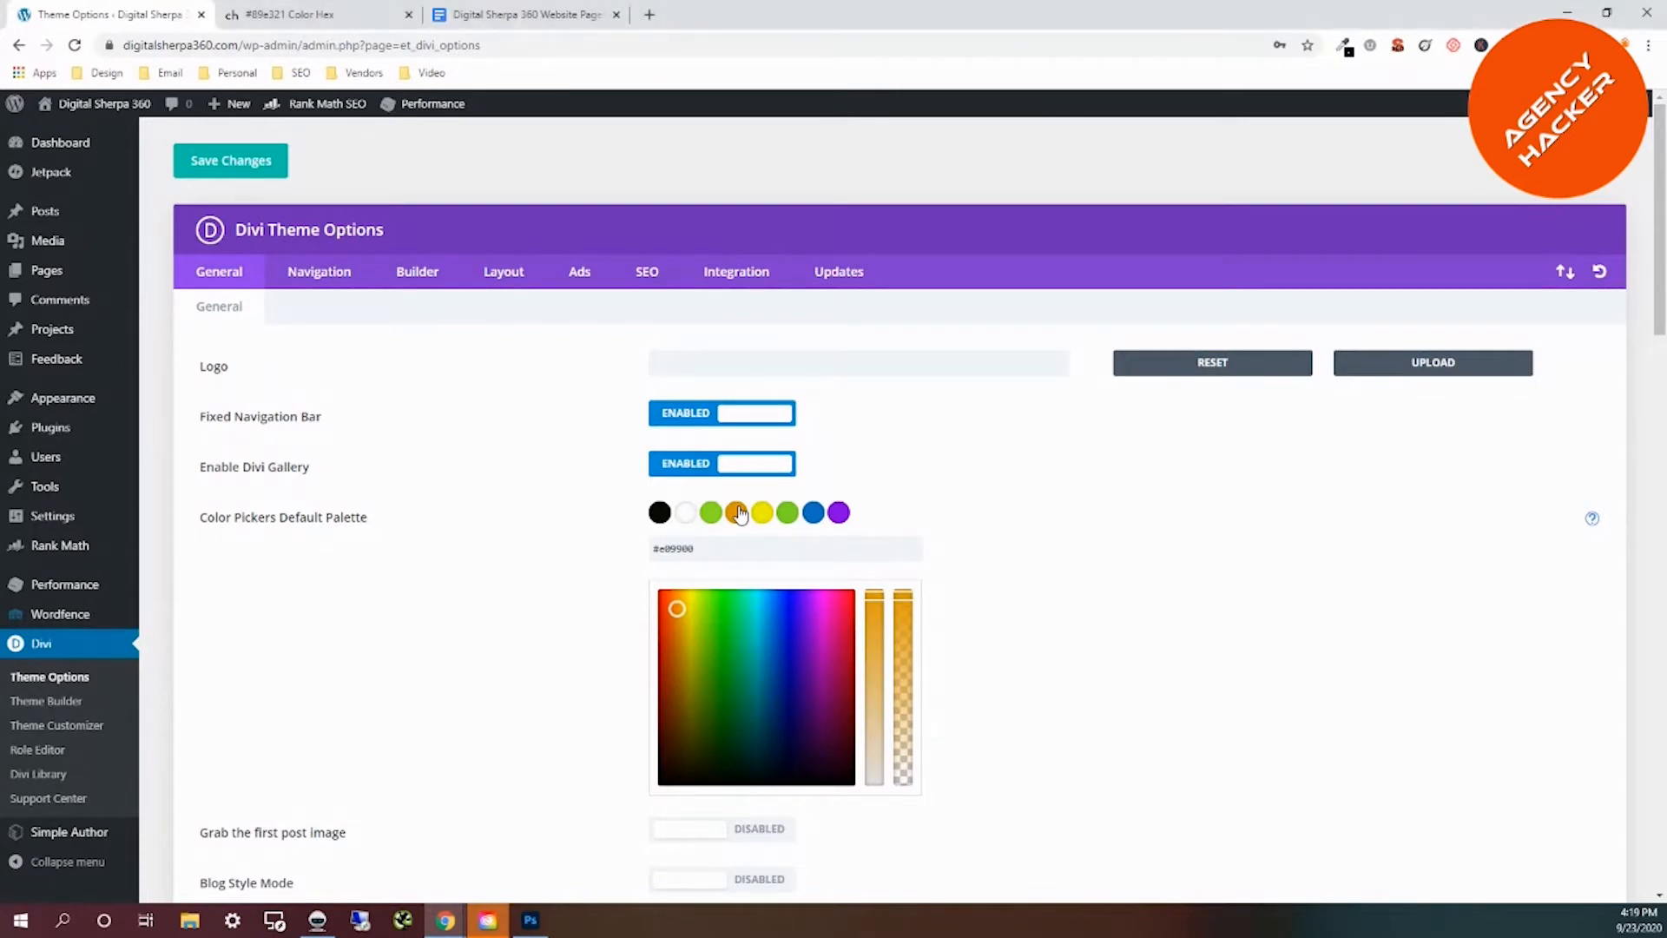
{"action": "left_click_drag", "start_coordinate": [703, 550], "coordinate": [605, 538]}
{"action": "type", "text": "#7b21e3"}
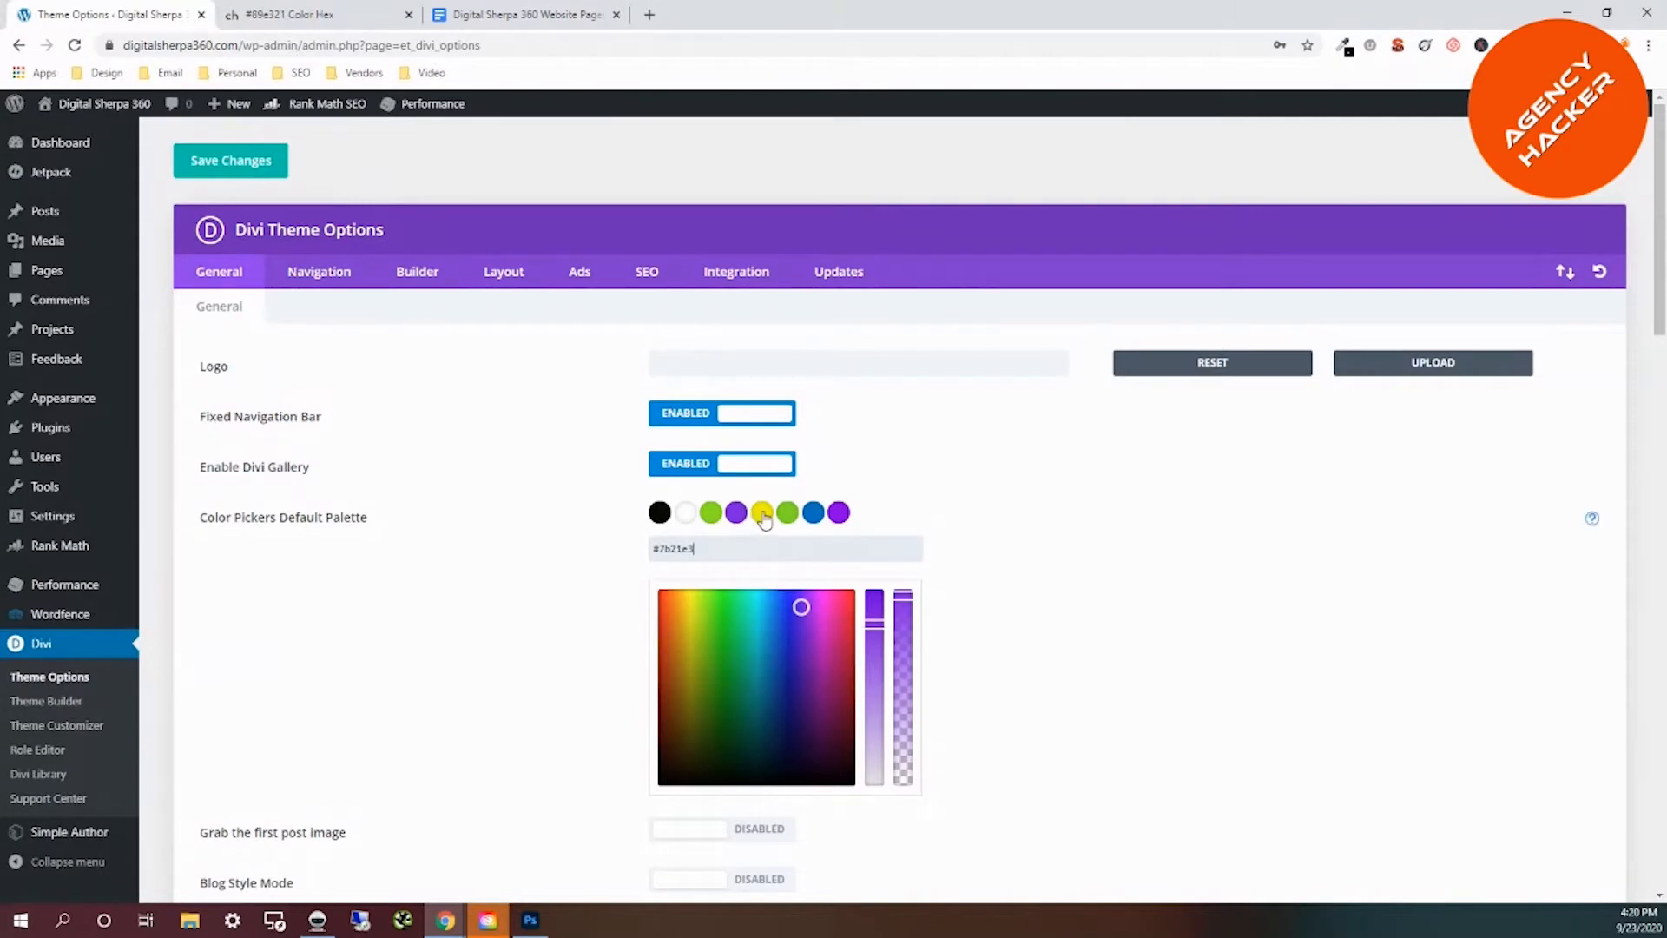
{"action": "left_click", "coordinate": [763, 515]}
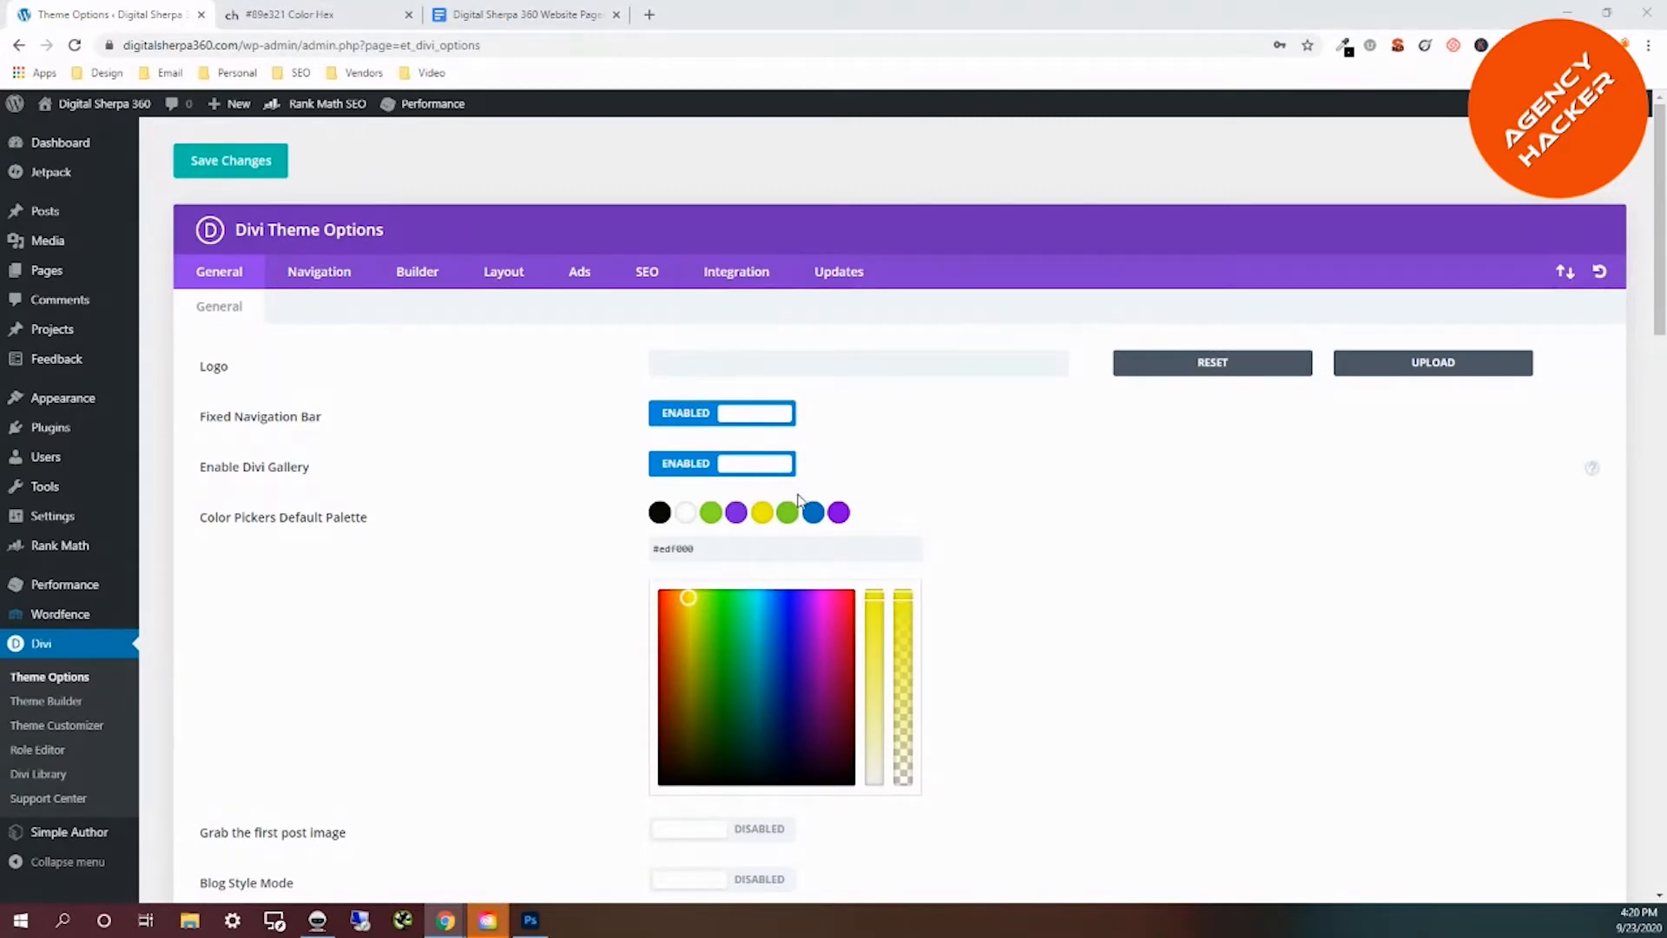
{"action": "left_click", "coordinate": [762, 520]}
{"action": "left_click_drag", "start_coordinate": [704, 539], "coordinate": [640, 543]}
{"action": "type", "text": "#e6e7e5"}
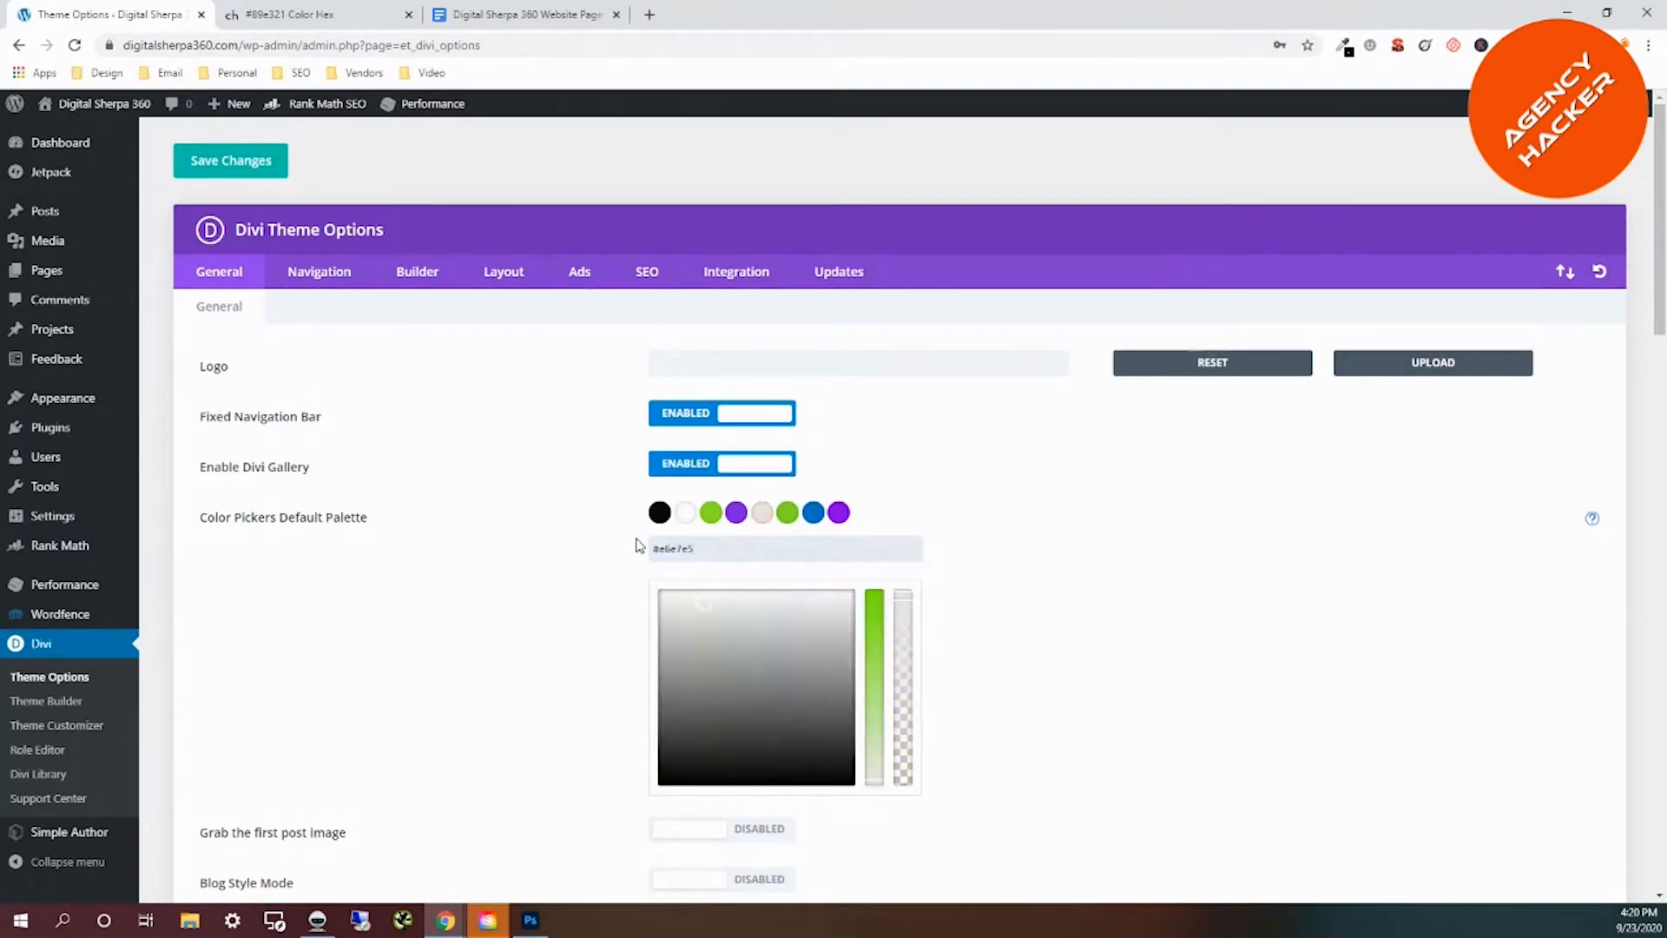
Set the second green swatch of the default palette, beside the light grey one, to #868a81.
{"action": "left_click", "coordinate": [786, 517]}
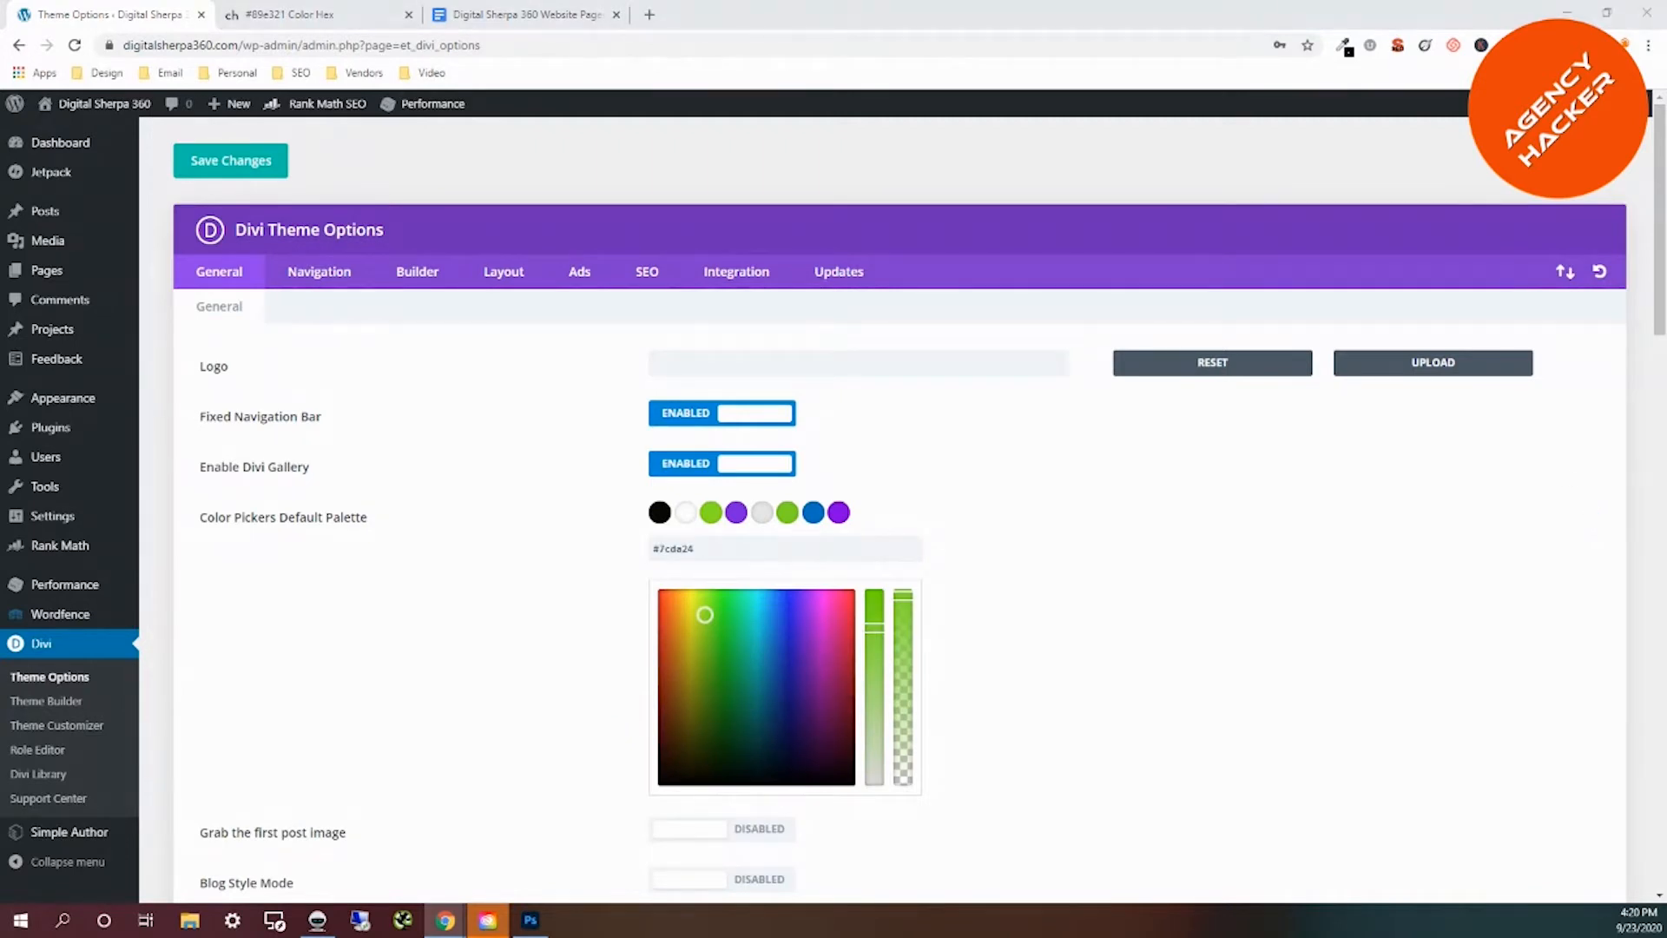
{"action": "left_click", "coordinate": [657, 545]}
{"action": "key", "text": "ctrl+a"}
{"action": "key", "text": "ctrl+v"}
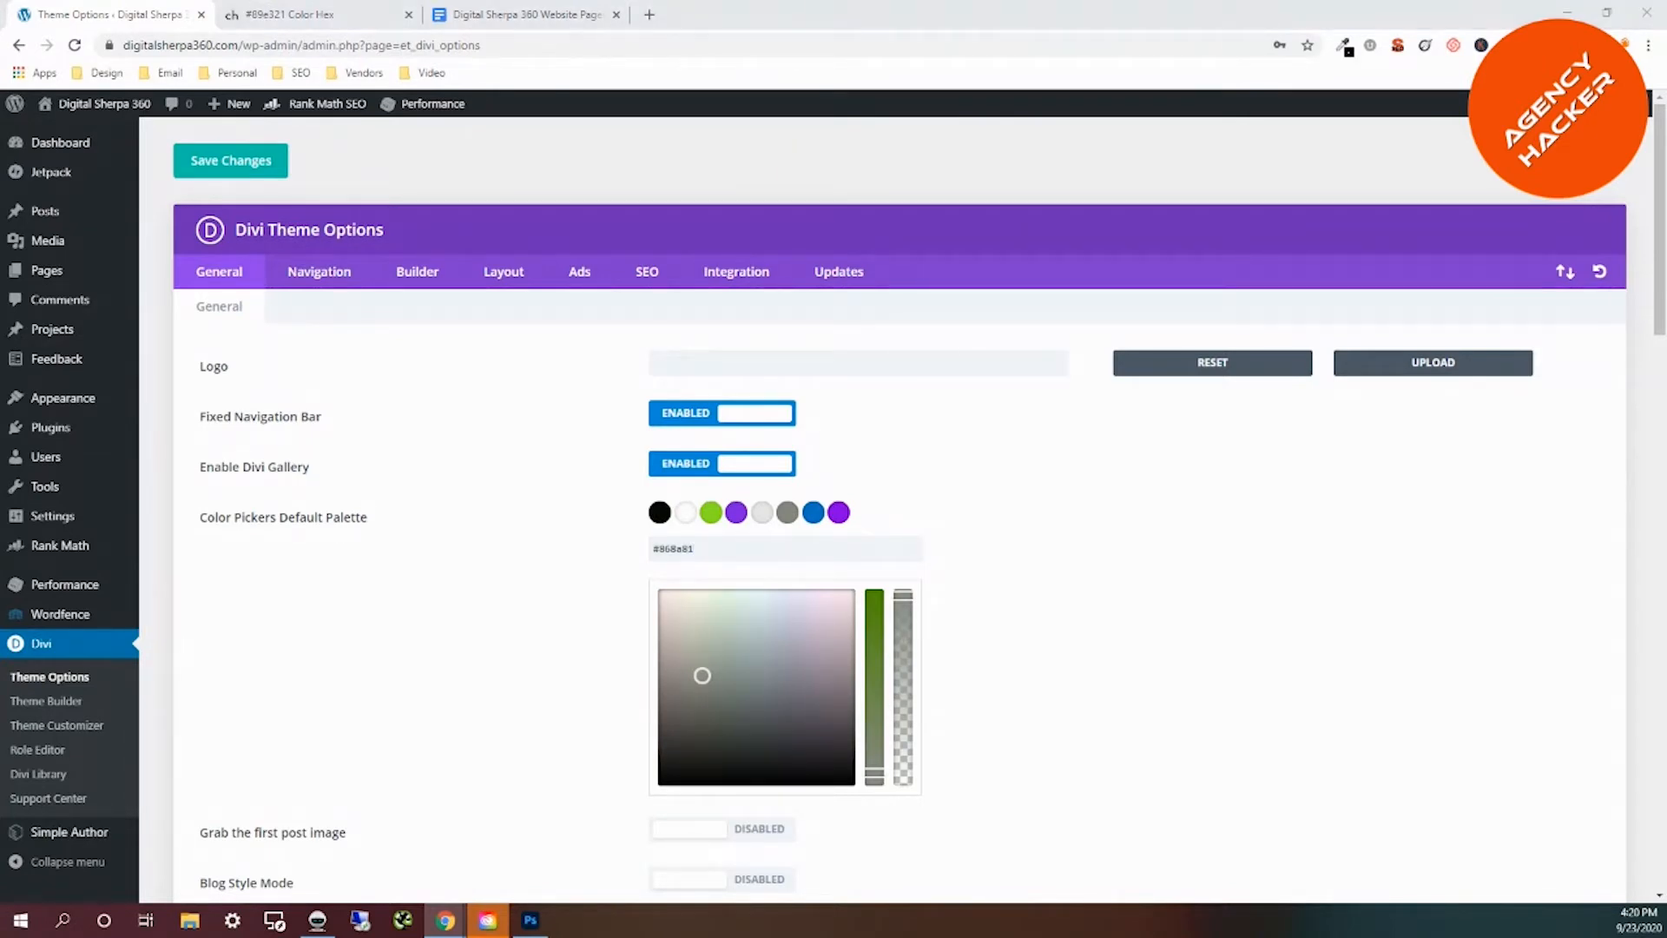
Set the blue swatch of the default palette to #6db51a and make the last, purple swatch fully transparent.
{"action": "left_click", "coordinate": [814, 518]}
{"action": "left_click_drag", "start_coordinate": [699, 548], "coordinate": [653, 550]}
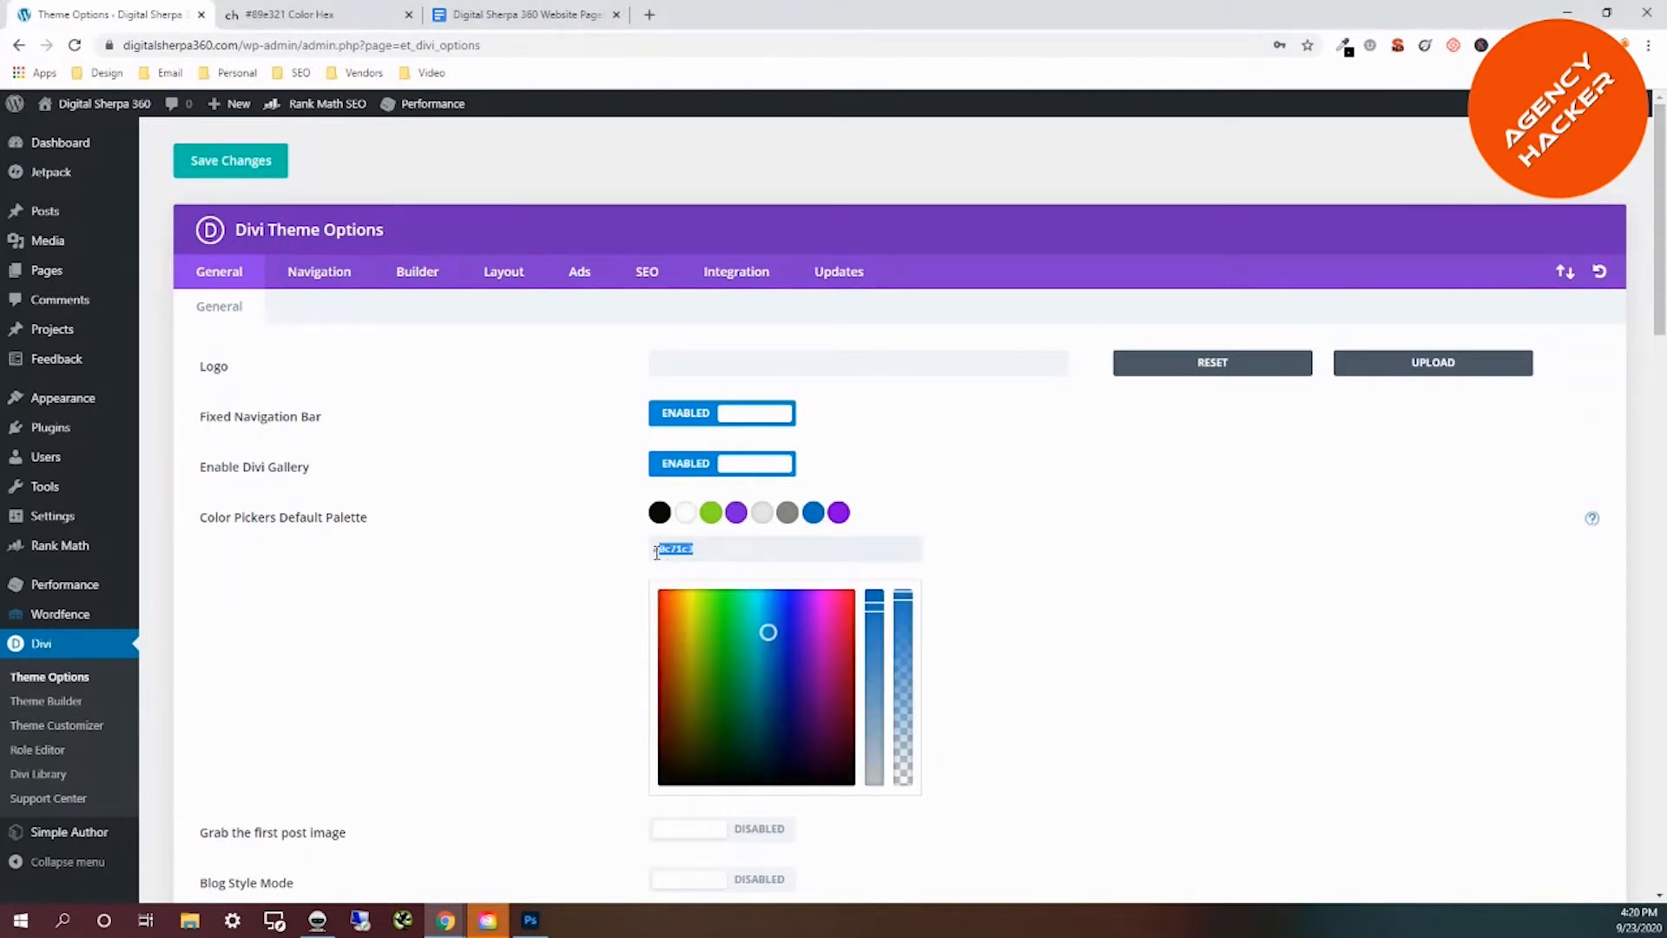
{"action": "type", "text": "#6db51a"}
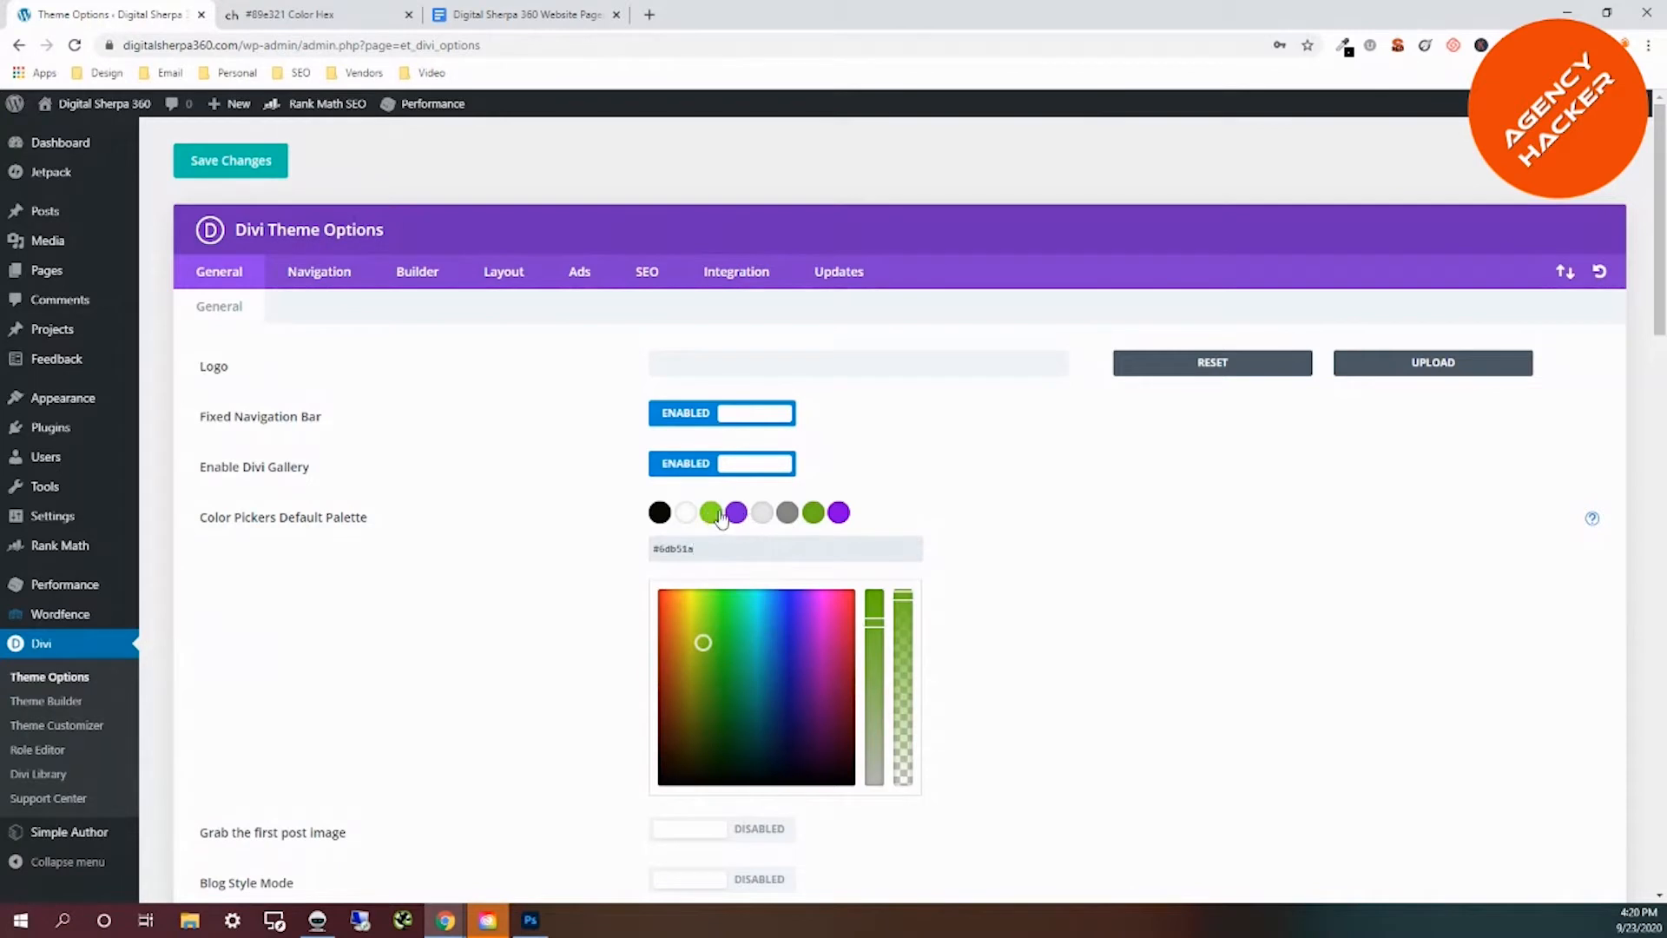
{"action": "left_click", "coordinate": [842, 516]}
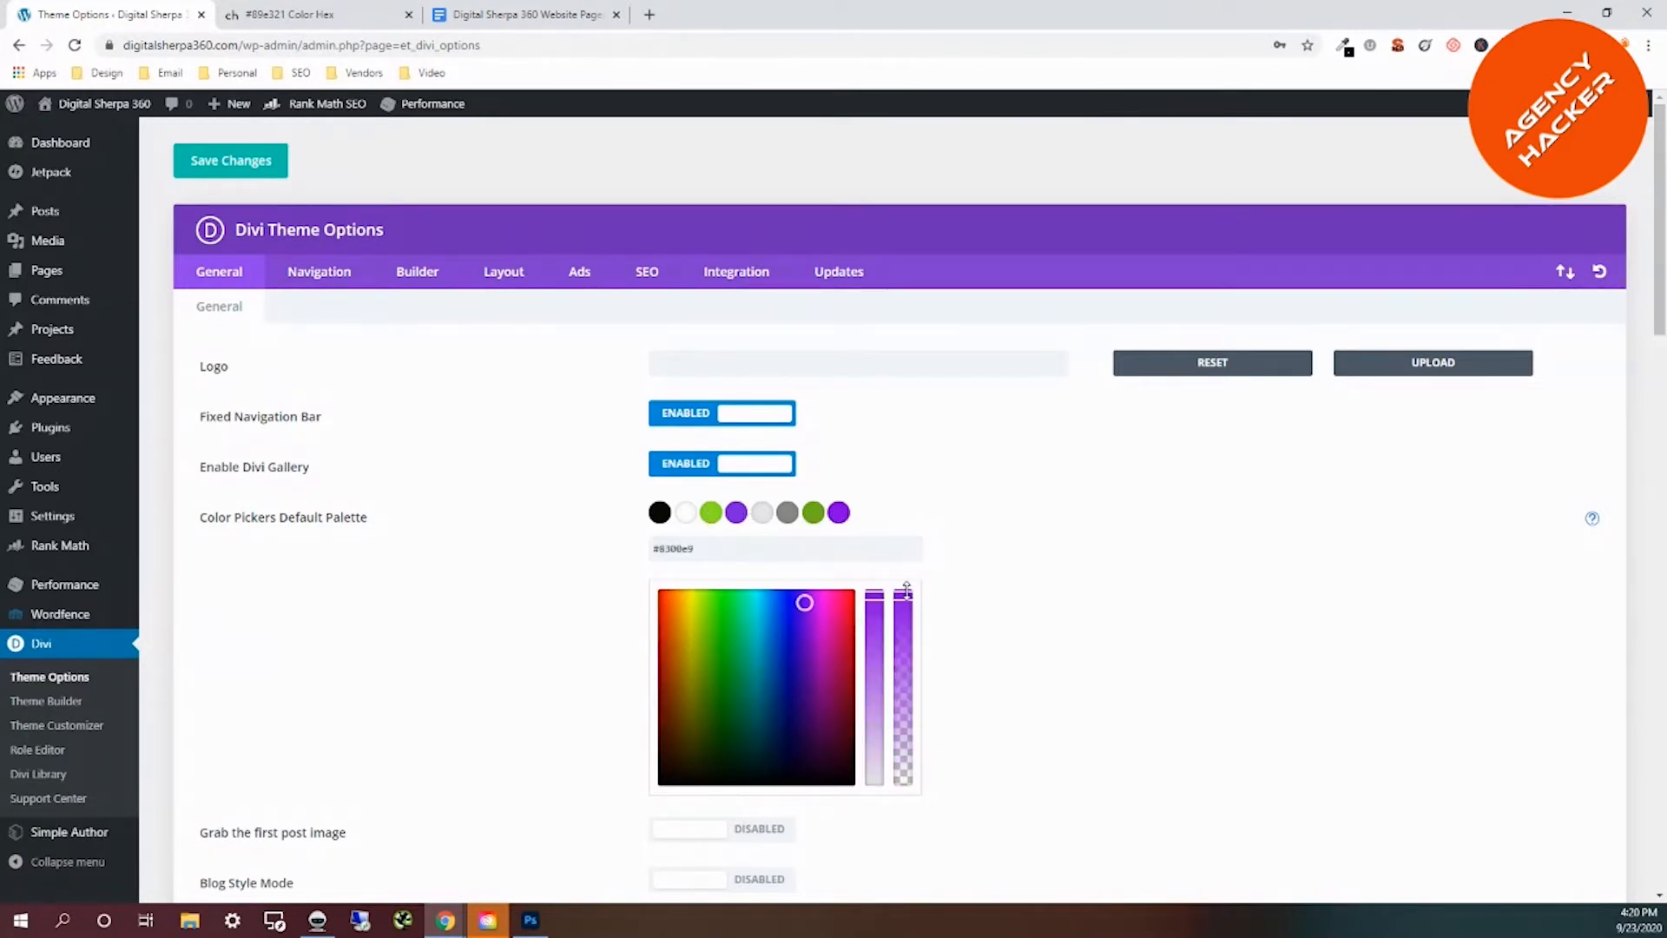
{"action": "left_click_drag", "start_coordinate": [906, 594], "coordinate": [918, 806]}
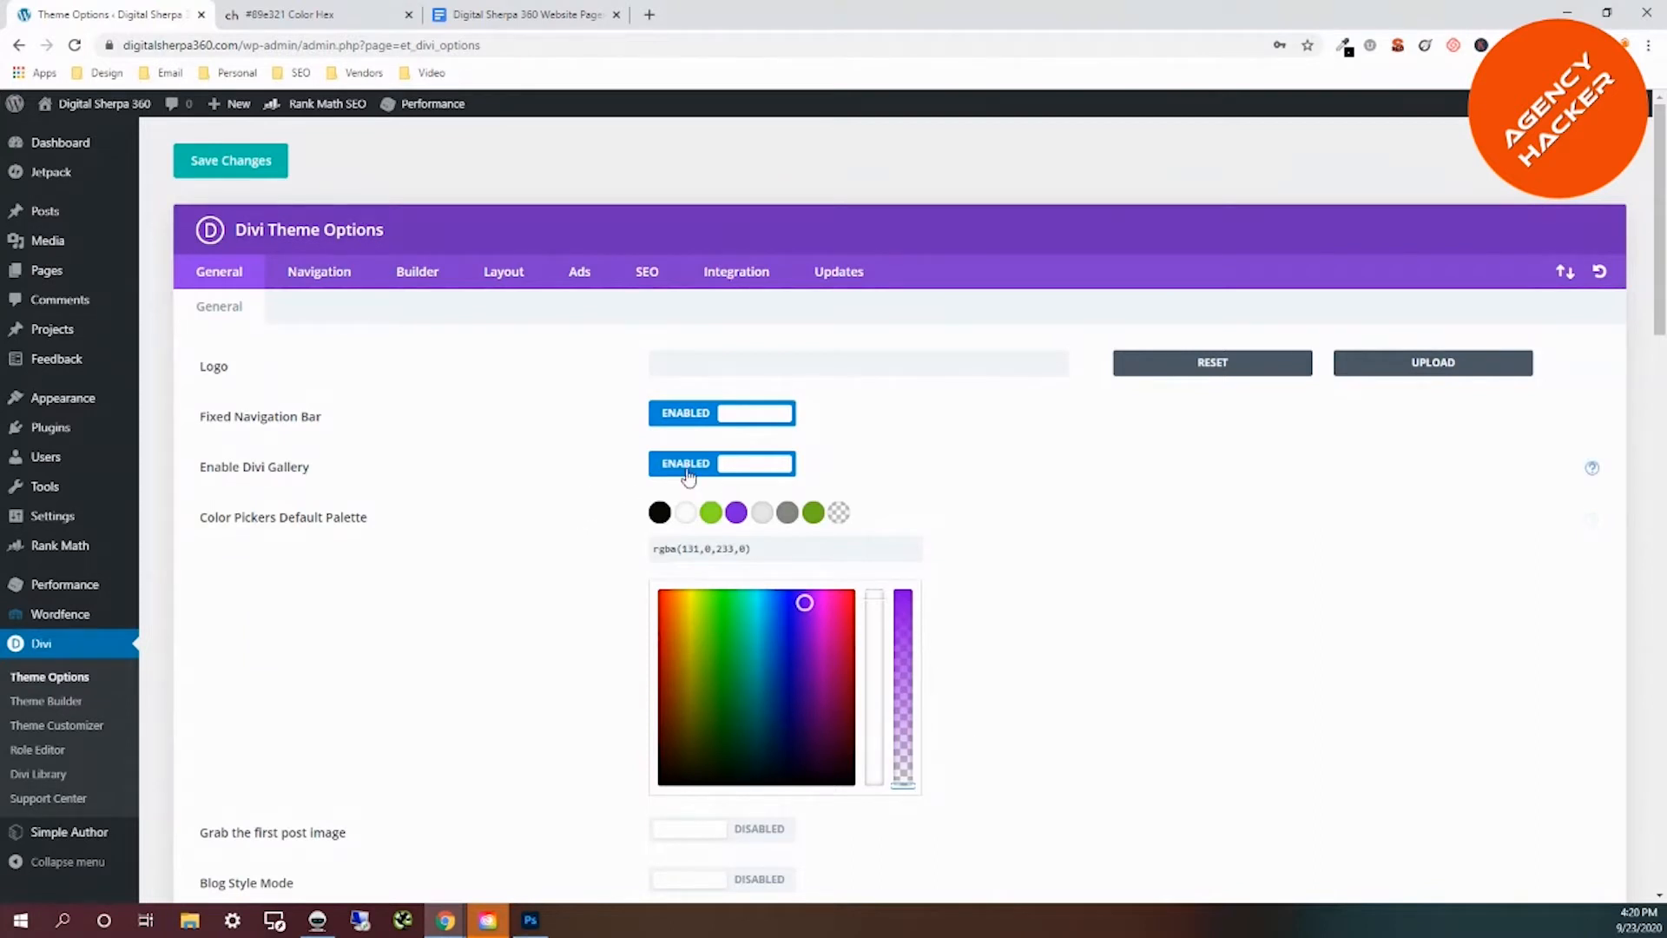
Enable Blog Style Mode and disable Enqueue Google Maps Script and Use Google Fonts in the general theme options.
{"action": "scroll", "coordinate": [1053, 489], "scroll_direction": "down", "scroll_amount": 5}
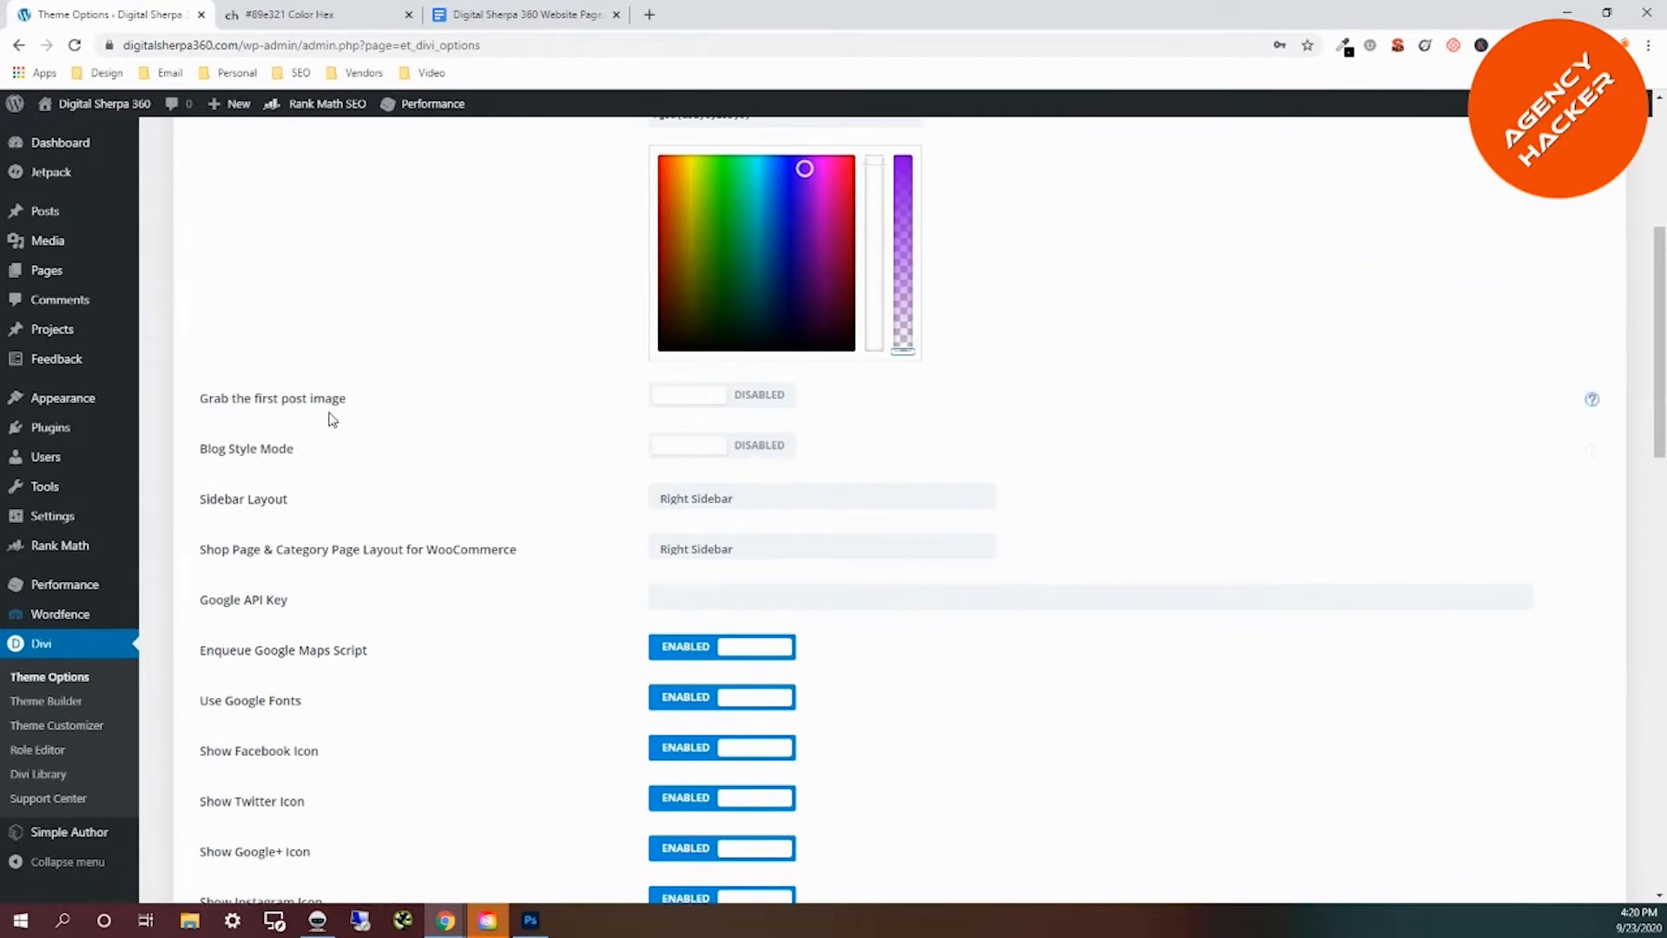
{"action": "left_click", "coordinate": [741, 446]}
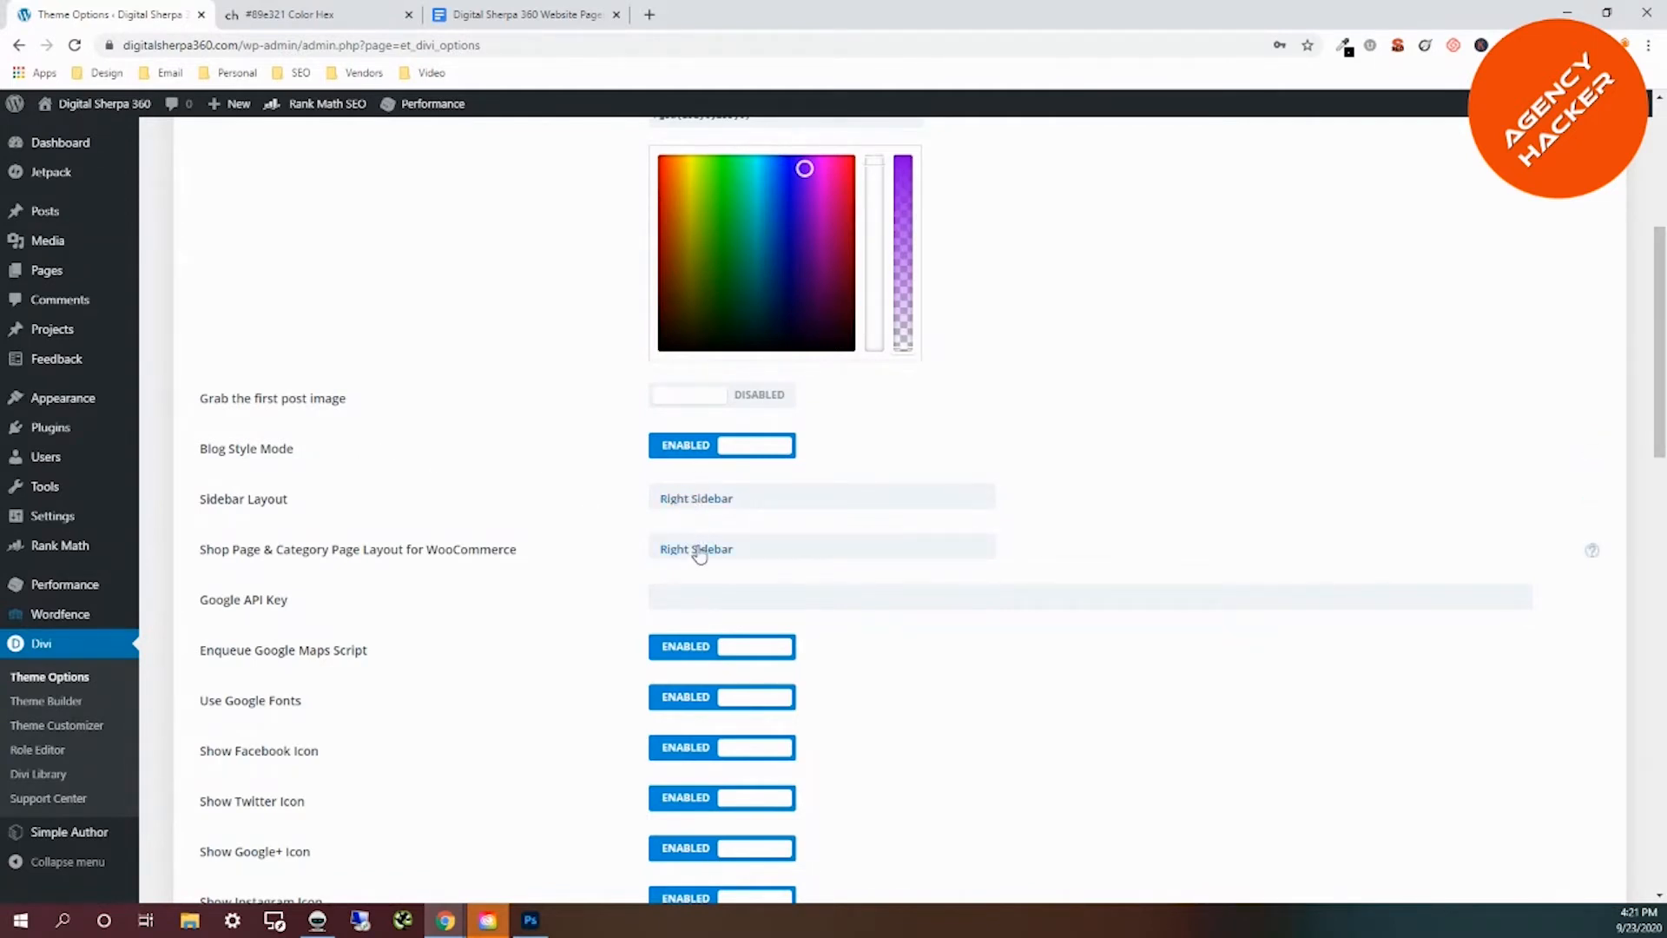
{"action": "scroll", "coordinate": [942, 564], "scroll_direction": "down", "scroll_amount": 3}
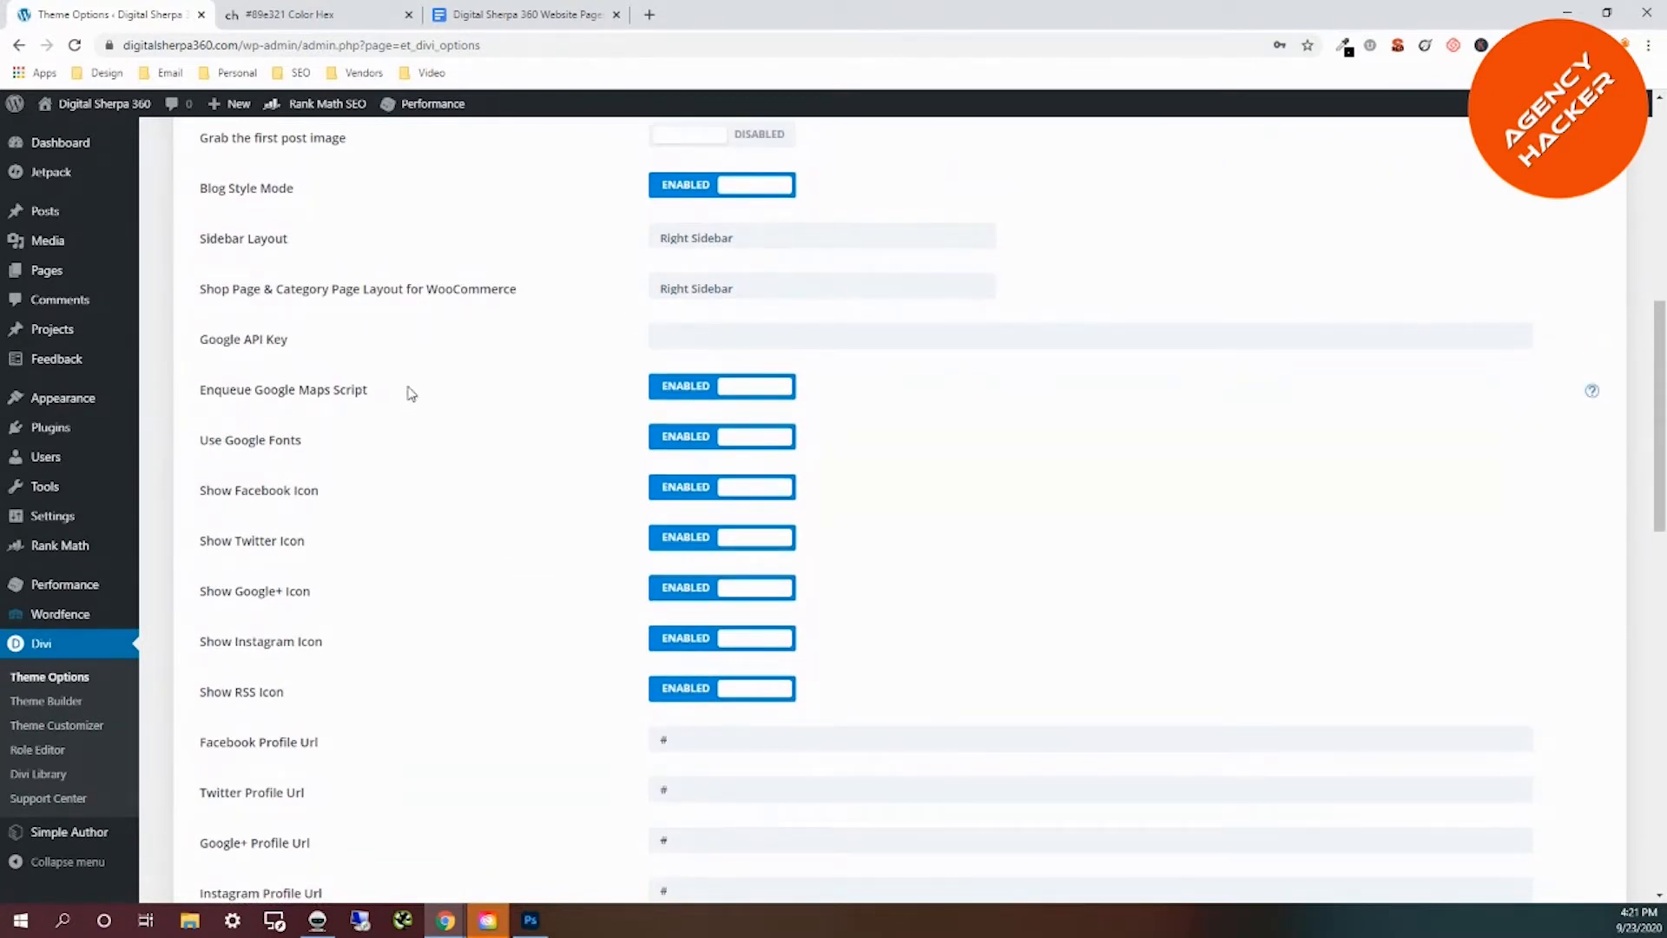
{"action": "left_click", "coordinate": [677, 389]}
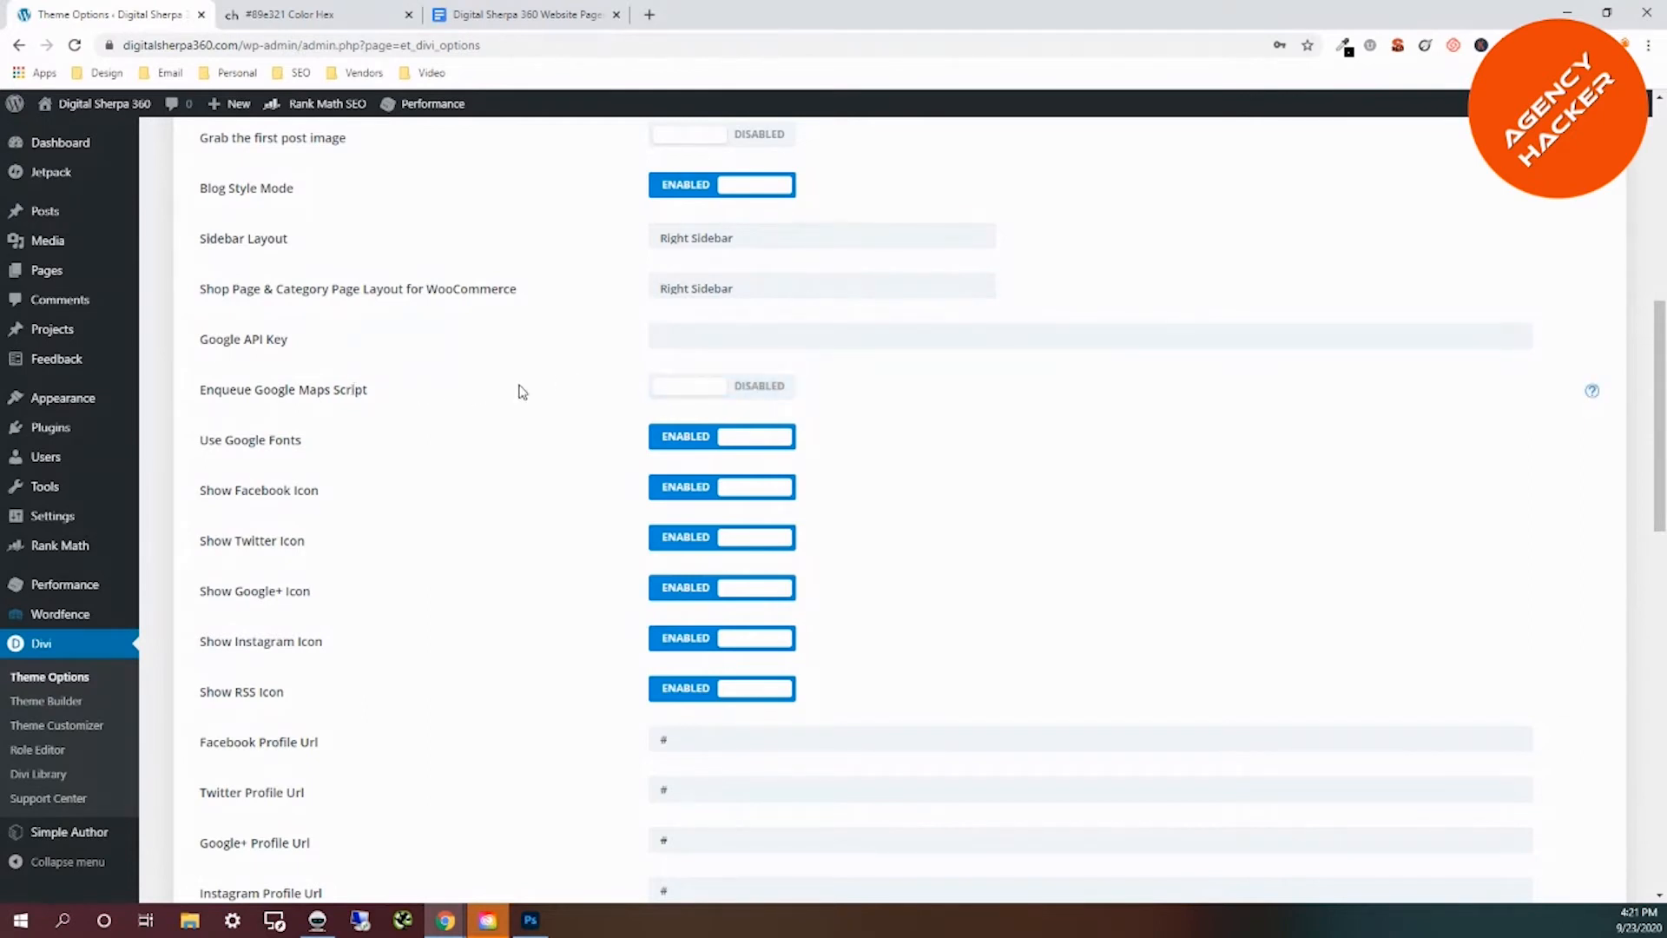
{"action": "left_click", "coordinate": [680, 445]}
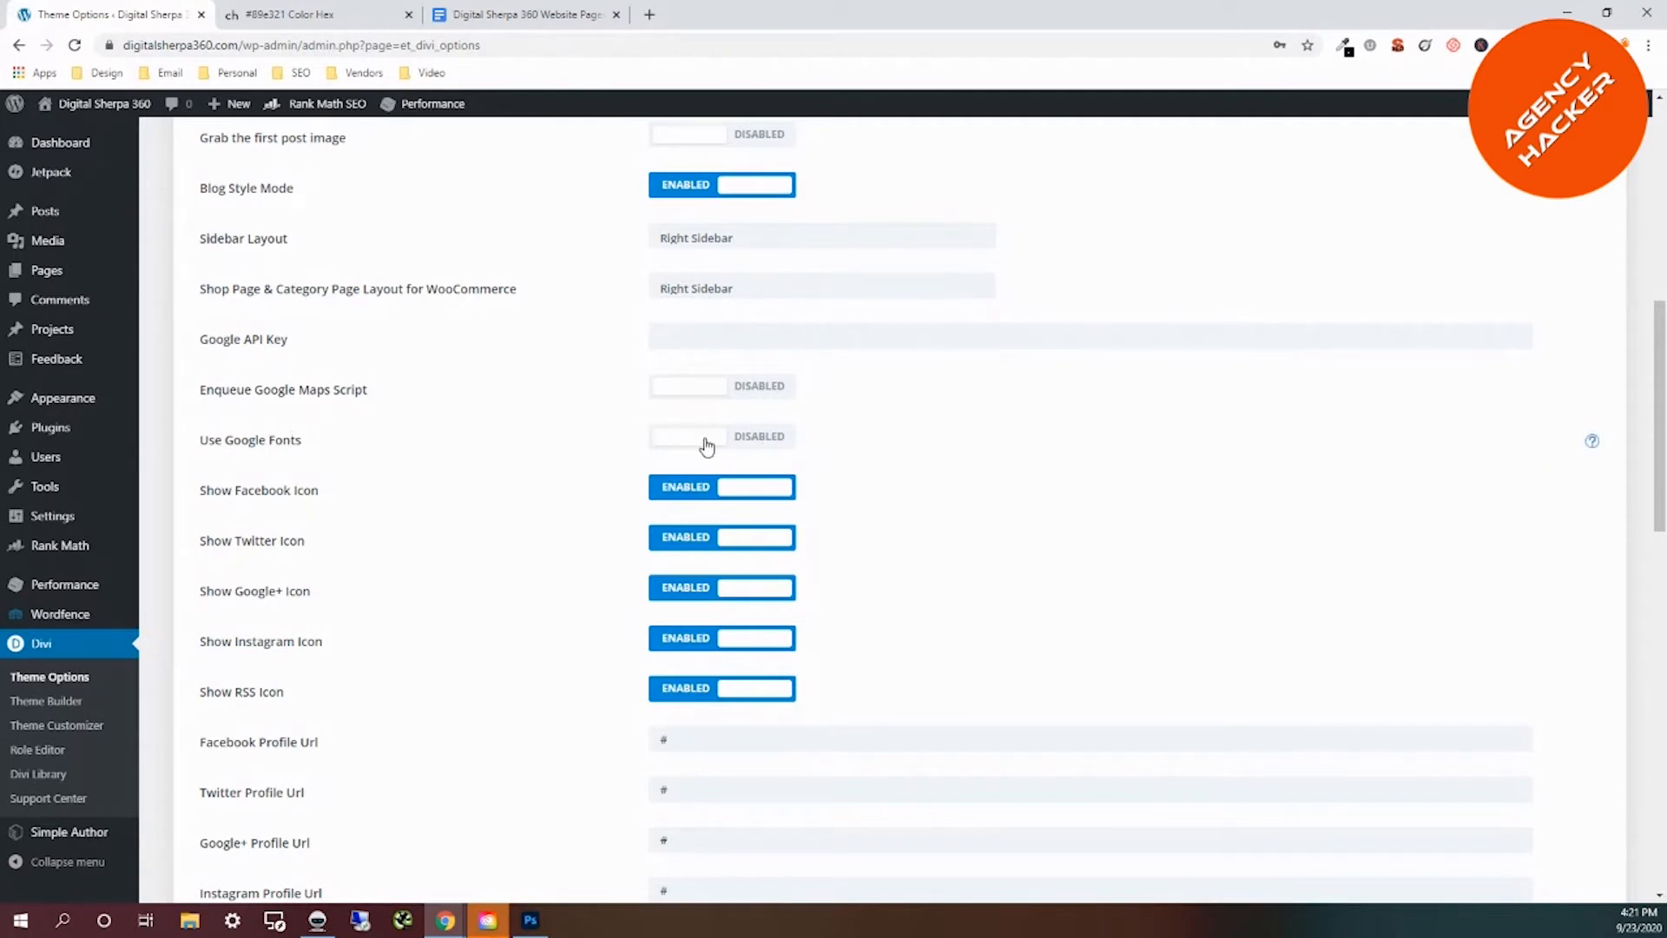
{"action": "scroll", "coordinate": [910, 457], "scroll_direction": "down", "scroll_amount": 2}
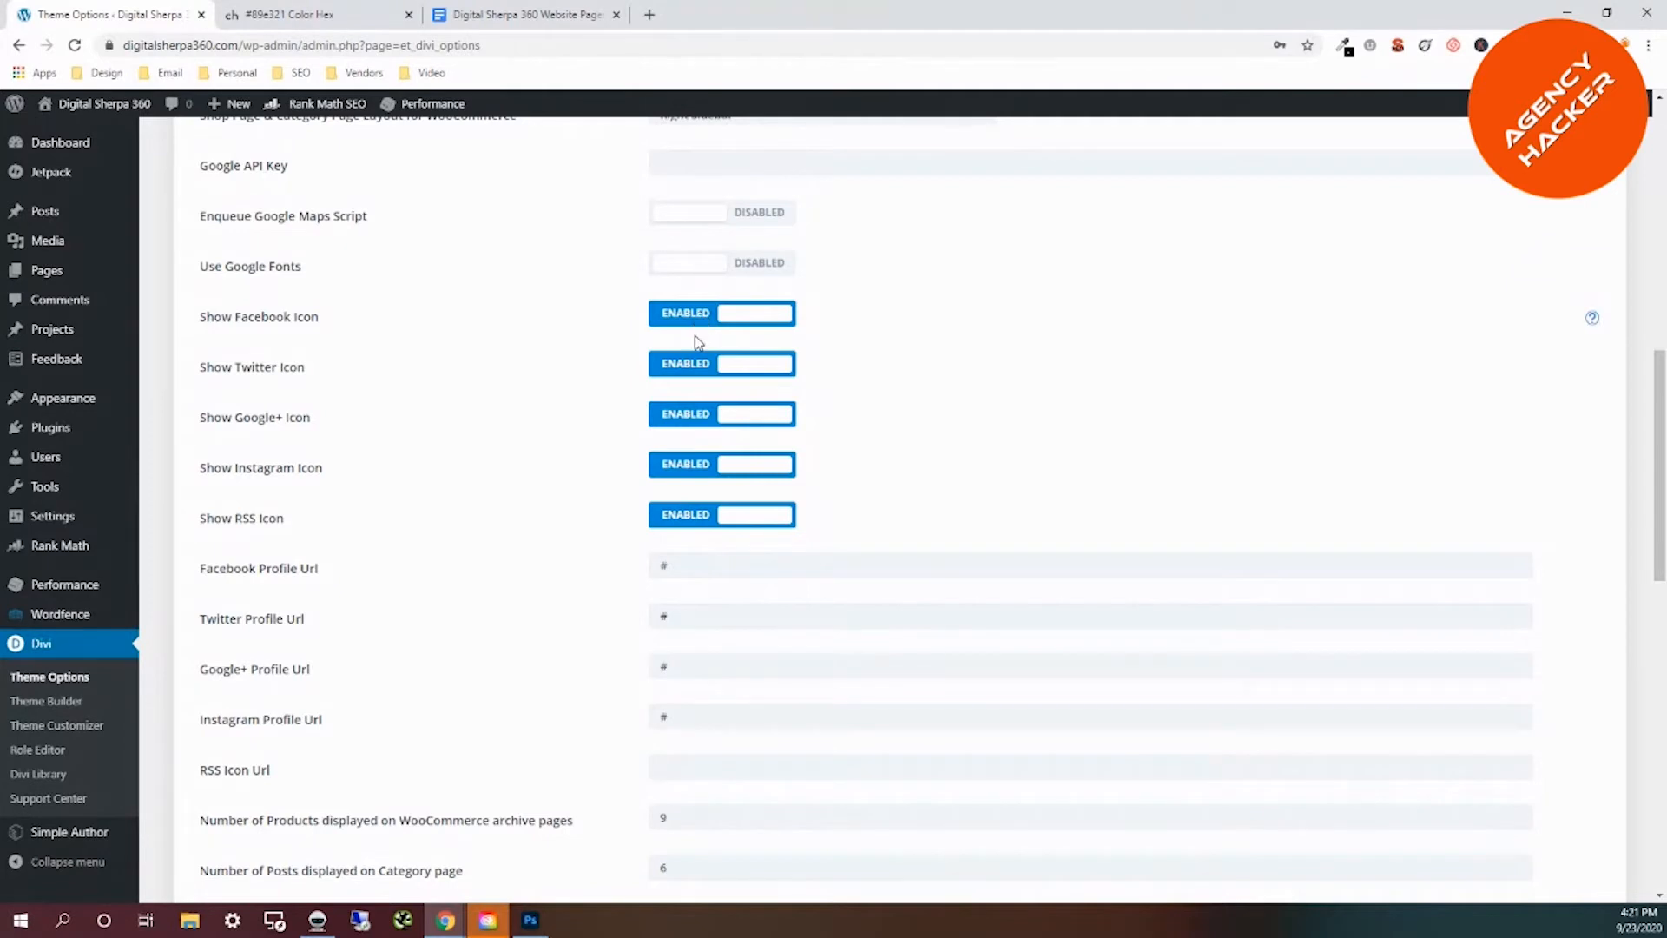
Disable Show Google+ Icon and enable Back To Top Button and Smooth Scrolling in the general theme options.
{"action": "left_click", "coordinate": [696, 431]}
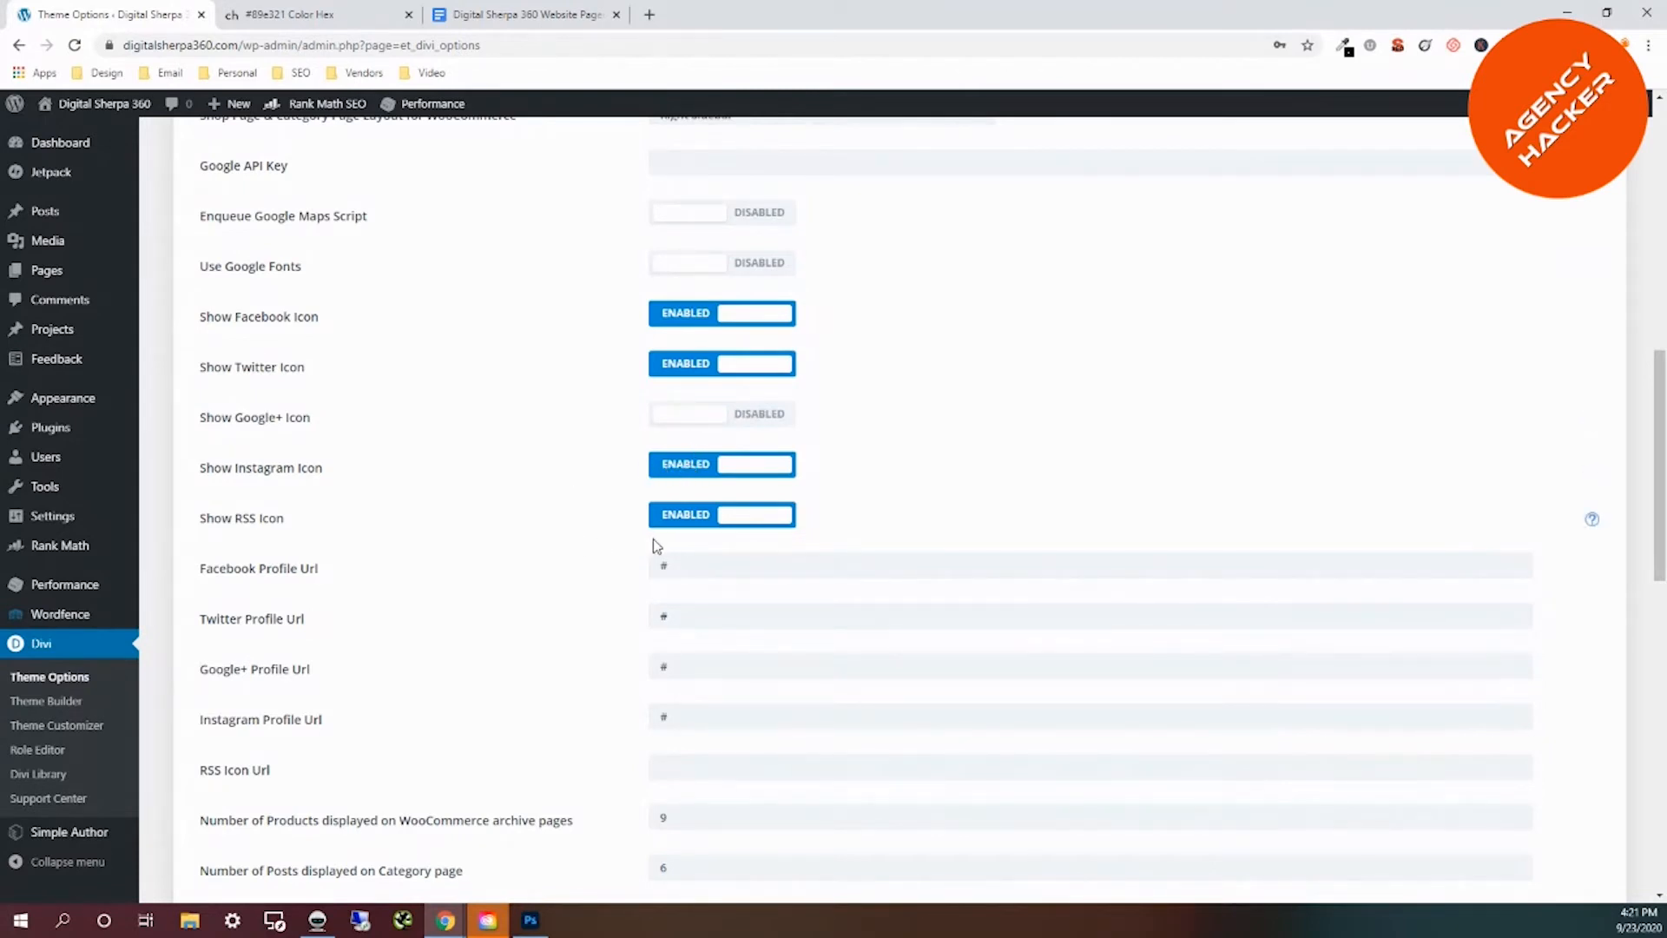
{"action": "scroll", "coordinate": [653, 540], "scroll_direction": "down", "scroll_amount": 3}
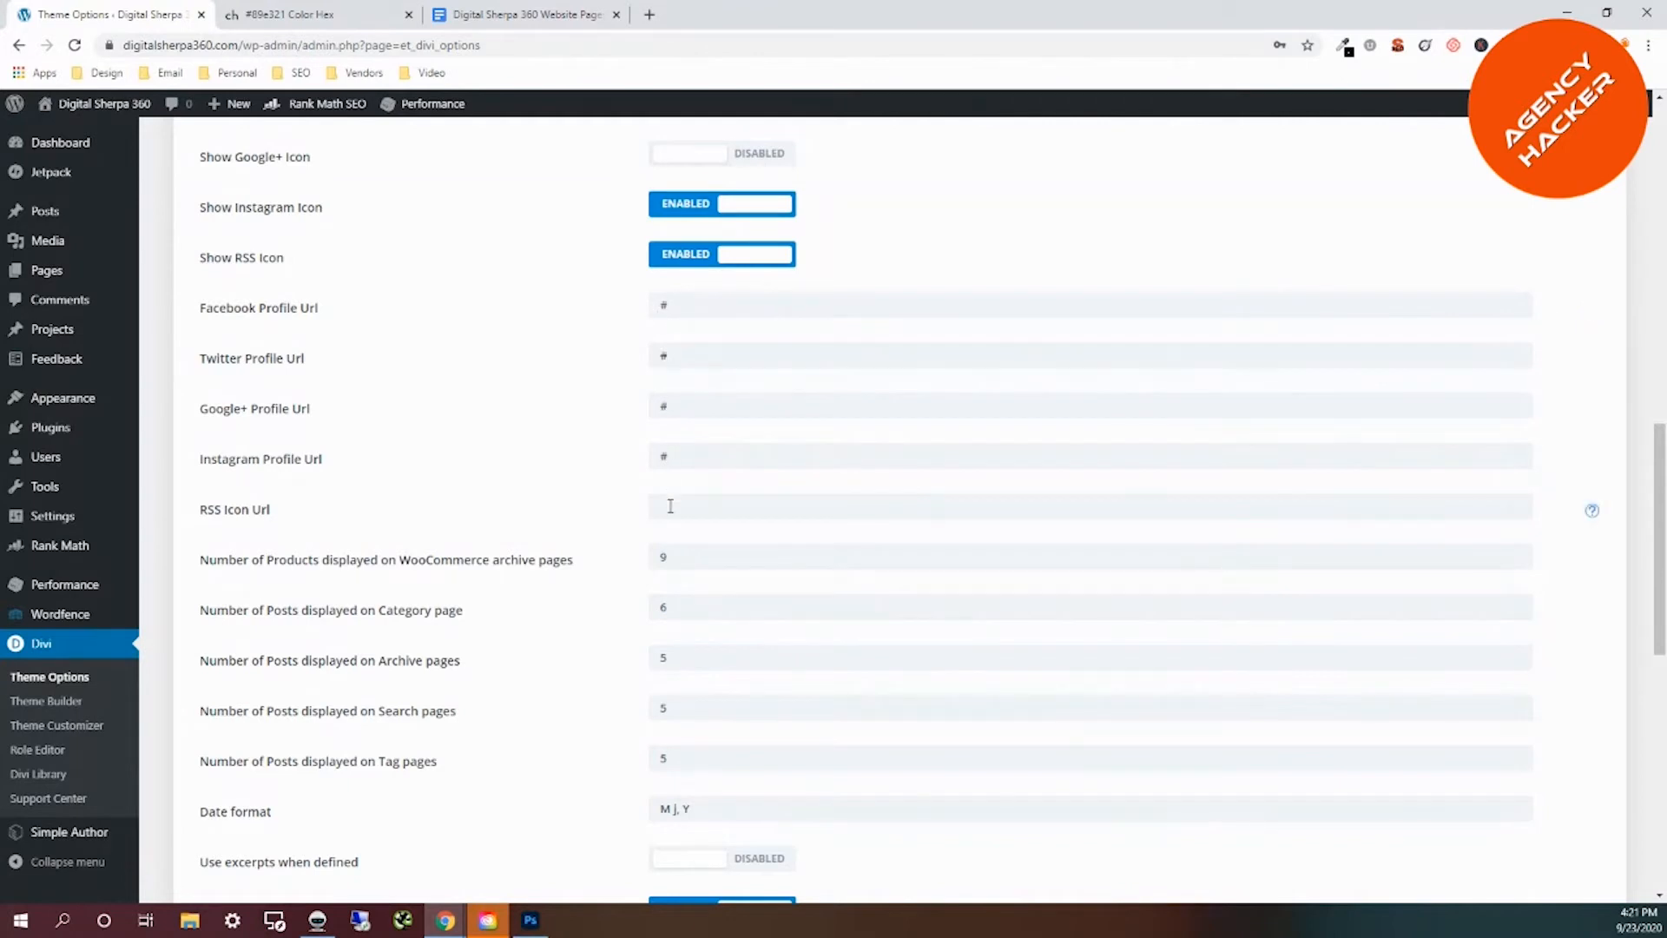
{"action": "scroll", "coordinate": [823, 557], "scroll_direction": "down", "scroll_amount": 2}
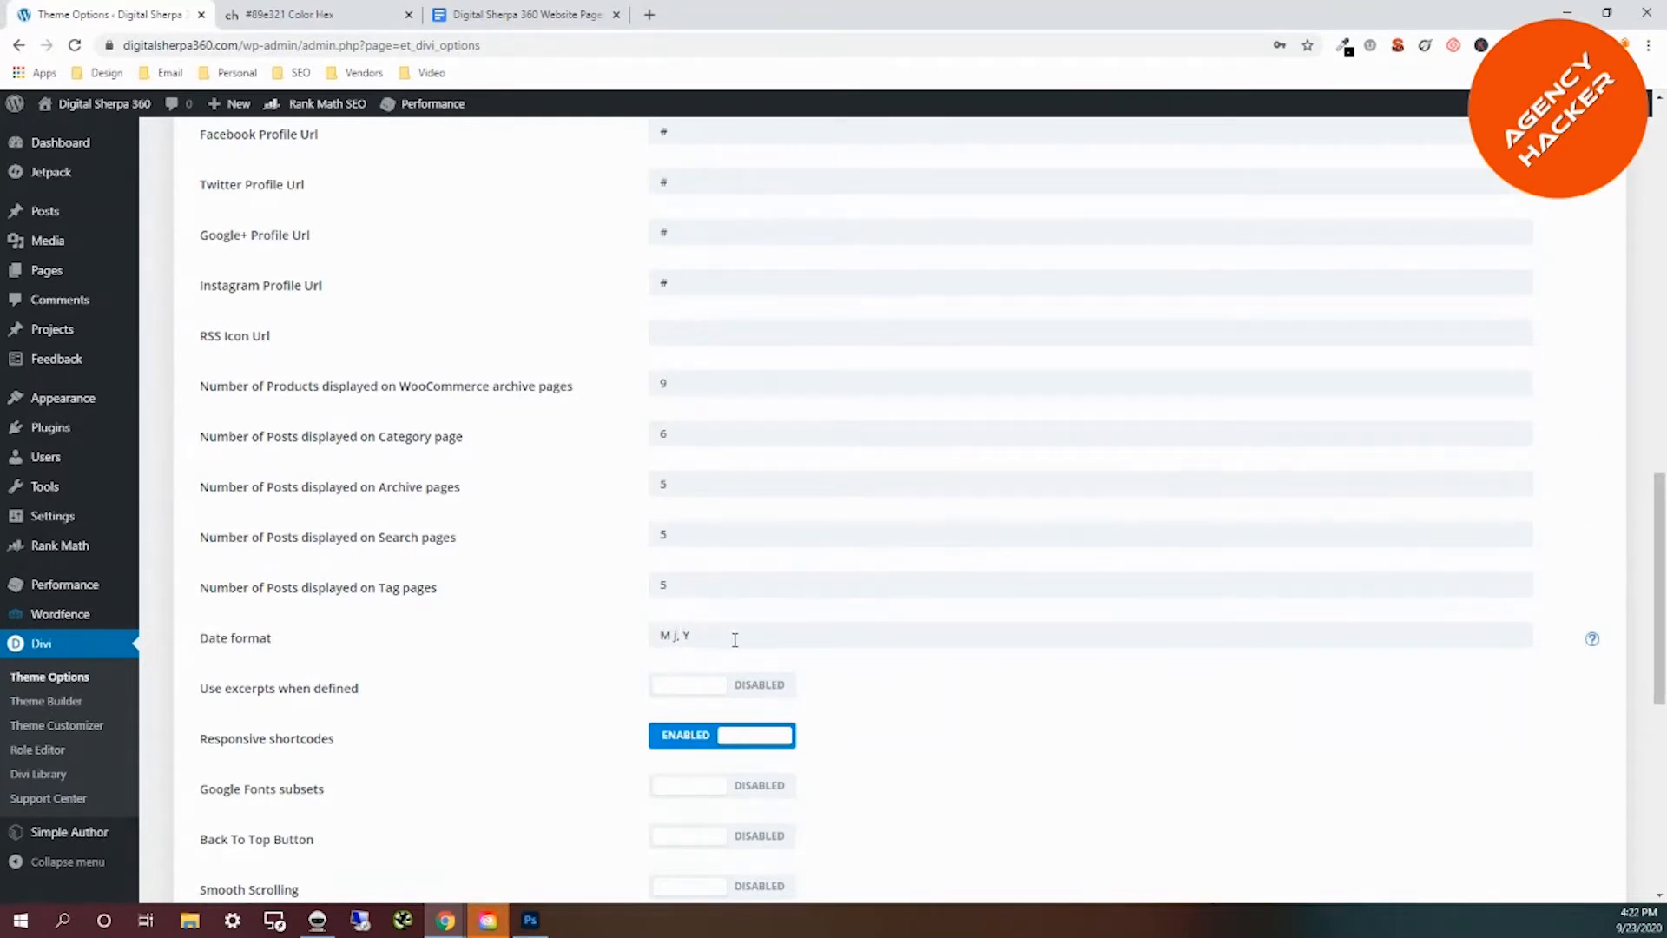
{"action": "scroll", "coordinate": [960, 678], "scroll_direction": "down", "scroll_amount": 3}
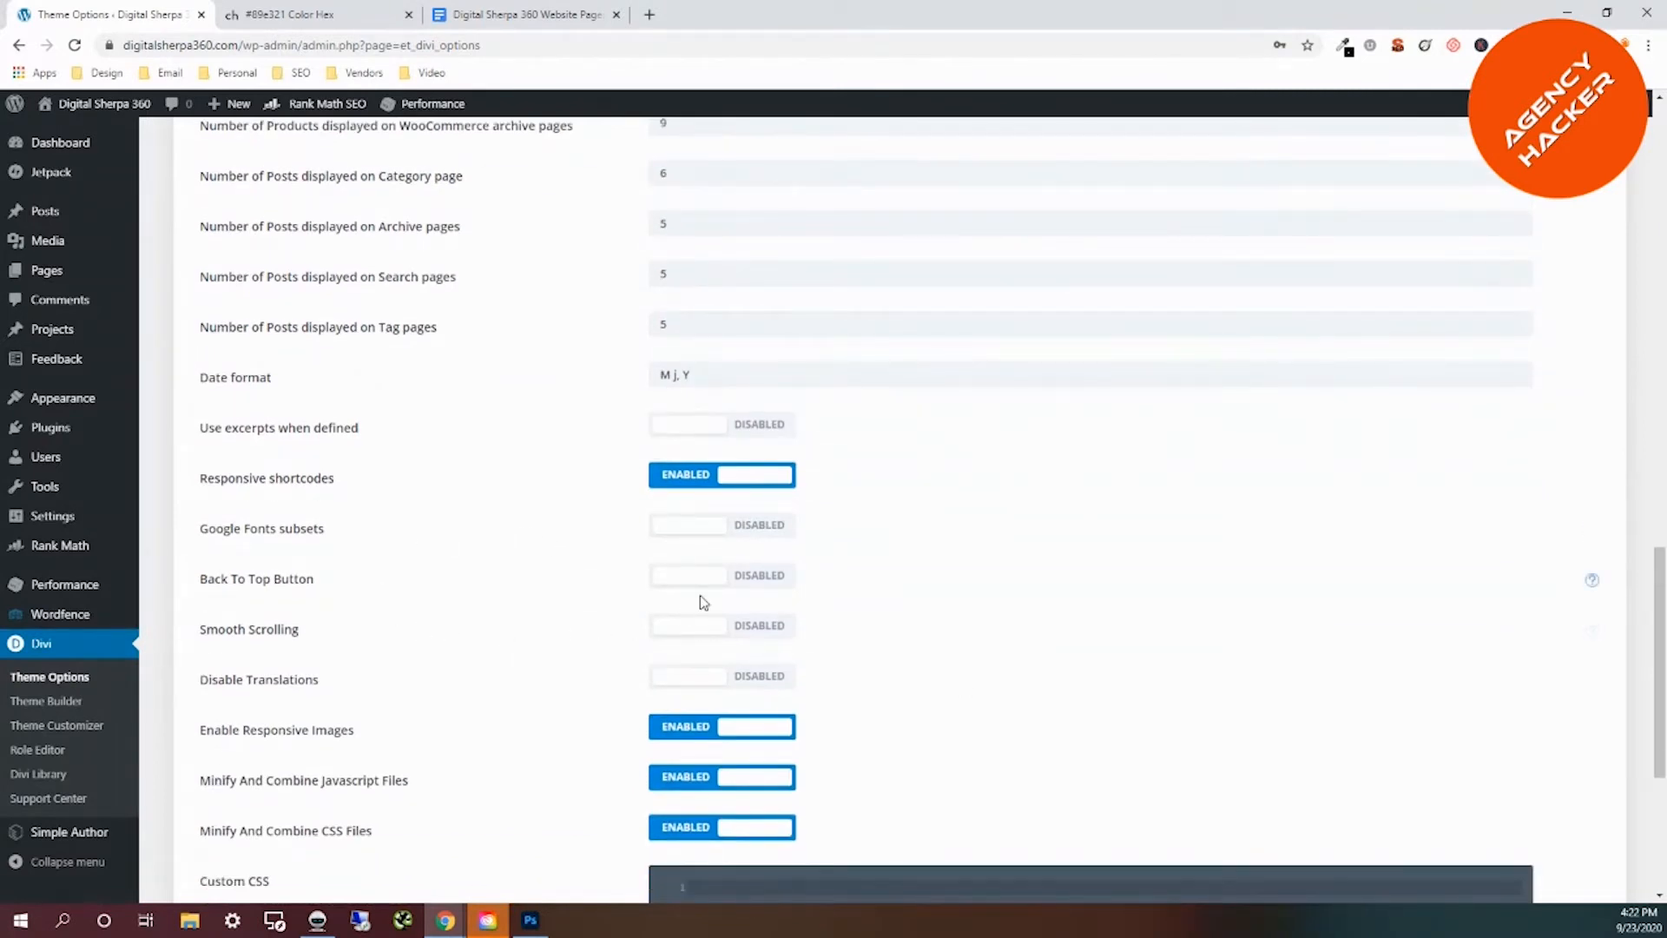
{"action": "left_click", "coordinate": [766, 583]}
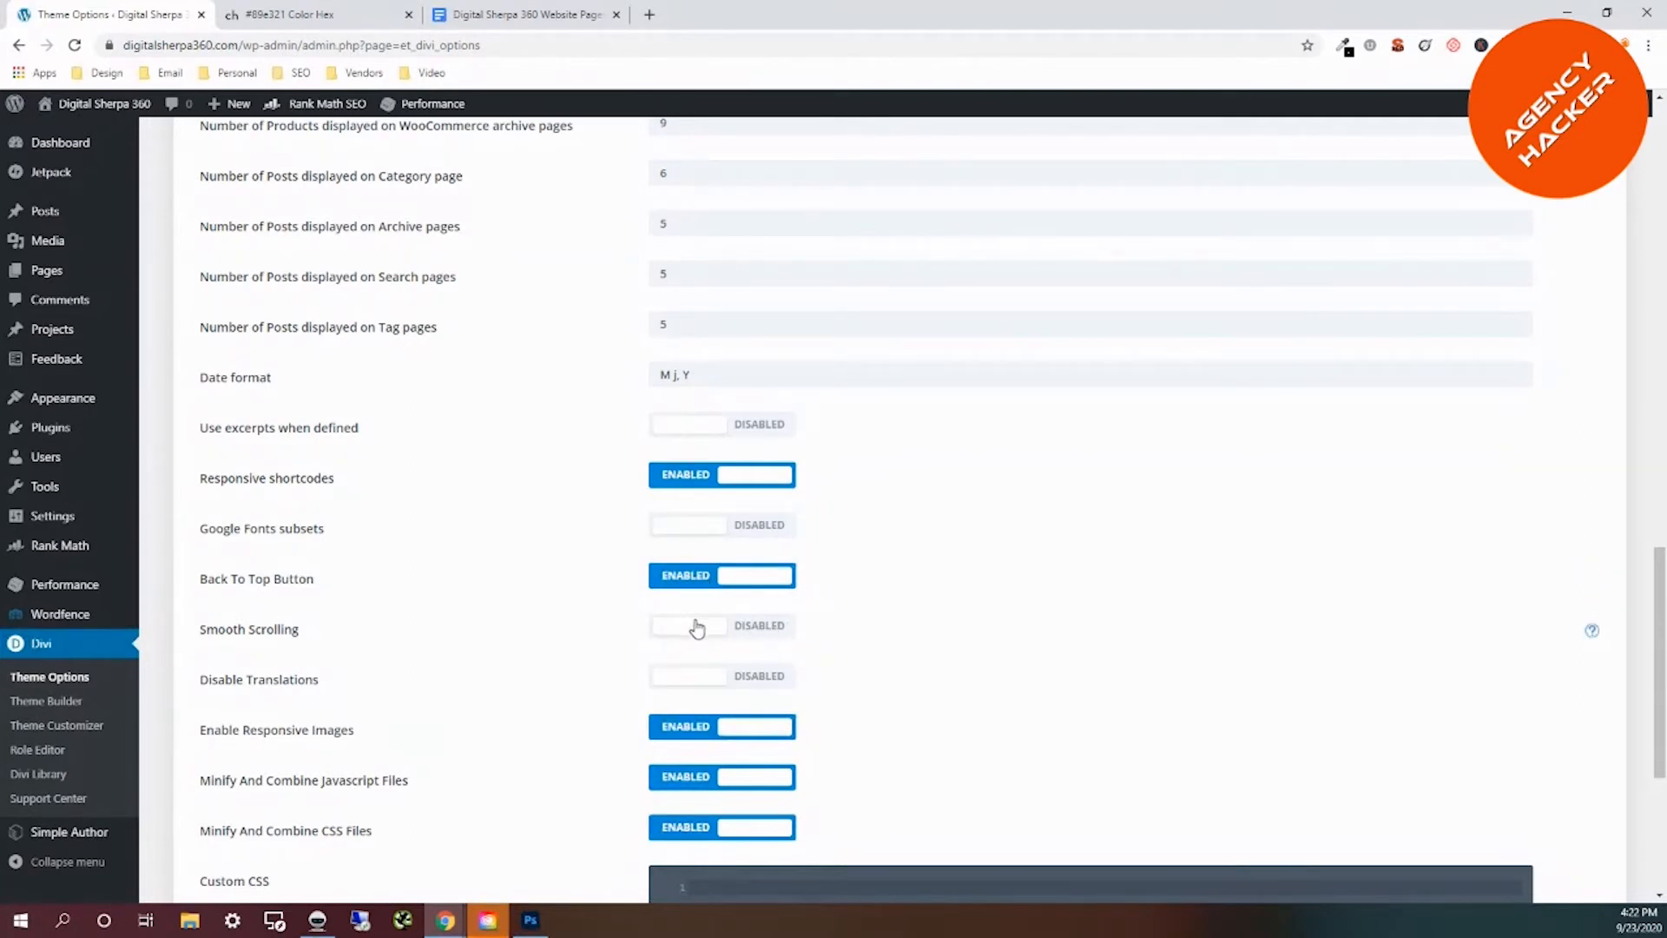
{"action": "left_click", "coordinate": [744, 627]}
Save the changes to the general theme options.
{"action": "scroll", "coordinate": [887, 591], "scroll_direction": "down", "scroll_amount": 1}
{"action": "scroll", "coordinate": [890, 595], "scroll_direction": "down", "scroll_amount": 2}
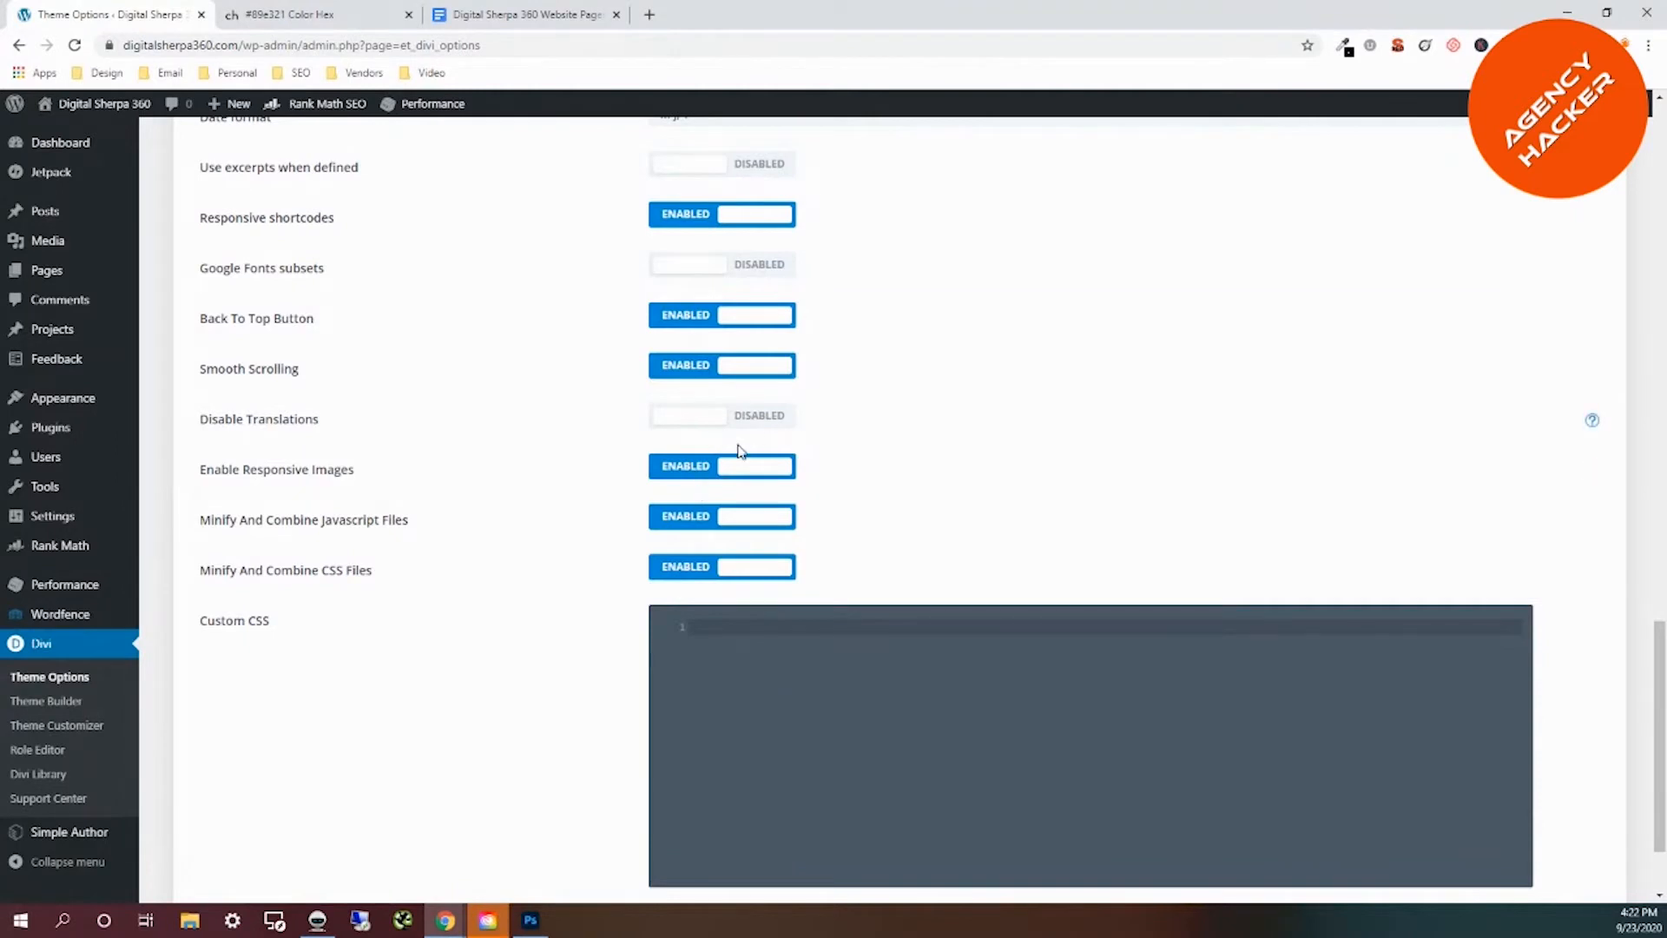
{"action": "scroll", "coordinate": [807, 487], "scroll_direction": "down", "scroll_amount": 2}
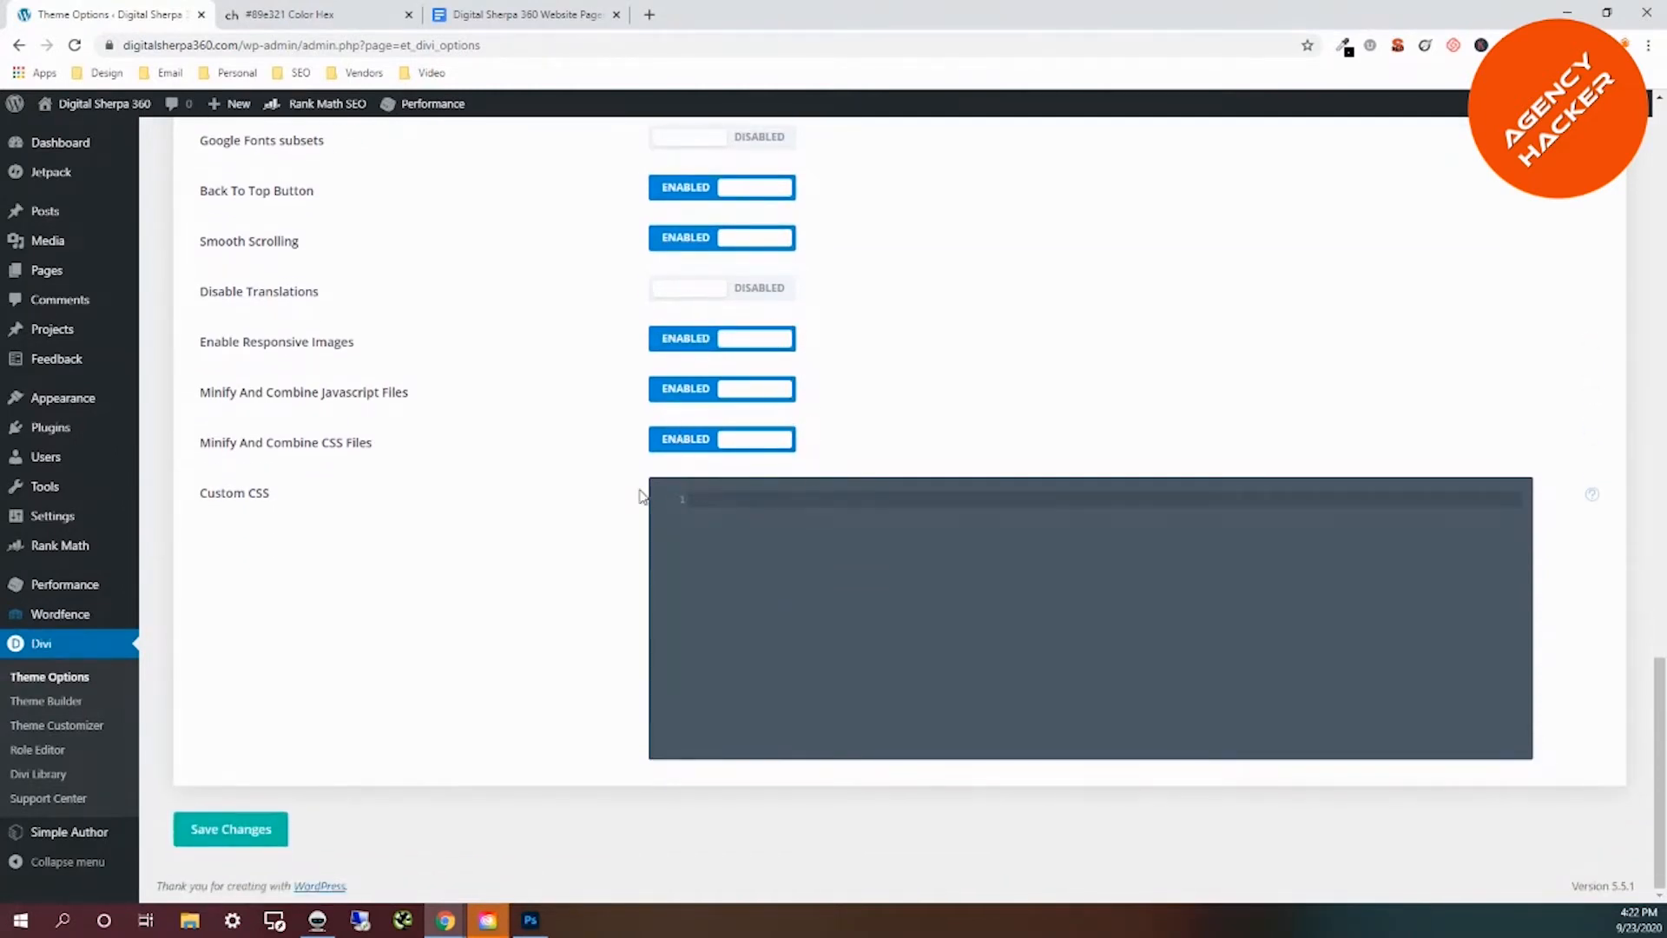
{"action": "left_click", "coordinate": [225, 839]}
Enable Alternative scroll-to-anchor method in the general settings of the navigation options and save the changes.
{"action": "left_click_drag", "start_coordinate": [1654, 755], "coordinate": [1661, 202]}
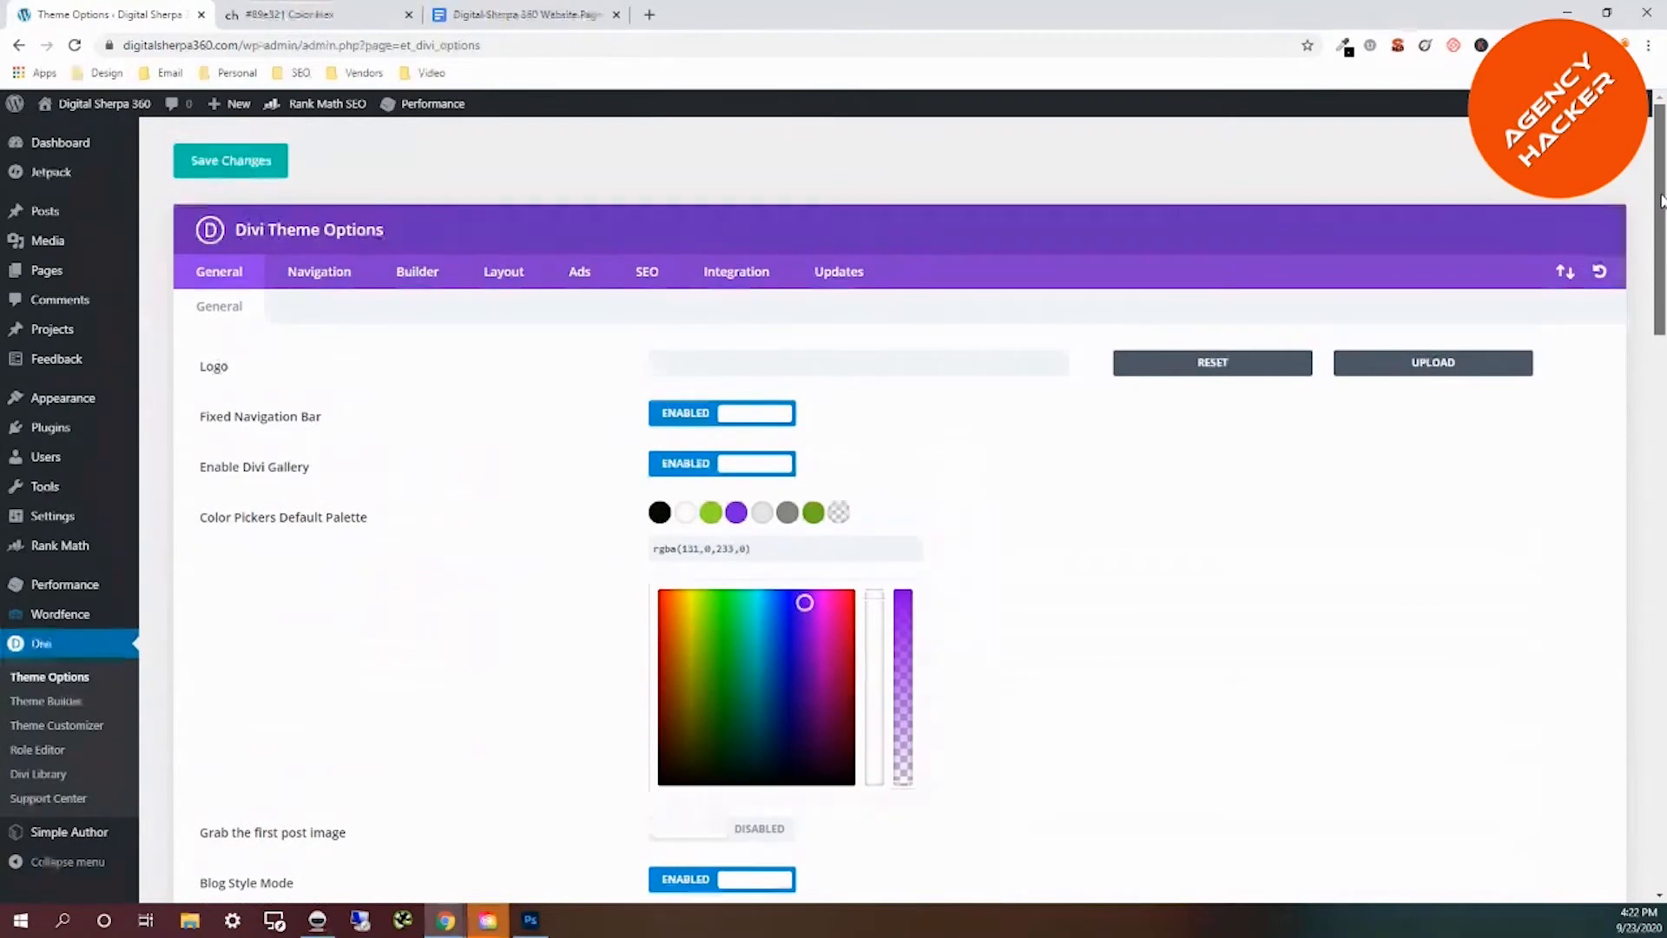
{"action": "left_click", "coordinate": [317, 288]}
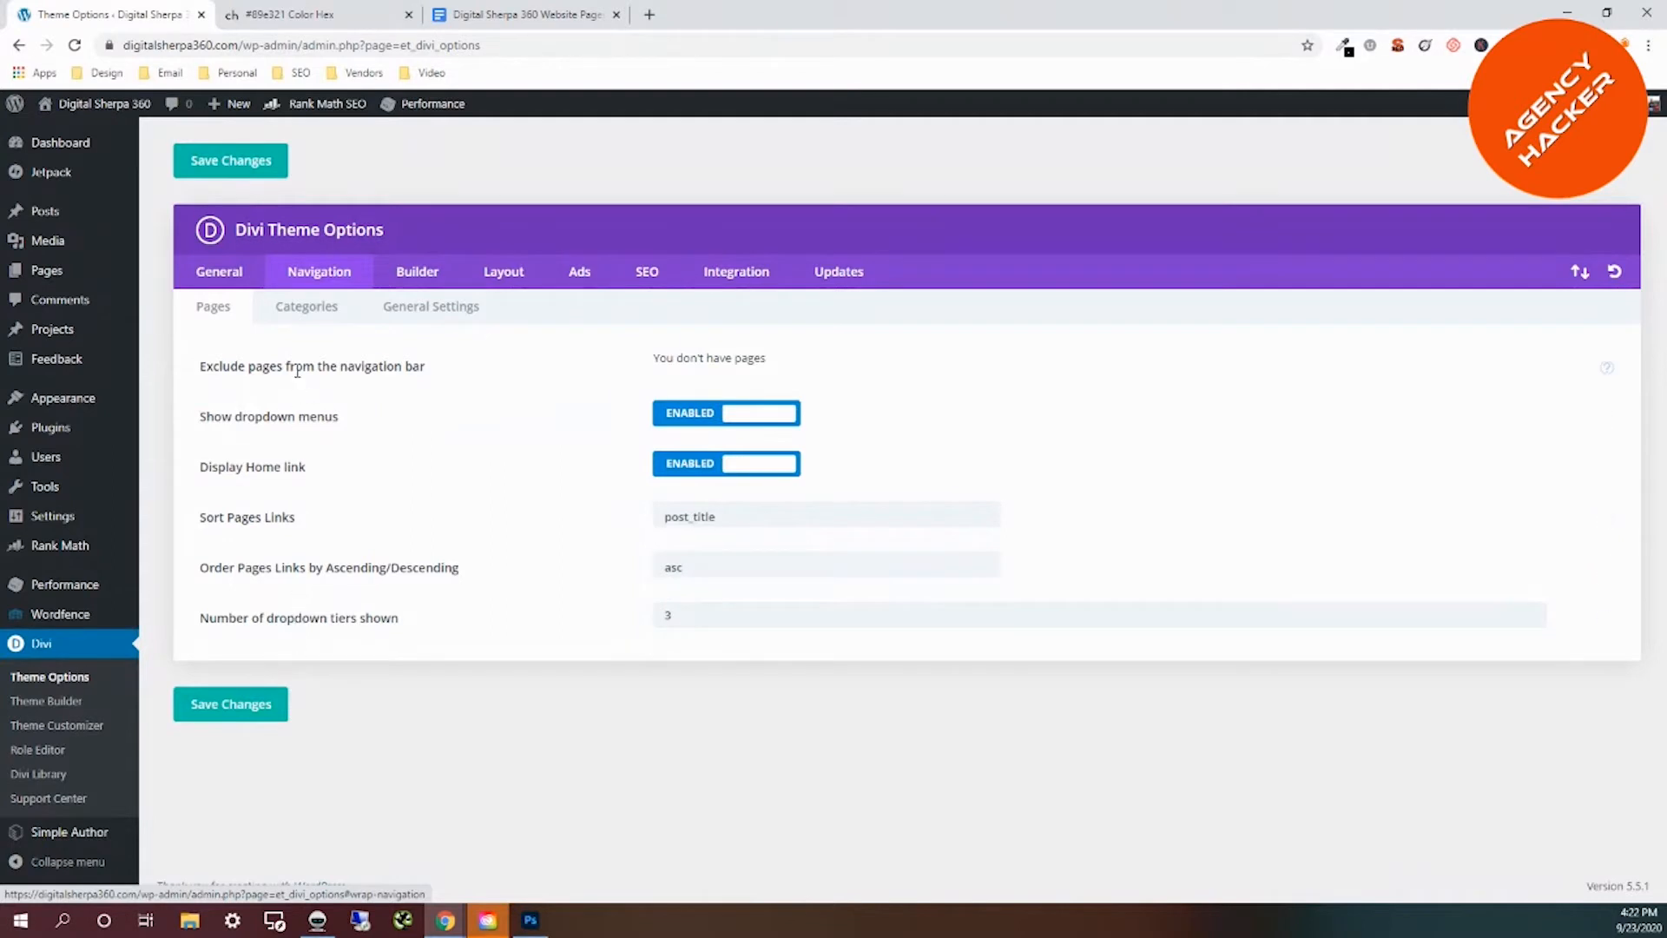
{"action": "left_click", "coordinate": [303, 314]}
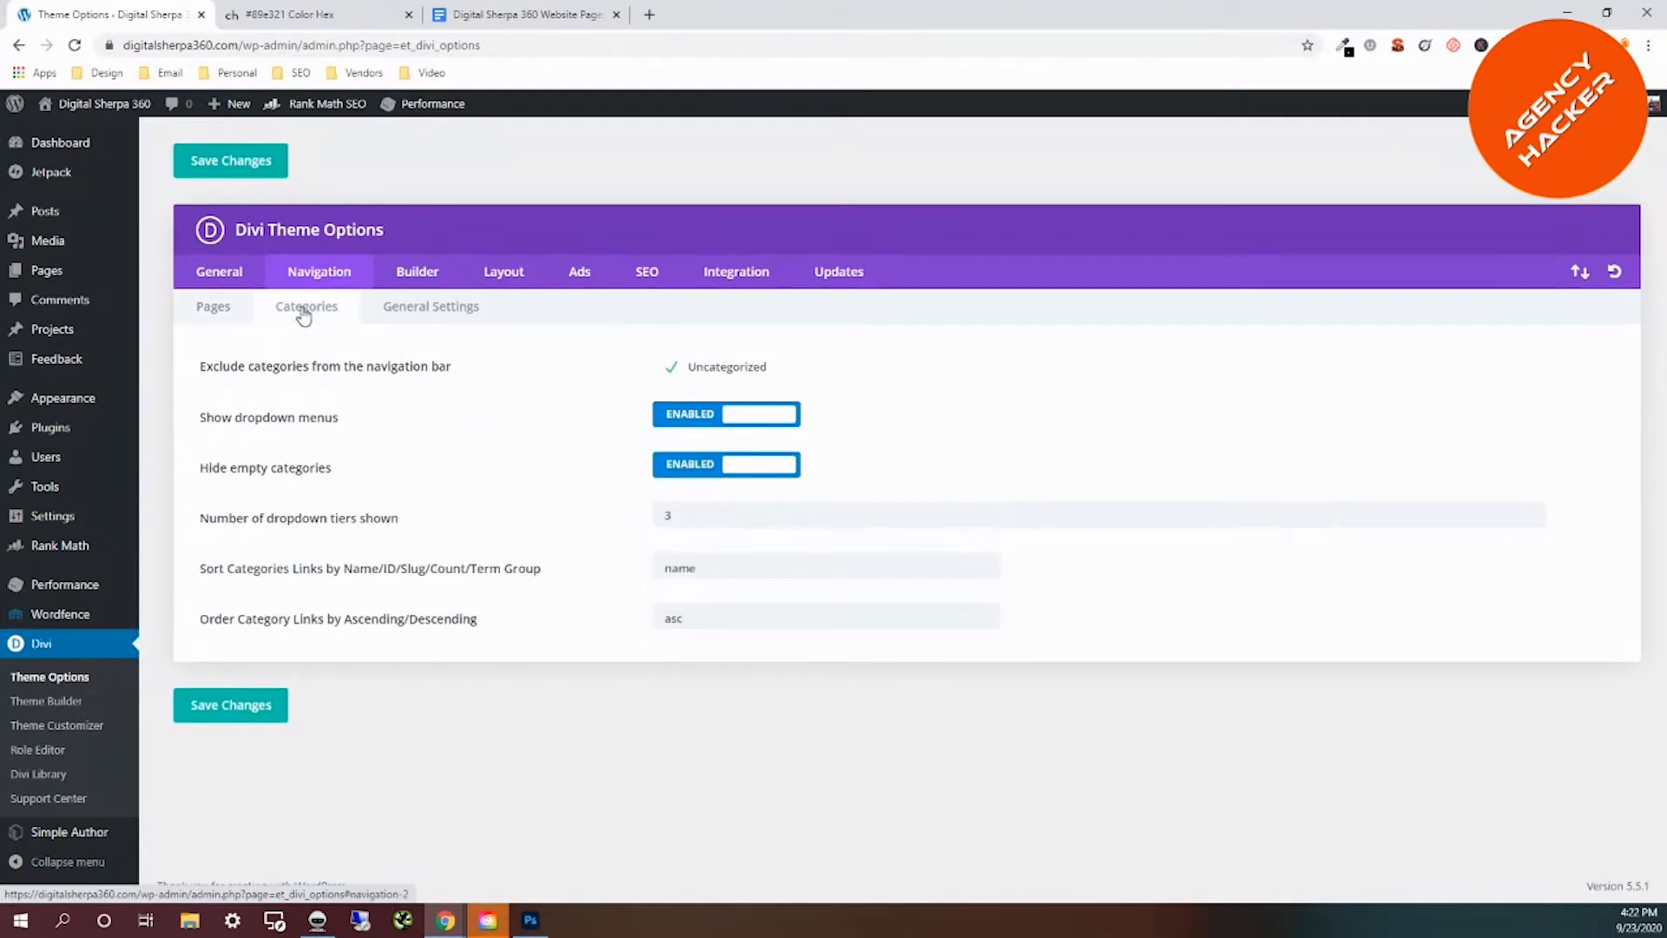
{"action": "double_click", "coordinate": [679, 516]}
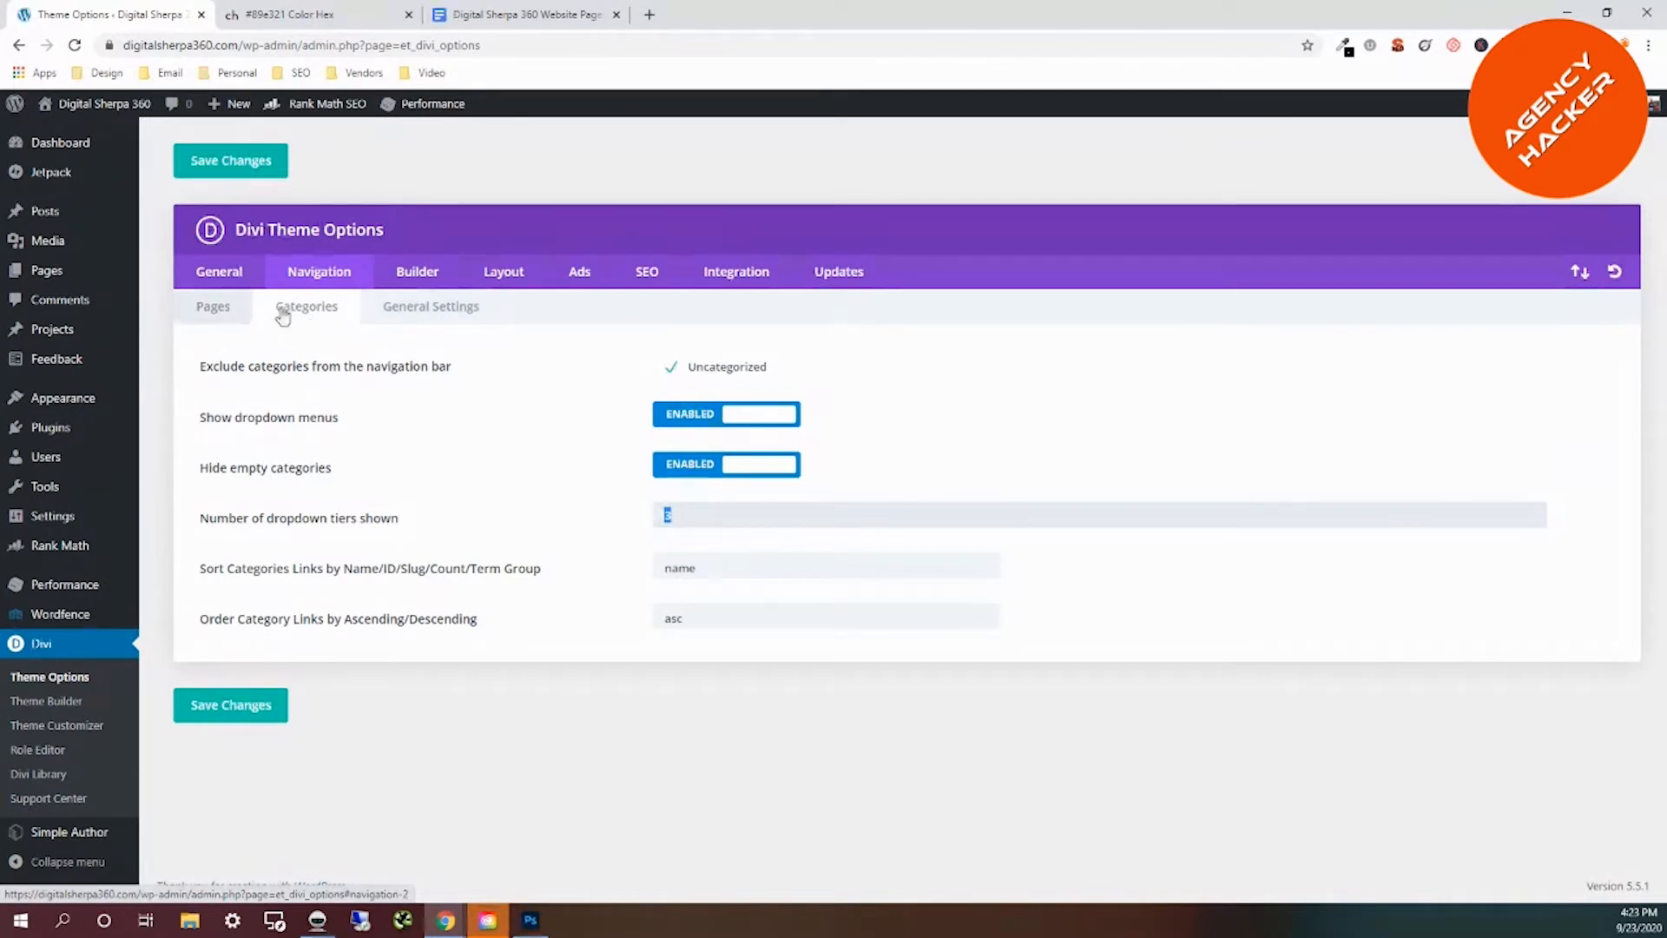
{"action": "left_click", "coordinate": [442, 318]}
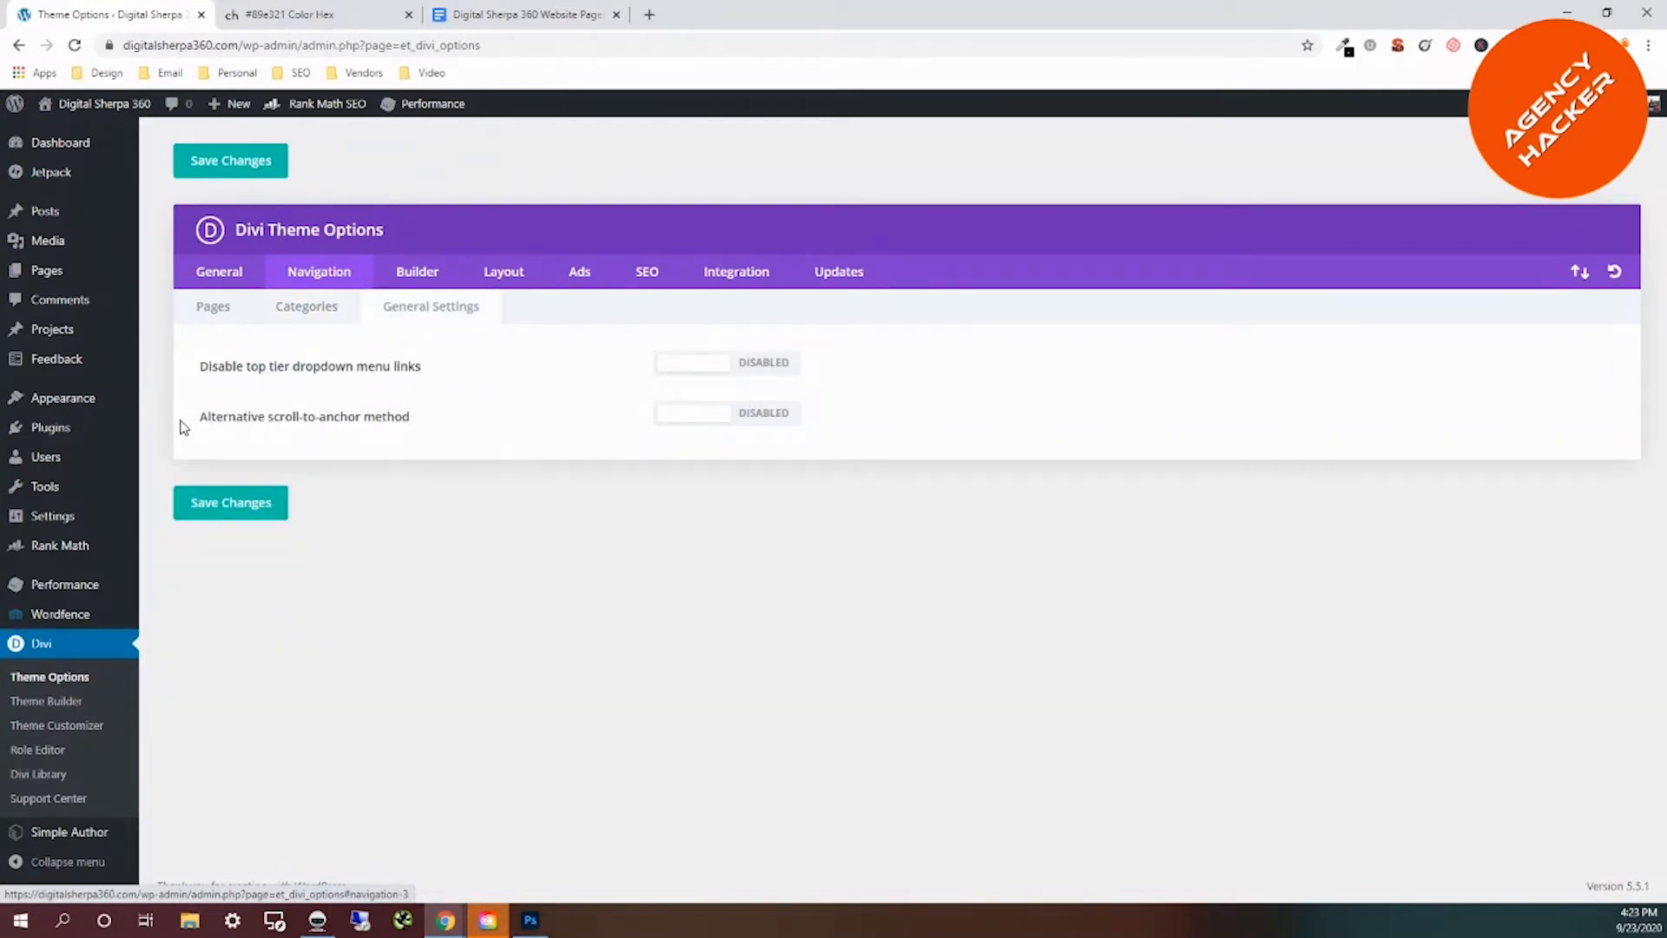
{"action": "left_click_drag", "start_coordinate": [202, 424], "coordinate": [428, 429]}
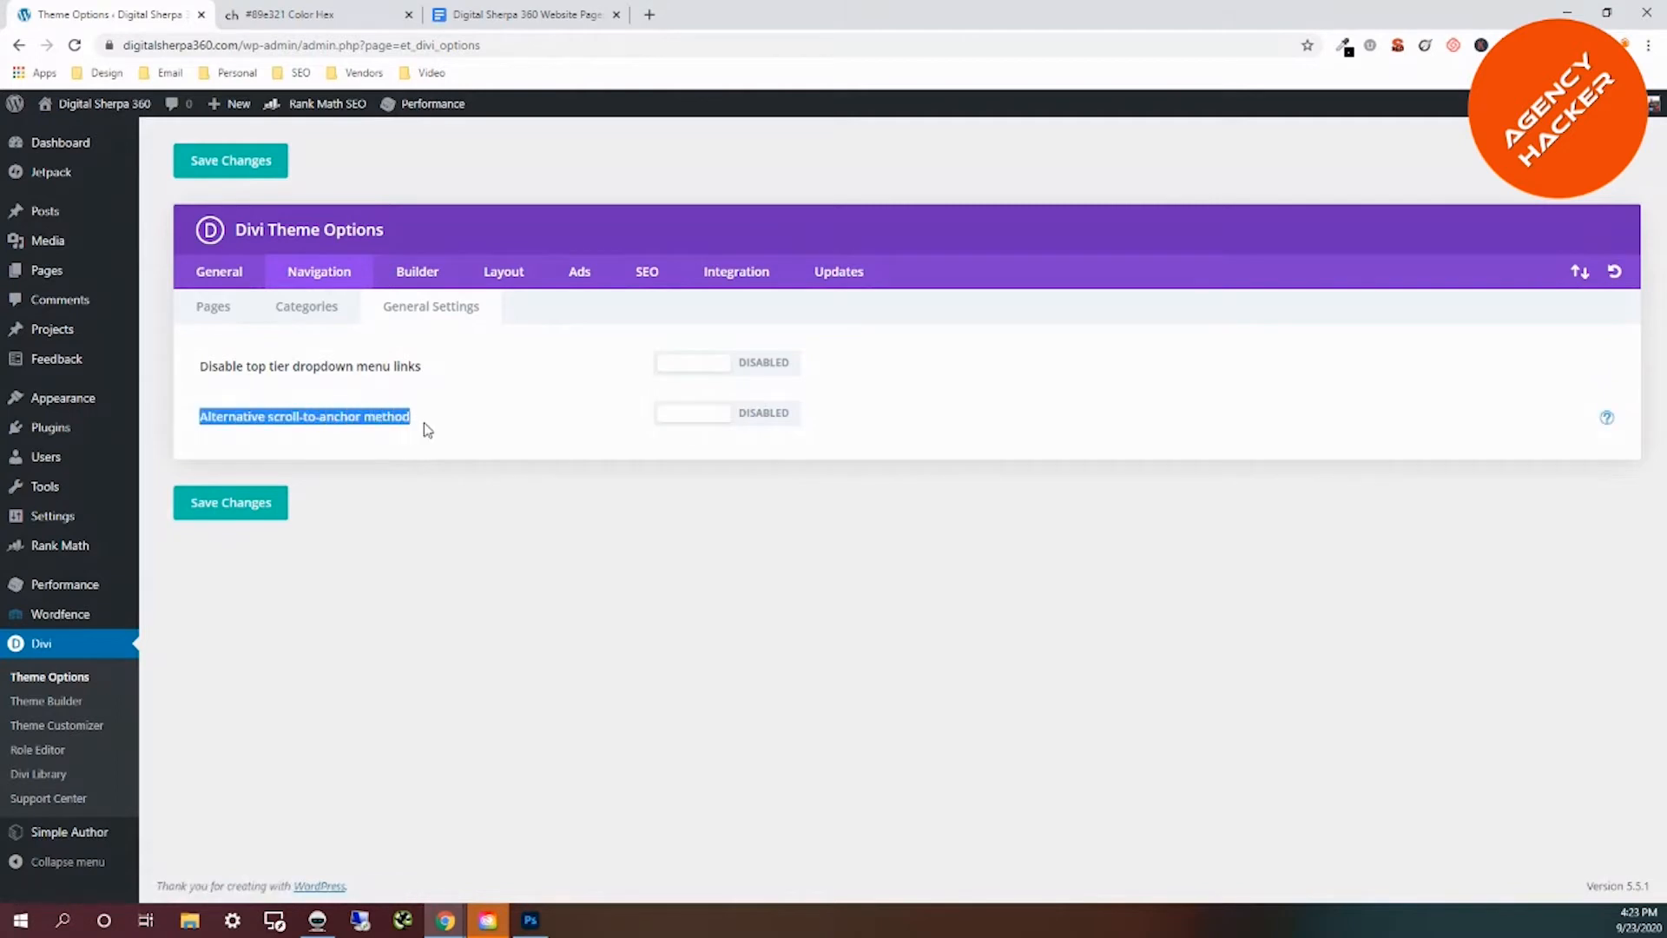
{"action": "left_click", "coordinate": [754, 423]}
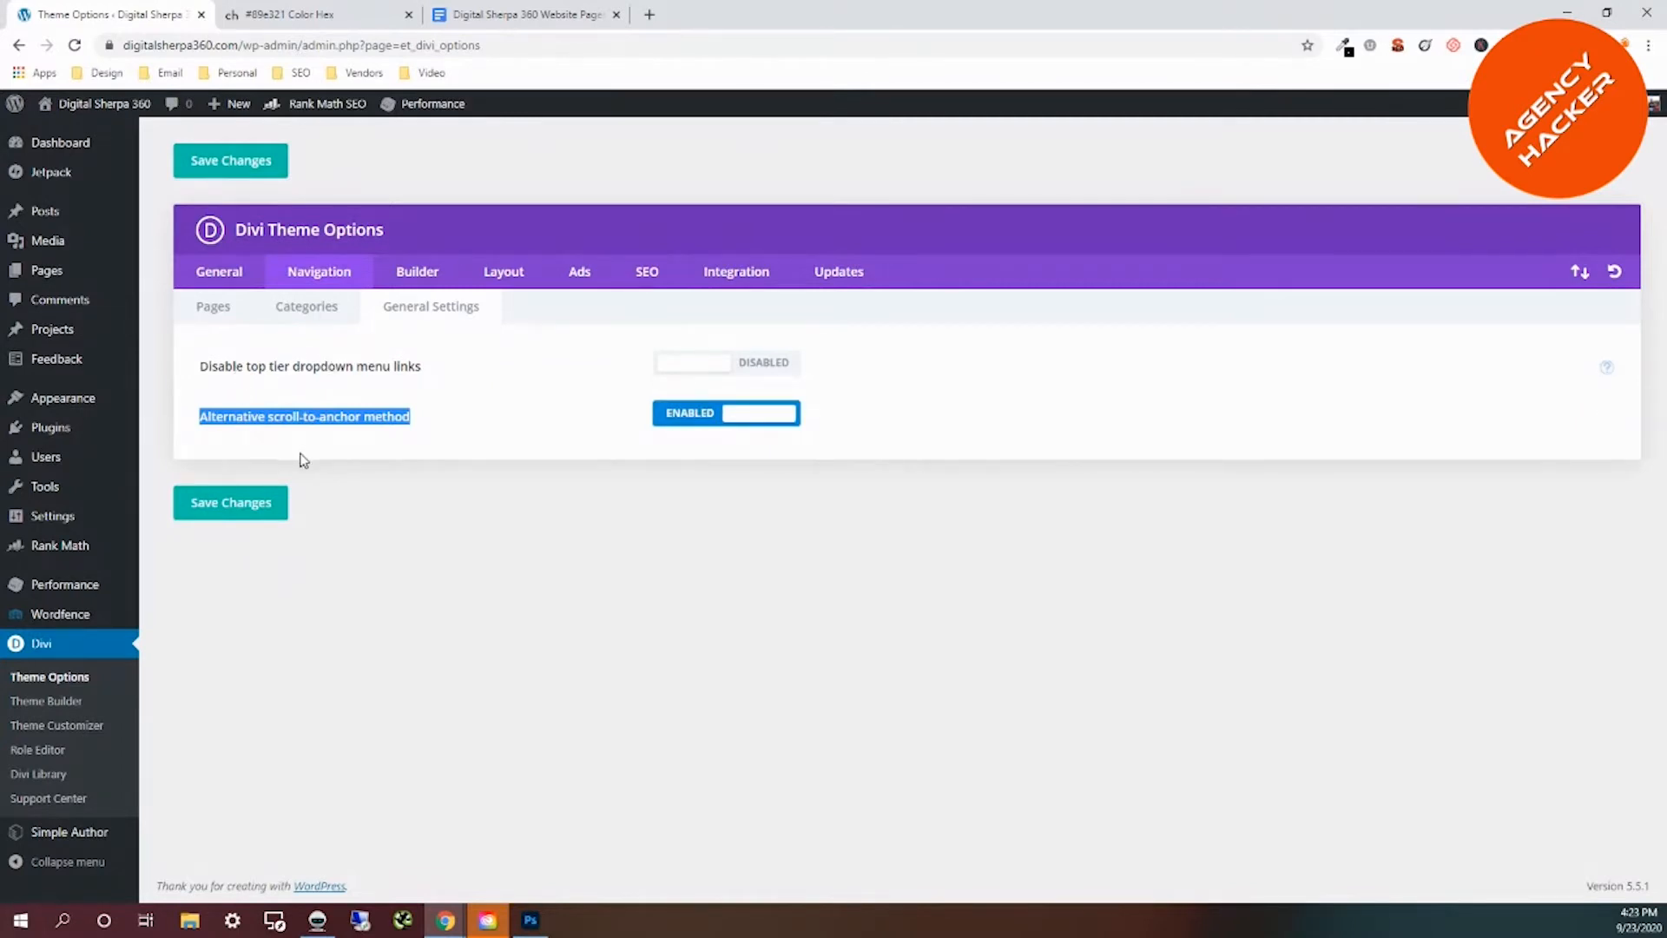
{"action": "left_click", "coordinate": [217, 518]}
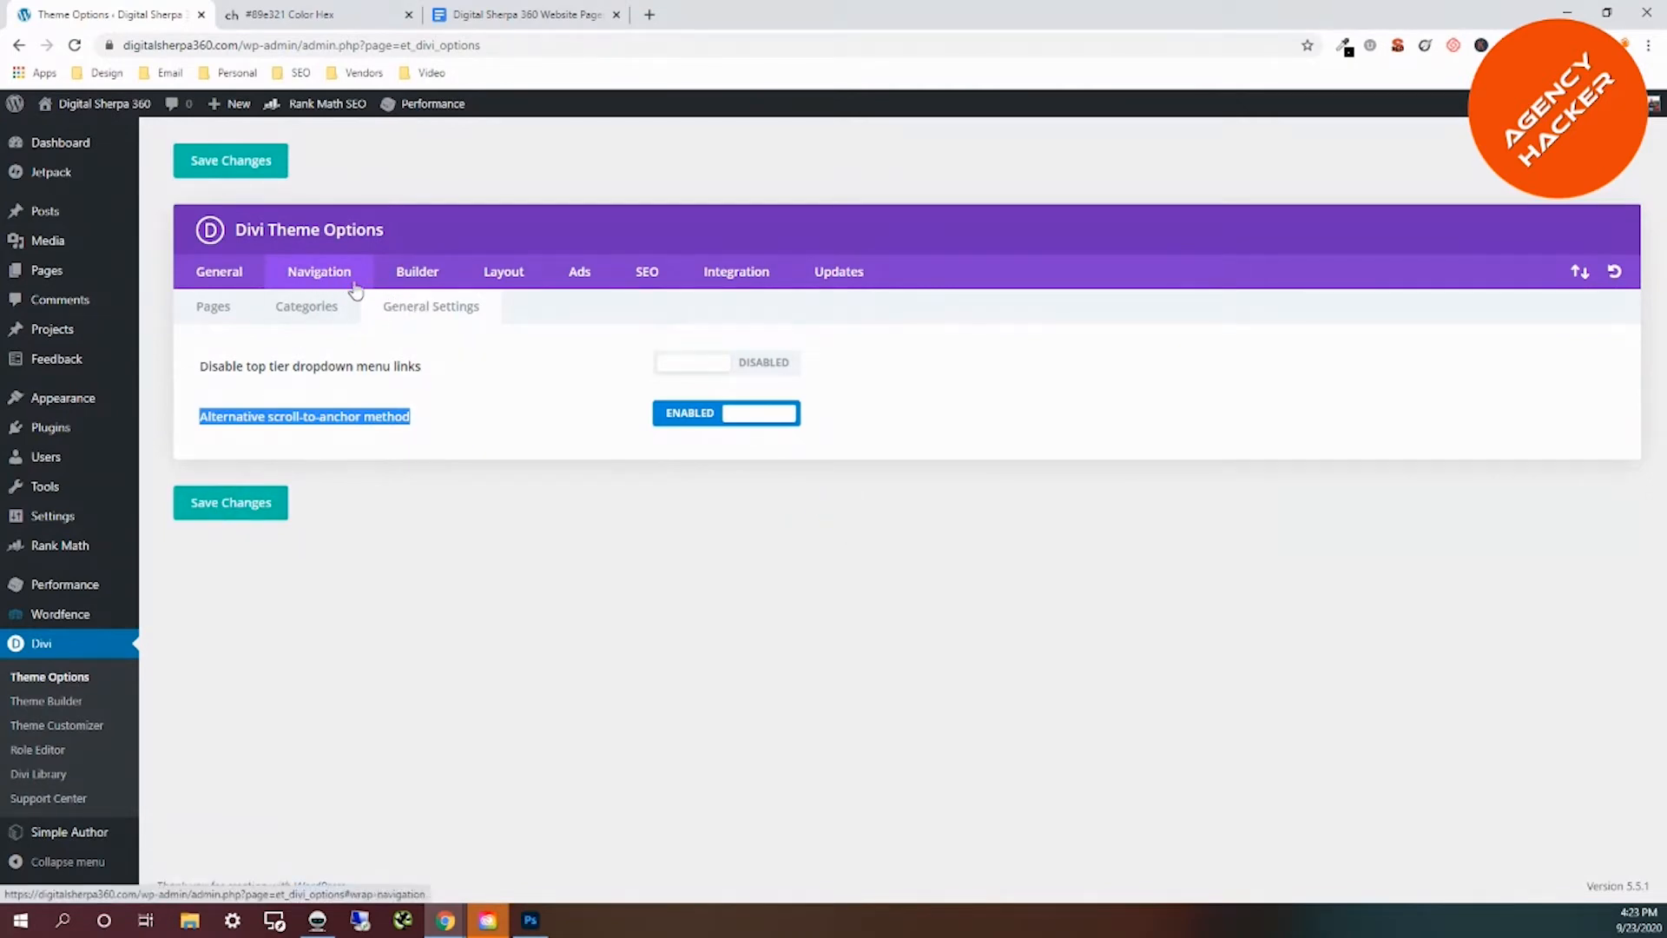
Disable Product Tour in the advanced builder options and save the changes.
{"action": "left_click", "coordinate": [409, 279]}
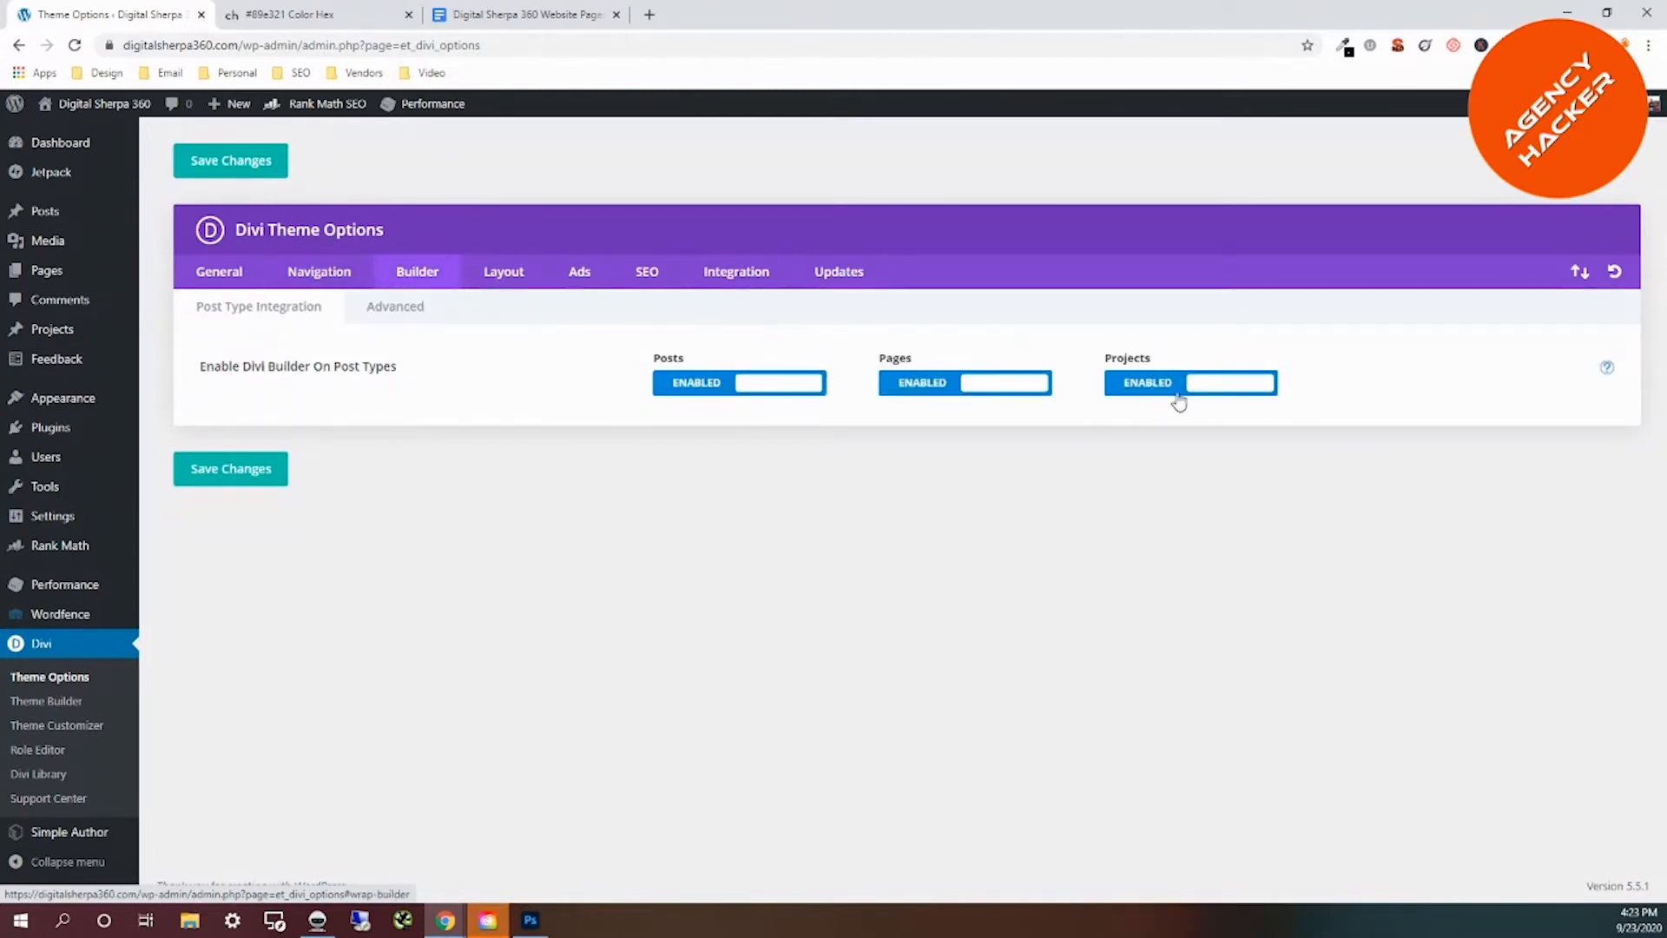
{"action": "left_click", "coordinate": [390, 318]}
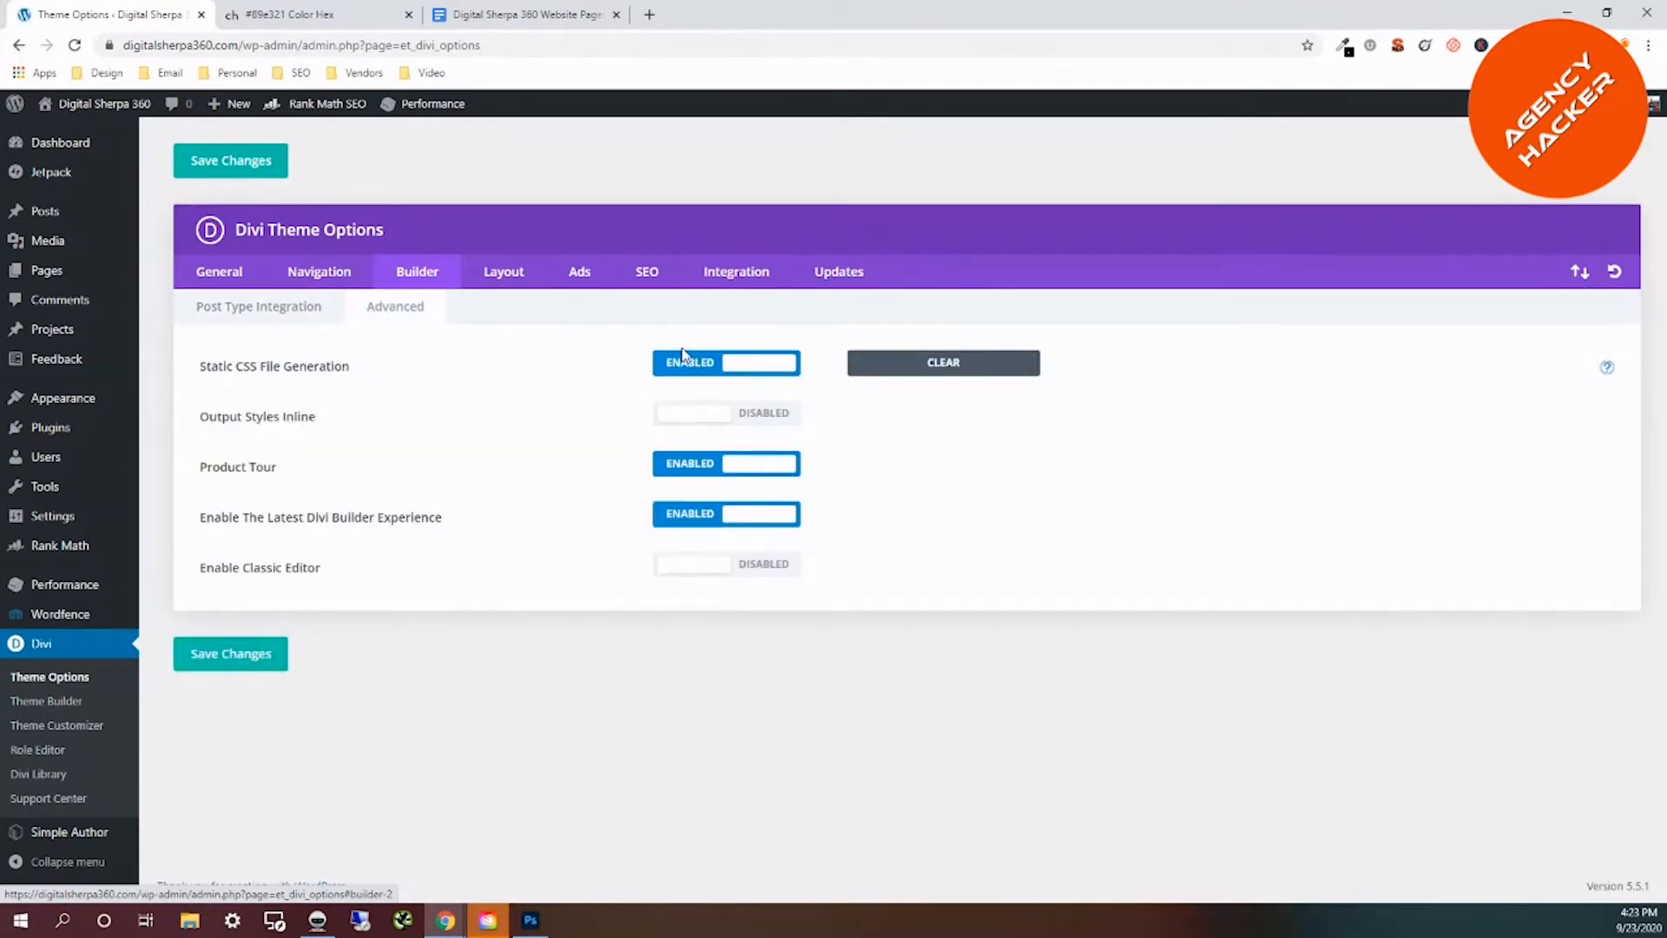
{"action": "left_click", "coordinate": [676, 468]}
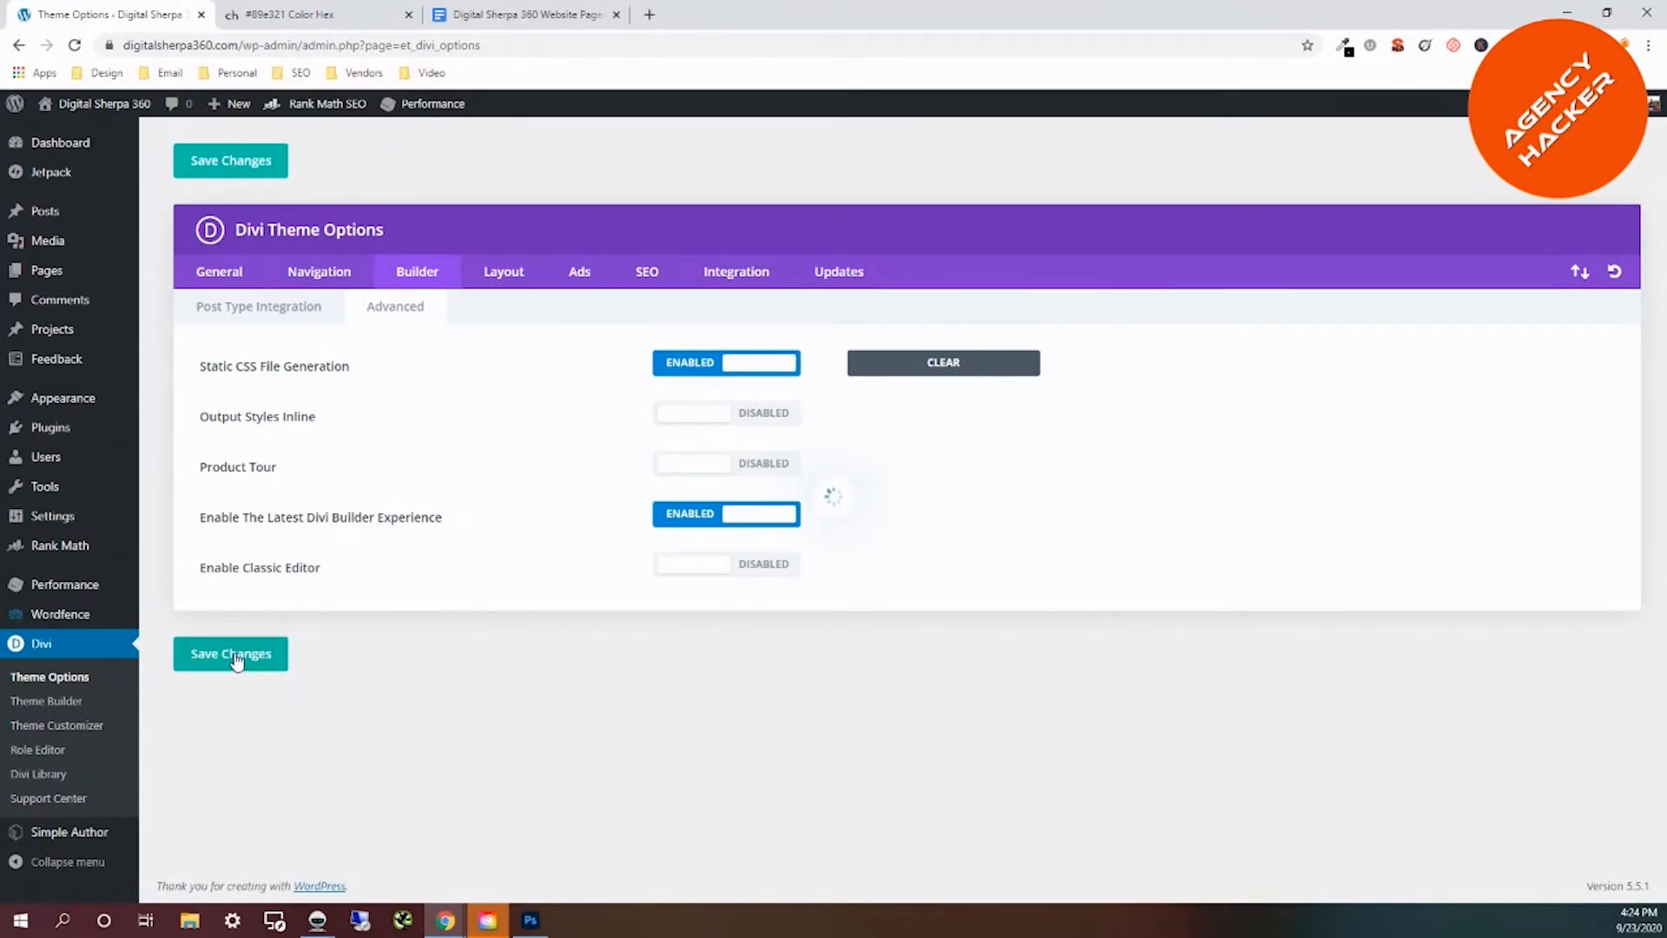
Remove Comments from the post info items of the single post layout and save the changes.
{"action": "left_click", "coordinate": [512, 283]}
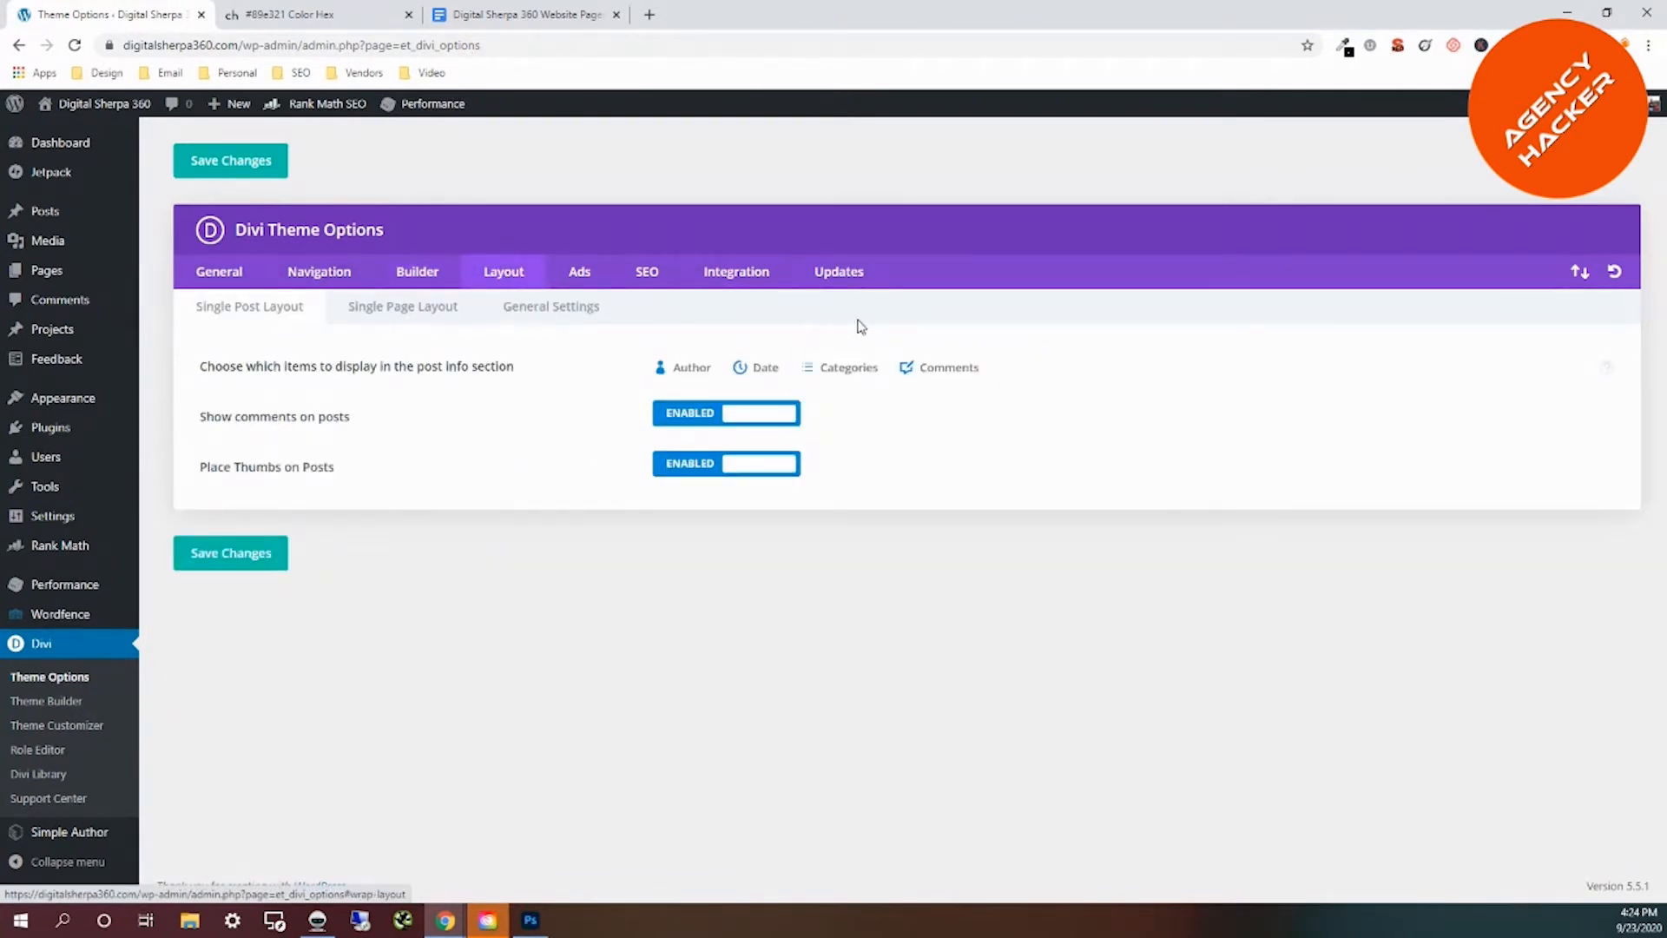
{"action": "left_click", "coordinate": [951, 370]}
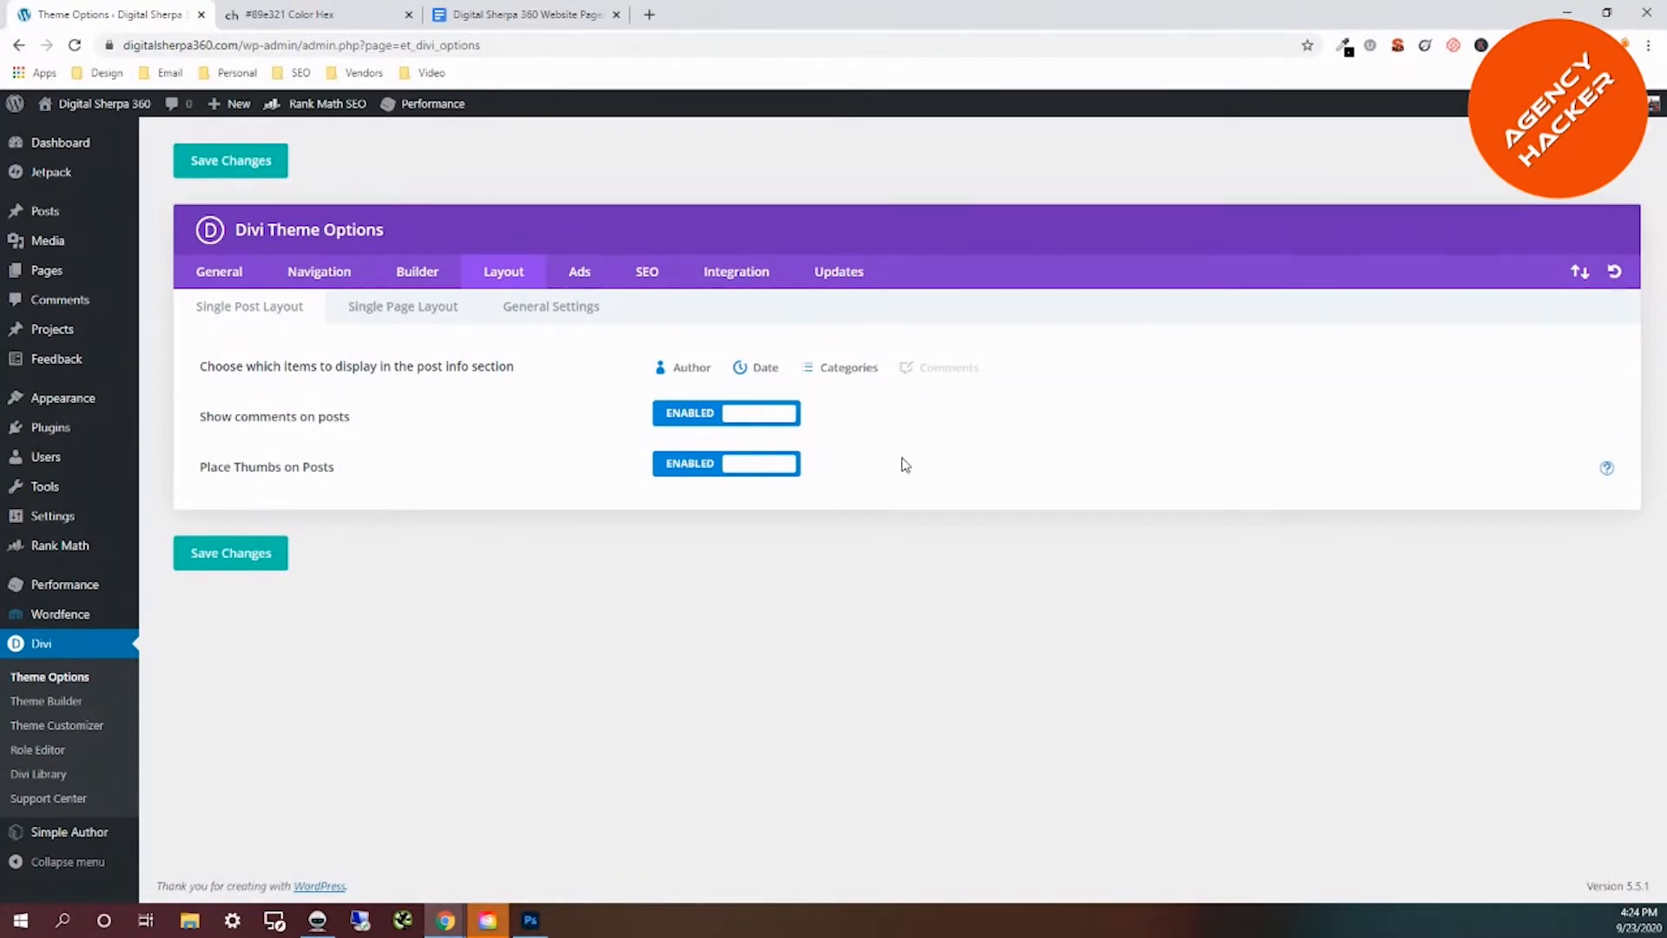
{"action": "left_click", "coordinate": [267, 555]}
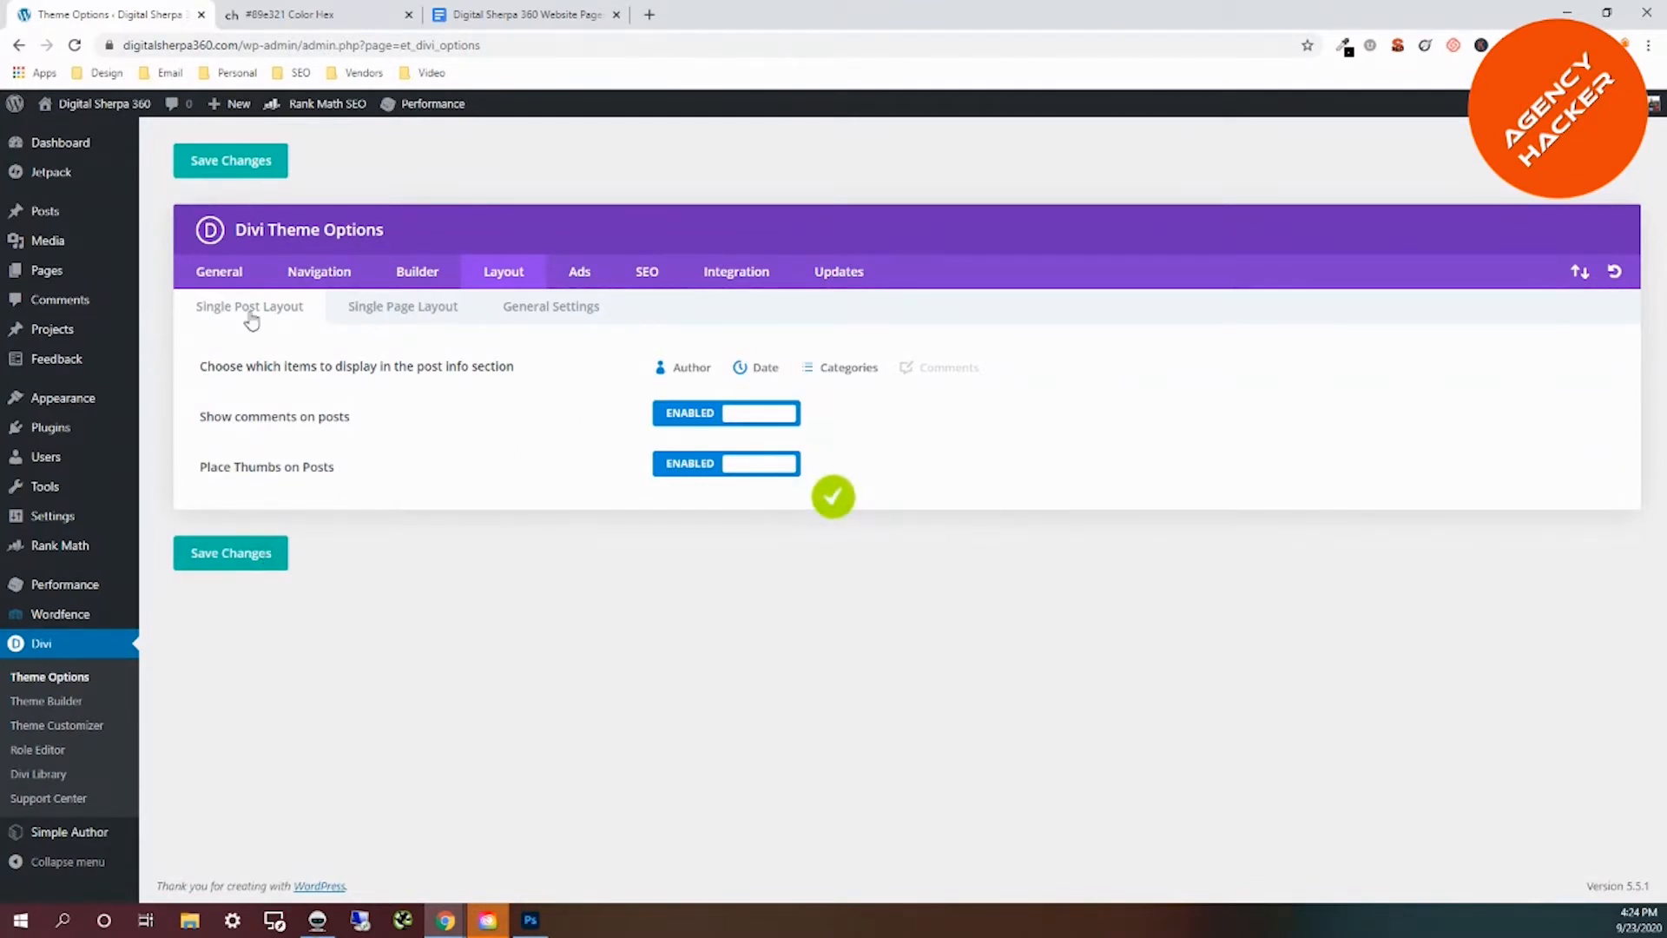
Review the single page and general layout options and open the WordPress theme customizer.
{"action": "left_click", "coordinate": [396, 310]}
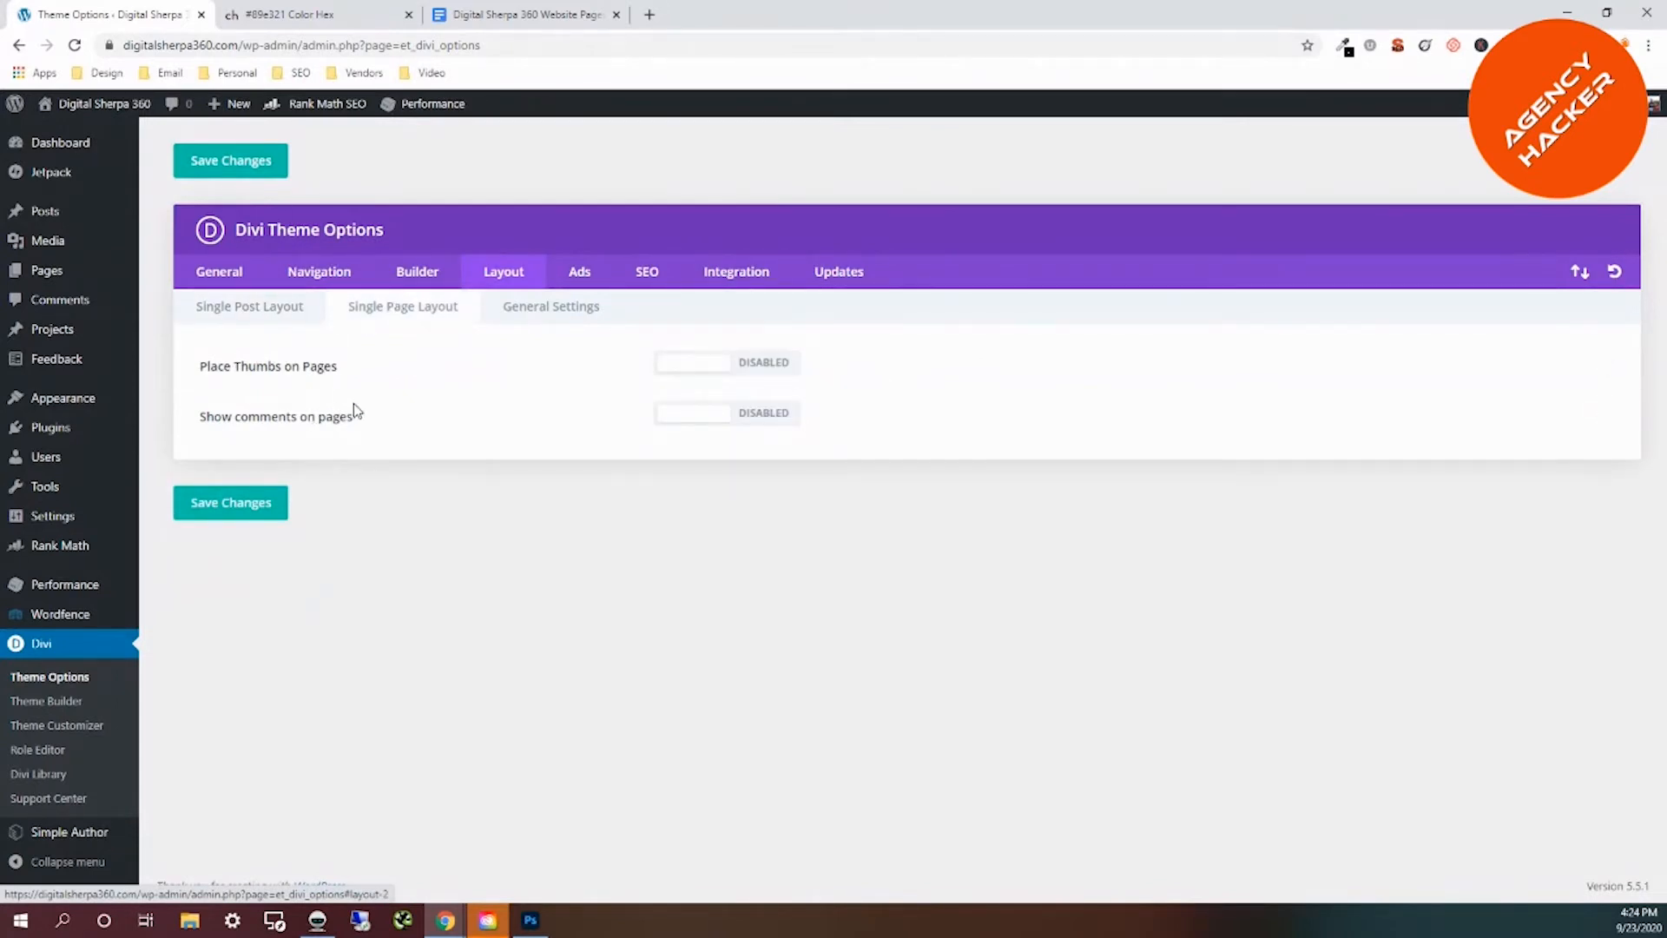
{"action": "left_click", "coordinate": [556, 314]}
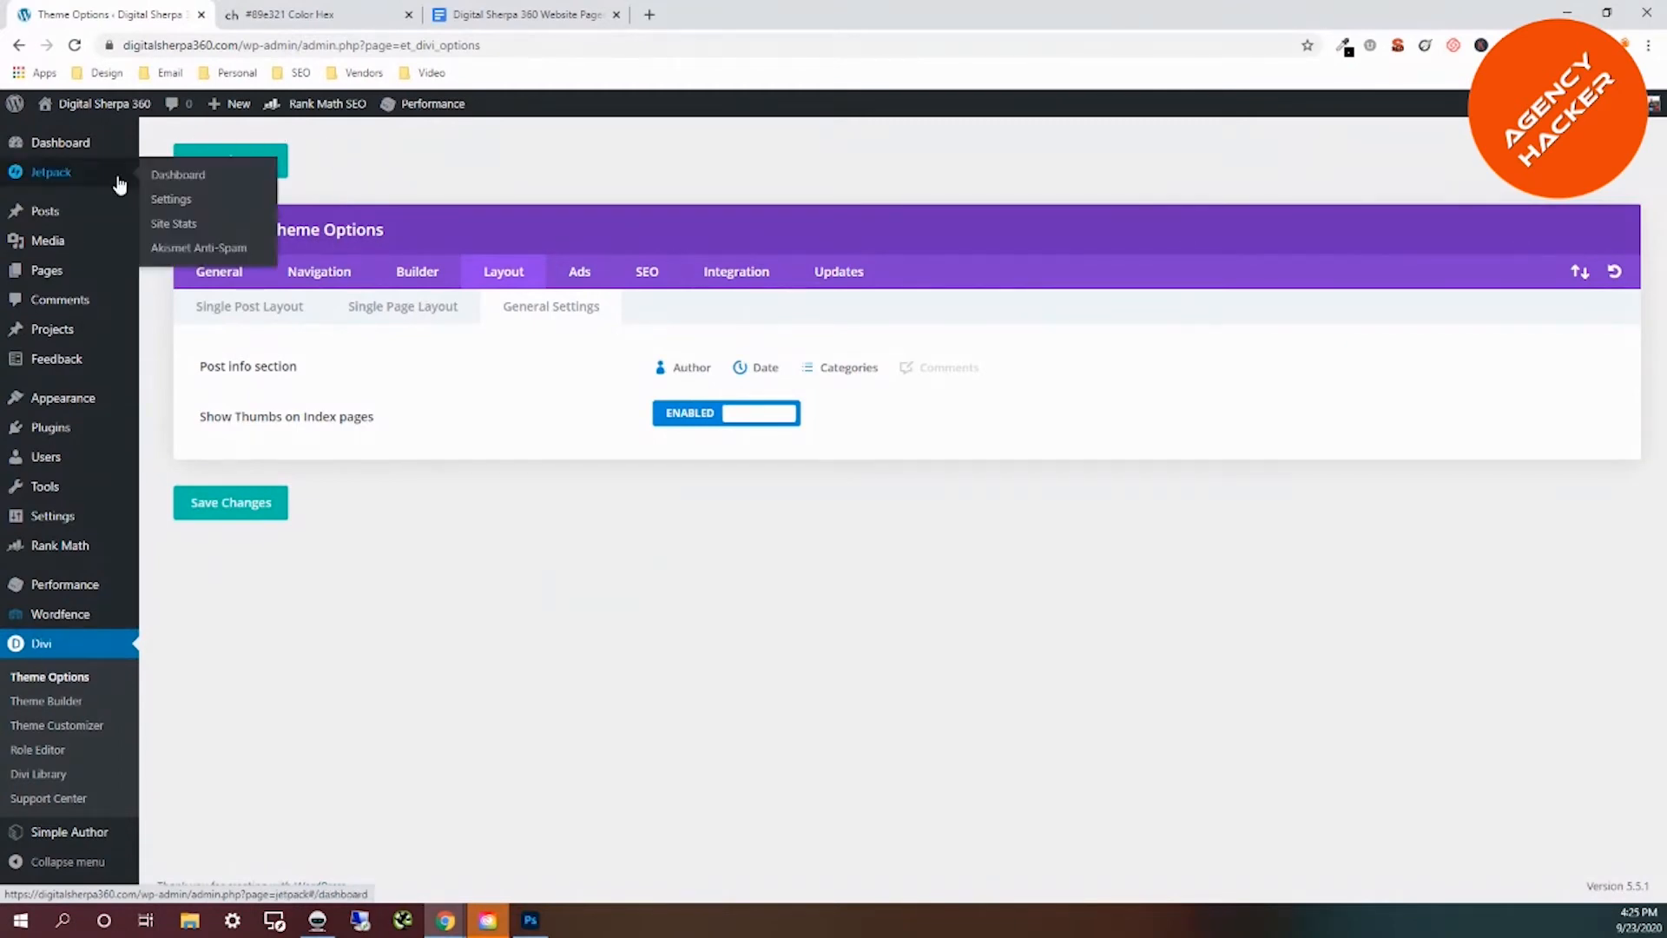
{"action": "mouse_move", "coordinate": [61, 406]}
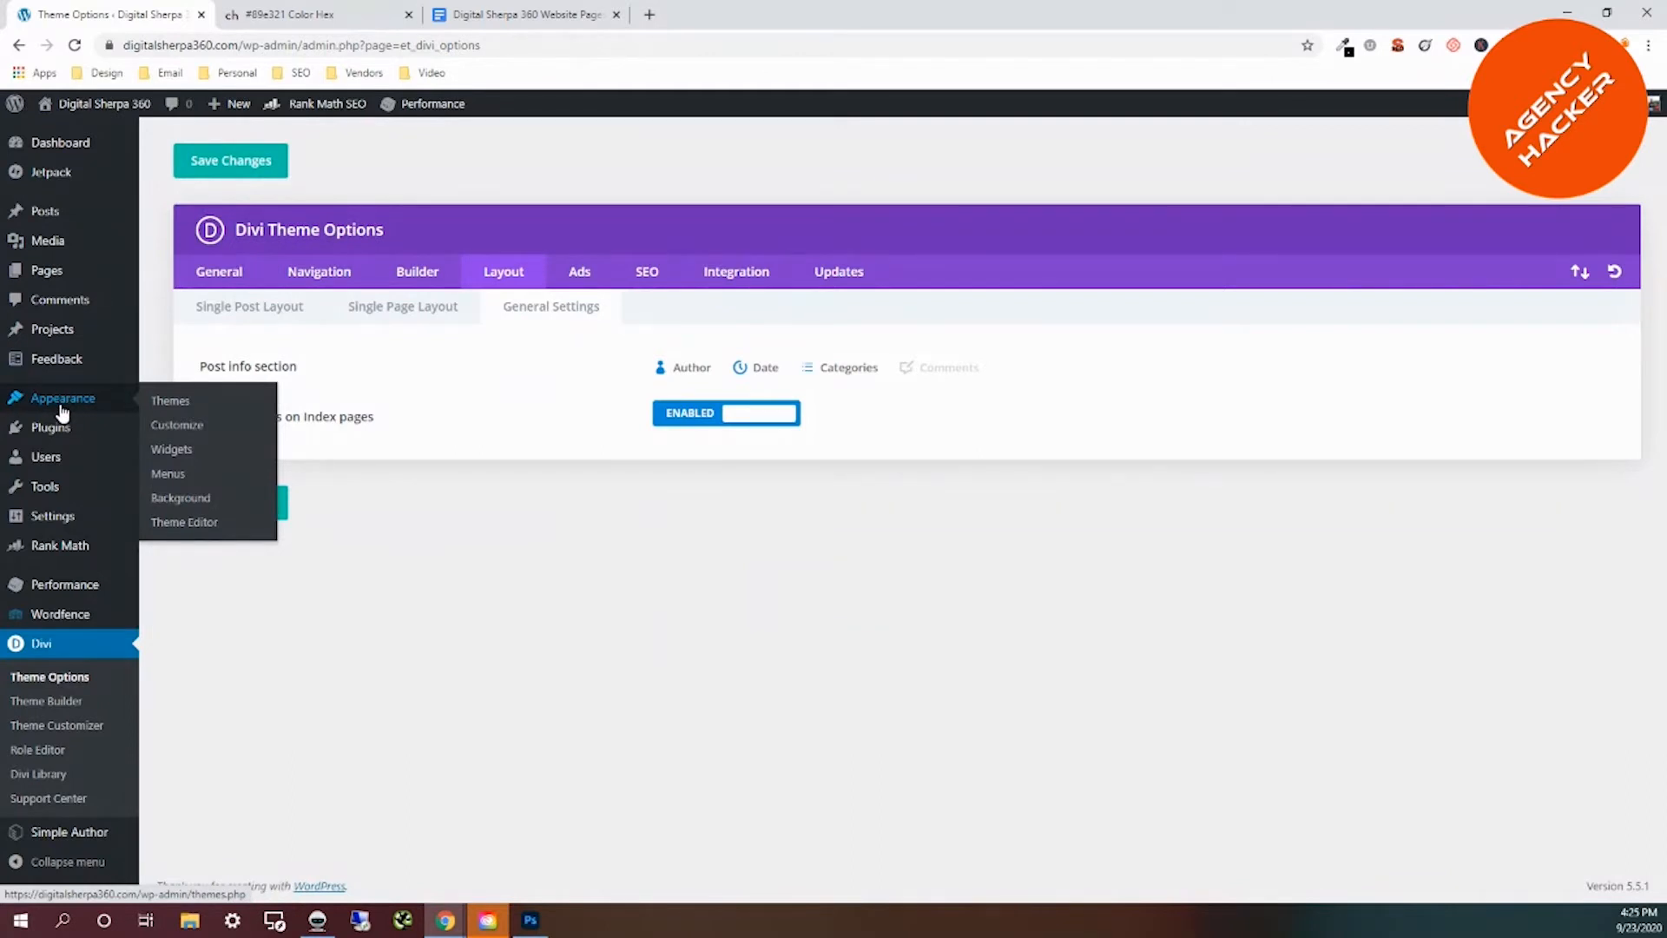
{"action": "left_click", "coordinate": [171, 431]}
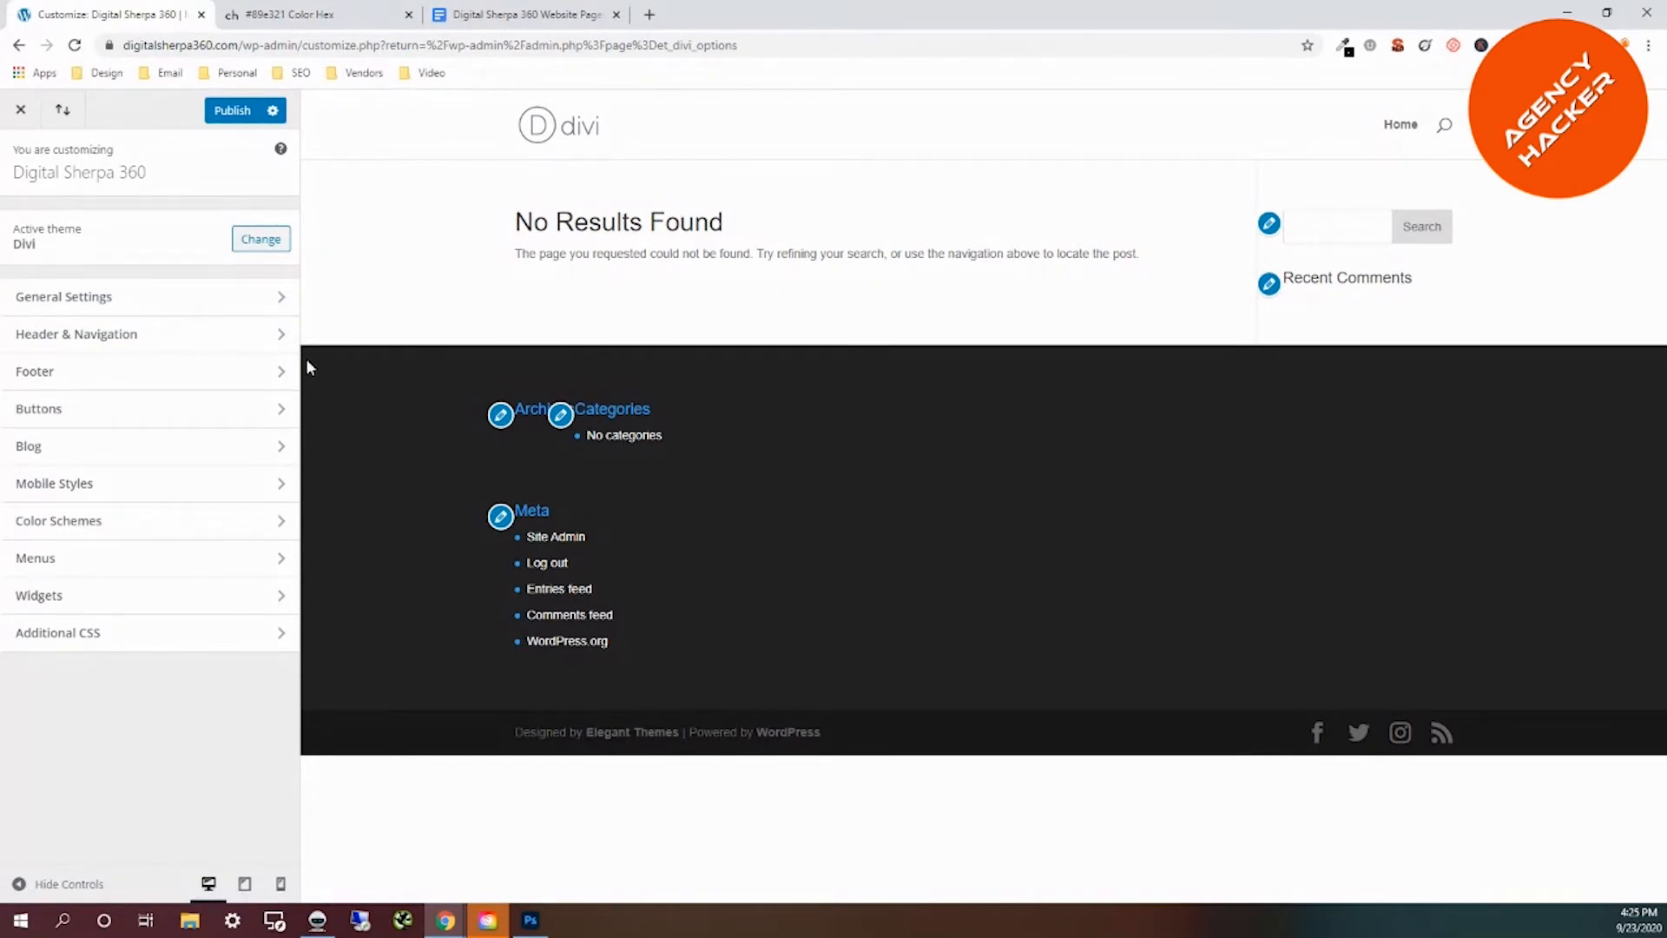
Review the site title, tagline and site icon settings under Site Identity in the customizer's general settings.
{"action": "left_click", "coordinate": [177, 300]}
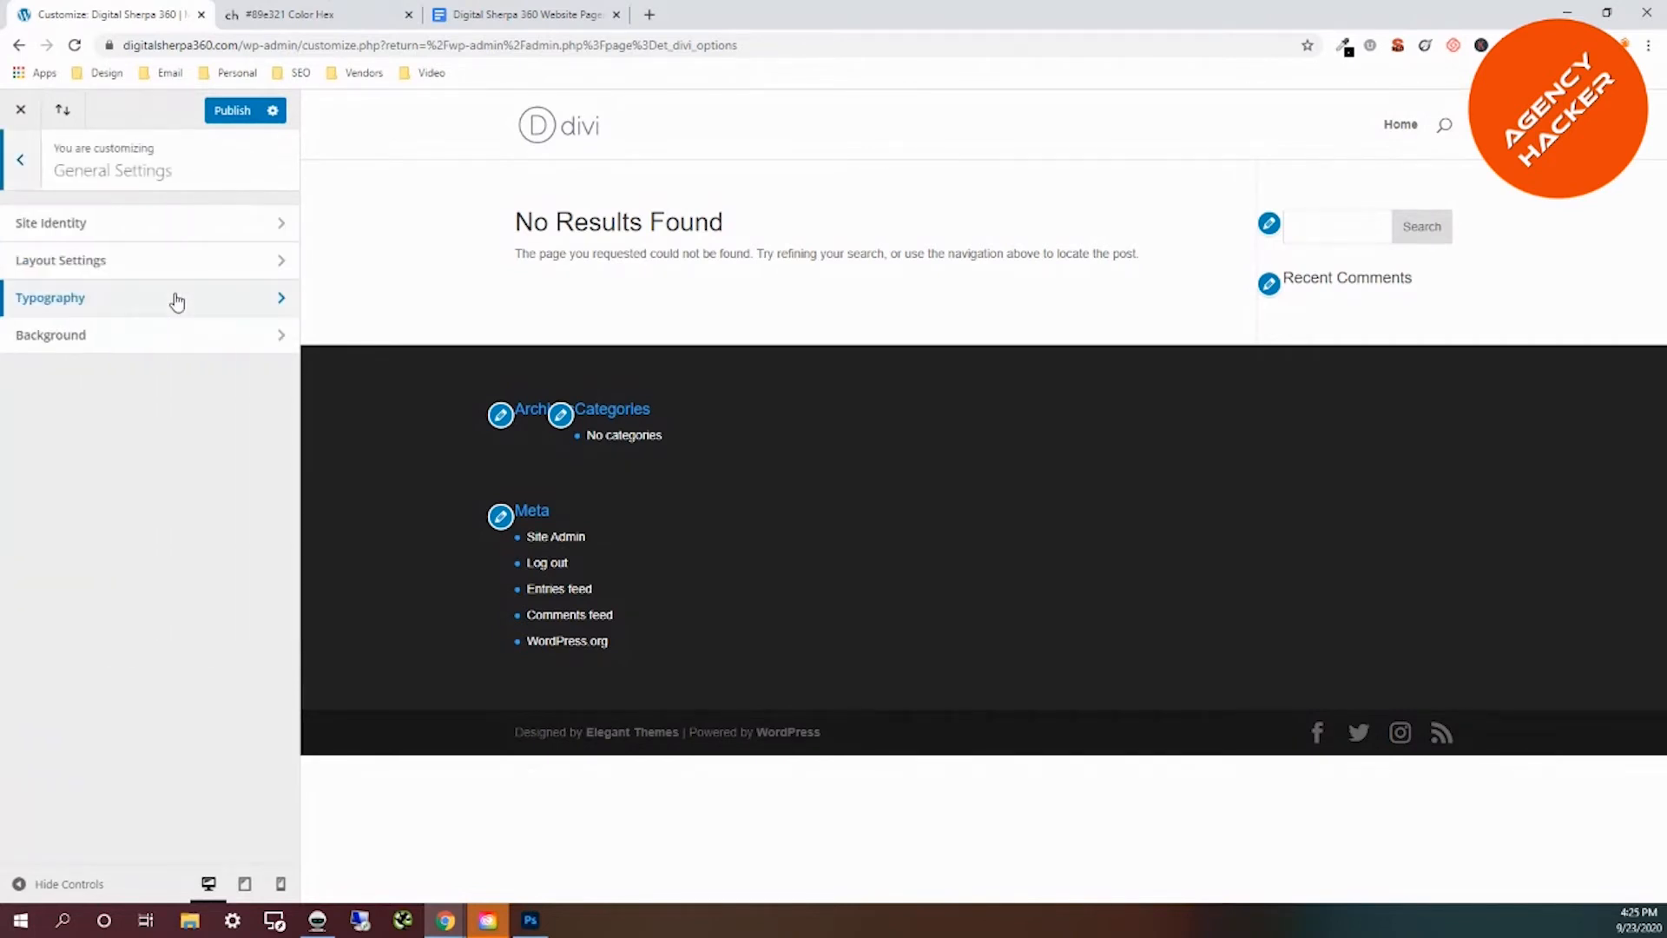
{"action": "left_click", "coordinate": [160, 226]}
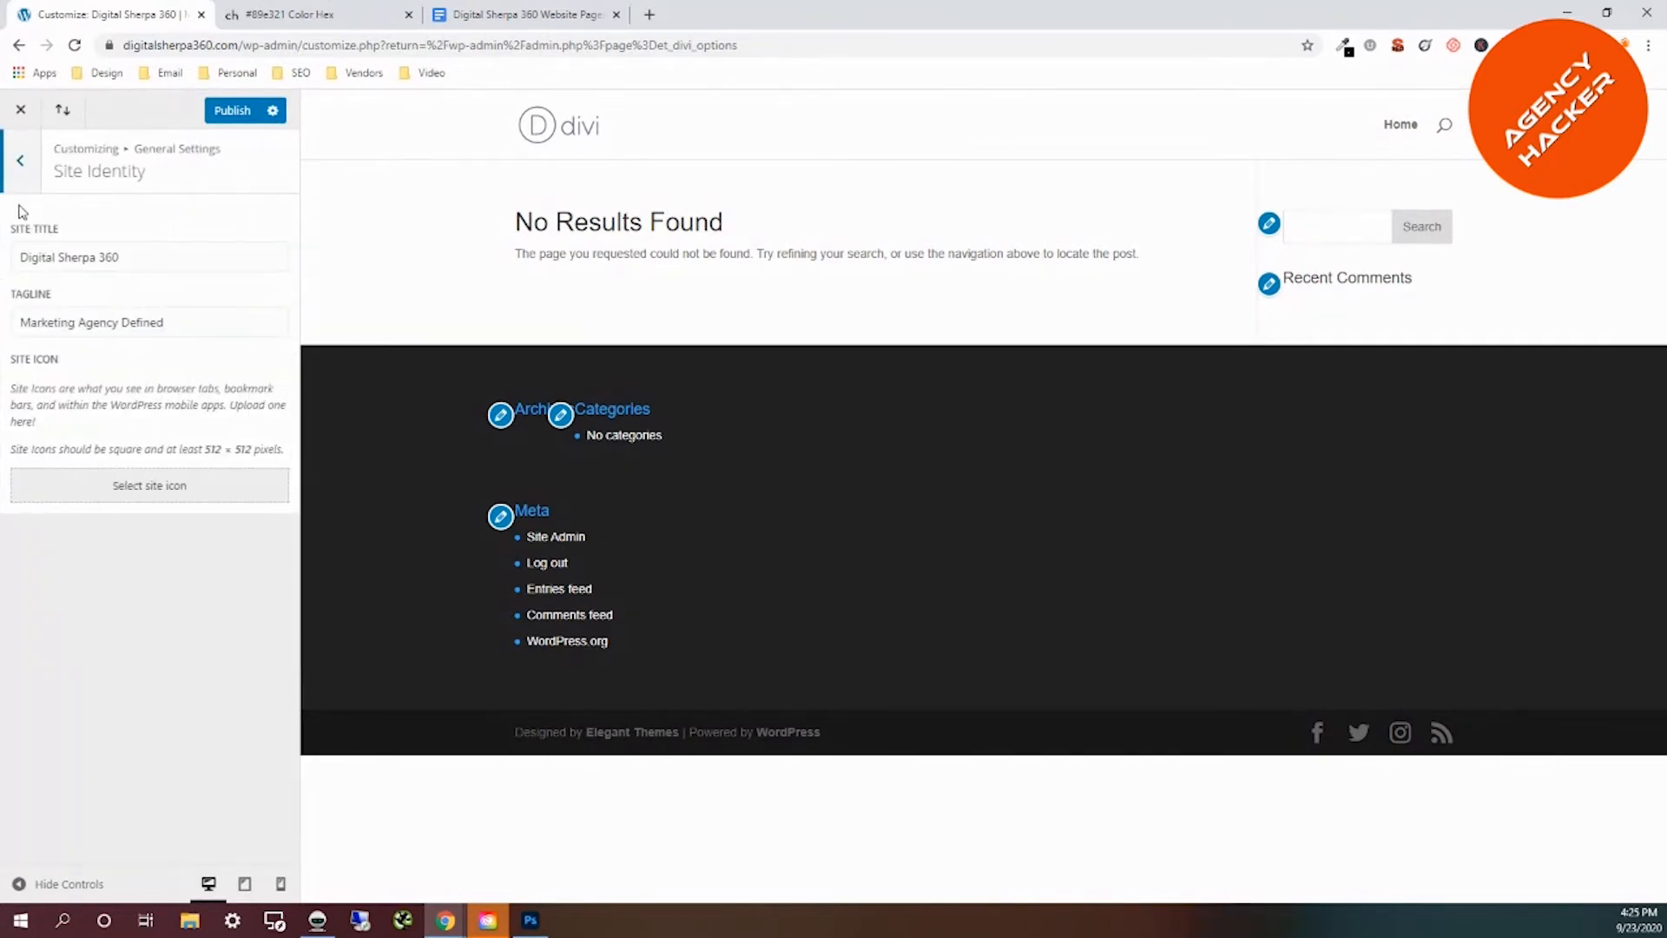
{"action": "left_click", "coordinate": [20, 160]}
{"action": "left_click", "coordinate": [20, 160]}
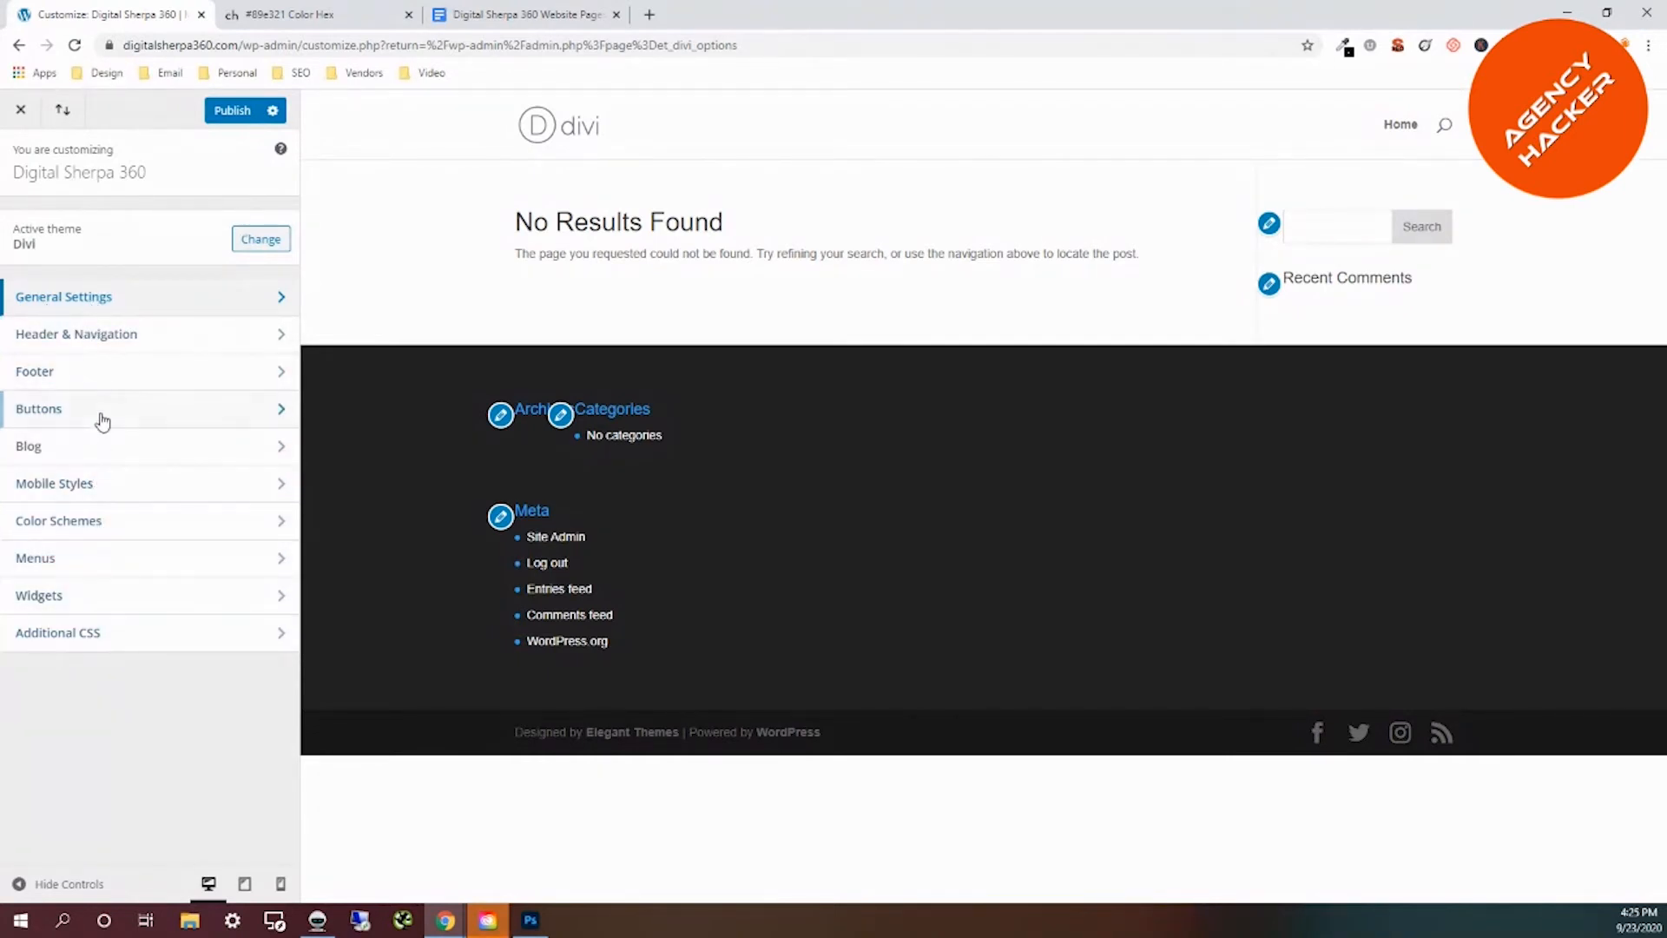
{"action": "left_click", "coordinate": [131, 304]}
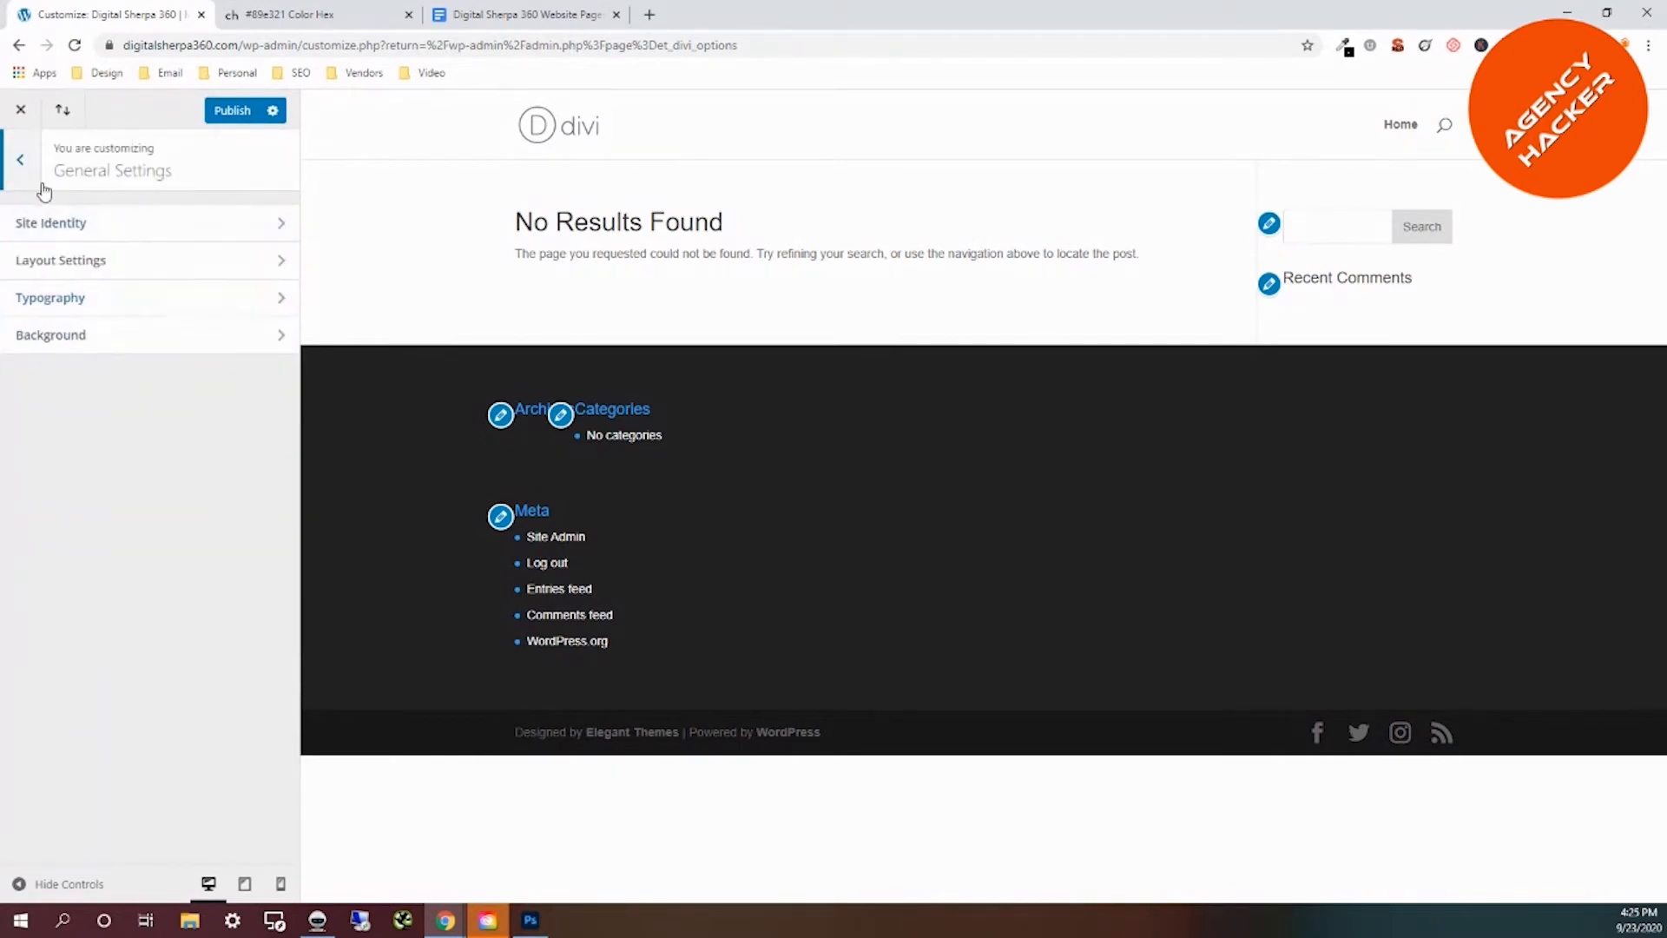
{"action": "left_click", "coordinate": [105, 220]}
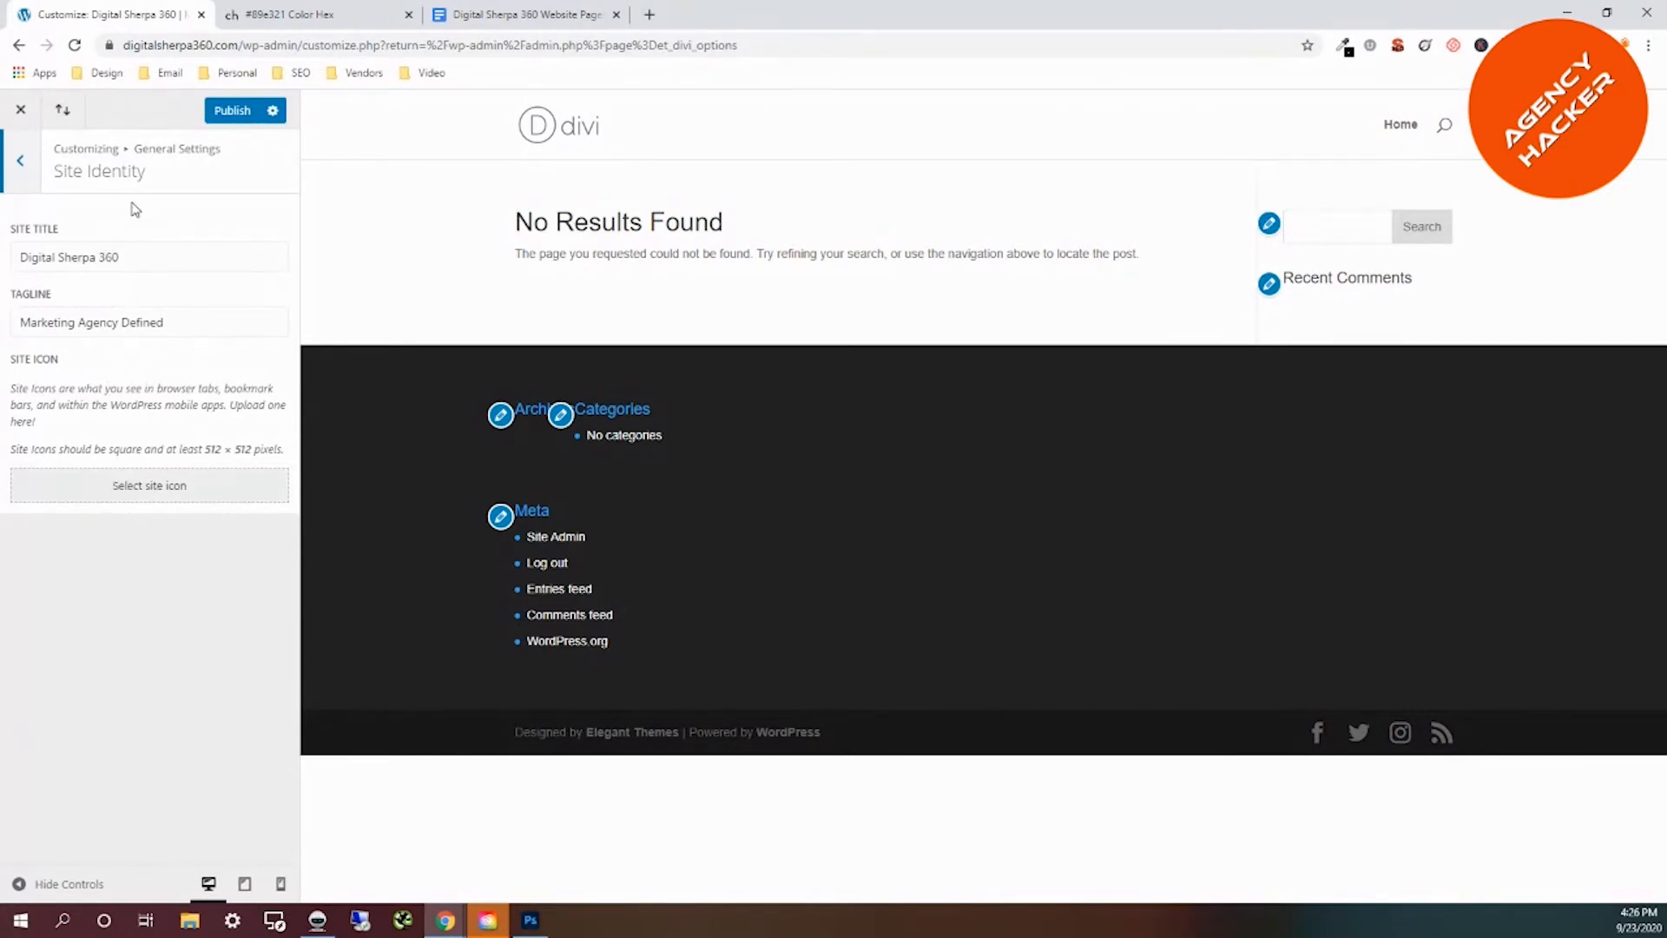
{"action": "left_click", "coordinate": [17, 161]}
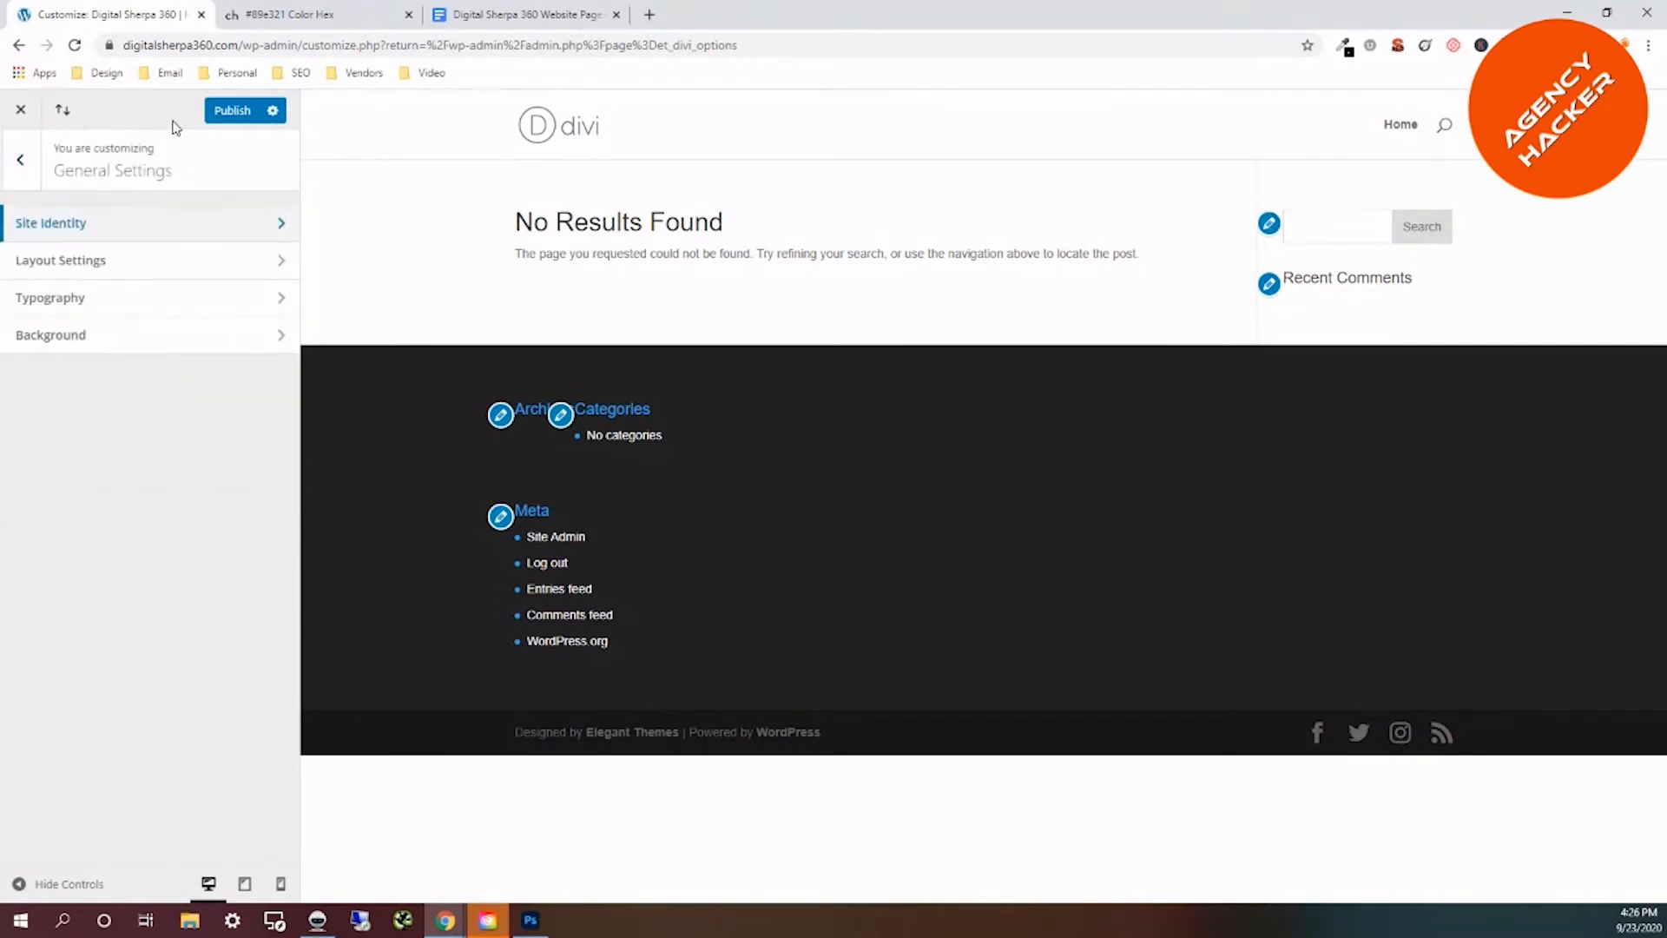
Set the website content width to 1920 and the website gutter width to 2 in the general layout settings.
{"action": "left_click", "coordinate": [155, 271]}
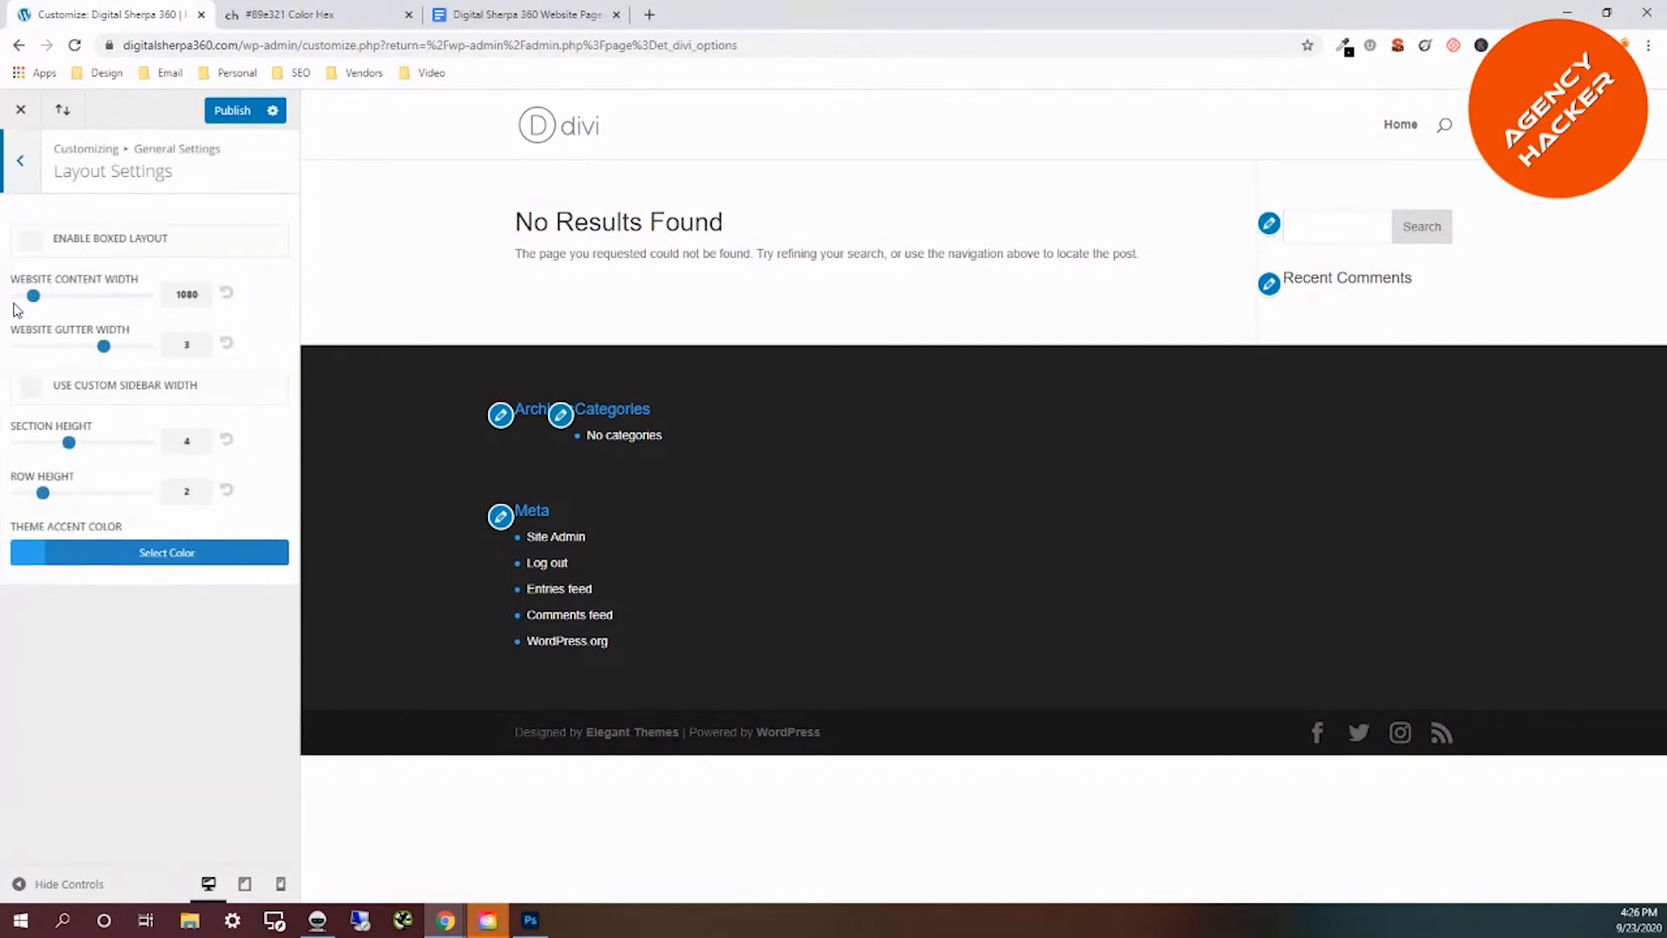
{"action": "left_click_drag", "start_coordinate": [36, 298], "coordinate": [149, 302]}
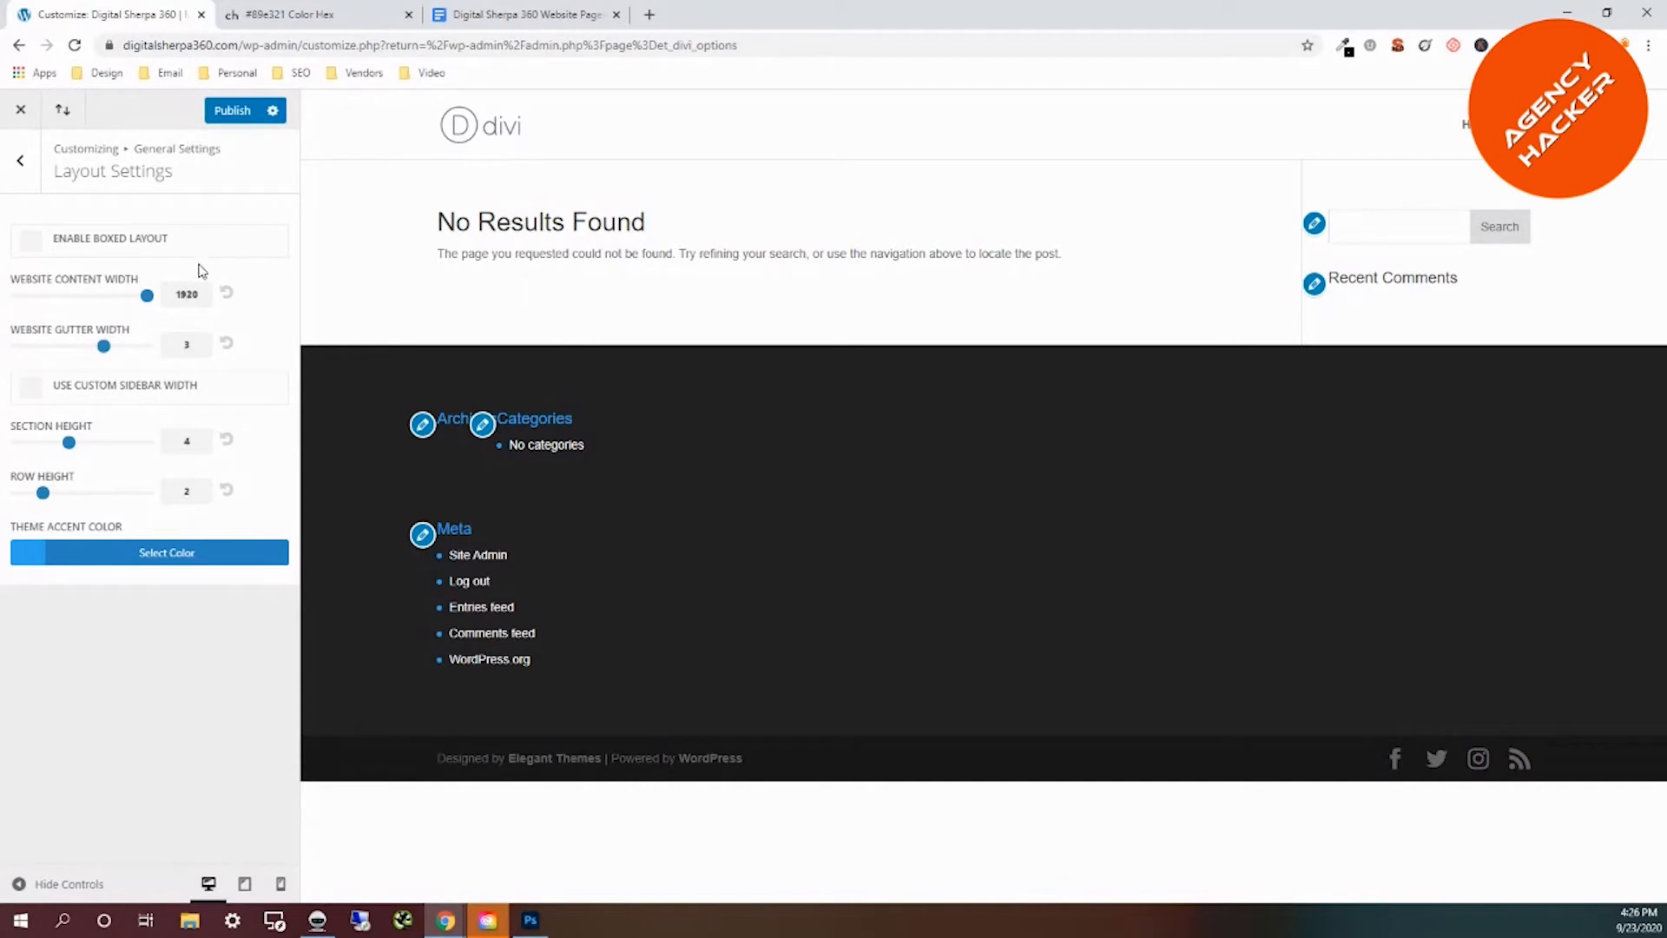
{"action": "mouse_move", "coordinate": [104, 349]}
{"action": "left_mouse_down"}
{"action": "mouse_move", "coordinate": [65, 358]}
{"action": "mouse_move", "coordinate": [105, 364]}
{"action": "mouse_move", "coordinate": [72, 357]}
{"action": "left_mouse_up"}
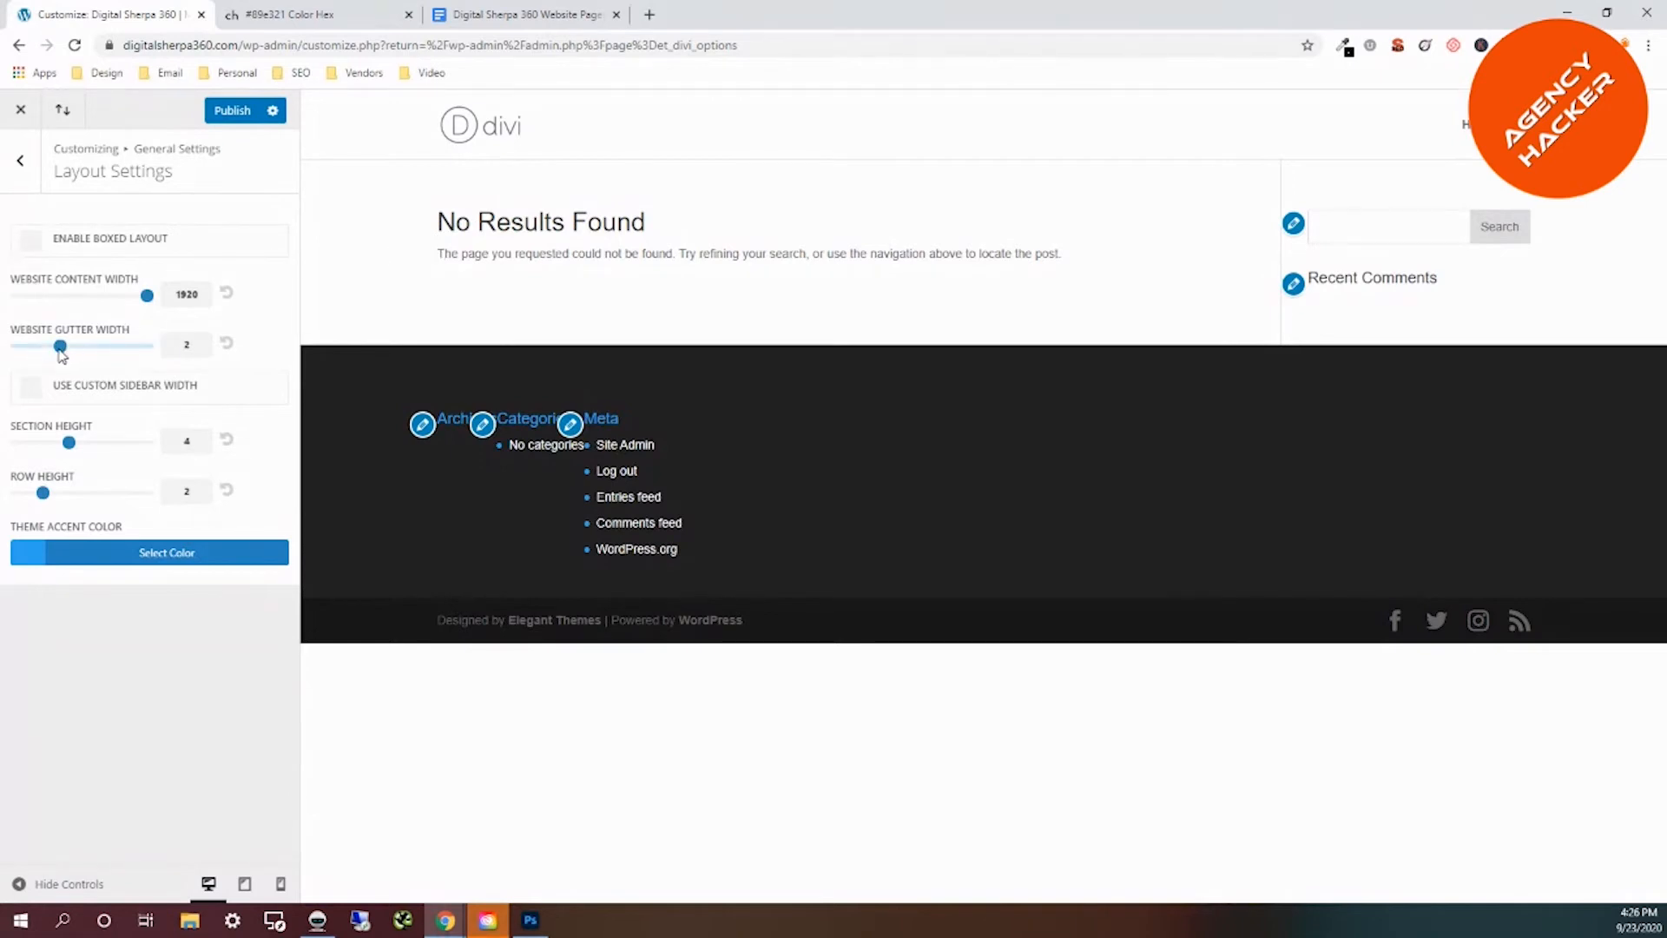
{"action": "mouse_move", "coordinate": [46, 356]}
{"action": "left_mouse_down"}
{"action": "mouse_move", "coordinate": [21, 357]}
{"action": "mouse_move", "coordinate": [45, 362]}
{"action": "left_mouse_up"}
Set the theme accent color to the purple #7b21e3 and publish the layout settings.
{"action": "left_click", "coordinate": [29, 557]}
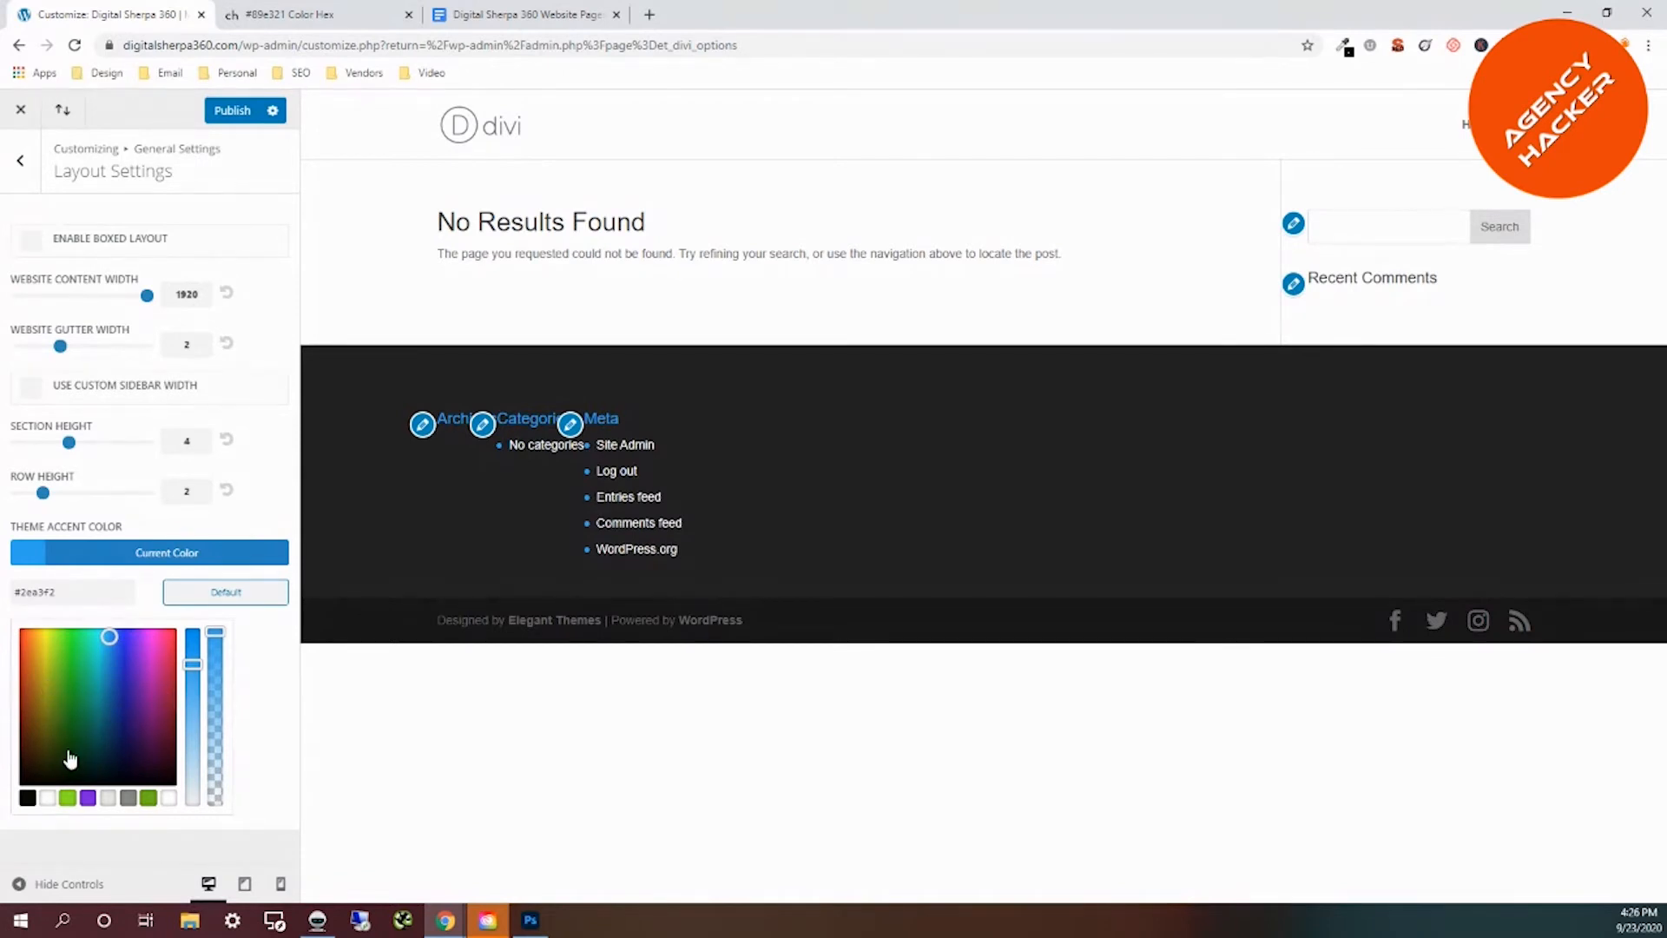
{"action": "left_click", "coordinate": [88, 797]}
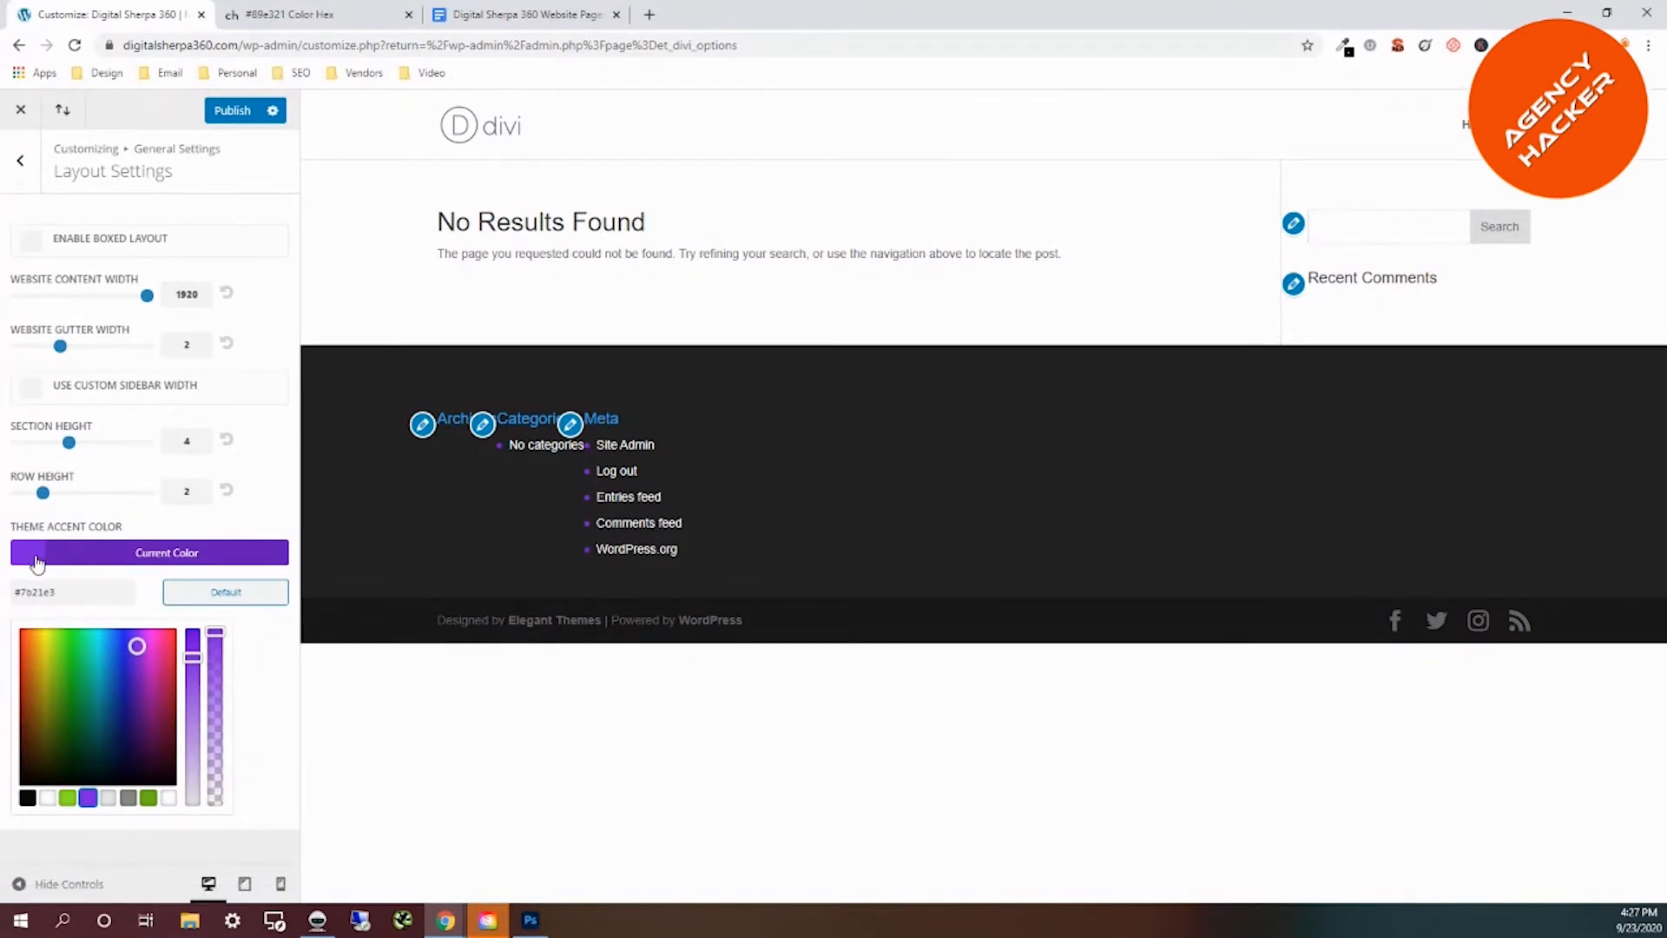
{"action": "left_click", "coordinate": [232, 110]}
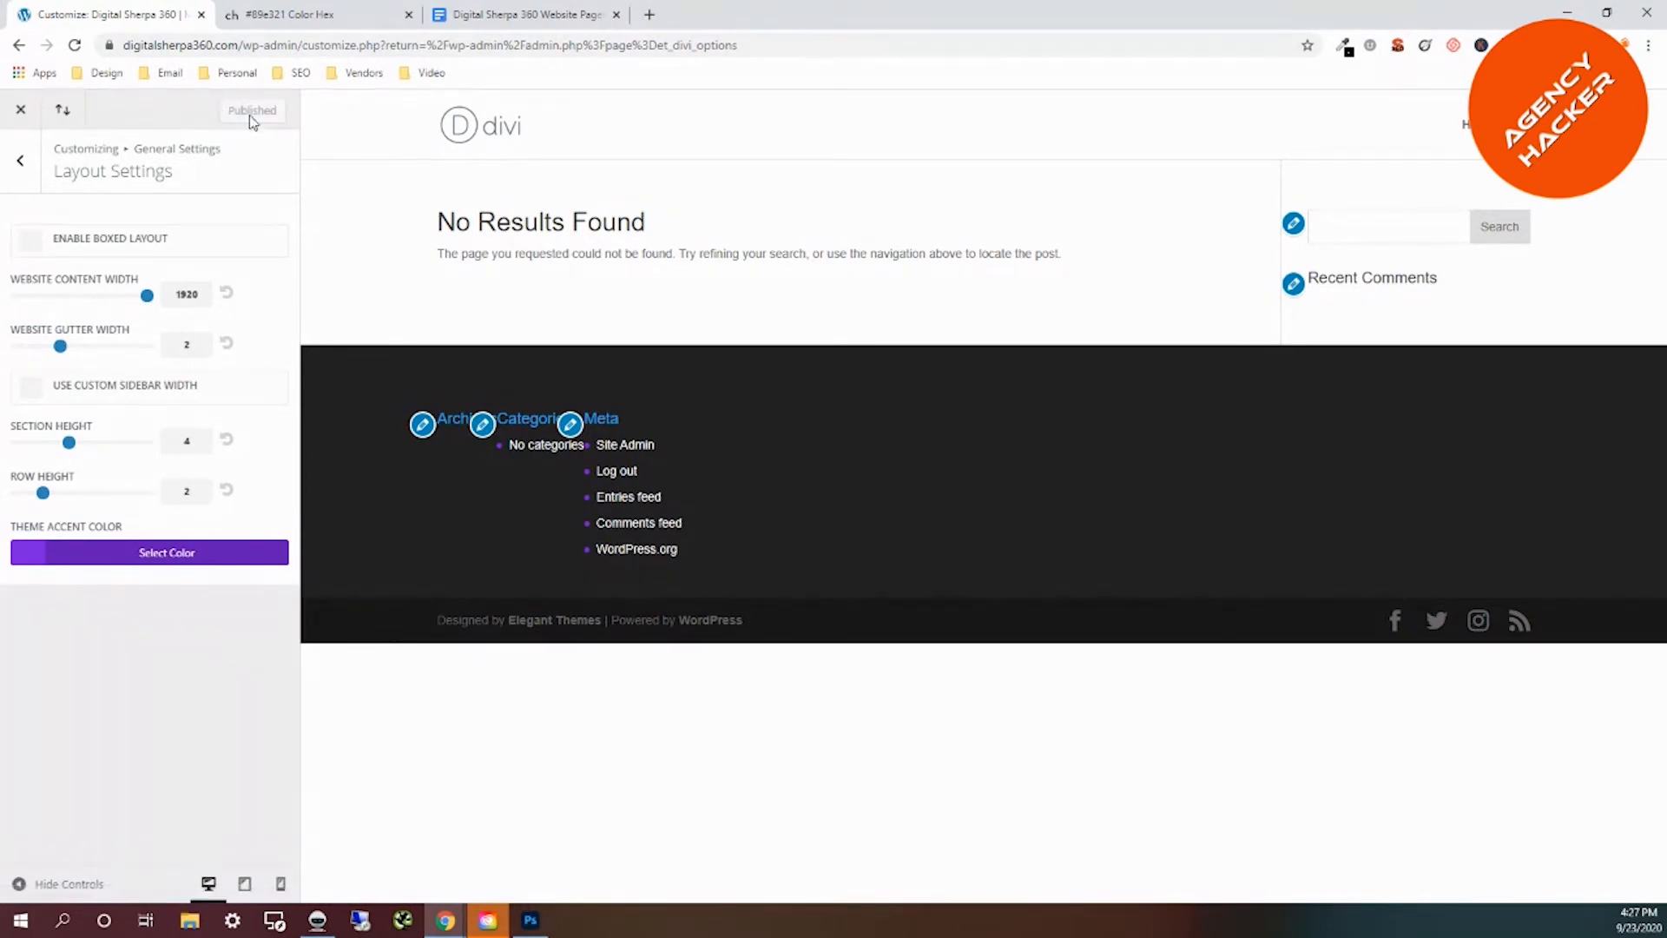
Set the body text size to 16 and the header text size to 32 in the general Typography settings.
{"action": "left_click", "coordinate": [22, 165]}
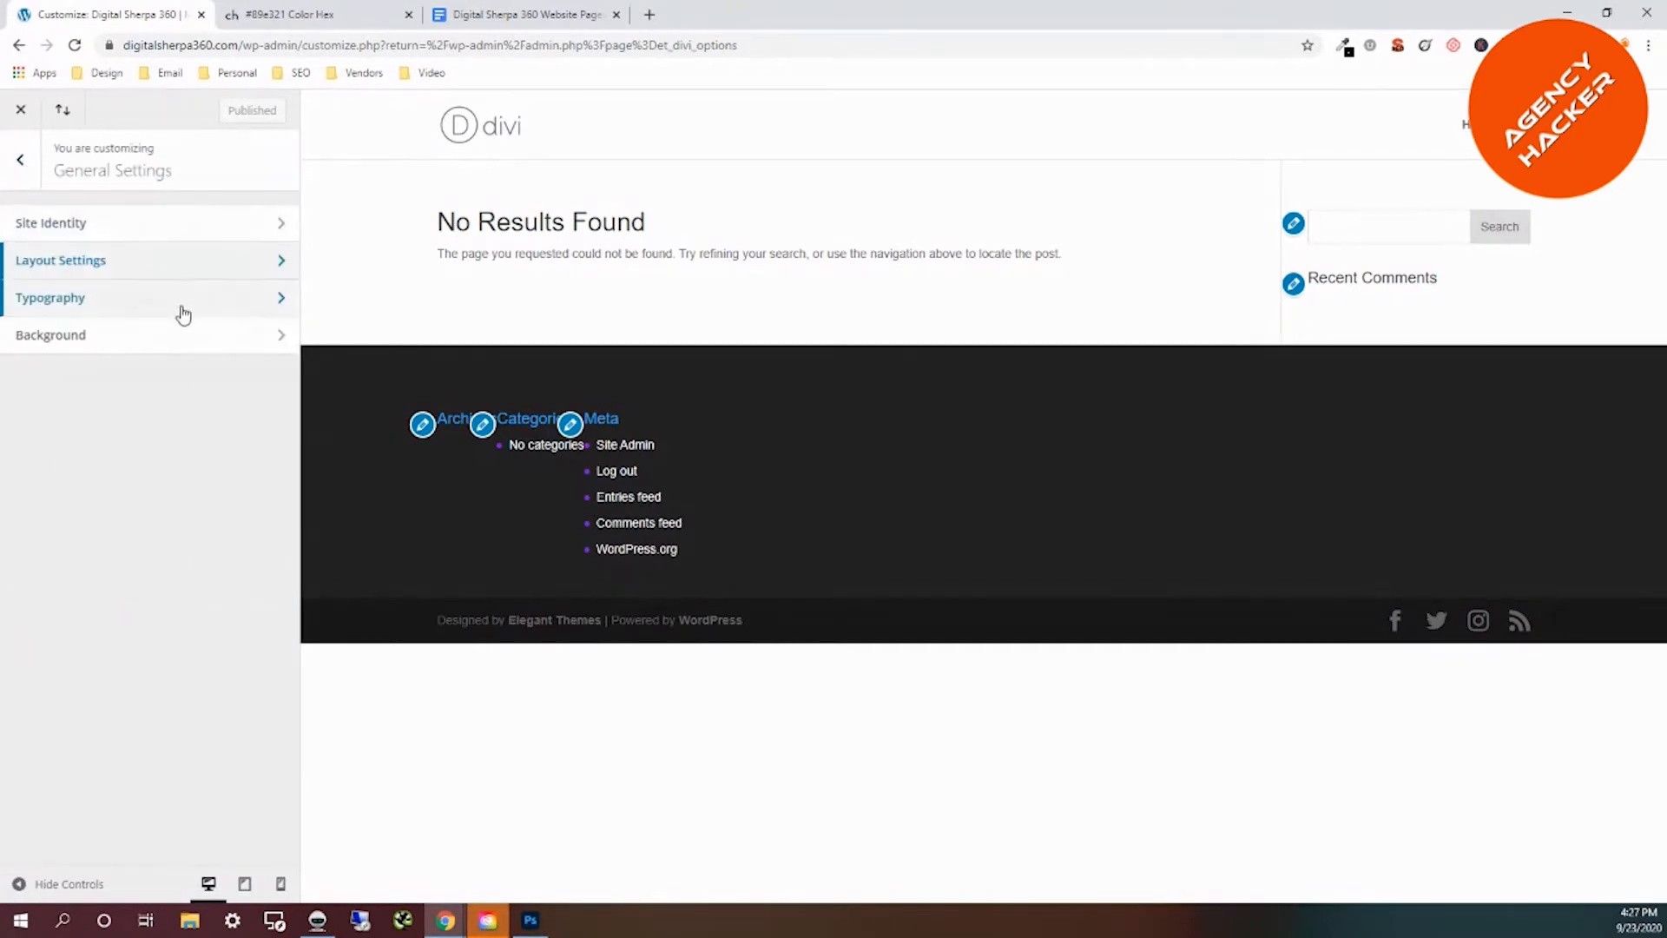
{"action": "left_click", "coordinate": [184, 314]}
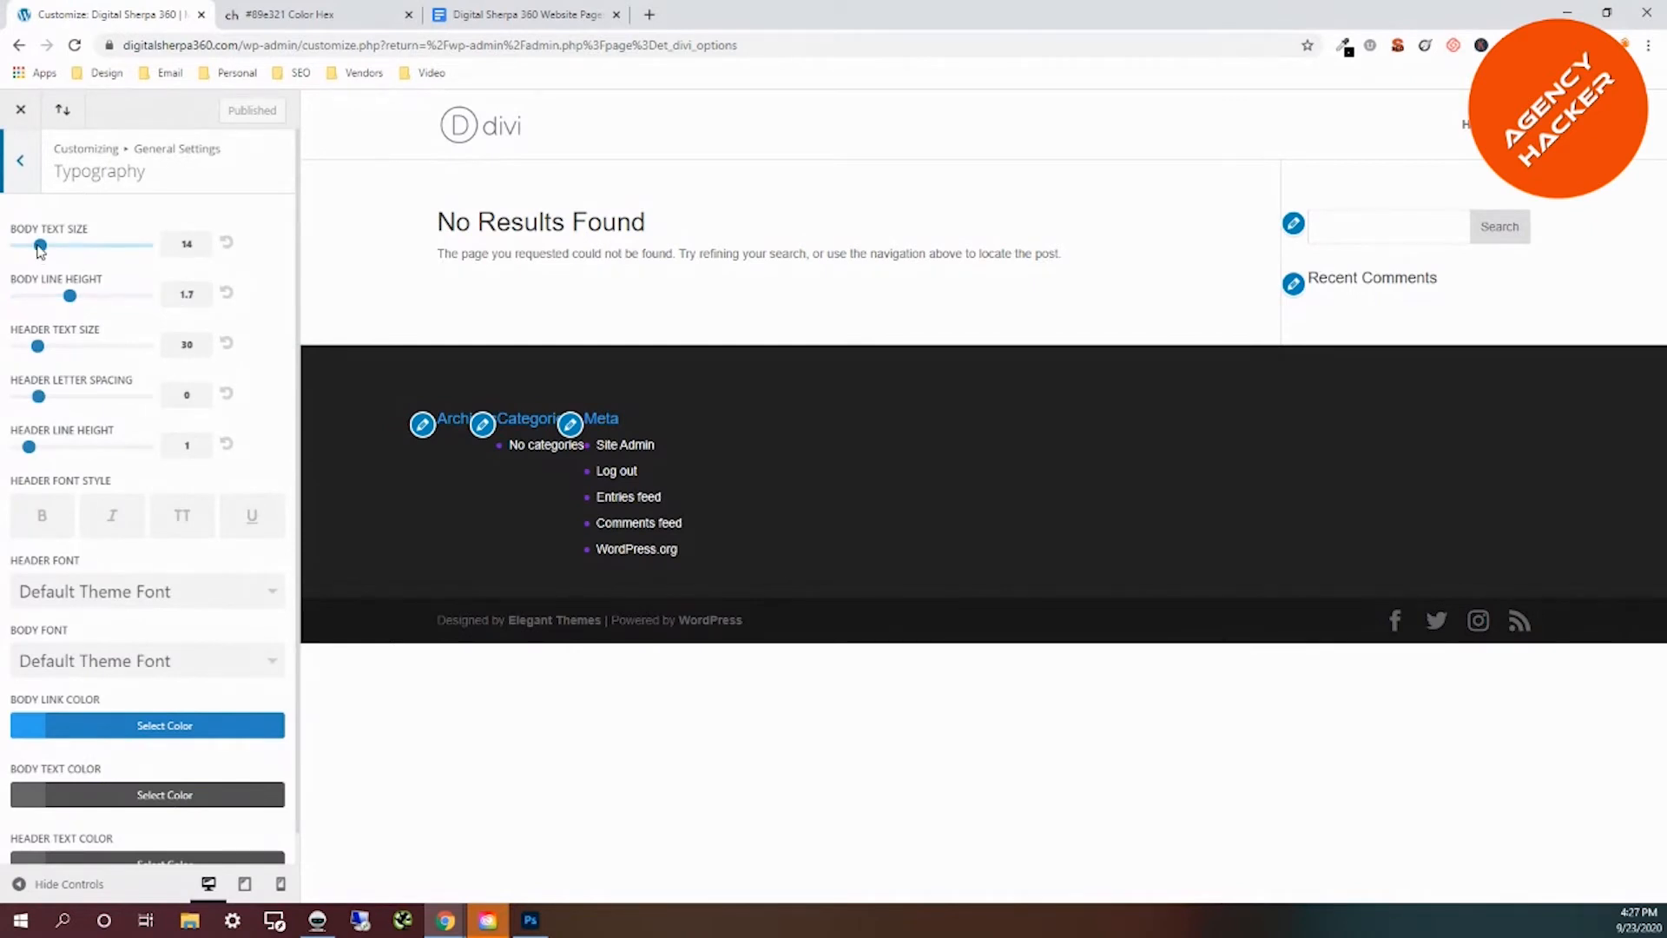
{"action": "left_click_drag", "start_coordinate": [45, 251], "coordinate": [54, 251]}
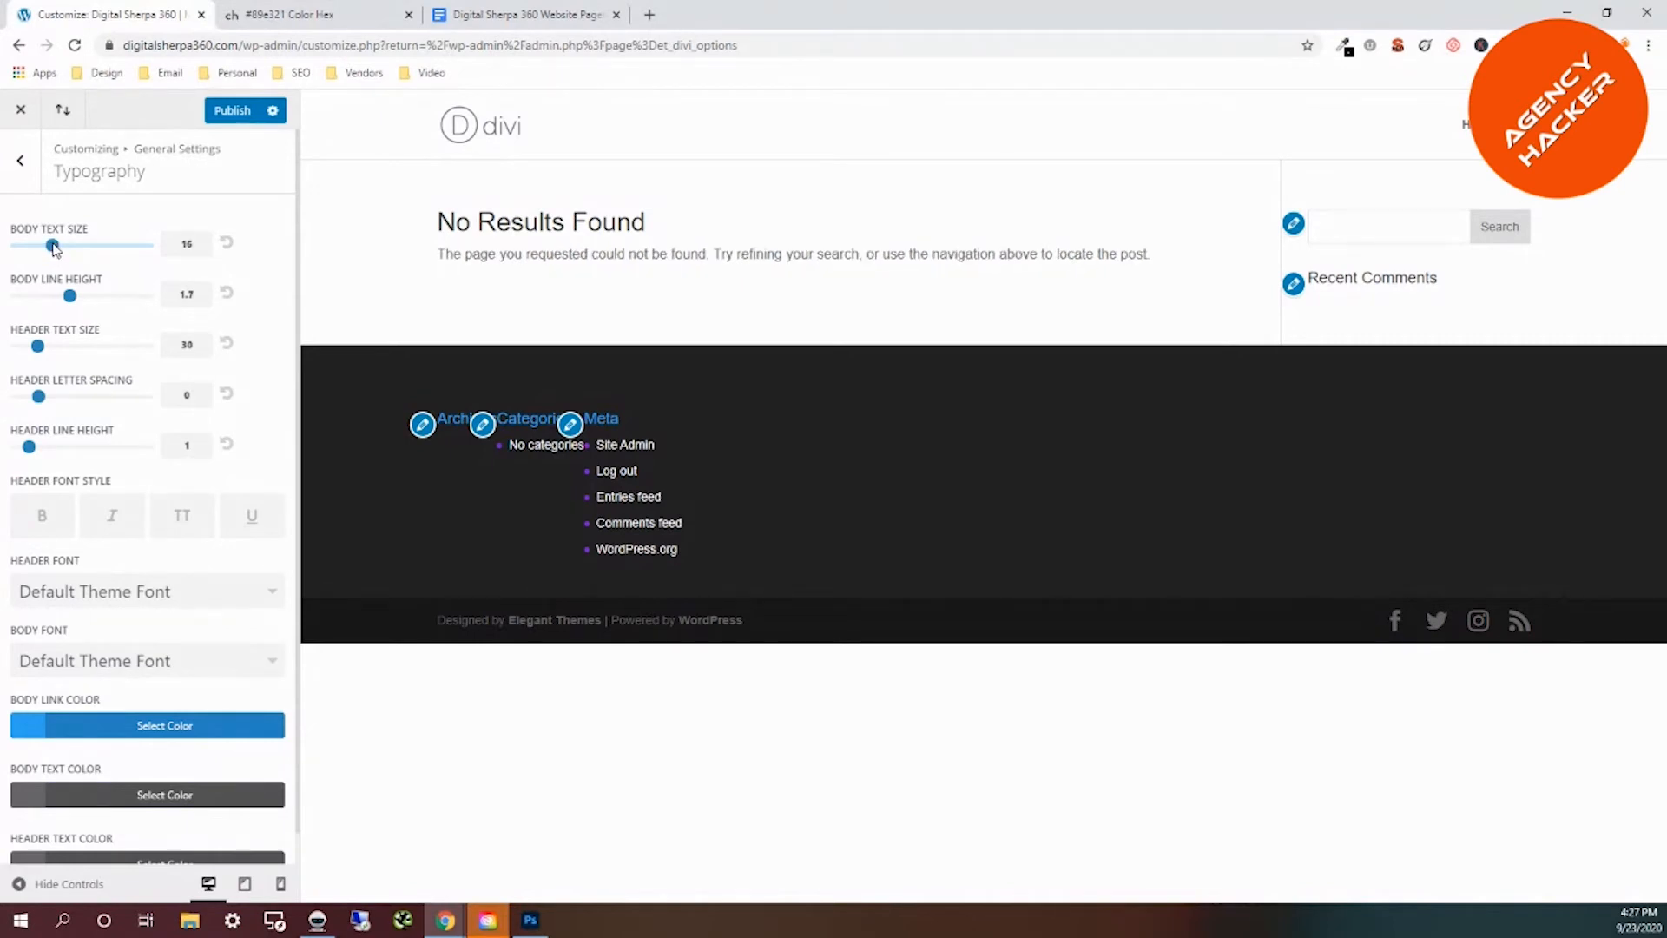
{"action": "left_click_drag", "start_coordinate": [53, 249], "coordinate": [217, 268]}
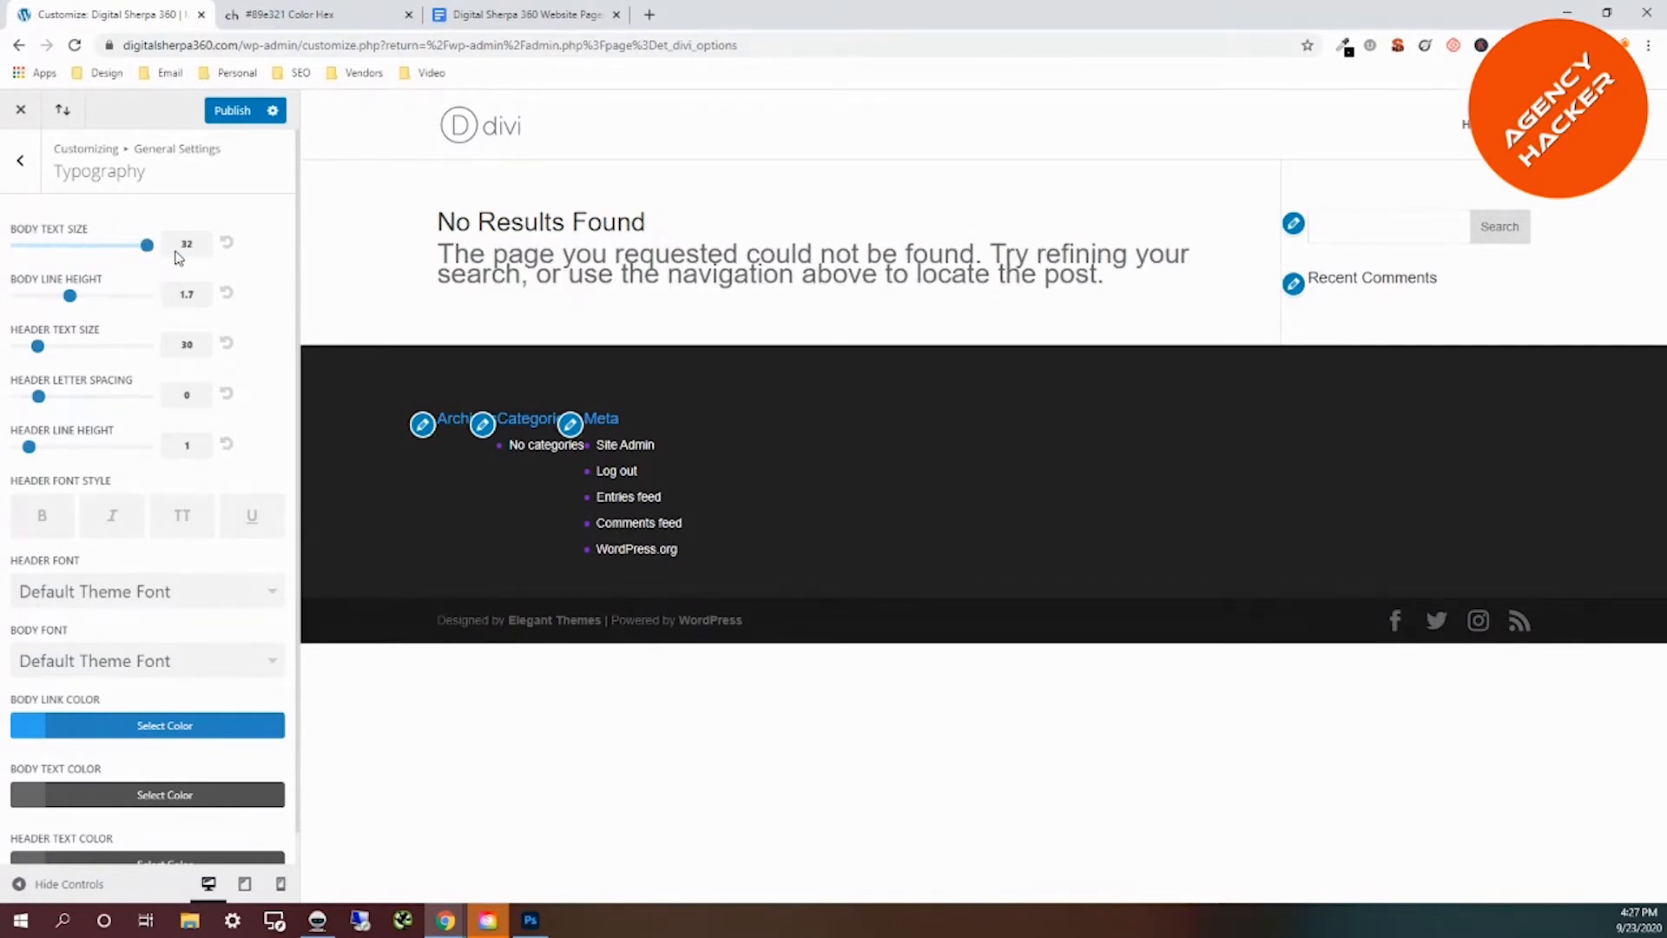
{"action": "left_click_drag", "start_coordinate": [155, 248], "coordinate": [54, 250]}
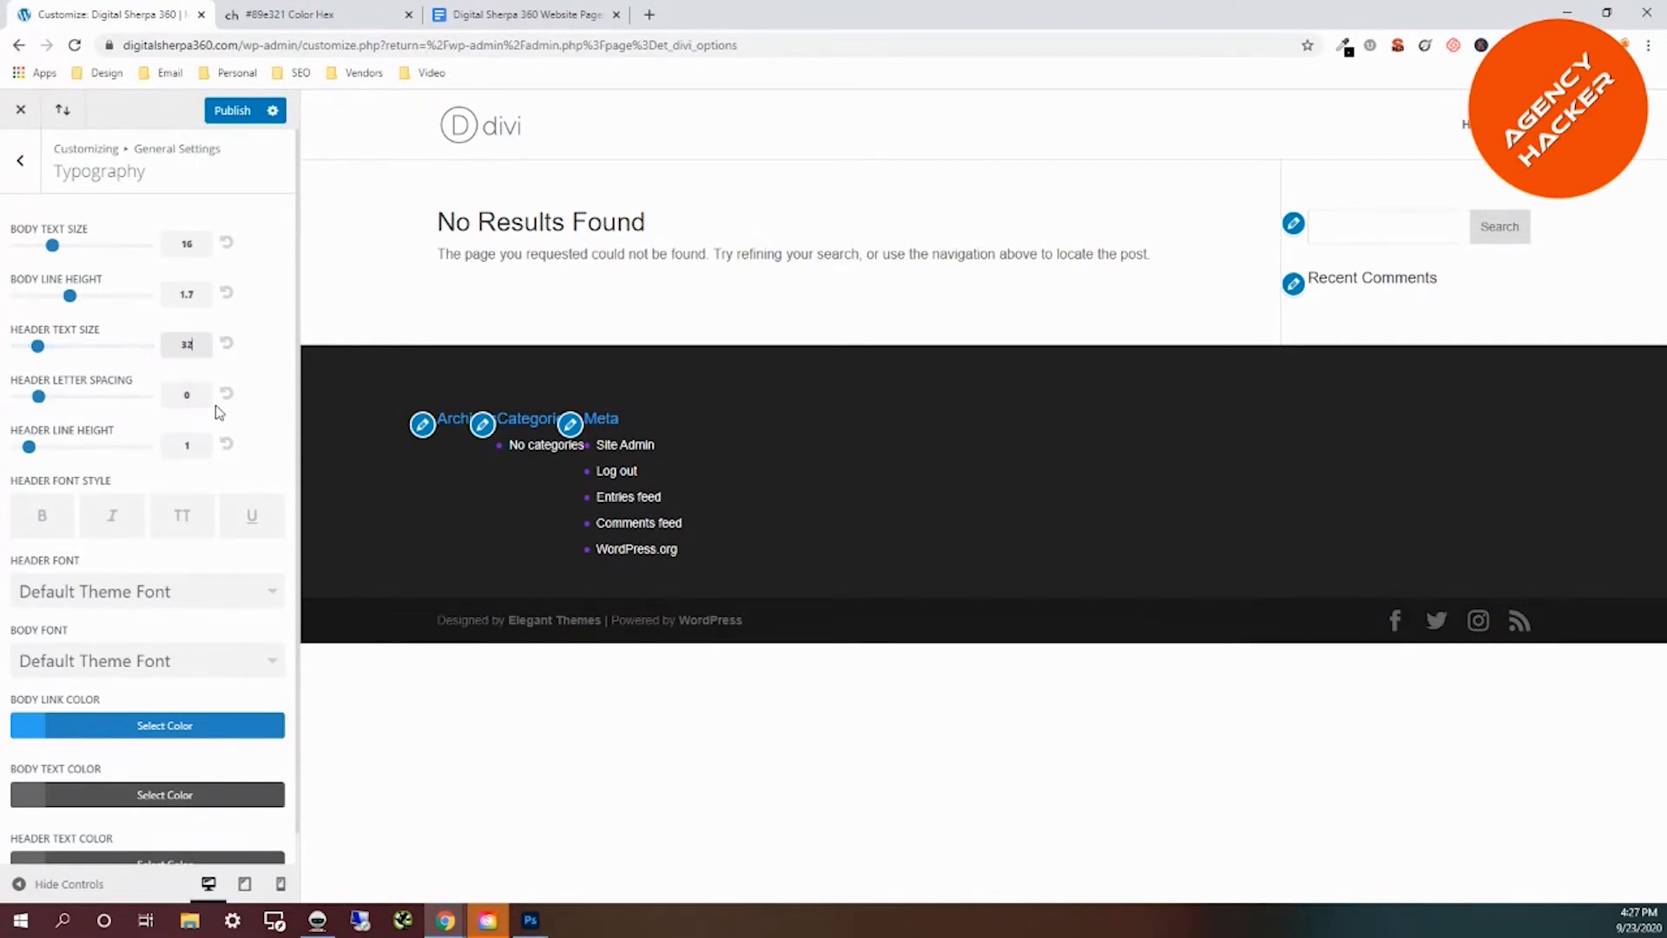
{"action": "type", "text": "2"}
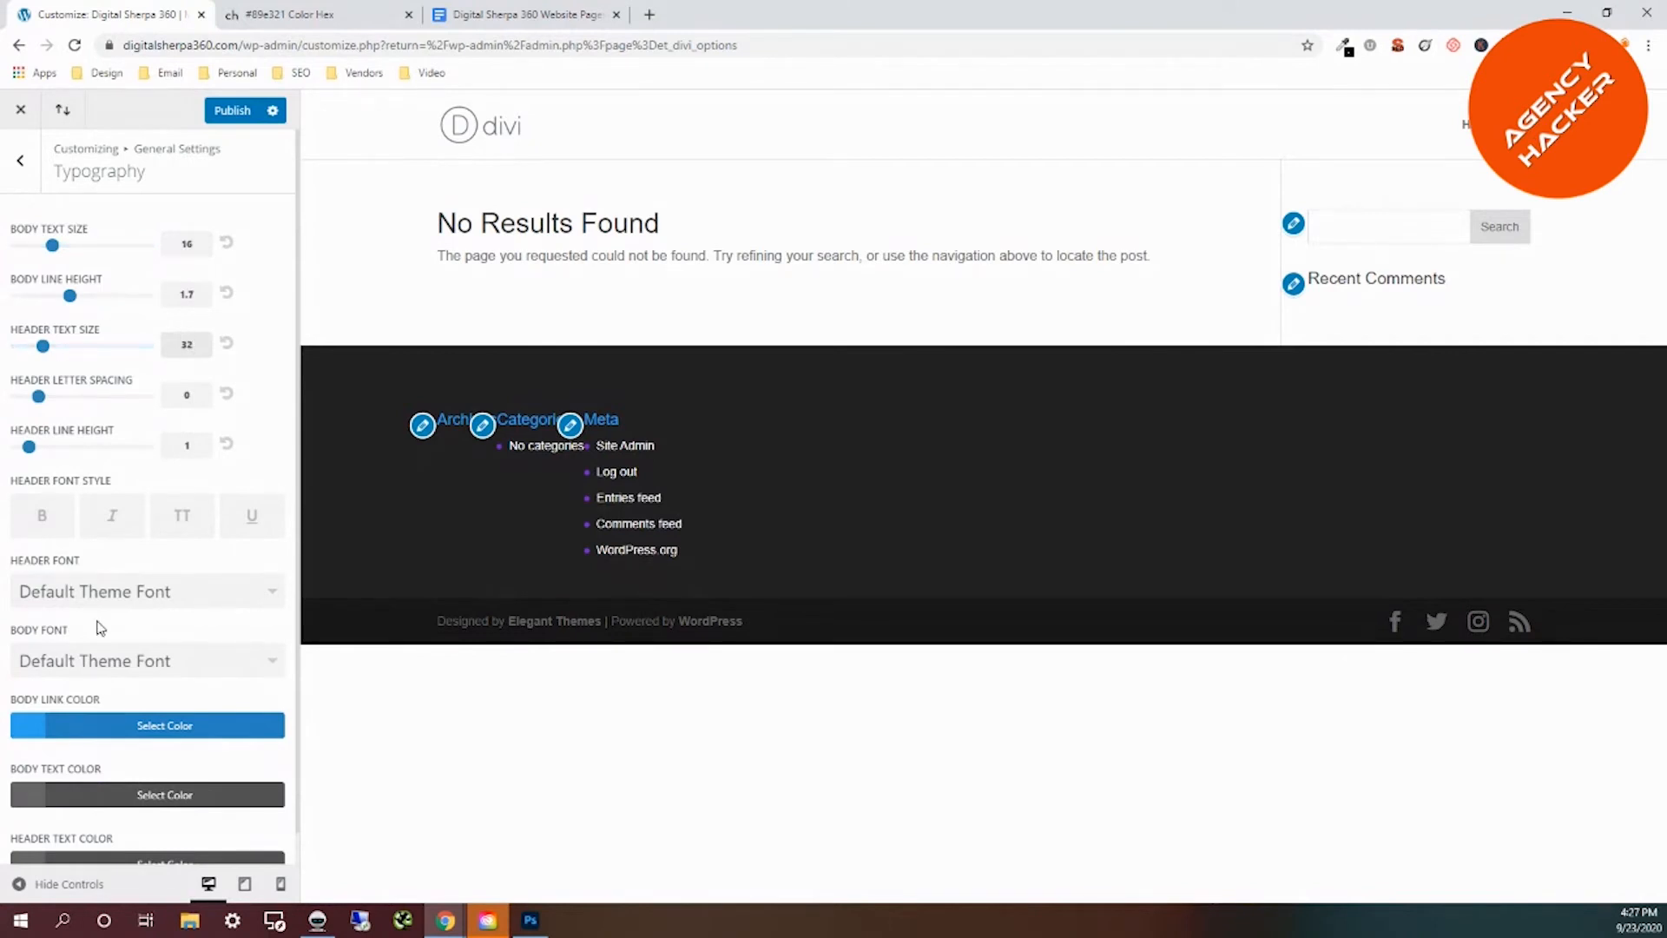
Look through the available header fonts and keep Default Theme Font.
{"action": "left_click", "coordinate": [33, 727]}
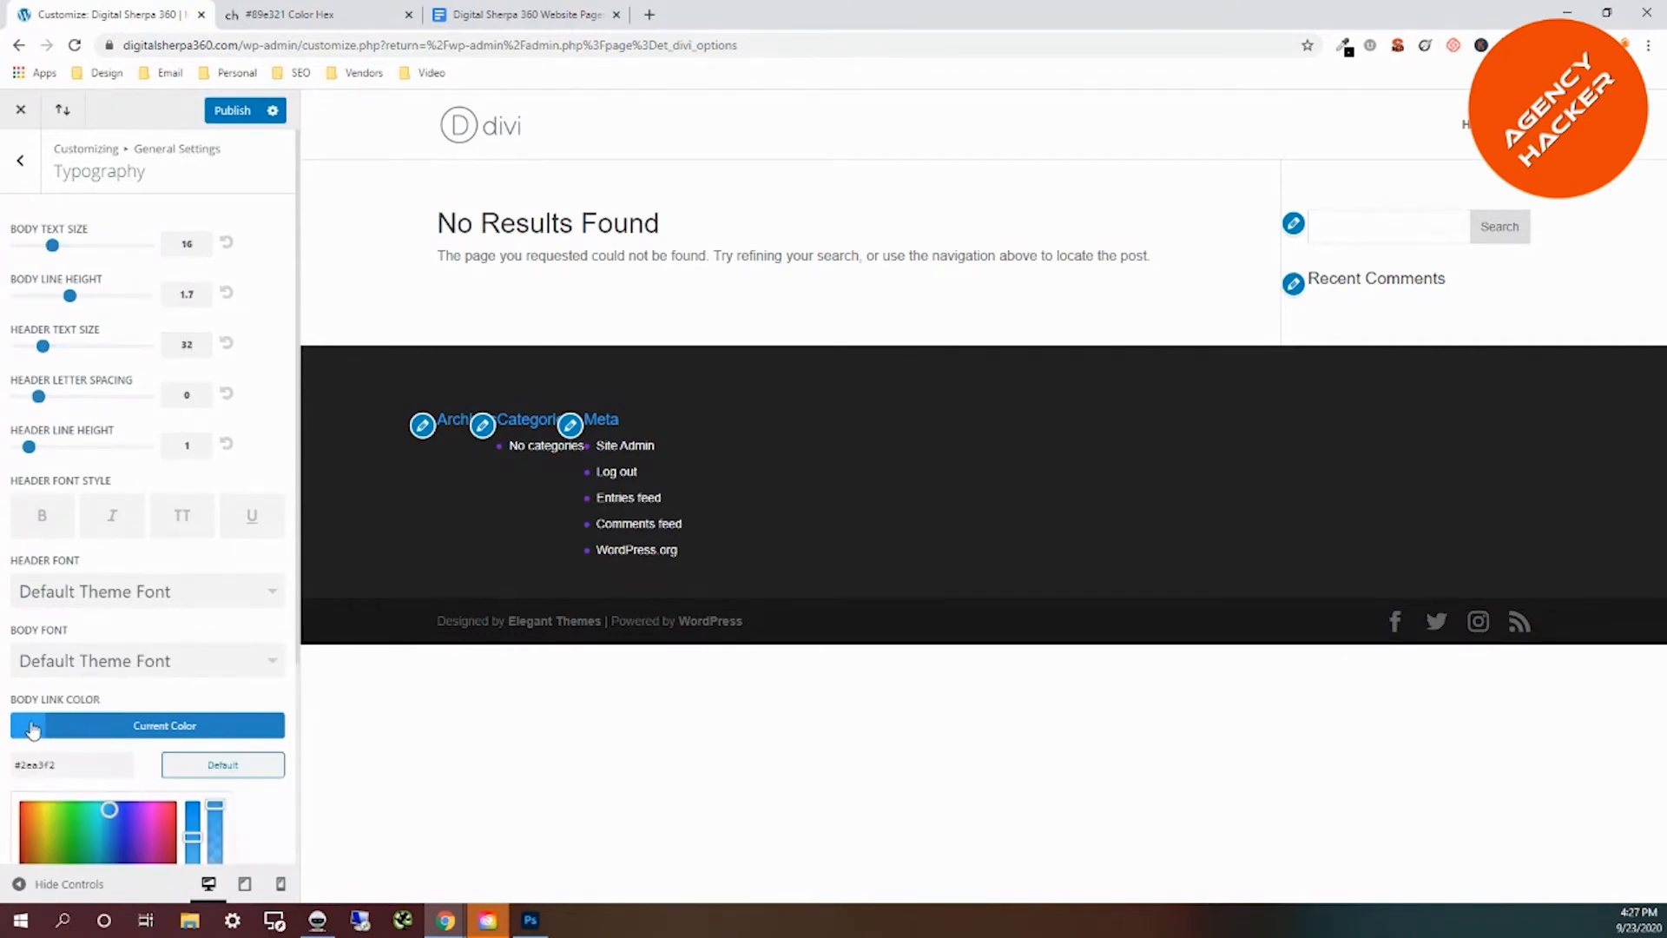
{"action": "left_click", "coordinate": [163, 601]}
{"action": "scroll", "coordinate": [145, 642], "scroll_direction": "down", "scroll_amount": 3}
{"action": "scroll", "coordinate": [145, 643], "scroll_direction": "up", "scroll_amount": 3}
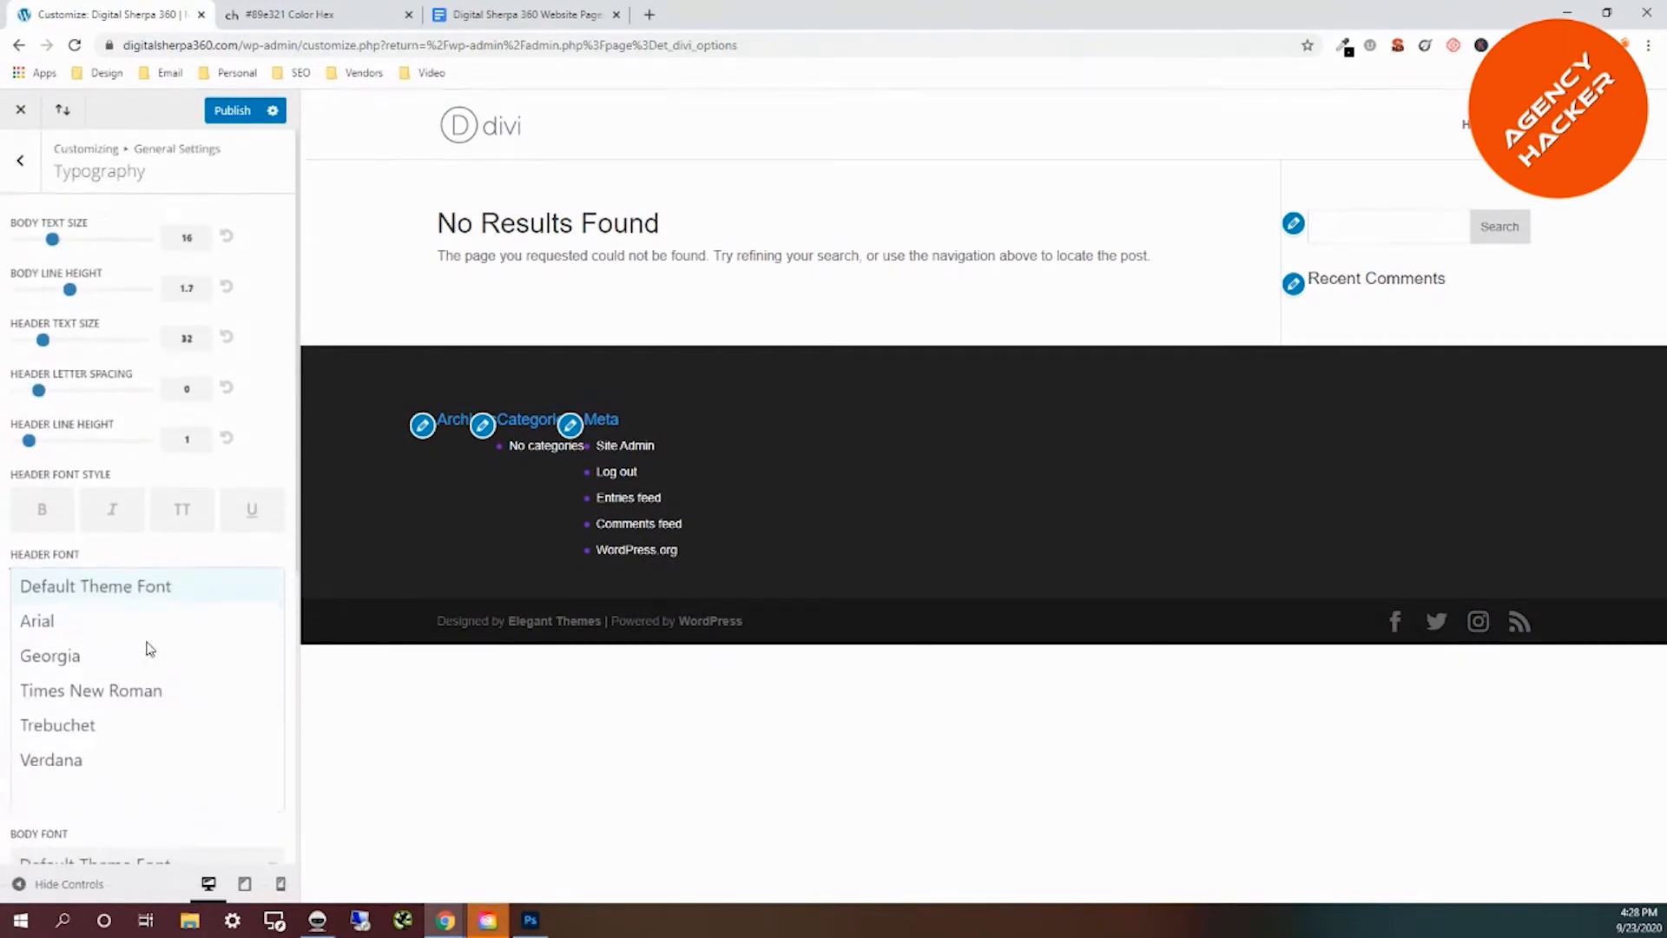
{"action": "left_click", "coordinate": [129, 597]}
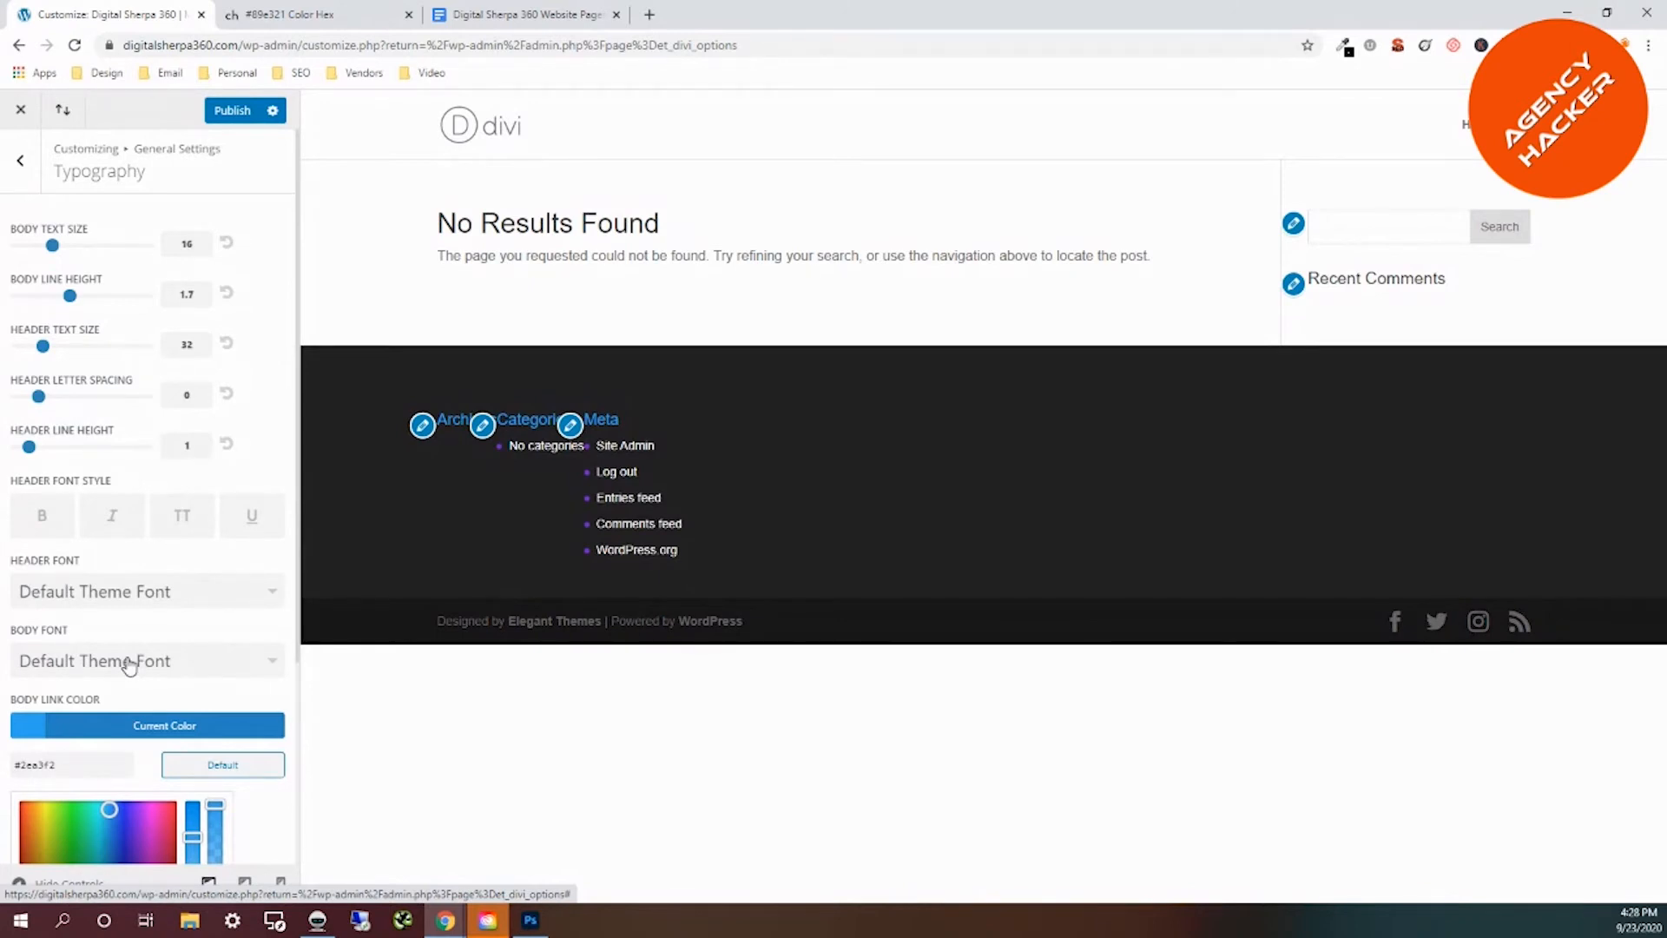
Set the body link color to the purple #7b21e3.
{"action": "left_click", "coordinate": [29, 725]}
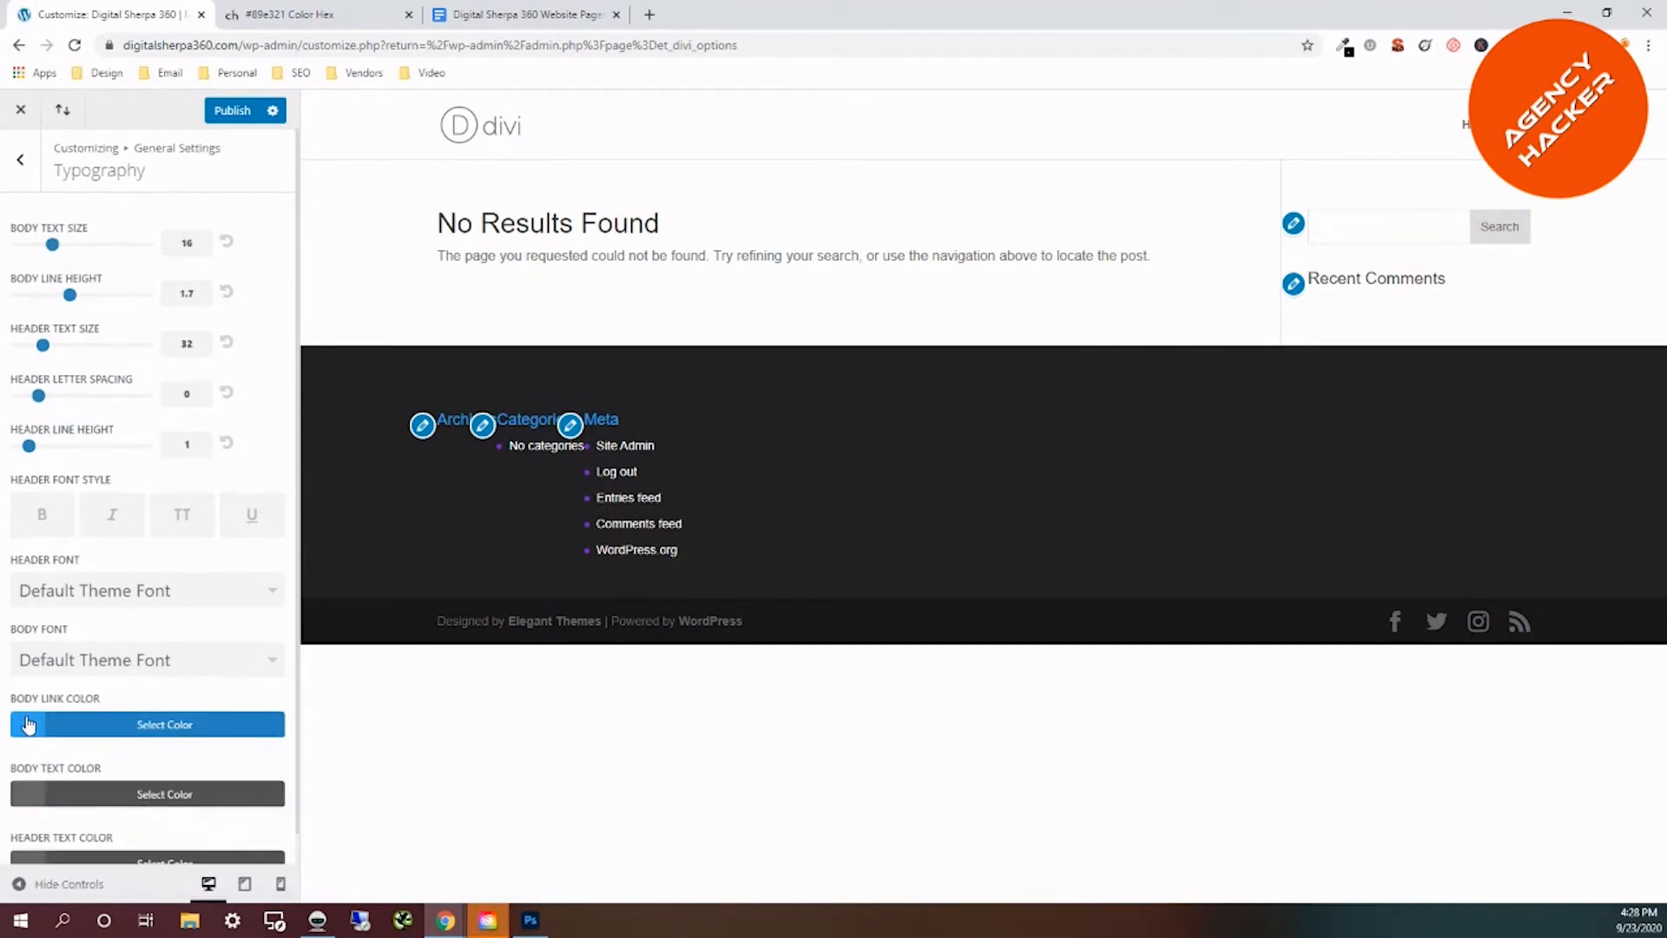
{"action": "left_click", "coordinate": [29, 723]}
{"action": "scroll", "coordinate": [54, 716], "scroll_direction": "down", "scroll_amount": 2}
{"action": "left_click", "coordinate": [87, 692]}
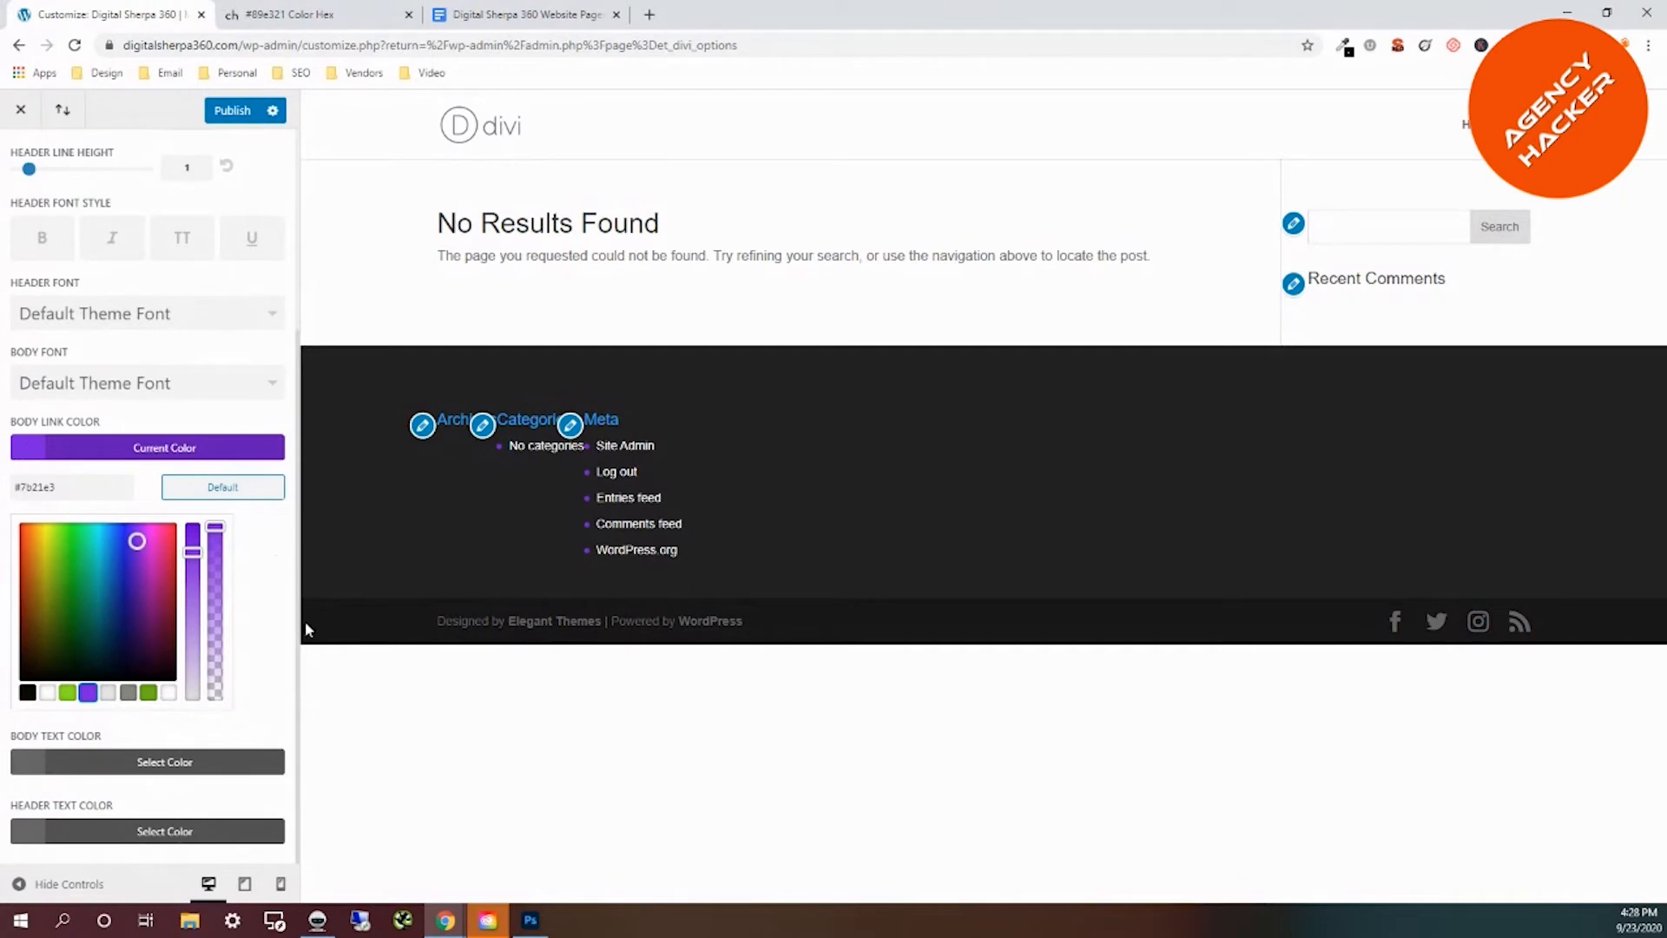
{"action": "left_click", "coordinate": [27, 762]}
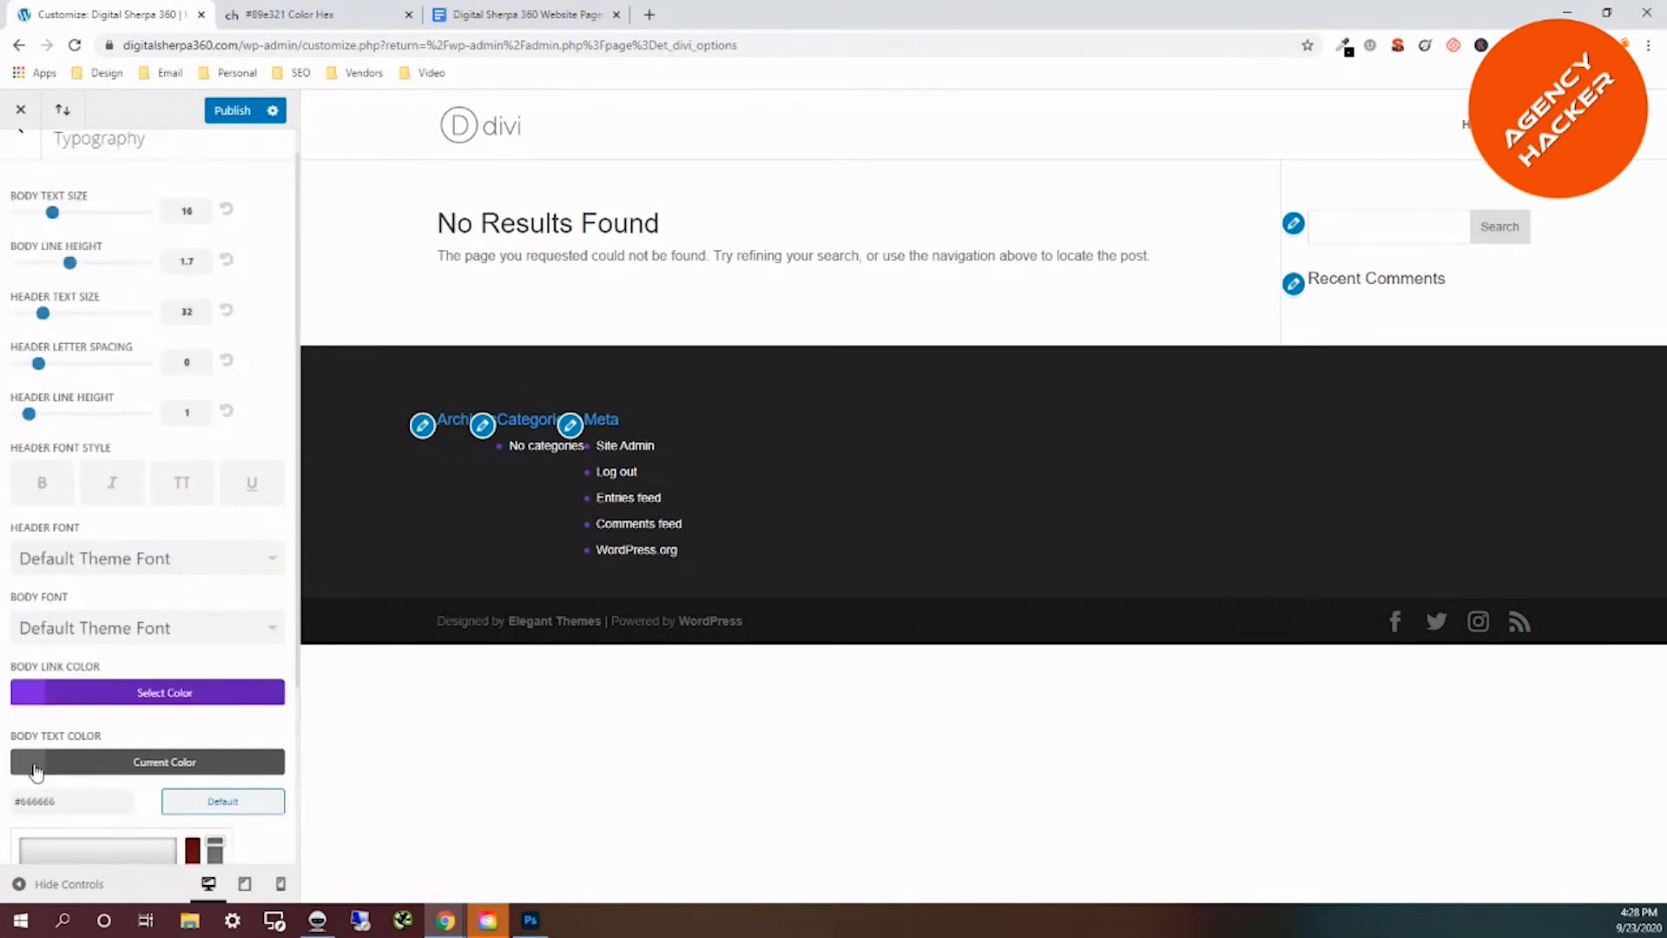
{"action": "scroll", "coordinate": [87, 773], "scroll_direction": "down", "scroll_amount": 3}
{"action": "left_click_drag", "start_coordinate": [56, 556], "coordinate": [14, 555]}
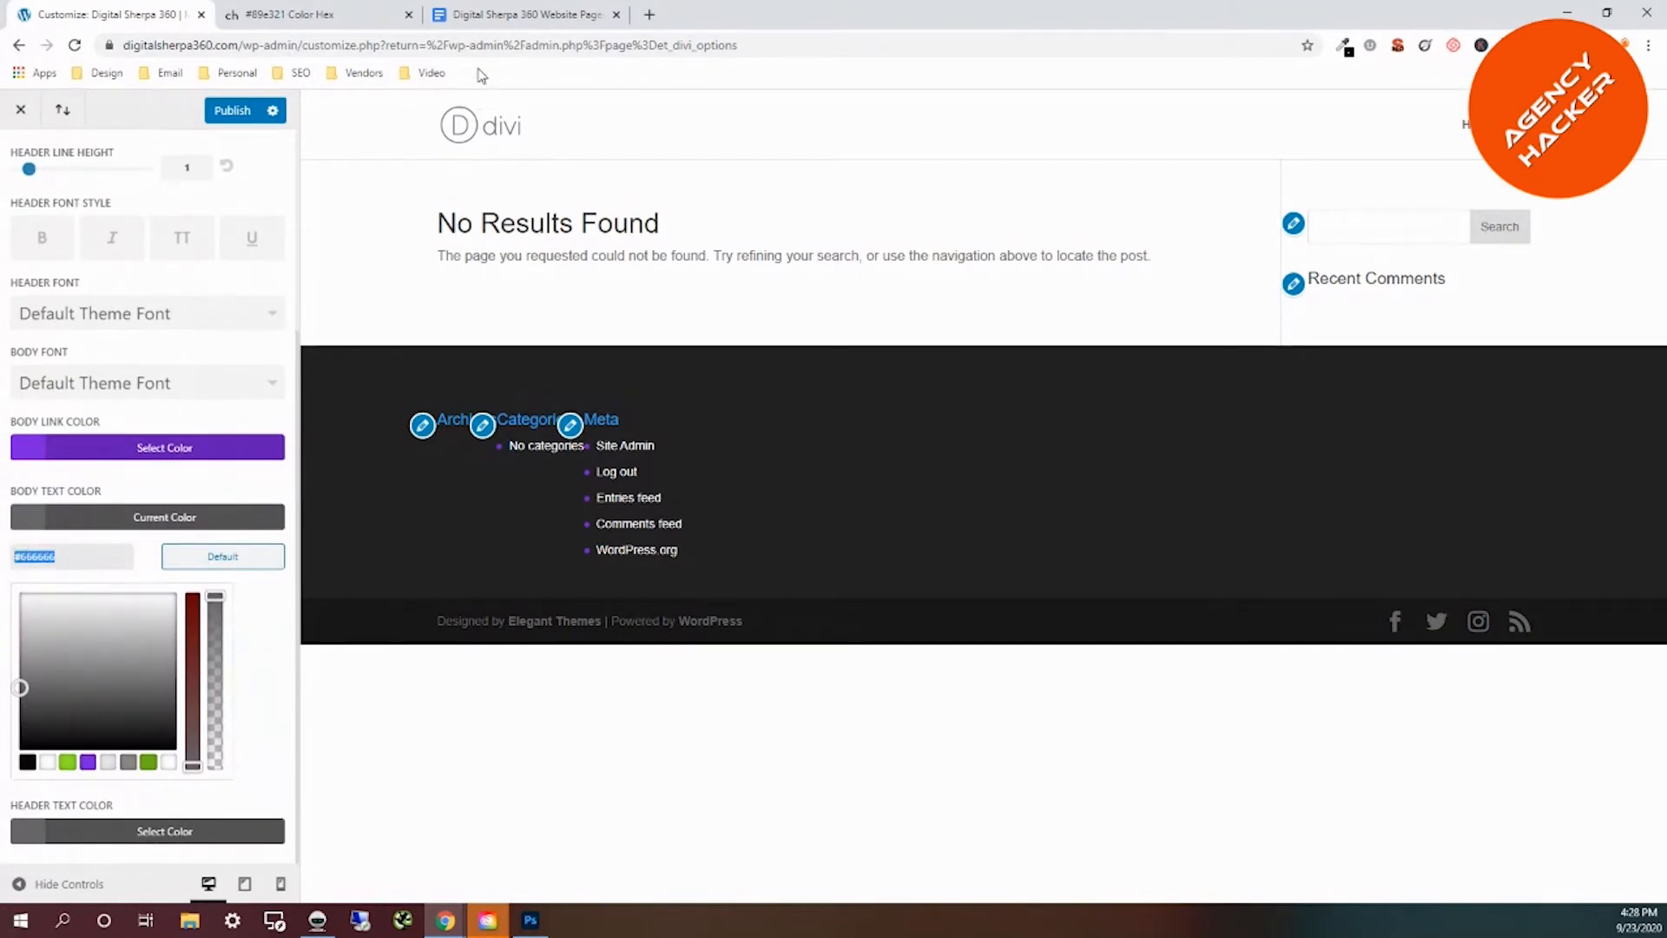
{"action": "left_click", "coordinate": [511, 16]}
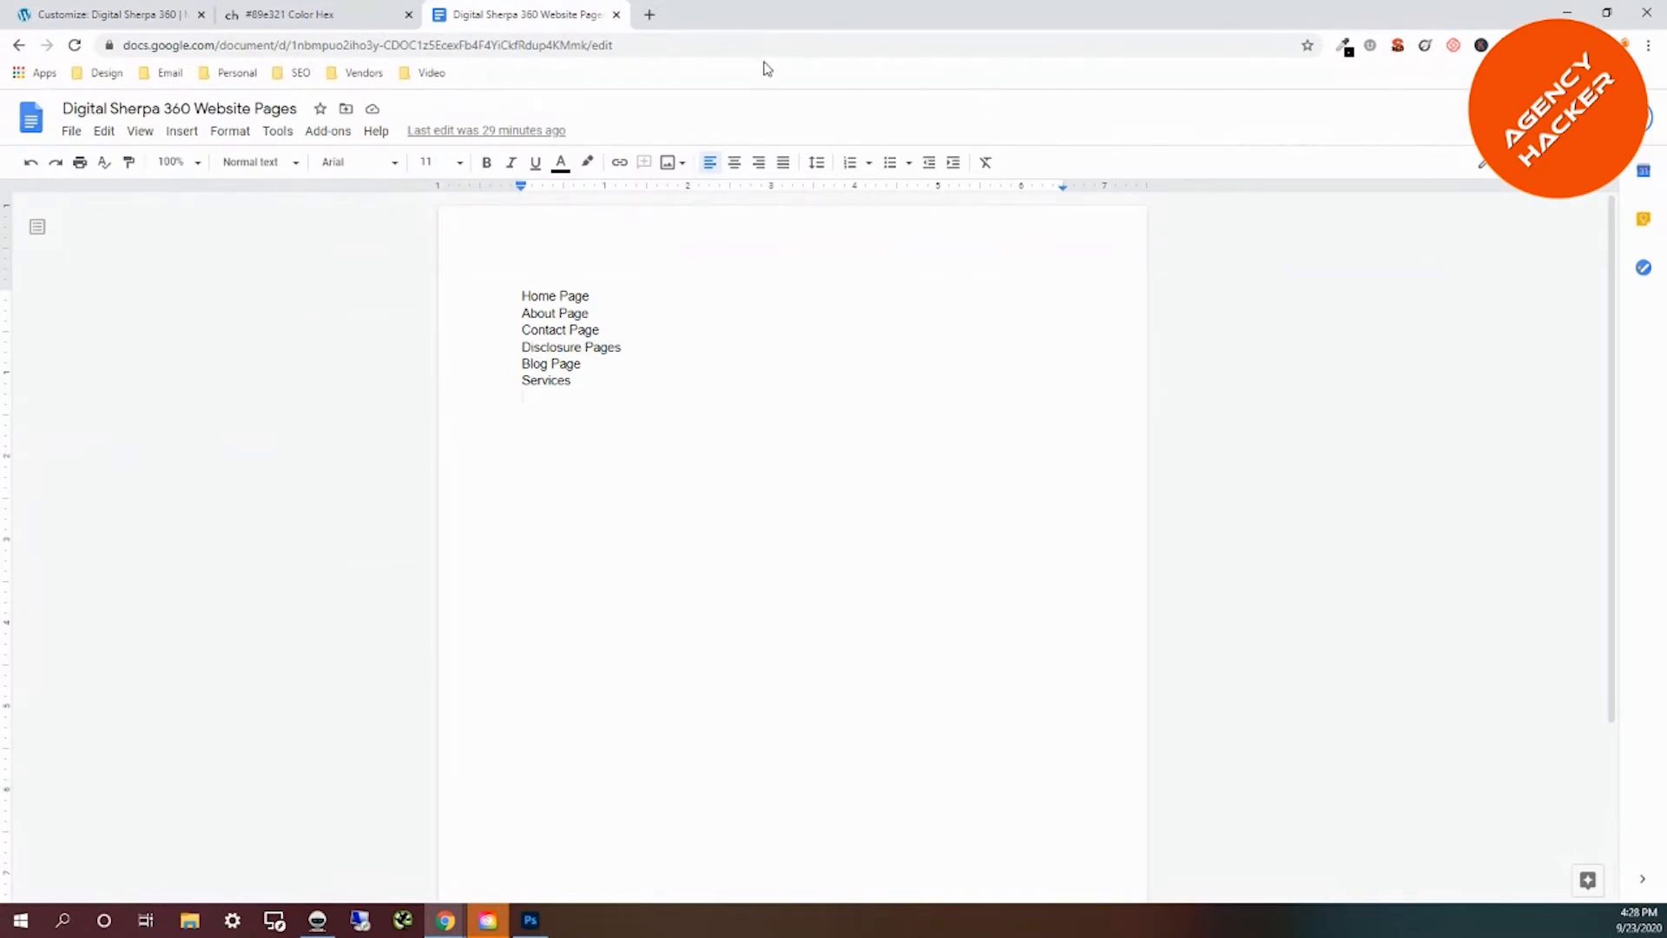
{"action": "left_click", "coordinate": [166, 17]}
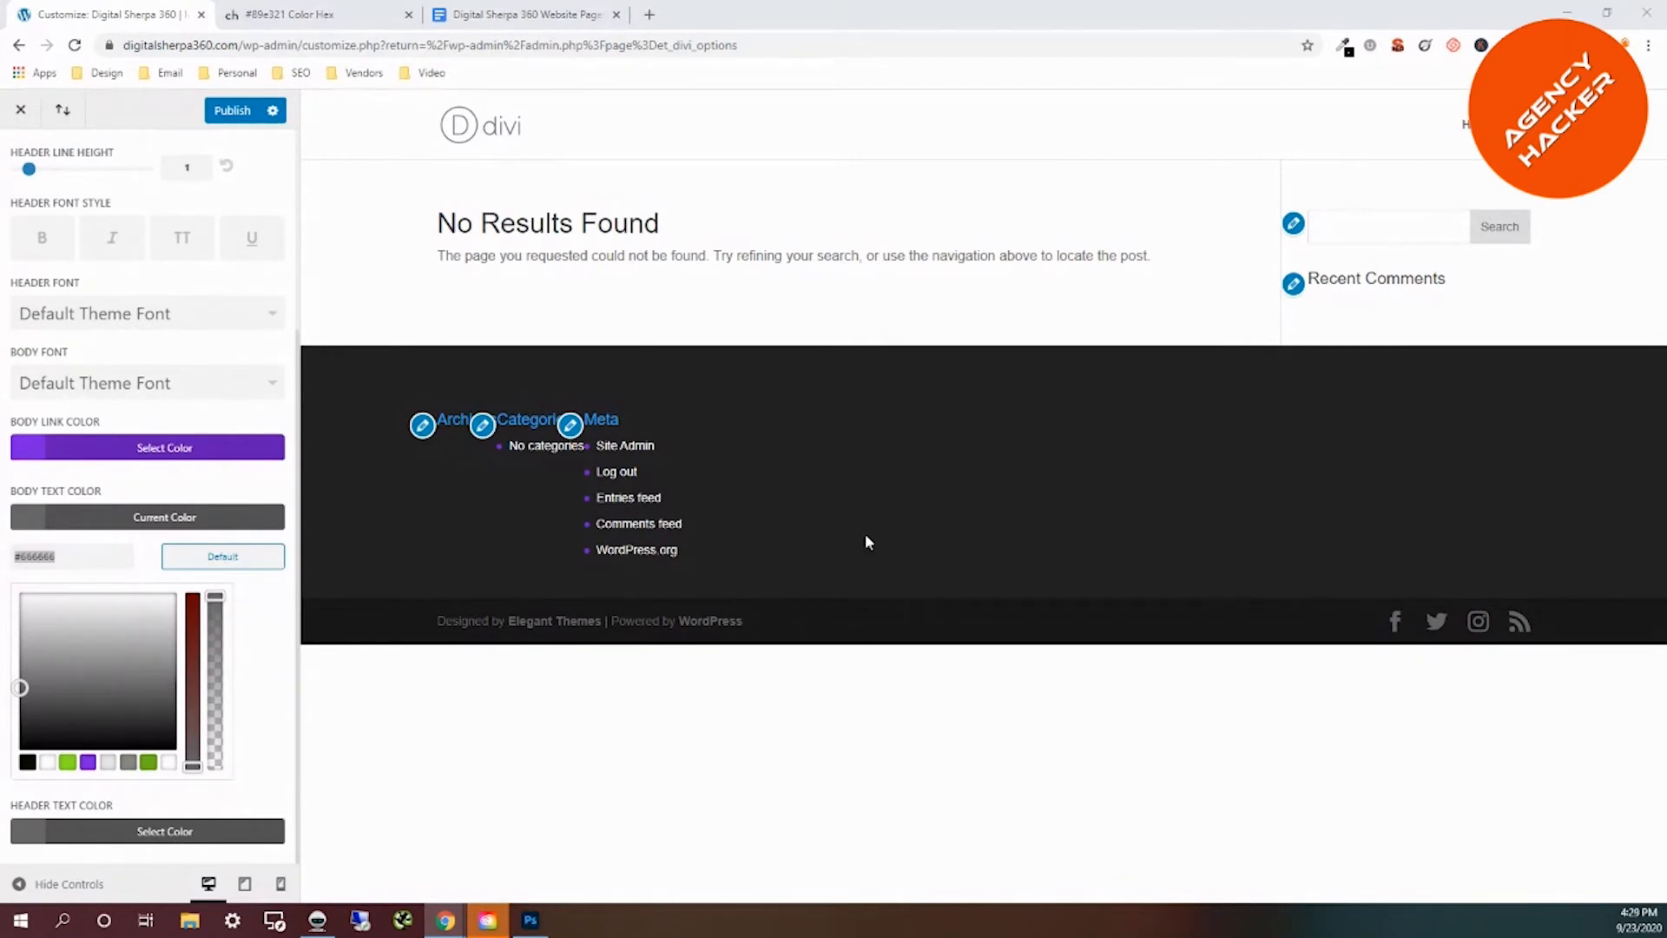
{"action": "left_click", "coordinate": [57, 559]}
{"action": "left_click_drag", "start_coordinate": [56, 559], "coordinate": [7, 566]}
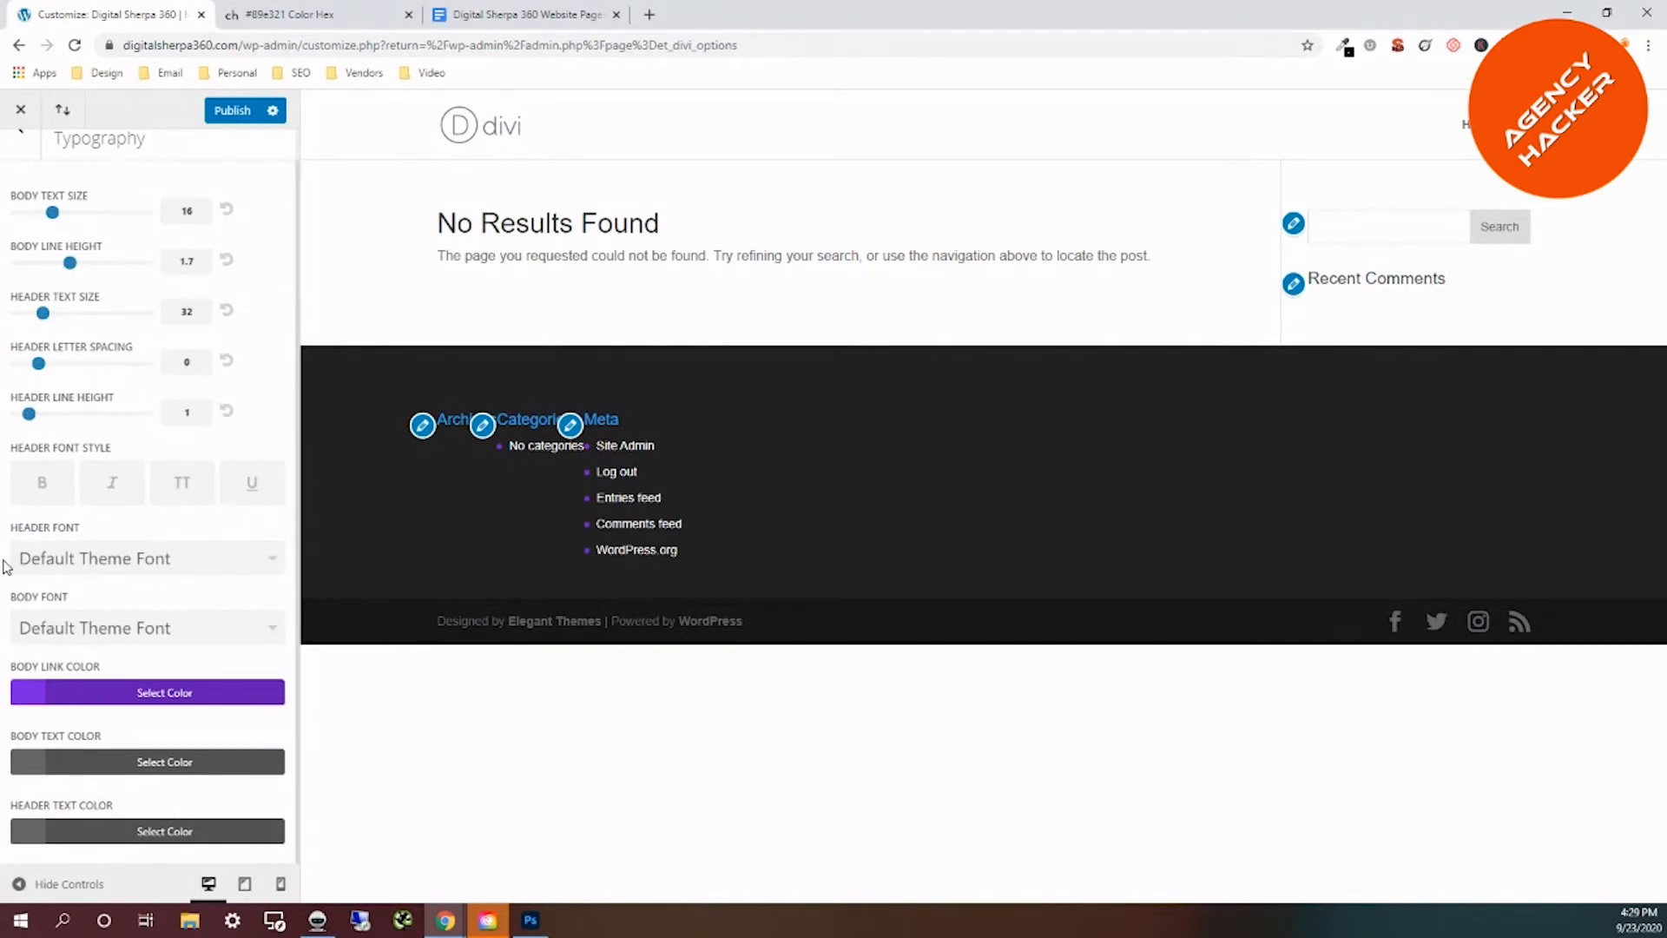
Set the body text color to the gray #868a81.
{"action": "left_click", "coordinate": [25, 762]}
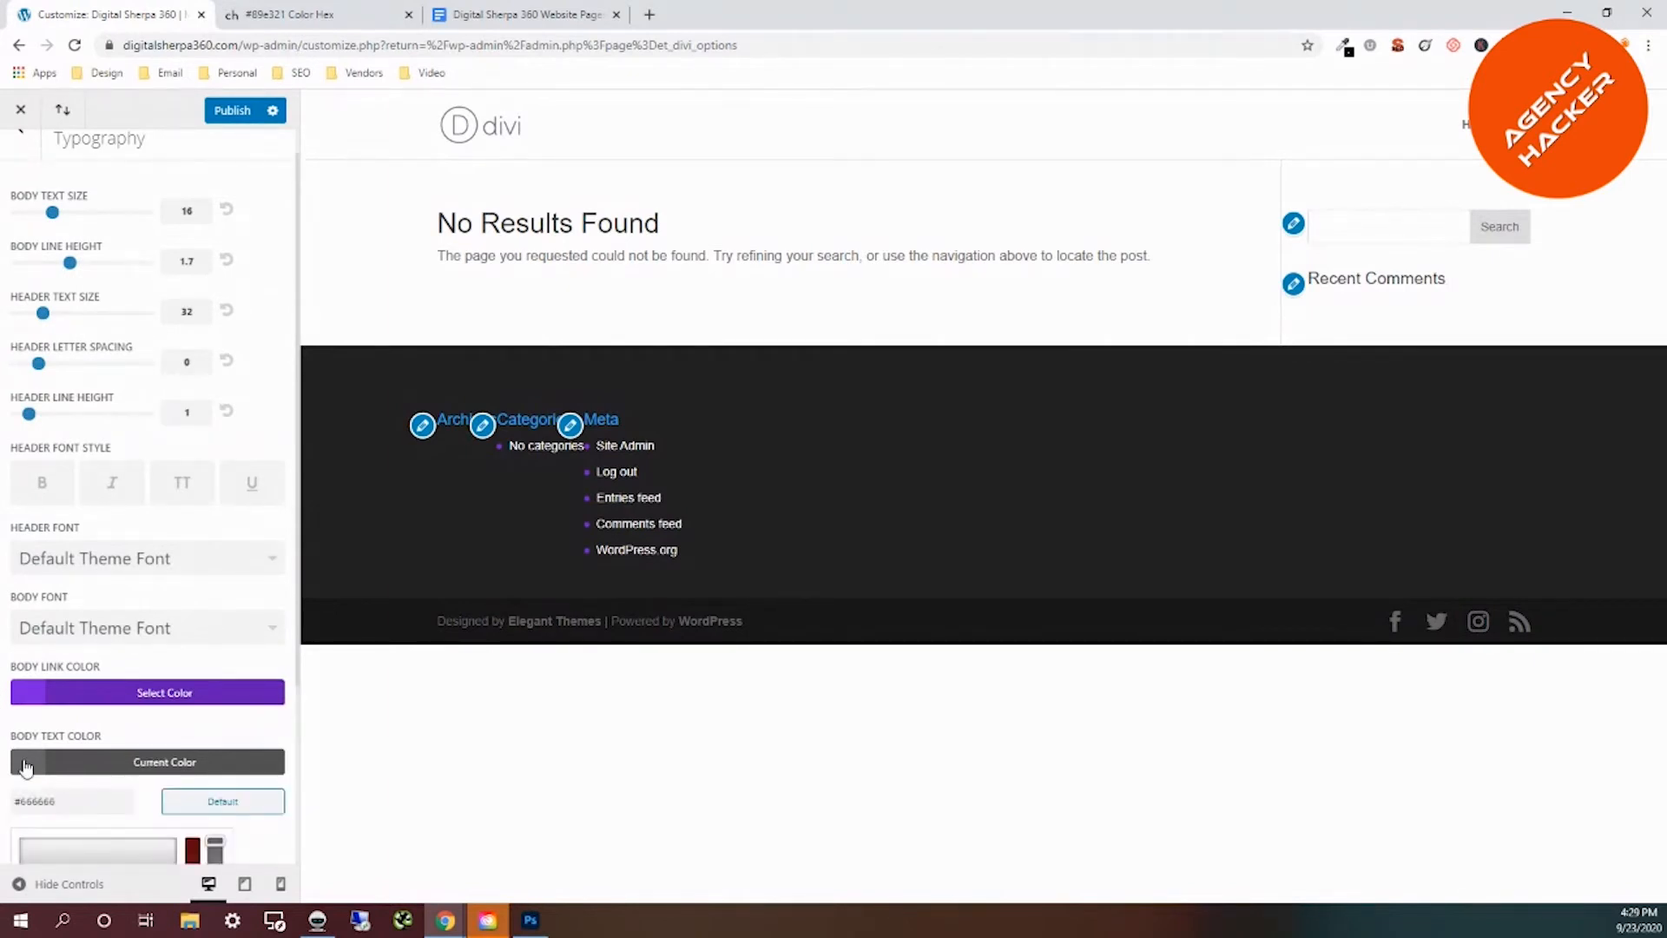
{"action": "scroll", "coordinate": [67, 795], "scroll_direction": "down", "scroll_amount": 2}
{"action": "left_click_drag", "start_coordinate": [61, 627], "coordinate": [28, 626]}
{"action": "type", "text": "#868a81"}
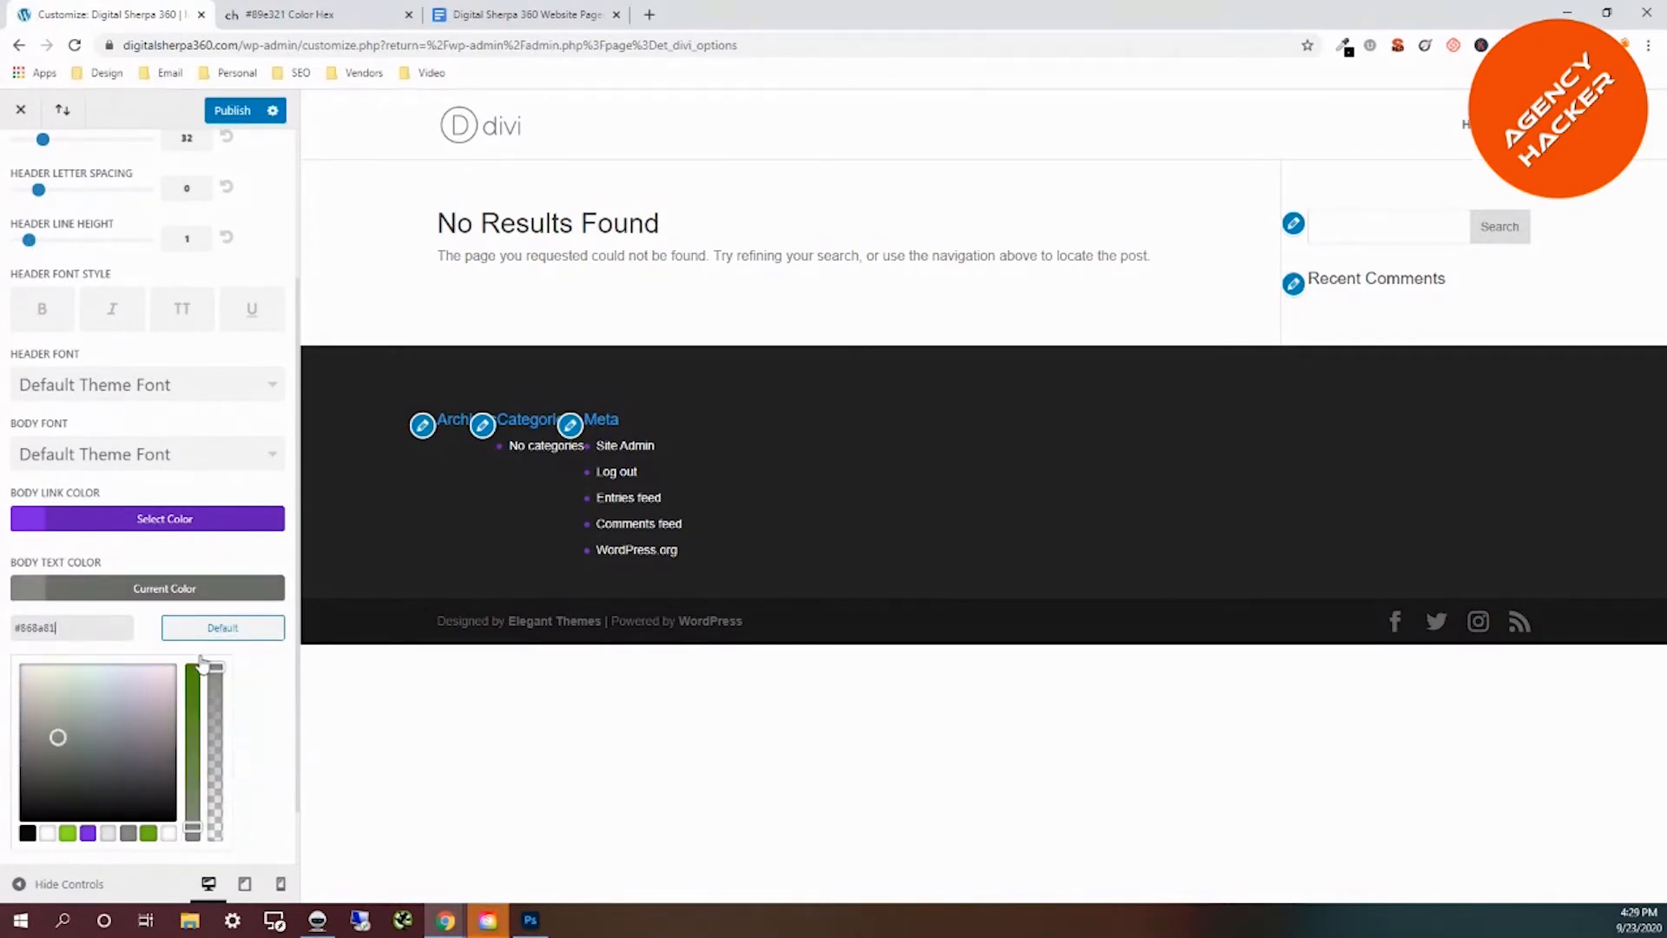
Set the header text color to #868a81, matching the body text.
{"action": "scroll", "coordinate": [261, 670], "scroll_direction": "down", "scroll_amount": 1}
{"action": "left_click", "coordinate": [29, 829]}
{"action": "left_click", "coordinate": [30, 825]}
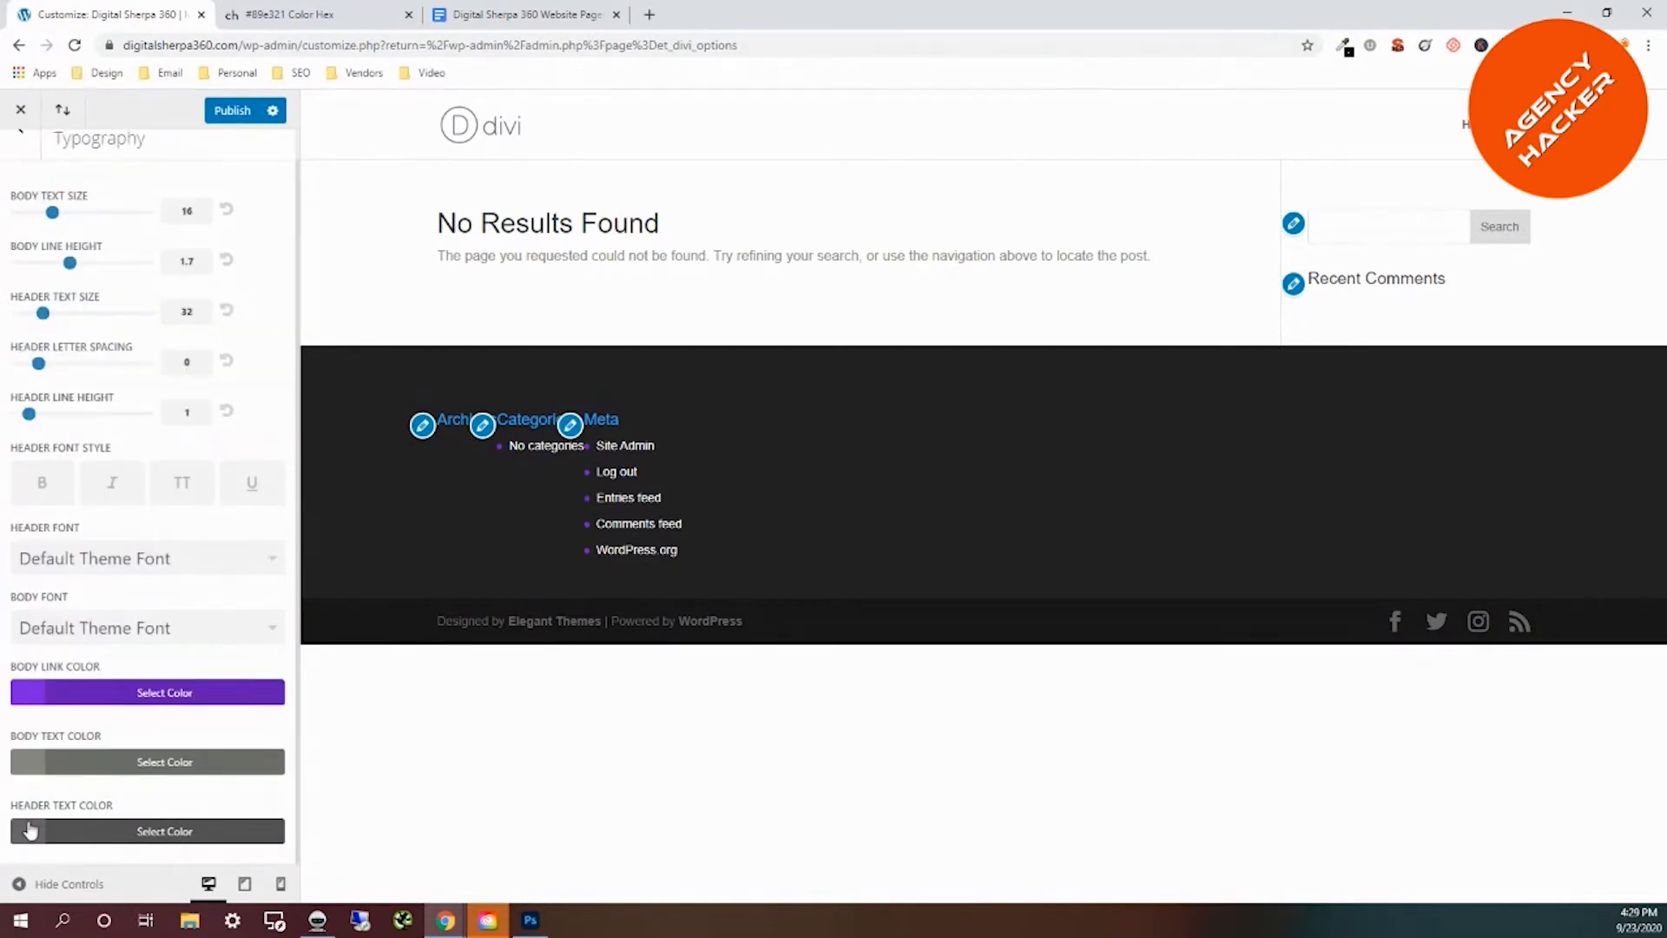
{"action": "left_click", "coordinate": [28, 834]}
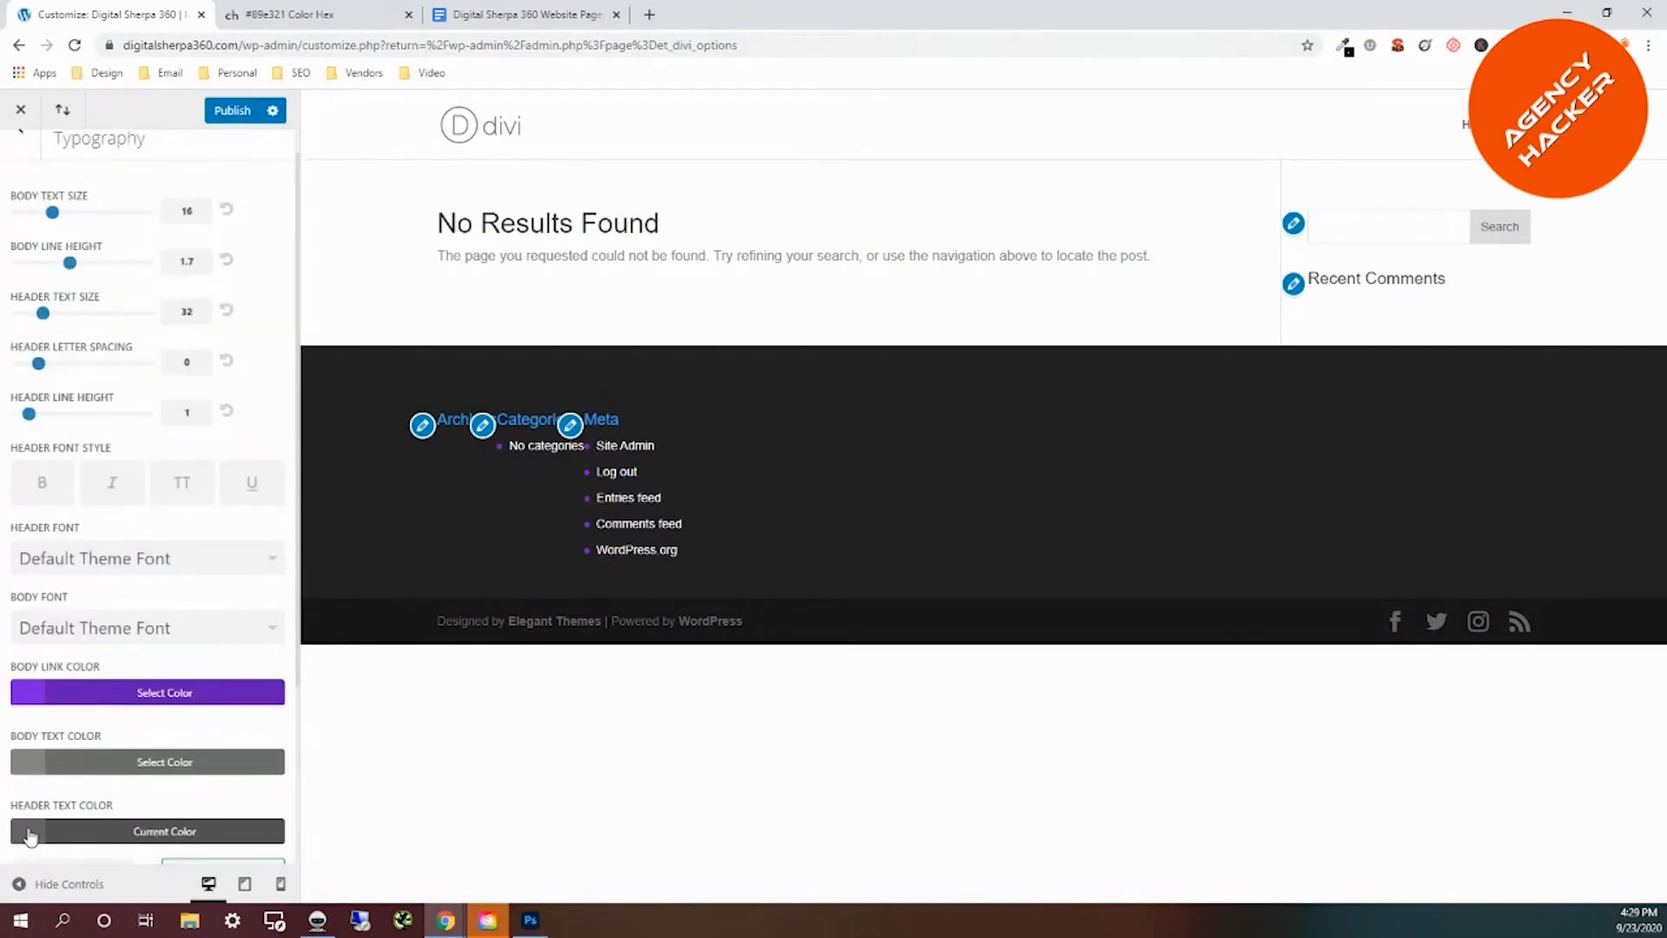
{"action": "scroll", "coordinate": [52, 694], "scroll_direction": "down", "scroll_amount": 3}
{"action": "left_click_drag", "start_coordinate": [59, 620], "coordinate": [14, 625]}
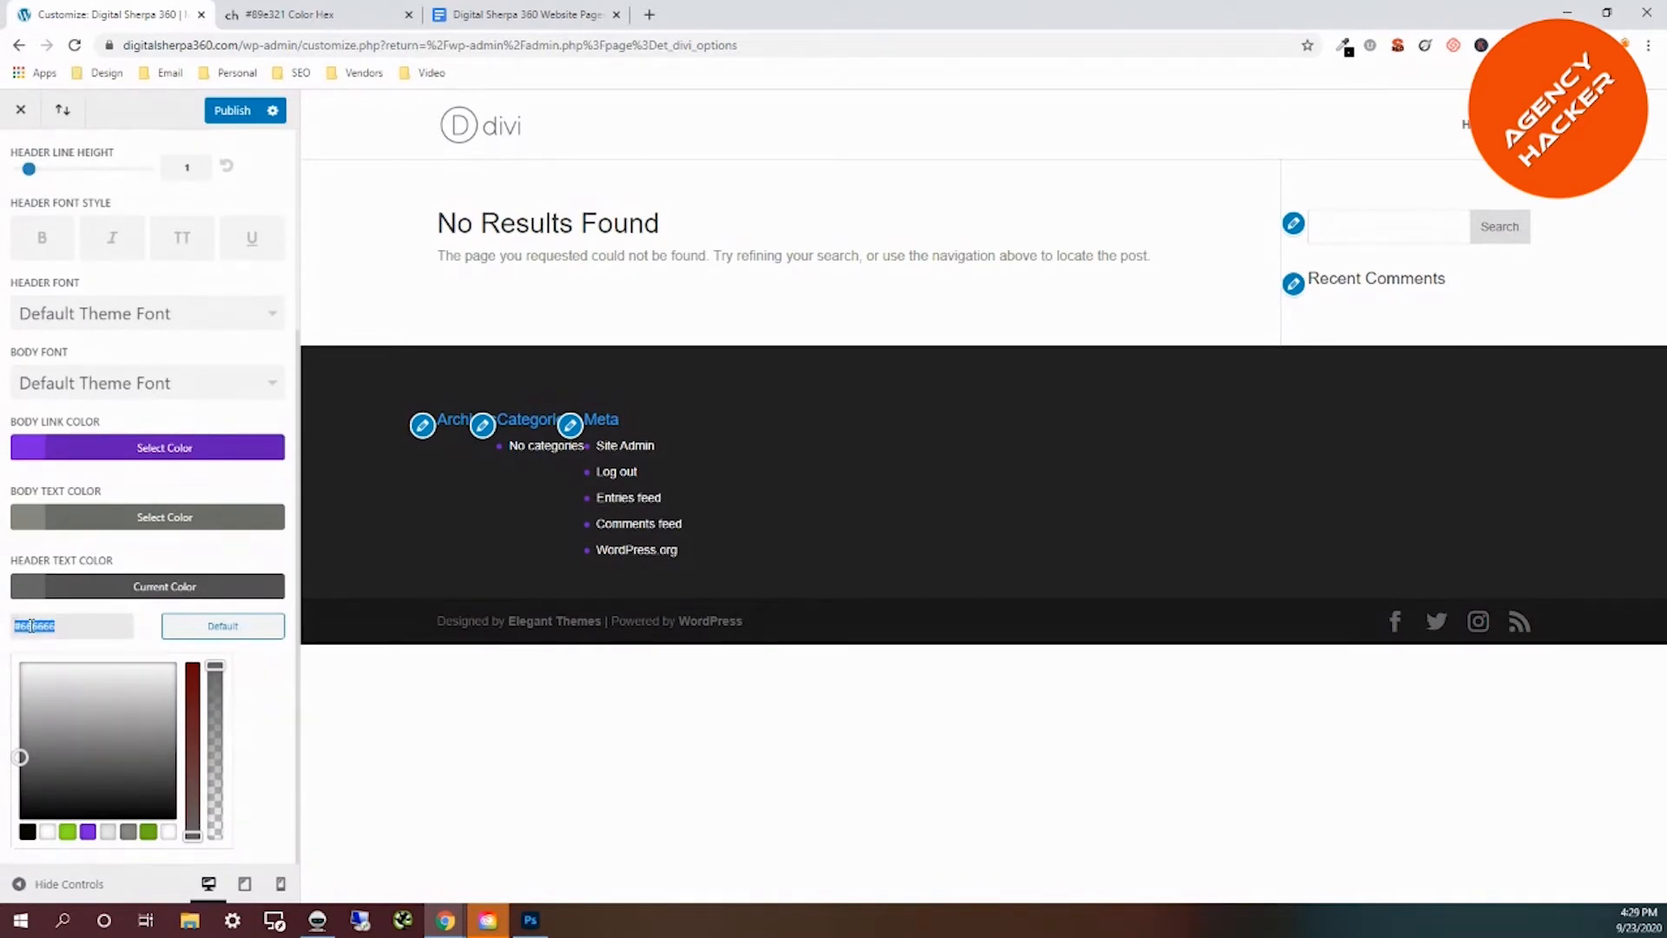
{"action": "type", "text": "#89e321"}
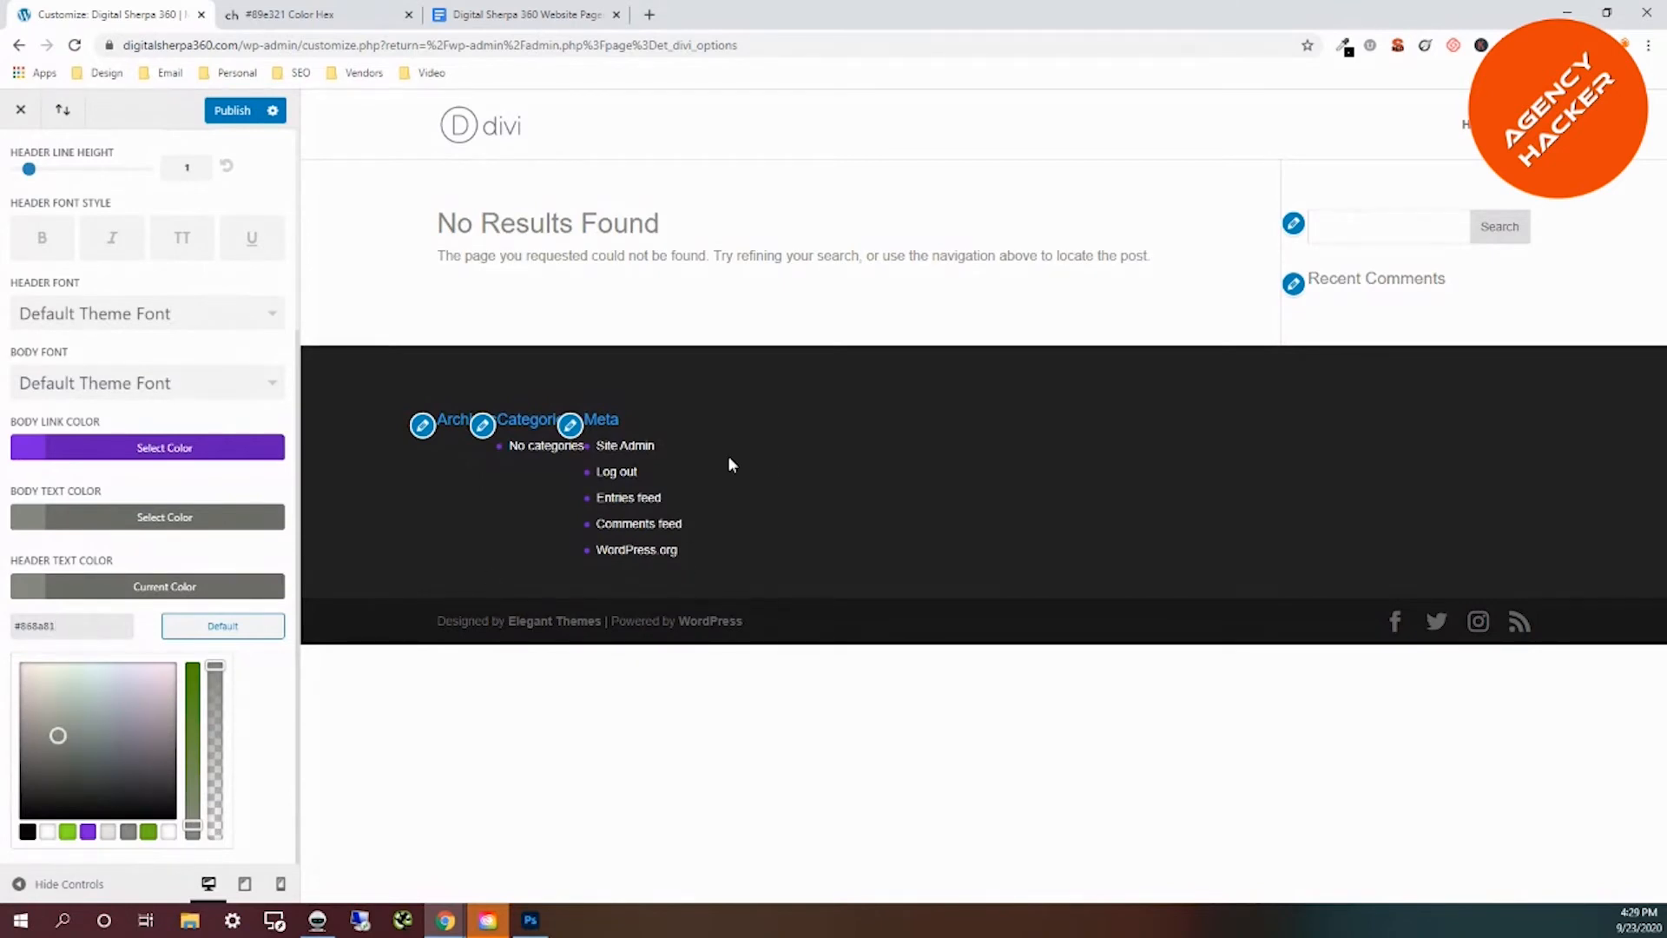
Try a pink color for the header text and restore it to #868a81.
{"action": "left_click_drag", "start_coordinate": [55, 626], "coordinate": [19, 626]}
{"action": "type", "text": "d88dd6"}
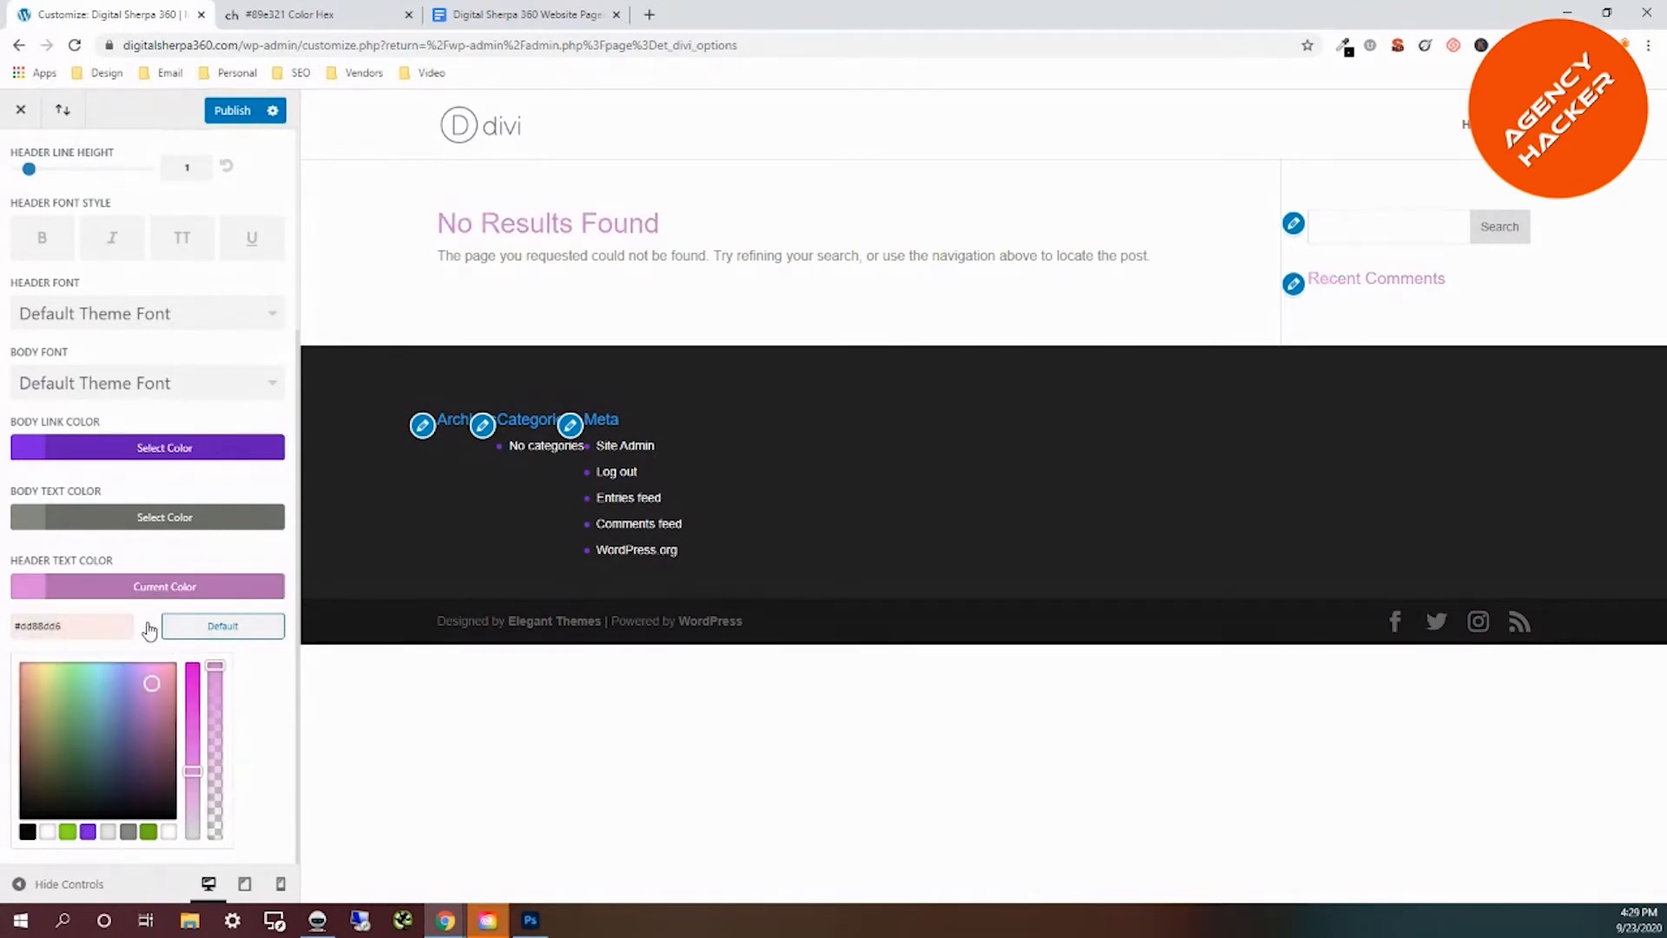
{"action": "left_click_drag", "start_coordinate": [65, 626], "coordinate": [16, 620]}
{"action": "key", "text": "BackSpace"}
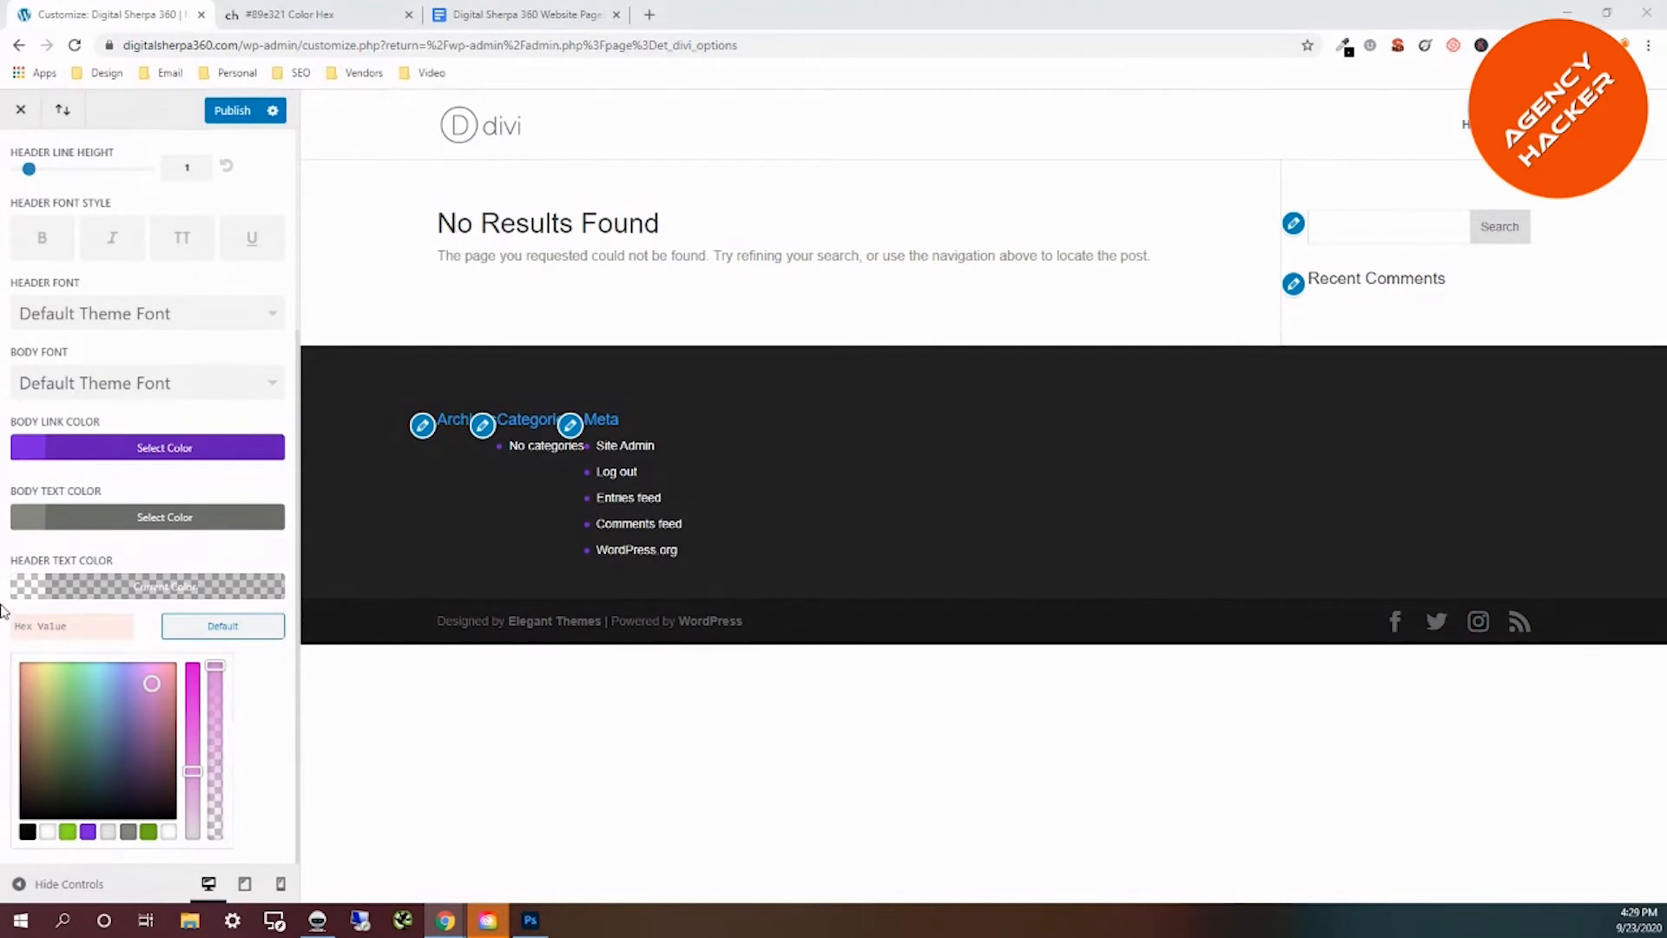
{"action": "left_click", "coordinate": [60, 626]}
{"action": "type", "text": "#868a81"}
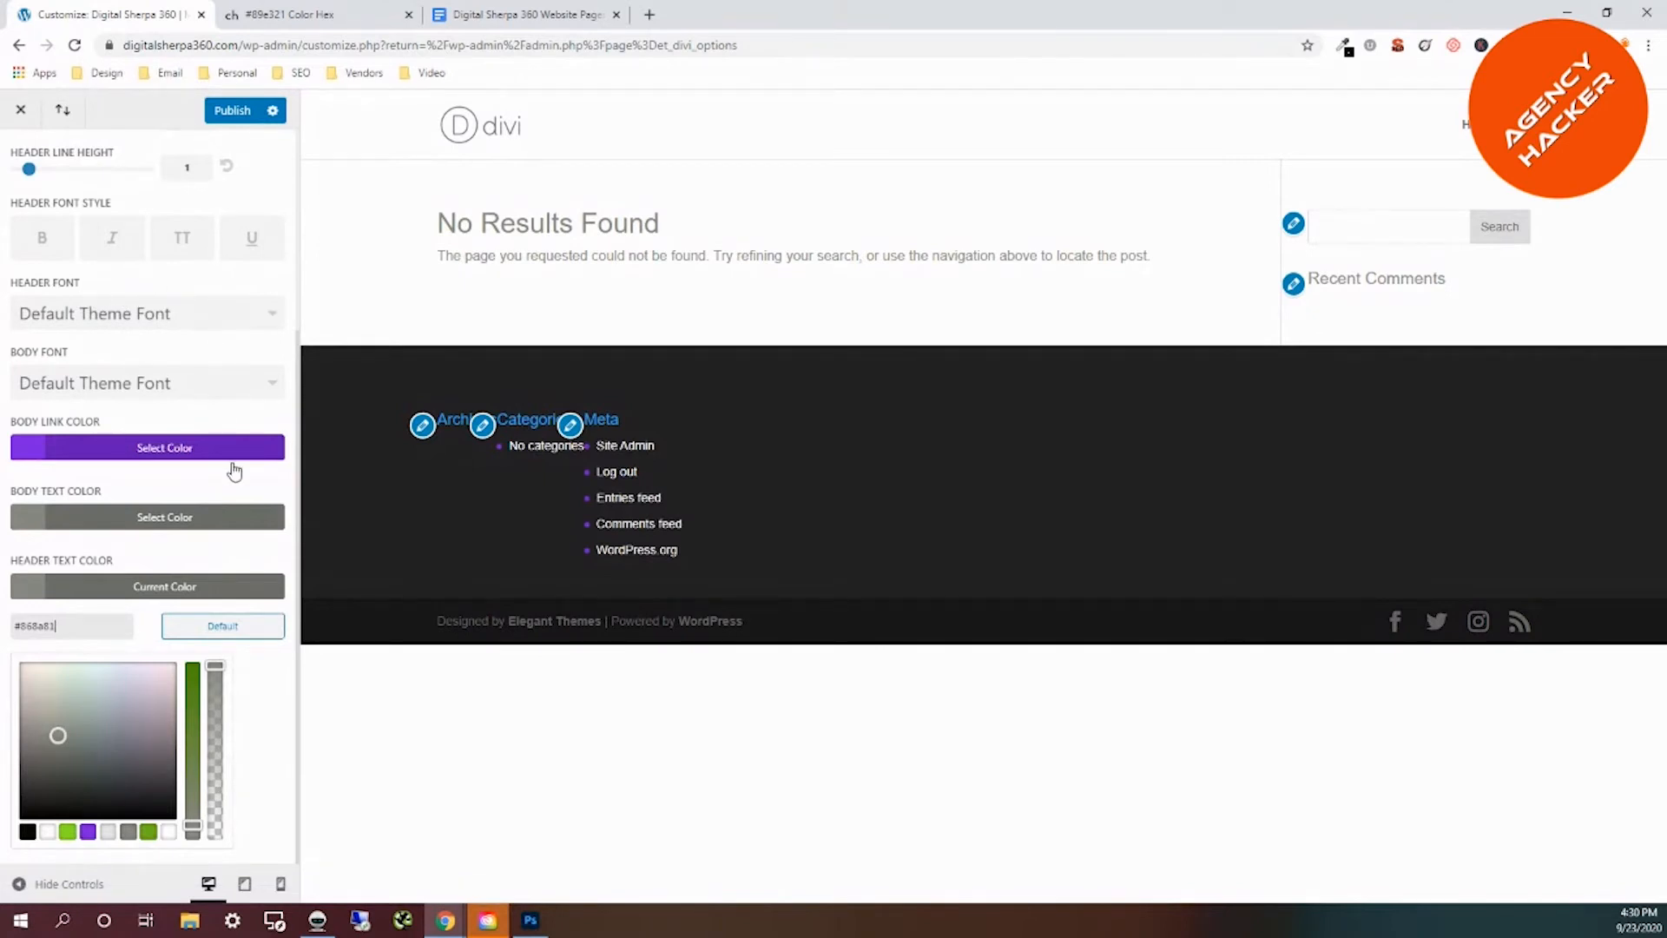
Publish the typography changes and return to the General Settings list.
{"action": "left_click", "coordinate": [230, 112]}
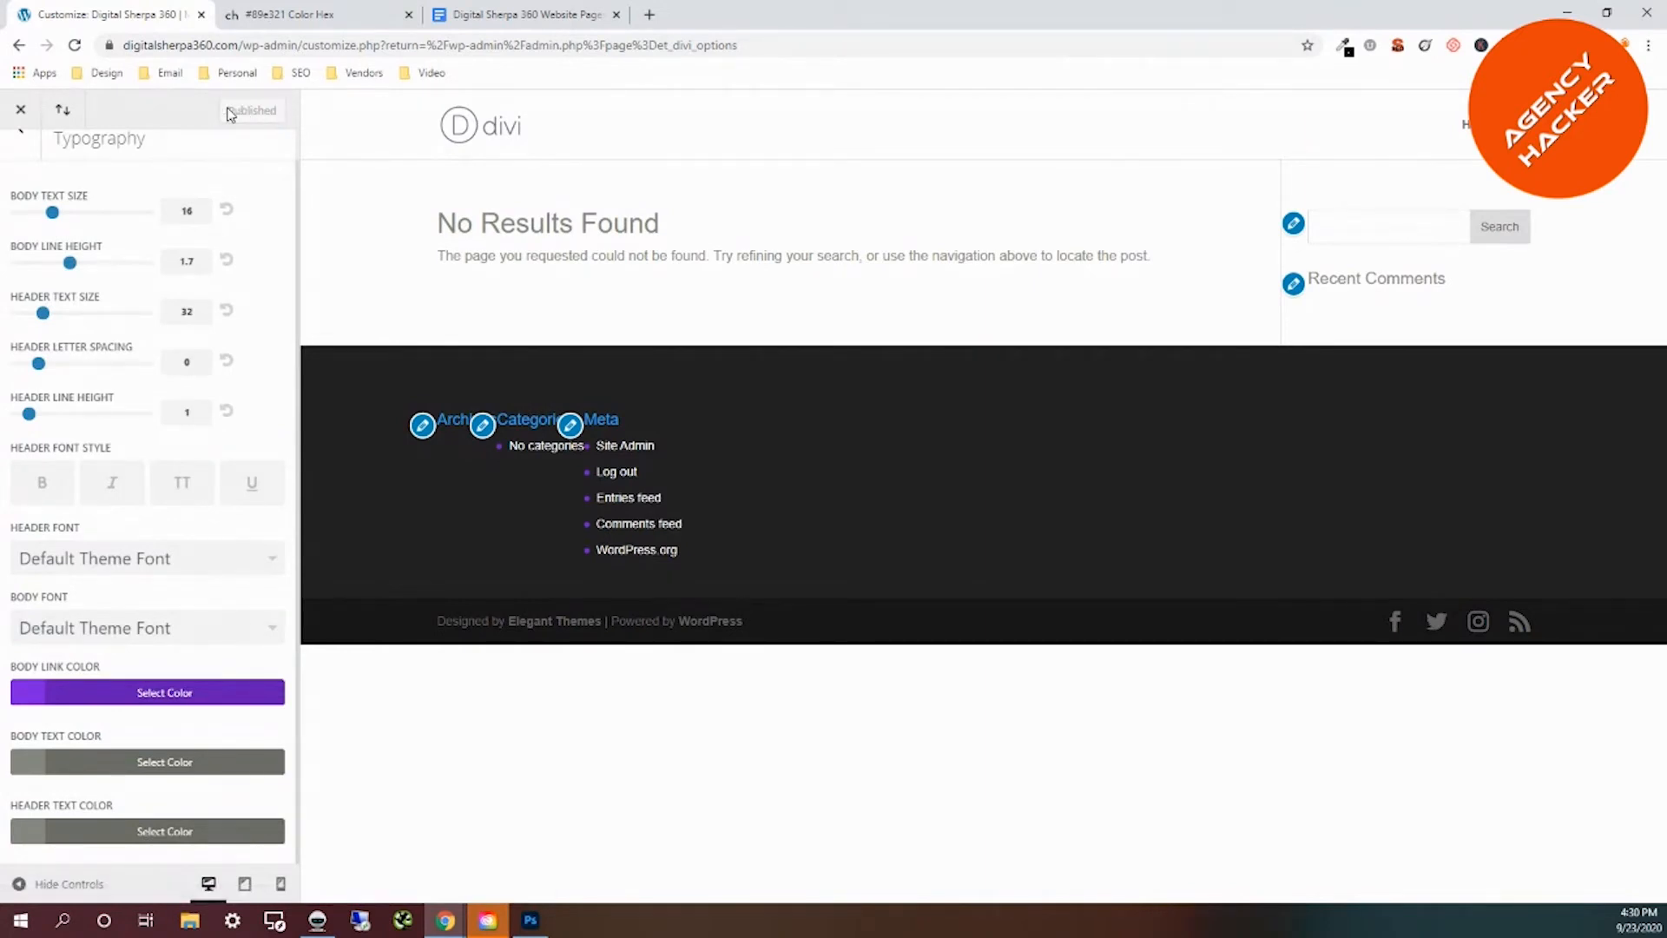
{"action": "scroll", "coordinate": [130, 174], "scroll_direction": "up", "scroll_amount": 1}
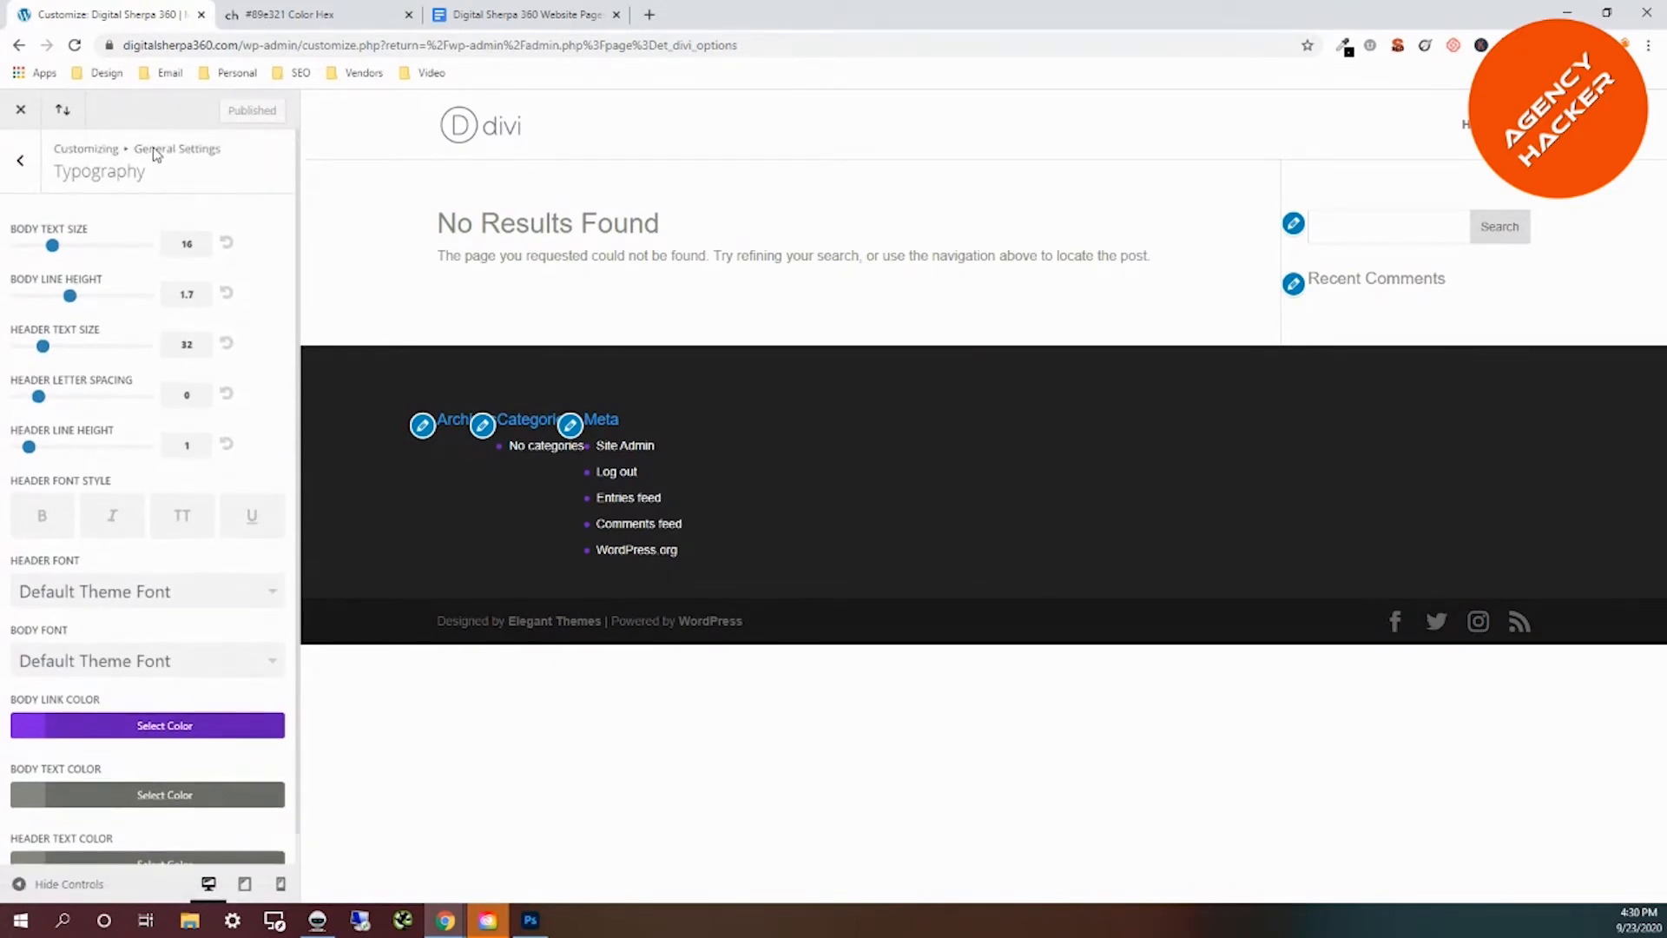
{"action": "left_click", "coordinate": [19, 163]}
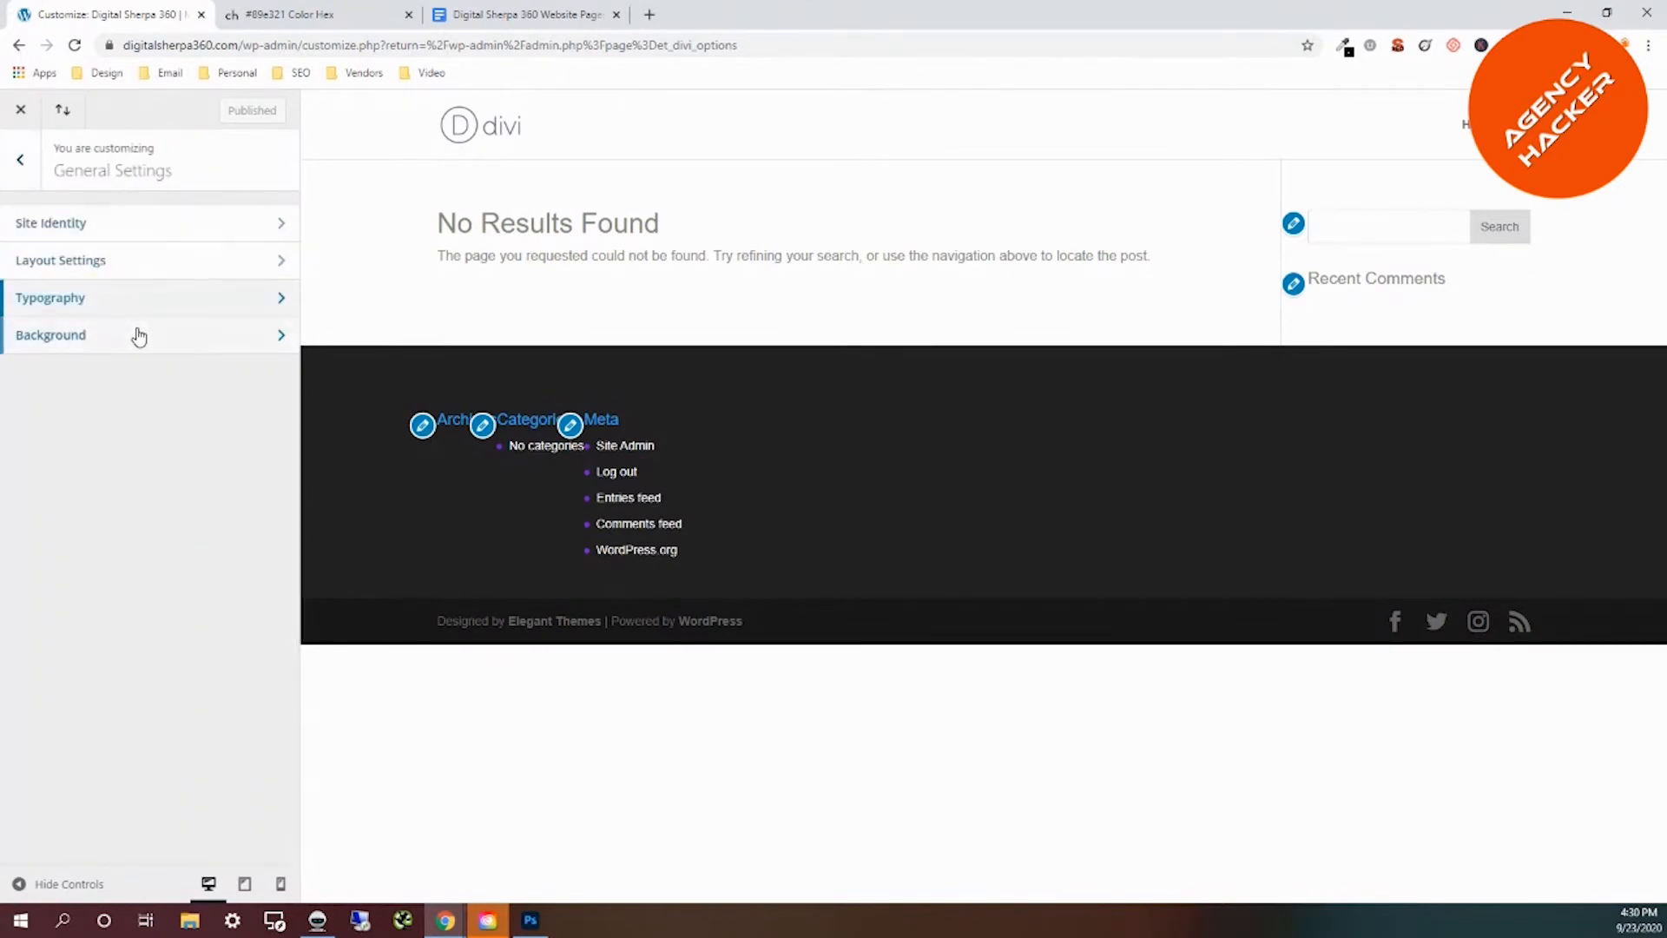
Set the site's background color to #7b21e3 in the Background settings.
{"action": "left_click", "coordinate": [136, 344]}
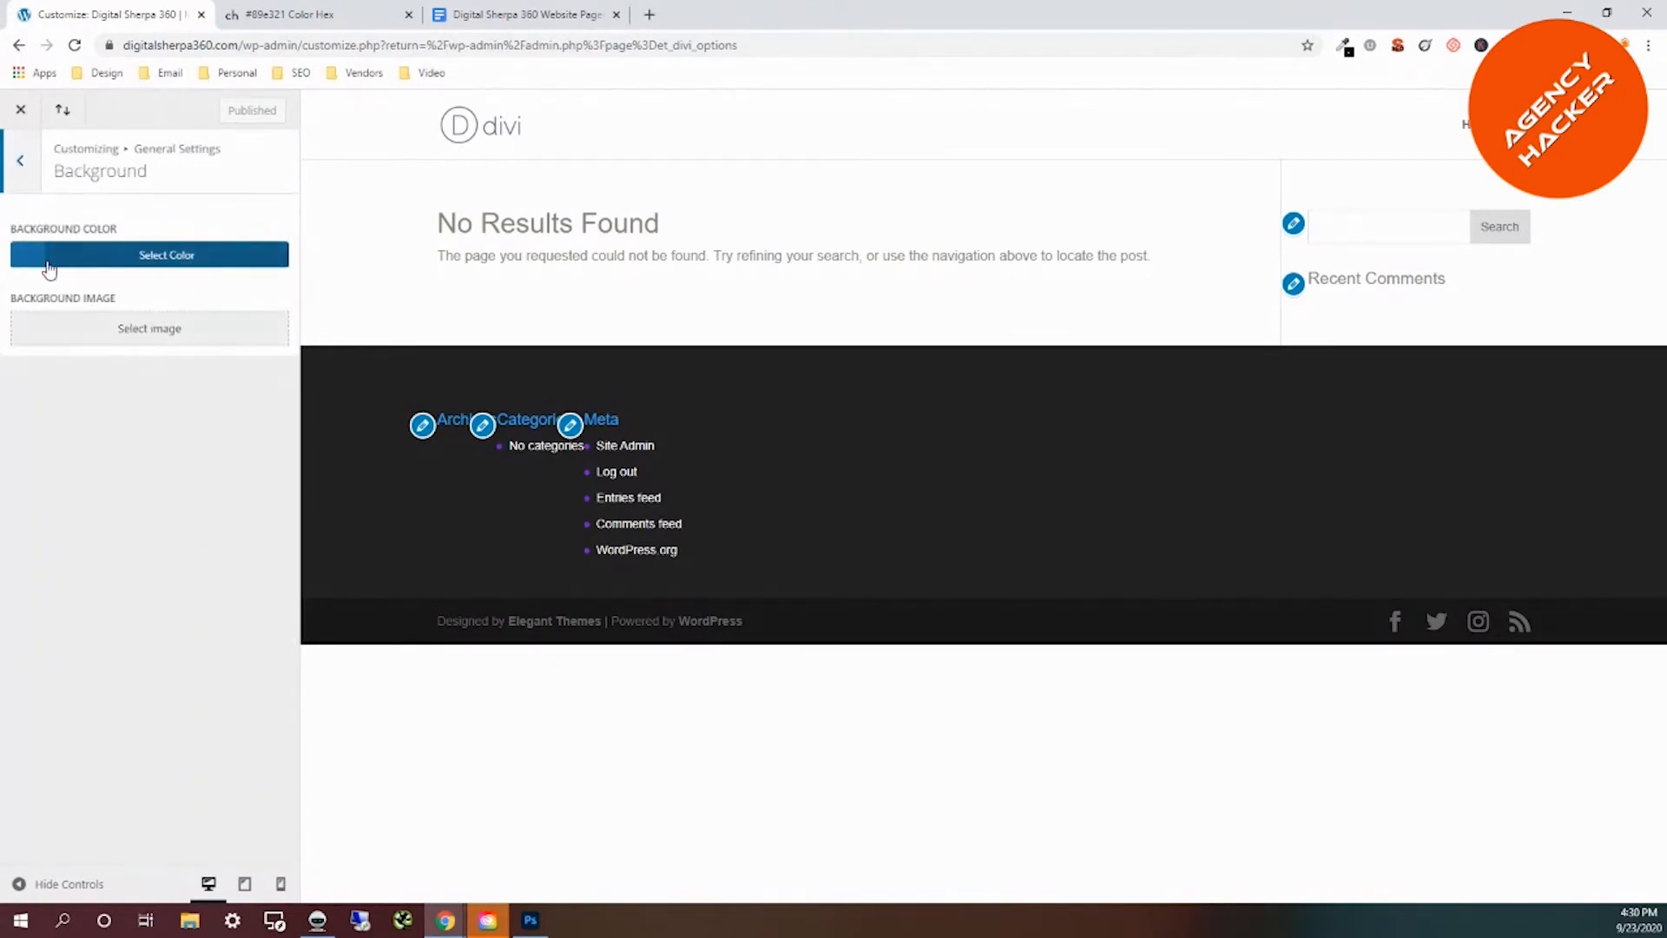
{"action": "left_click", "coordinate": [31, 257]}
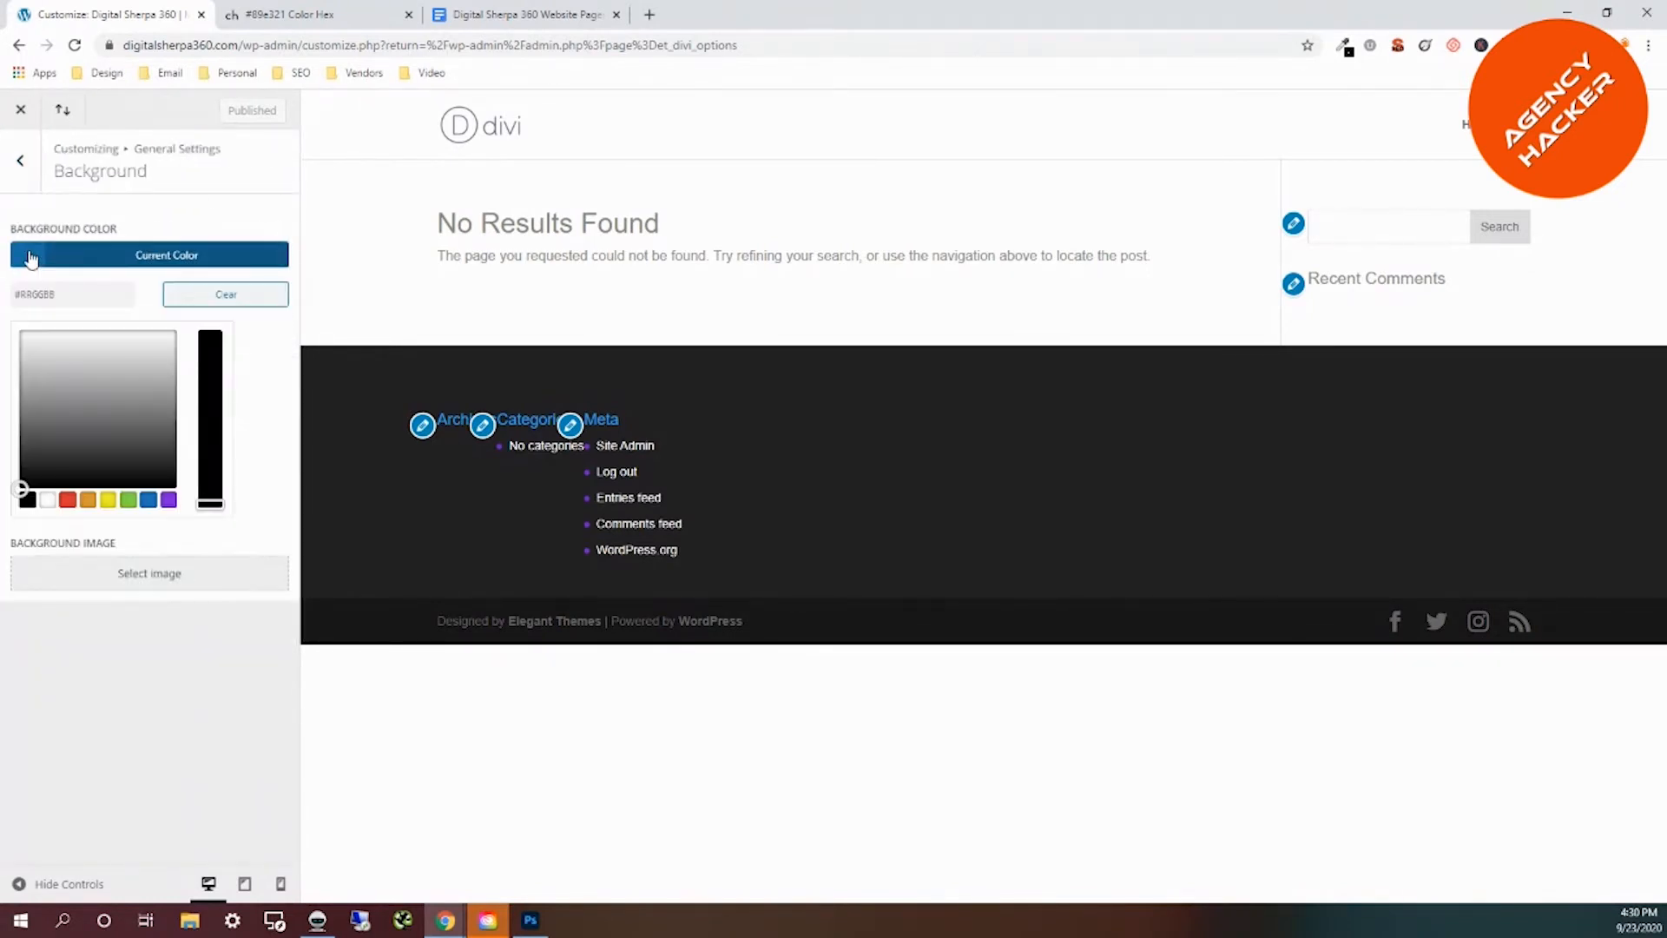
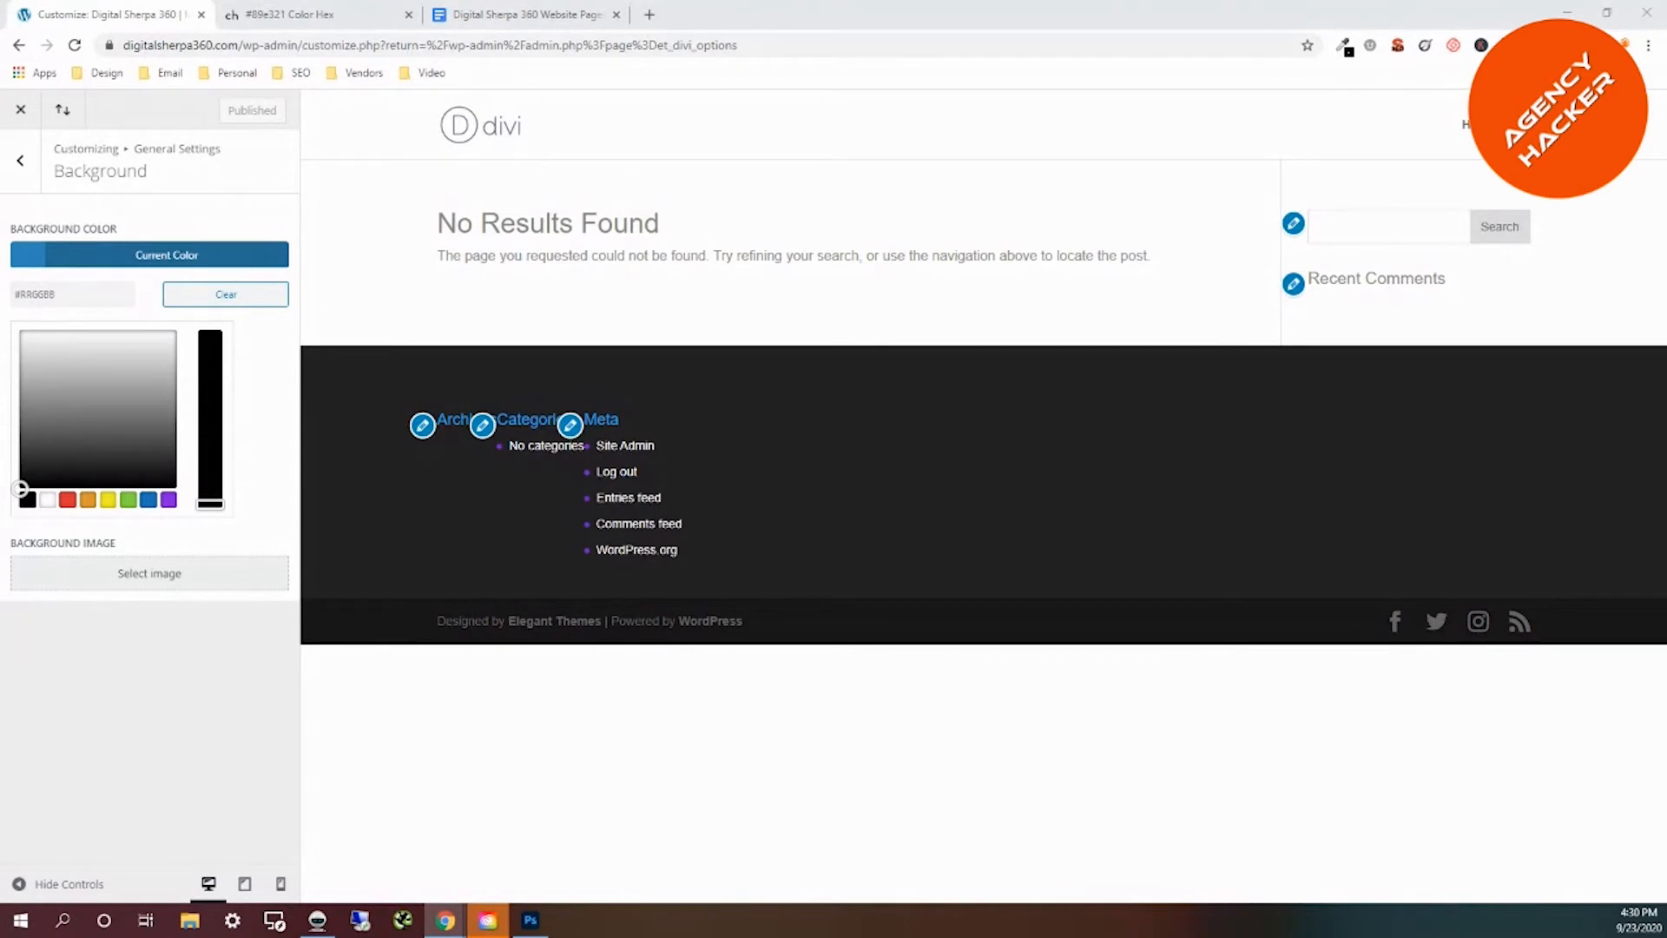
{"action": "left_click", "coordinate": [75, 297]}
{"action": "type", "text": "#7b21e3"}
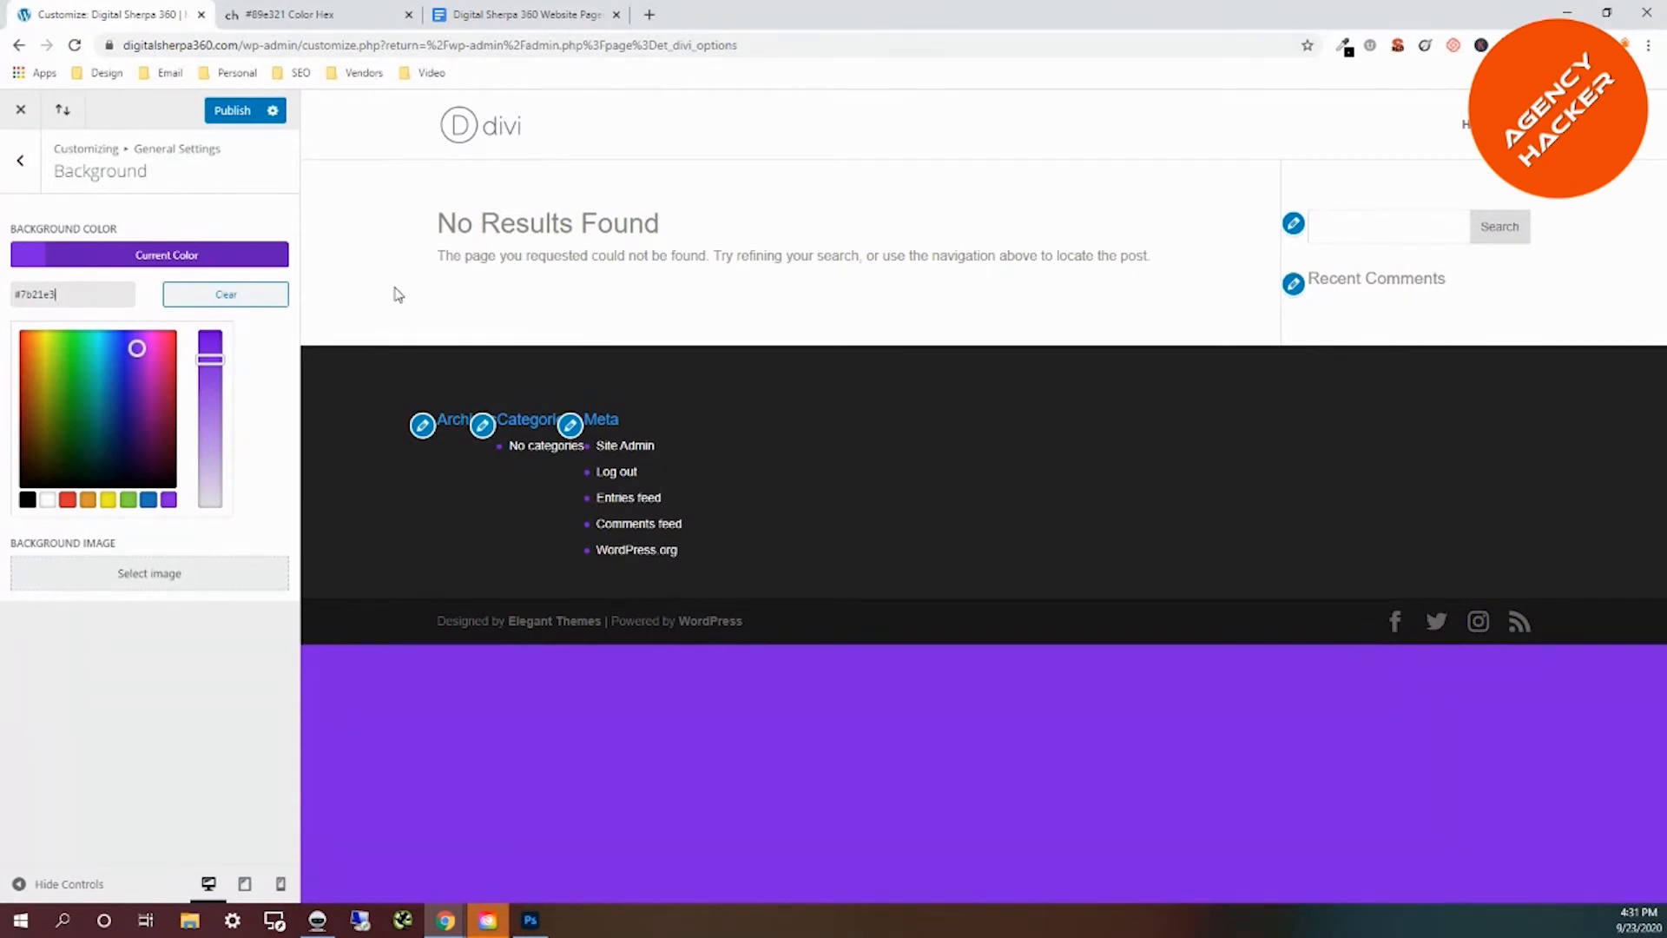
Publish the background color change and return to the customizer's main settings list.
{"action": "left_click", "coordinate": [232, 110]}
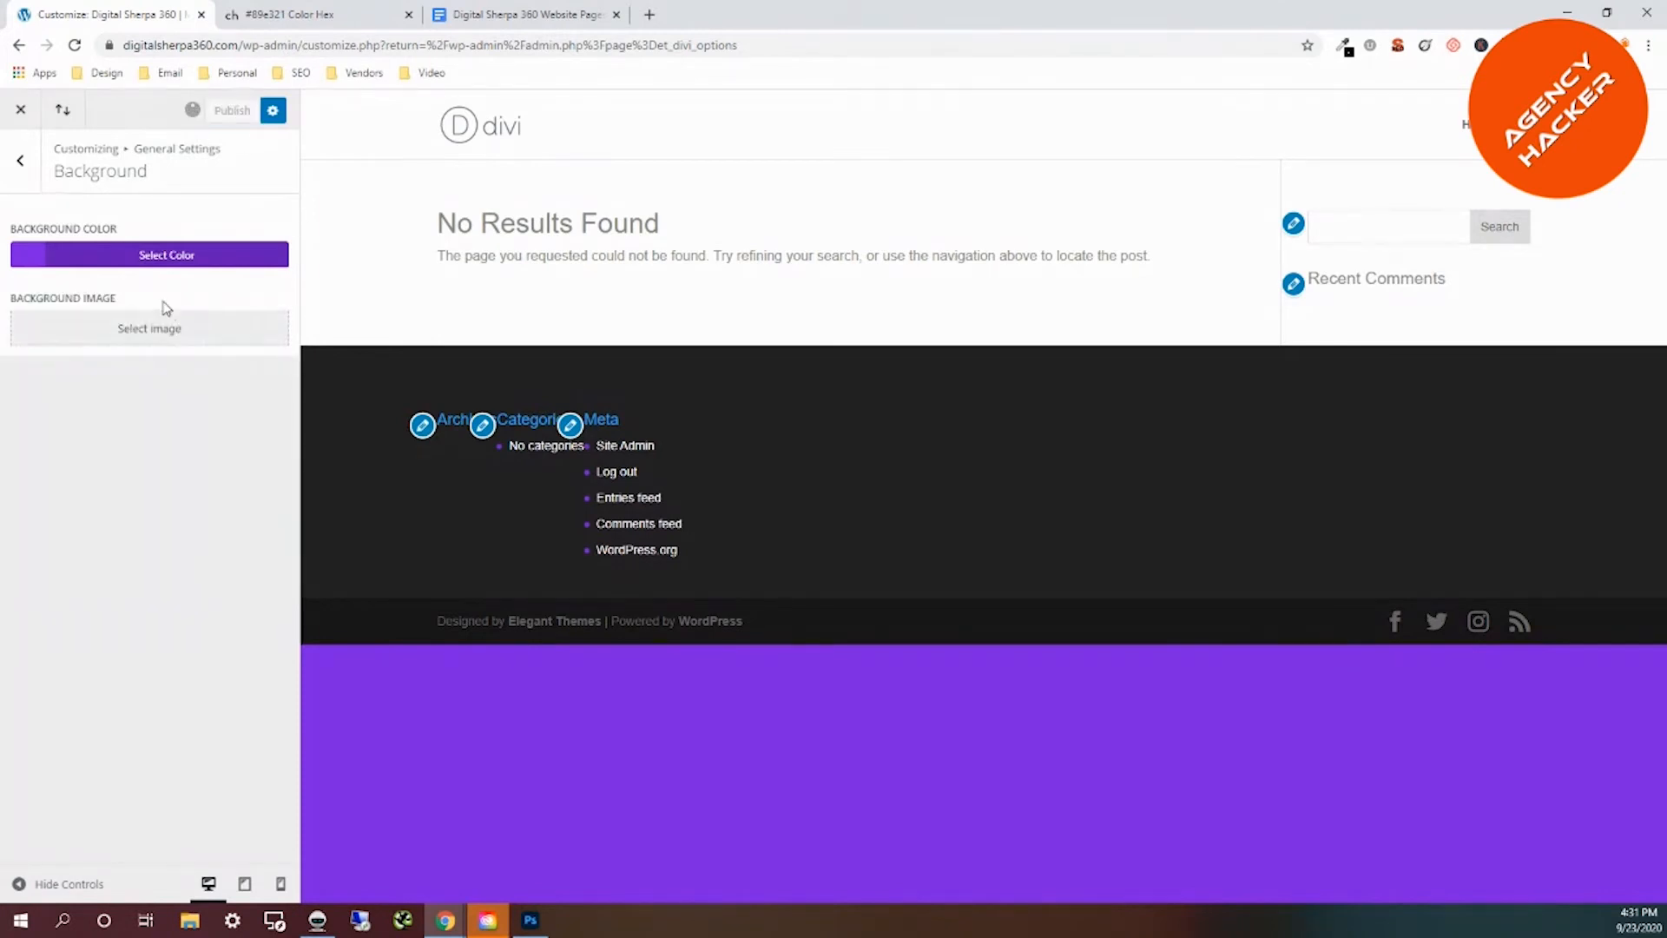
{"action": "left_click", "coordinate": [23, 163]}
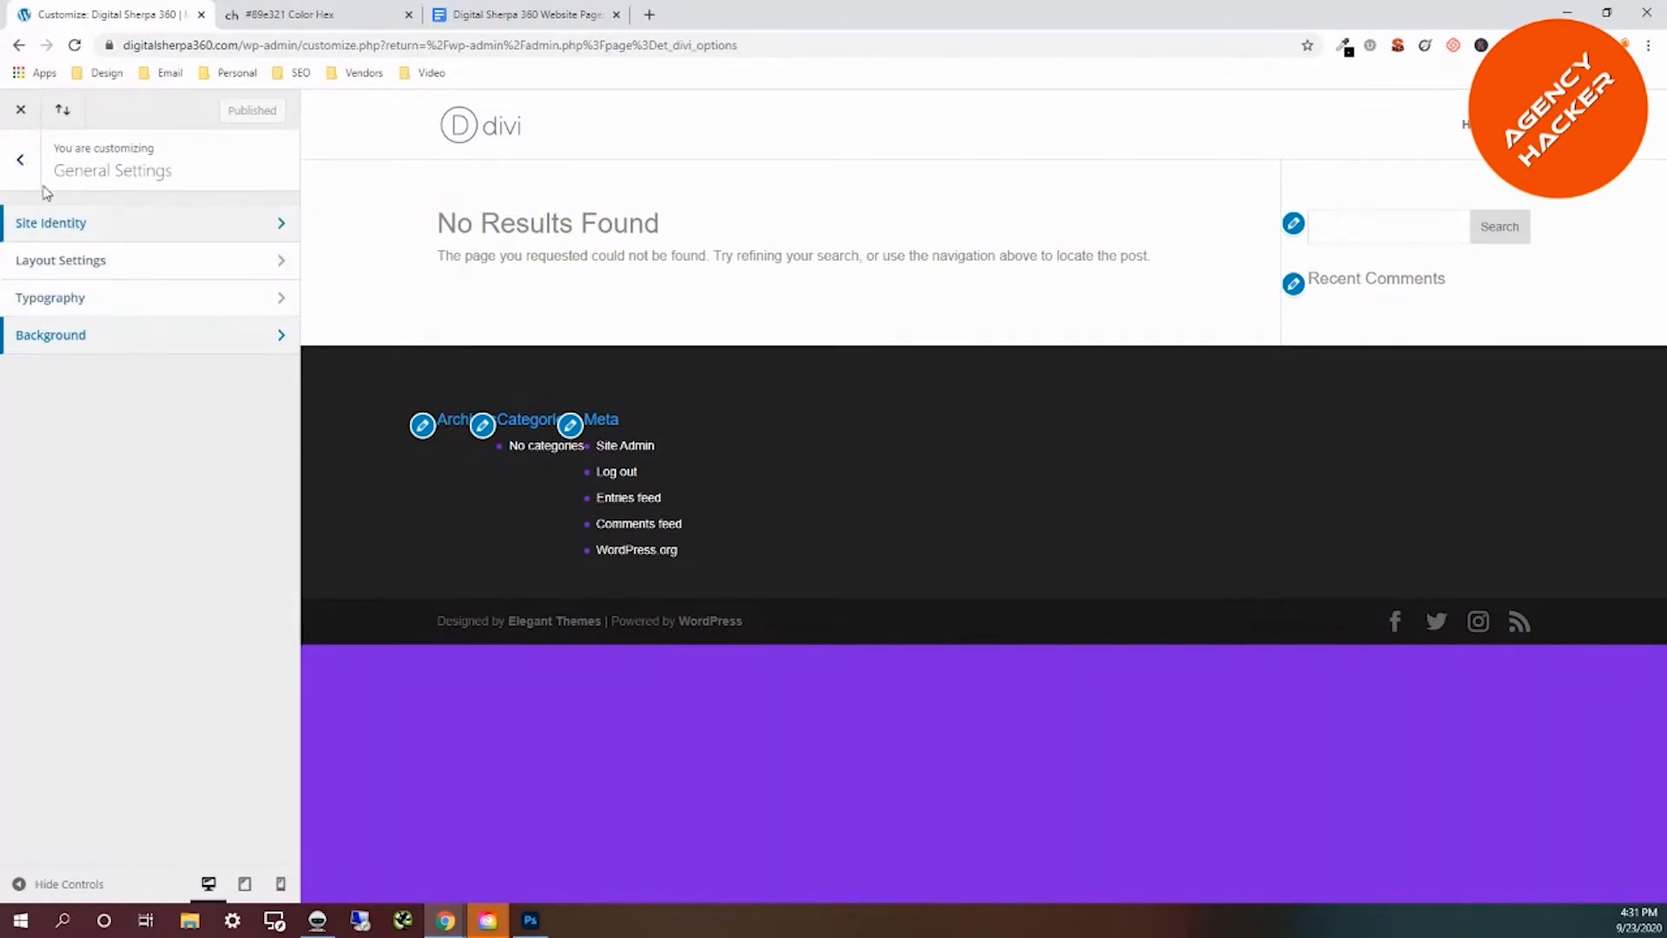
{"action": "left_click", "coordinate": [22, 163]}
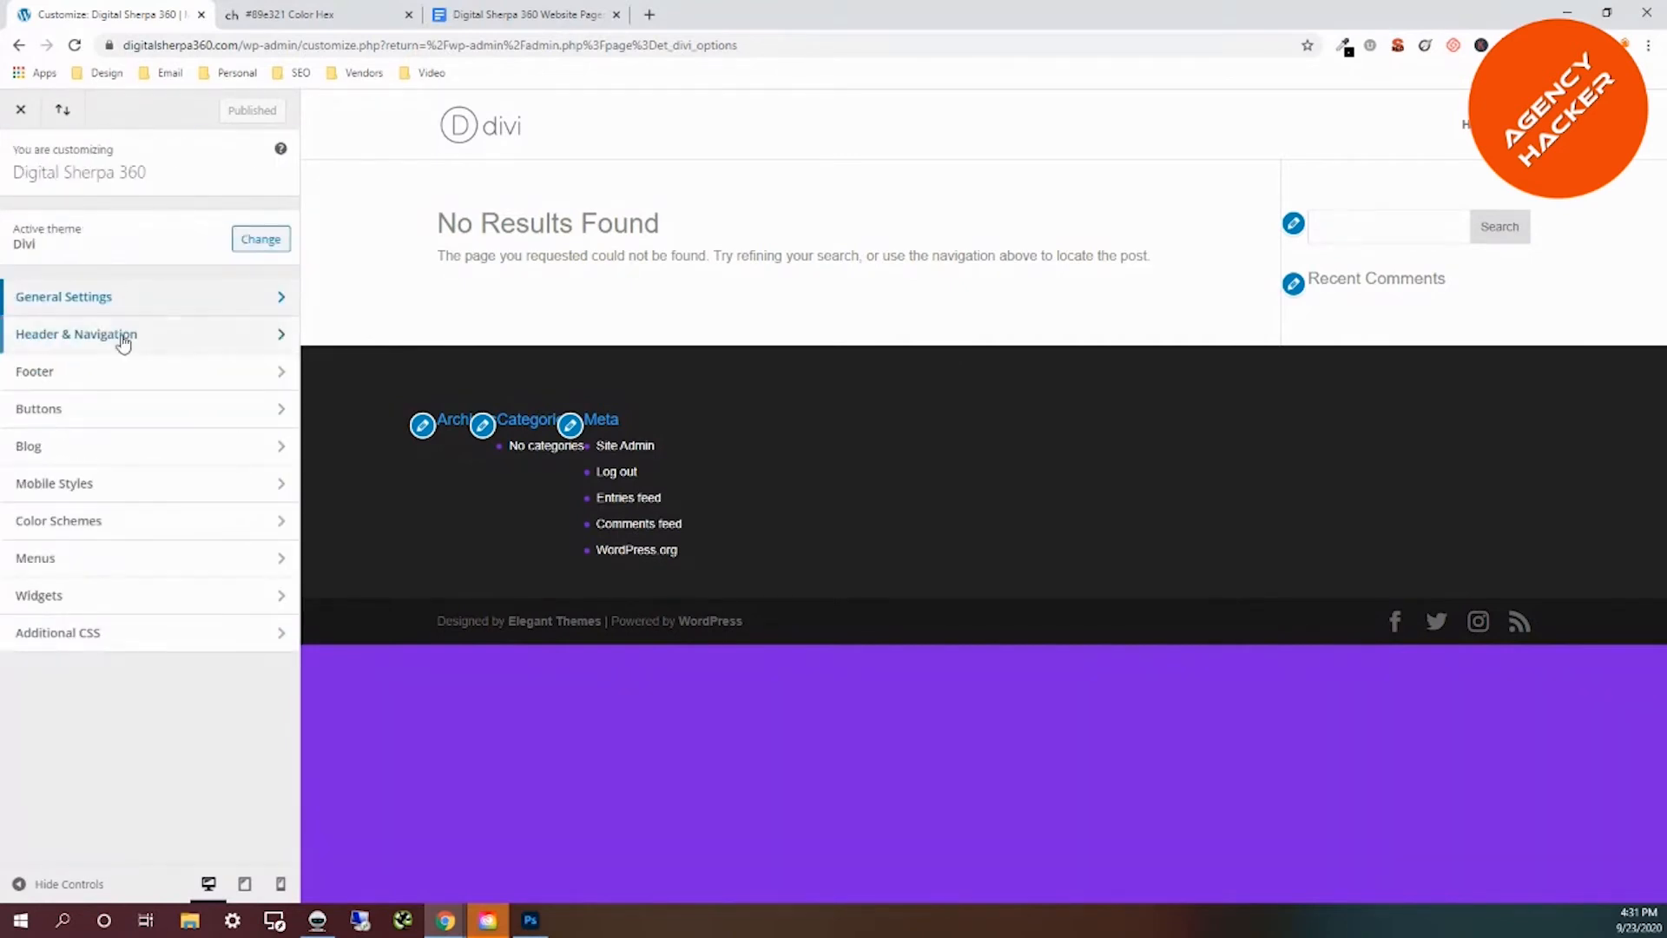
Review the Header Format options under Header & Navigation and return to that section's list.
{"action": "left_click", "coordinate": [120, 342]}
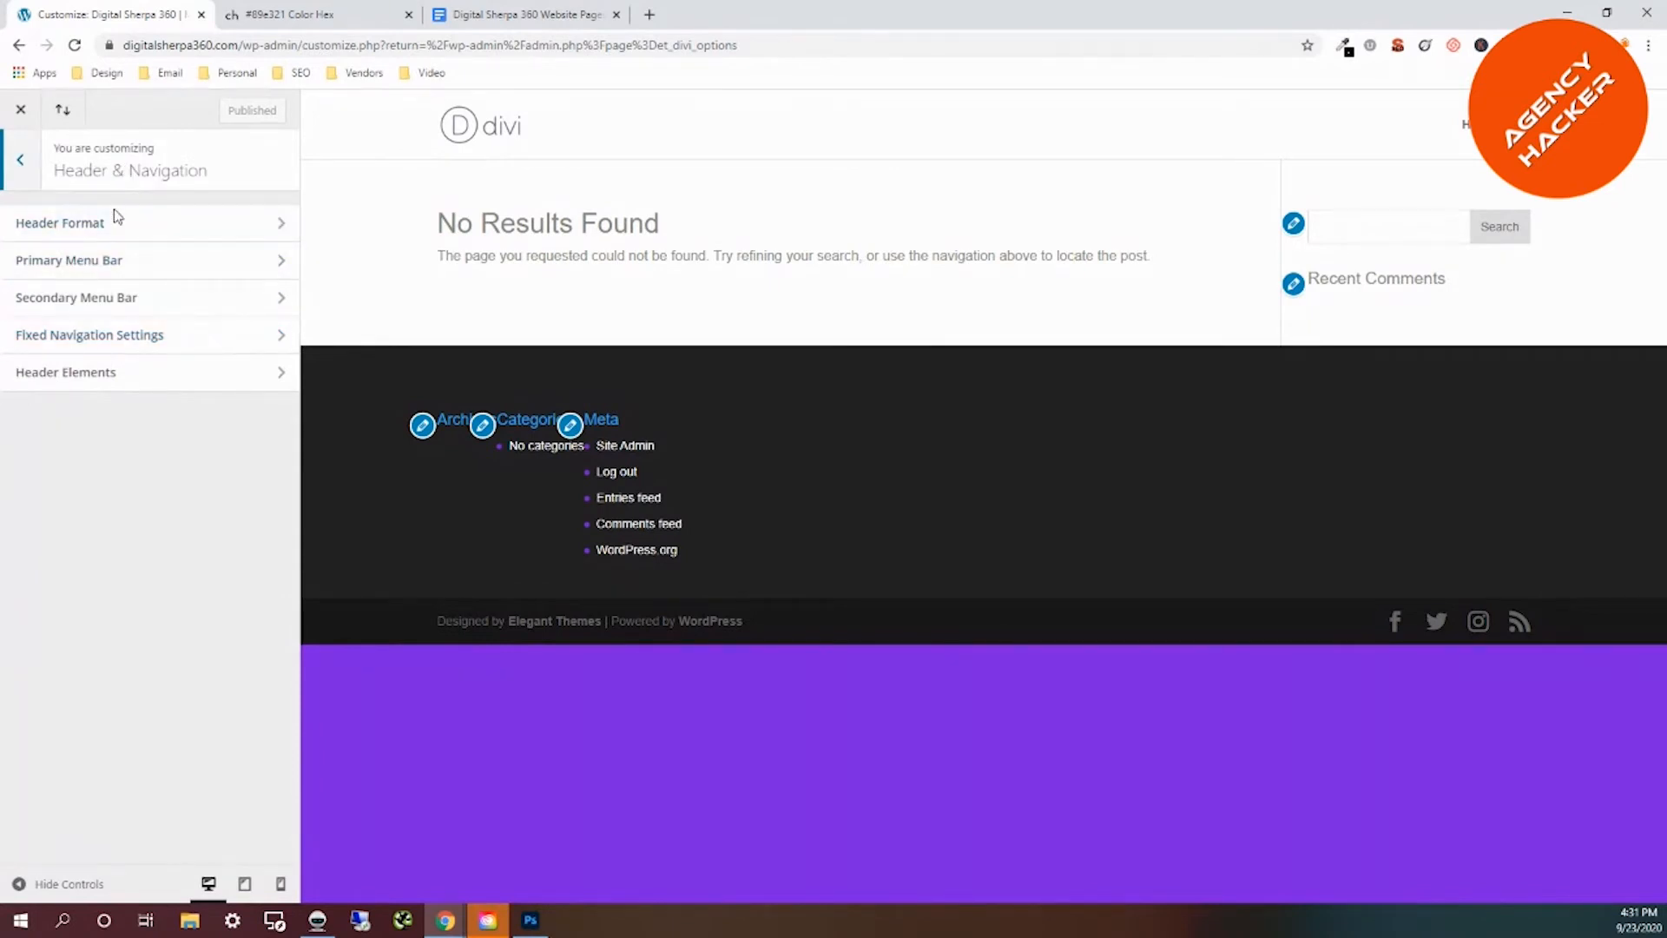
{"action": "left_click", "coordinate": [103, 229]}
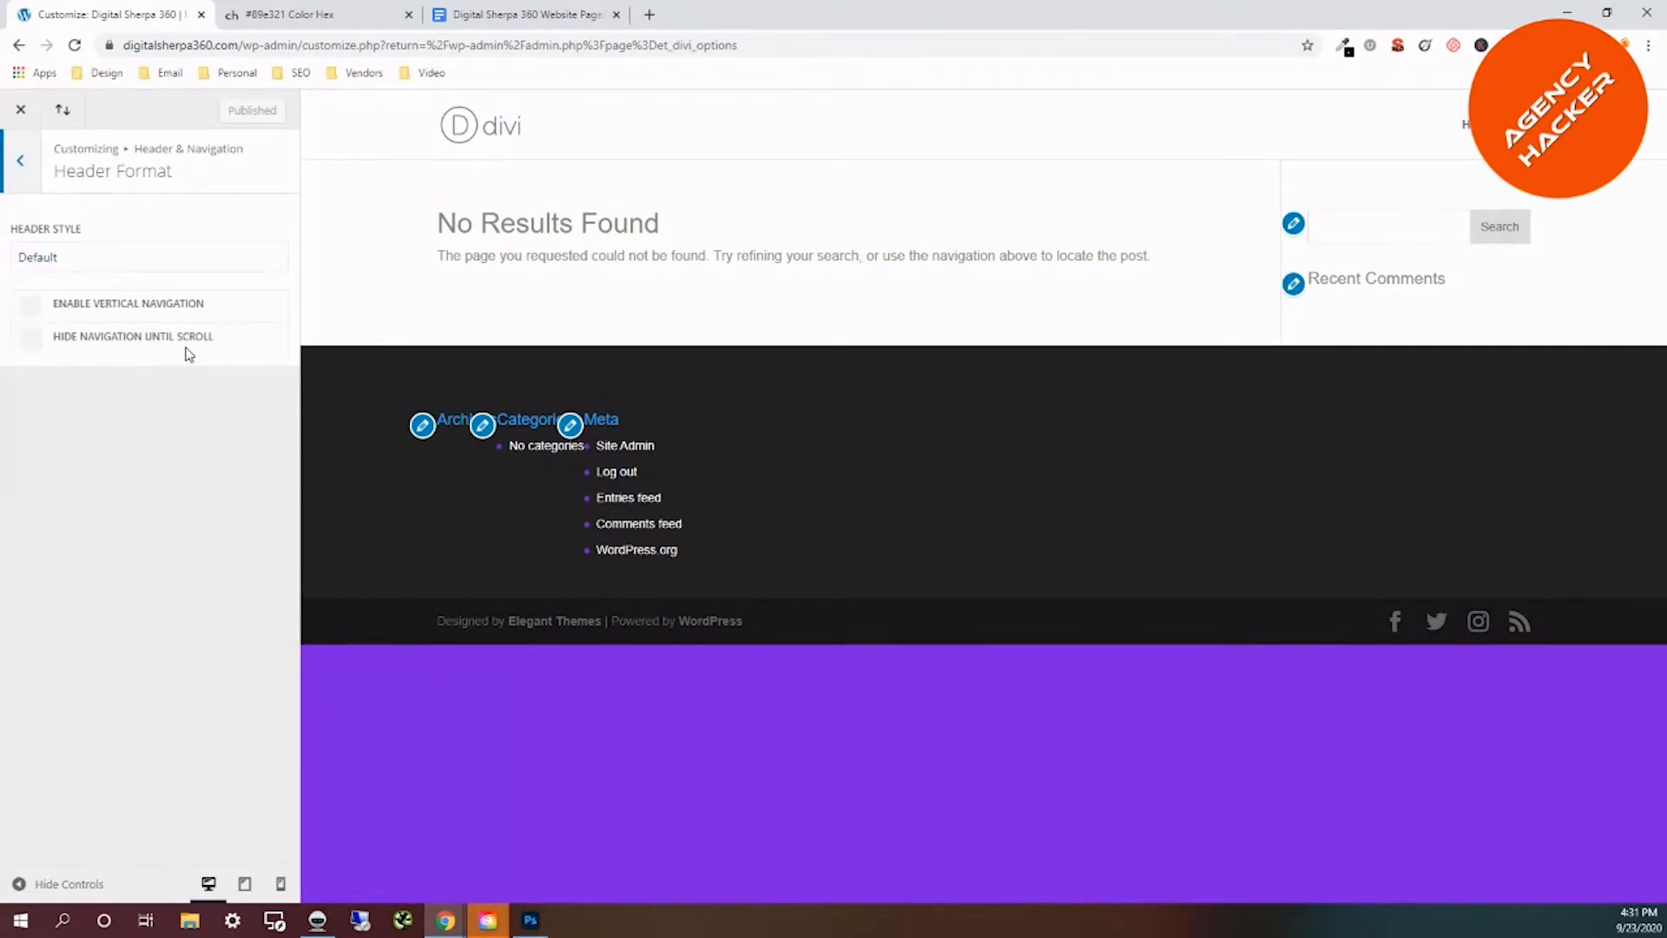
{"action": "left_click", "coordinate": [20, 163]}
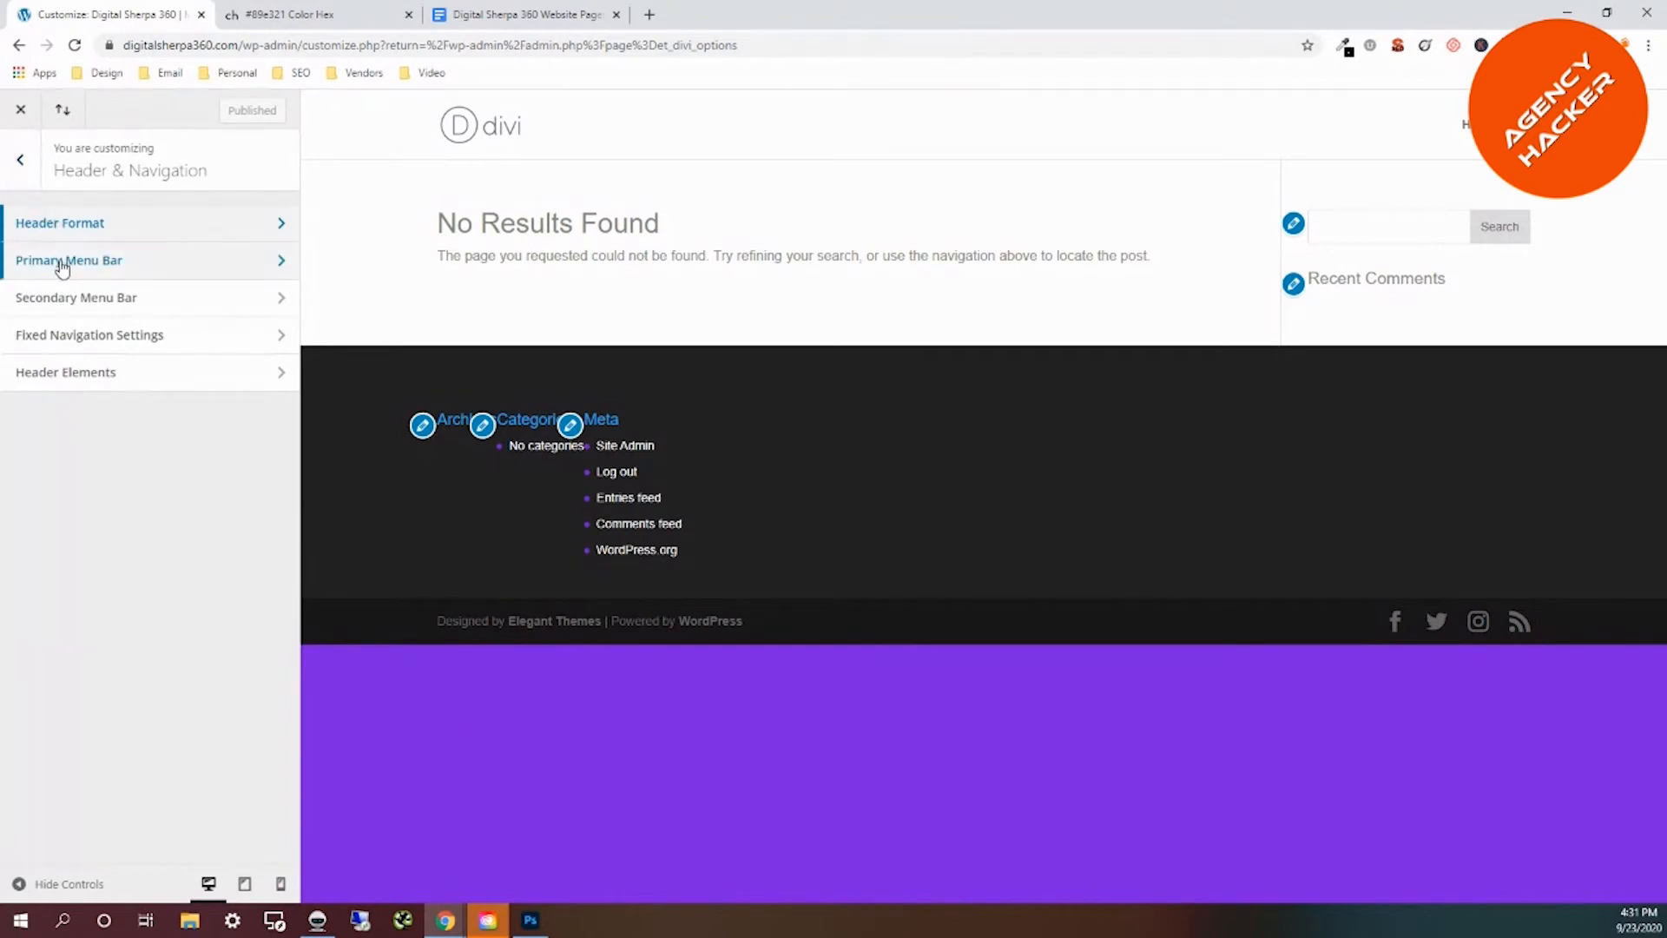
Make the Primary Menu Bar full width, with a menu height of 54 and a text size of 15.
{"action": "left_click", "coordinate": [60, 262]}
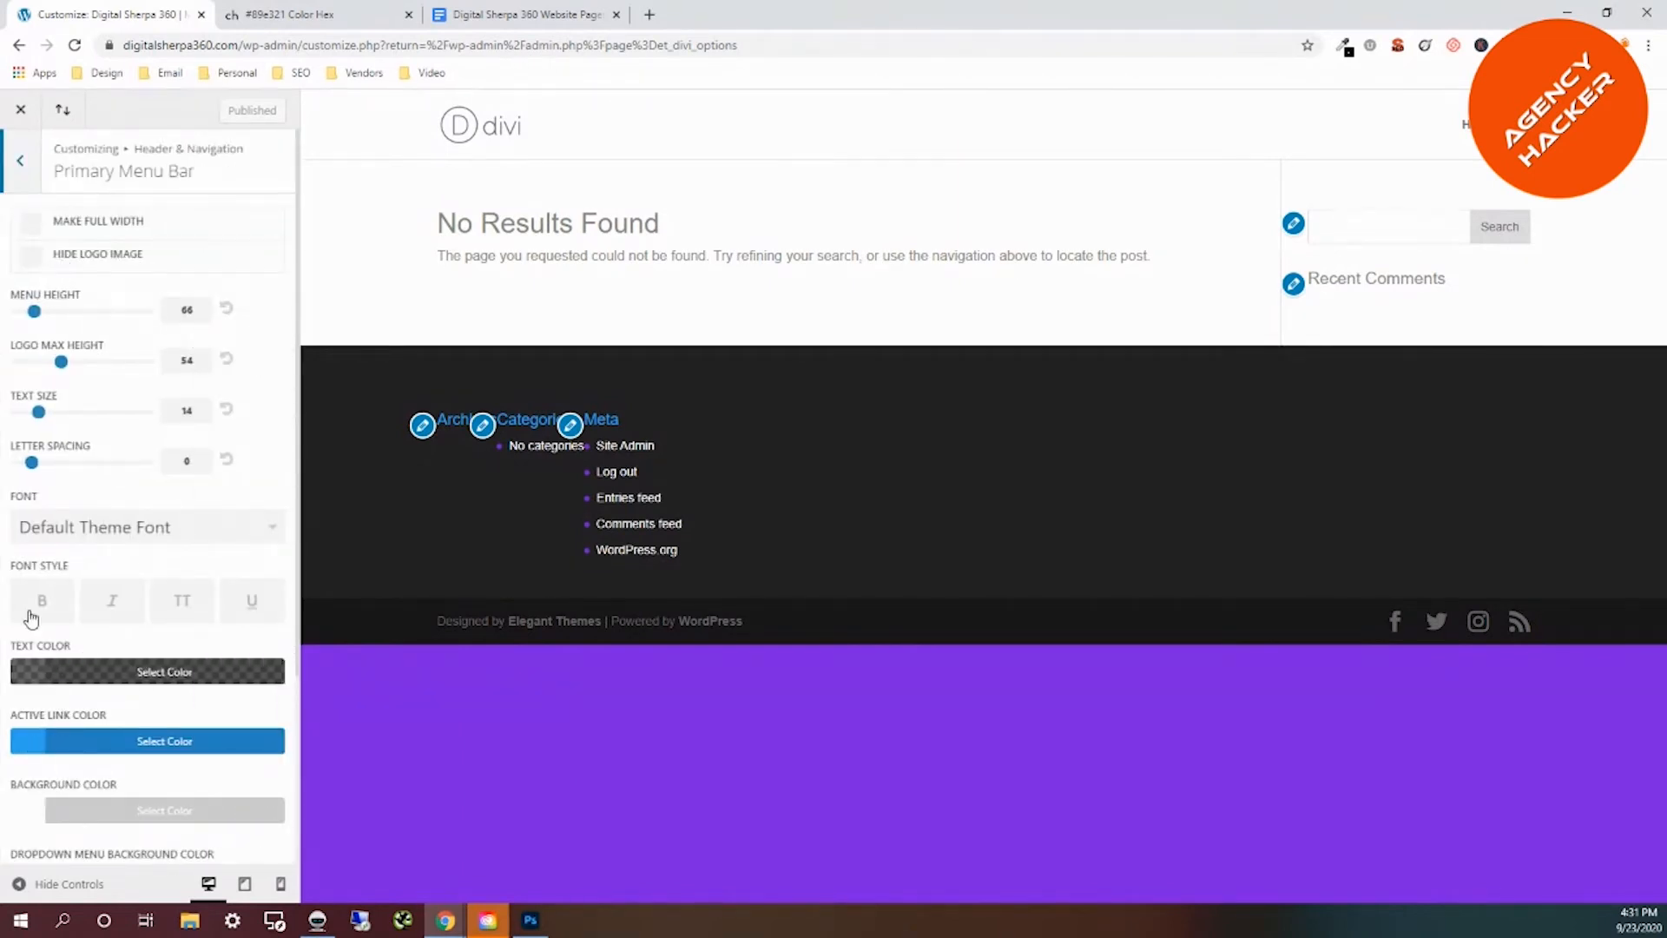
{"action": "left_click", "coordinate": [31, 228]}
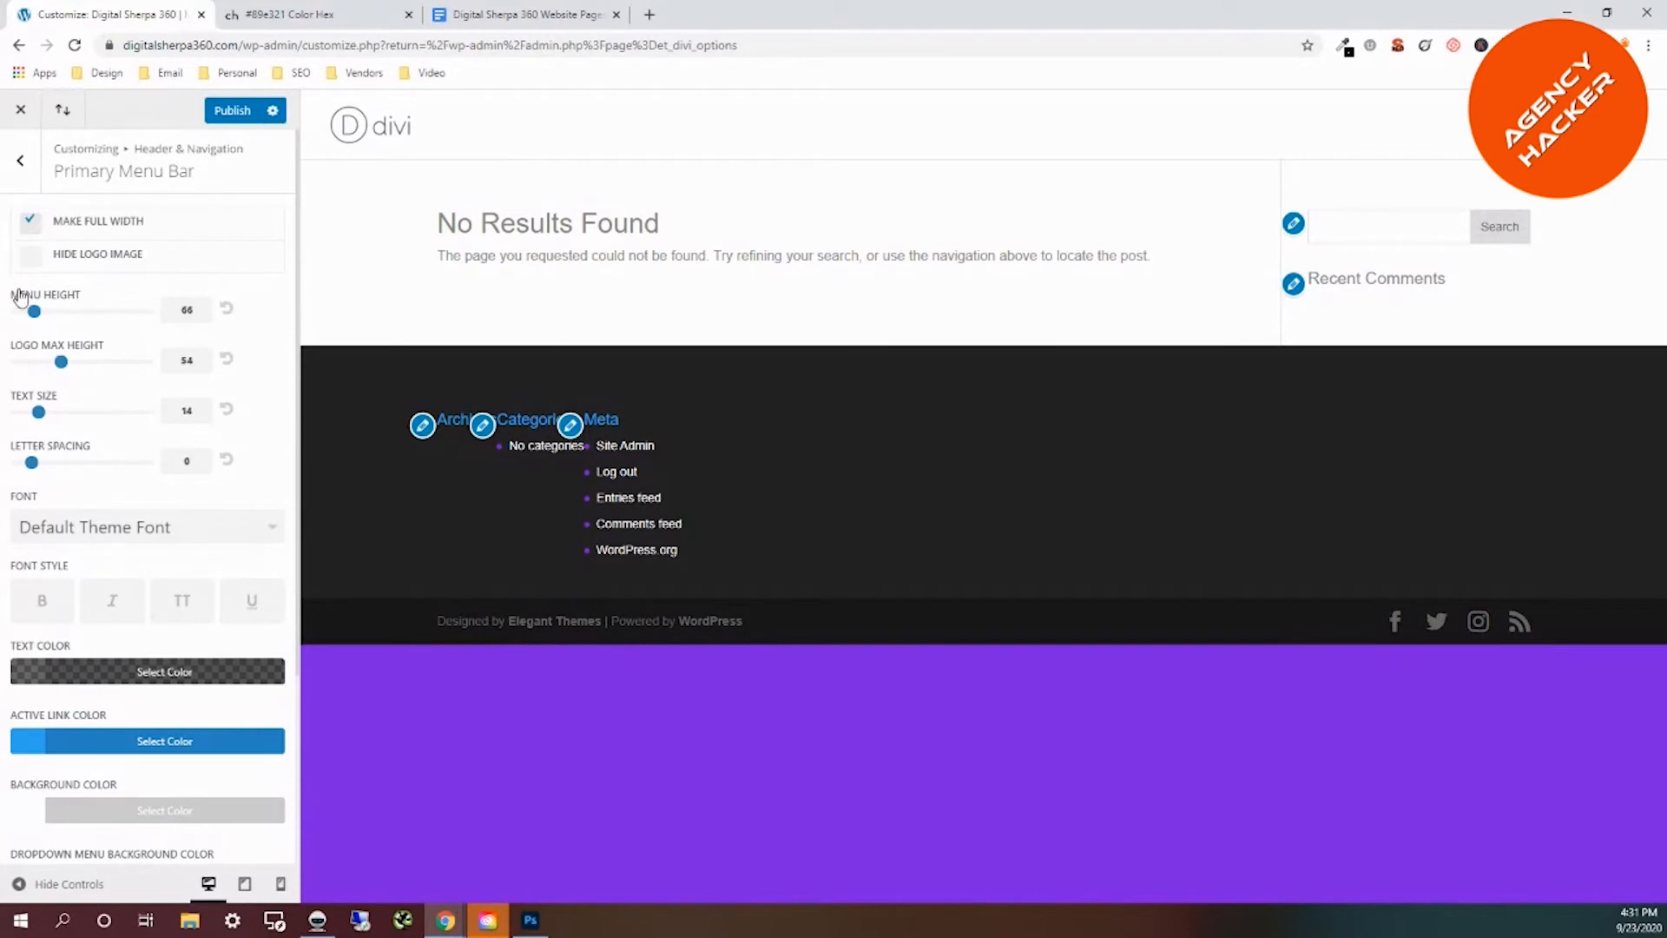
{"action": "left_click_drag", "start_coordinate": [35, 316], "coordinate": [29, 315]}
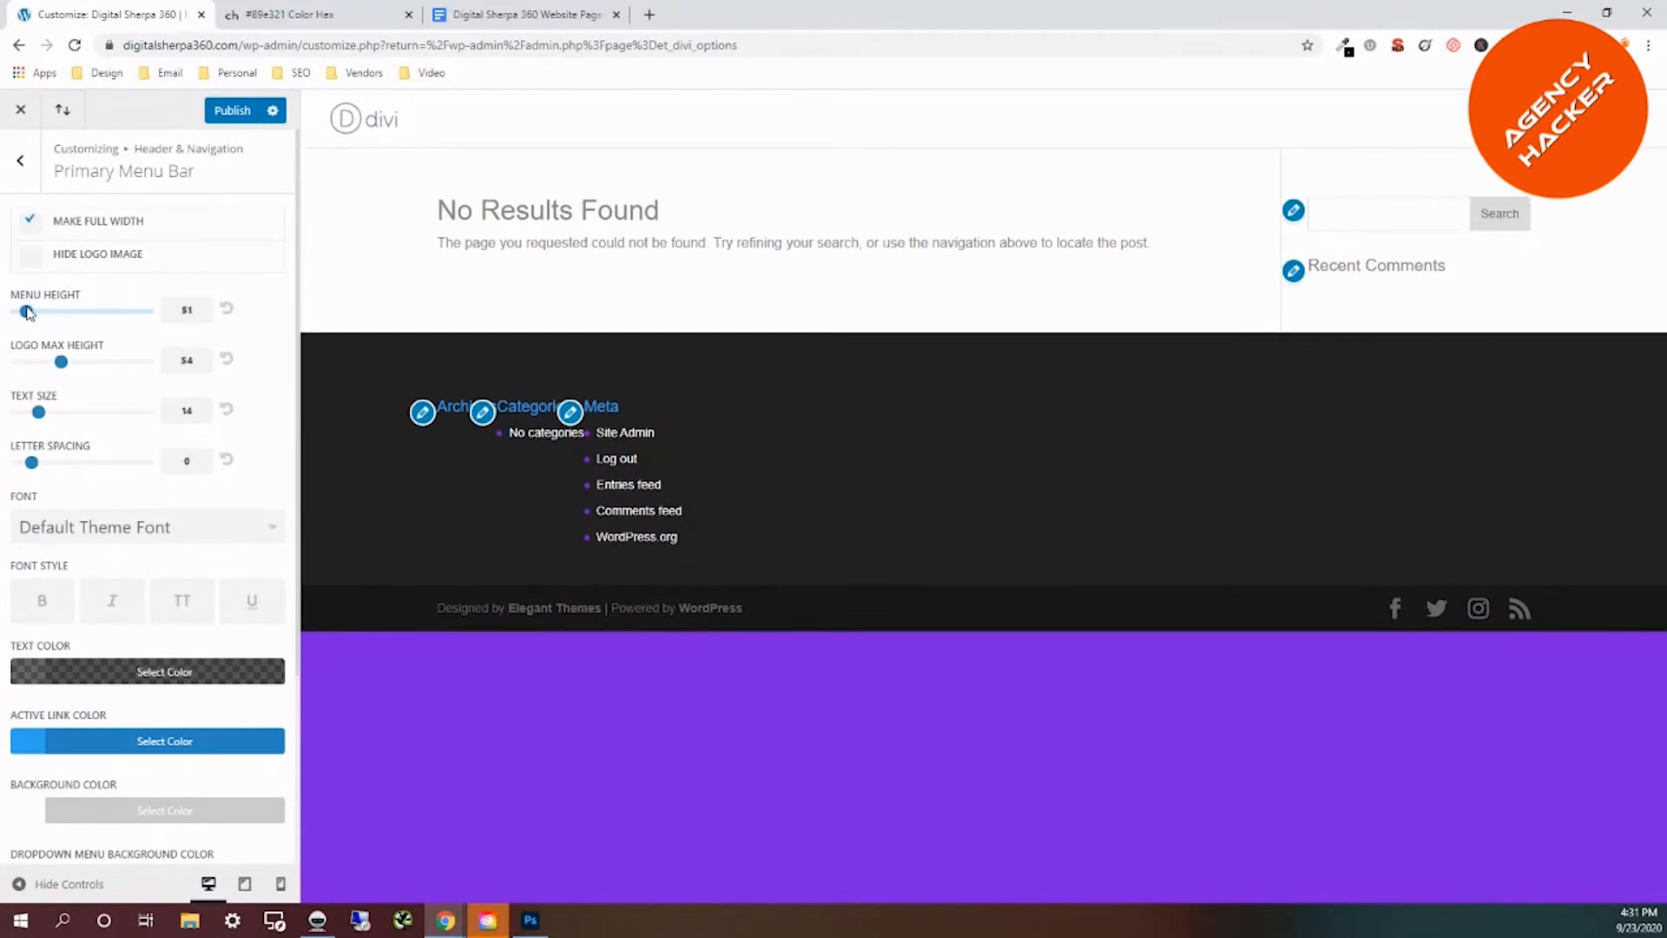
{"action": "left_click_drag", "start_coordinate": [197, 312], "coordinate": [176, 311]}
{"action": "type", "text": "54"}
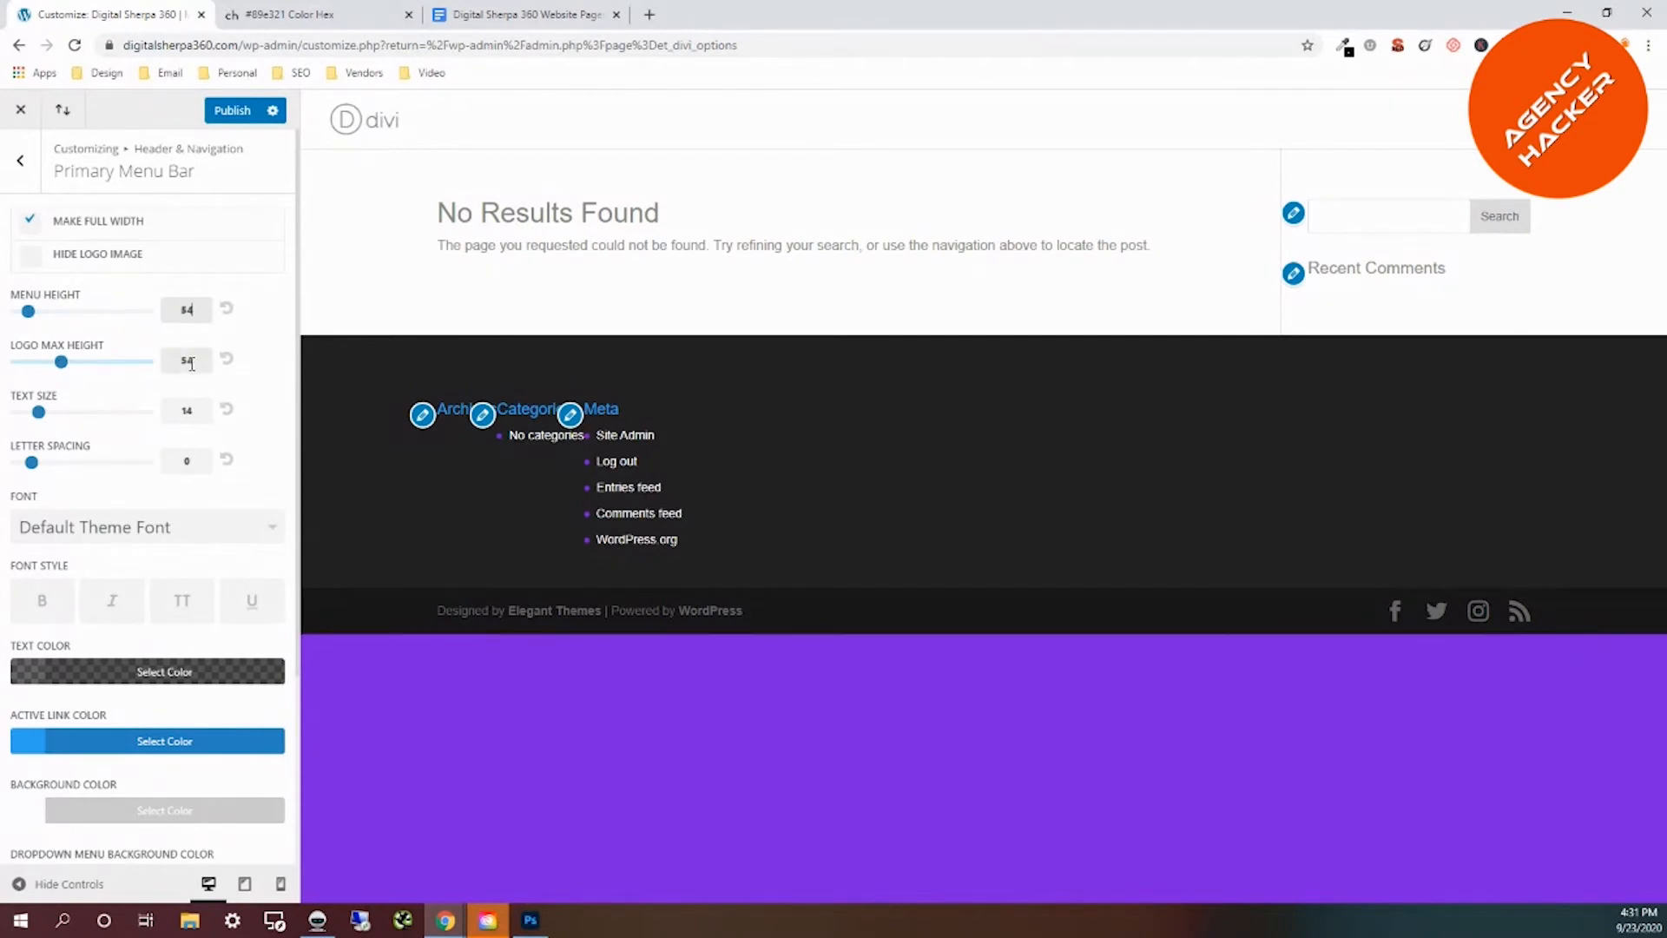
{"action": "left_click_drag", "start_coordinate": [40, 414], "coordinate": [45, 413]}
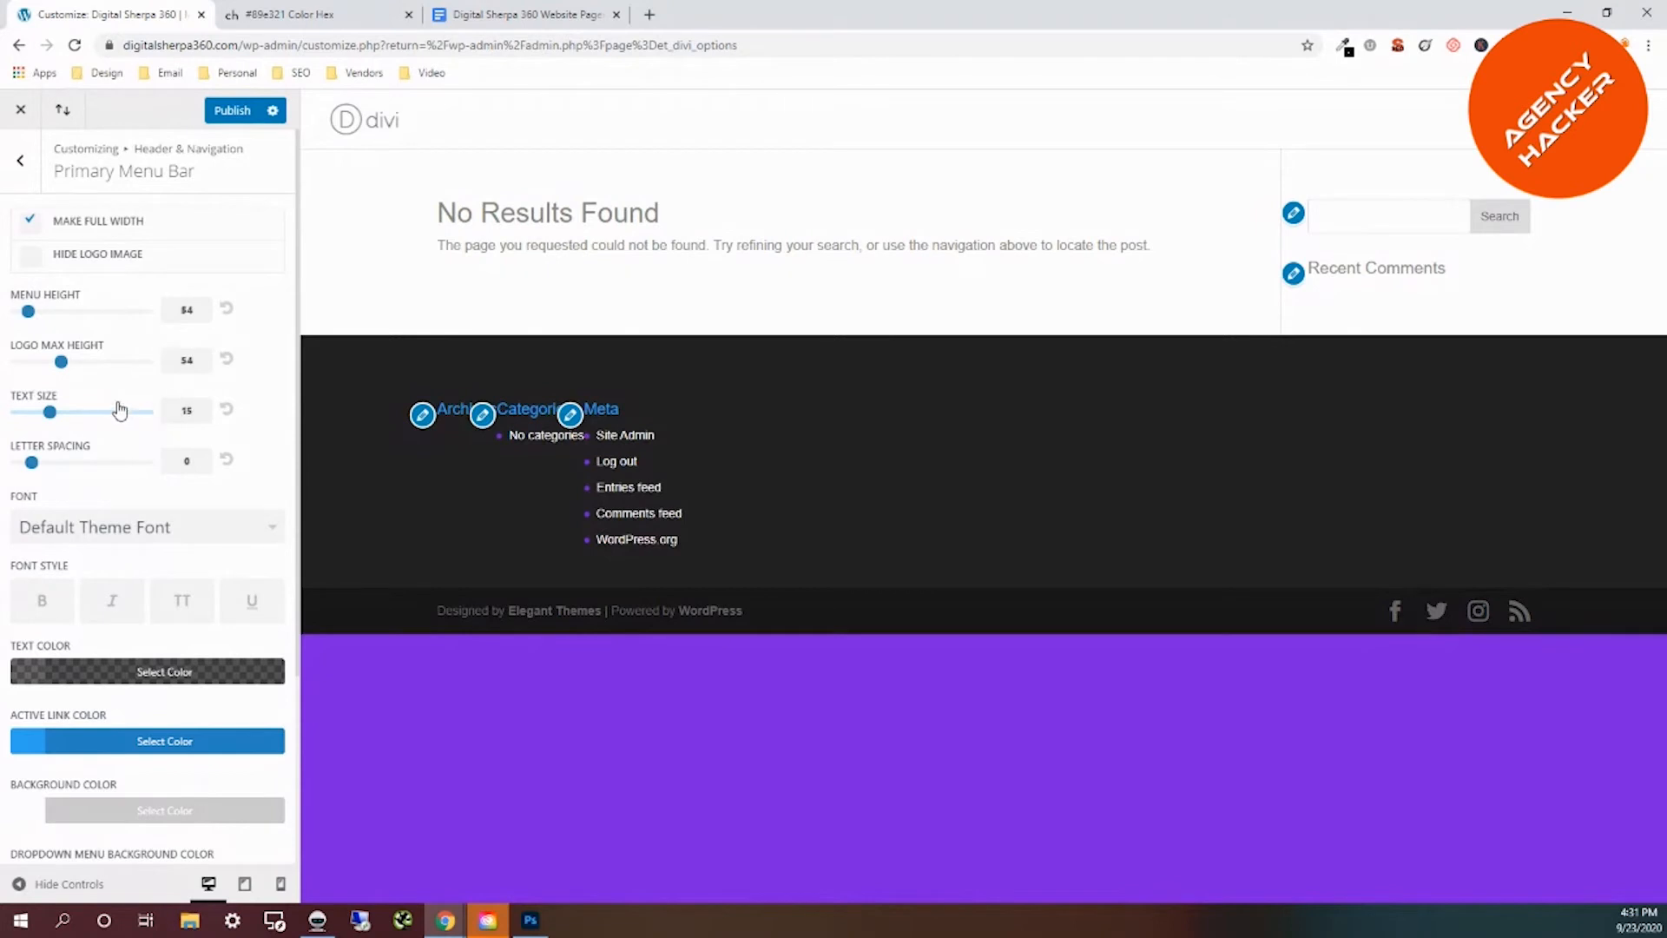
Set the primary menu's text color to the gray #868a81 at full opacity.
{"action": "scroll", "coordinate": [72, 536], "scroll_direction": "down", "scroll_amount": 2}
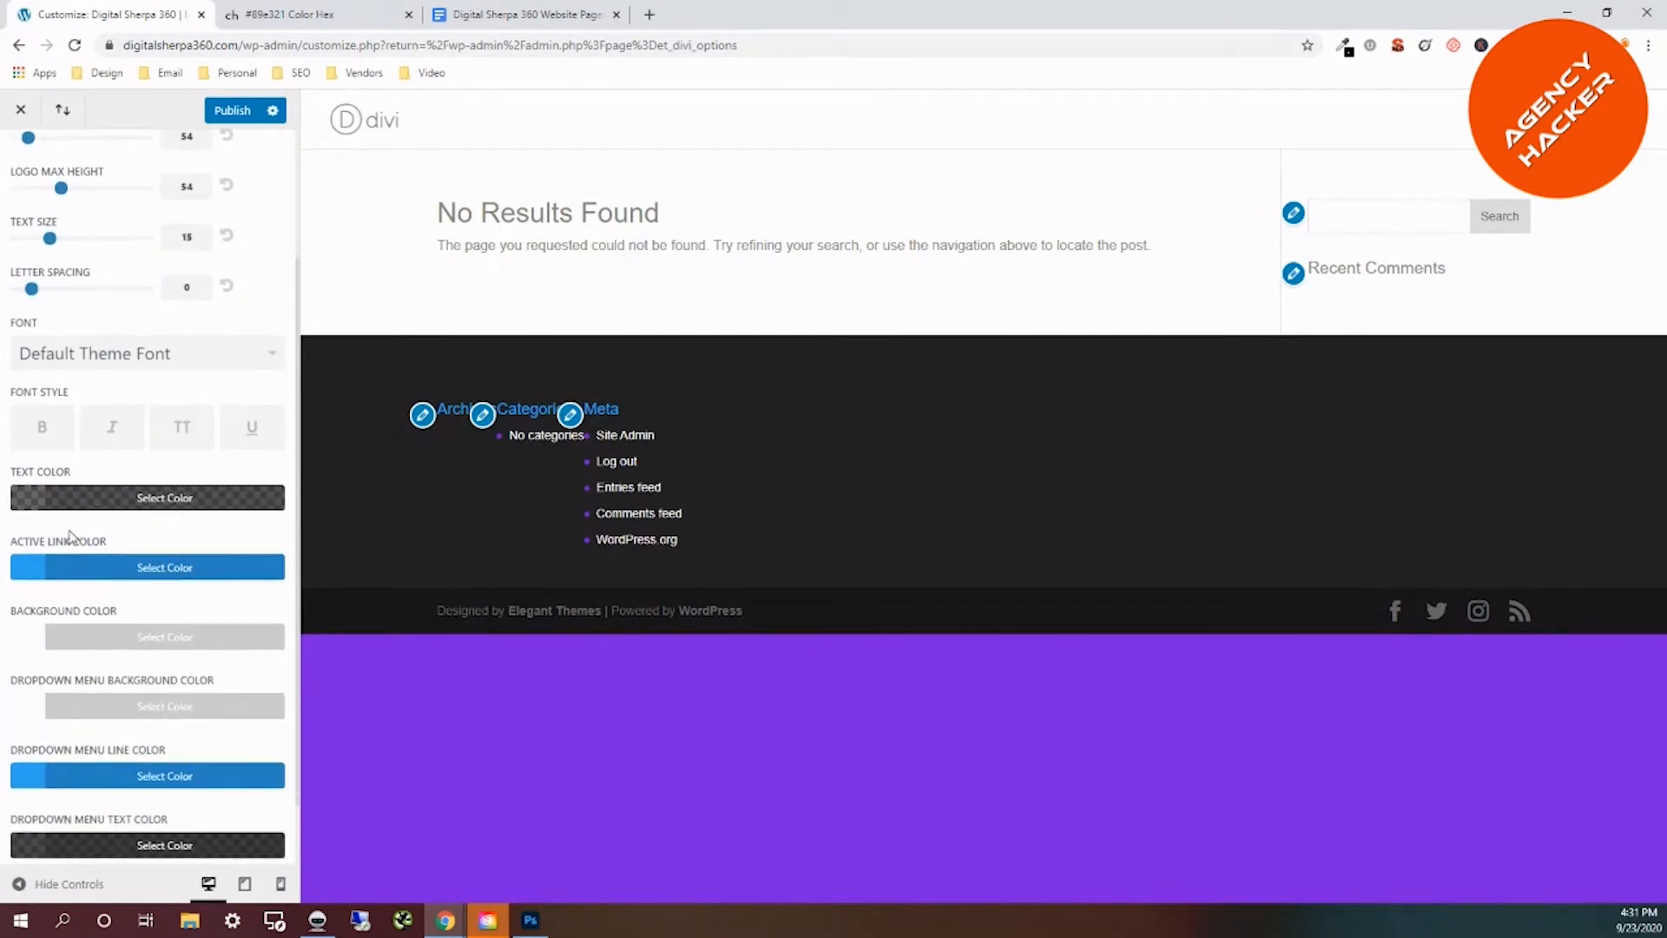
{"action": "left_click", "coordinate": [22, 508]}
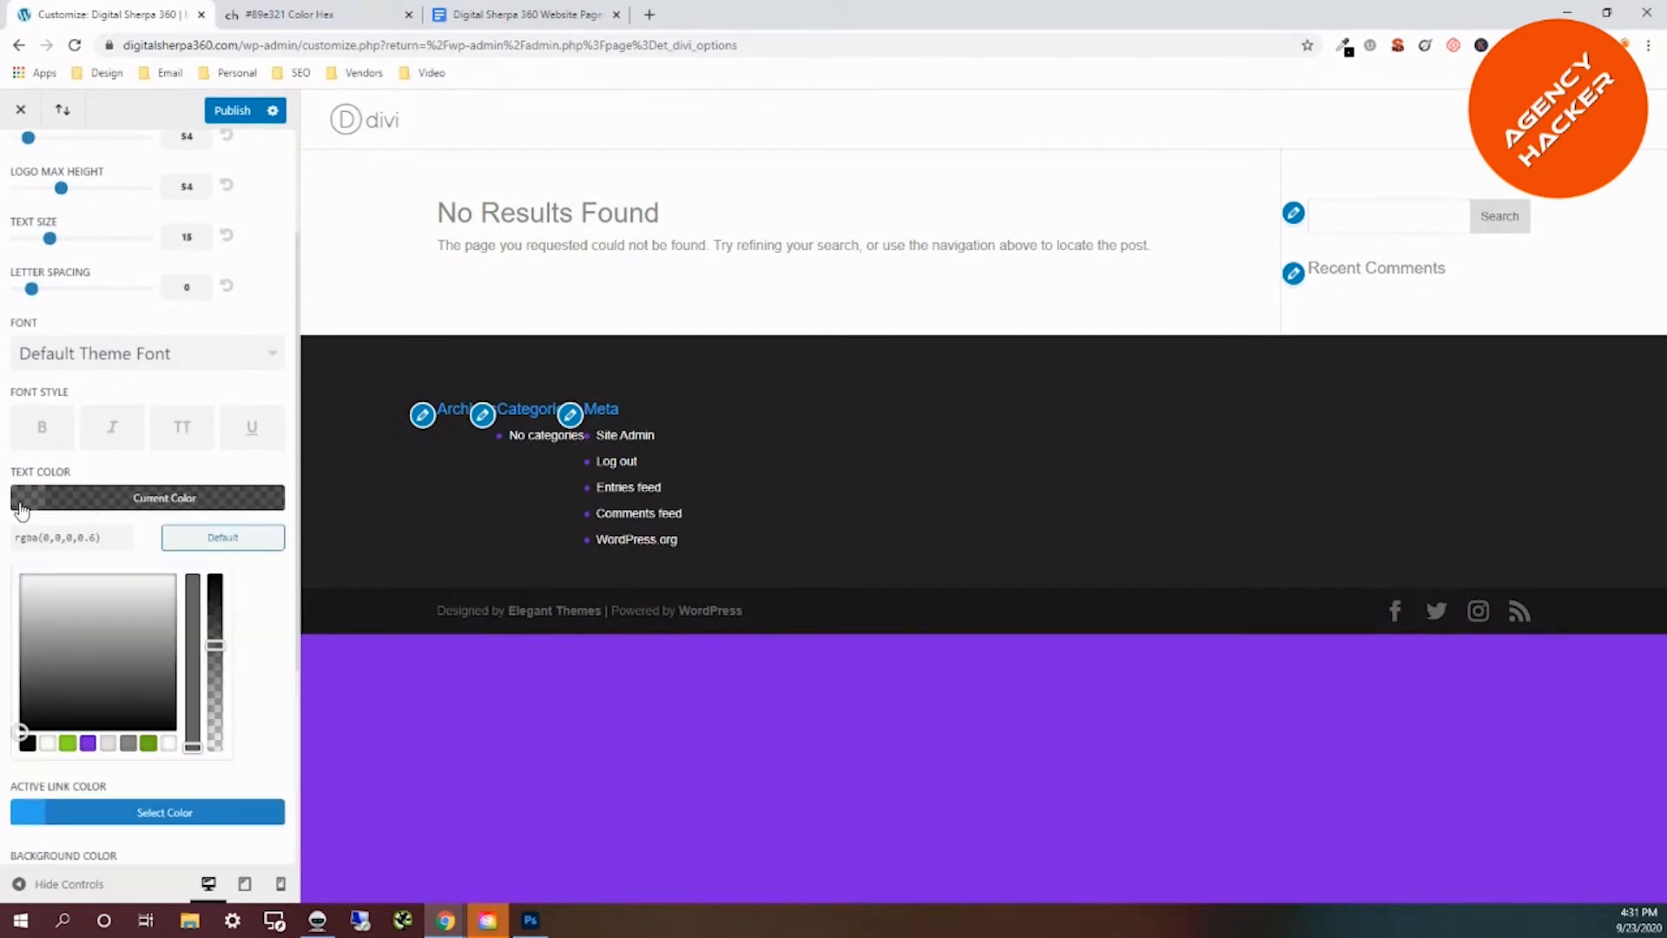
{"action": "left_click", "coordinate": [127, 745]}
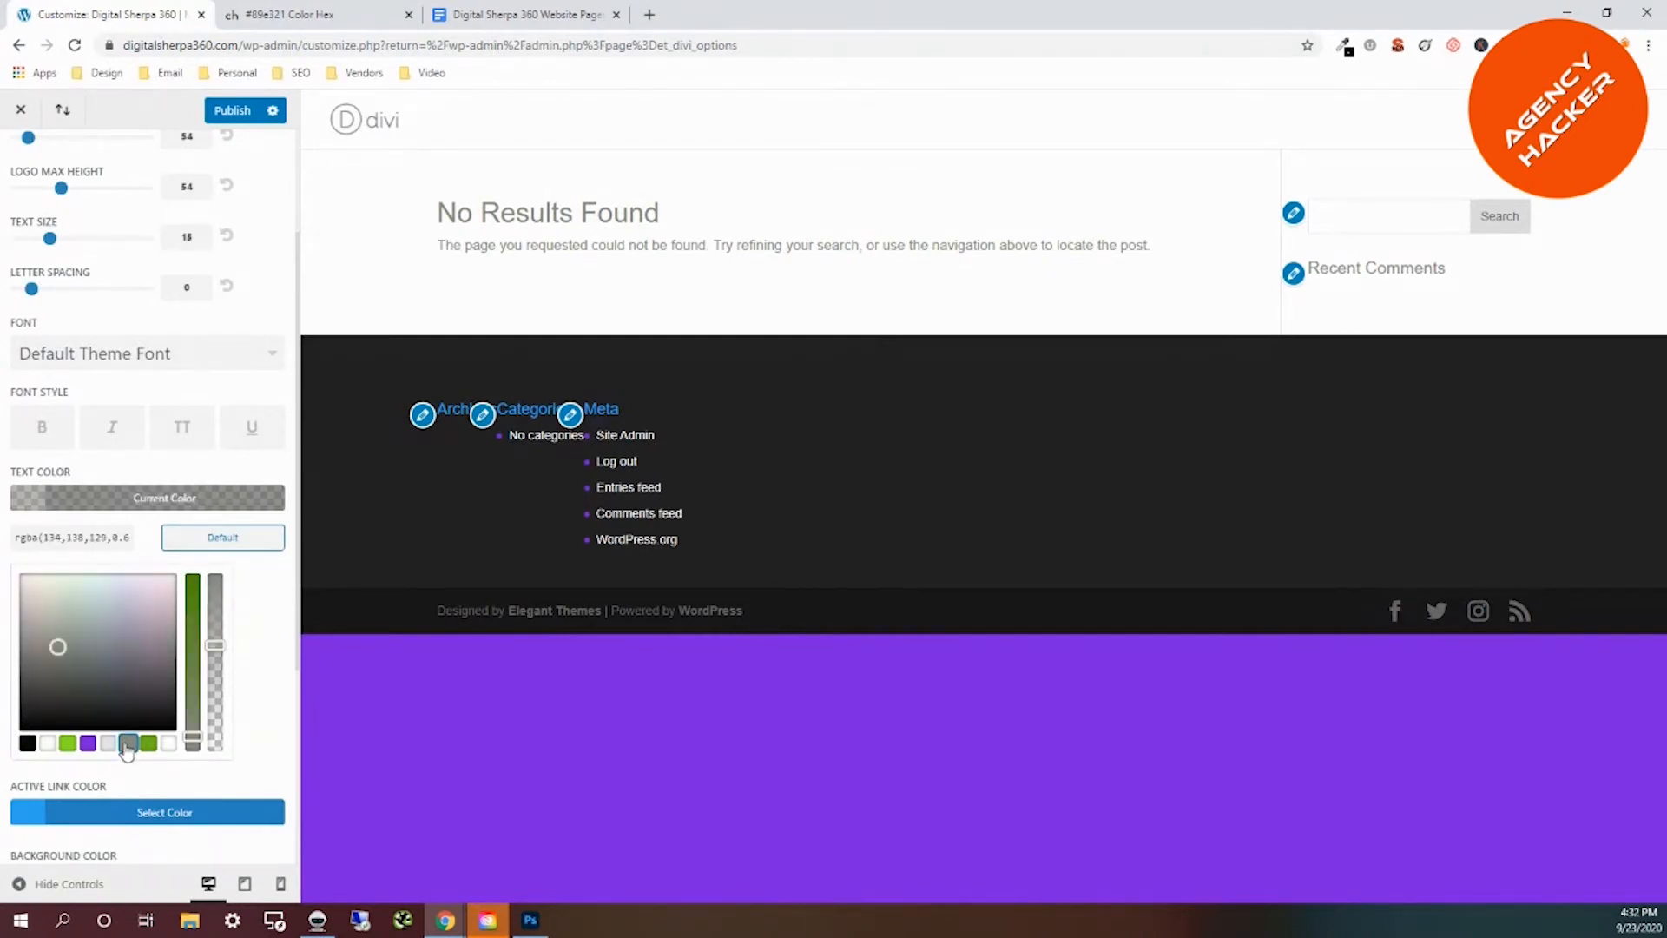
{"action": "left_click_drag", "start_coordinate": [221, 645], "coordinate": [216, 575]}
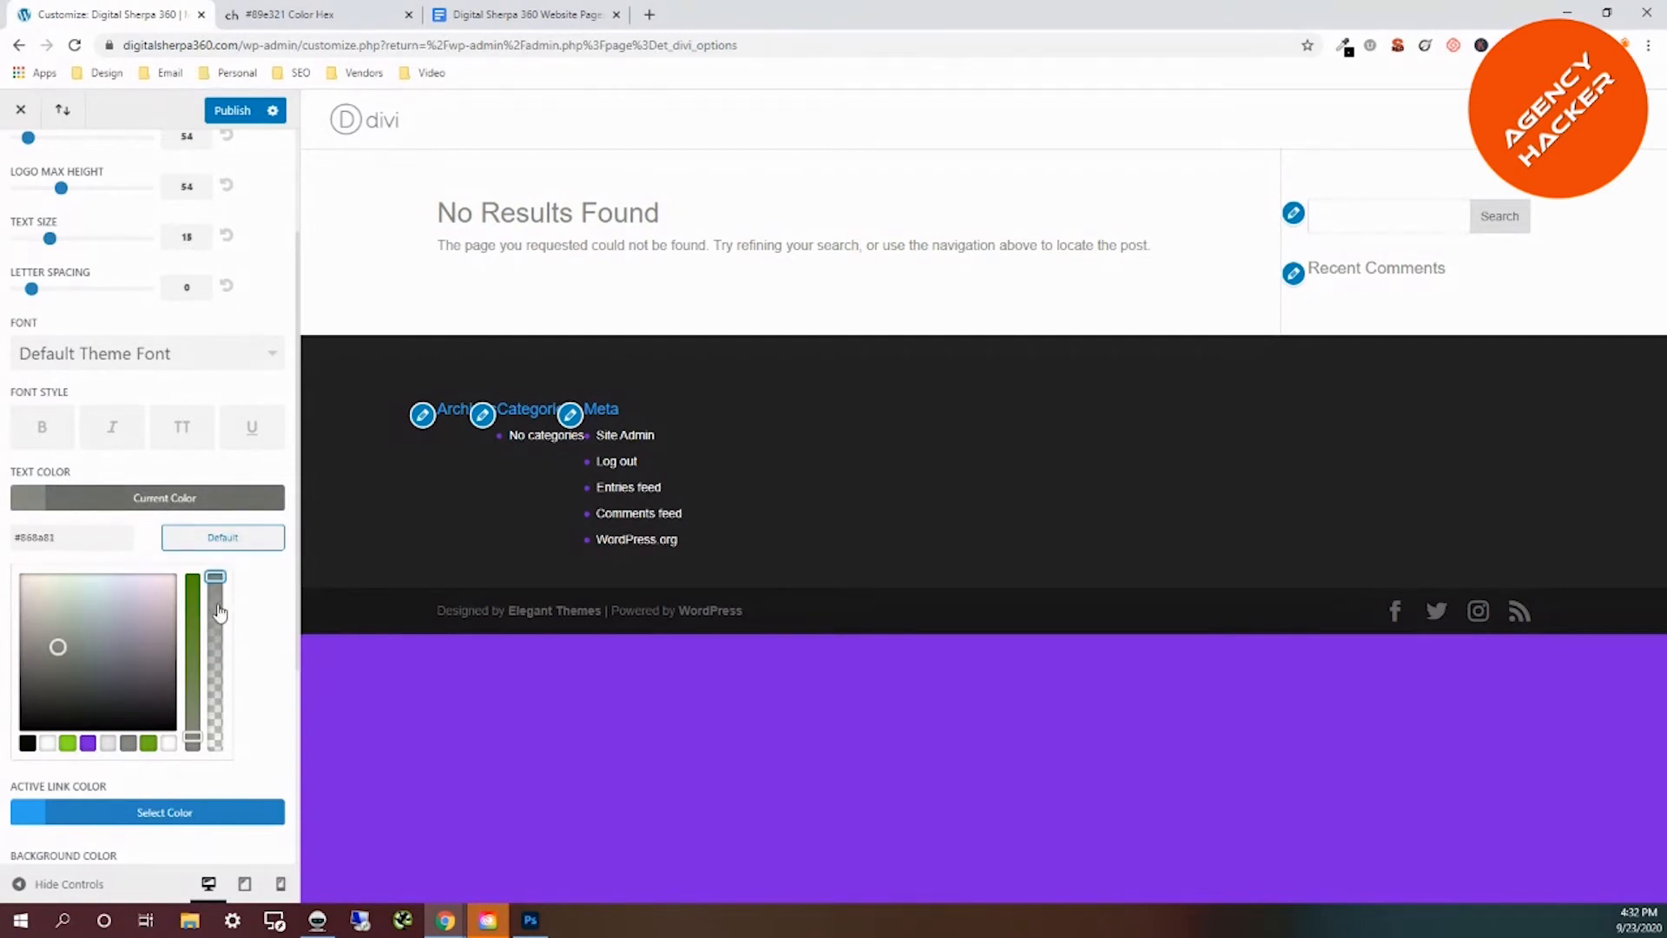
{"action": "mouse_move", "coordinate": [213, 577]}
{"action": "left_mouse_down"}
{"action": "mouse_move", "coordinate": [214, 736]}
{"action": "mouse_move", "coordinate": [214, 574]}
{"action": "left_mouse_up"}
{"action": "mouse_move", "coordinate": [214, 577]}
{"action": "left_mouse_down"}
{"action": "mouse_move", "coordinate": [215, 699]}
{"action": "mouse_move", "coordinate": [221, 569]}
{"action": "left_mouse_up"}
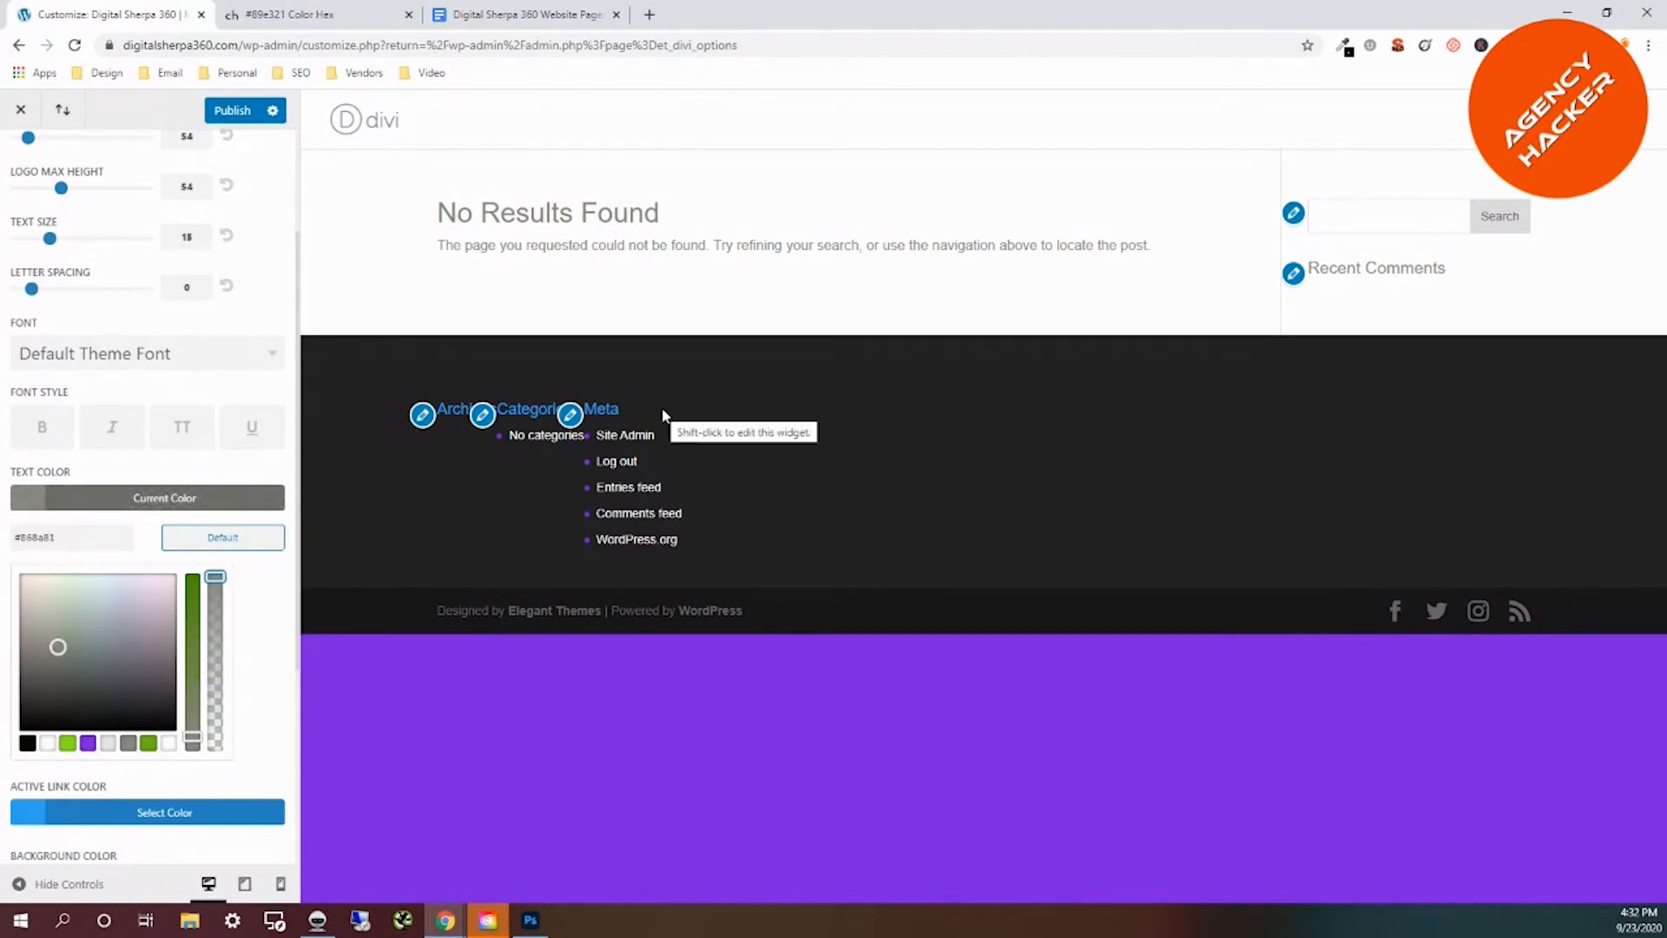
Set the primary menu's active link color to the brand purple #7b21e3.
{"action": "scroll", "coordinate": [108, 794], "scroll_direction": "down", "scroll_amount": 2}
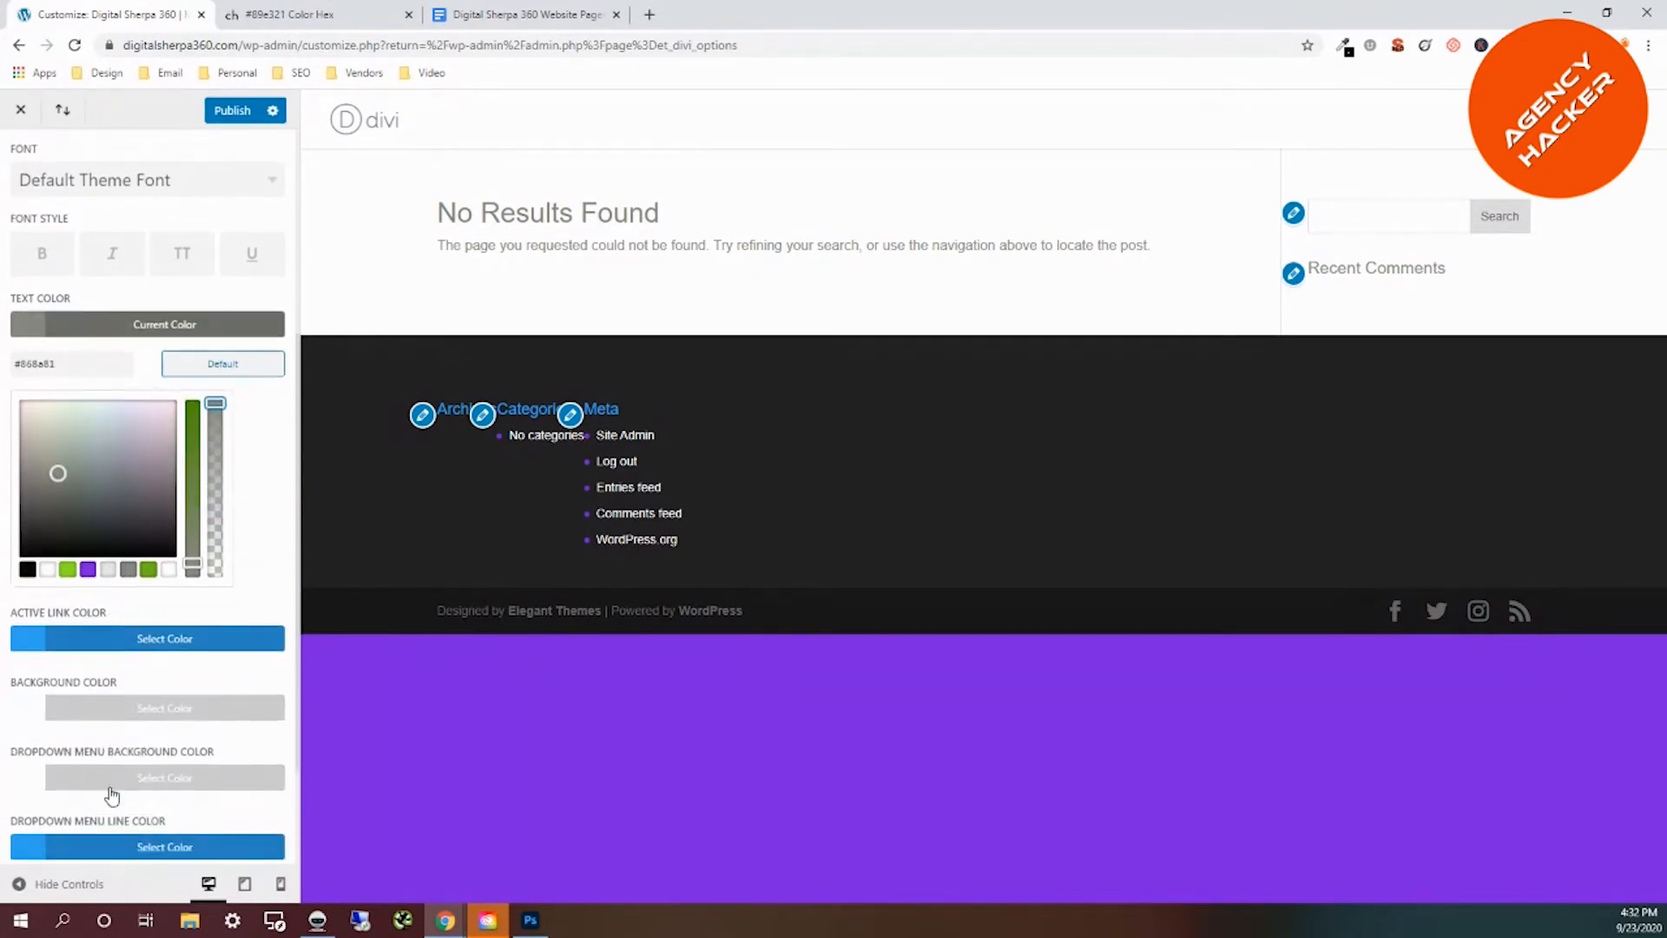
{"action": "left_click", "coordinate": [30, 640]}
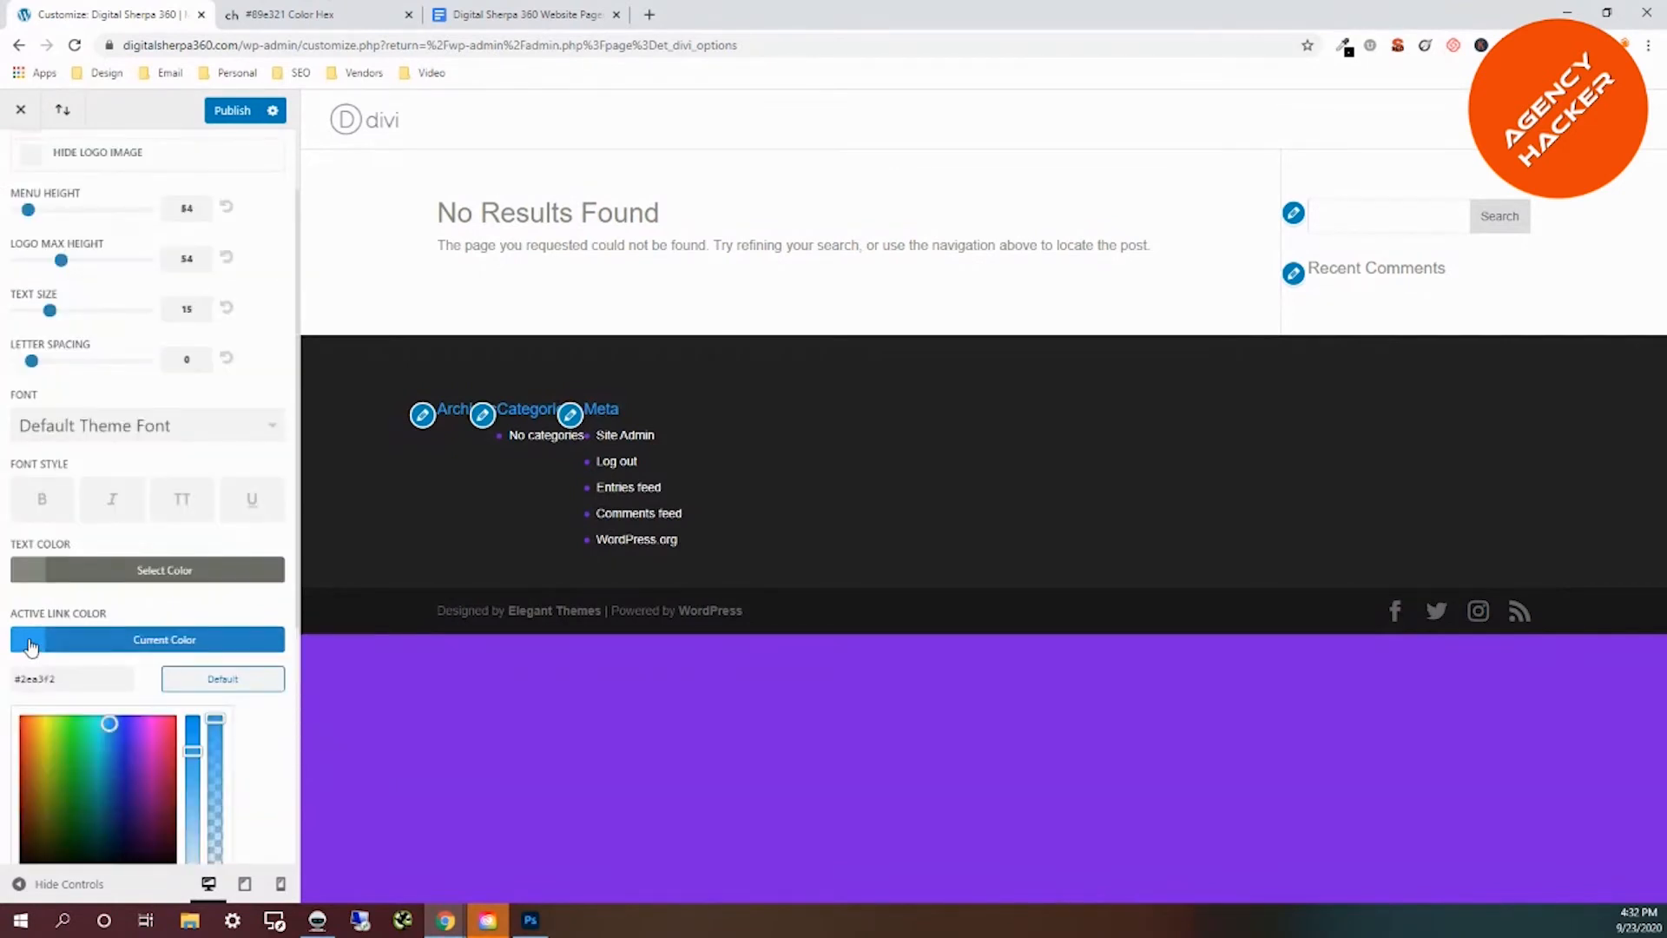
{"action": "scroll", "coordinate": [105, 679], "scroll_direction": "down", "scroll_amount": 3}
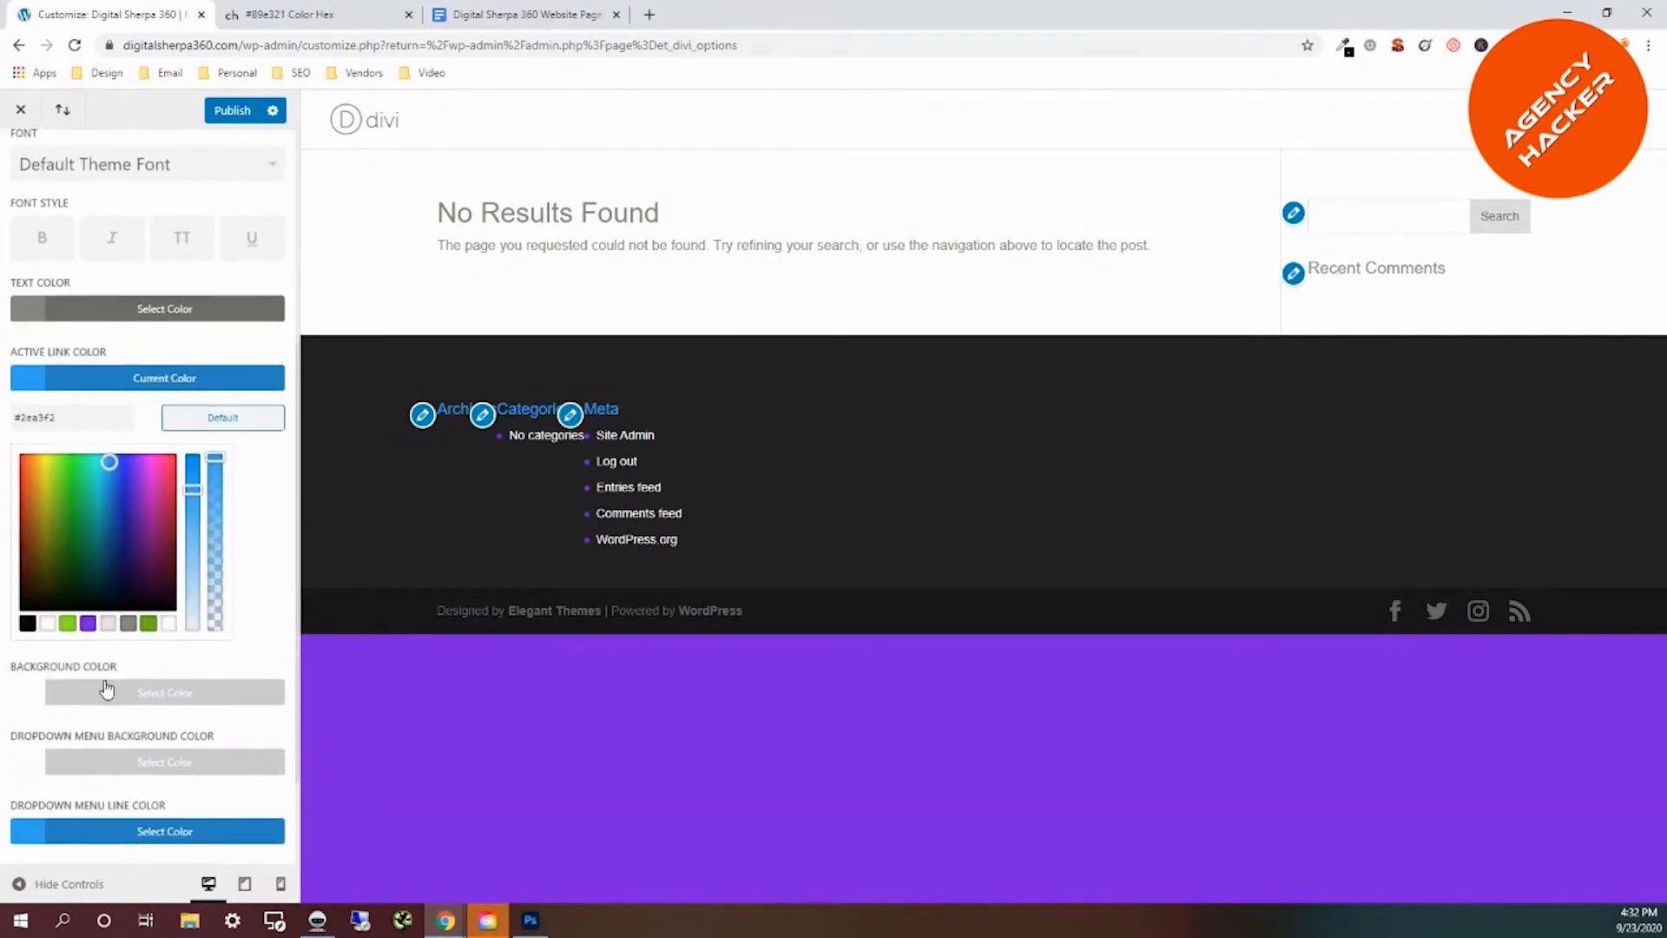
{"action": "left_click", "coordinate": [87, 624]}
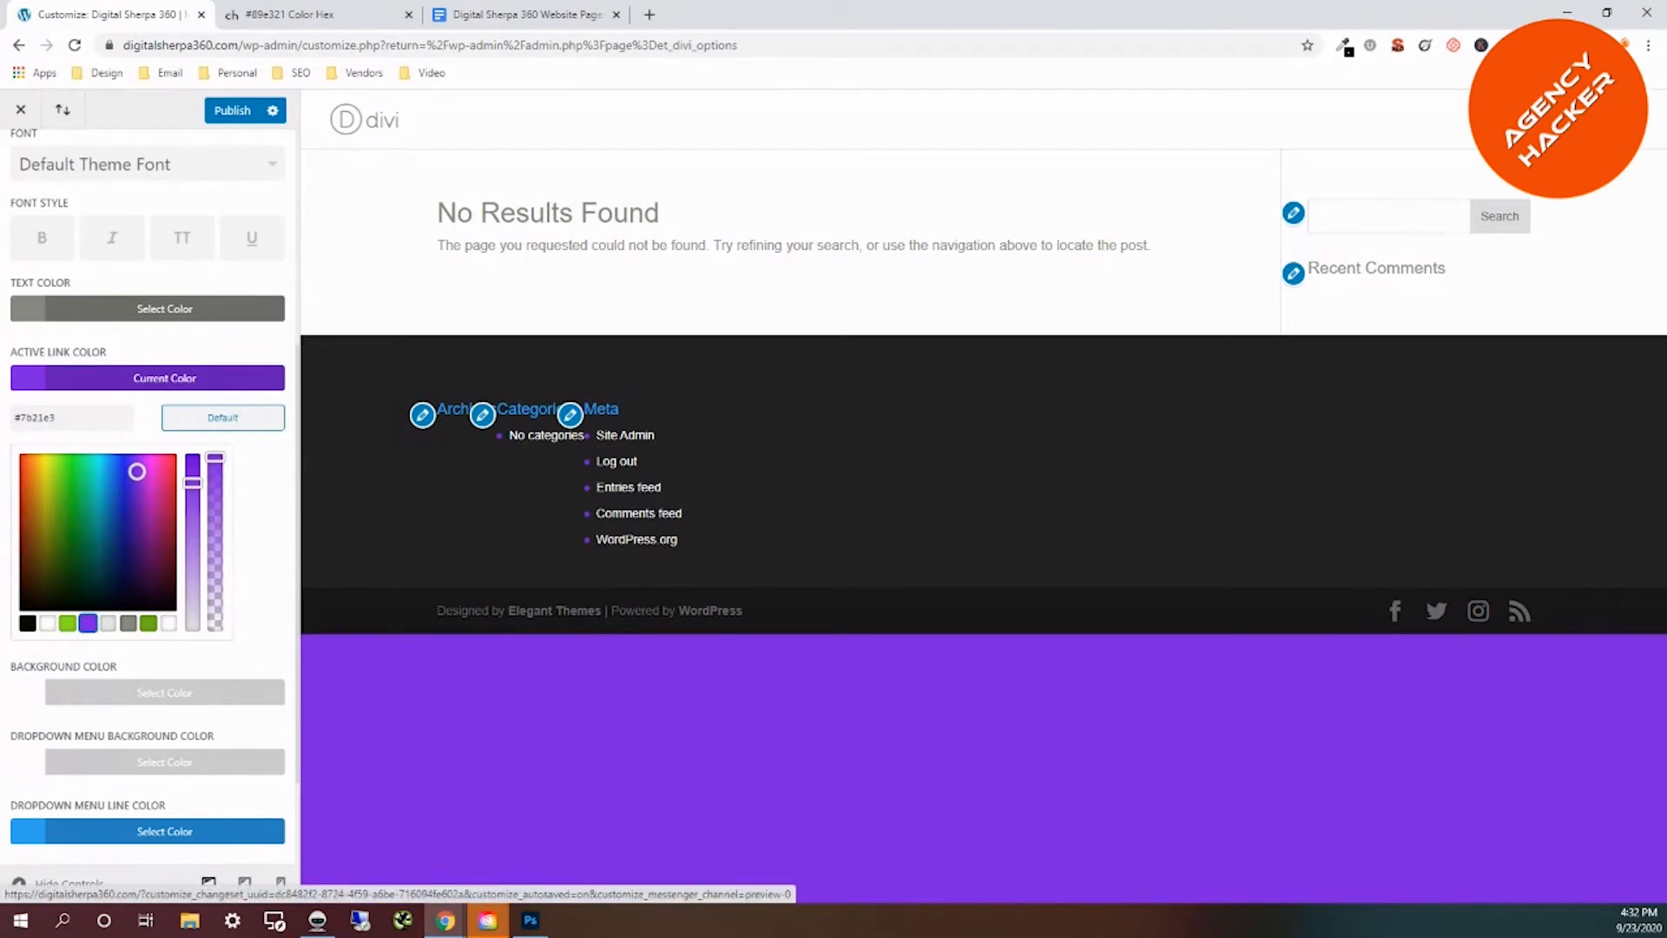
Set the primary menu bar's background color to the off-white #fdfefc.
{"action": "left_click", "coordinate": [23, 699]}
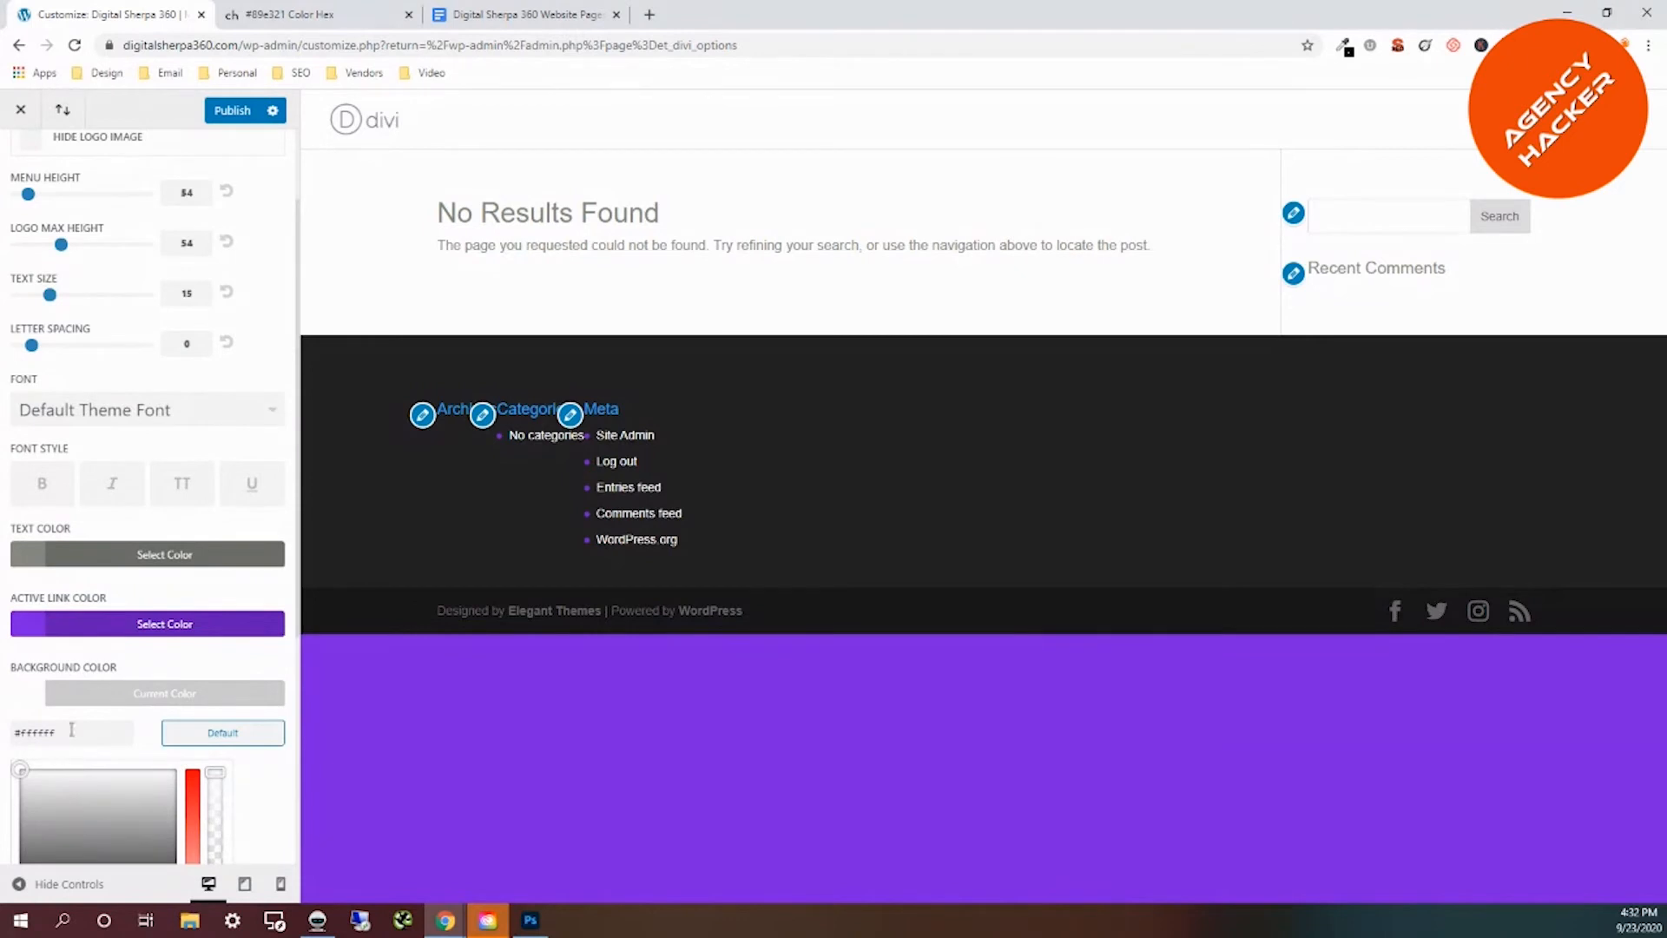
{"action": "scroll", "coordinate": [68, 733], "scroll_direction": "down", "scroll_amount": 3}
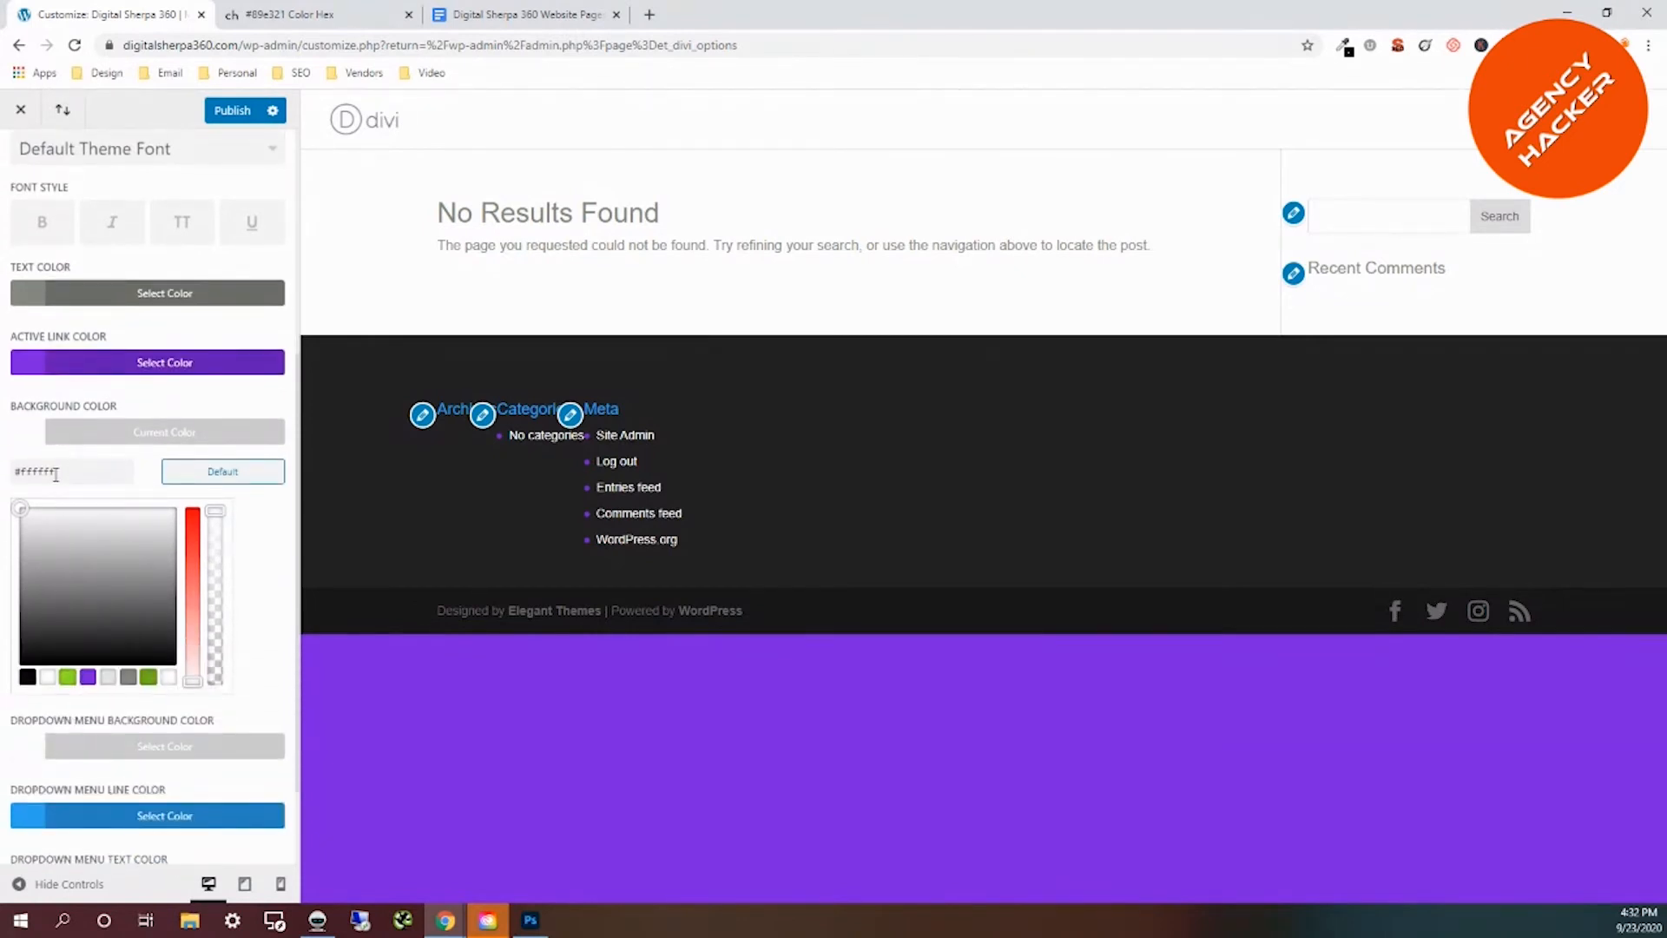
{"action": "left_click", "coordinate": [47, 676]}
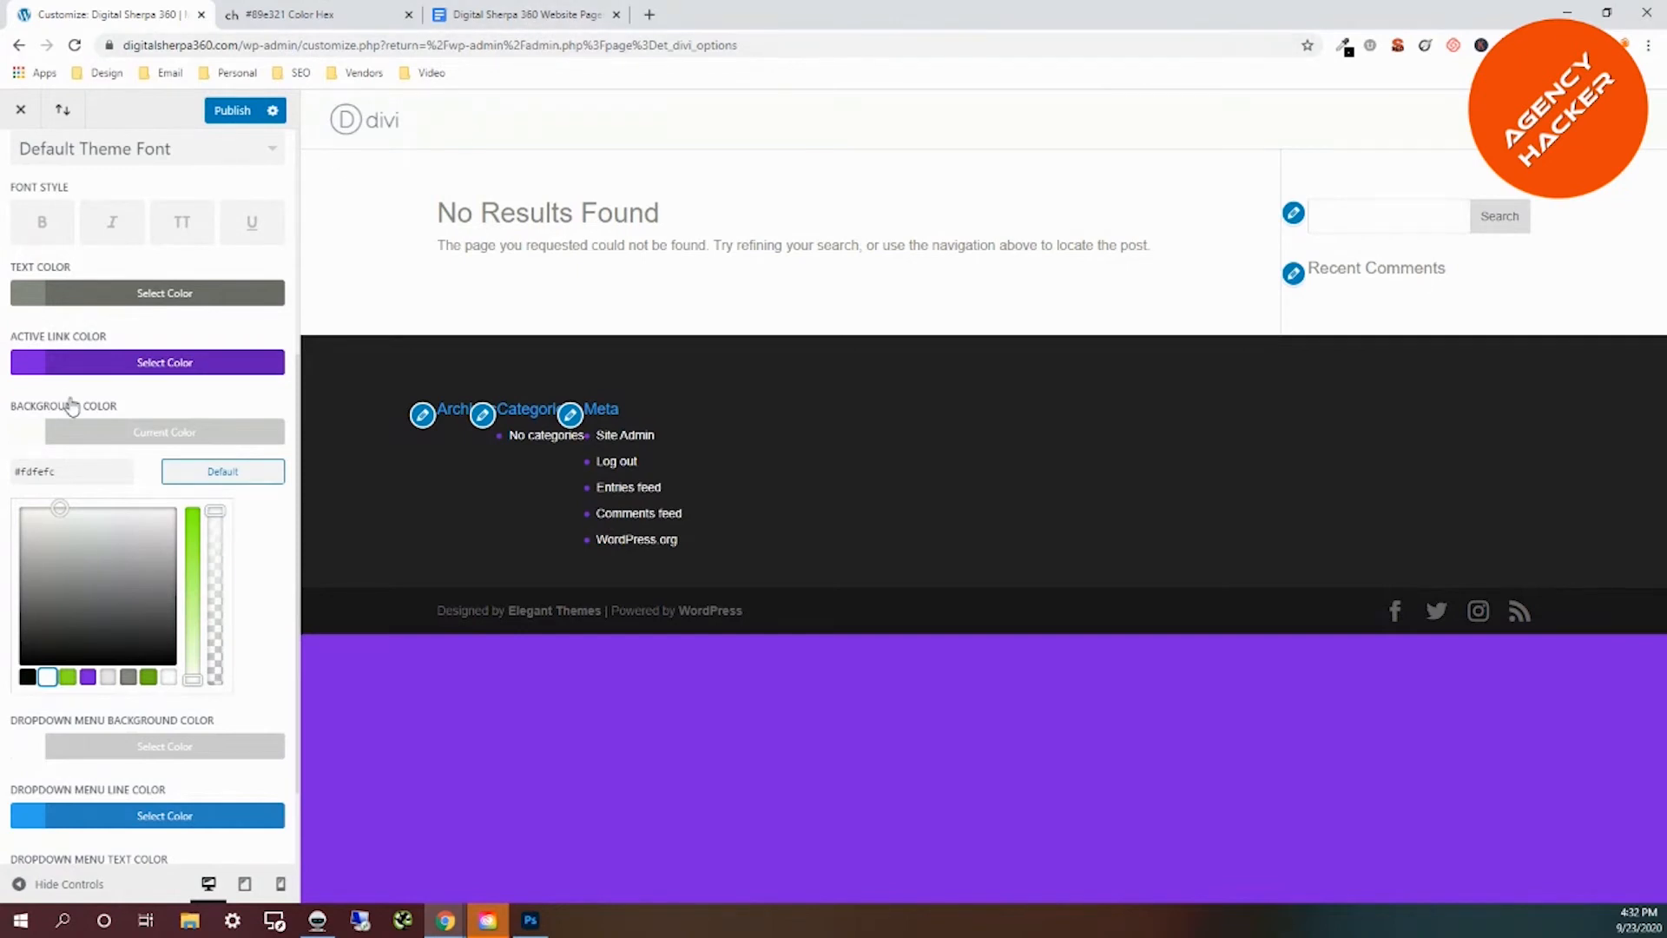
Set the dropdown menu background color to the same off-white, #fdfefc.
{"action": "scroll", "coordinate": [164, 721], "scroll_direction": "down", "scroll_amount": 2}
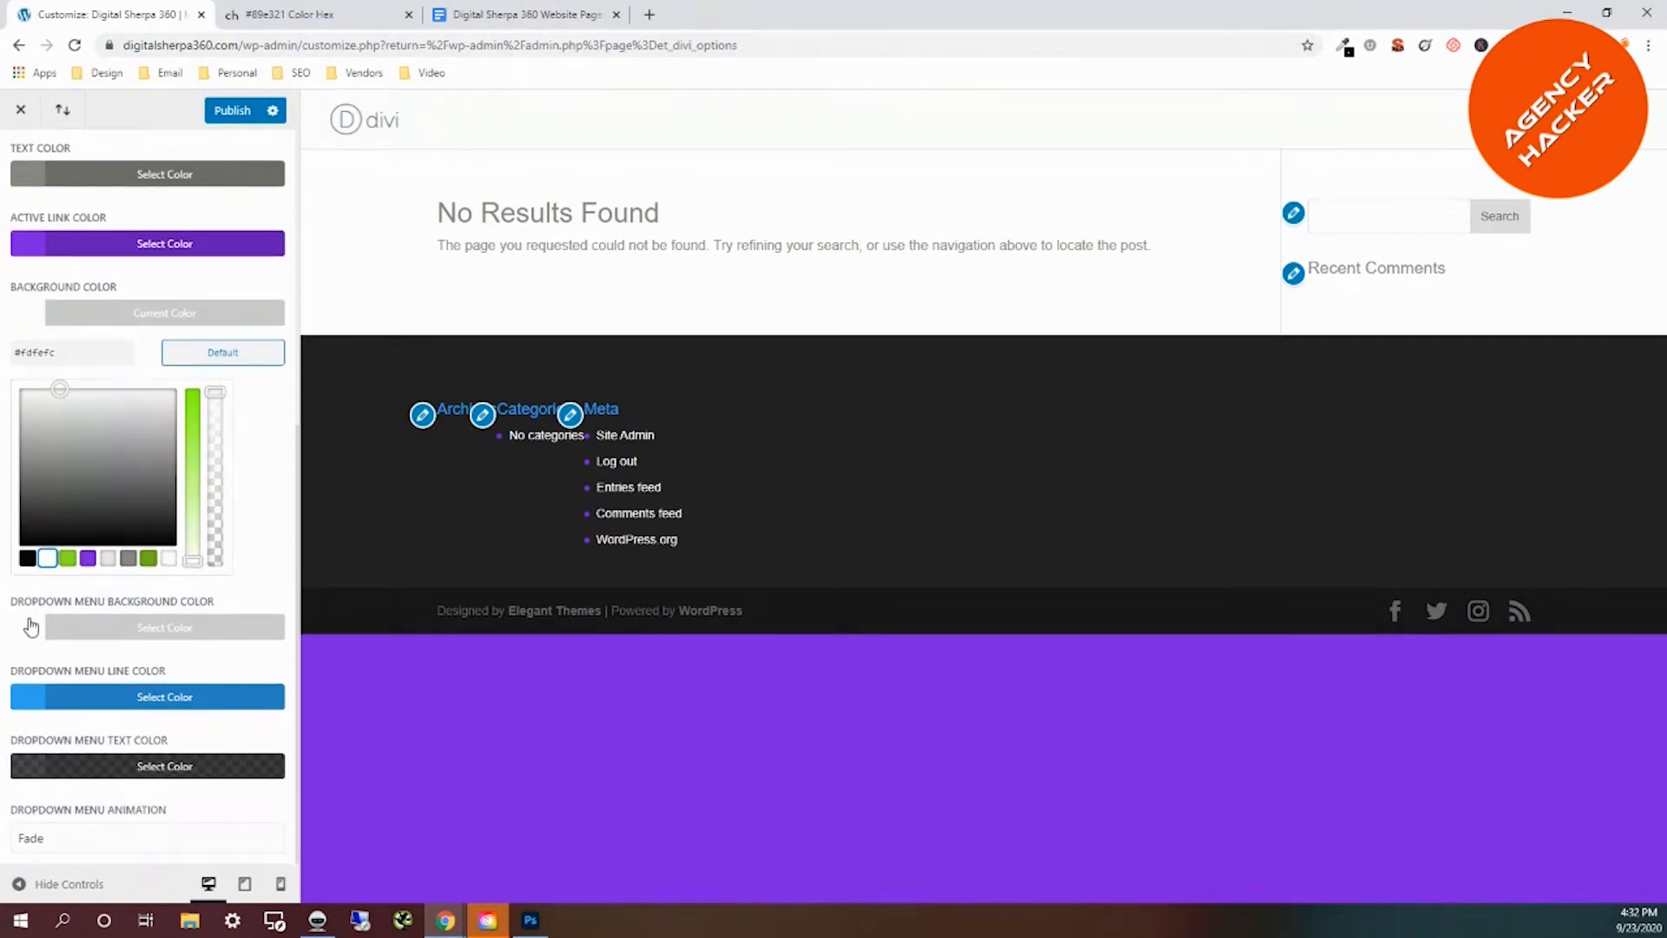
{"action": "left_click", "coordinate": [31, 627]}
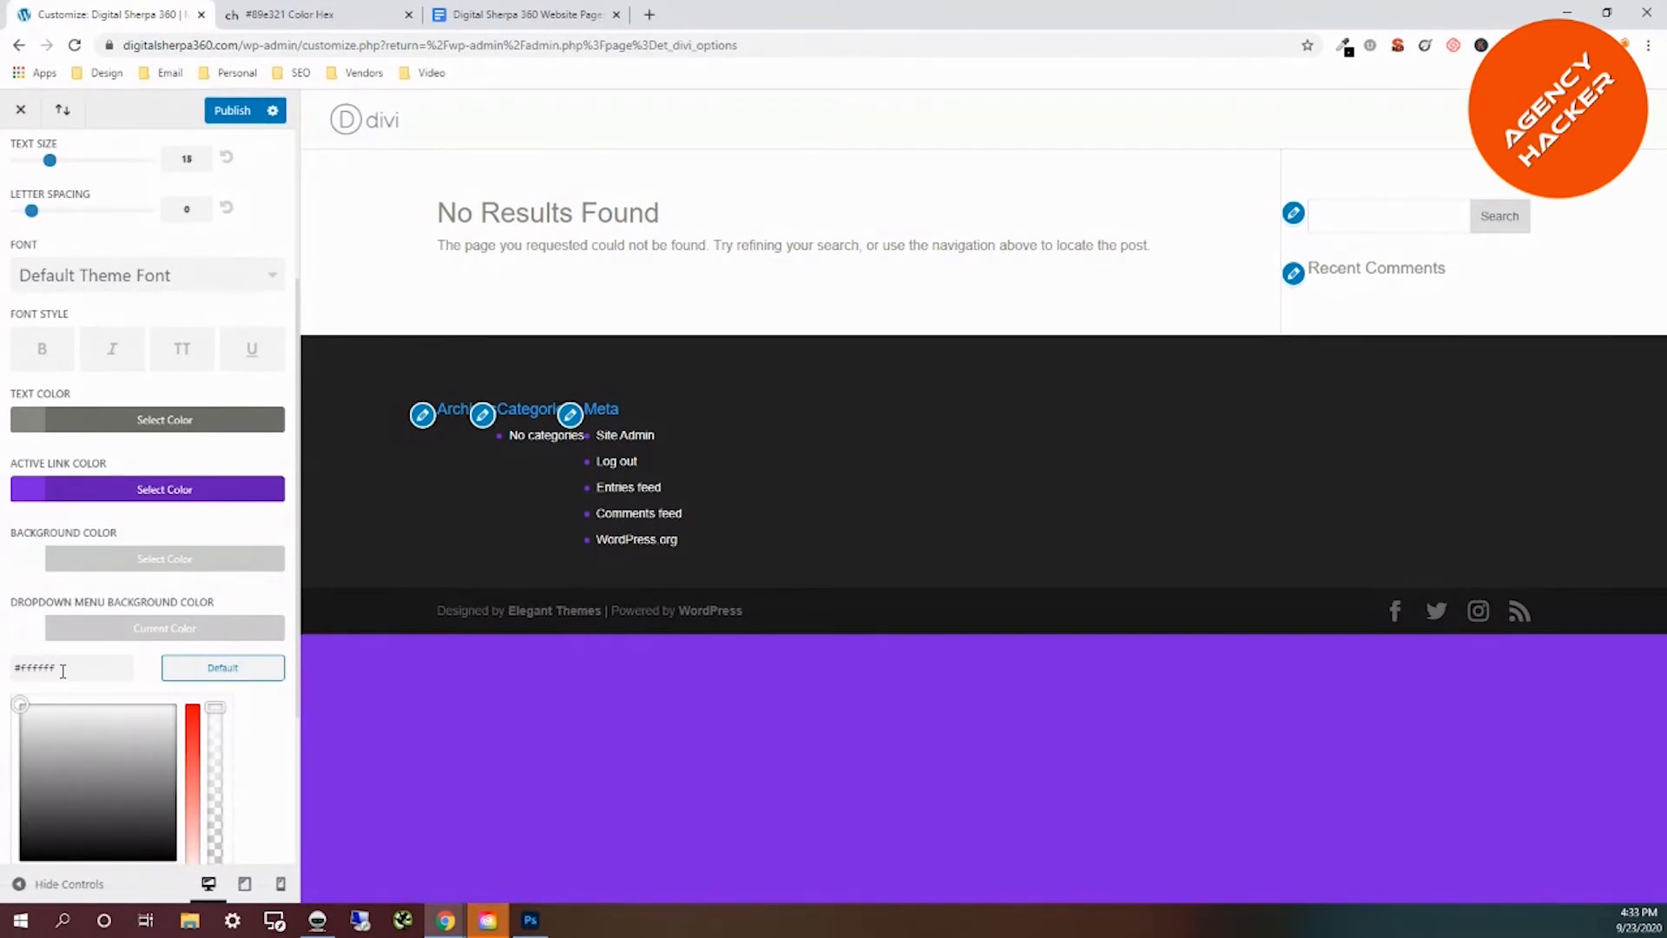
{"action": "scroll", "coordinate": [52, 677], "scroll_direction": "down", "scroll_amount": 2}
{"action": "left_click", "coordinate": [47, 699]}
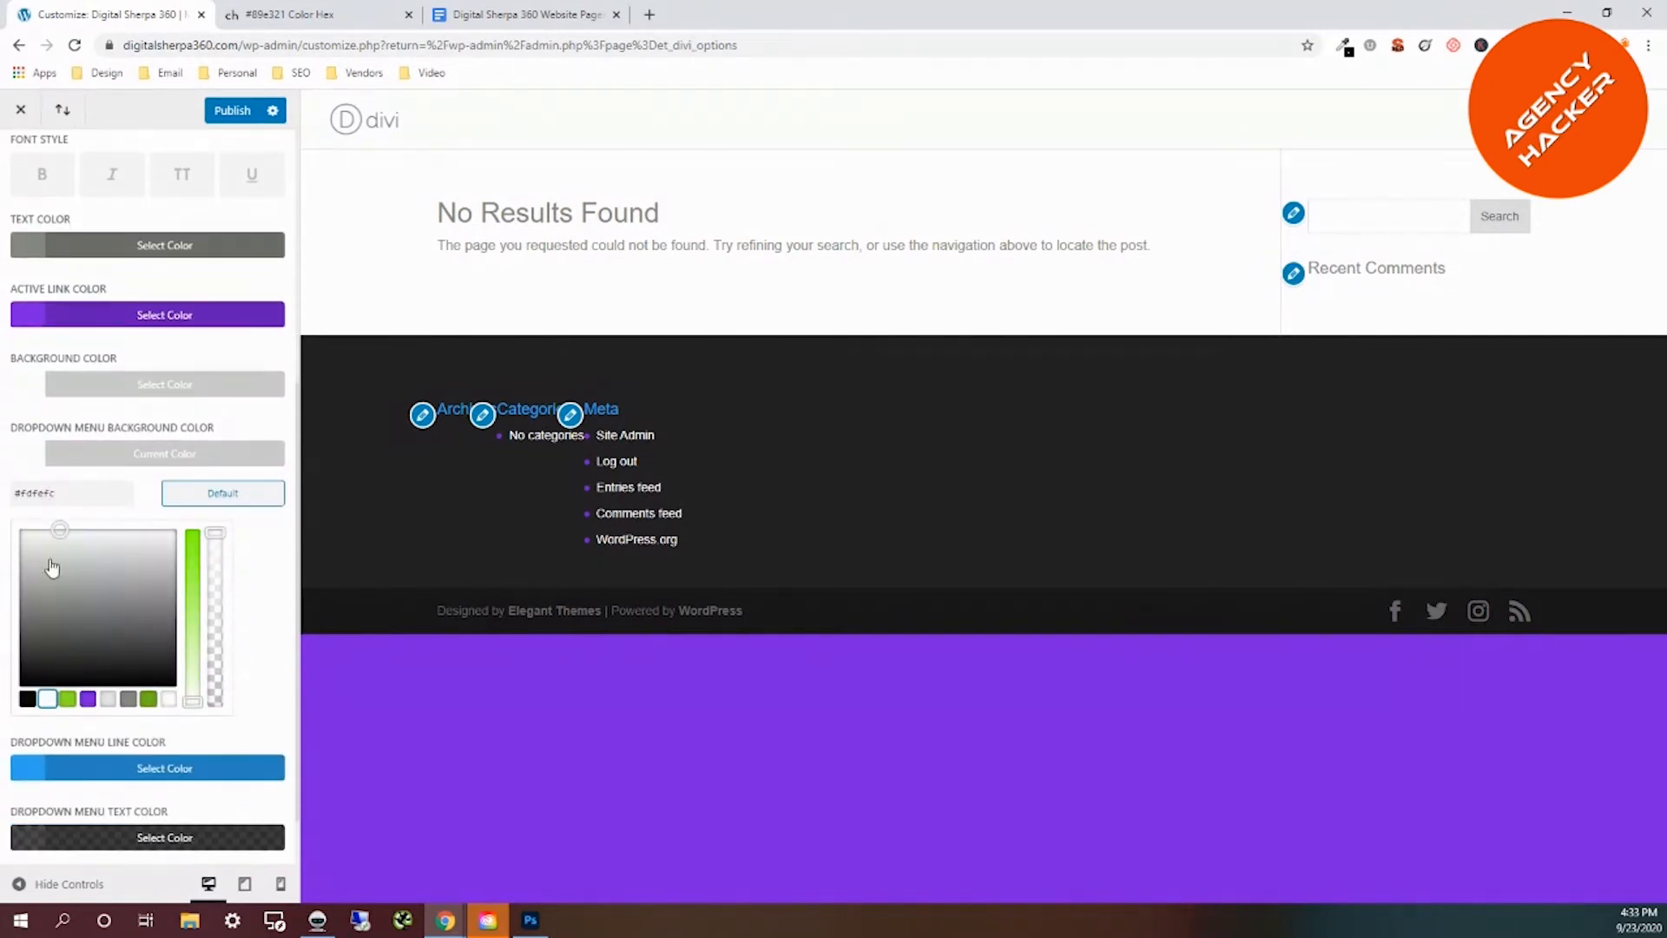
Set the dropdown menu line color to the purple #7b21e3.
{"action": "scroll", "coordinate": [67, 737], "scroll_direction": "down", "scroll_amount": 1}
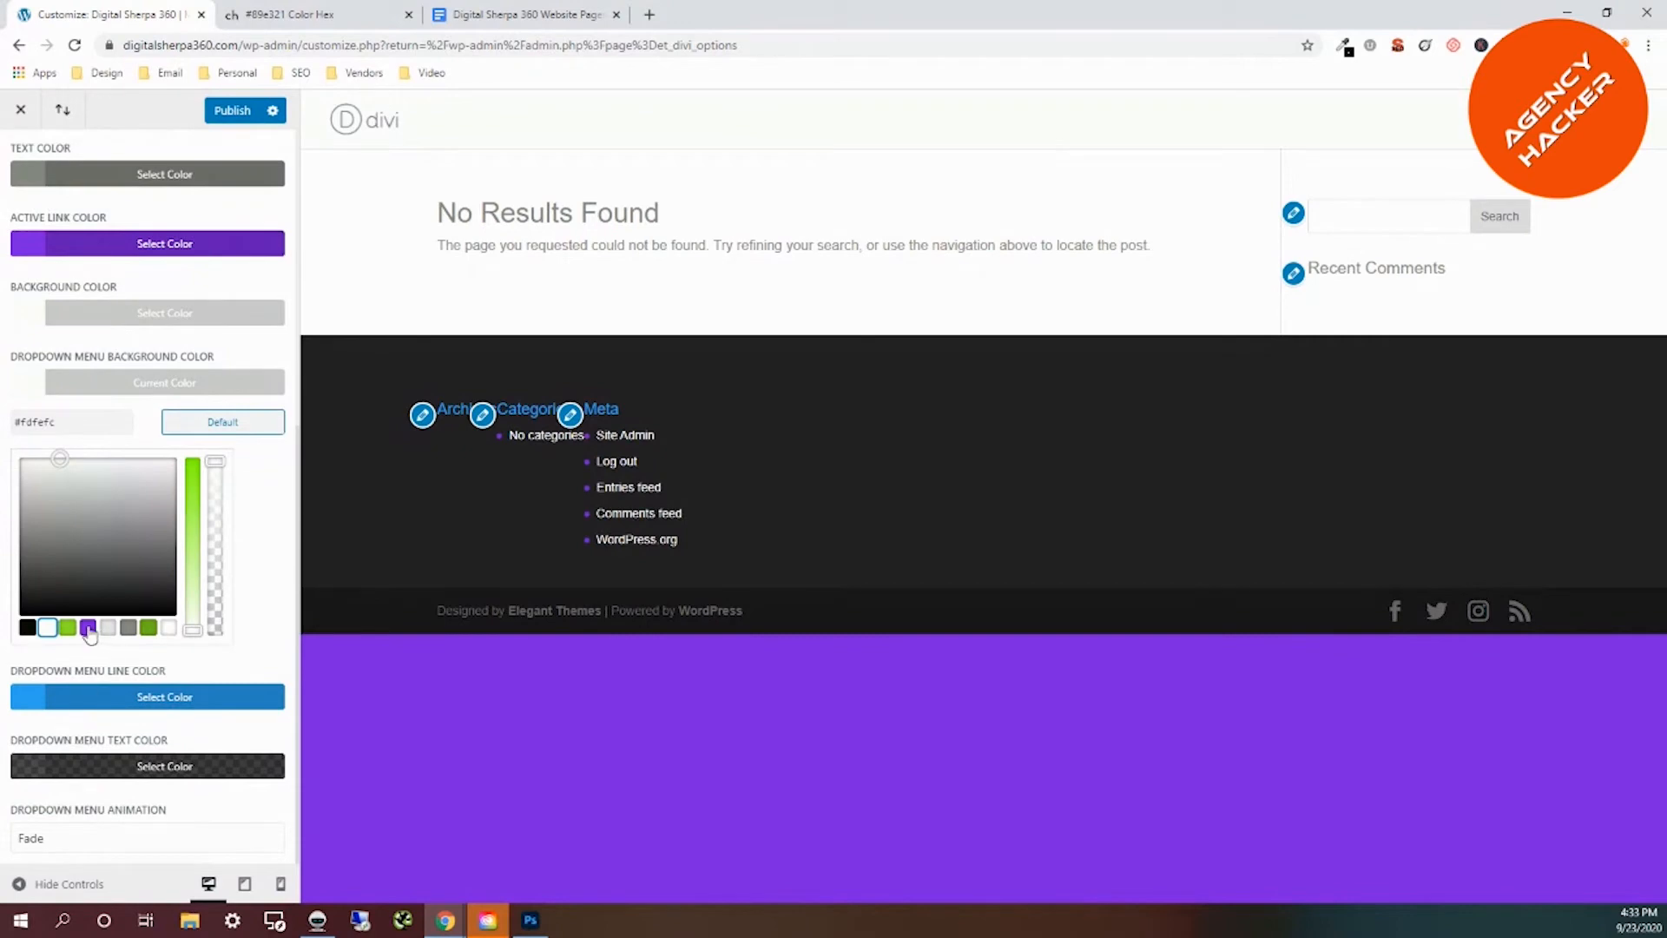
{"action": "left_click", "coordinate": [33, 703]}
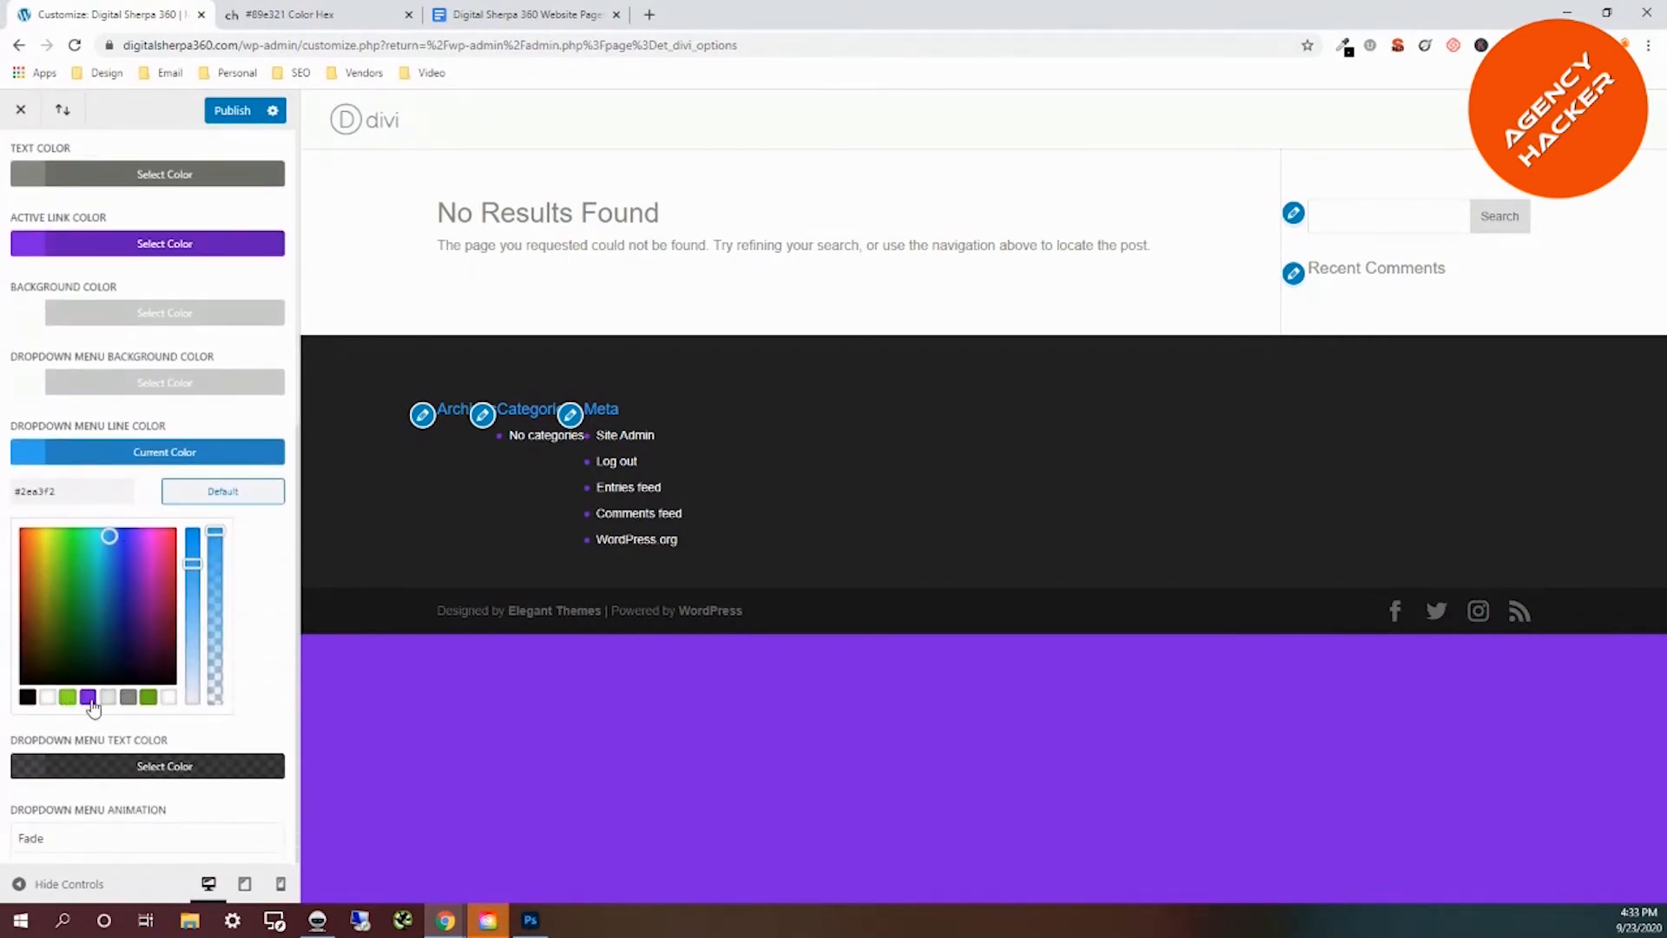
{"action": "left_click", "coordinate": [88, 698]}
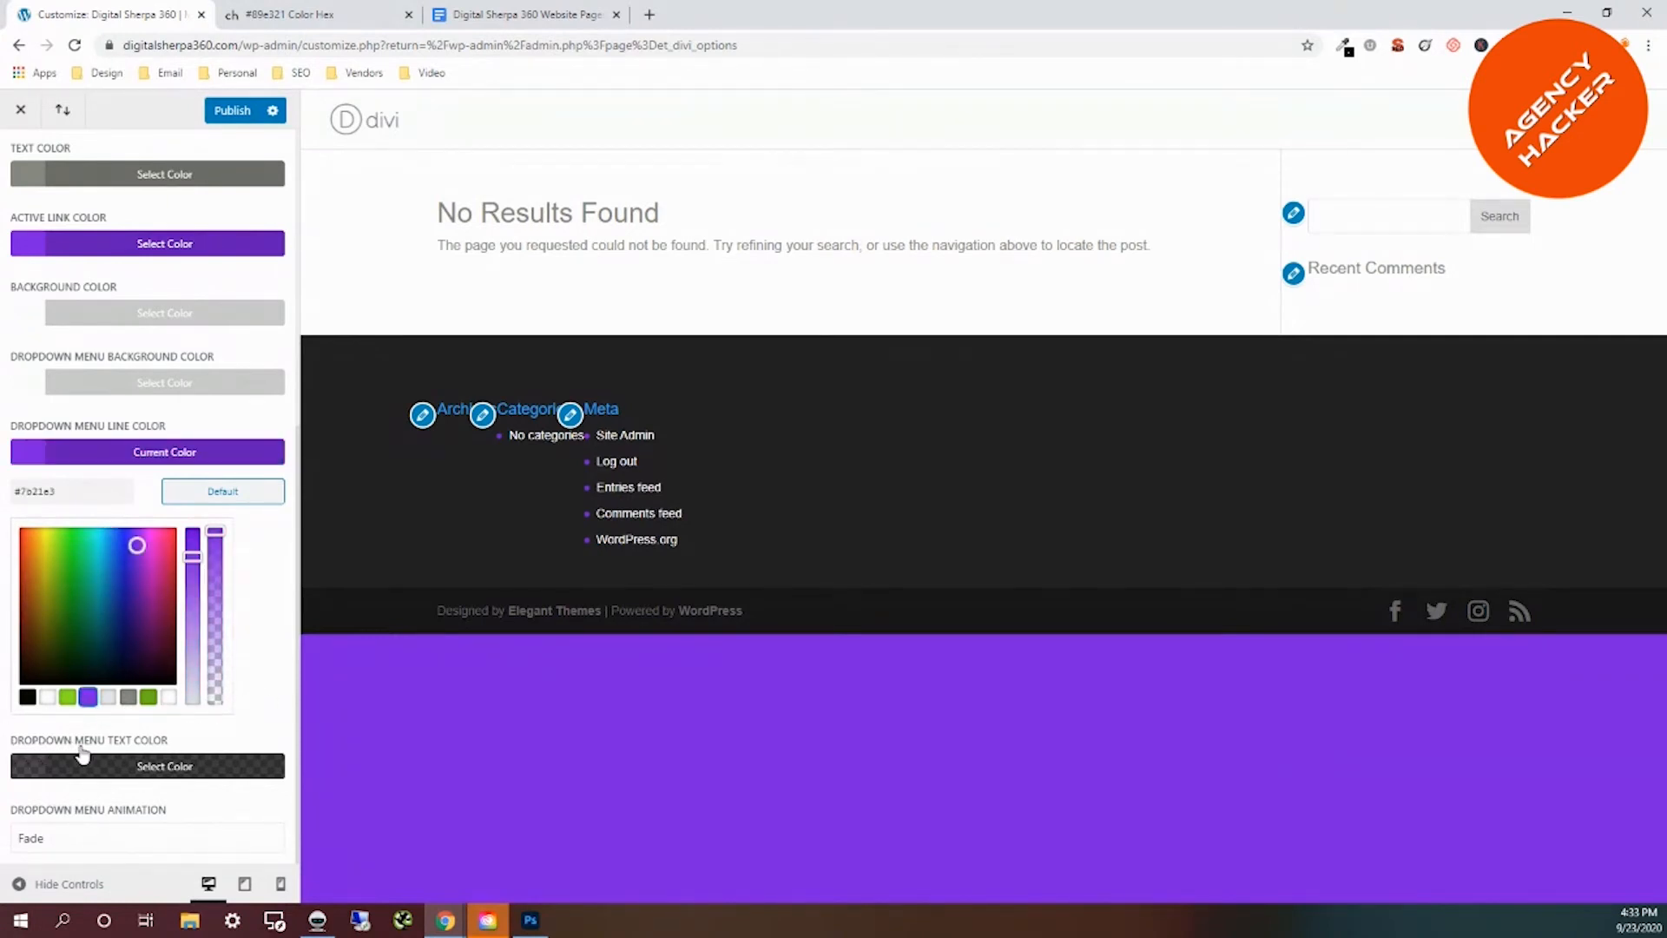
Set the dropdown menu text color to #868a81 at full opacity and publish the Primary Menu Bar changes.
{"action": "left_click", "coordinate": [39, 767]}
{"action": "scroll", "coordinate": [52, 781], "scroll_direction": "down", "scroll_amount": 3}
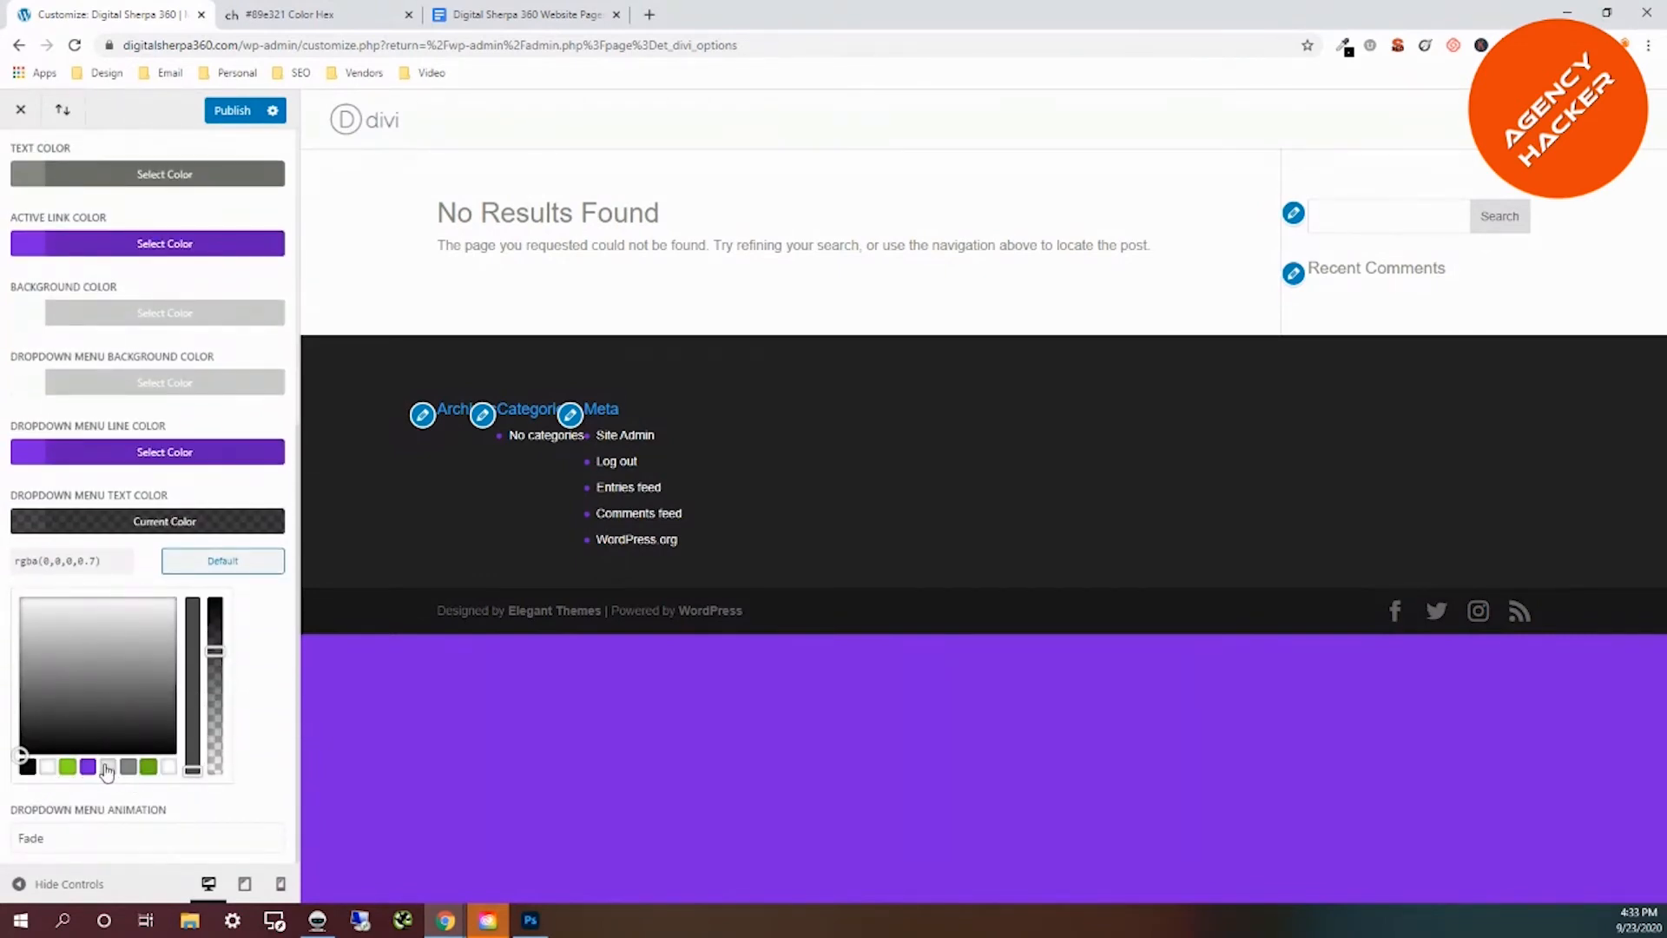
{"action": "left_click", "coordinate": [28, 767]}
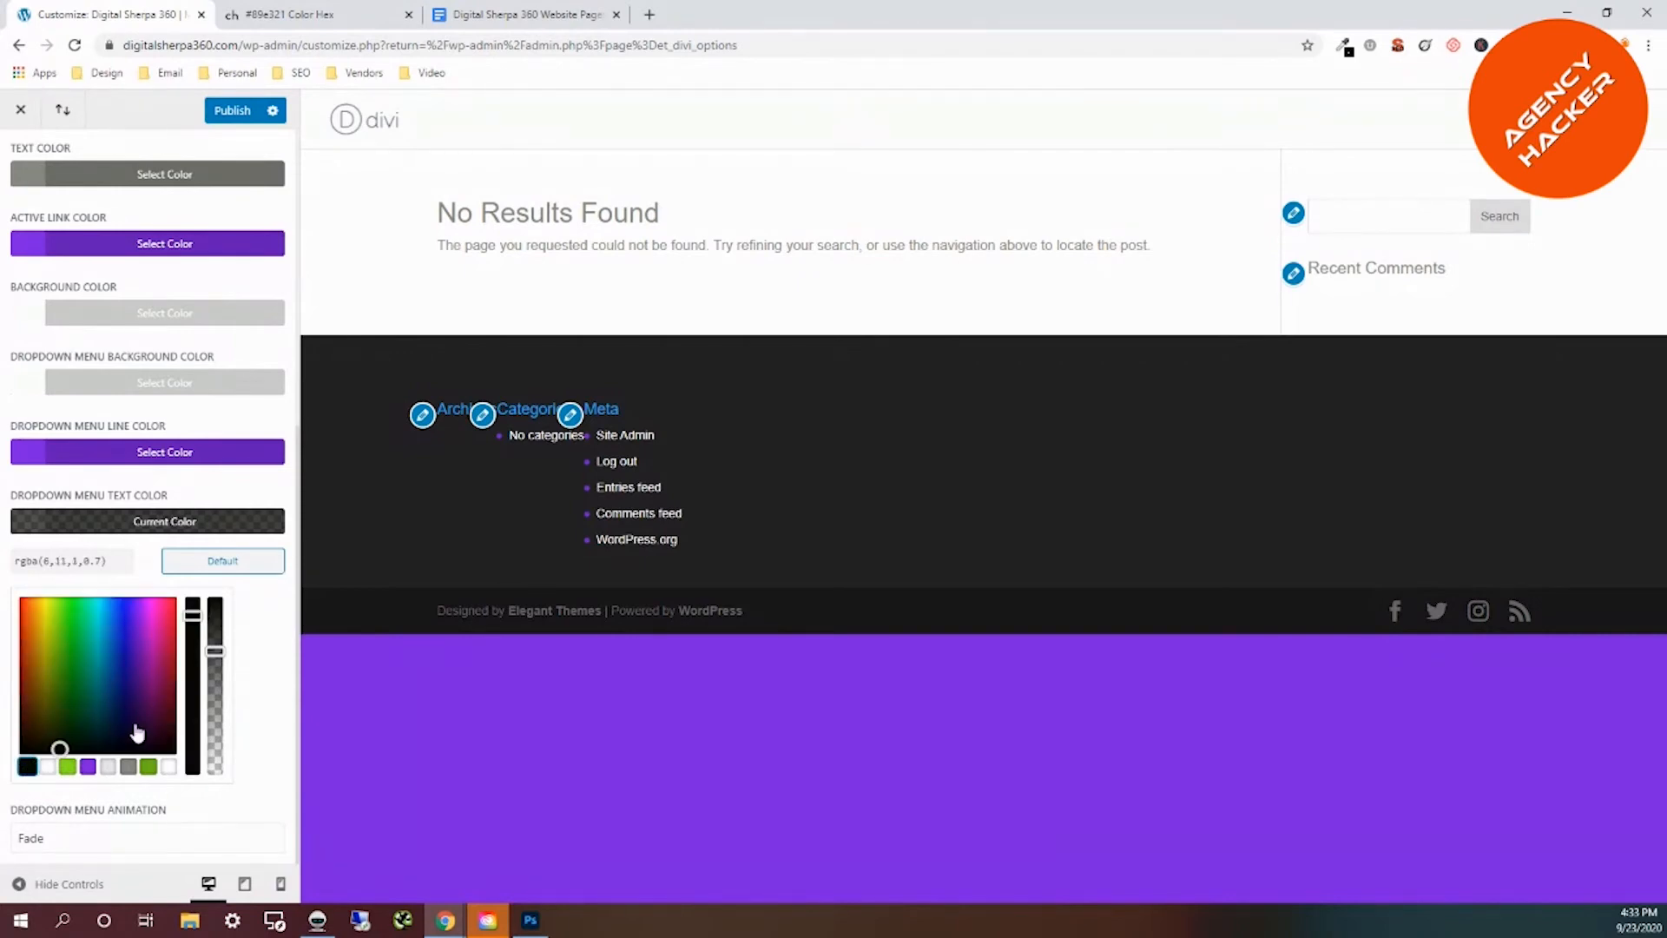
{"action": "left_click_drag", "start_coordinate": [215, 652], "coordinate": [220, 584]}
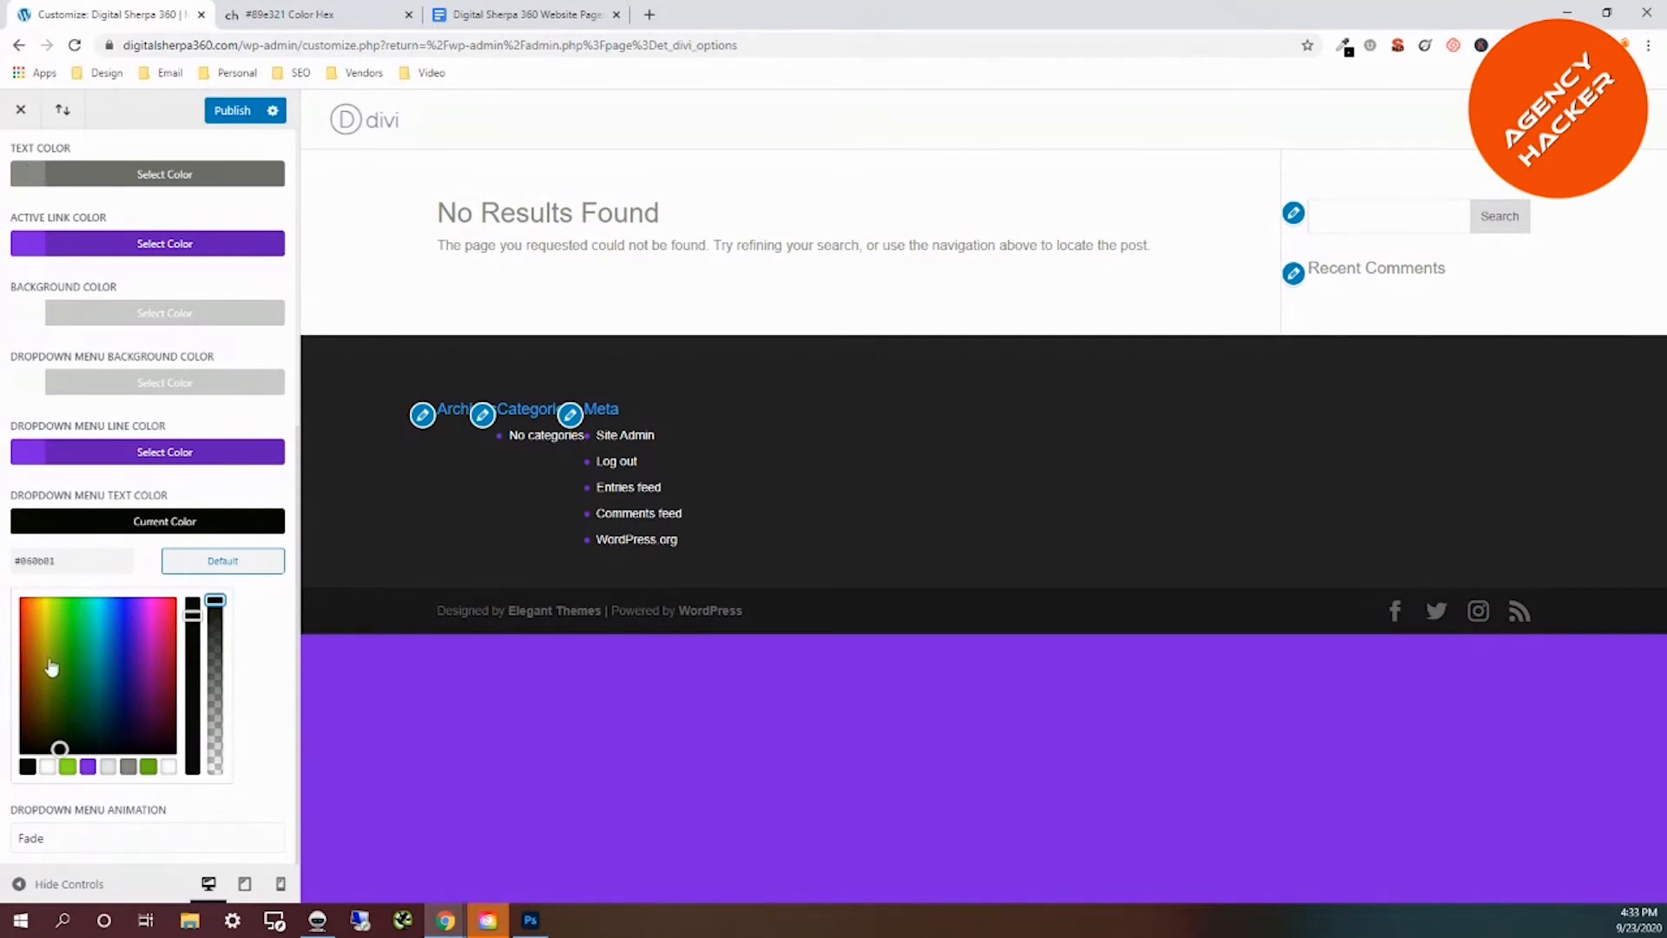
{"action": "left_click", "coordinate": [128, 767]}
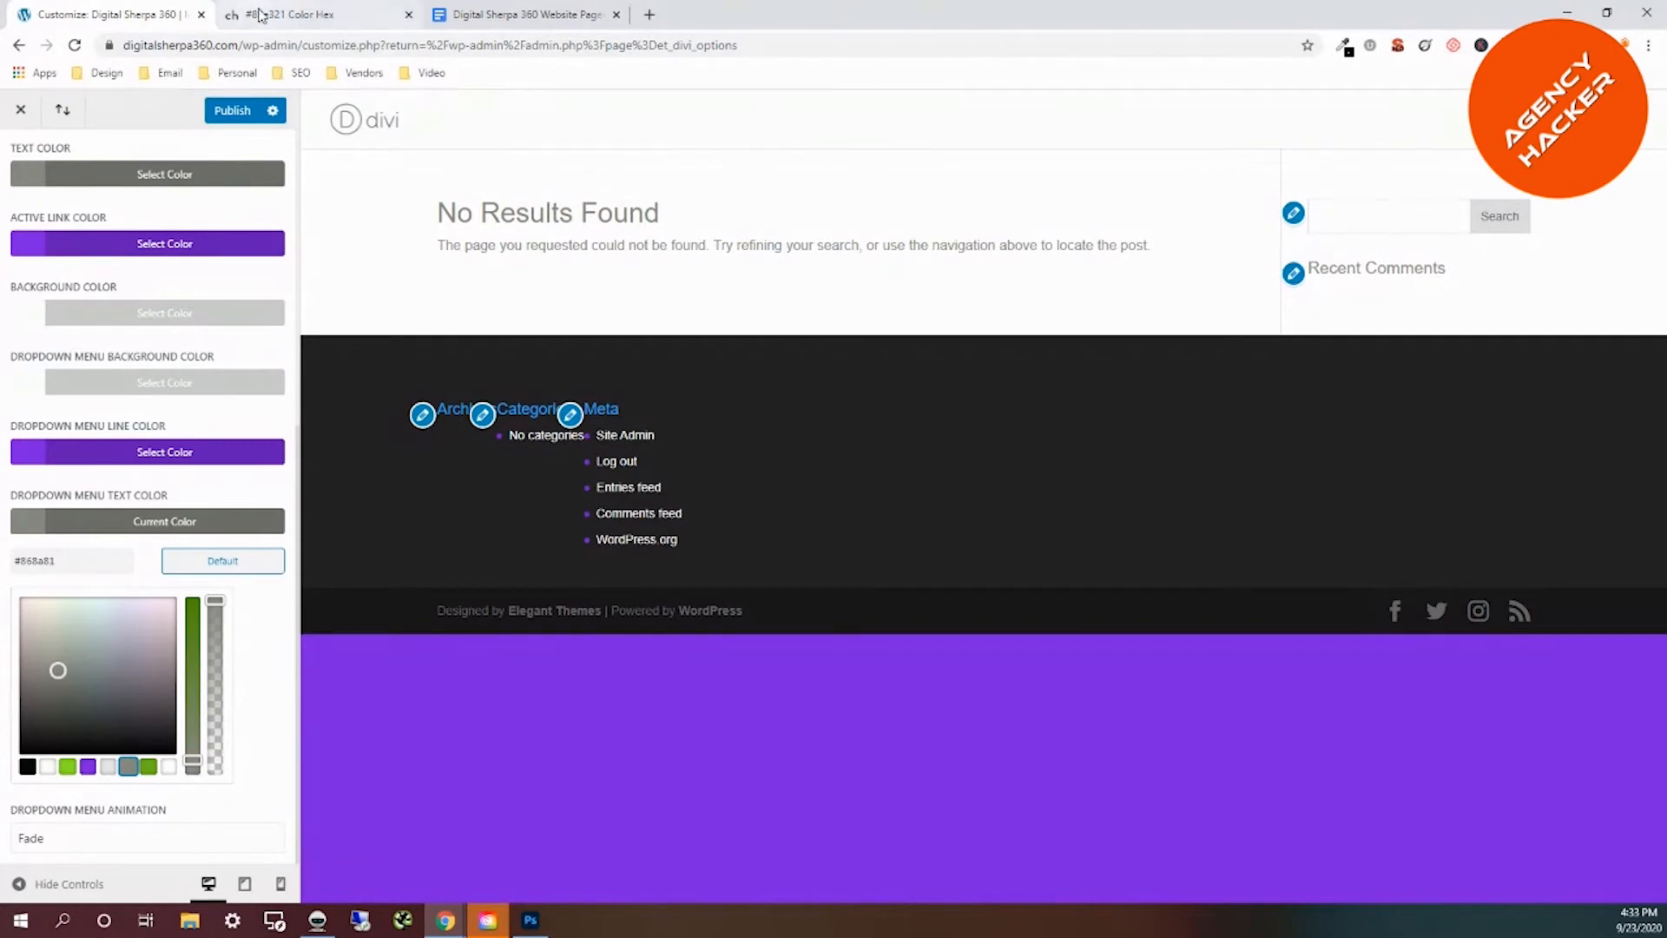
{"action": "left_click", "coordinate": [235, 111]}
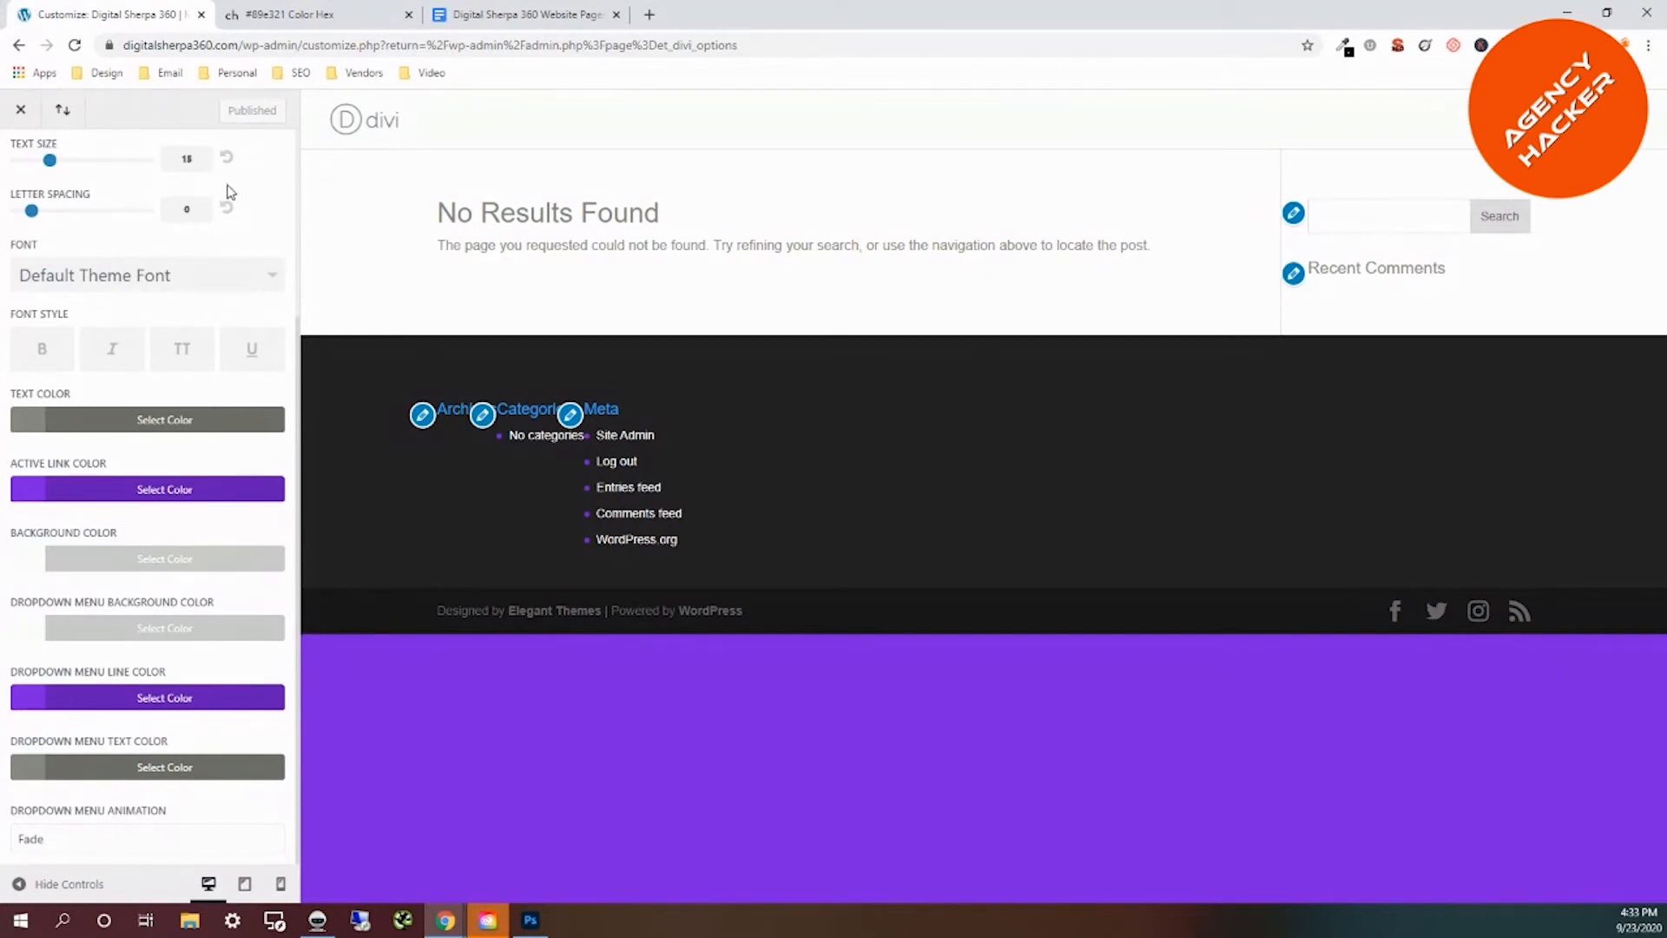
{"action": "scroll", "coordinate": [152, 172], "scroll_direction": "up", "scroll_amount": 3}
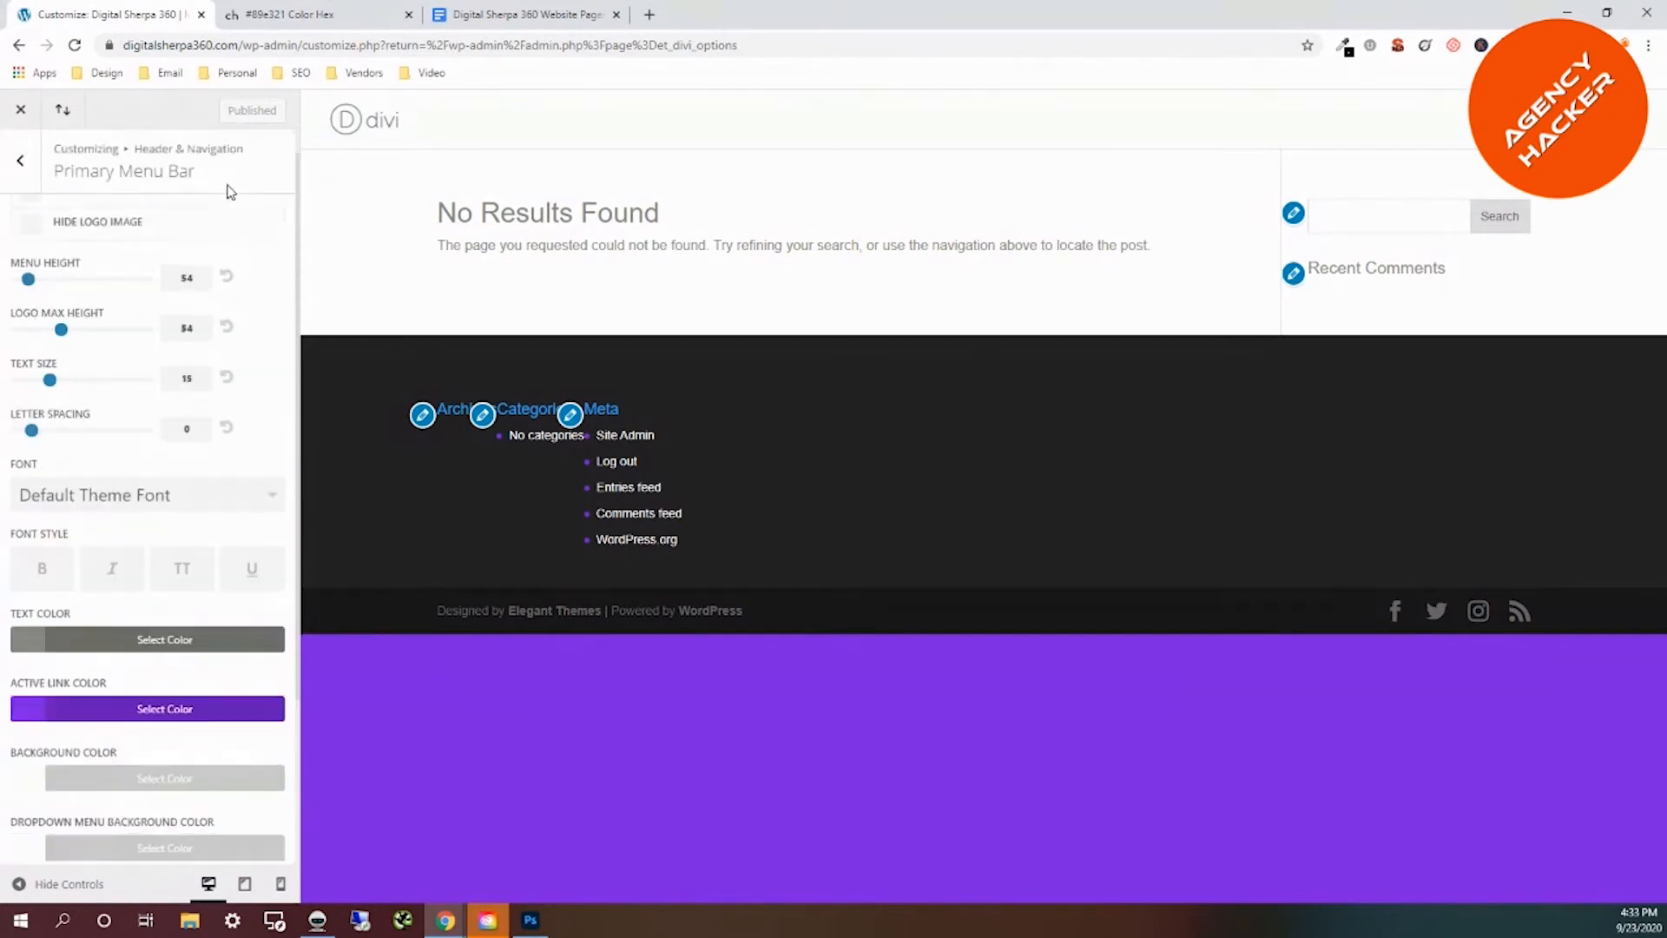
In the header's Secondary Menu Bar settings, set the text size to 14.
{"action": "left_click", "coordinate": [22, 166]}
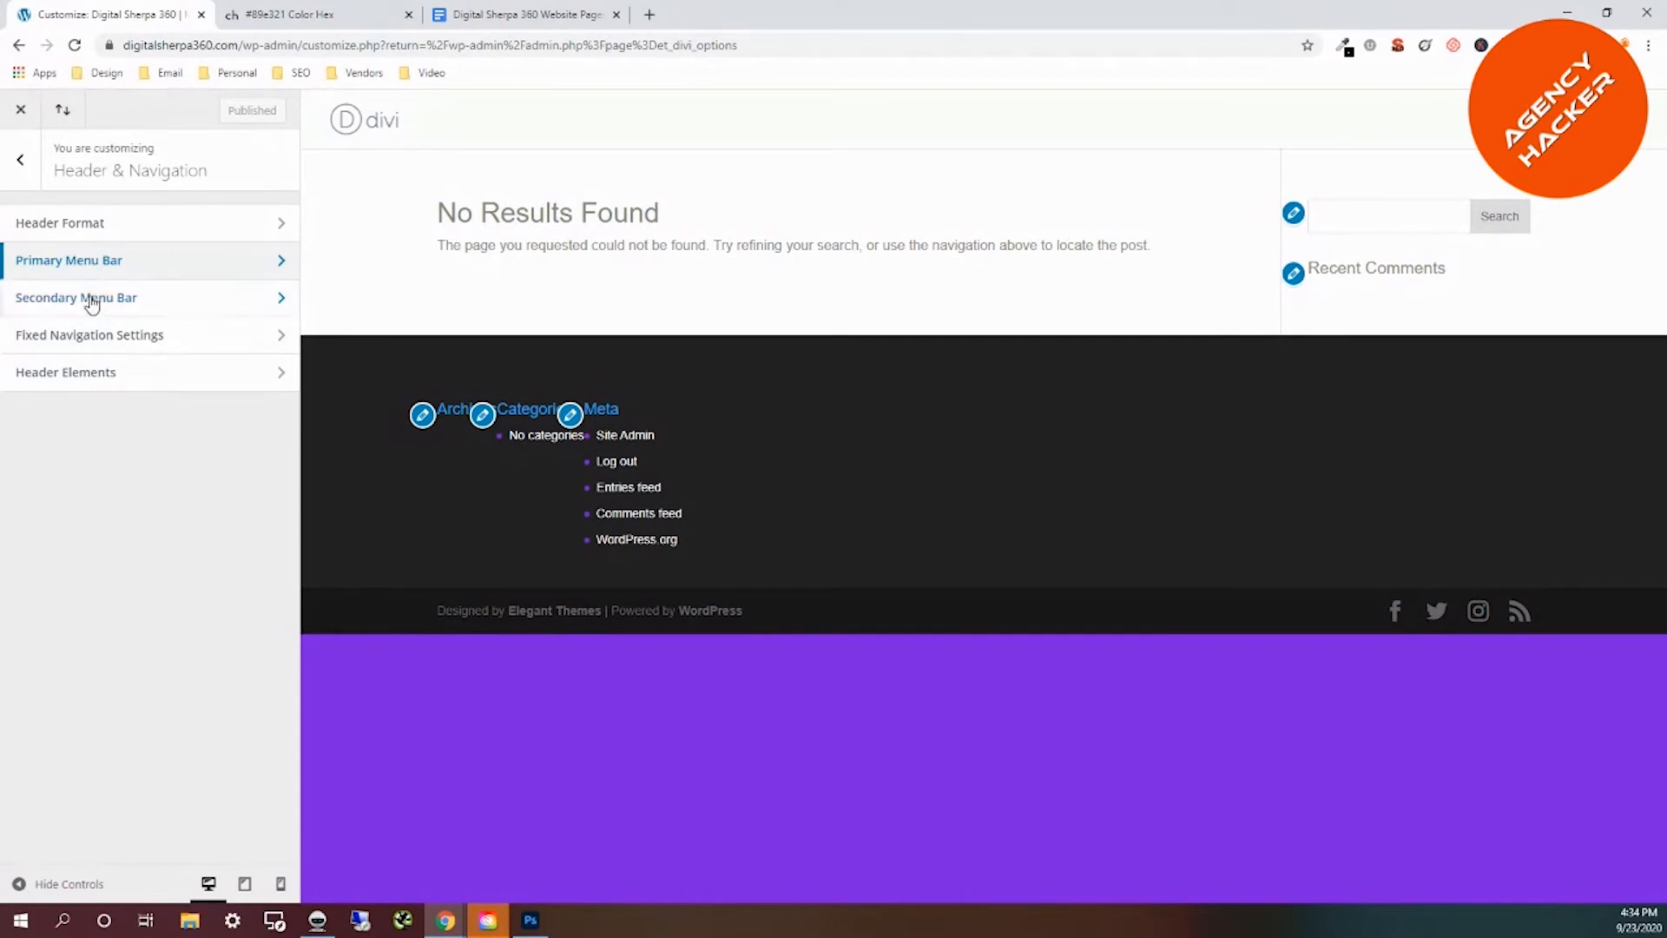
{"action": "left_click", "coordinate": [139, 298]}
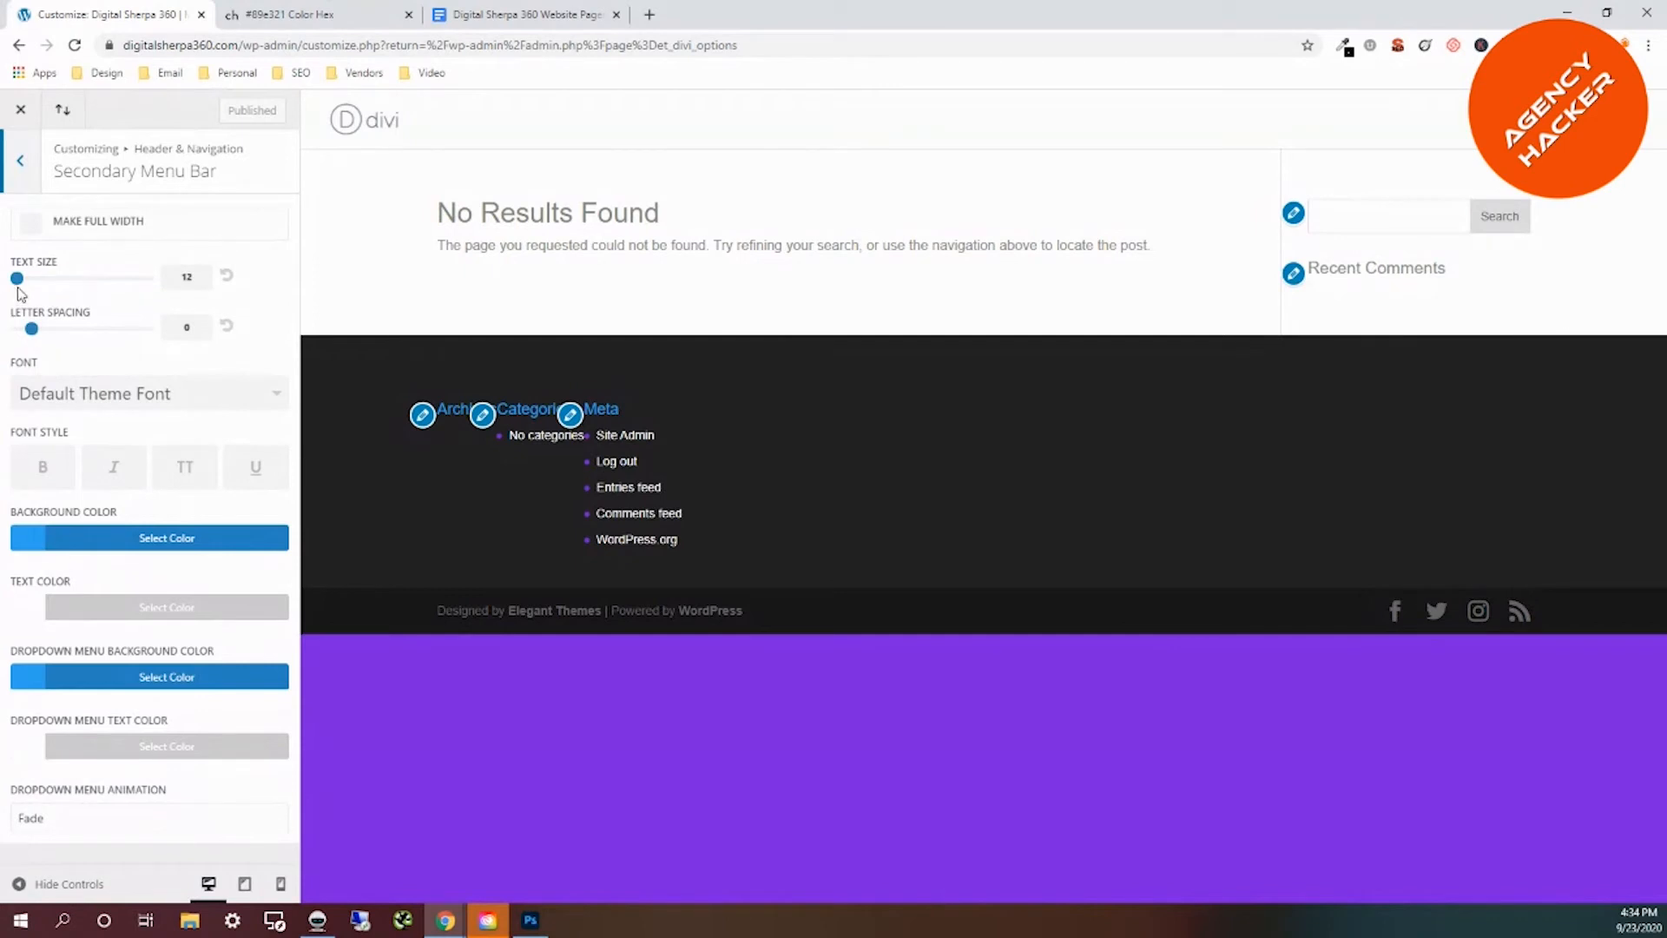
{"action": "left_click_drag", "start_coordinate": [17, 279], "coordinate": [50, 278]}
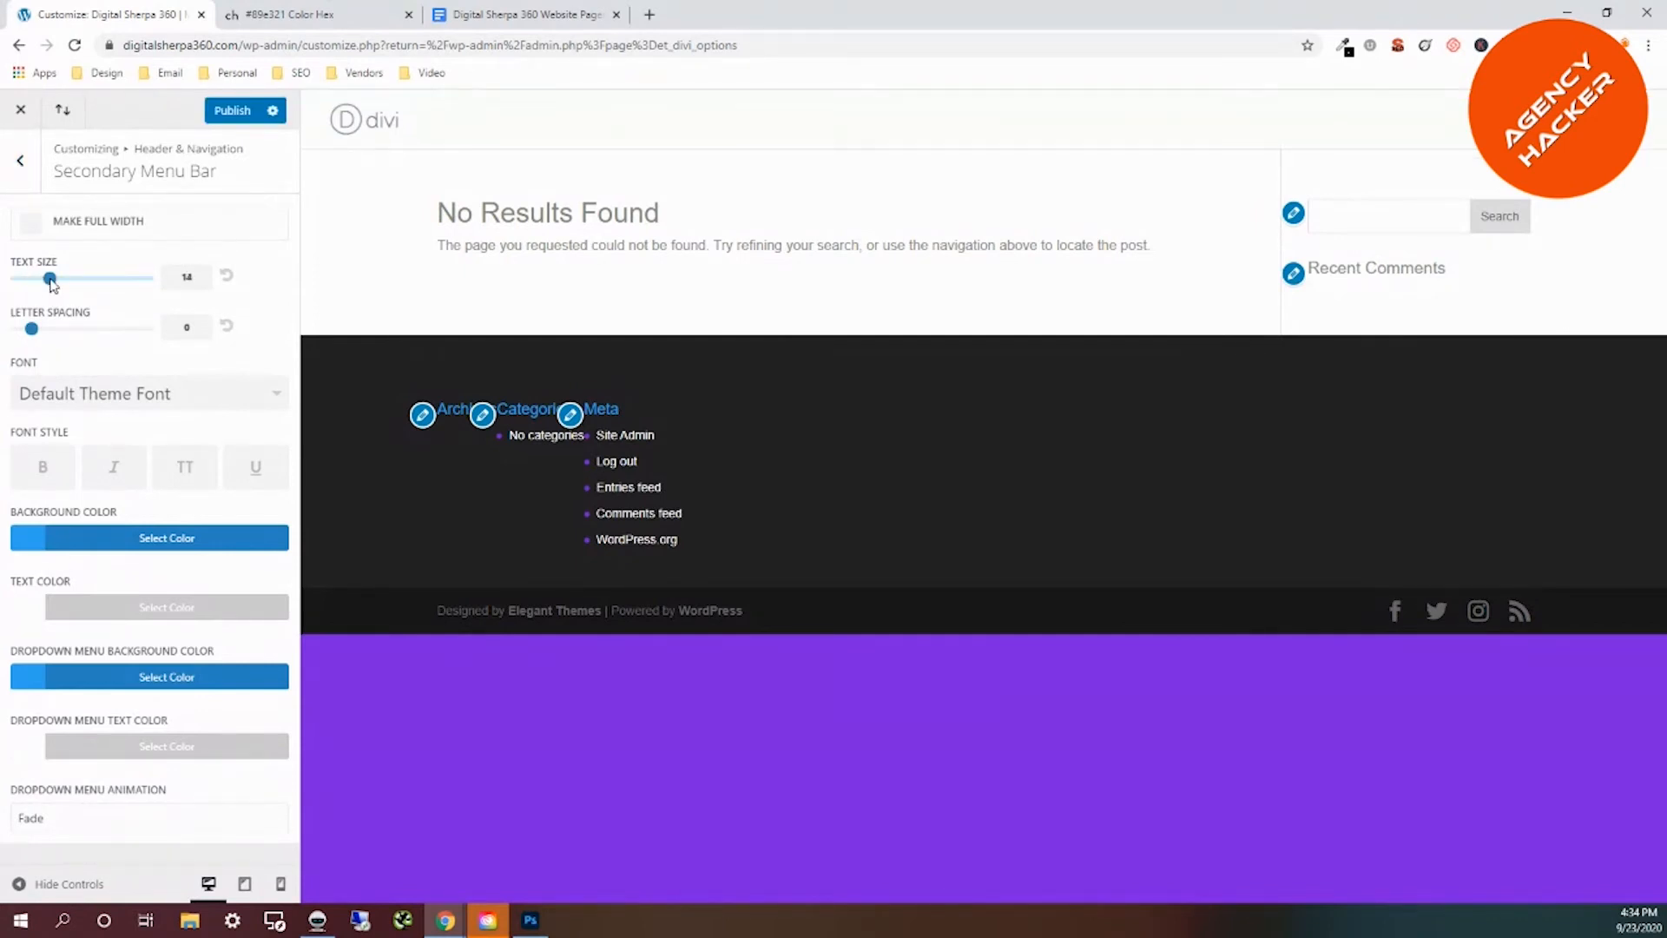
Set the secondary menu bar's background color to the purple #7b21e3 and its text color to the off-white #fdfefc.
{"action": "left_click", "coordinate": [30, 544]}
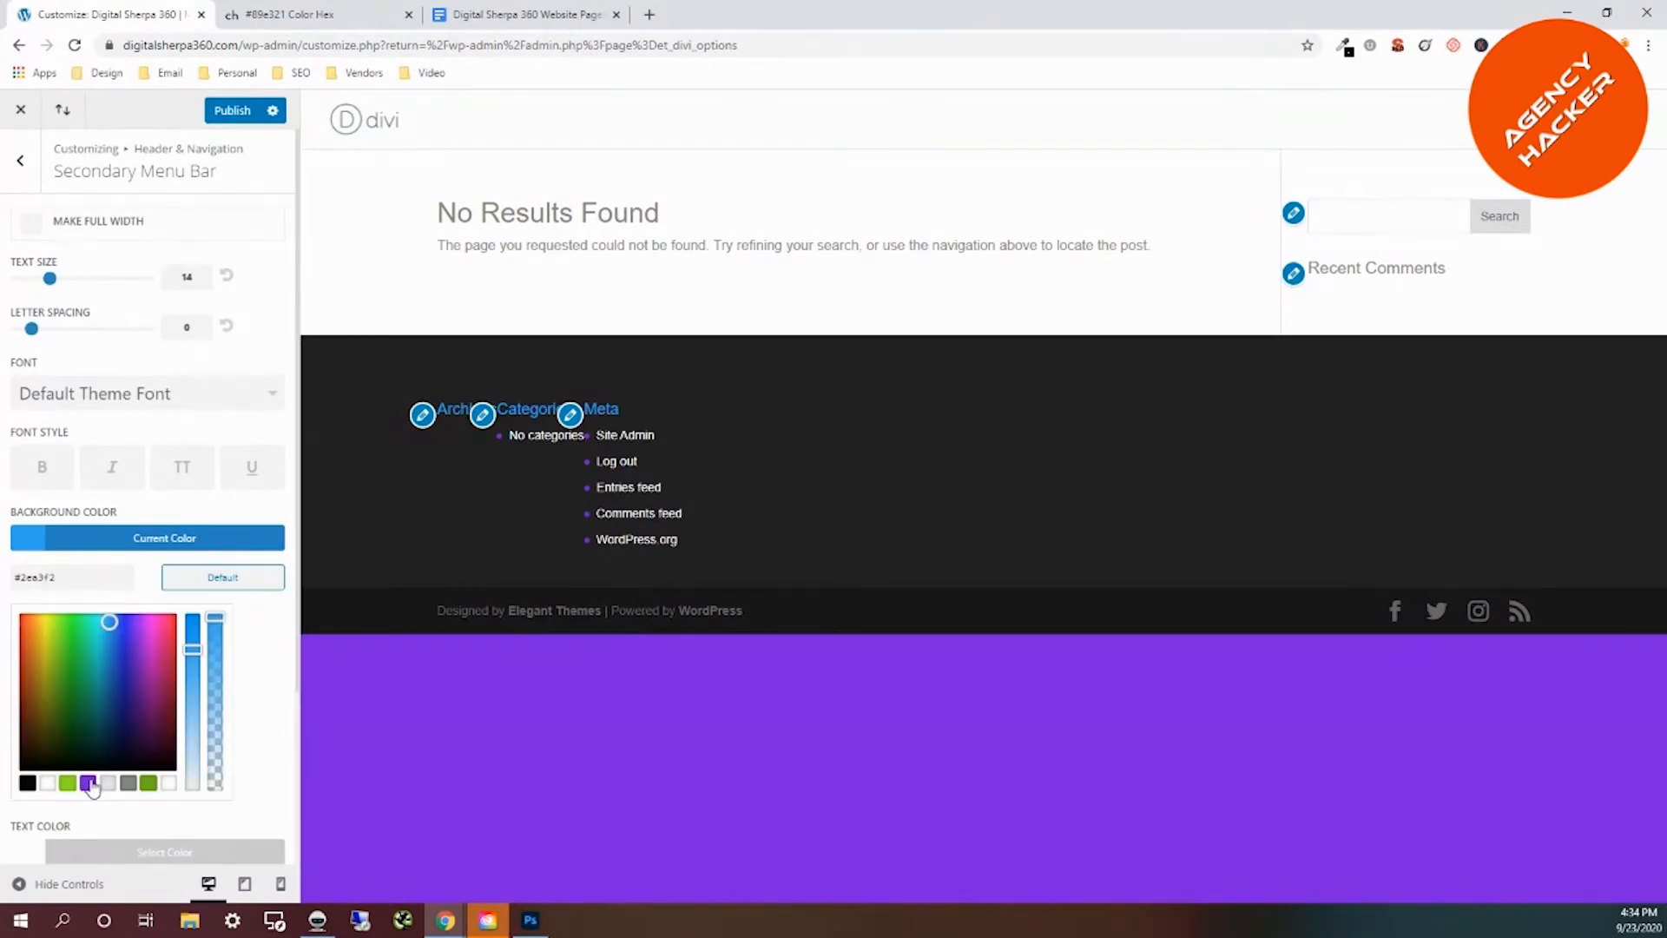
{"action": "left_click", "coordinate": [88, 783]}
{"action": "scroll", "coordinate": [260, 708], "scroll_direction": "down", "scroll_amount": 3}
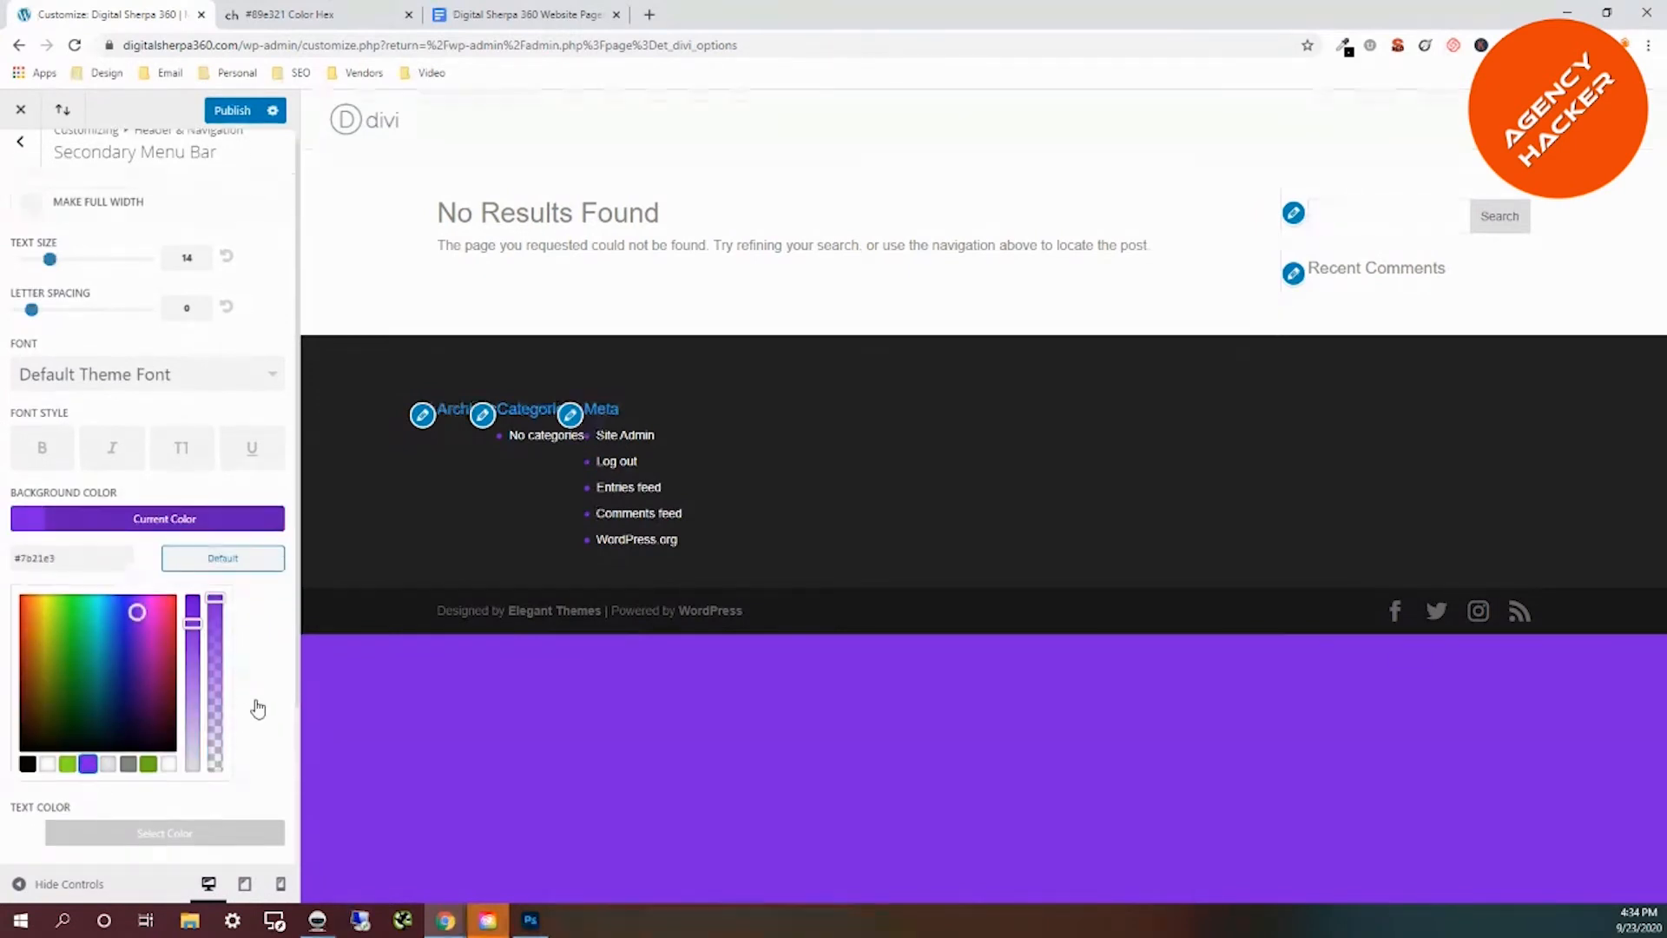
{"action": "left_click", "coordinate": [37, 627]}
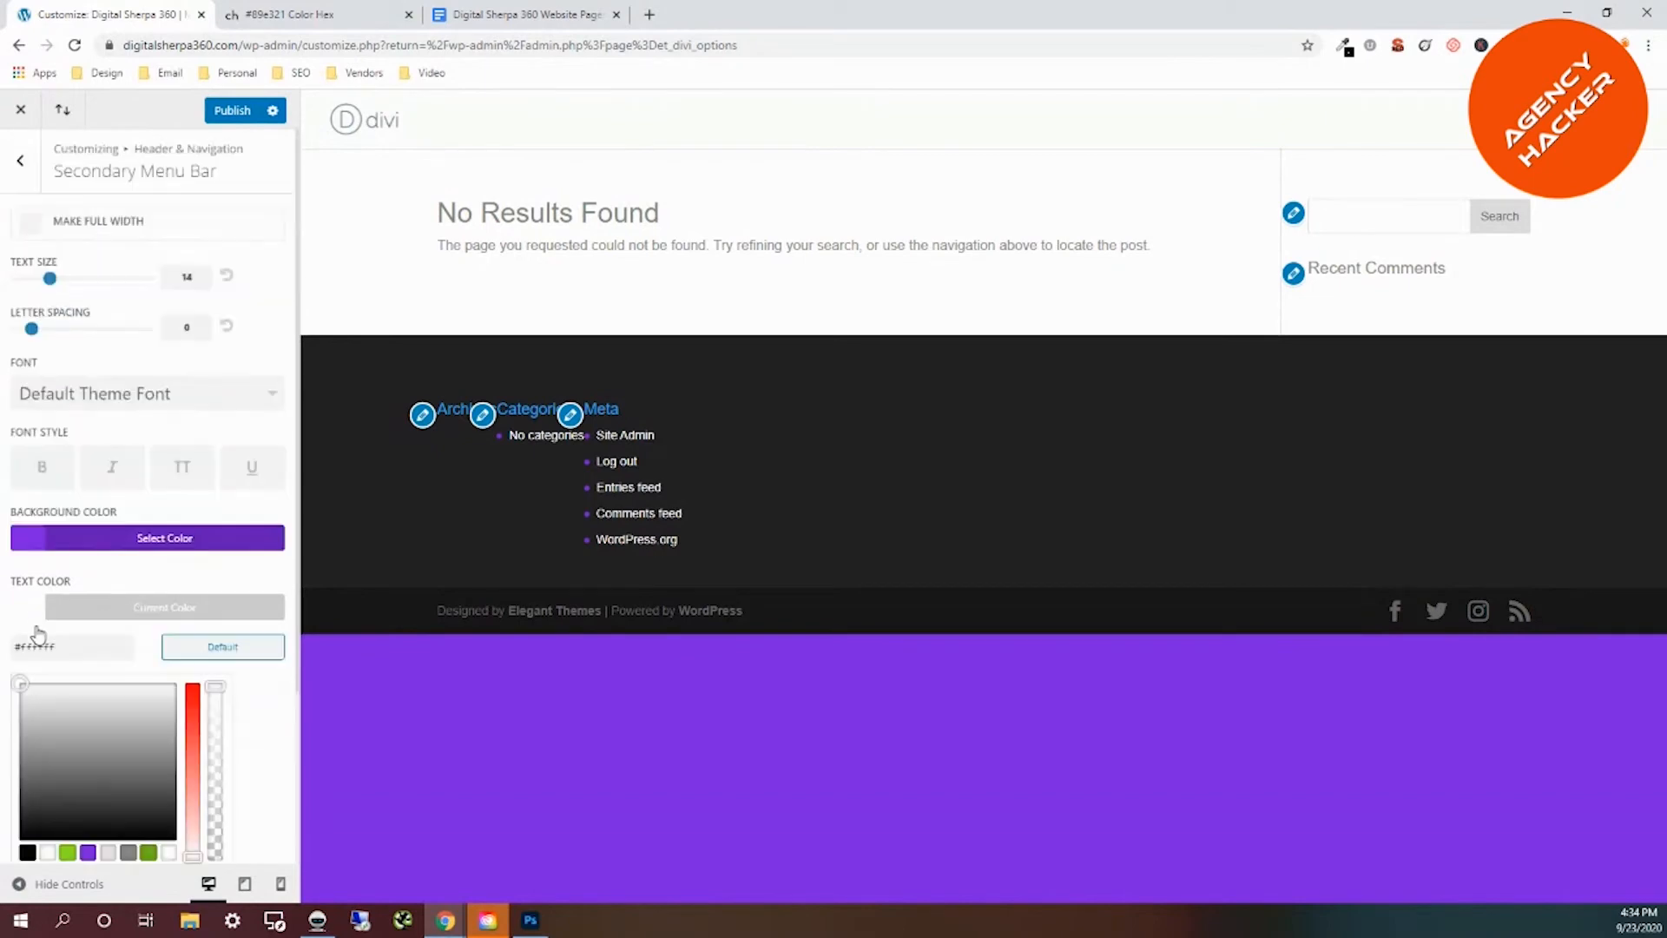
{"action": "scroll", "coordinate": [61, 647], "scroll_direction": "down", "scroll_amount": 2}
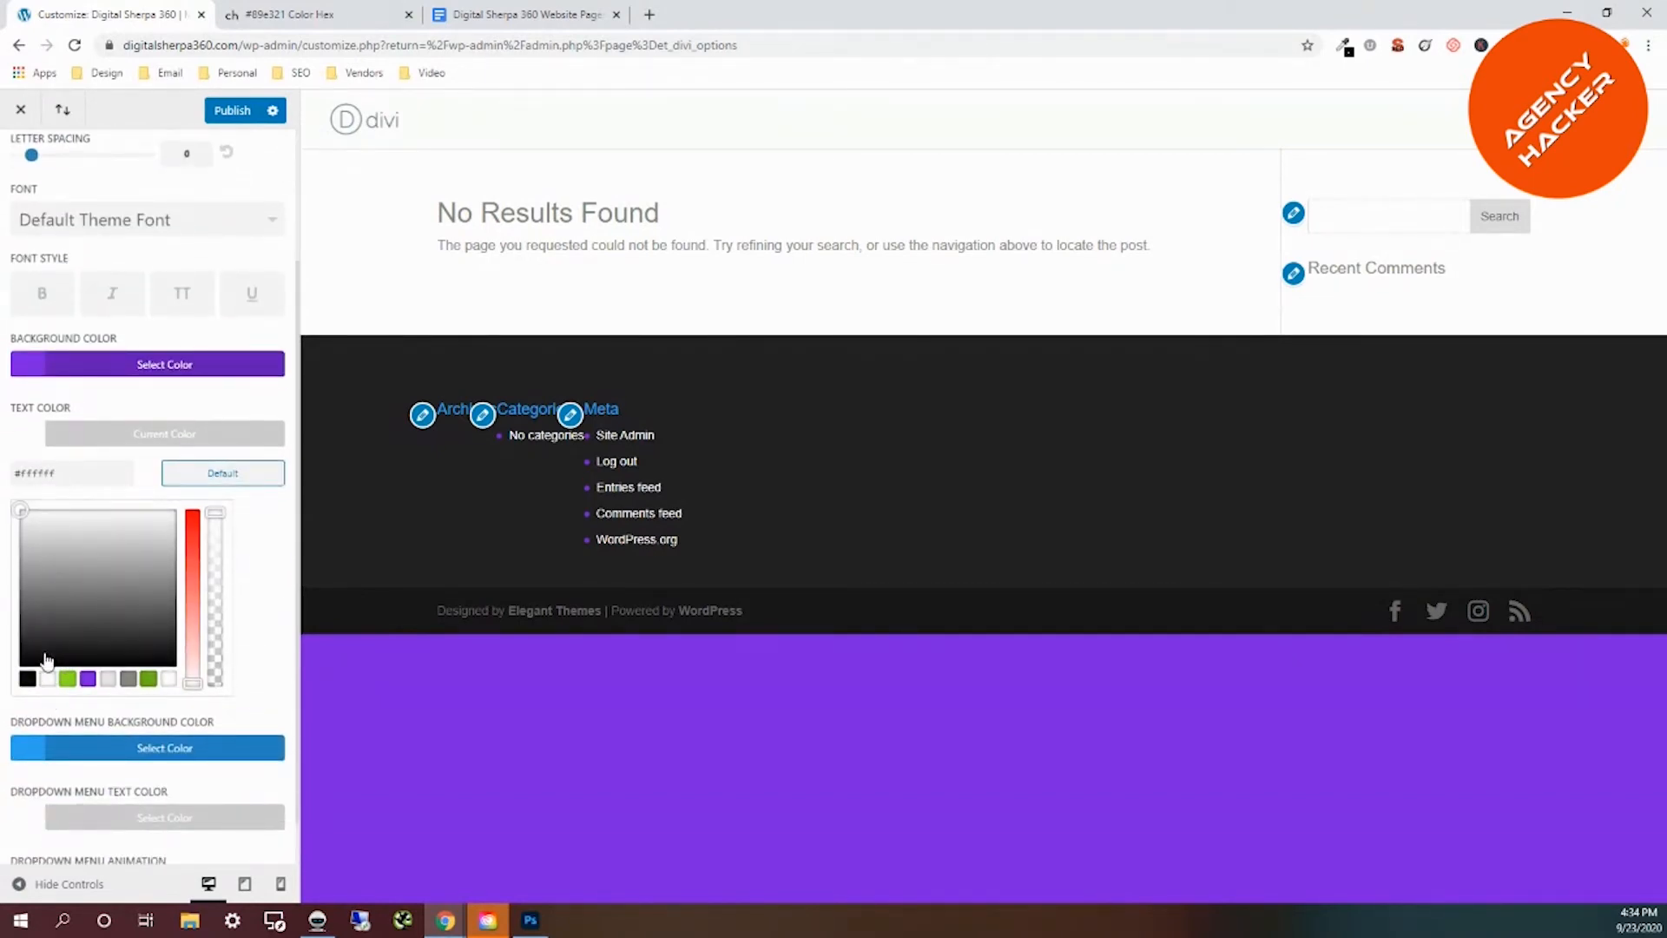
{"action": "left_click", "coordinate": [47, 679]}
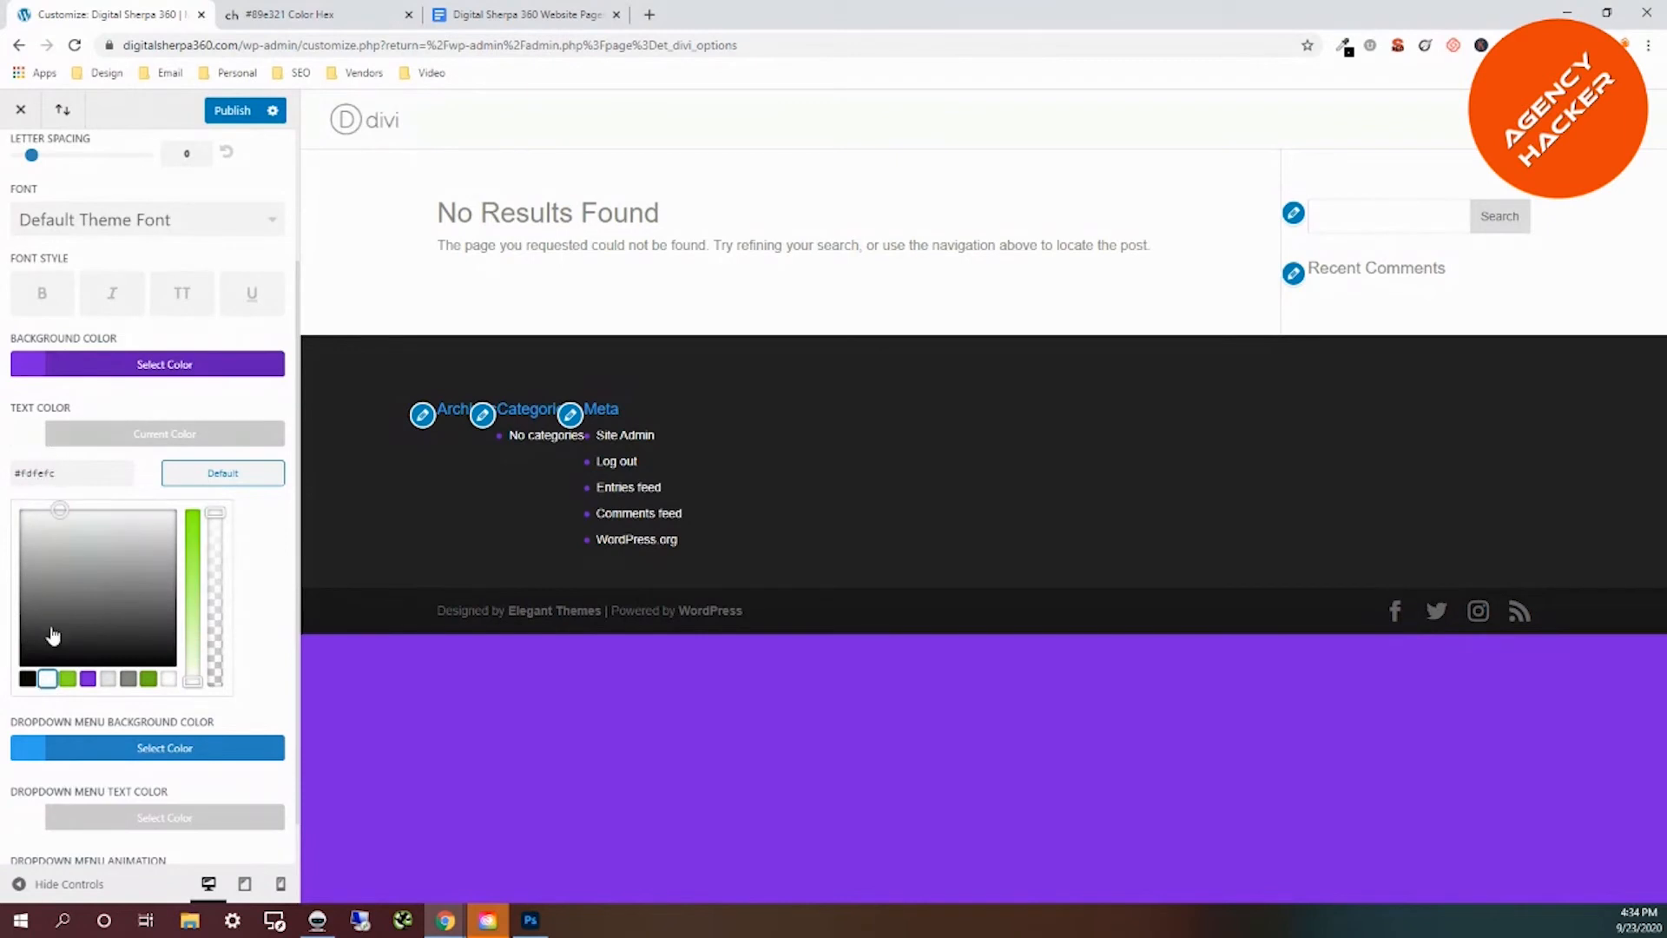
Set the secondary menu's dropdown background color to the purple #7b21e3 and its dropdown text color to the off-white #fdfefc.
{"action": "left_click", "coordinate": [27, 754]}
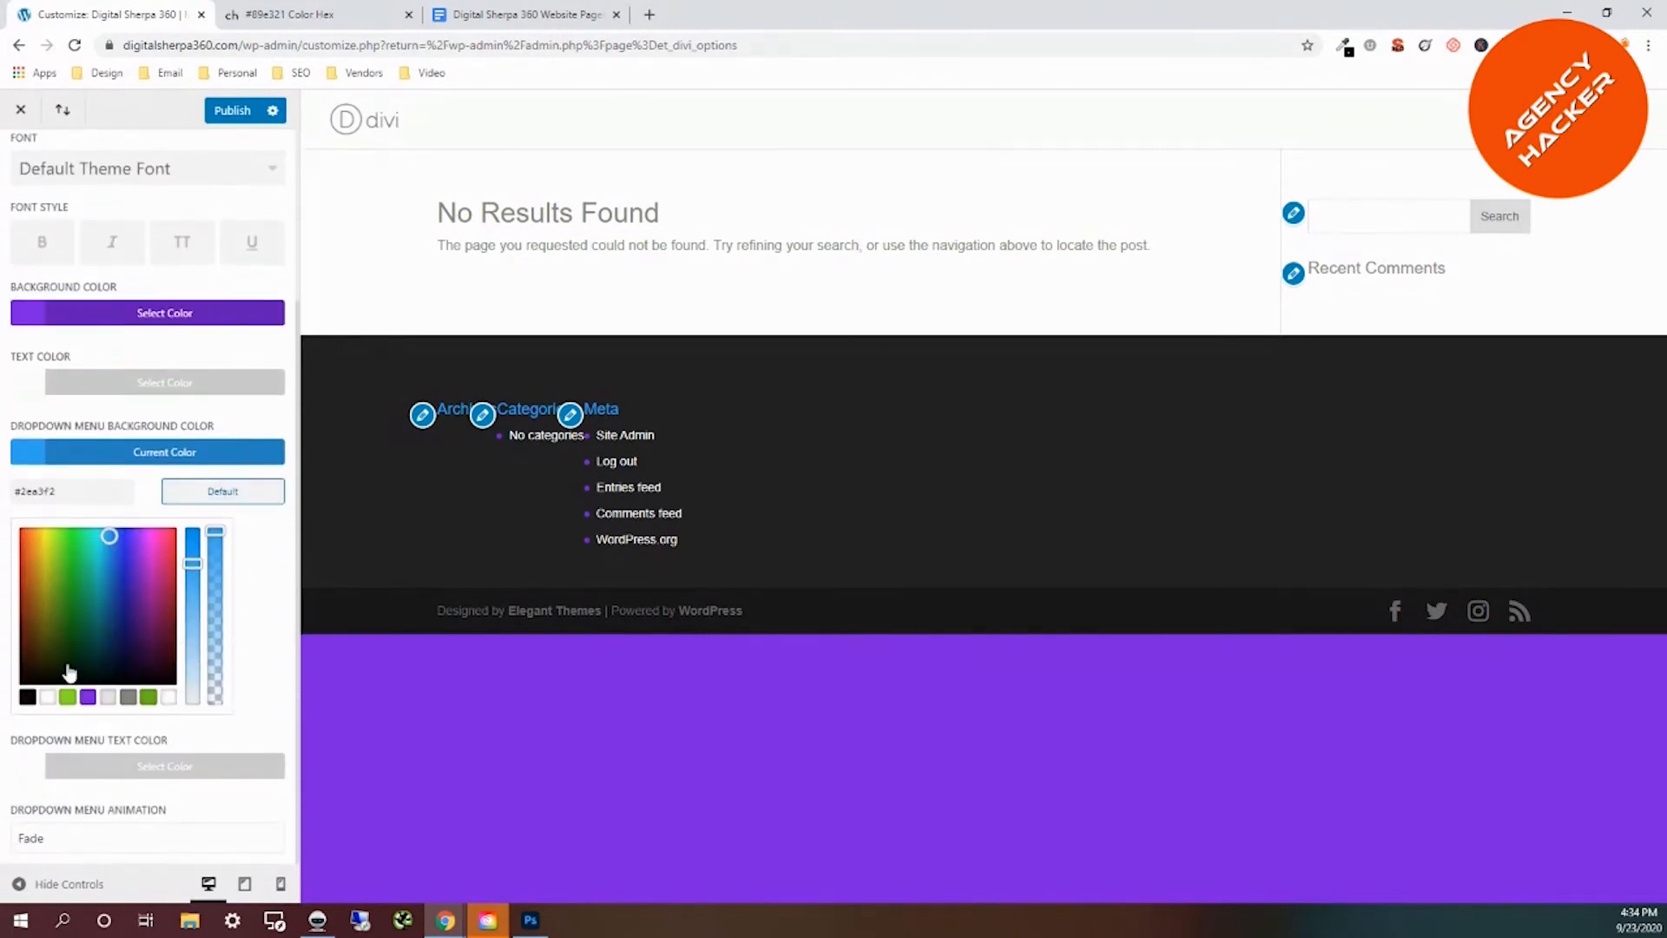
{"action": "left_click", "coordinate": [88, 697]}
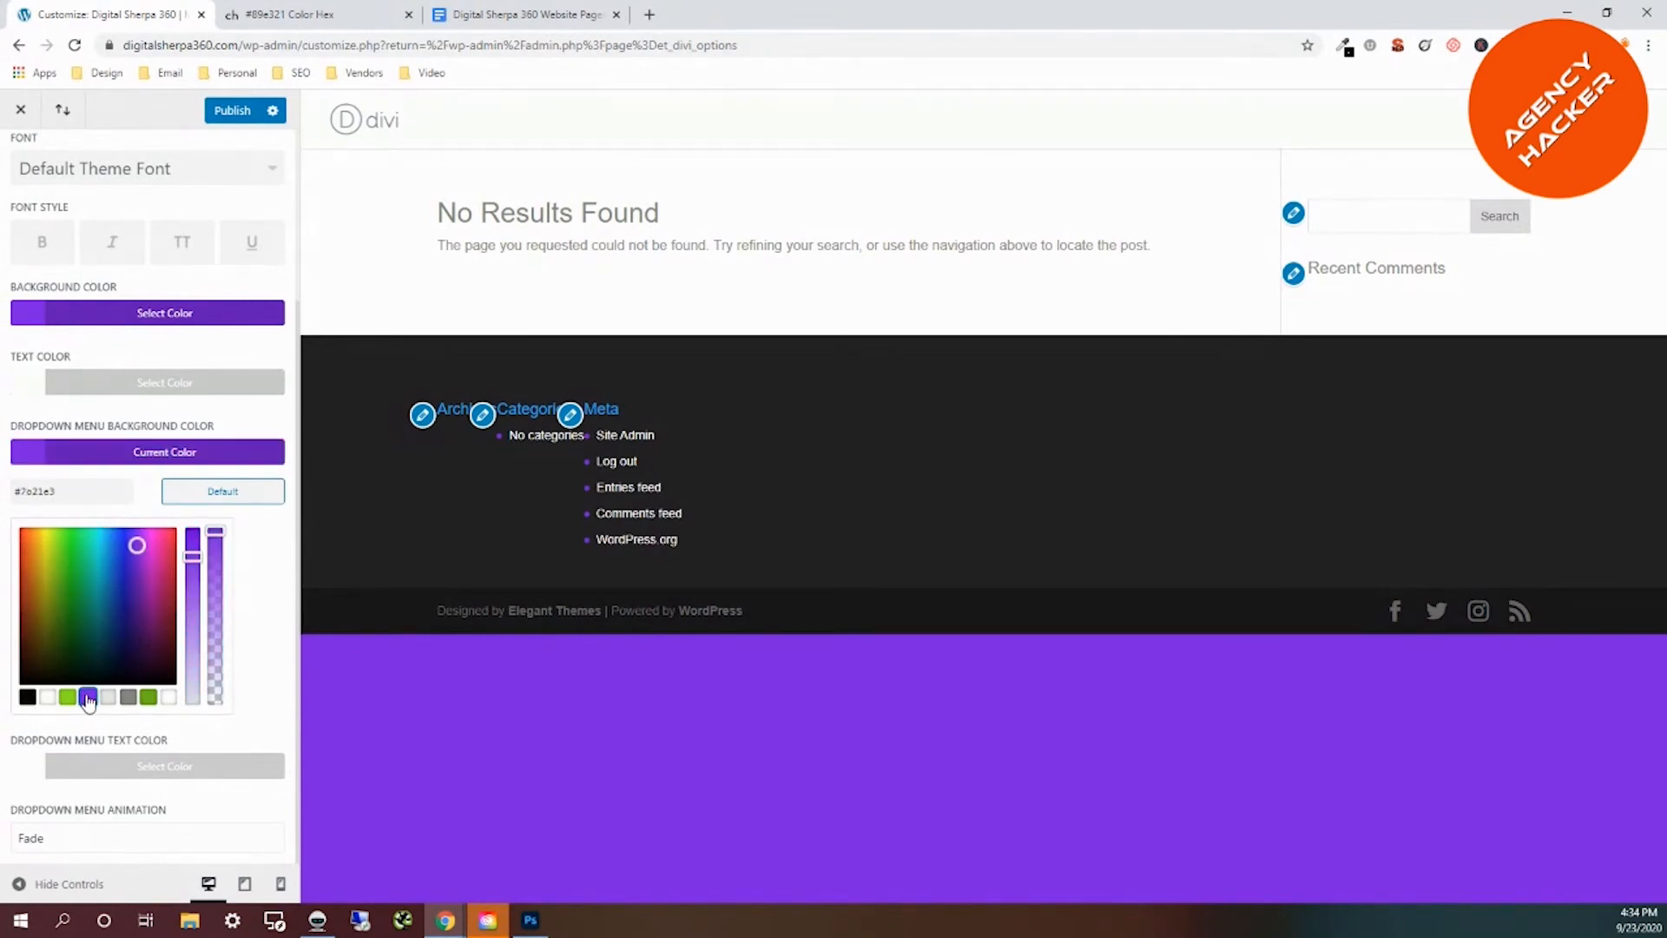
{"action": "left_click", "coordinate": [26, 767]}
{"action": "scroll", "coordinate": [39, 773], "scroll_direction": "down", "scroll_amount": 2}
{"action": "left_click", "coordinate": [48, 818]}
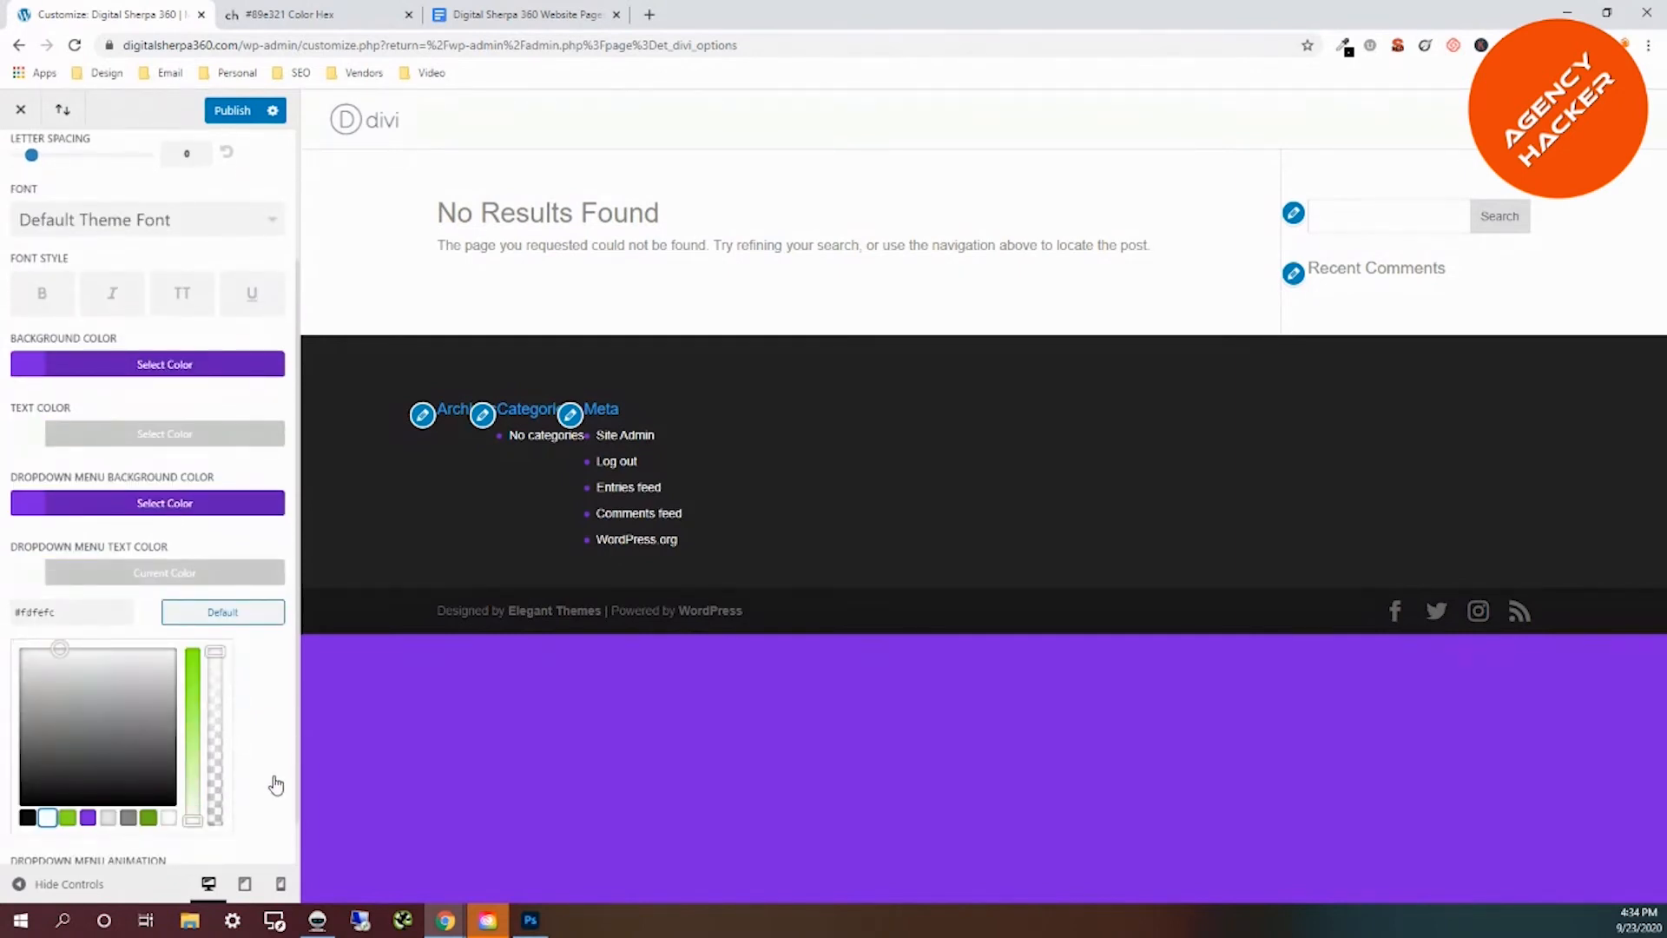
{"action": "scroll", "coordinate": [274, 784], "scroll_direction": "down", "scroll_amount": 1}
{"action": "scroll", "coordinate": [264, 618], "scroll_direction": "up", "scroll_amount": 1}
{"action": "left_click", "coordinate": [265, 617]}
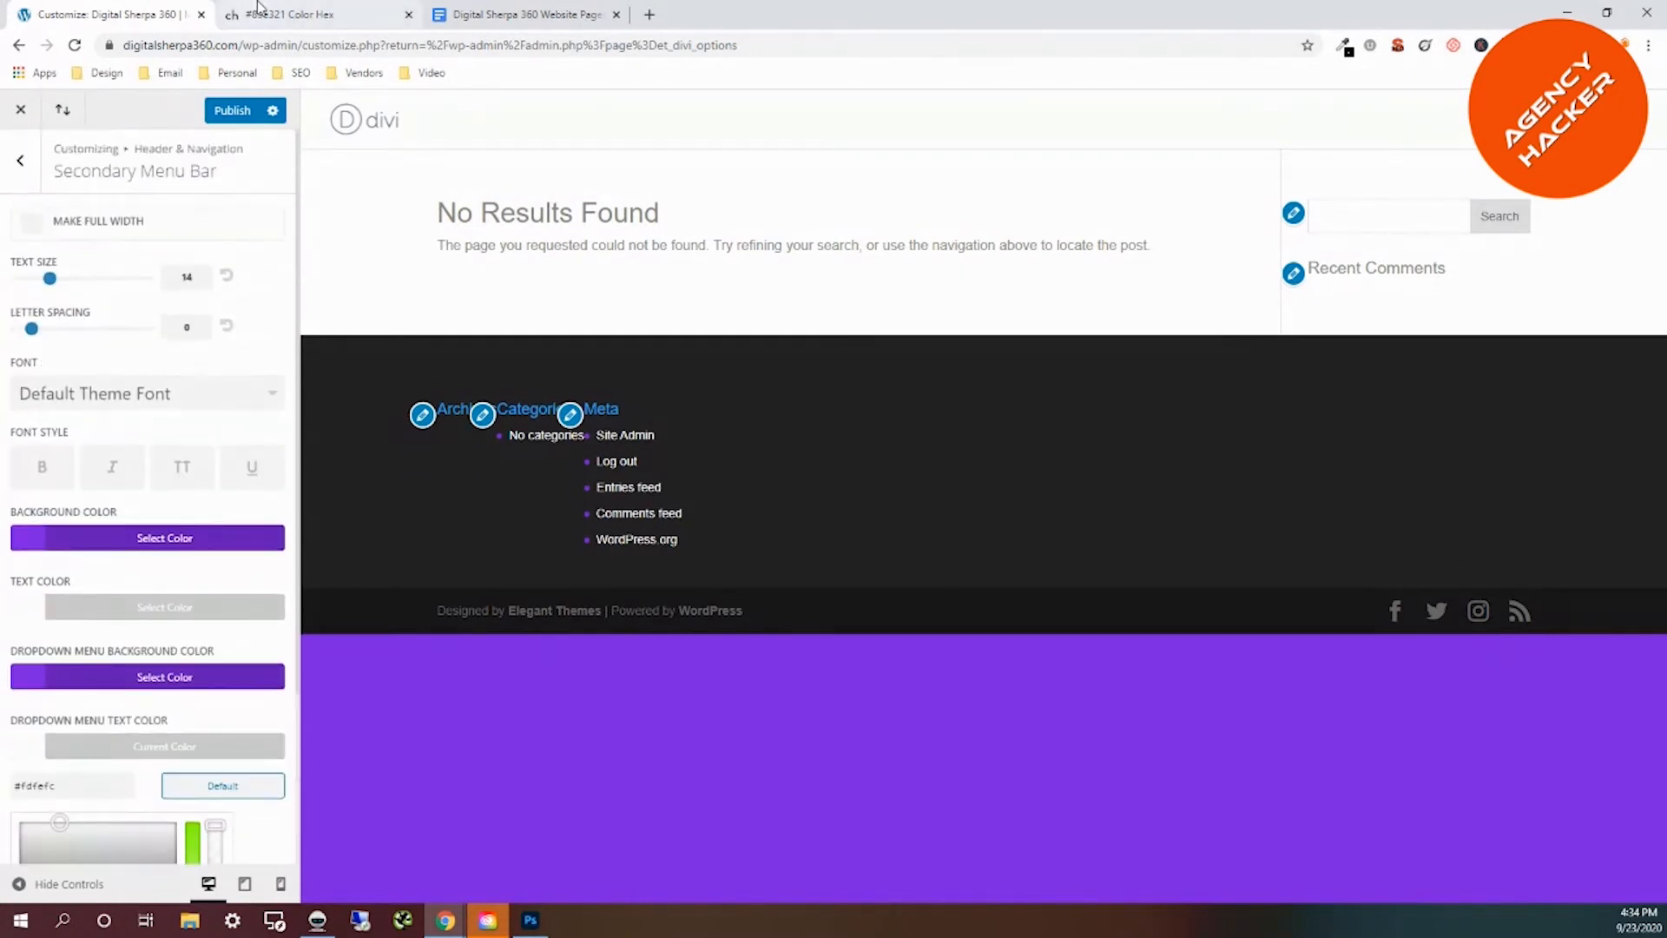
Make the secondary menu bar full width and publish the Secondary Menu Bar changes.
{"action": "left_click", "coordinate": [231, 110]}
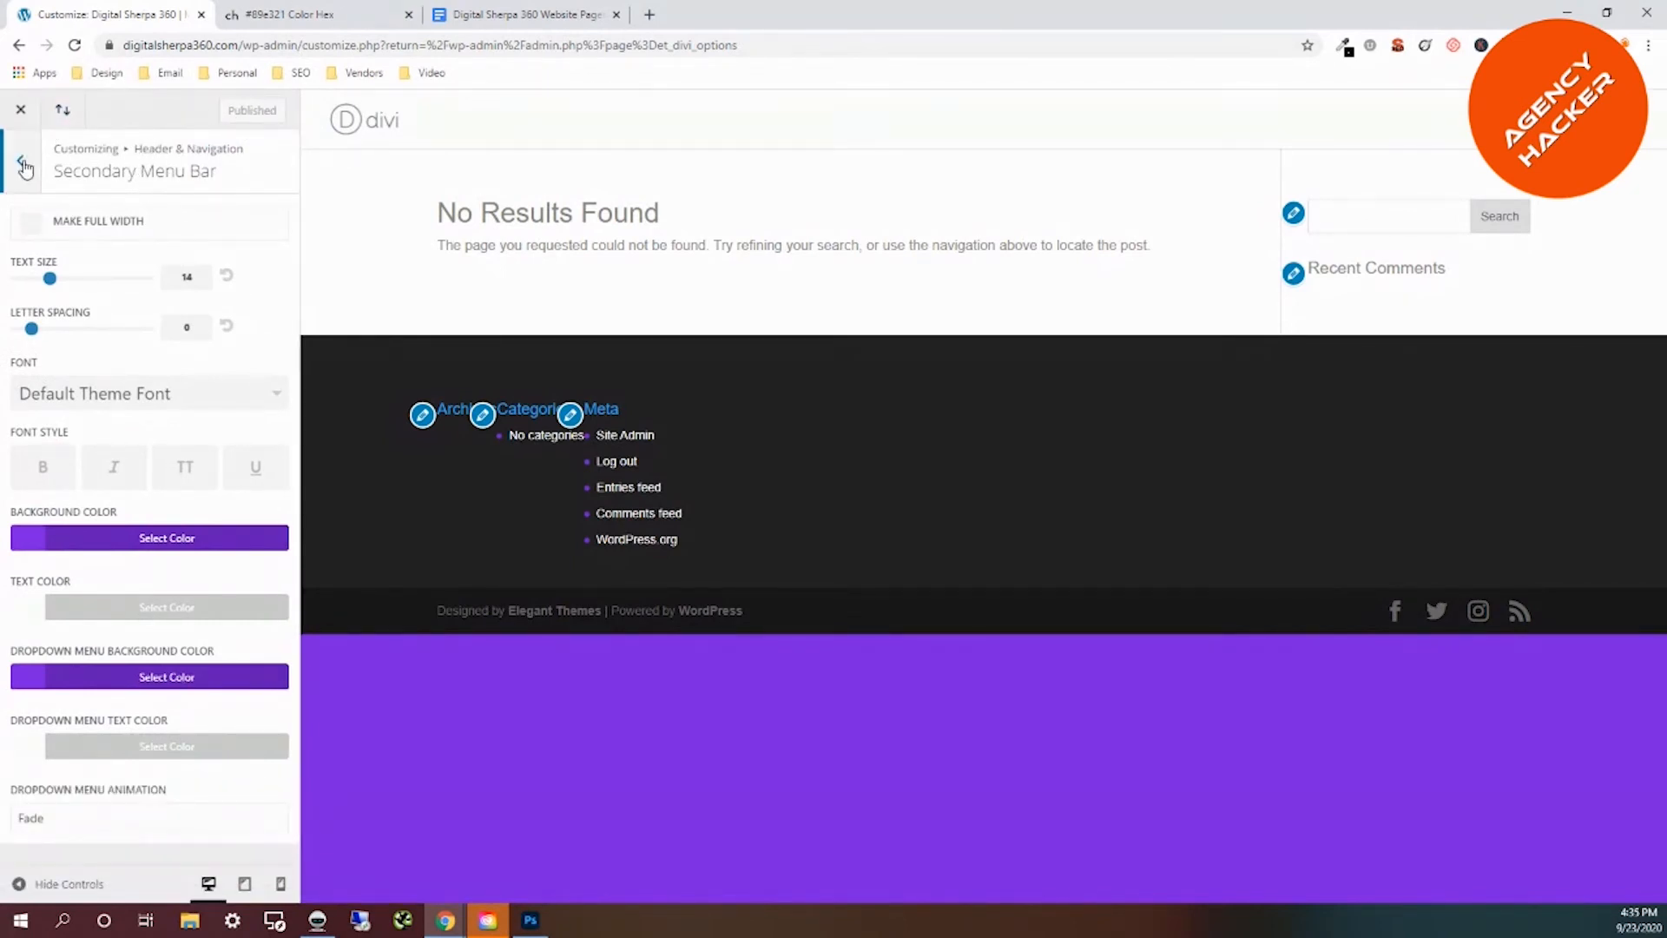
{"action": "left_click", "coordinate": [33, 230]}
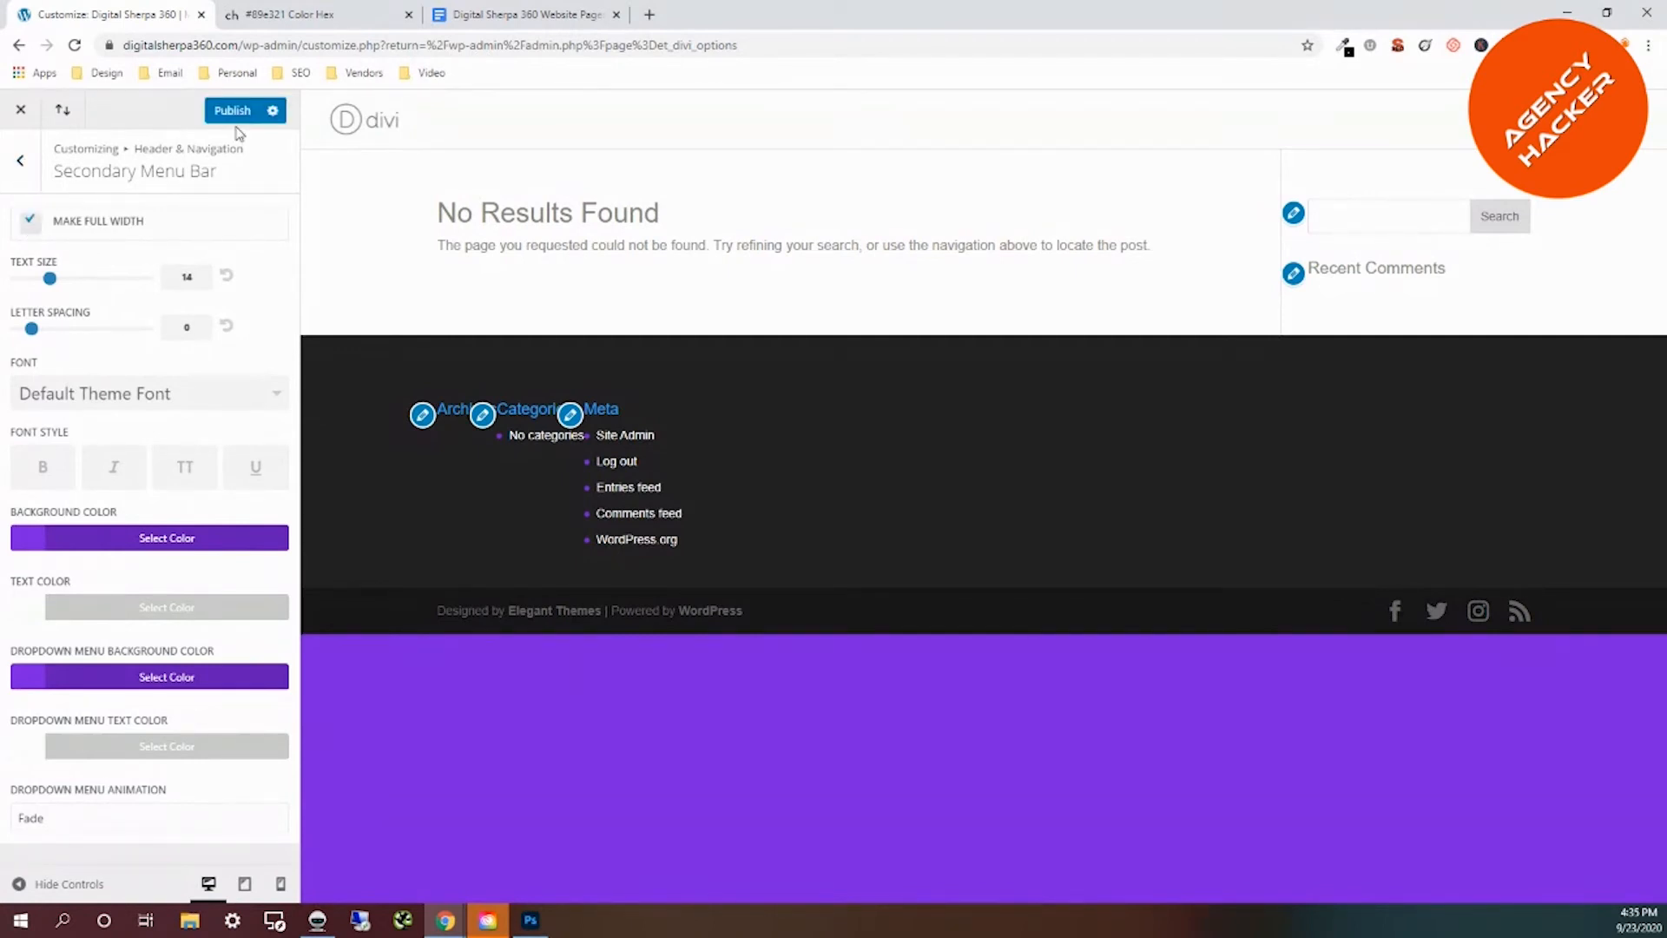
{"action": "left_click", "coordinate": [20, 168]}
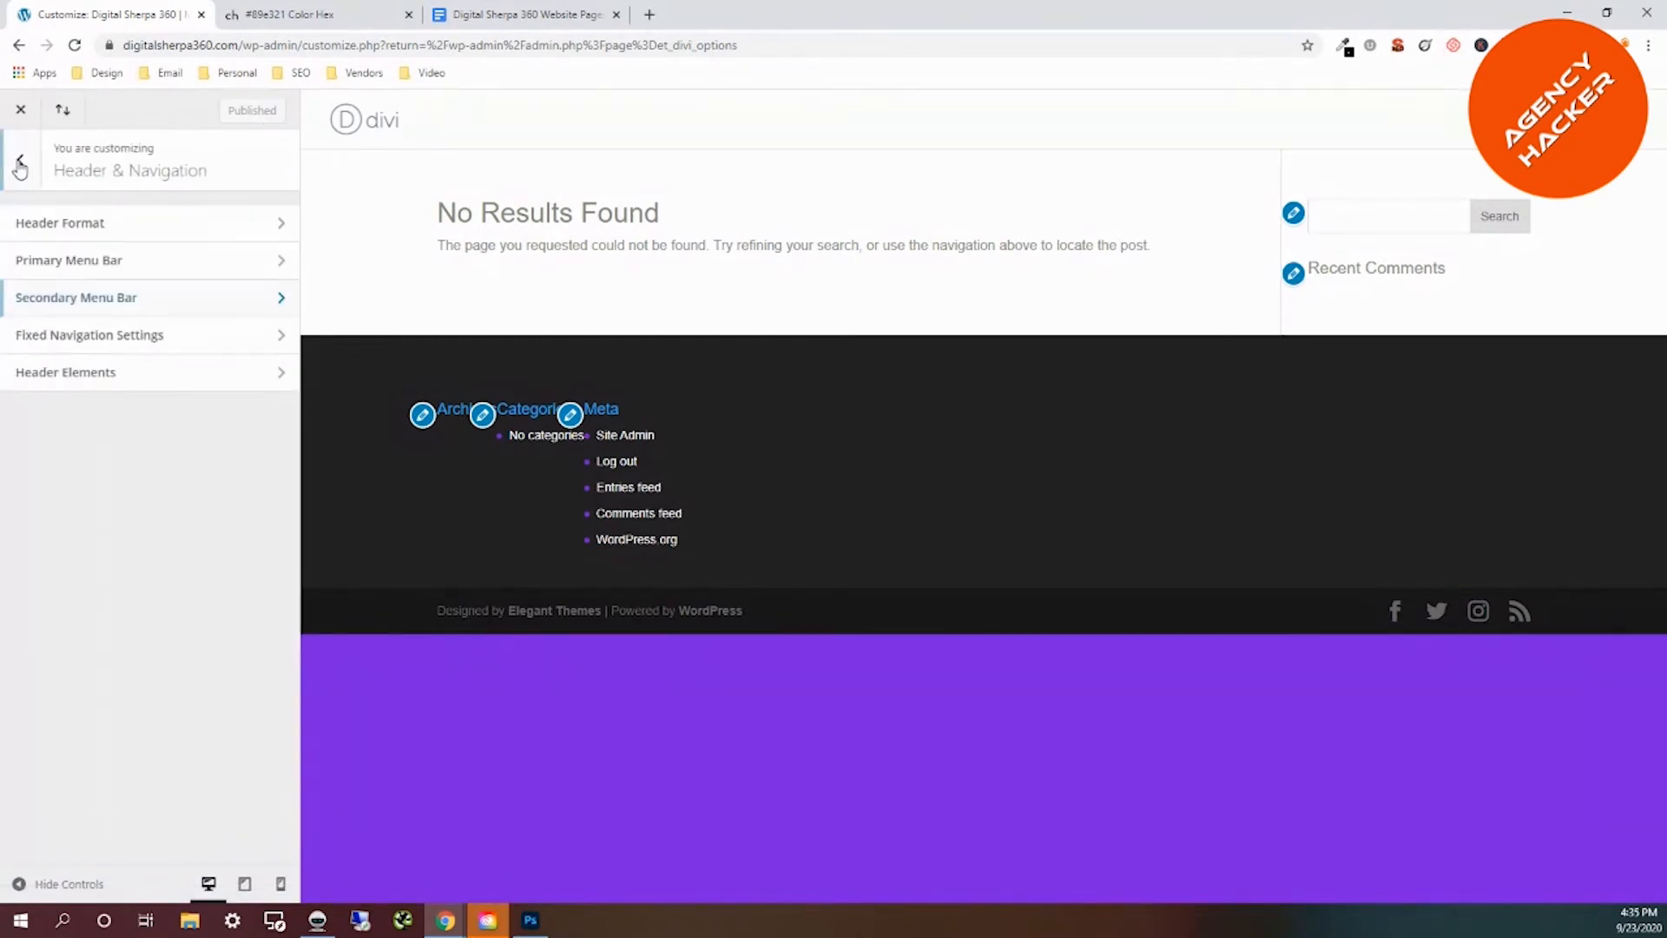
In the Fixed Navigation Settings, set the fixed menu height to 54.
{"action": "left_click", "coordinate": [182, 349]}
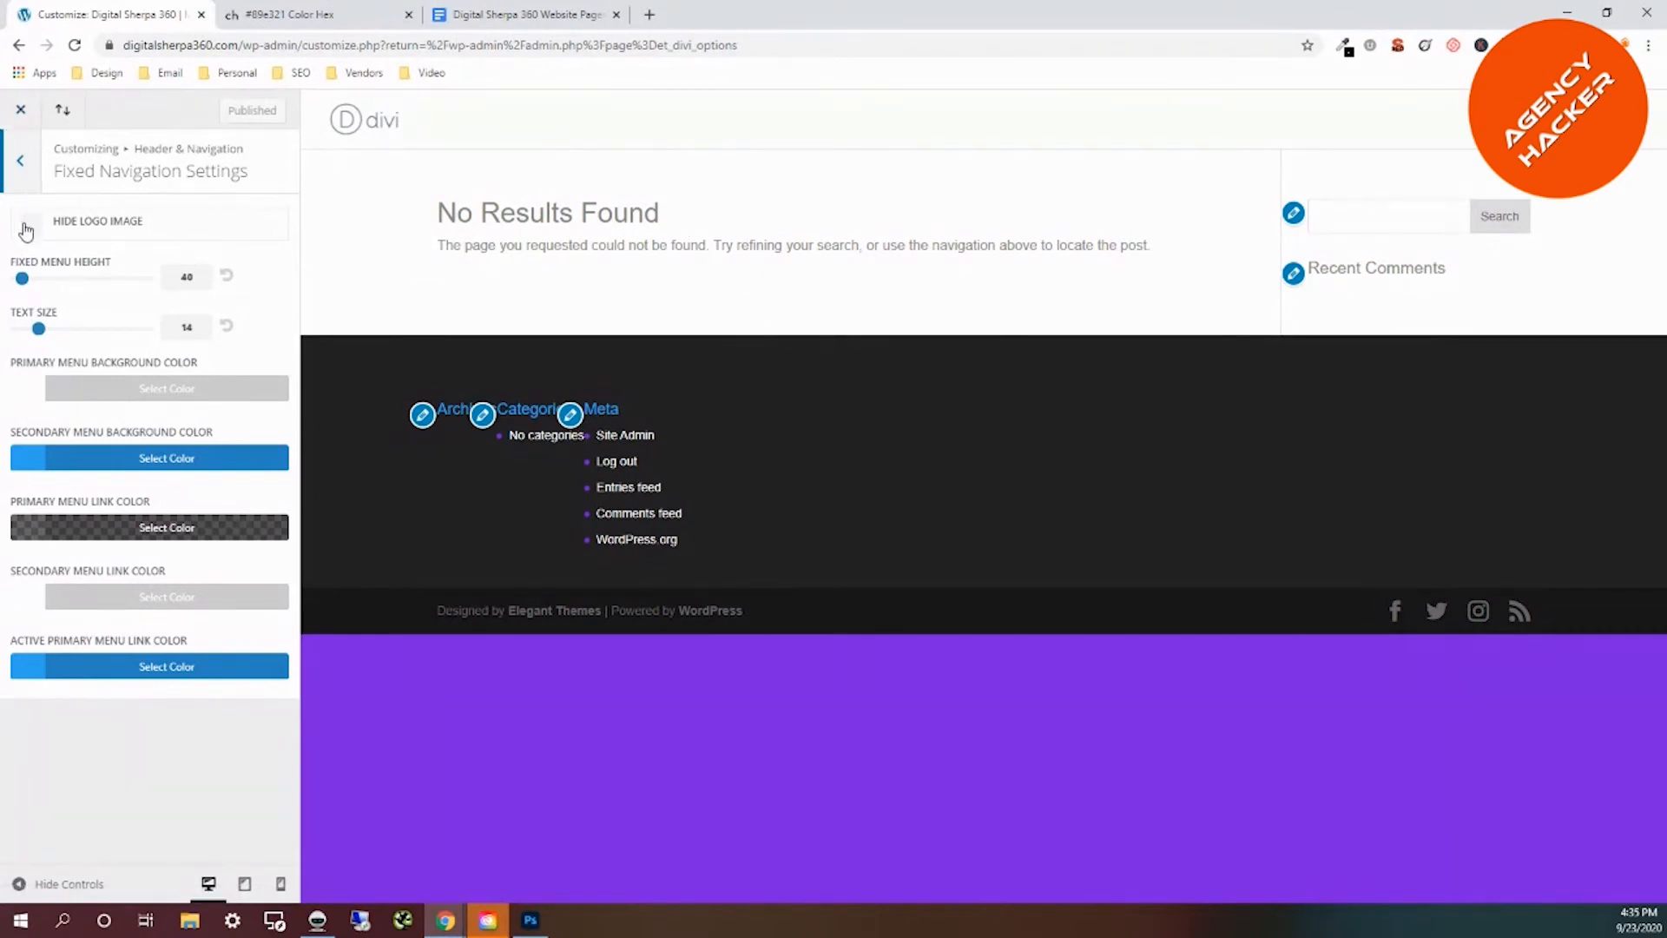
{"action": "double_click", "coordinate": [171, 278]}
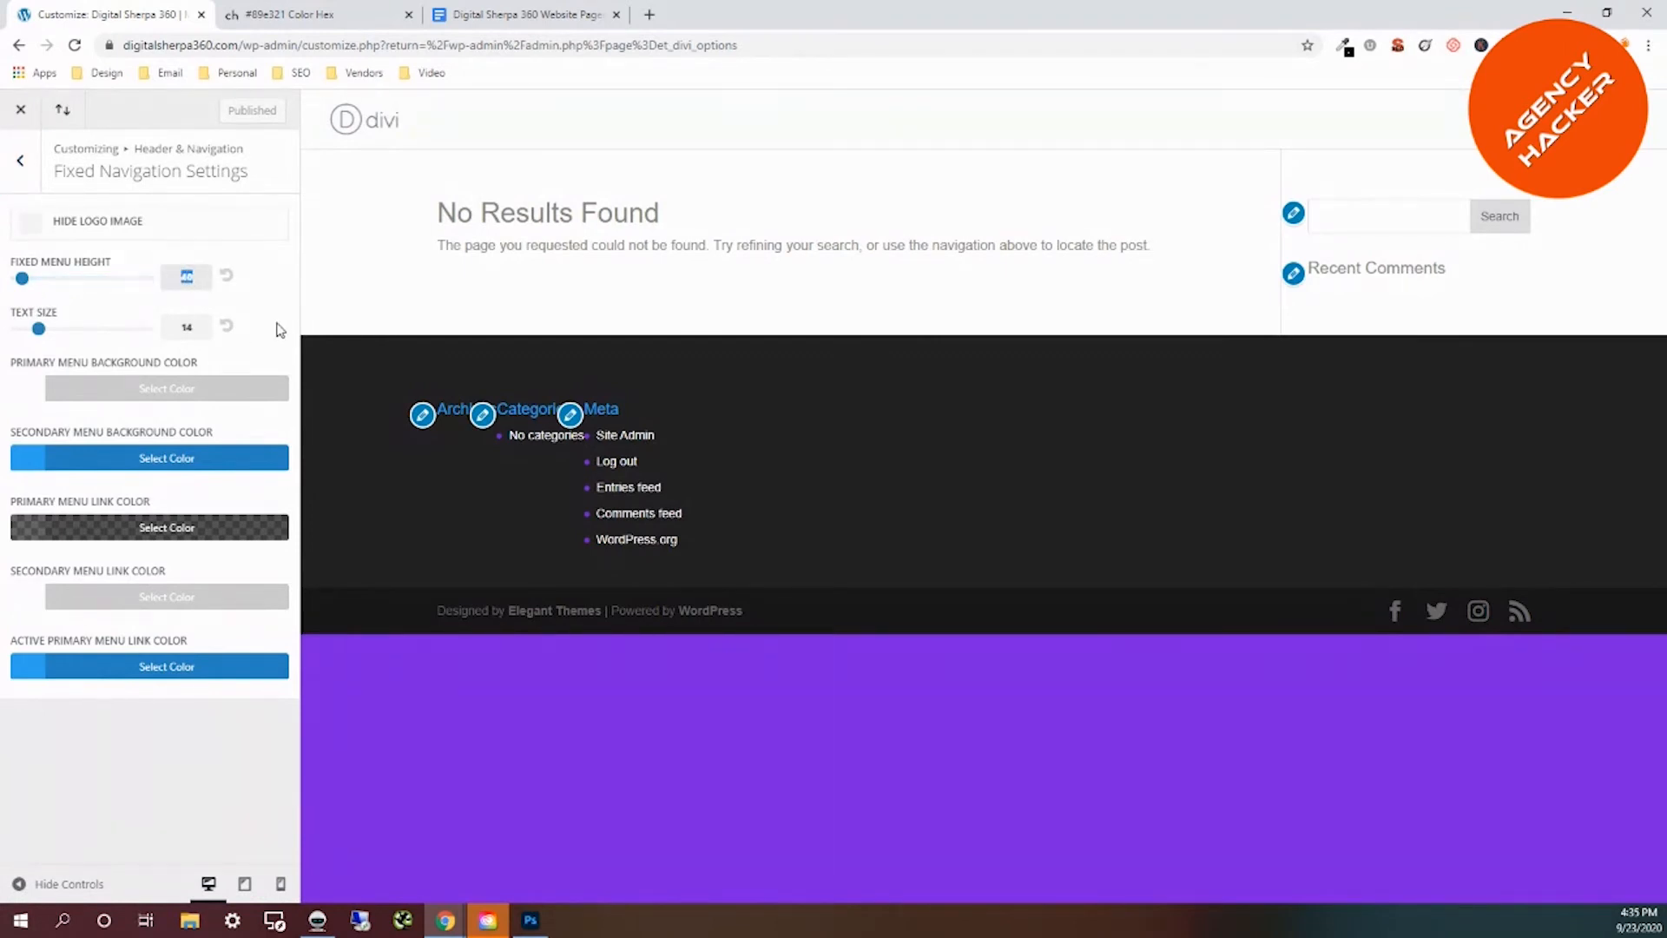
{"action": "type", "text": "54"}
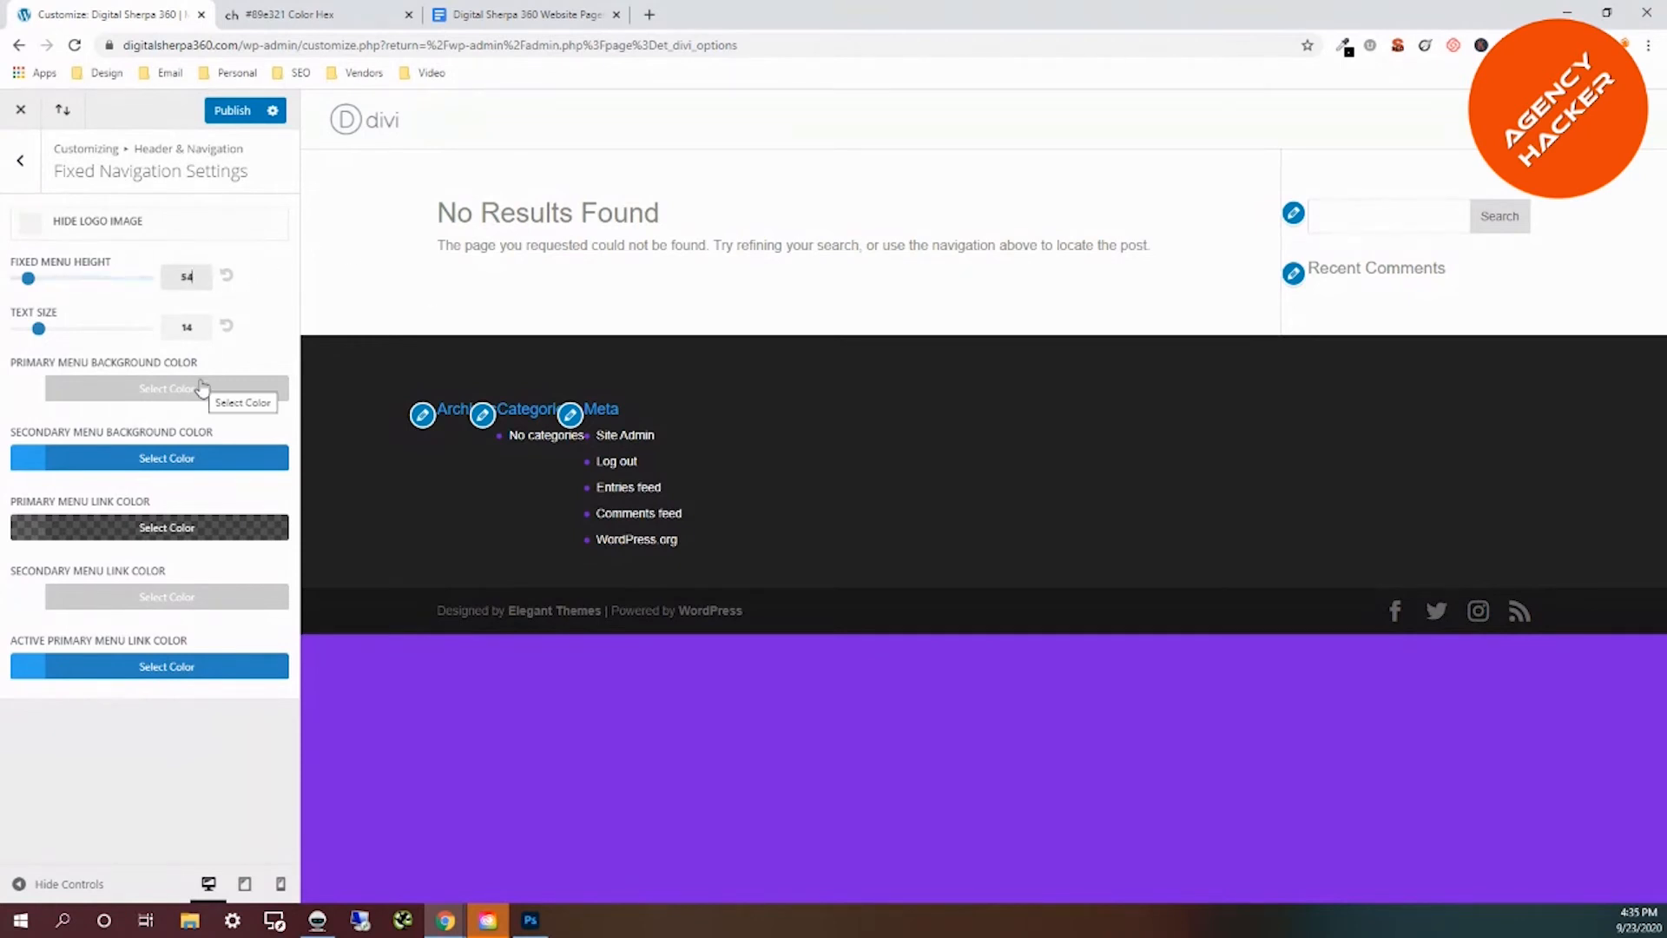
Set the fixed navigation's primary menu background to the off-white #fdfefc and its secondary menu background to the purple #7b21e3.
{"action": "left_click", "coordinate": [26, 390]}
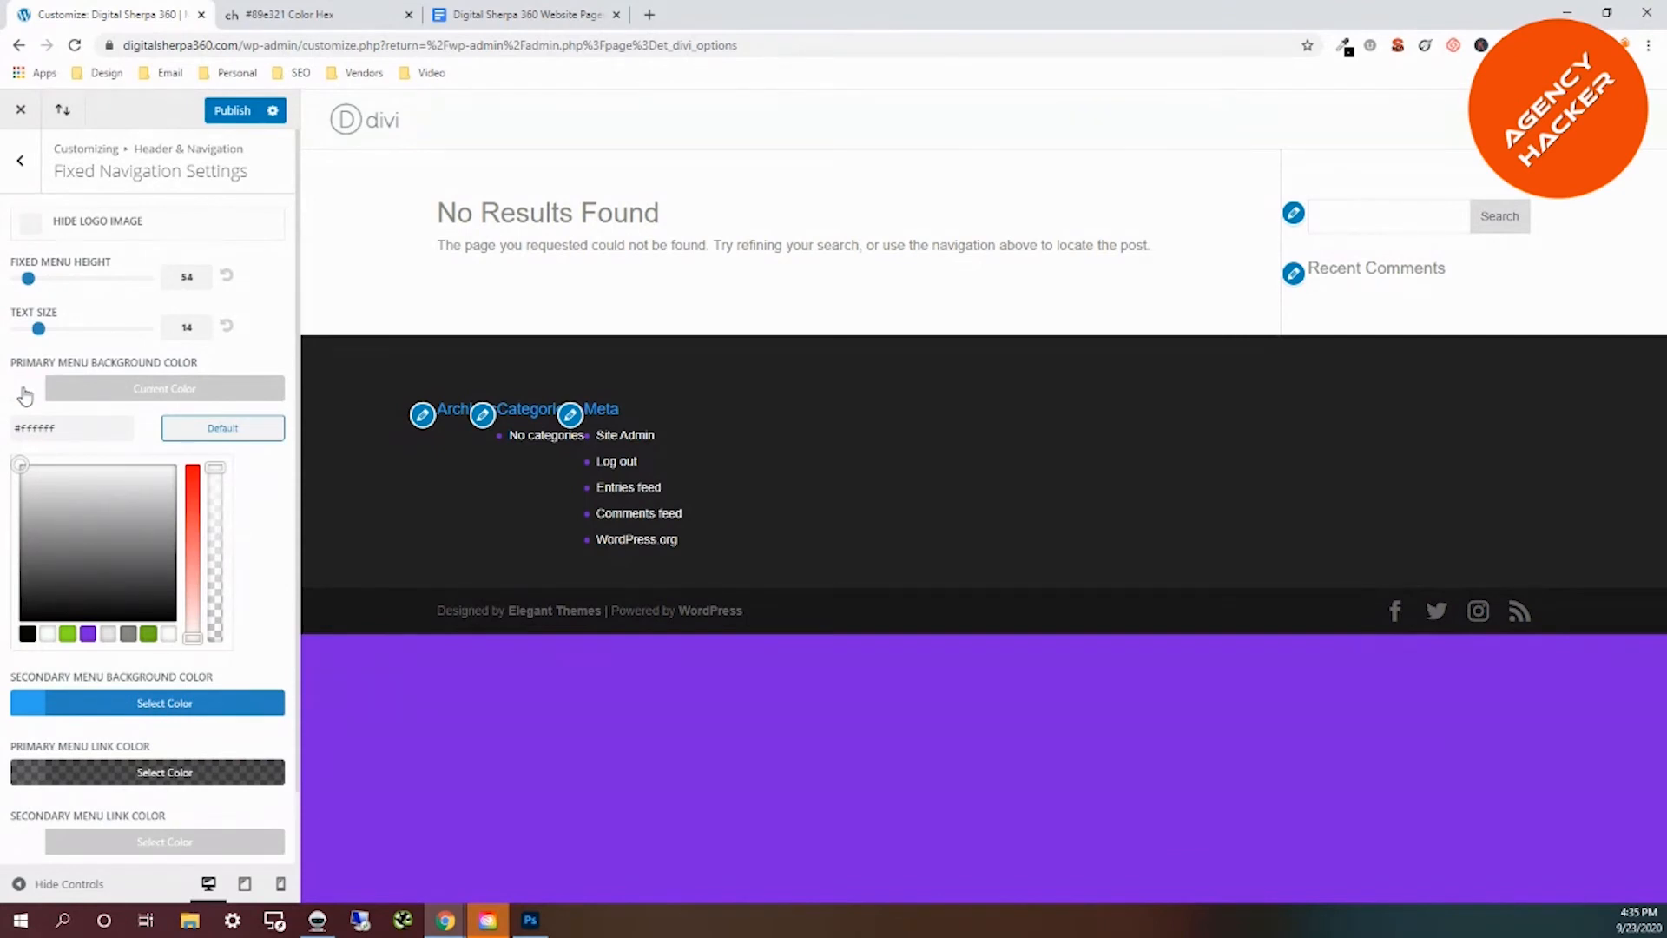
{"action": "left_click", "coordinate": [46, 633]}
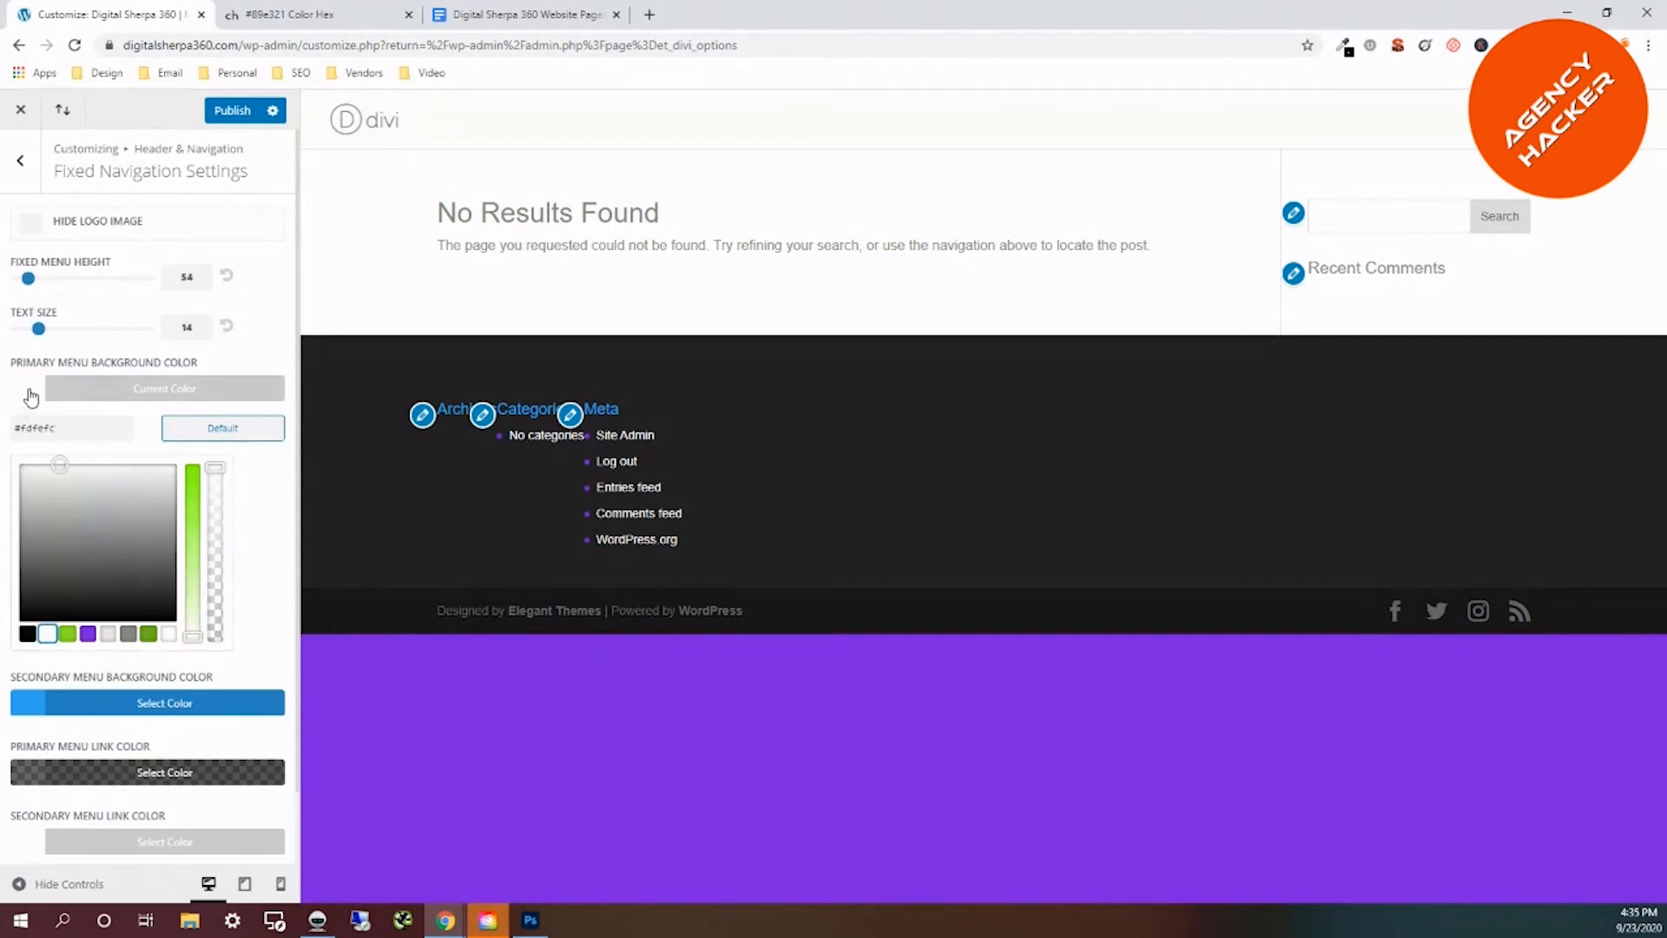
{"action": "scroll", "coordinate": [291, 533], "scroll_direction": "down", "scroll_amount": 1}
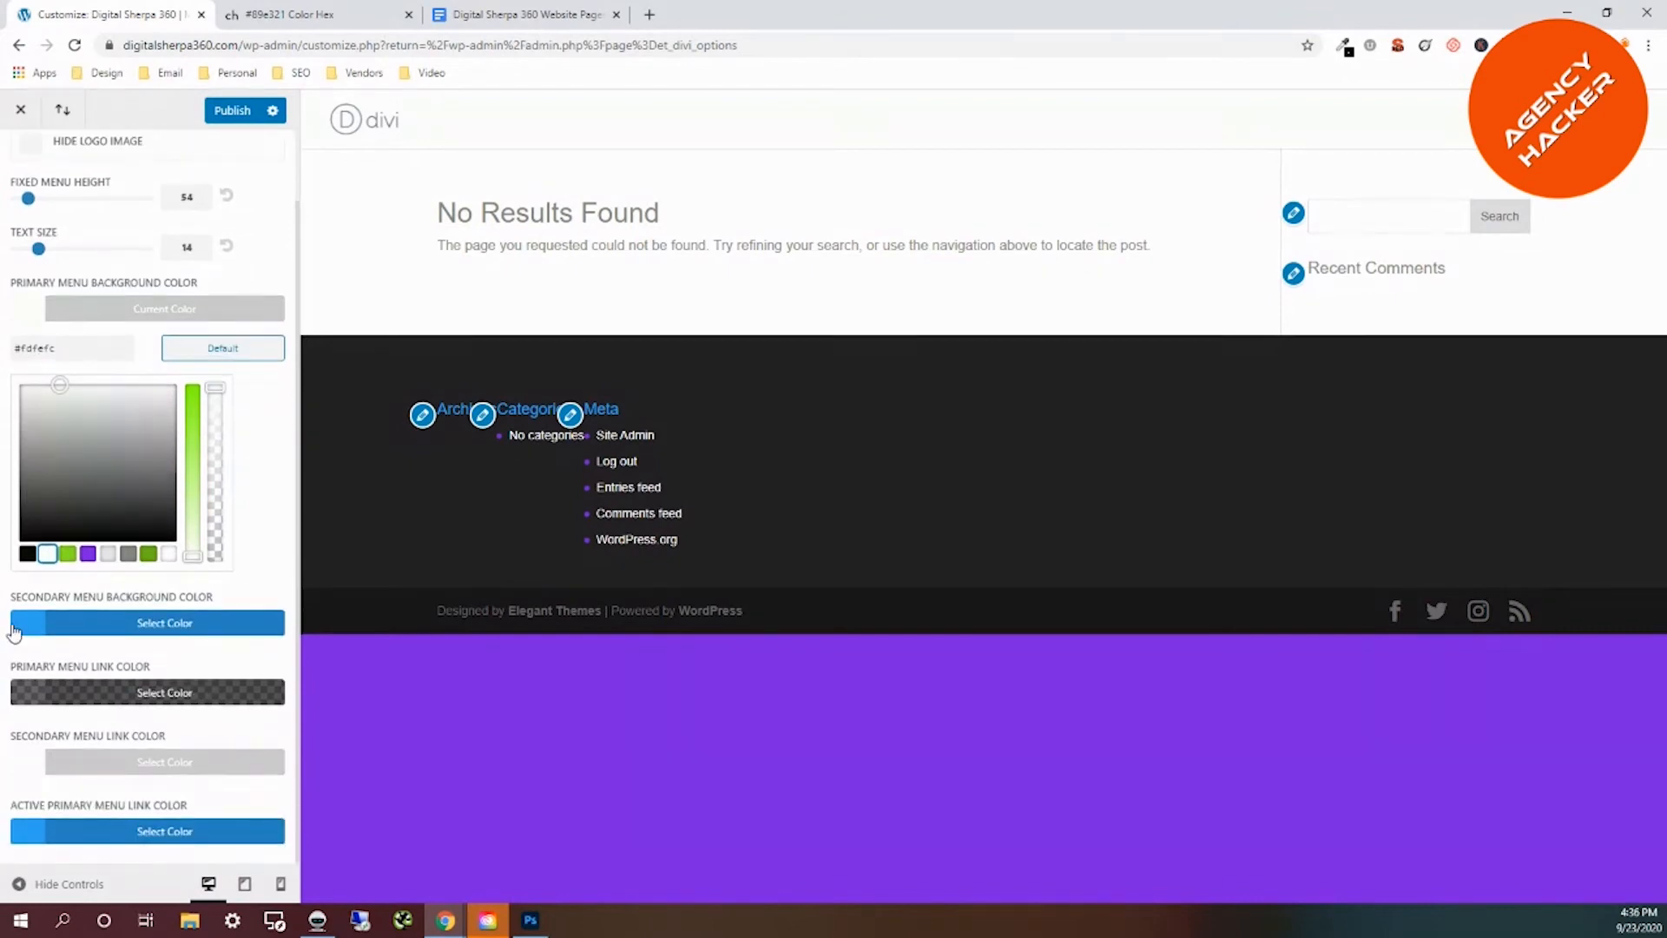
{"action": "left_click", "coordinate": [22, 625]}
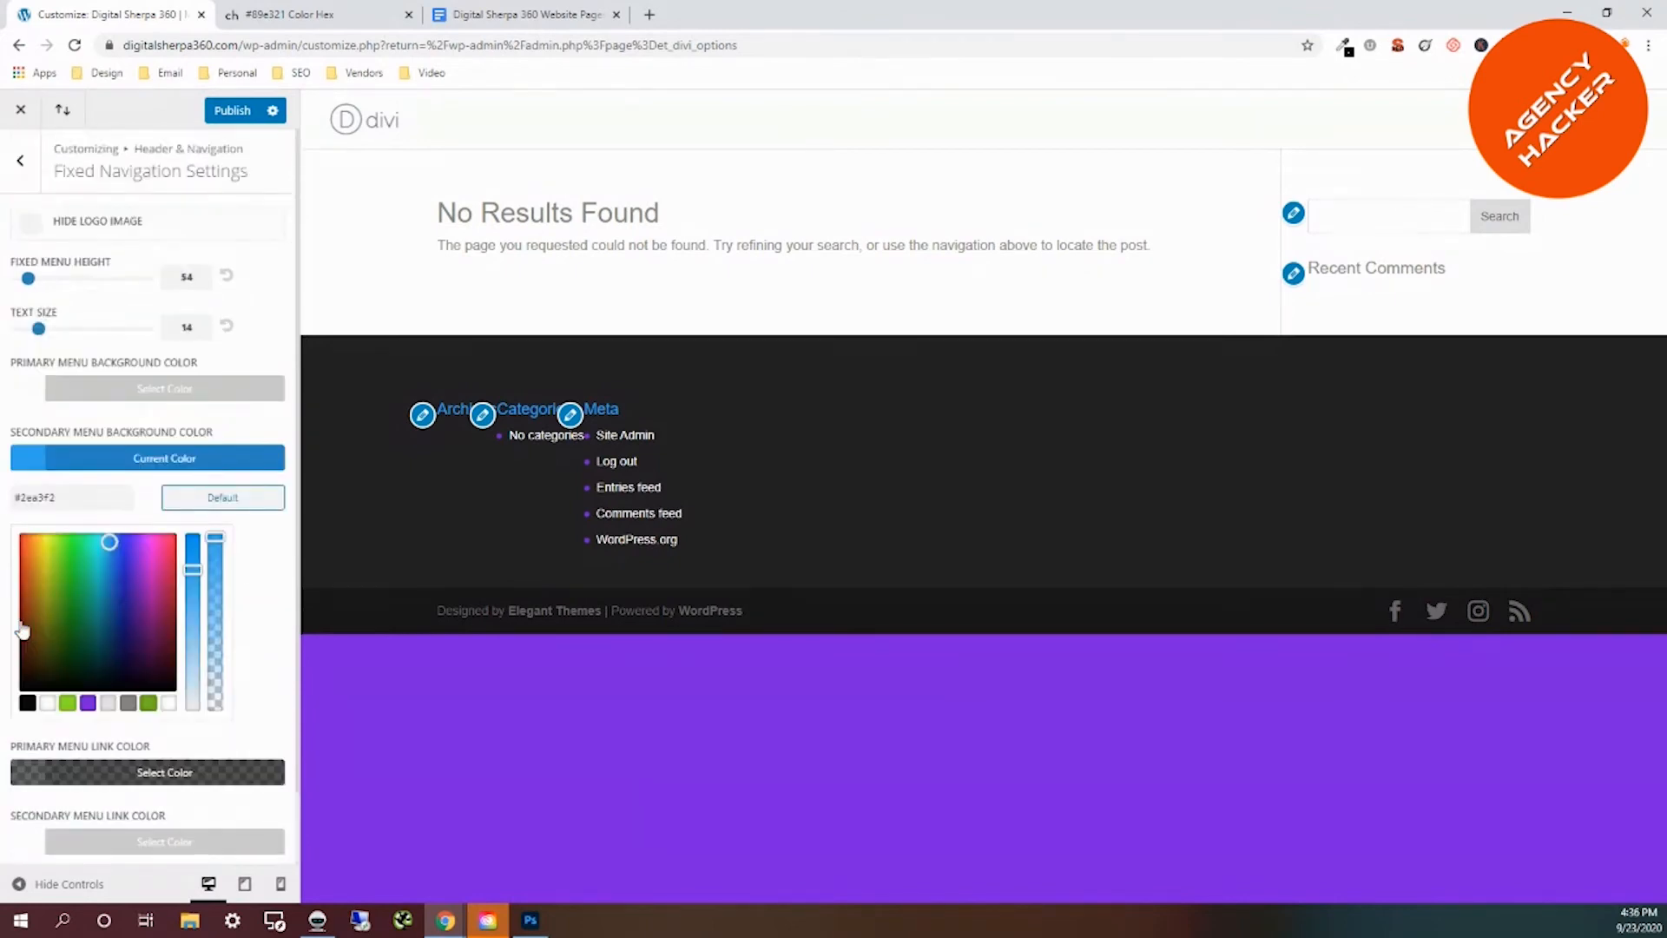
{"action": "left_click", "coordinate": [87, 704]}
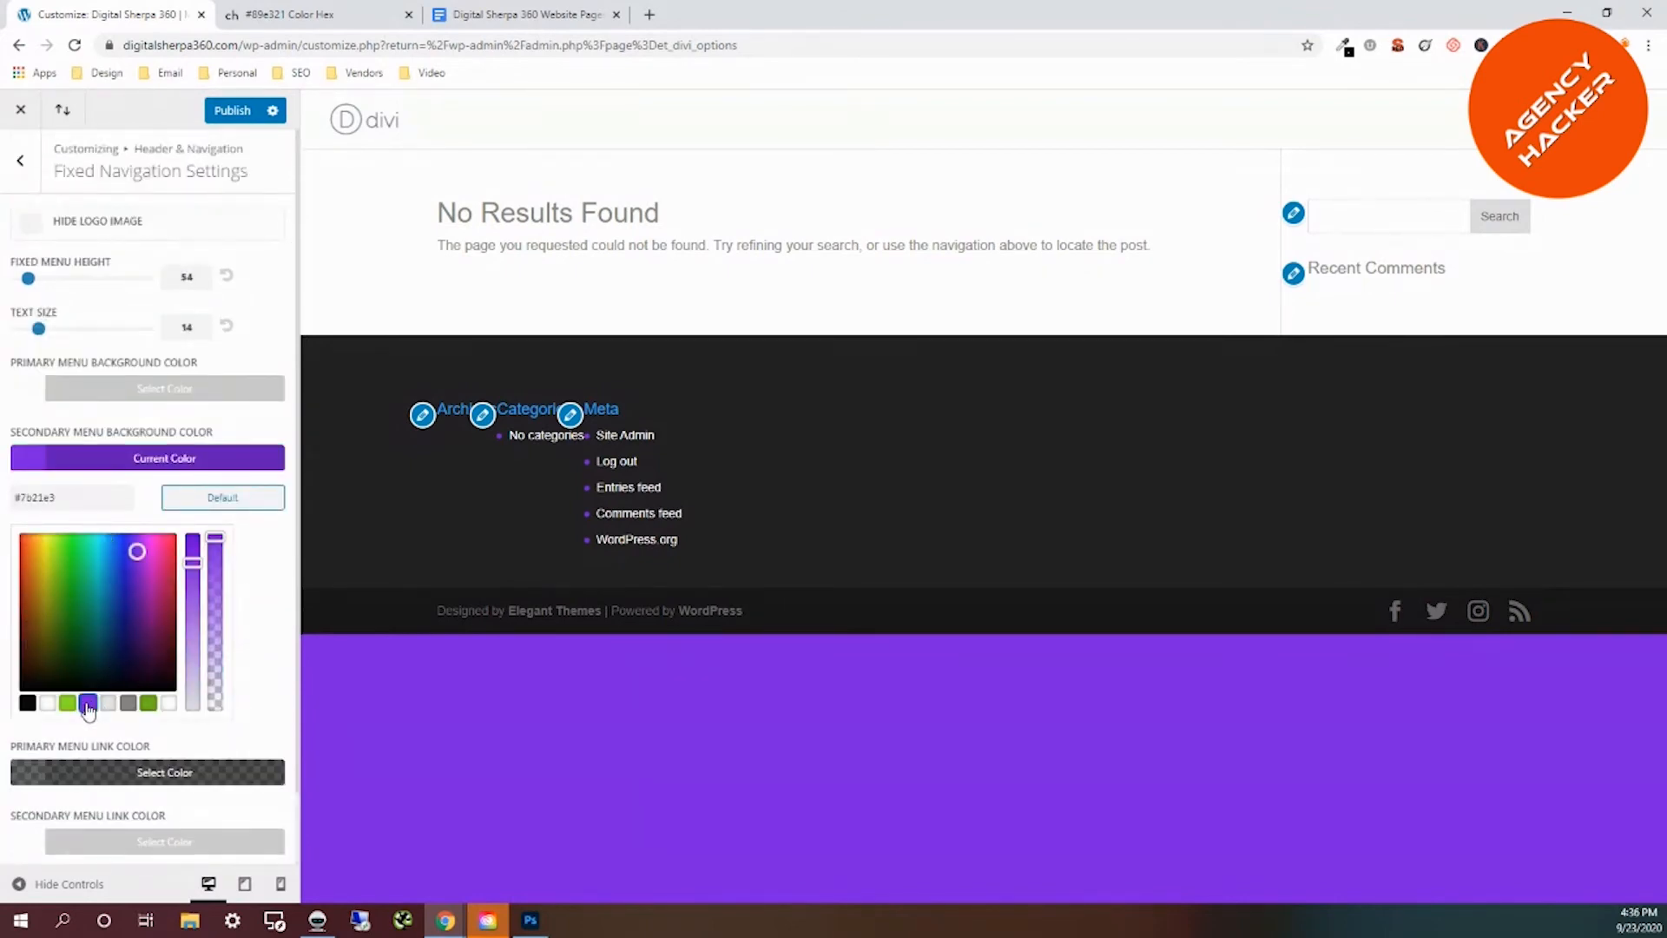
Set the fixed navigation's primary menu link color to the gray #868a81 at full opacity.
{"action": "scroll", "coordinate": [263, 644], "scroll_direction": "down", "scroll_amount": 1}
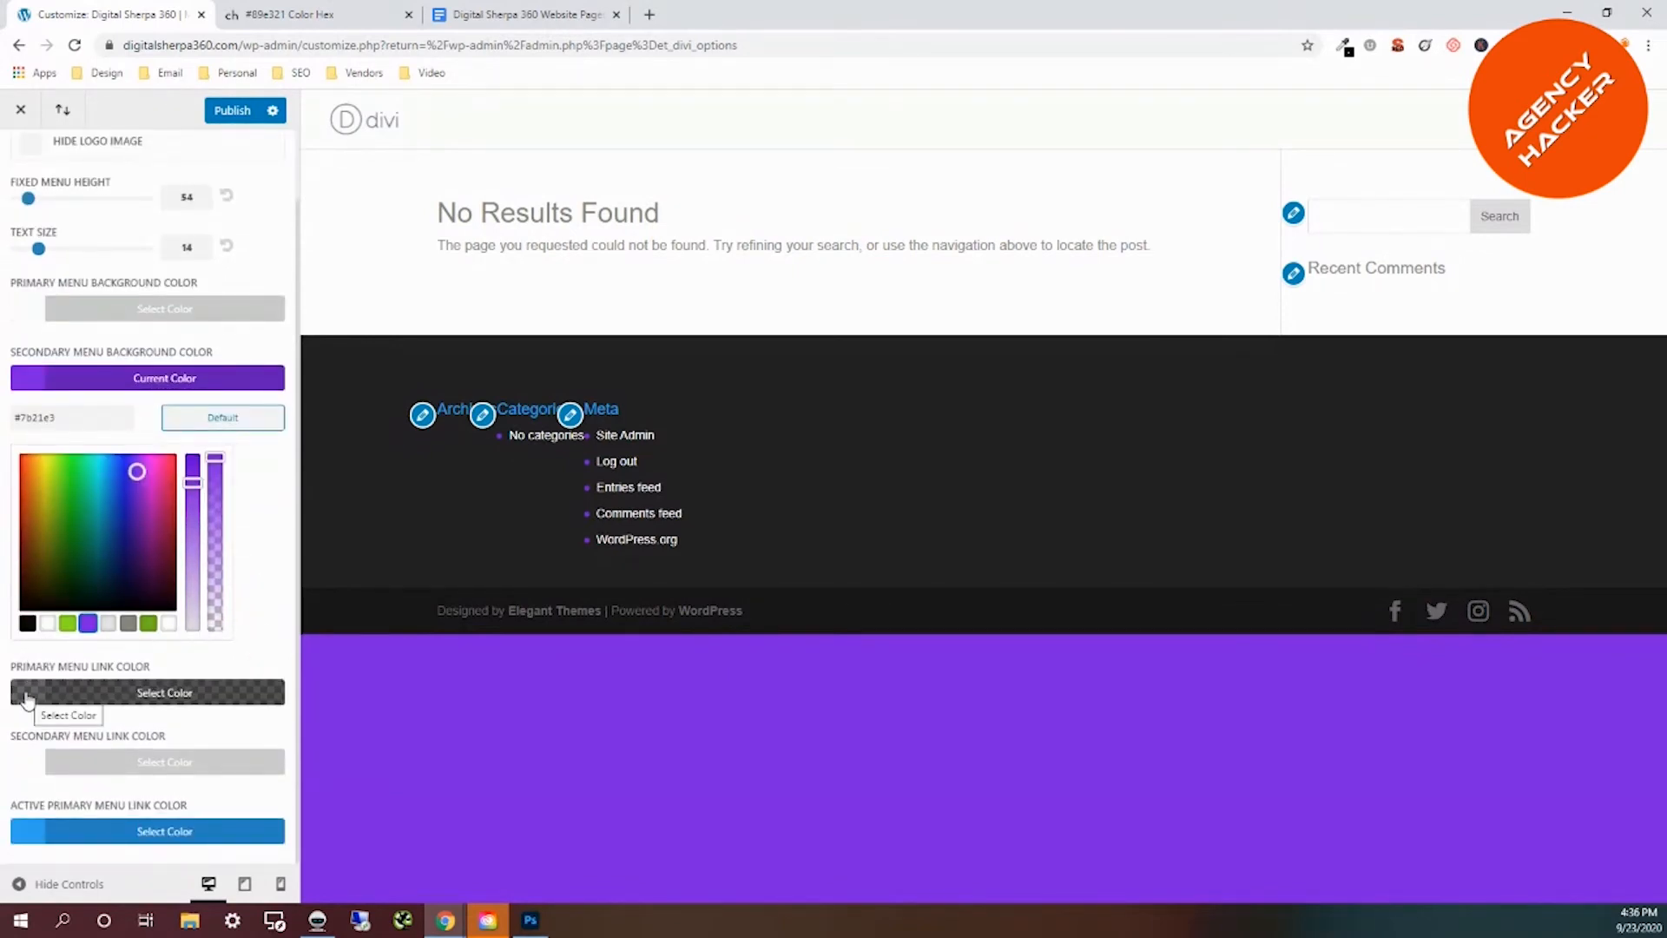
{"action": "left_click", "coordinate": [27, 693]}
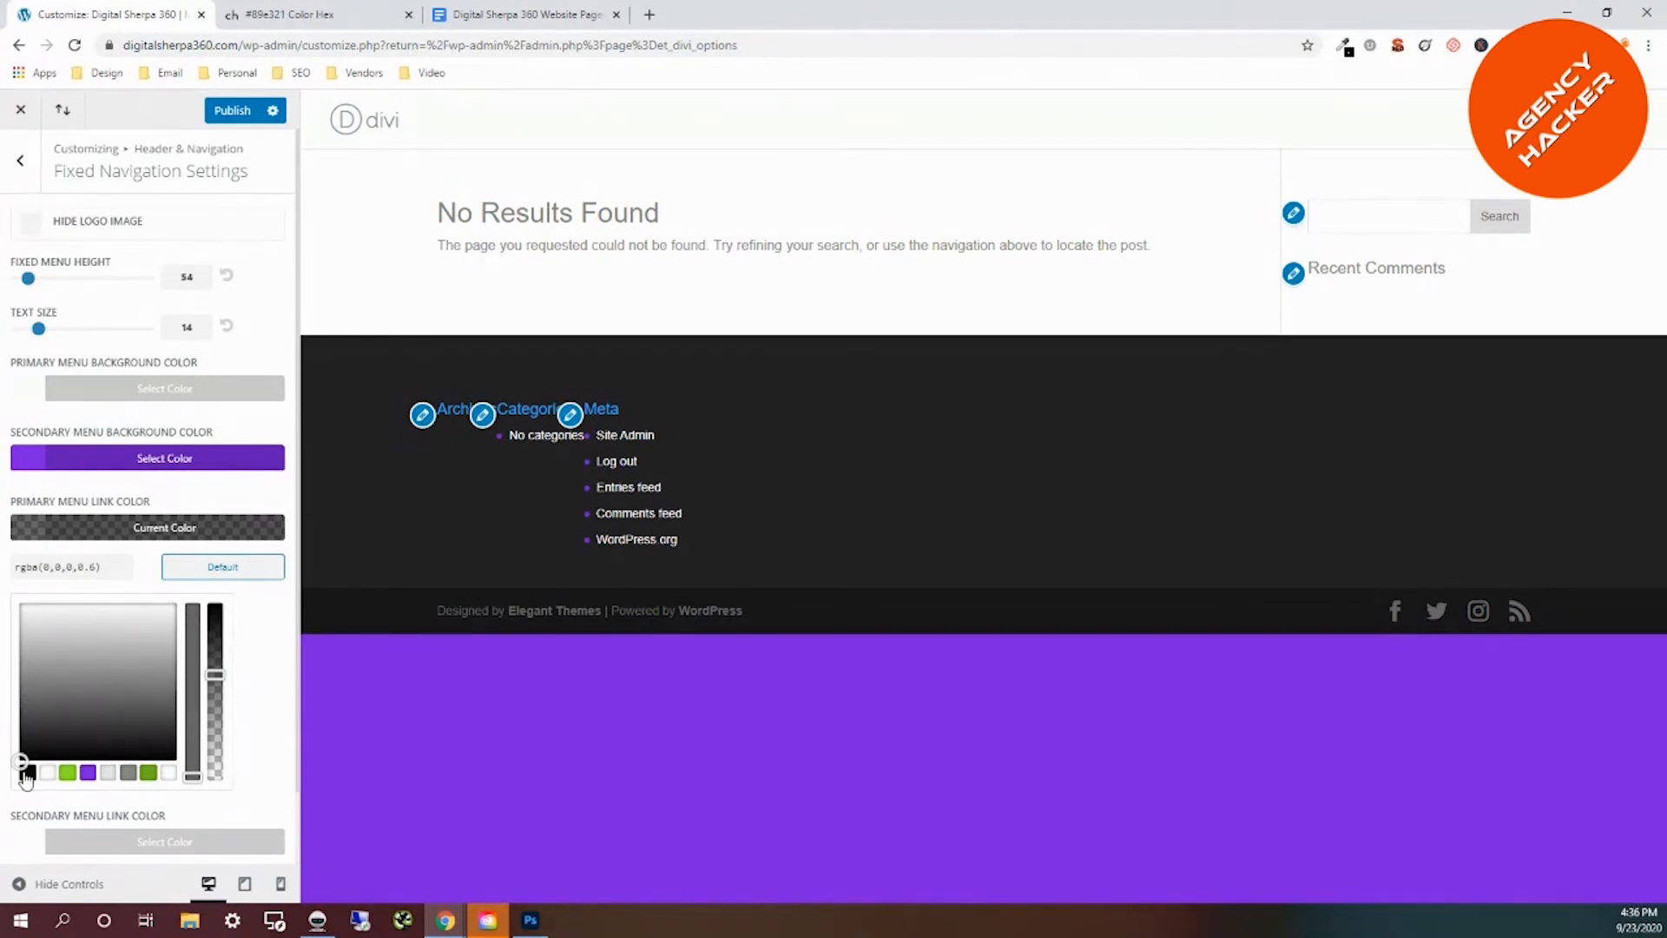
{"action": "left_click", "coordinate": [128, 772]}
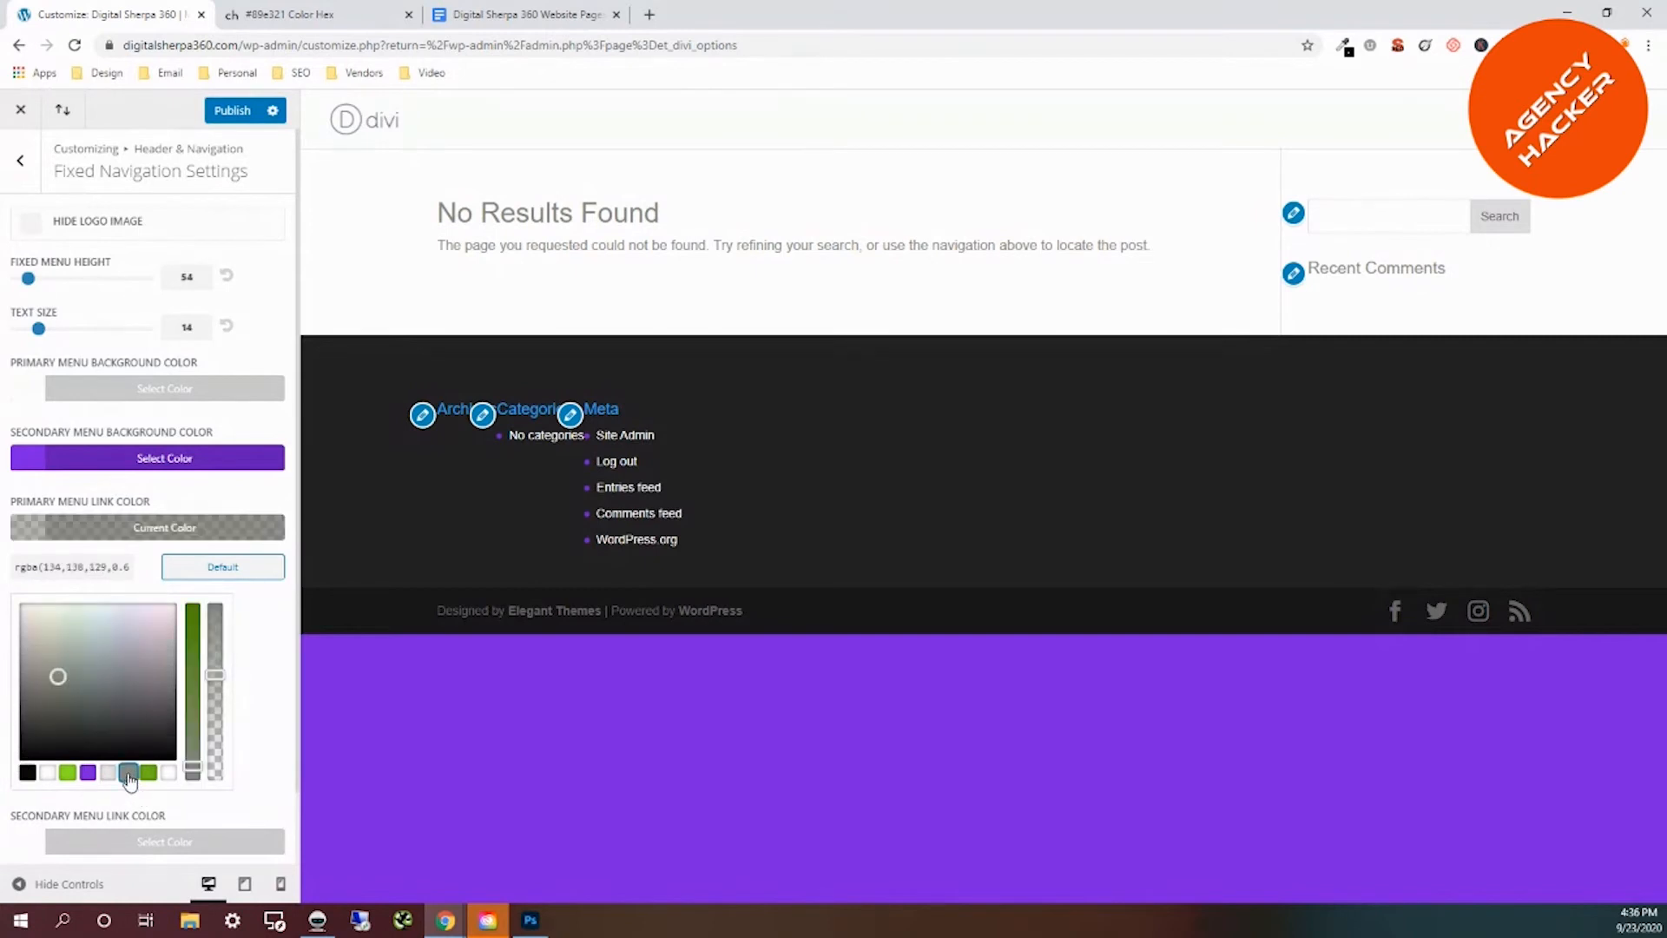
{"action": "left_click_drag", "start_coordinate": [216, 675], "coordinate": [218, 598]}
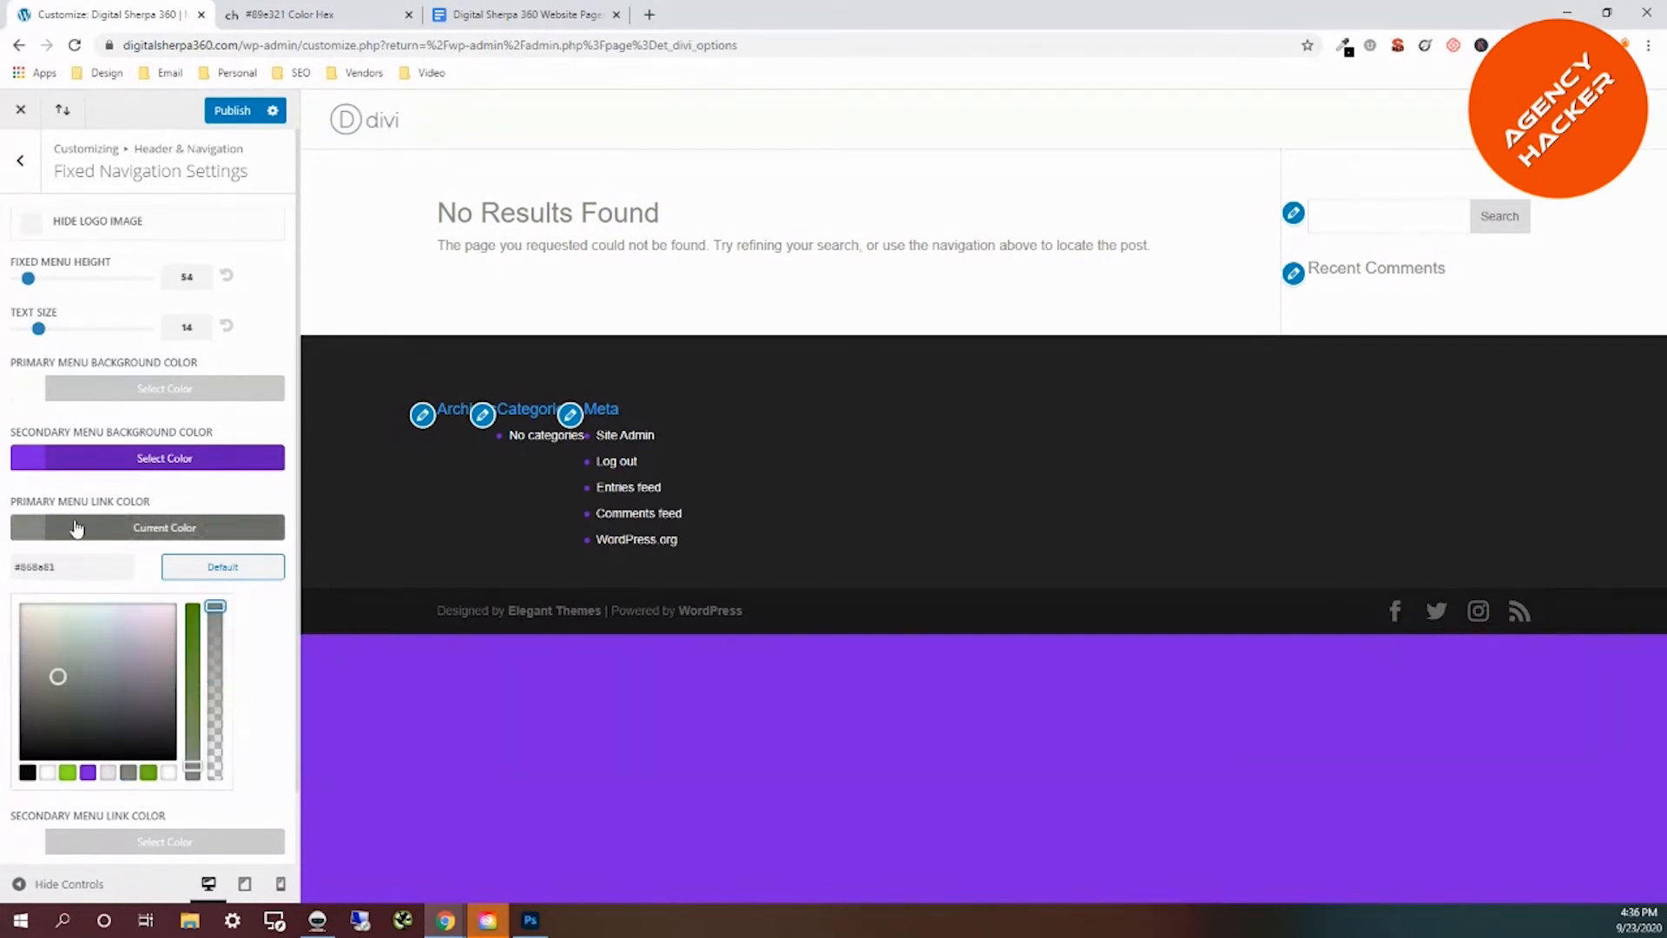
Set the fixed navigation's secondary menu link color to the off-white #fdfefc.
{"action": "scroll", "coordinate": [261, 655], "scroll_direction": "down", "scroll_amount": 1}
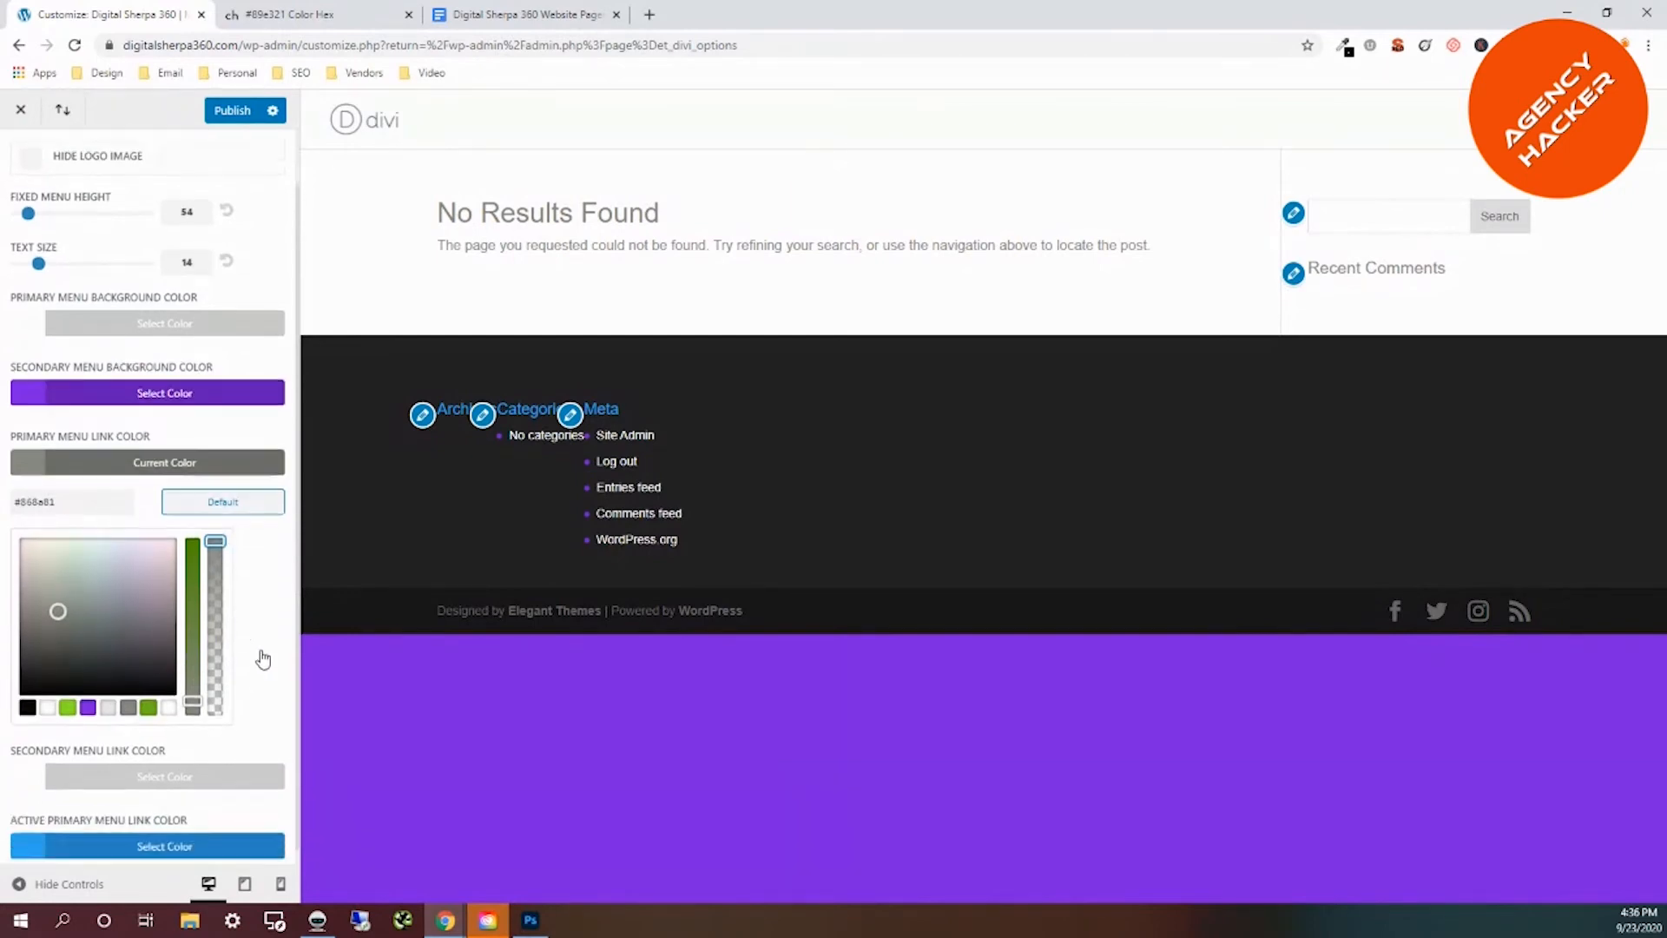
{"action": "left_click", "coordinate": [37, 764]}
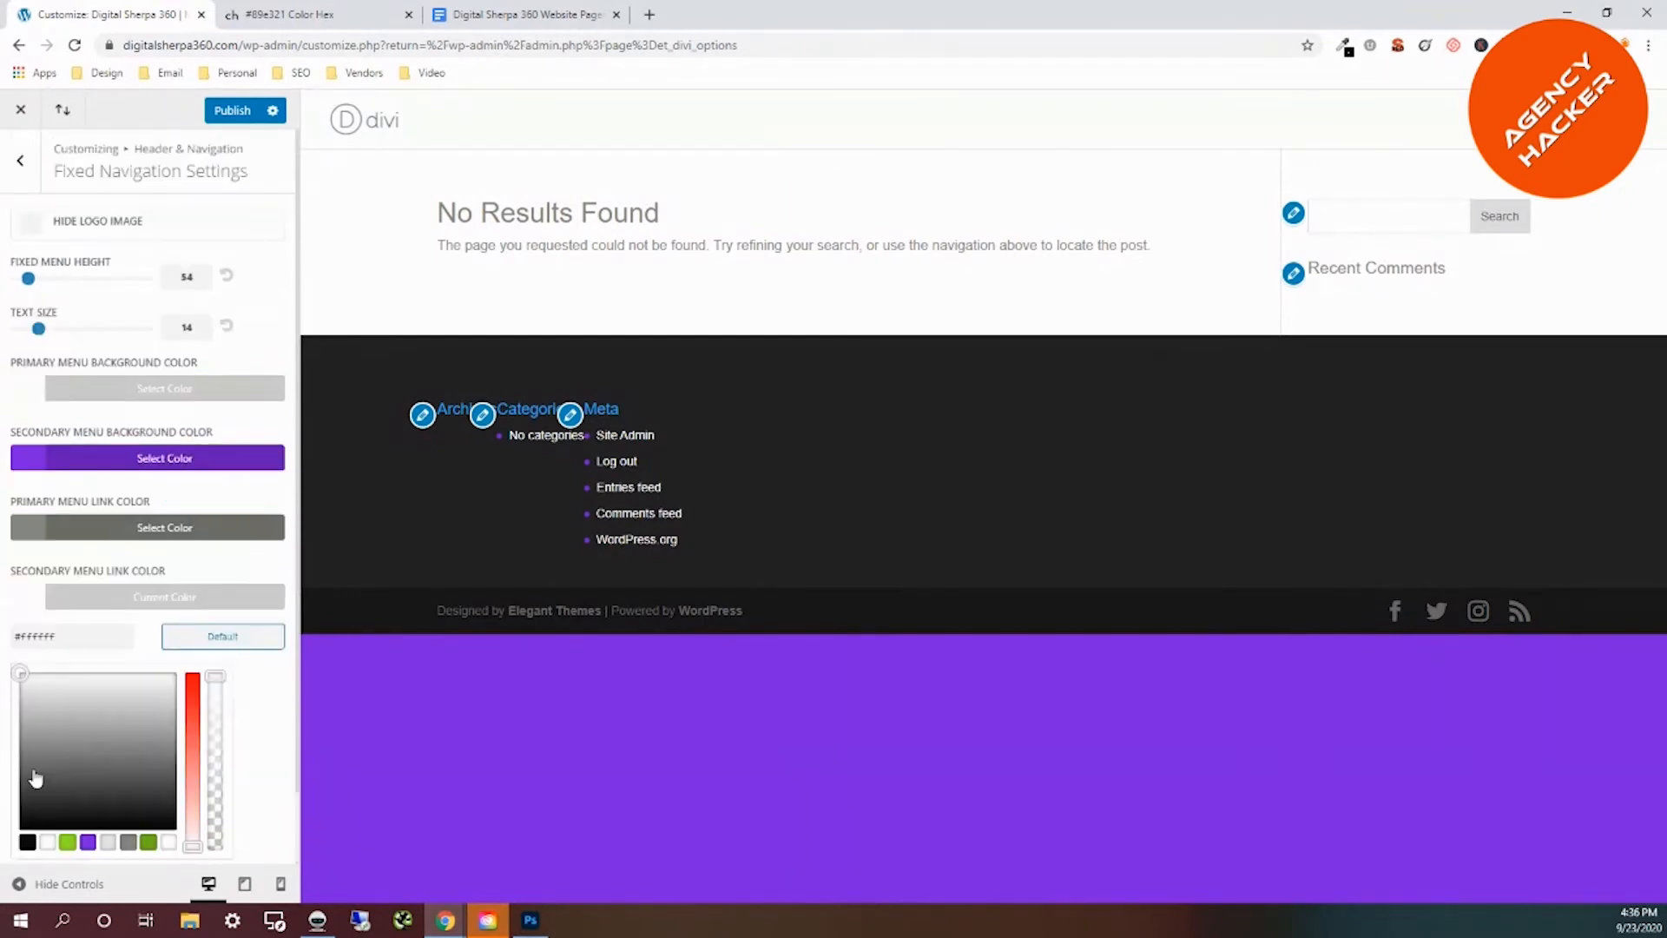
{"action": "scroll", "coordinate": [235, 690], "scroll_direction": "down", "scroll_amount": 1}
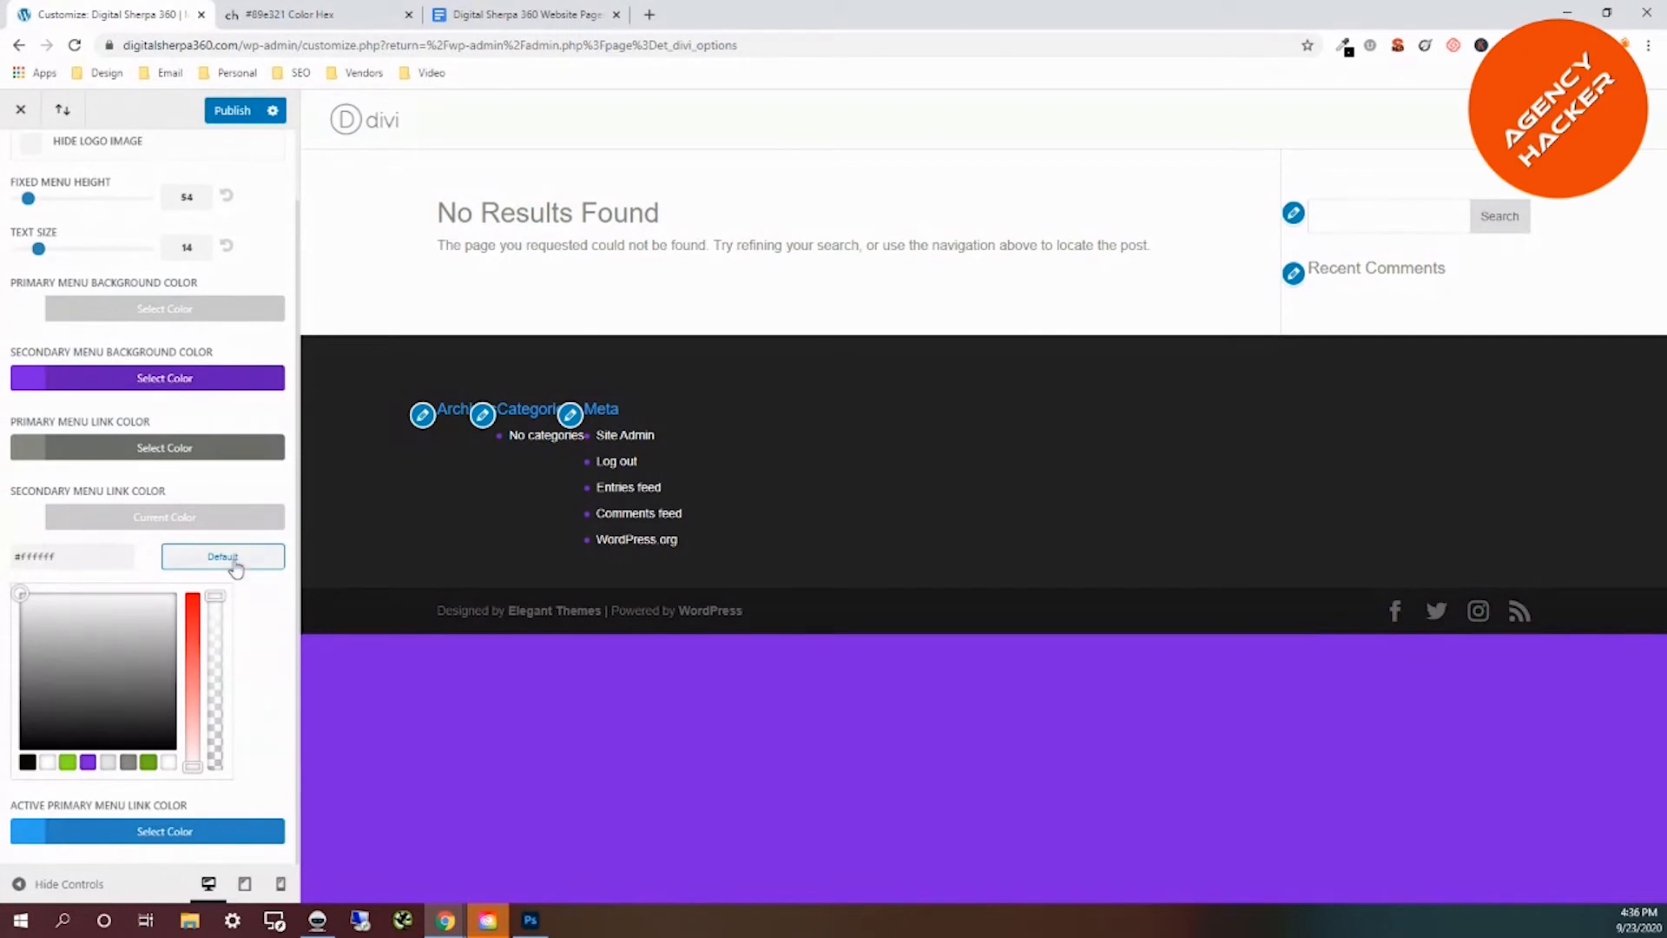
{"action": "left_click", "coordinate": [47, 762]}
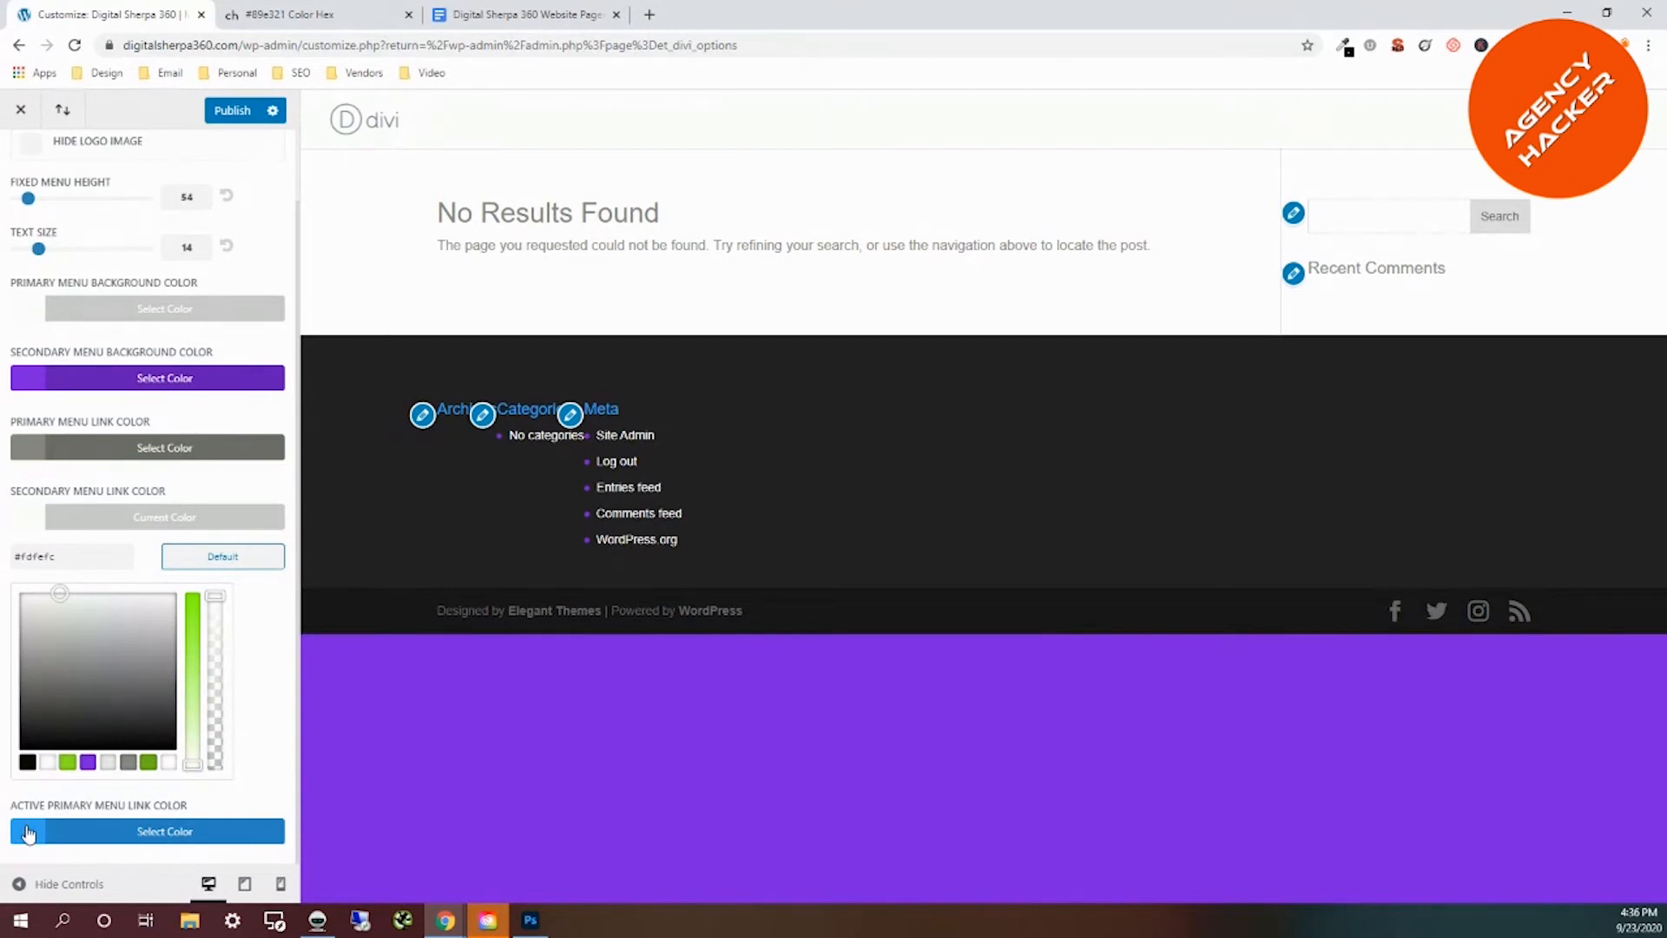
Set the active primary menu link color to the purple #7b21e3 and publish the Fixed Navigation Settings changes.
{"action": "left_click", "coordinate": [29, 832]}
{"action": "scroll", "coordinate": [97, 700], "scroll_direction": "down", "scroll_amount": 1}
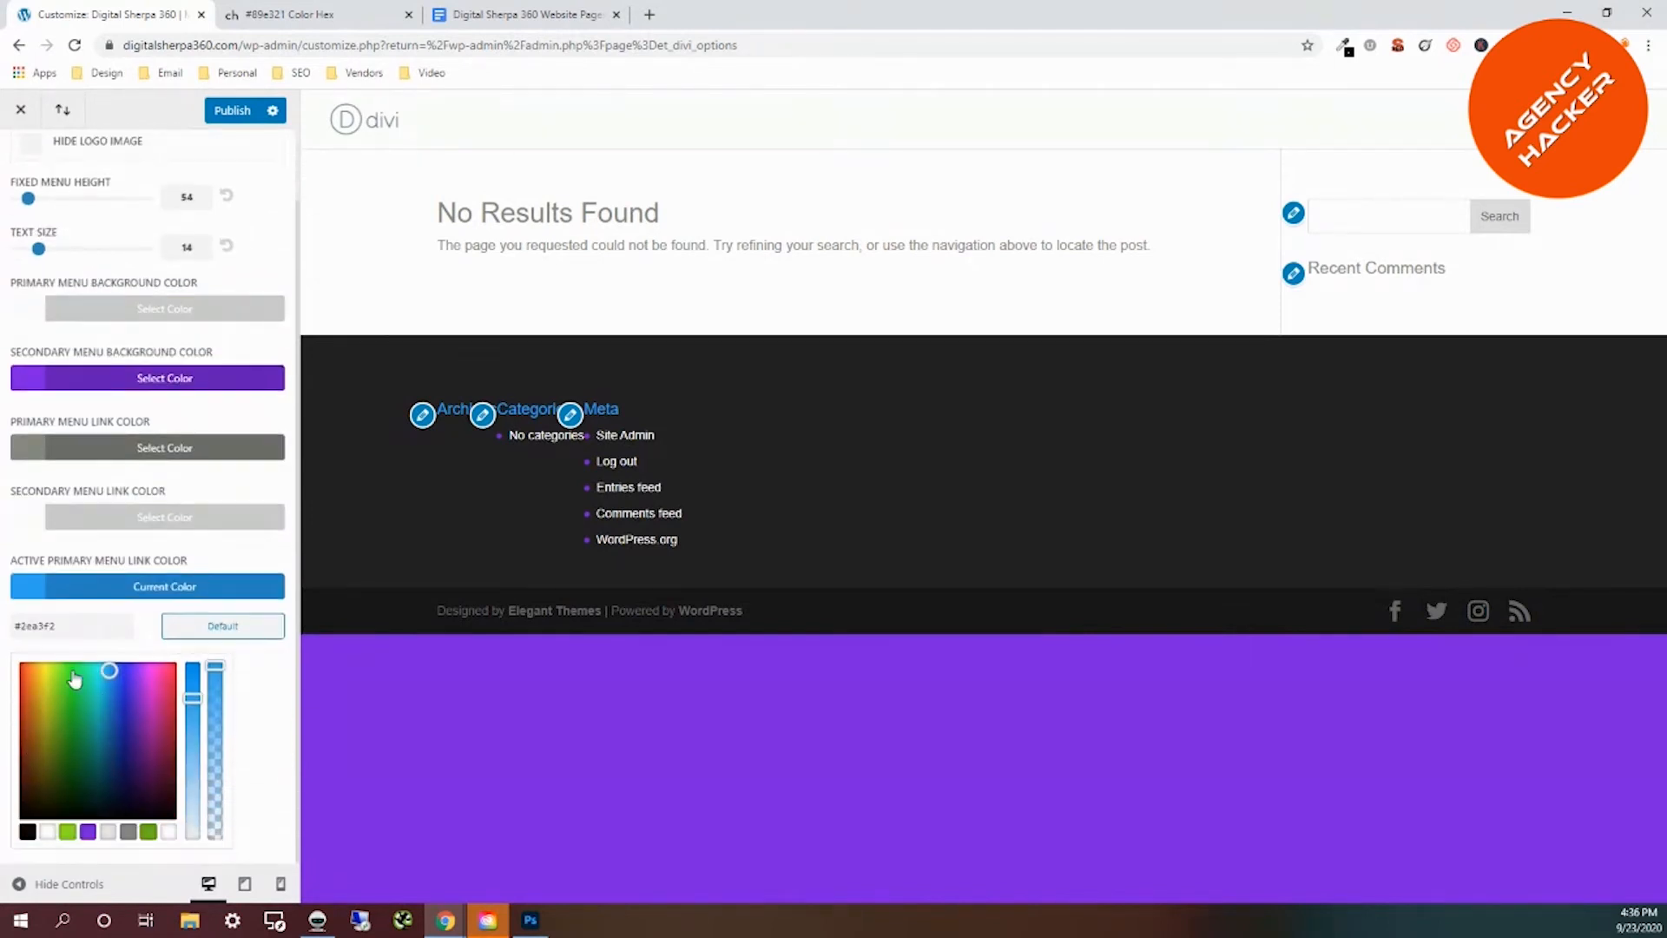
{"action": "left_click", "coordinate": [88, 832]}
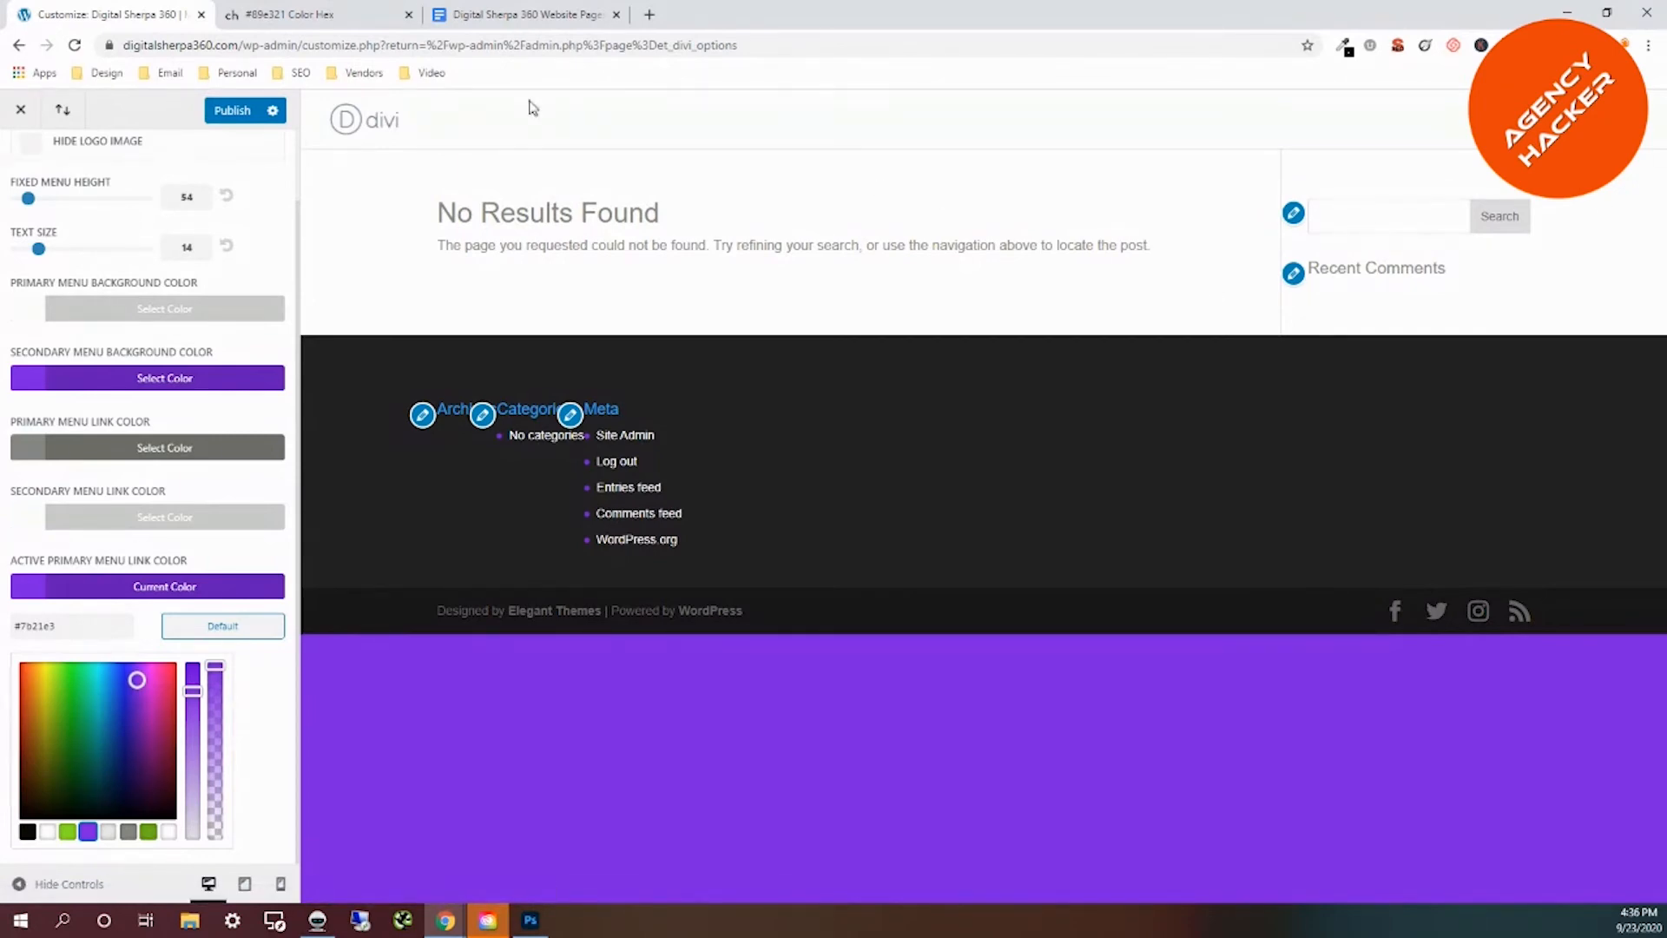
{"action": "left_click", "coordinate": [232, 111]}
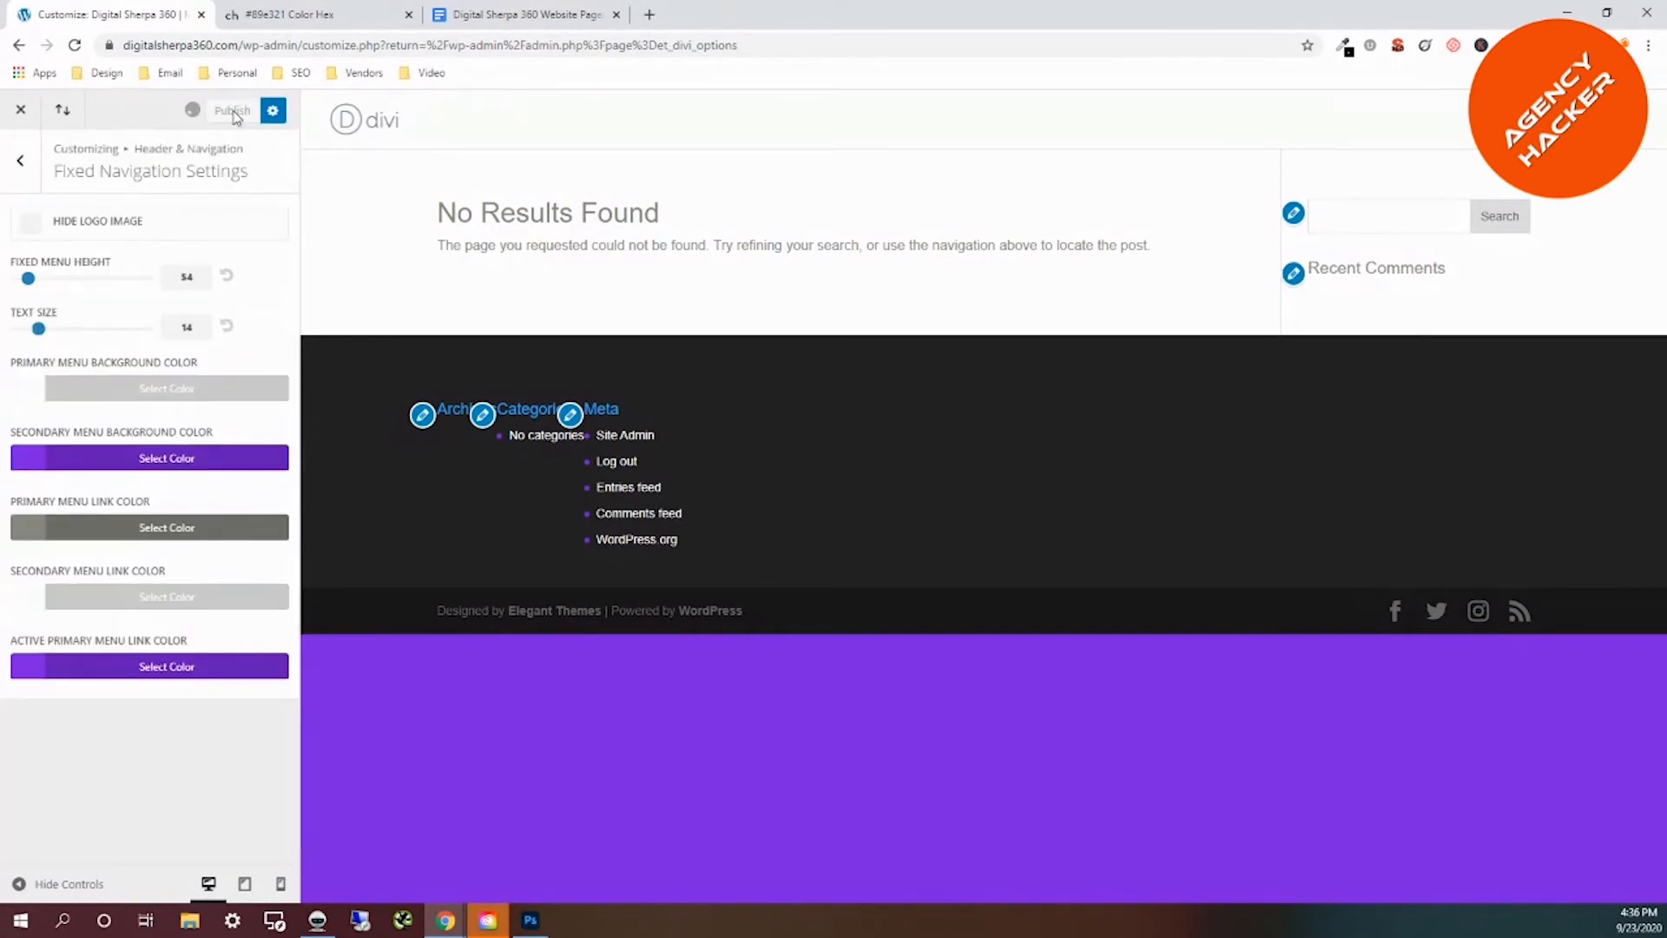
Set the fixed navigation's text size to 15 and publish the change.
{"action": "double_click", "coordinate": [193, 337]}
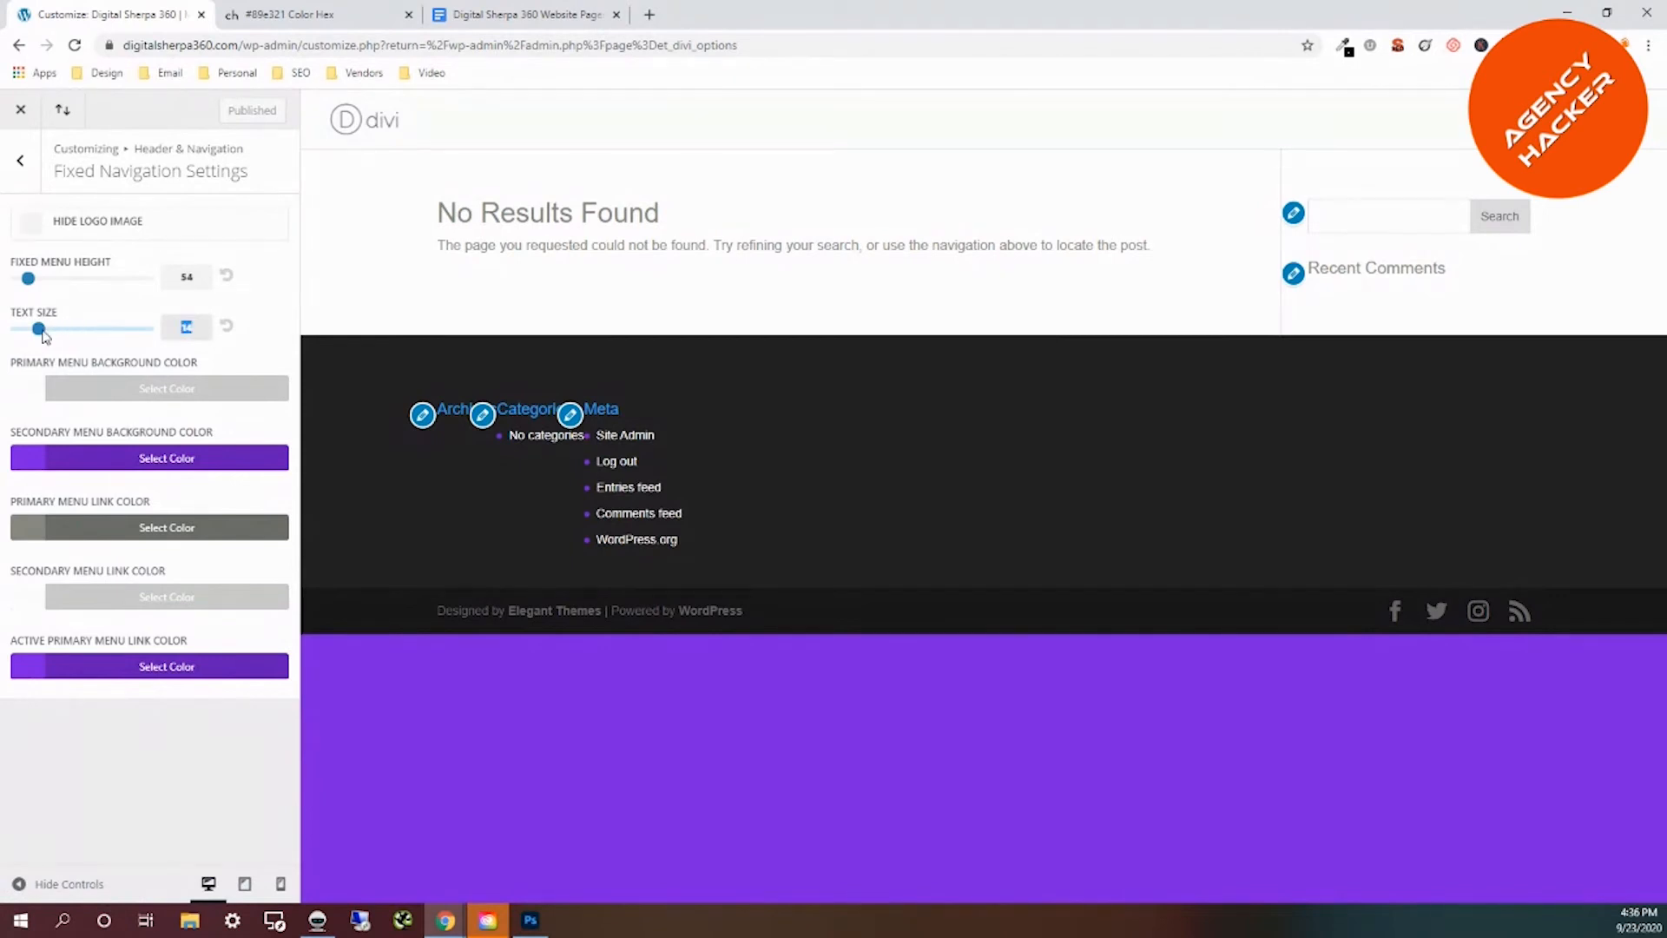
{"action": "left_click_drag", "start_coordinate": [48, 335], "coordinate": [51, 334]}
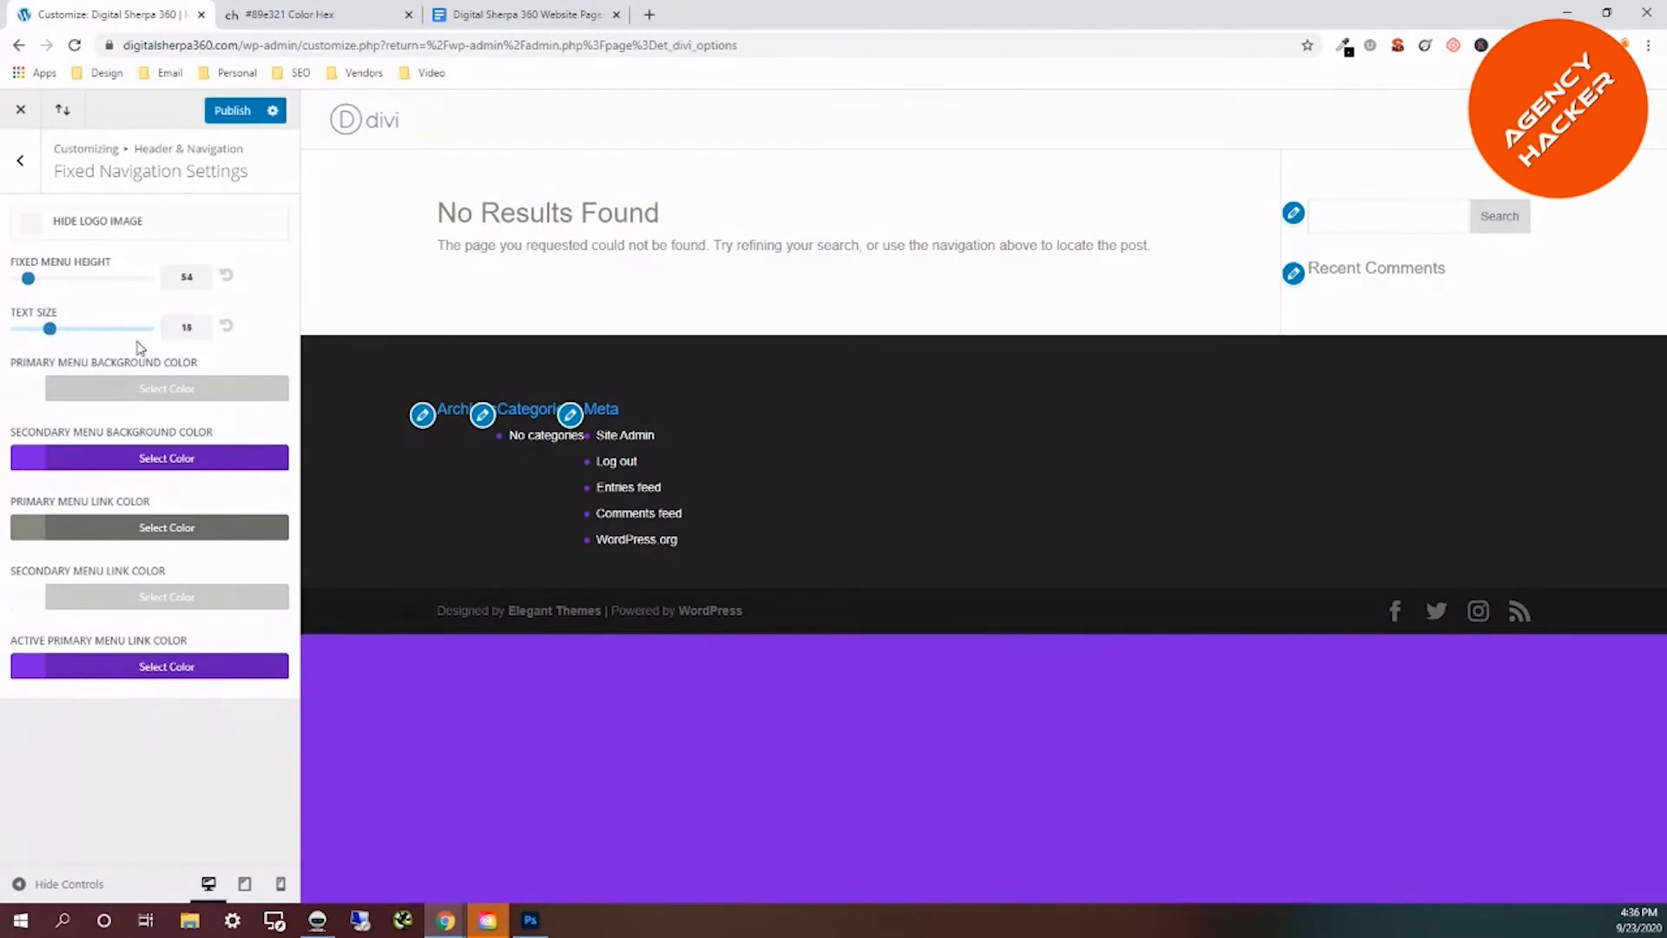
{"action": "left_click", "coordinate": [231, 113]}
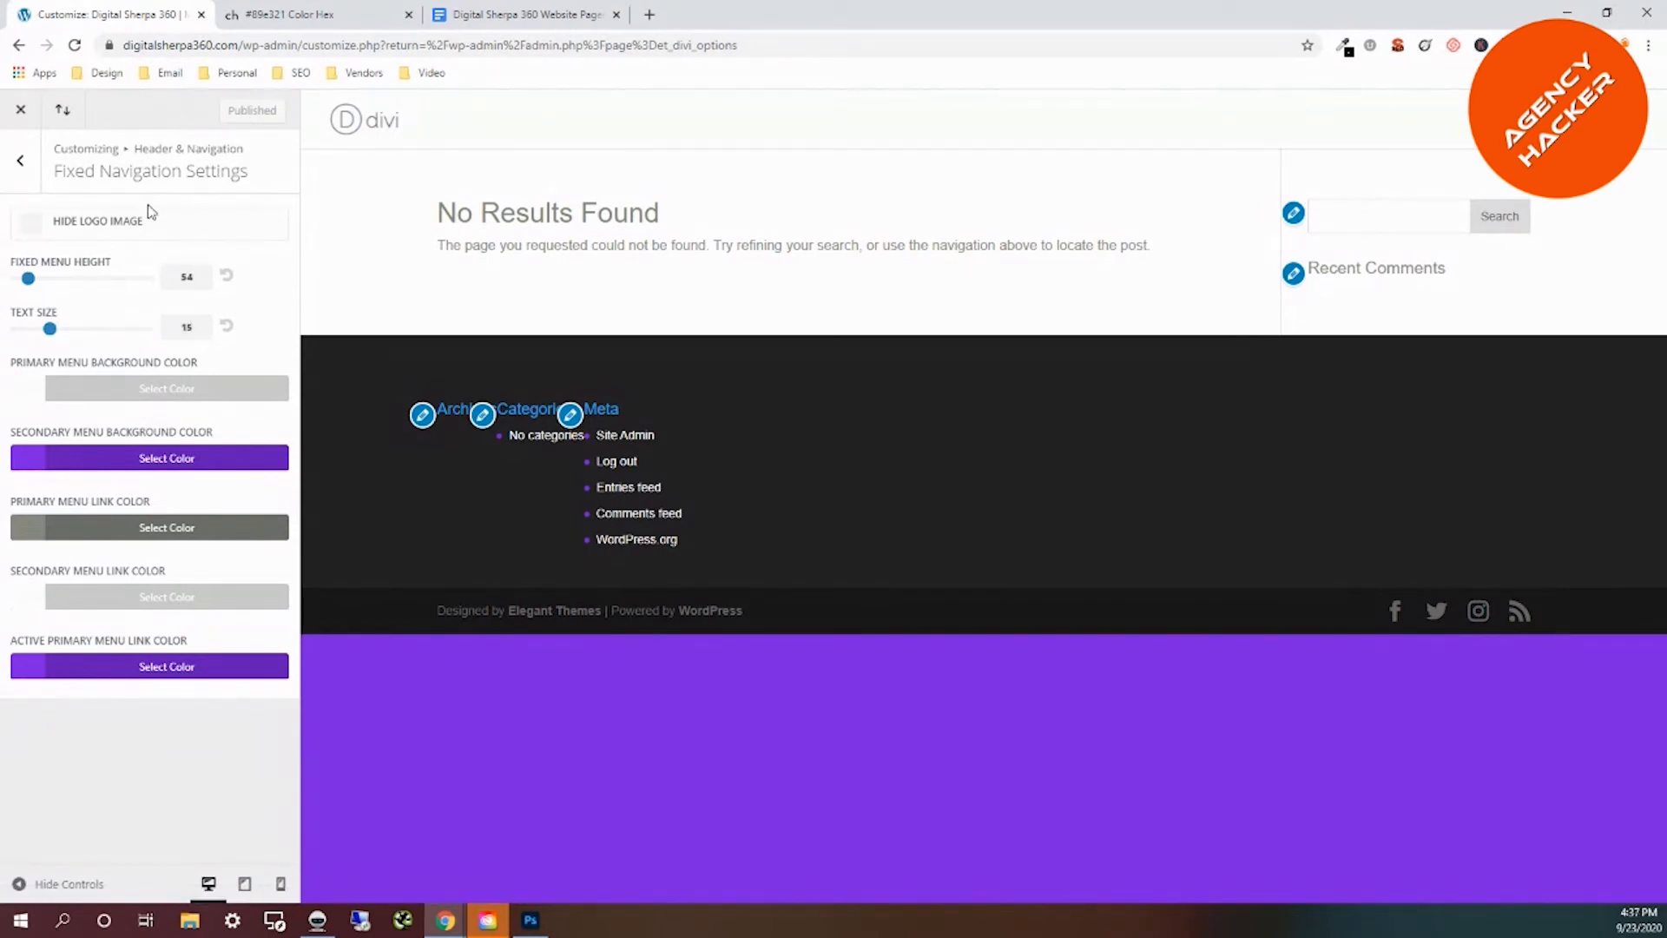
Turn off the search icon in the Header Elements settings and publish the change.
{"action": "left_click", "coordinate": [19, 165]}
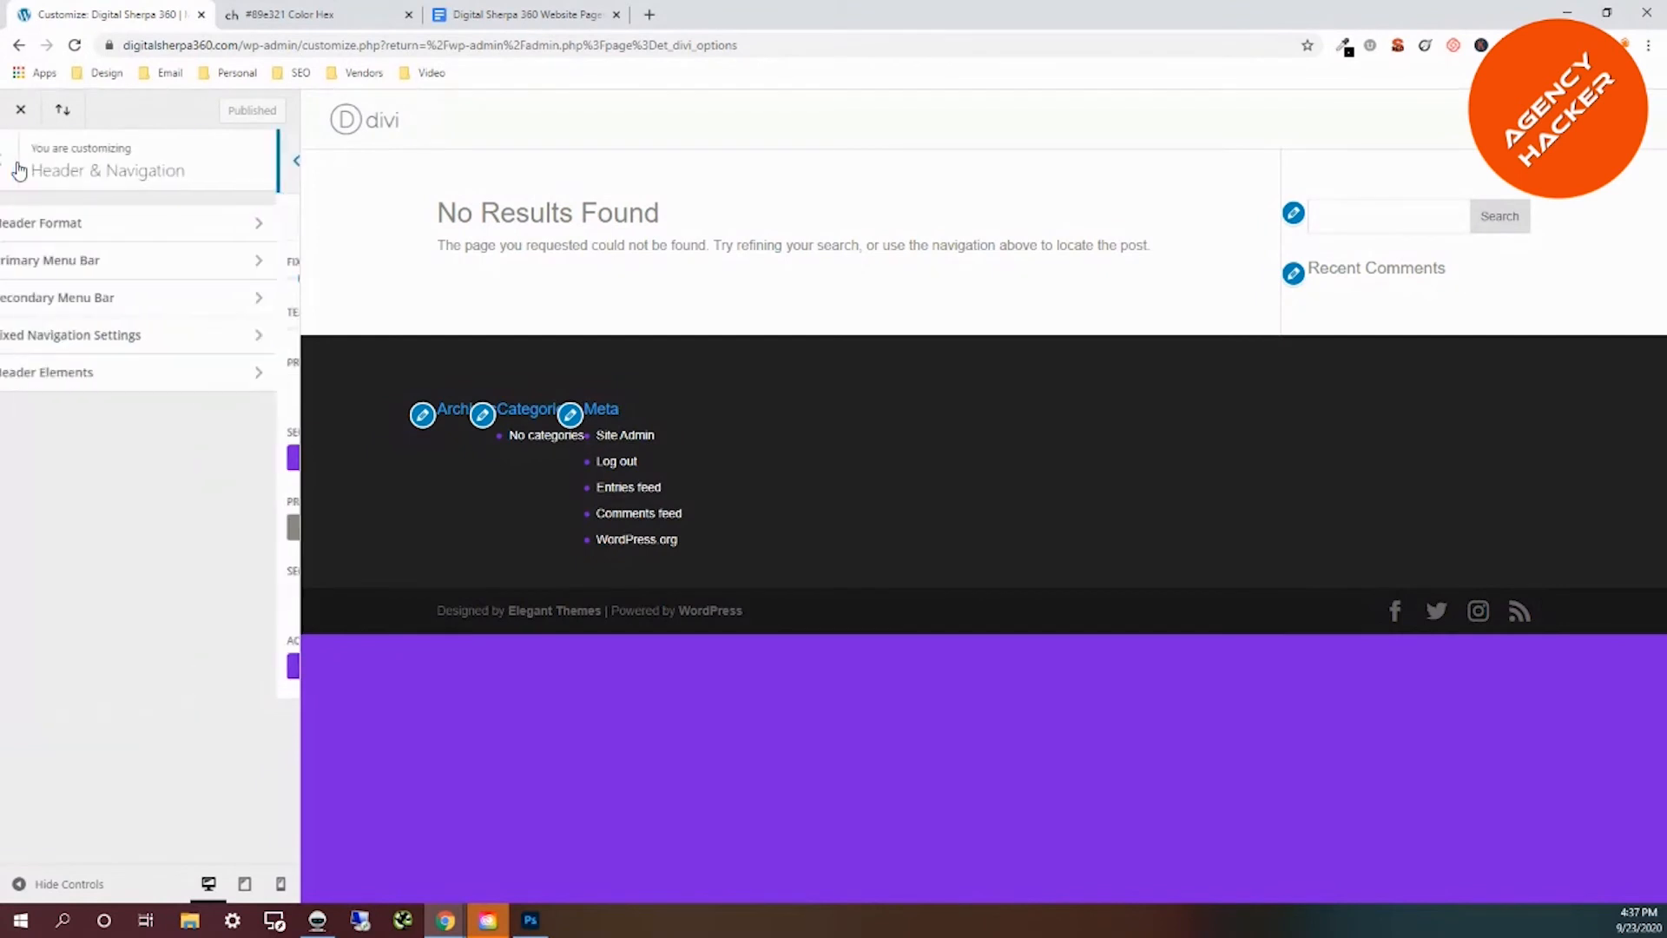
{"action": "left_click", "coordinate": [170, 388]}
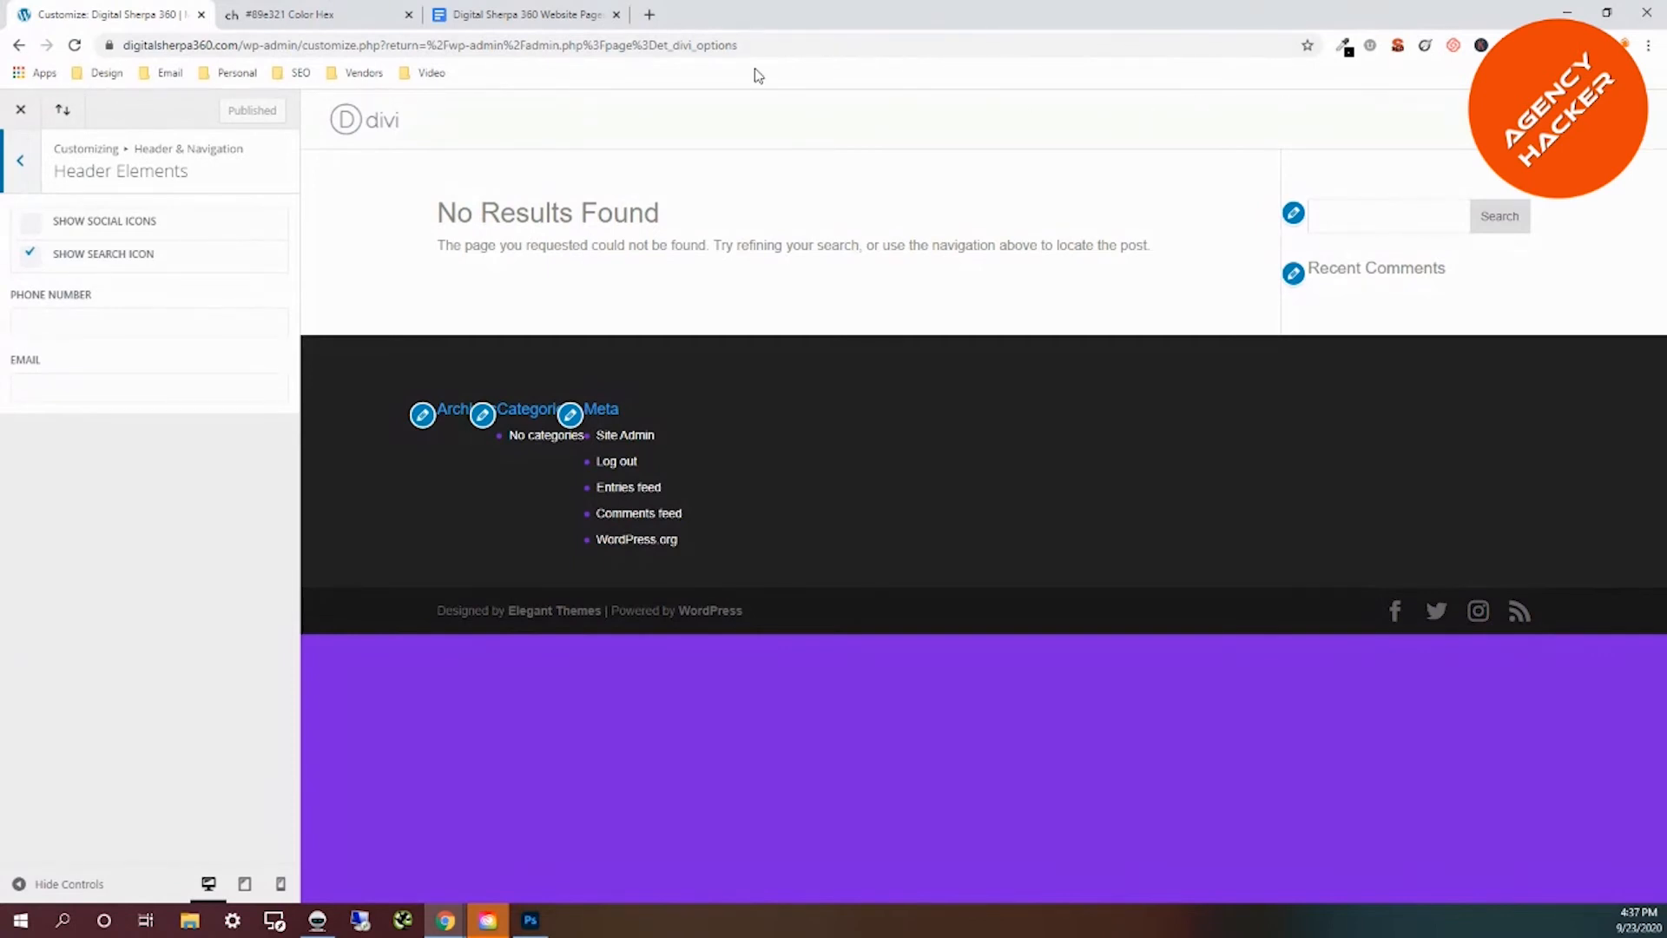
{"action": "left_click", "coordinate": [30, 252]}
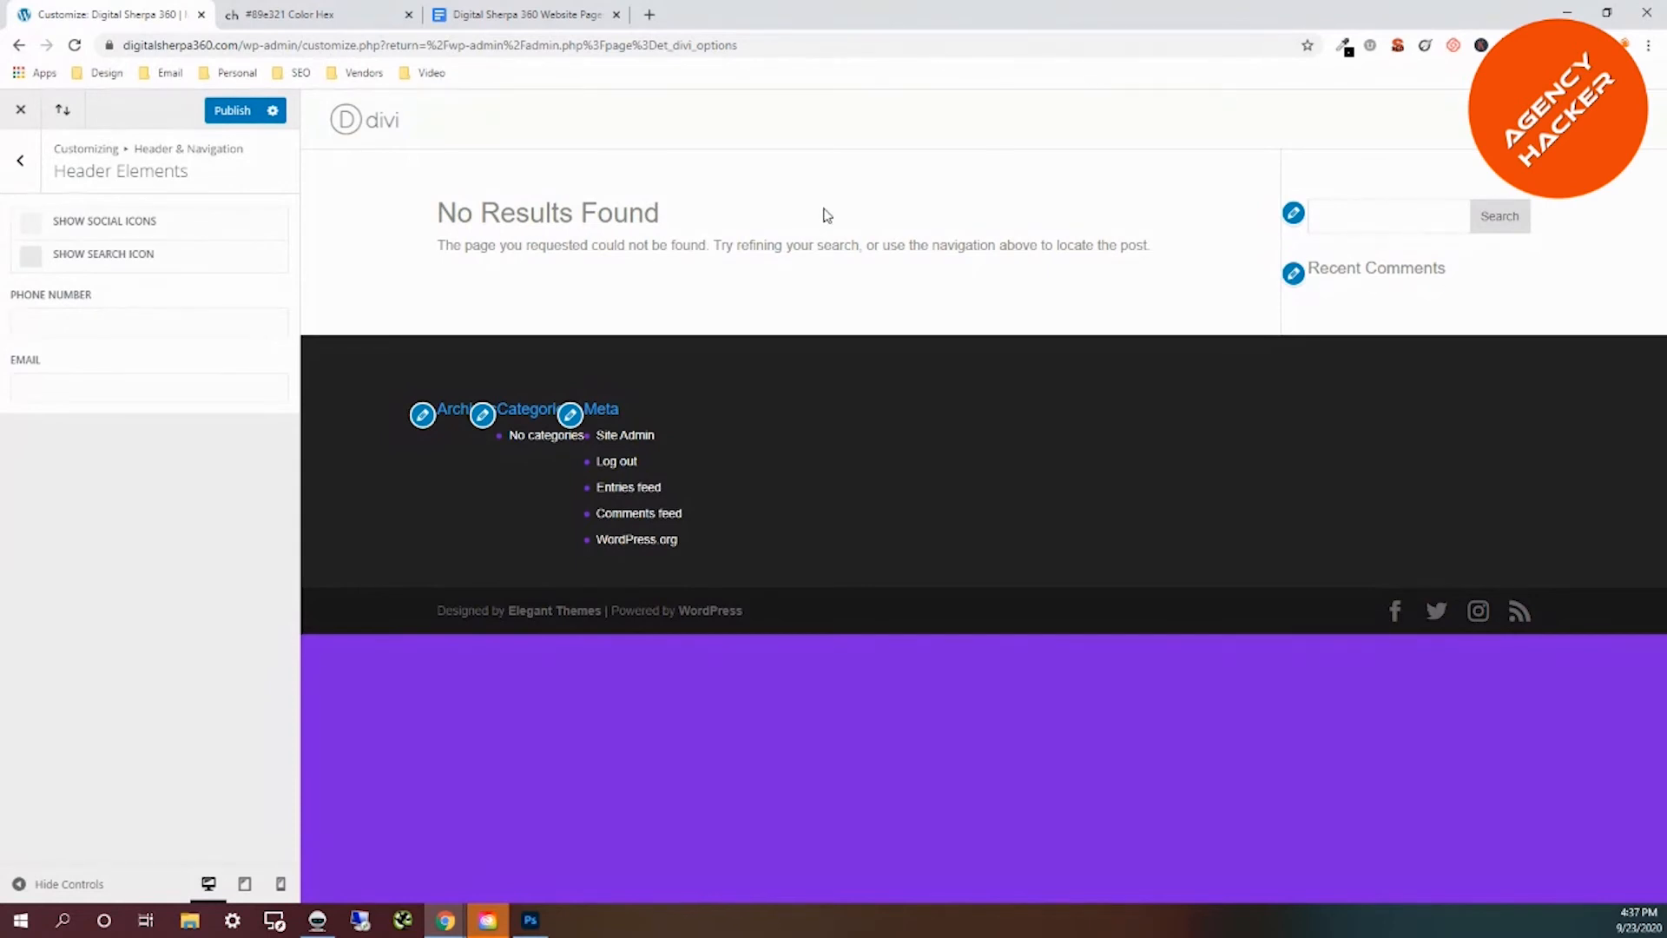
{"action": "left_click", "coordinate": [238, 113]}
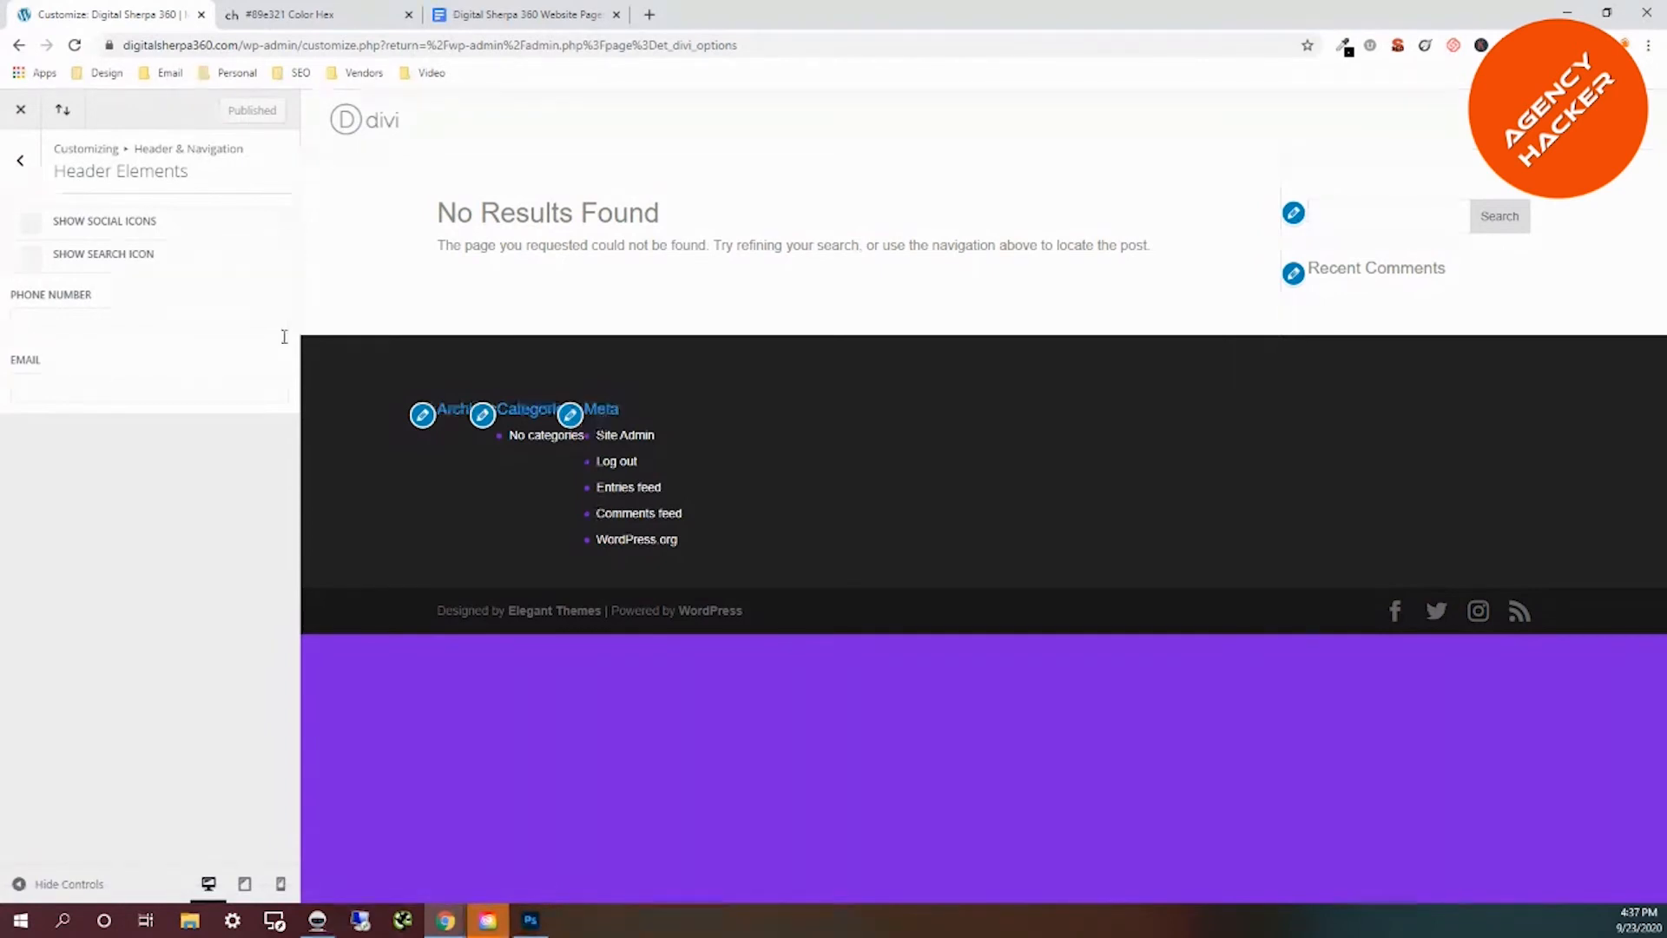
Enter a placeholder phone number in the Header Elements settings and publish it.
{"action": "left_click", "coordinate": [88, 318]}
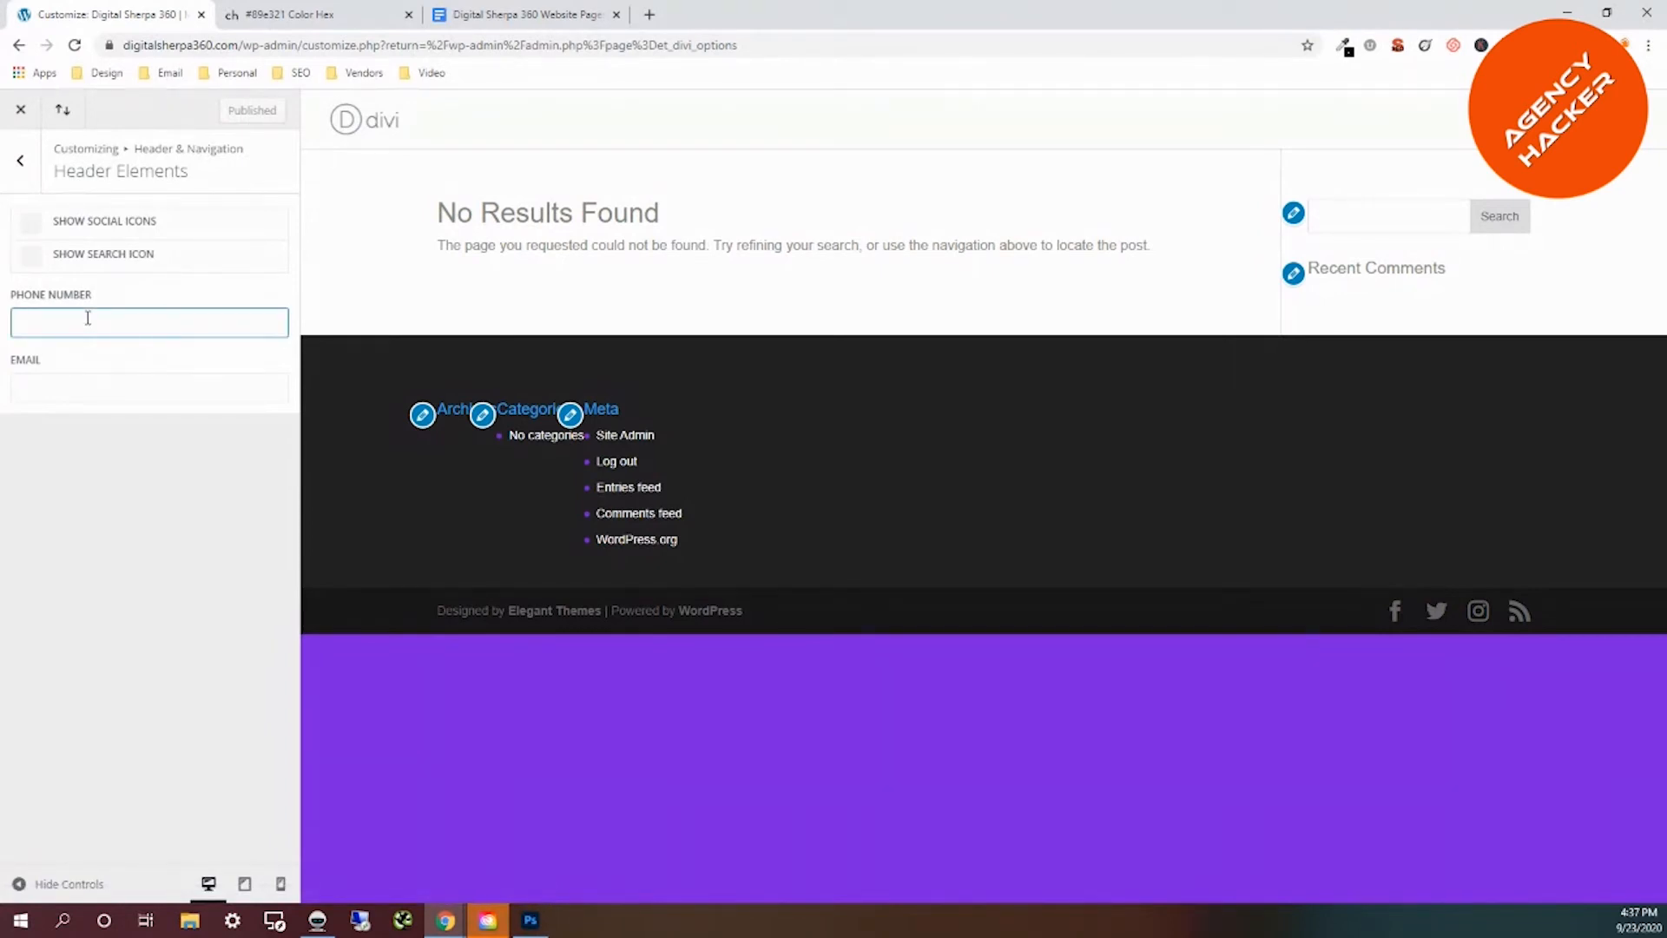
{"action": "type", "text": "888-888-8888"}
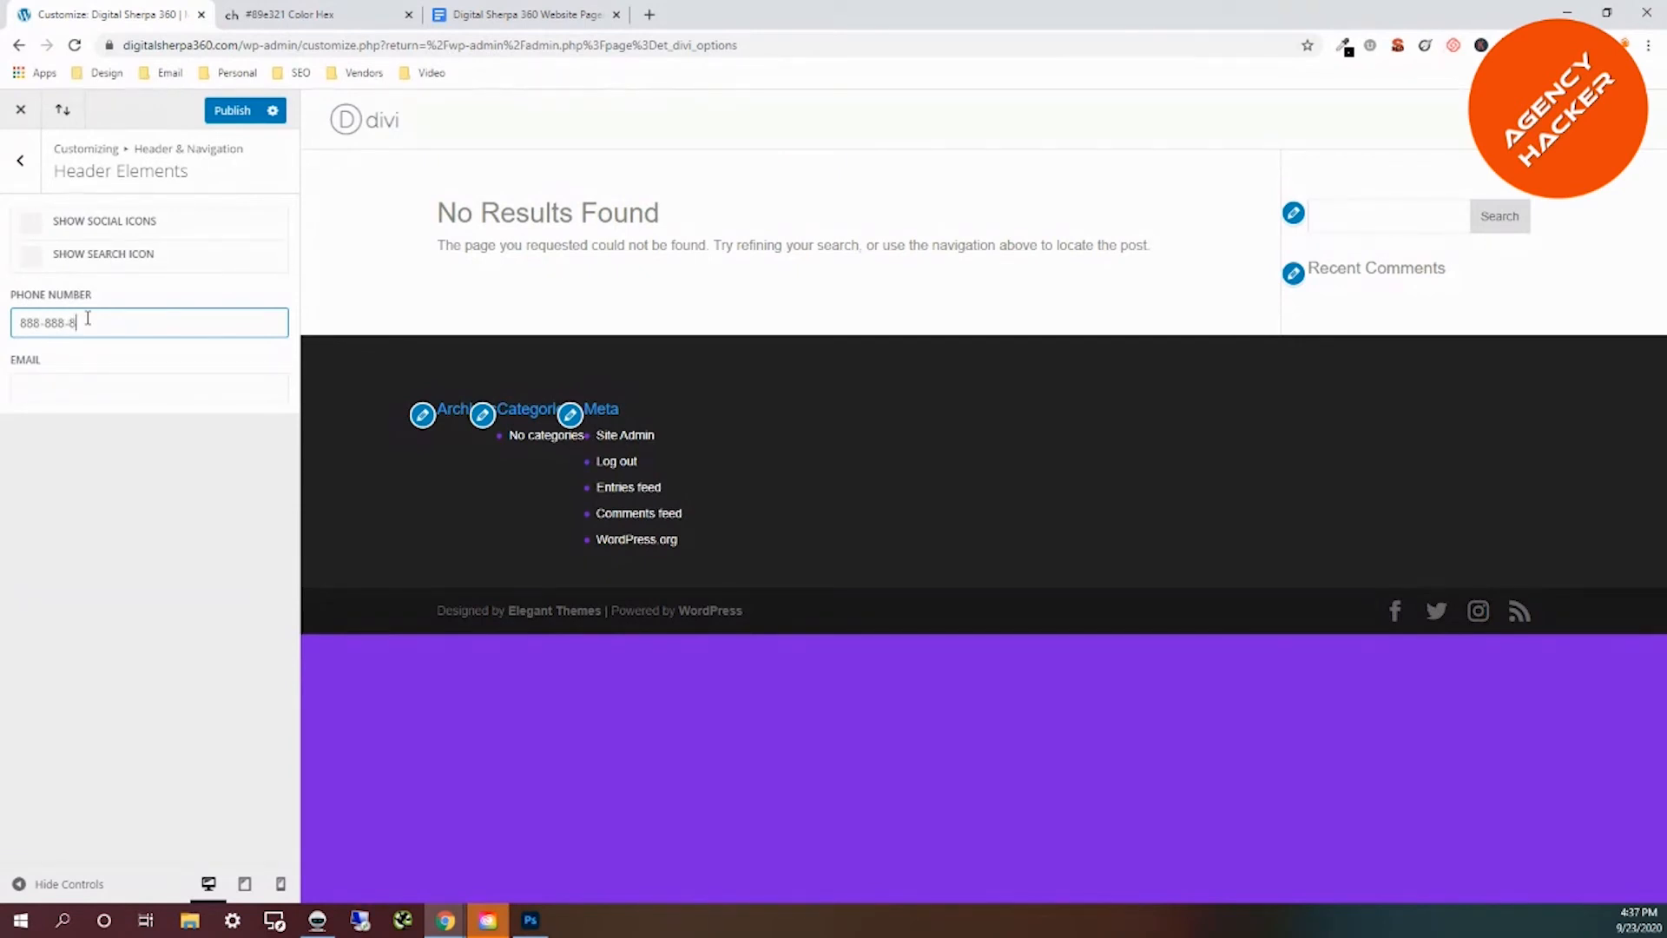
{"action": "left_click", "coordinate": [224, 117]}
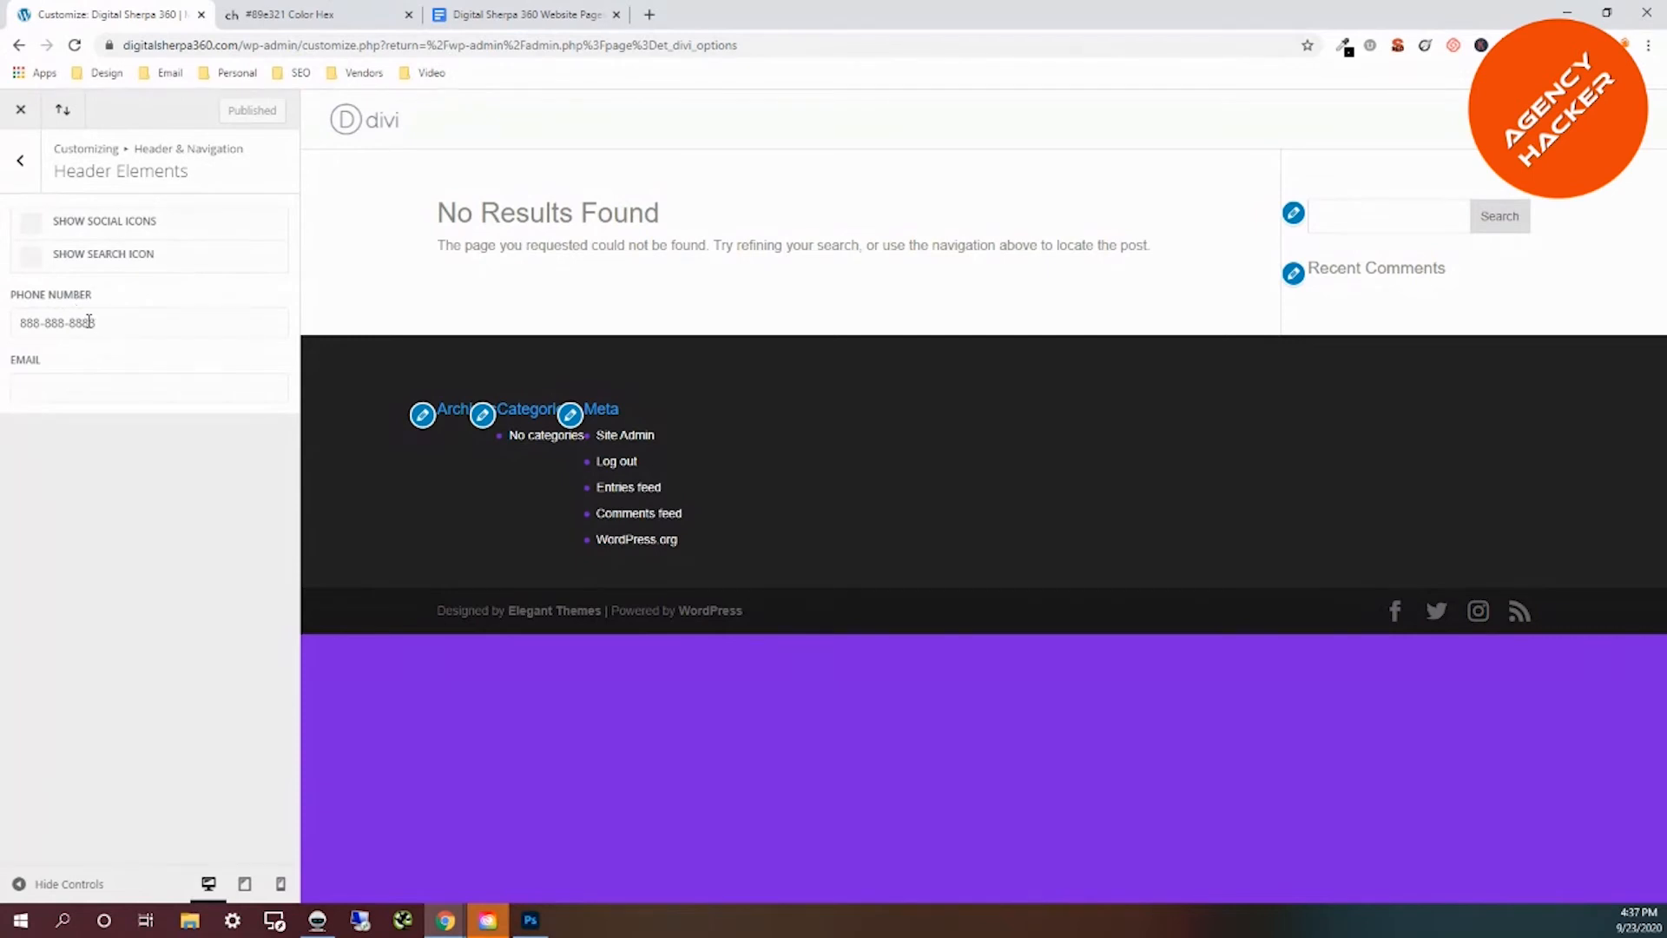
Remove the phone number from the Header Elements settings and publish the change.
{"action": "left_click_drag", "start_coordinate": [98, 322], "coordinate": [21, 319]}
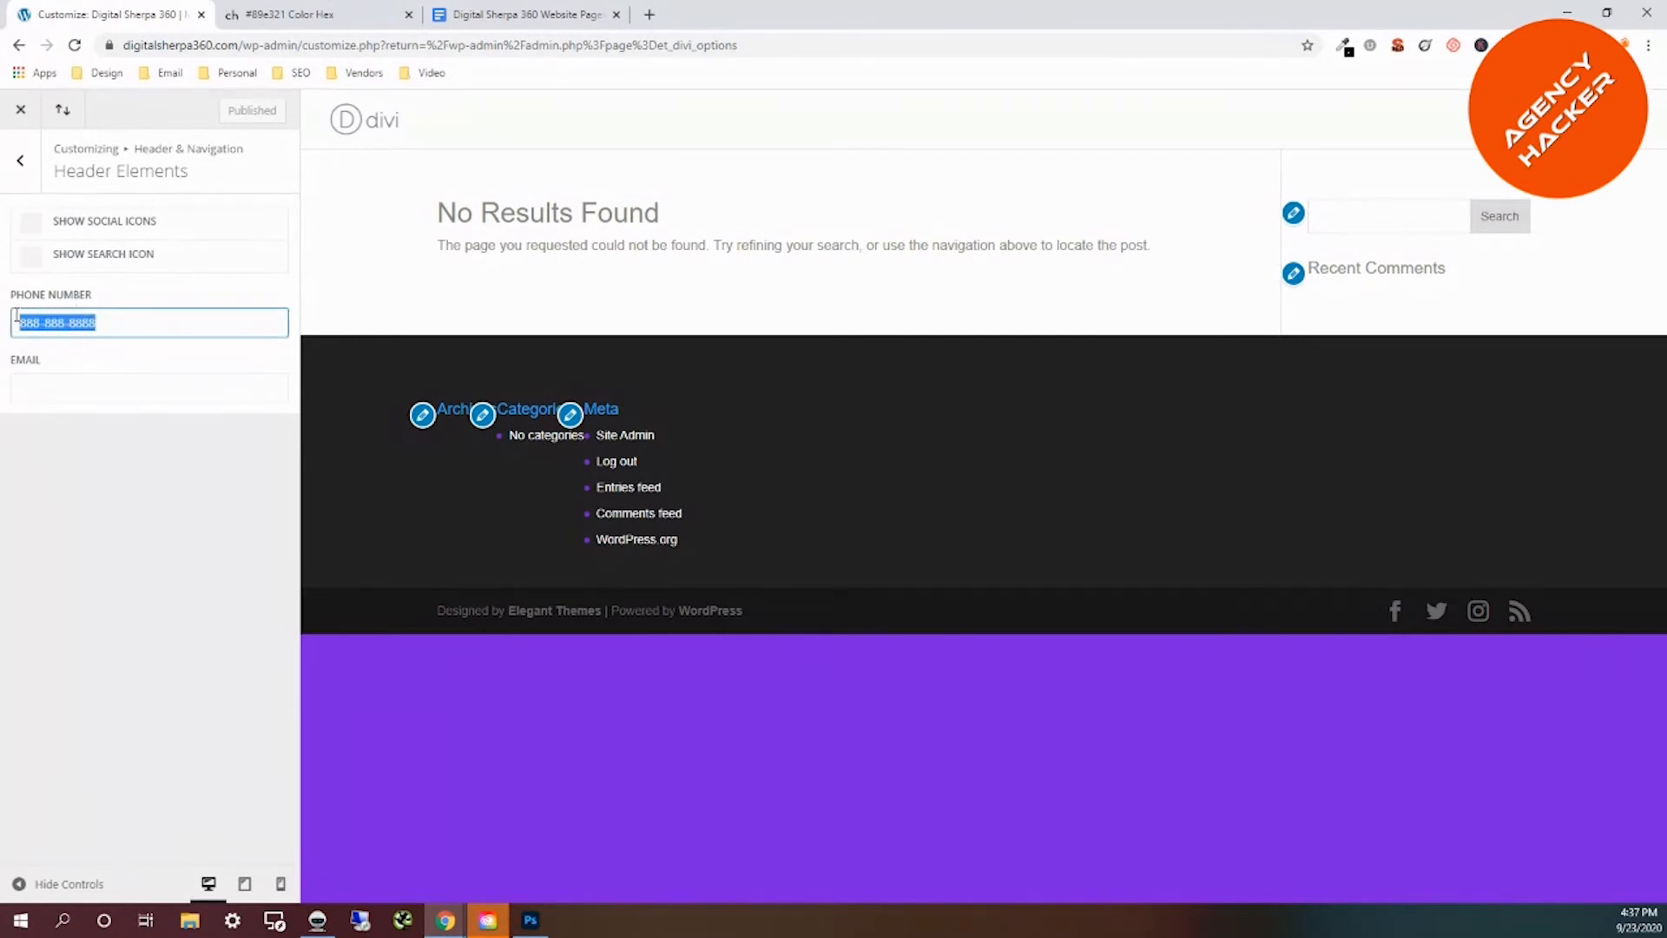
{"action": "key", "text": "BackSpace"}
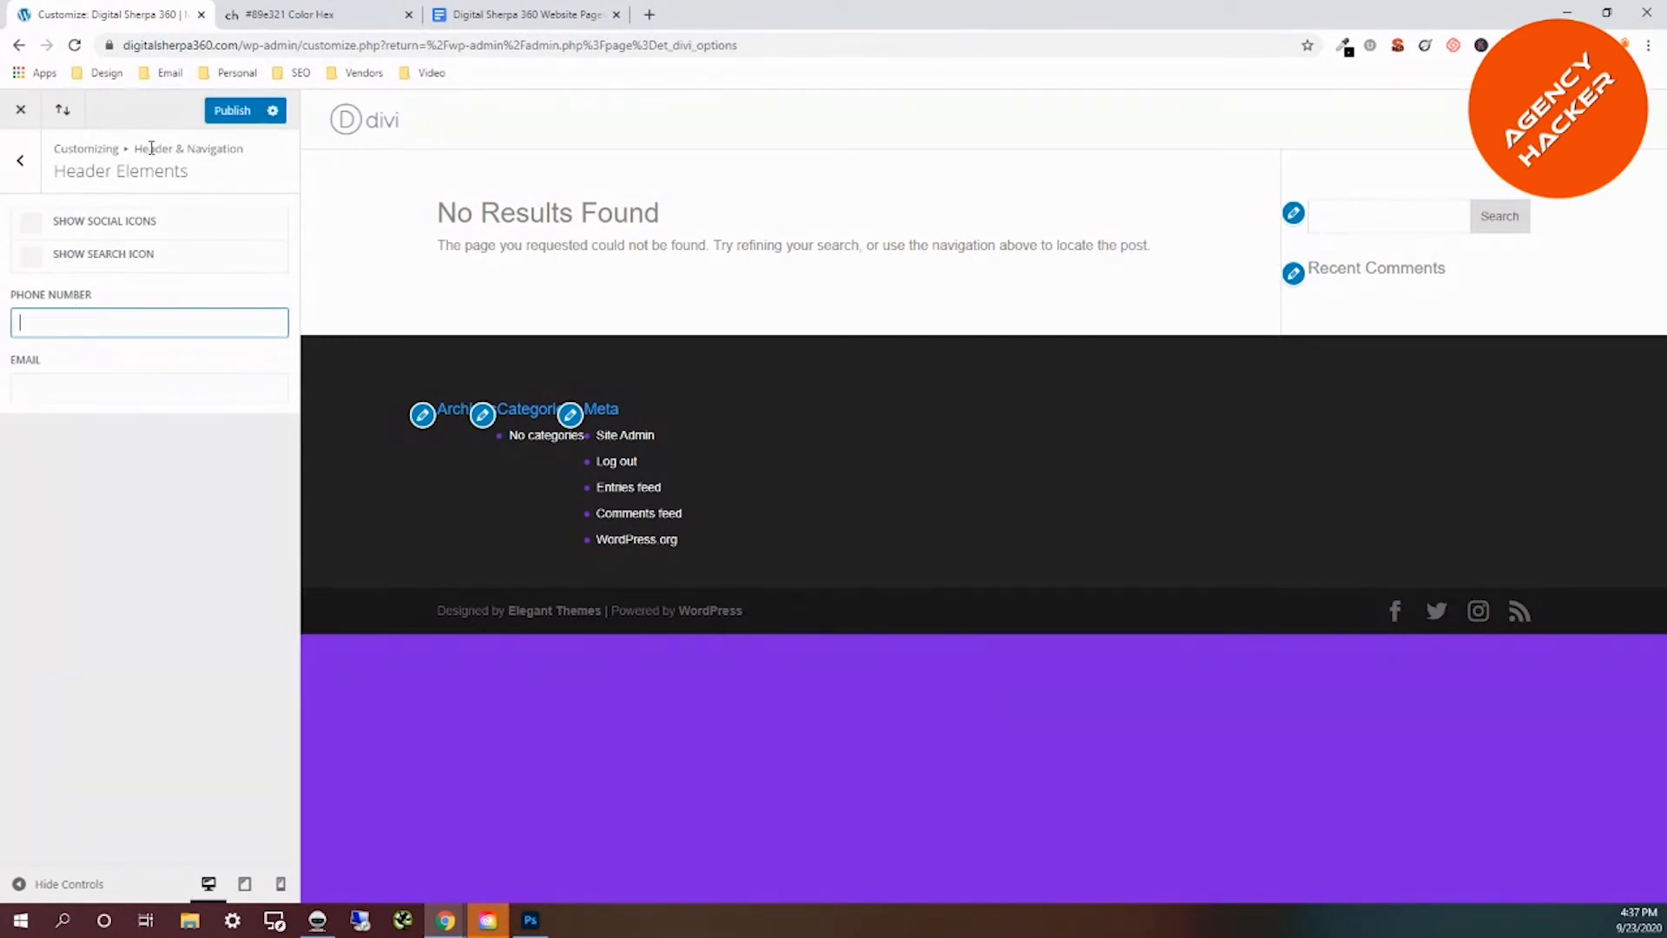
{"action": "left_click", "coordinate": [232, 124]}
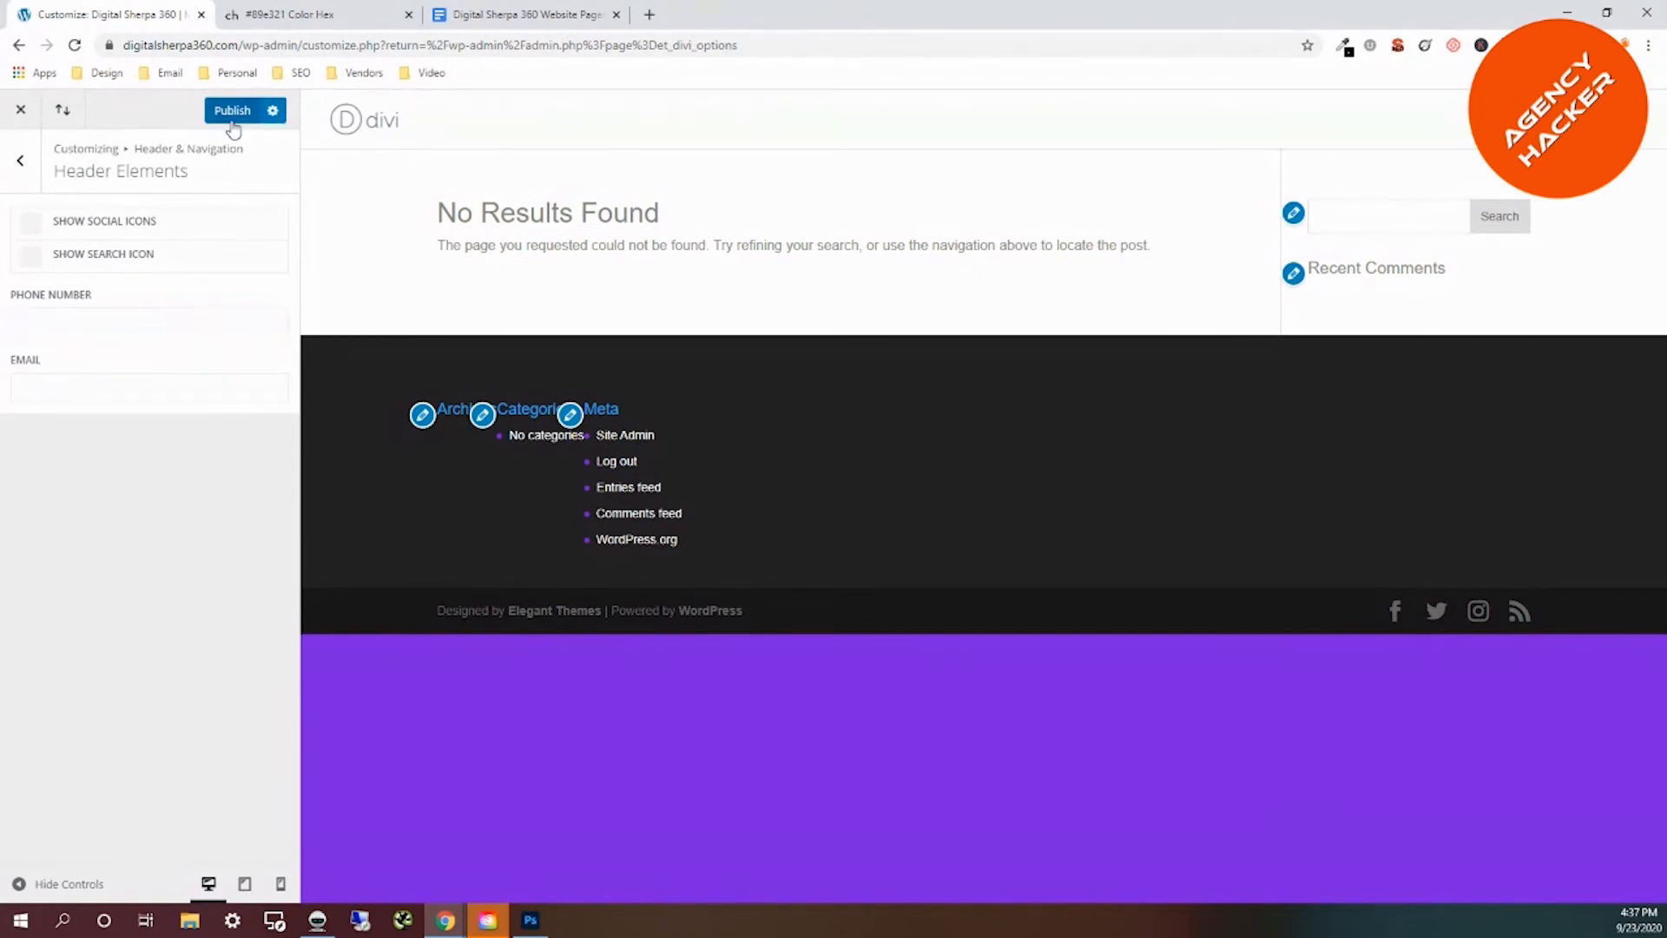
Set the footer's column layout to three equal columns in its Layout settings.
{"action": "left_click", "coordinate": [23, 164]}
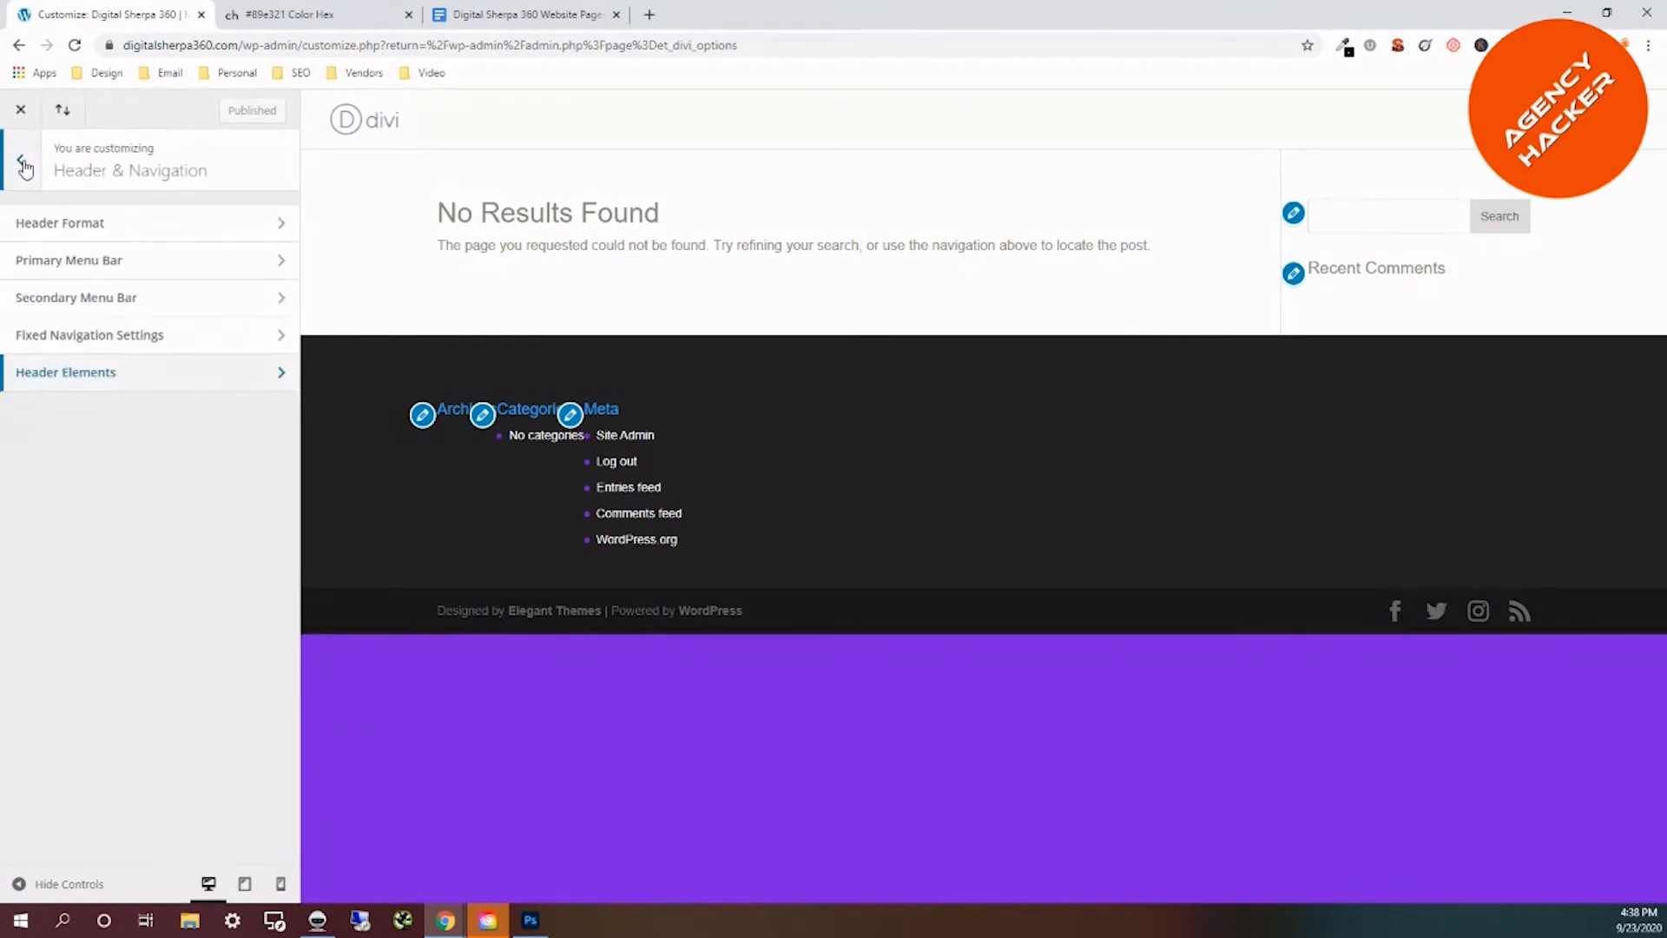
{"action": "left_click", "coordinate": [23, 164]}
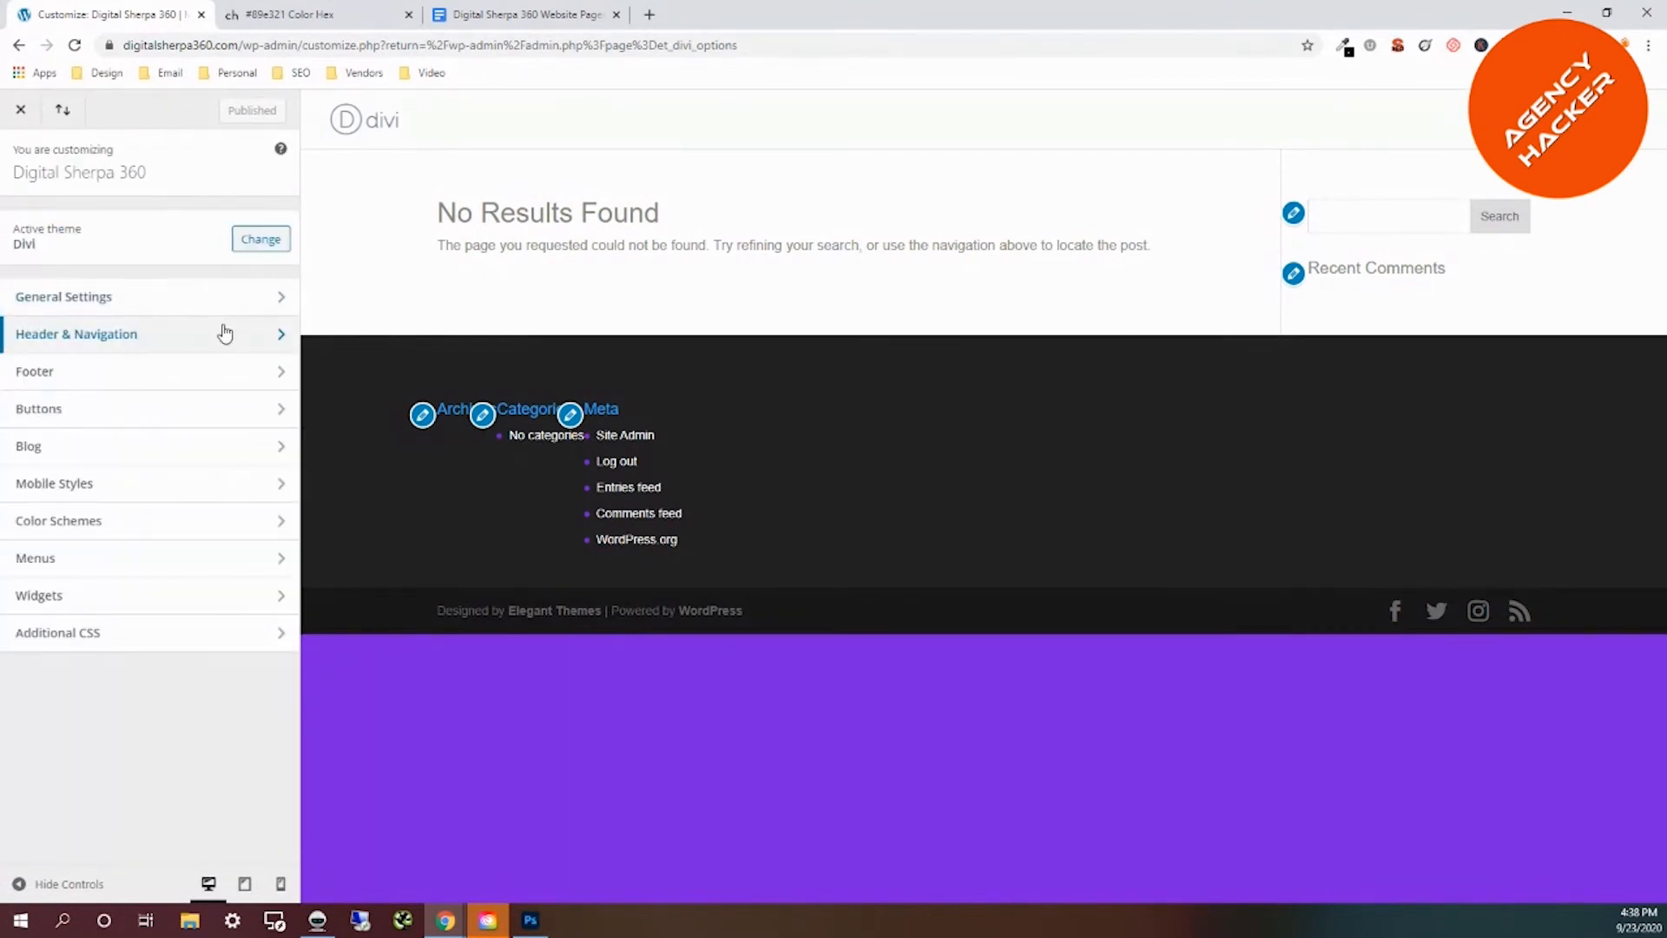
{"action": "left_click", "coordinate": [223, 380]}
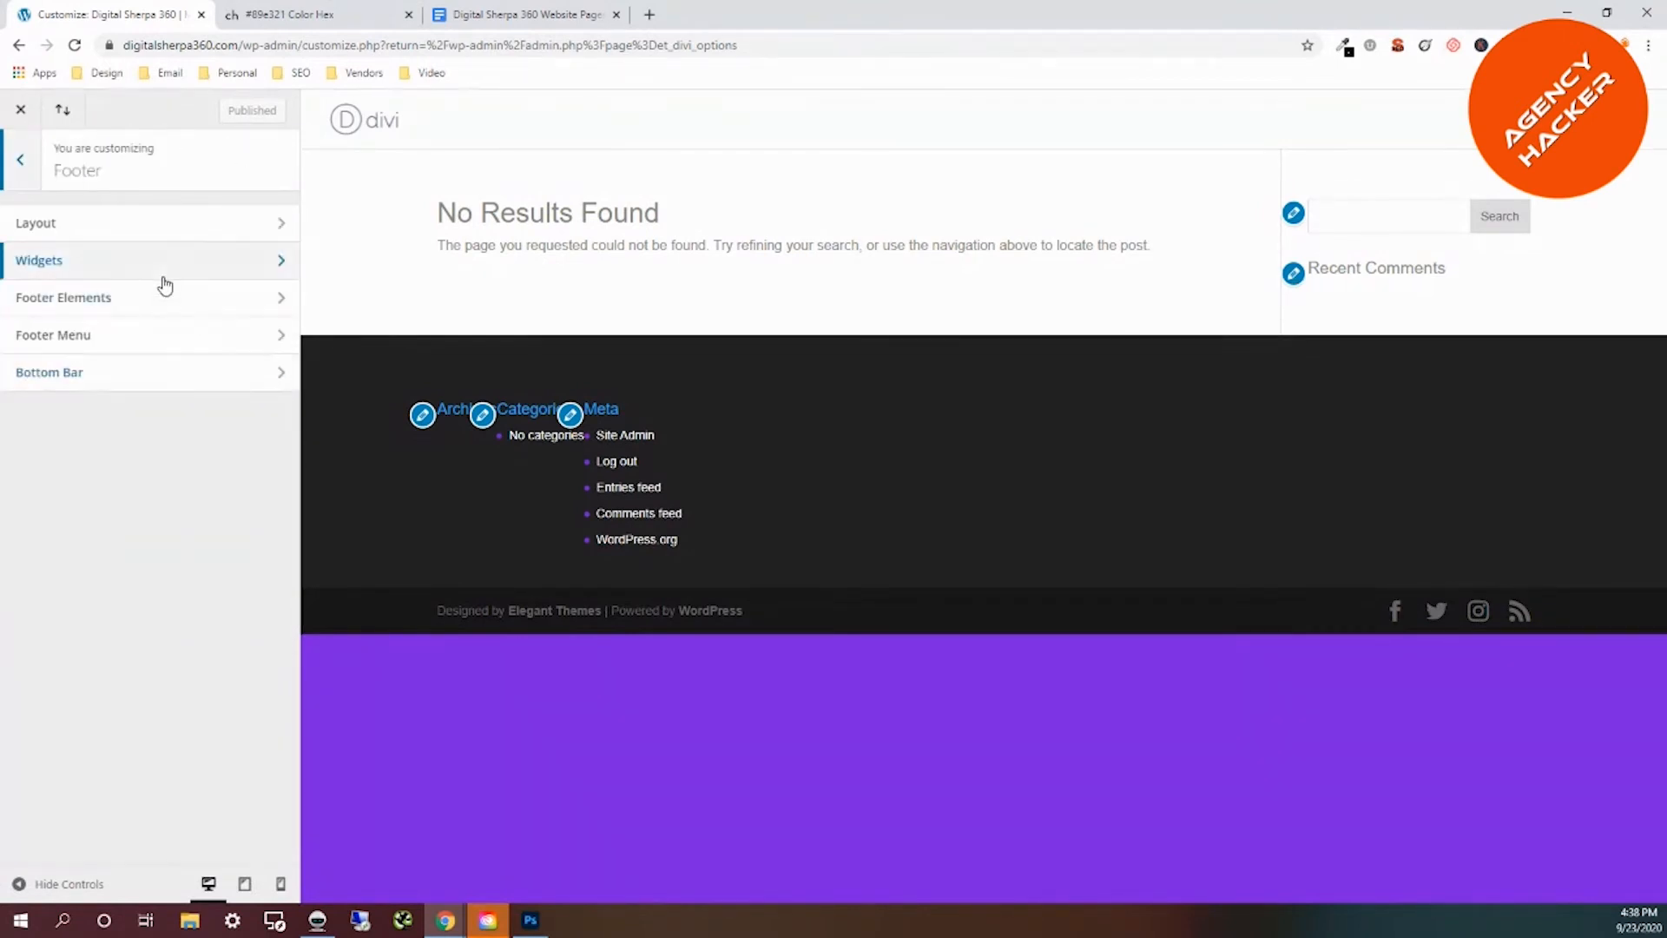
{"action": "left_click", "coordinate": [187, 224]}
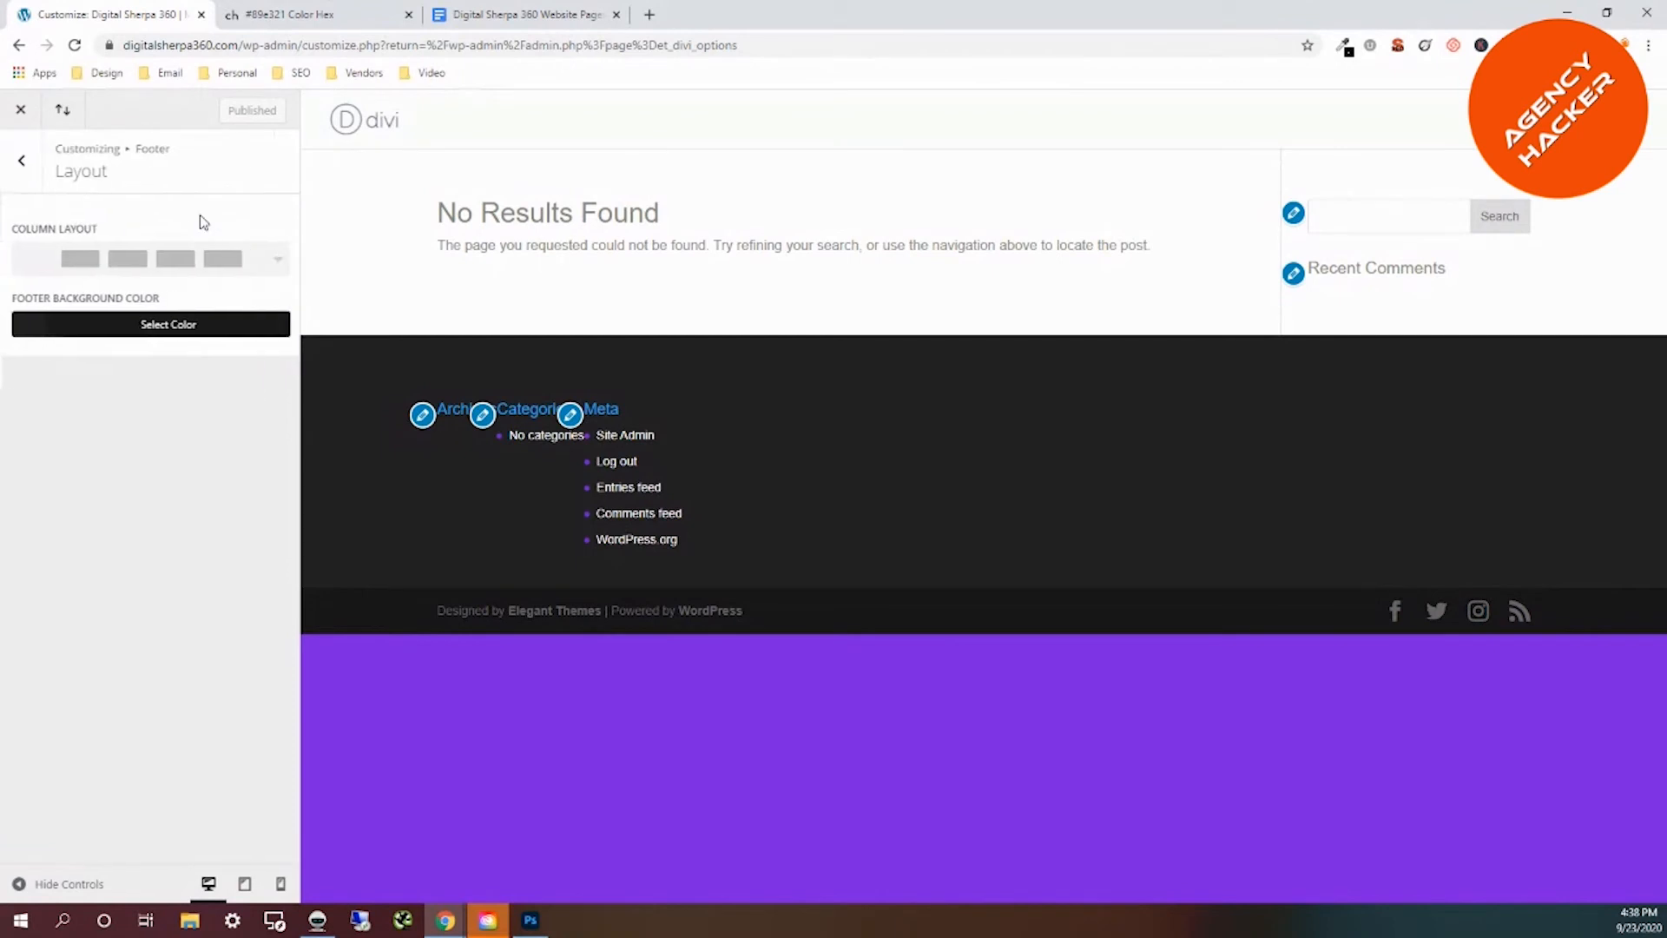
{"action": "left_click", "coordinate": [243, 260]}
{"action": "left_click", "coordinate": [146, 306]}
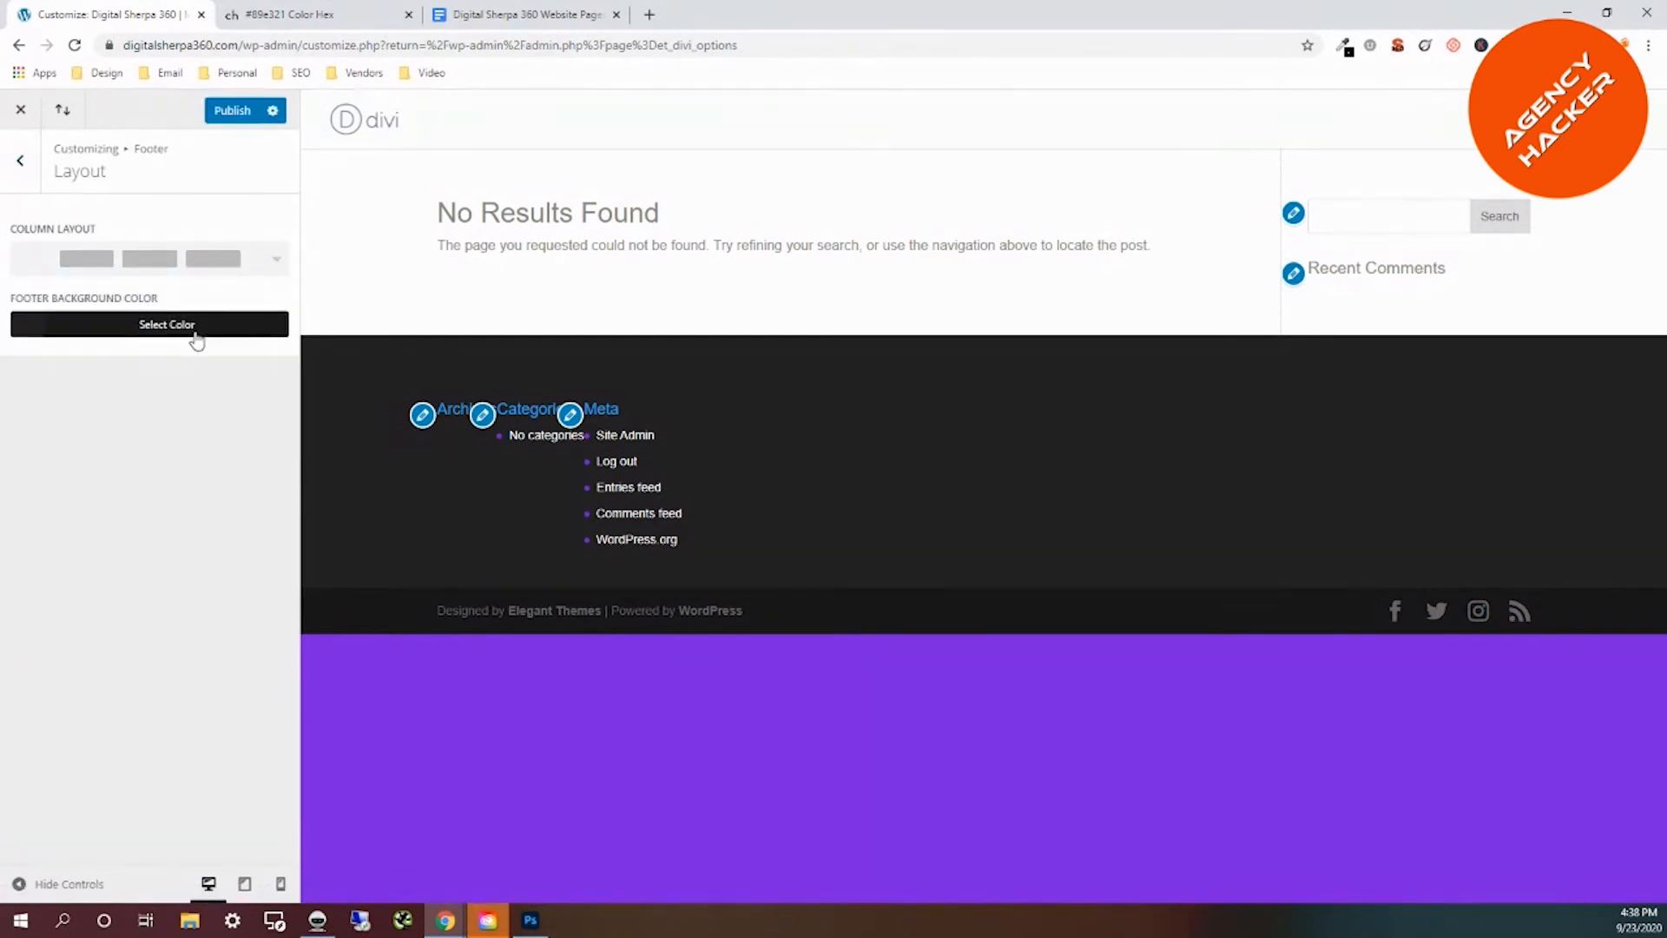
Set the footer background color to the palette's near-black and publish the footer layout changes.
{"action": "left_click", "coordinate": [21, 328]}
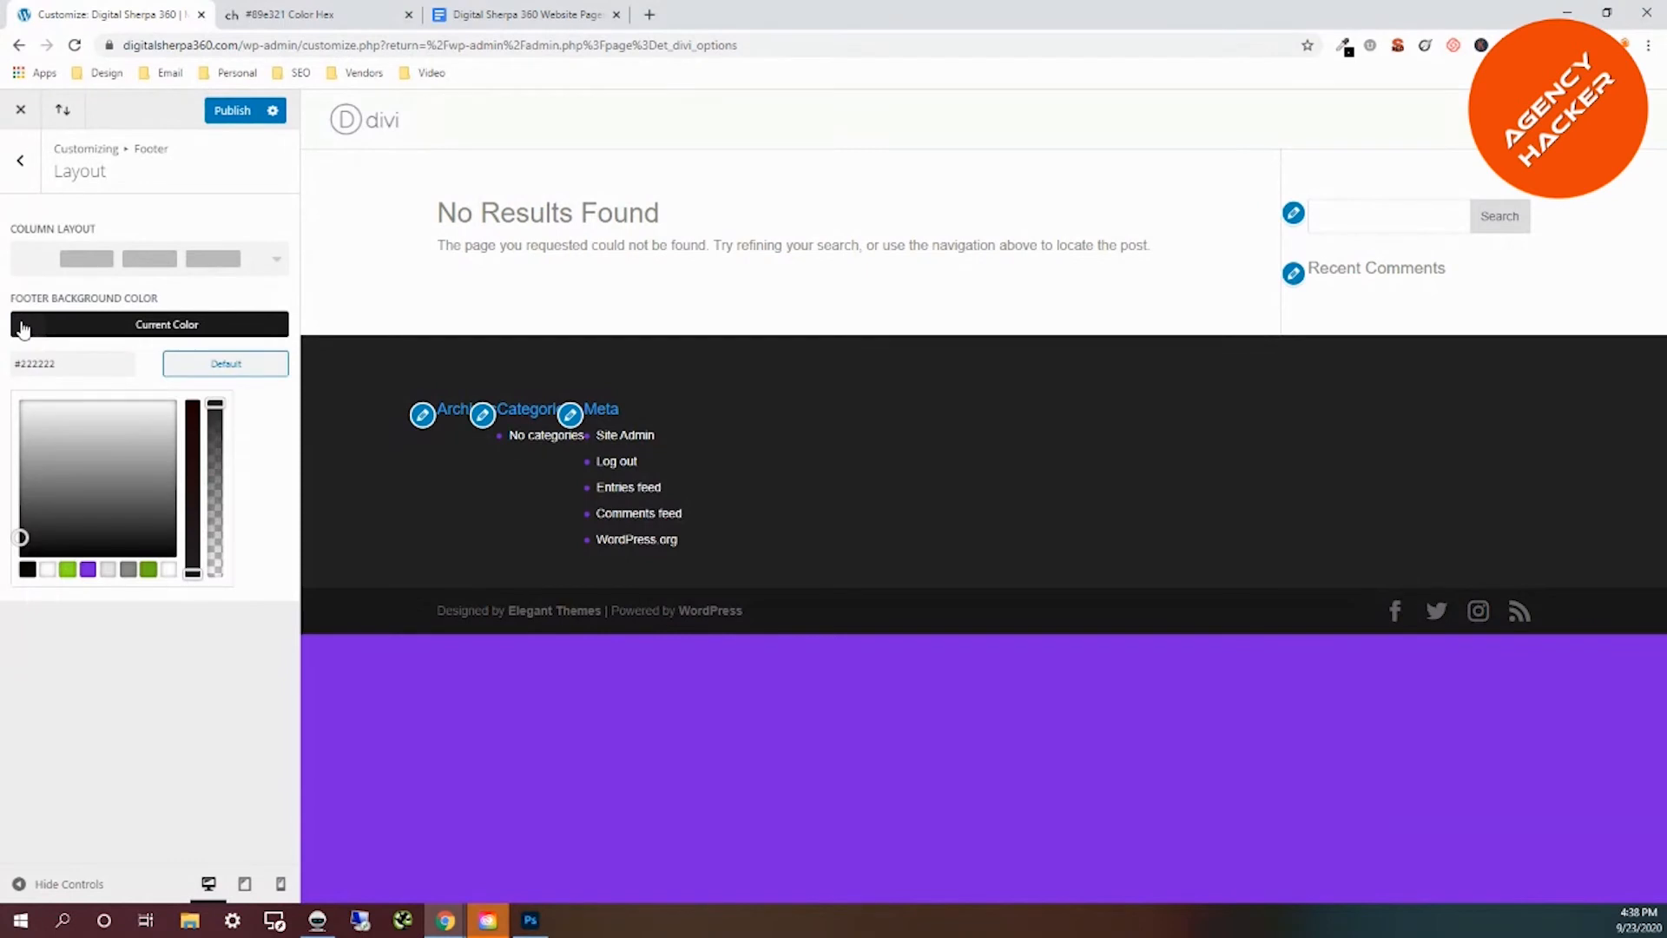
{"action": "left_click", "coordinate": [27, 570]}
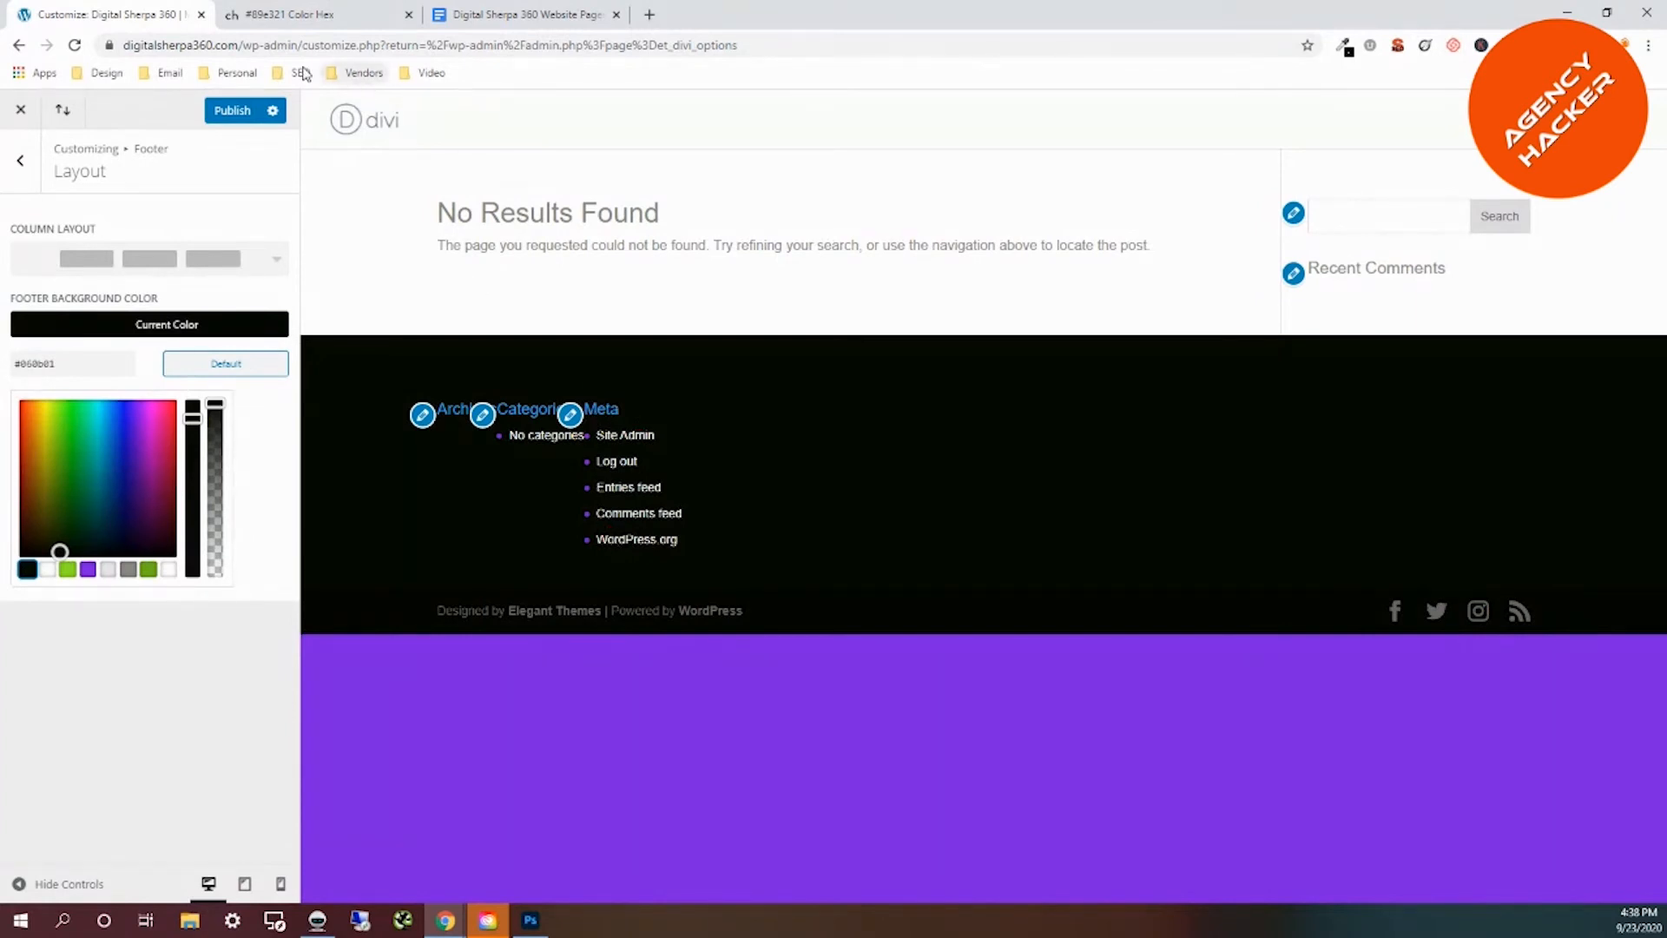
{"action": "left_click", "coordinate": [219, 113]}
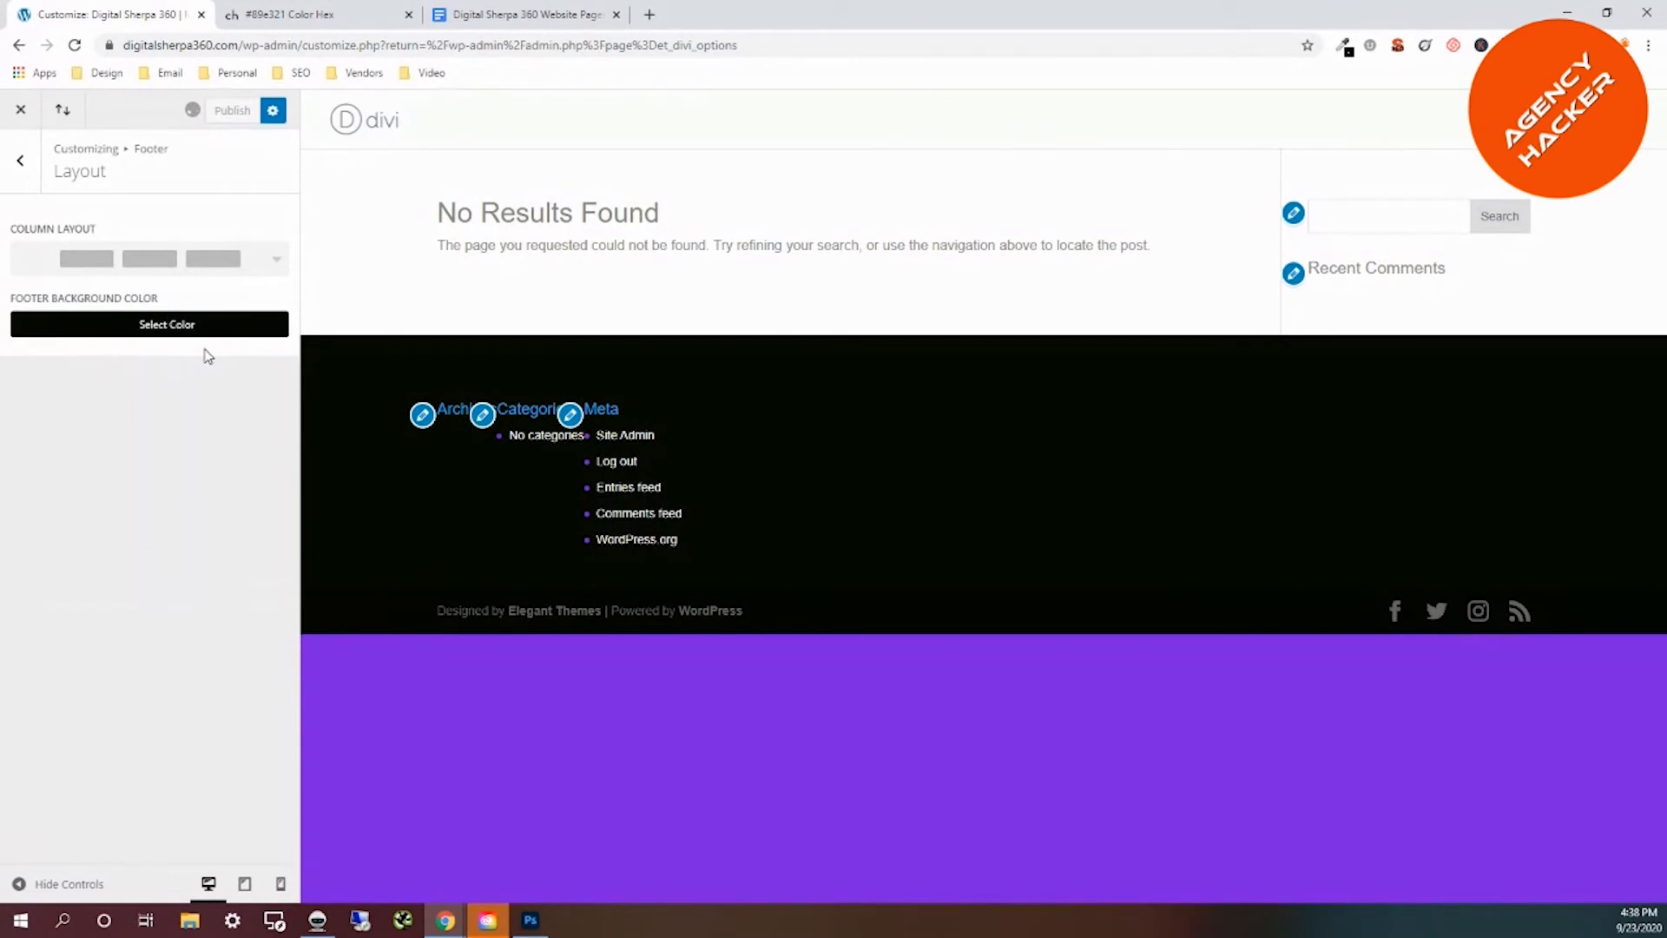
Set the body/link text size to 15 in the footer's Widgets settings.
{"action": "left_click", "coordinate": [23, 166]}
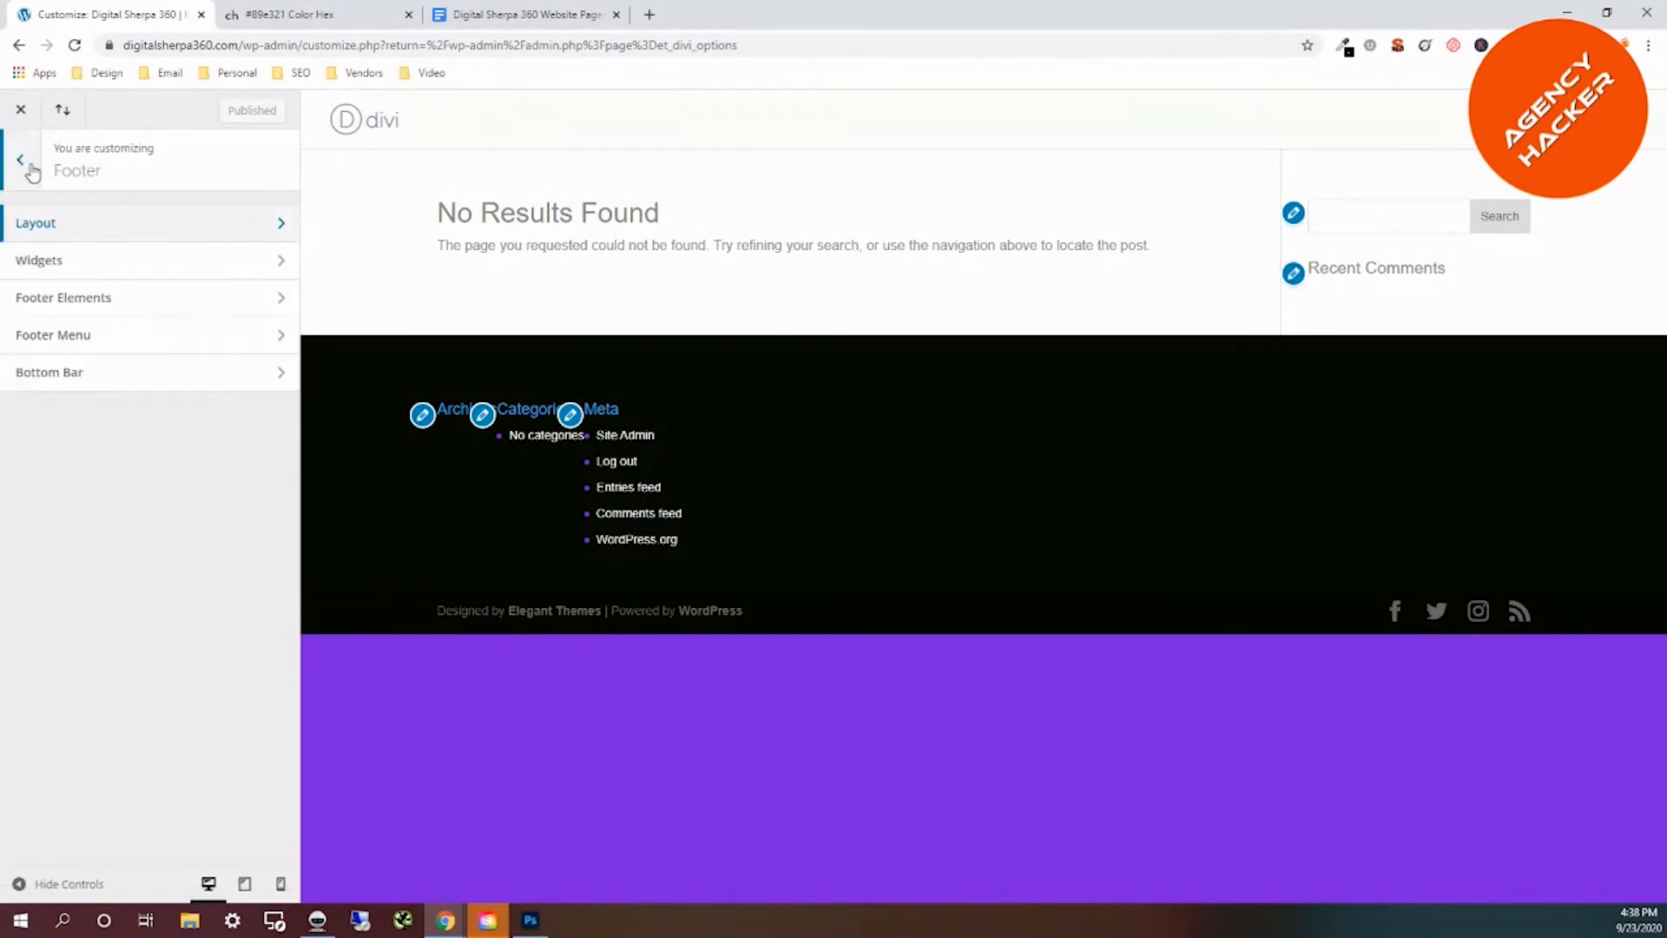
{"action": "left_click", "coordinate": [151, 264]}
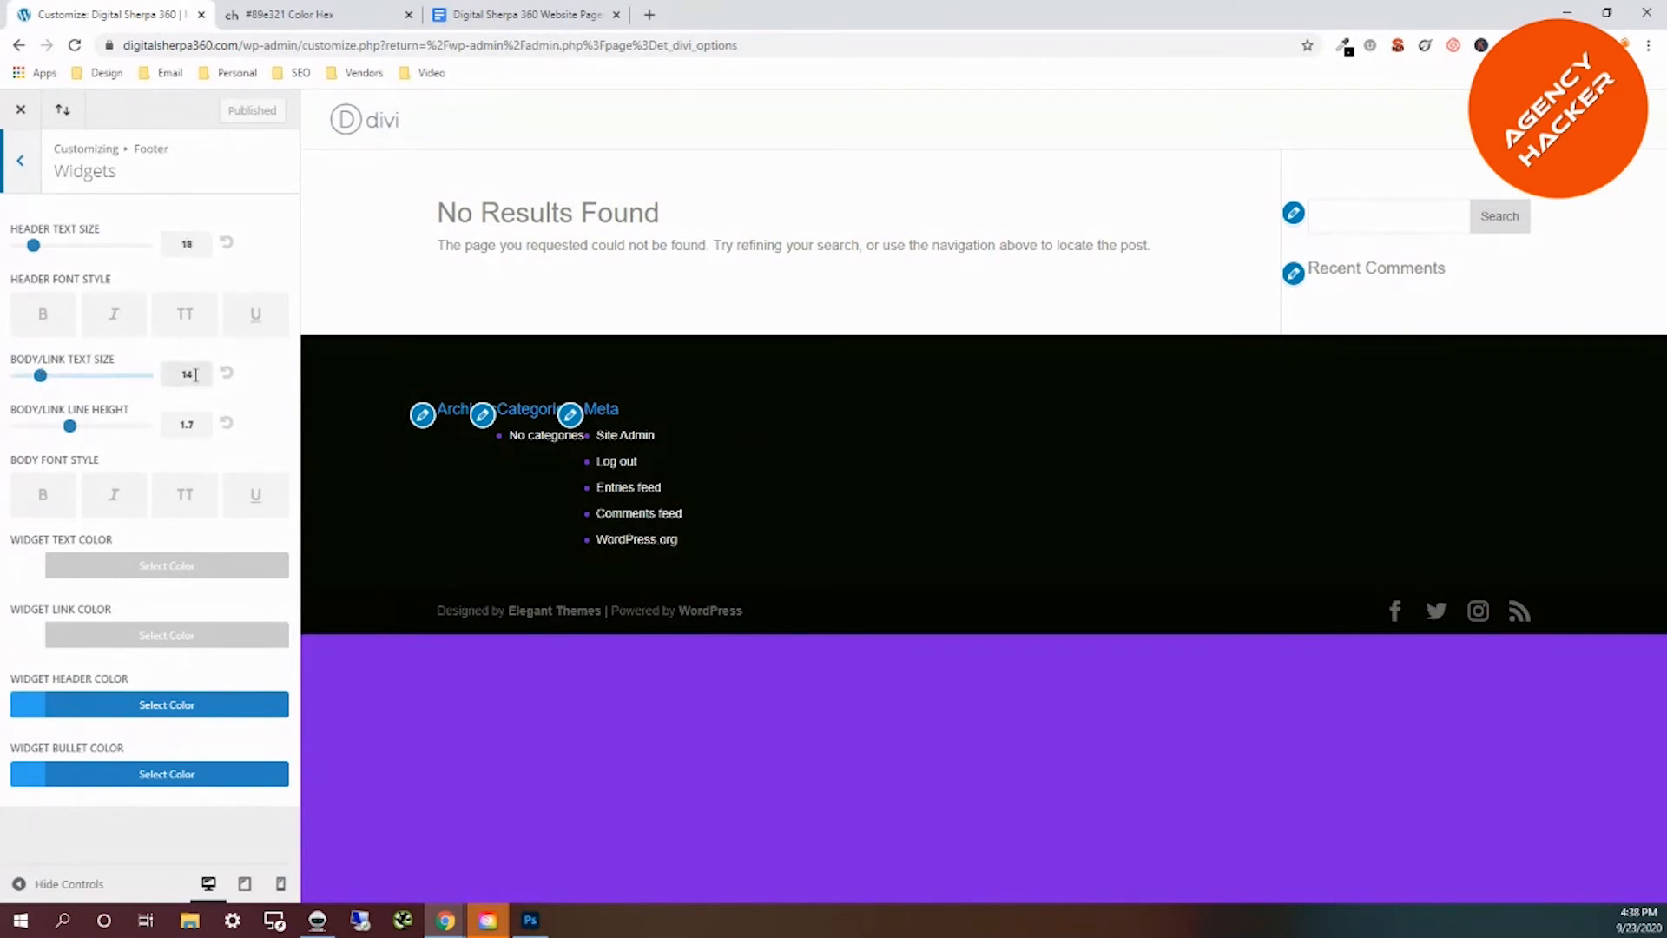
{"action": "left_click_drag", "start_coordinate": [41, 376], "coordinate": [47, 376]}
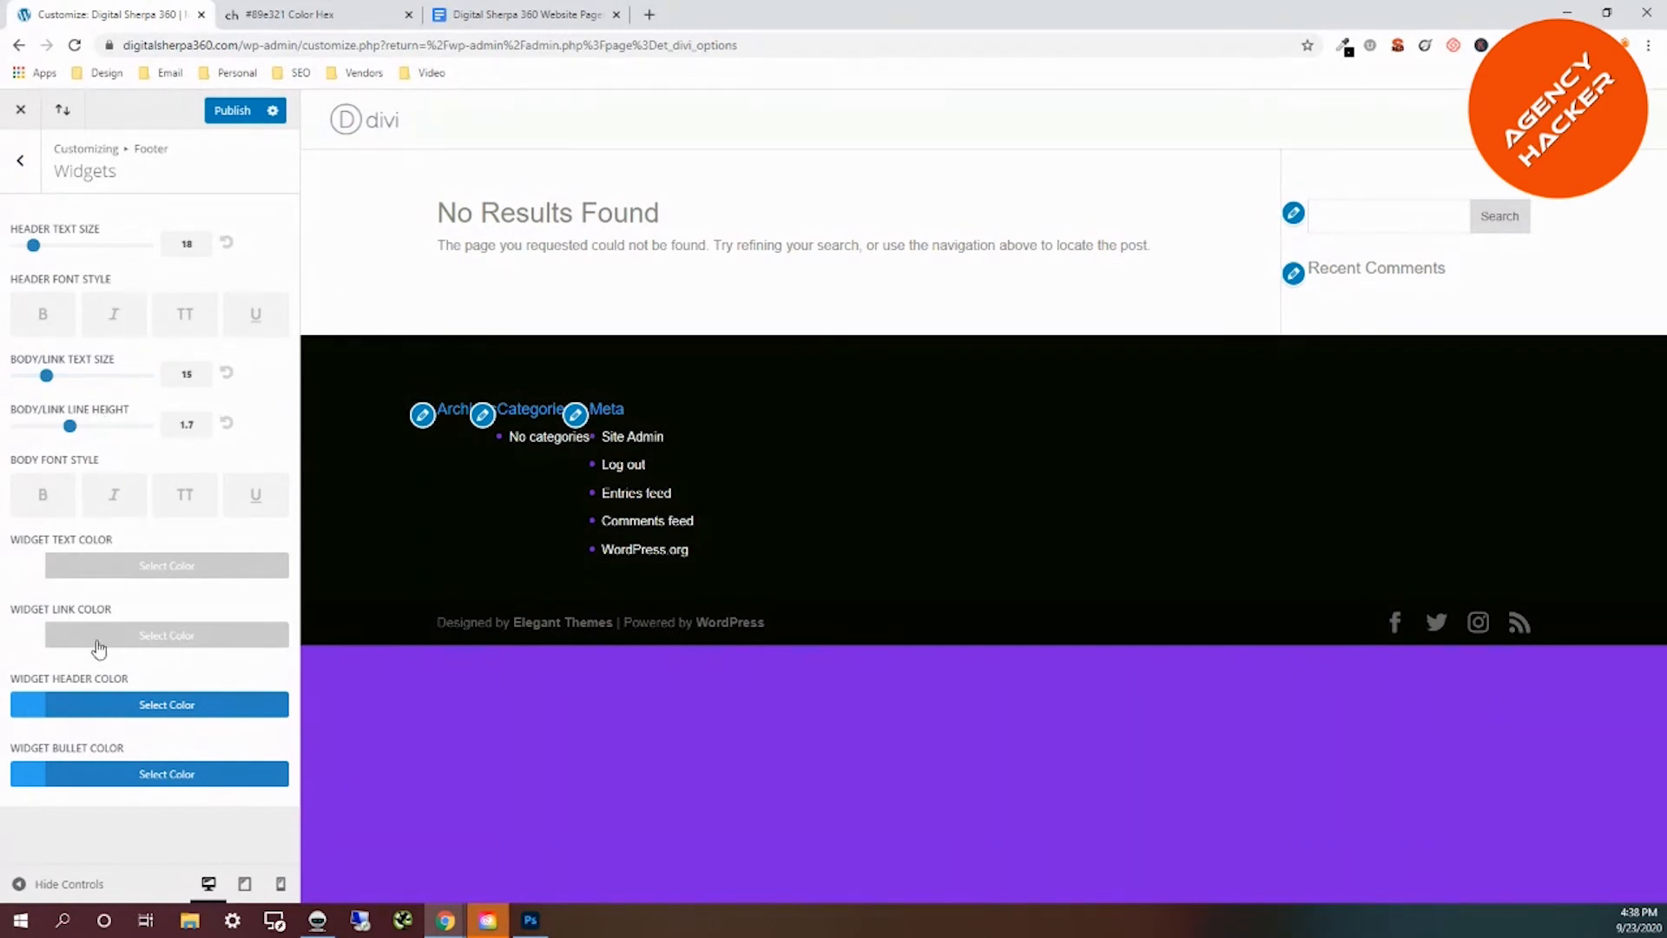
Set the footer's widget text color and widget link color to the off-white #fdfefc.
{"action": "left_click", "coordinate": [35, 570]}
{"action": "left_click", "coordinate": [47, 811]}
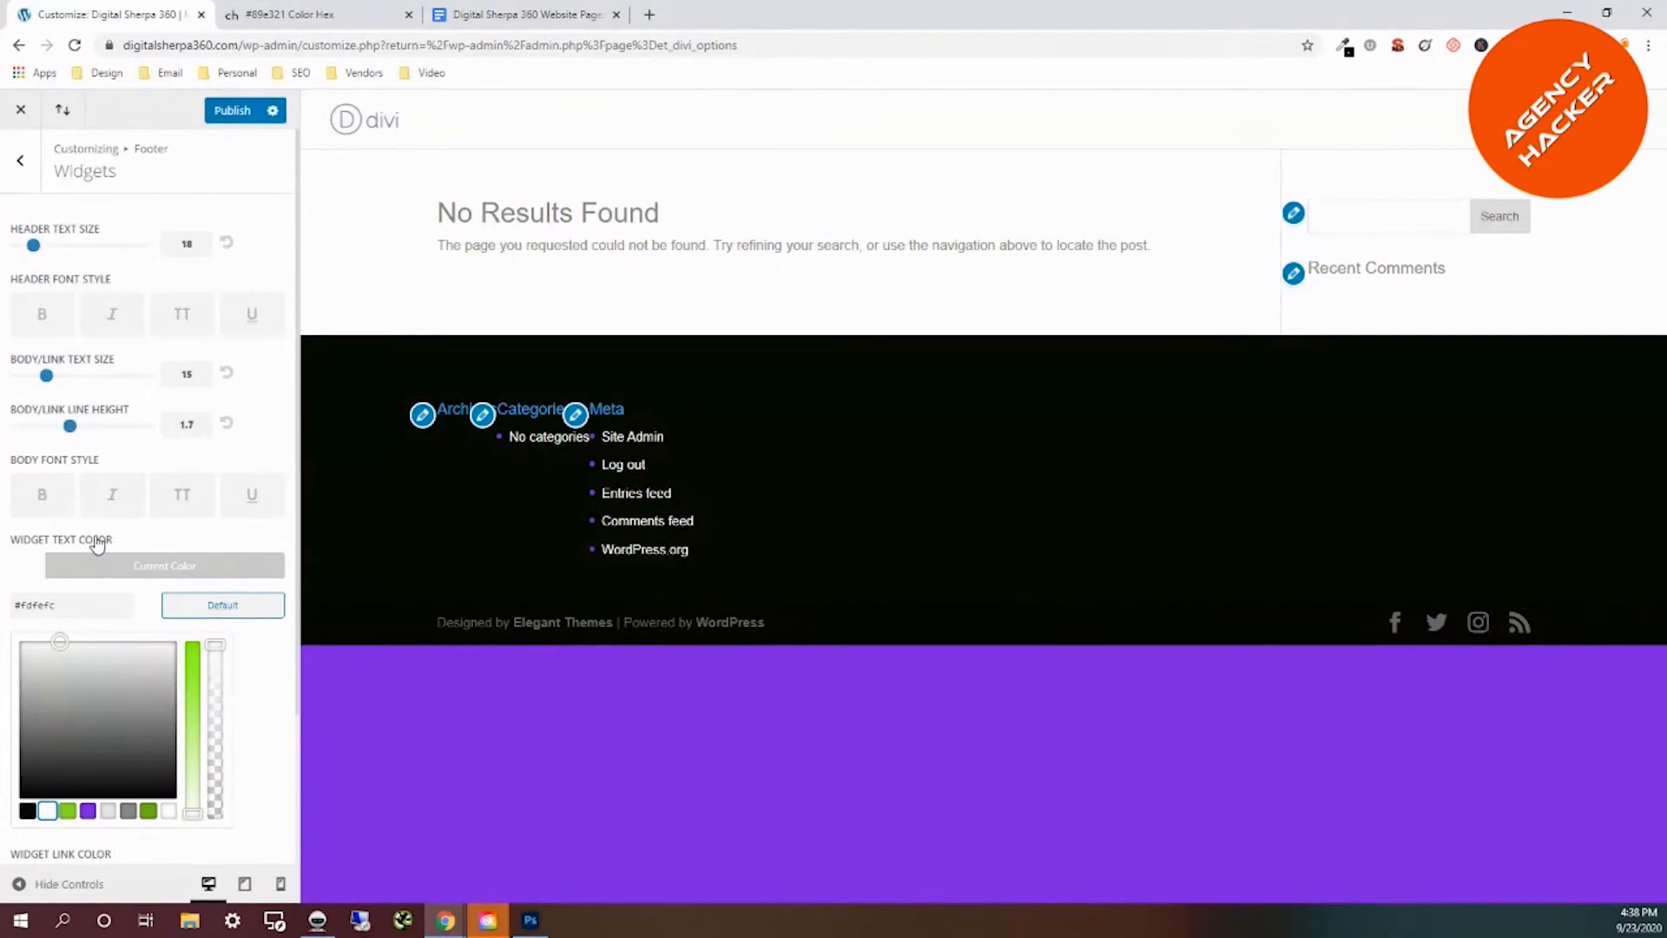
{"action": "scroll", "coordinate": [45, 576], "scroll_direction": "down", "scroll_amount": 2}
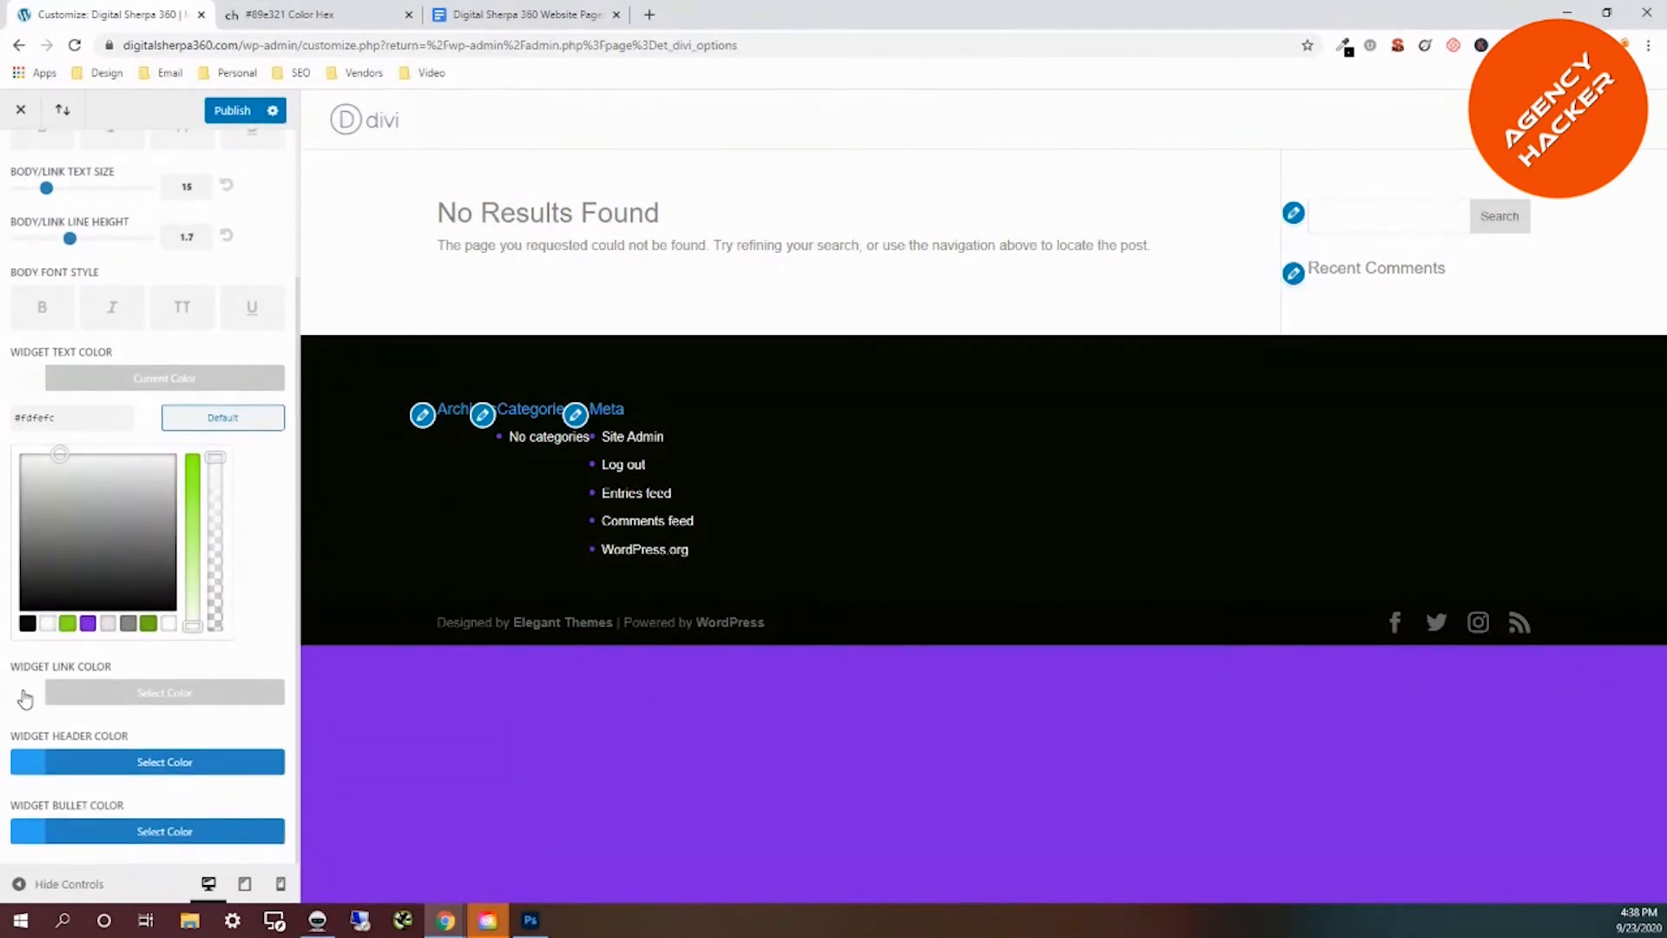
{"action": "left_click", "coordinate": [25, 698]}
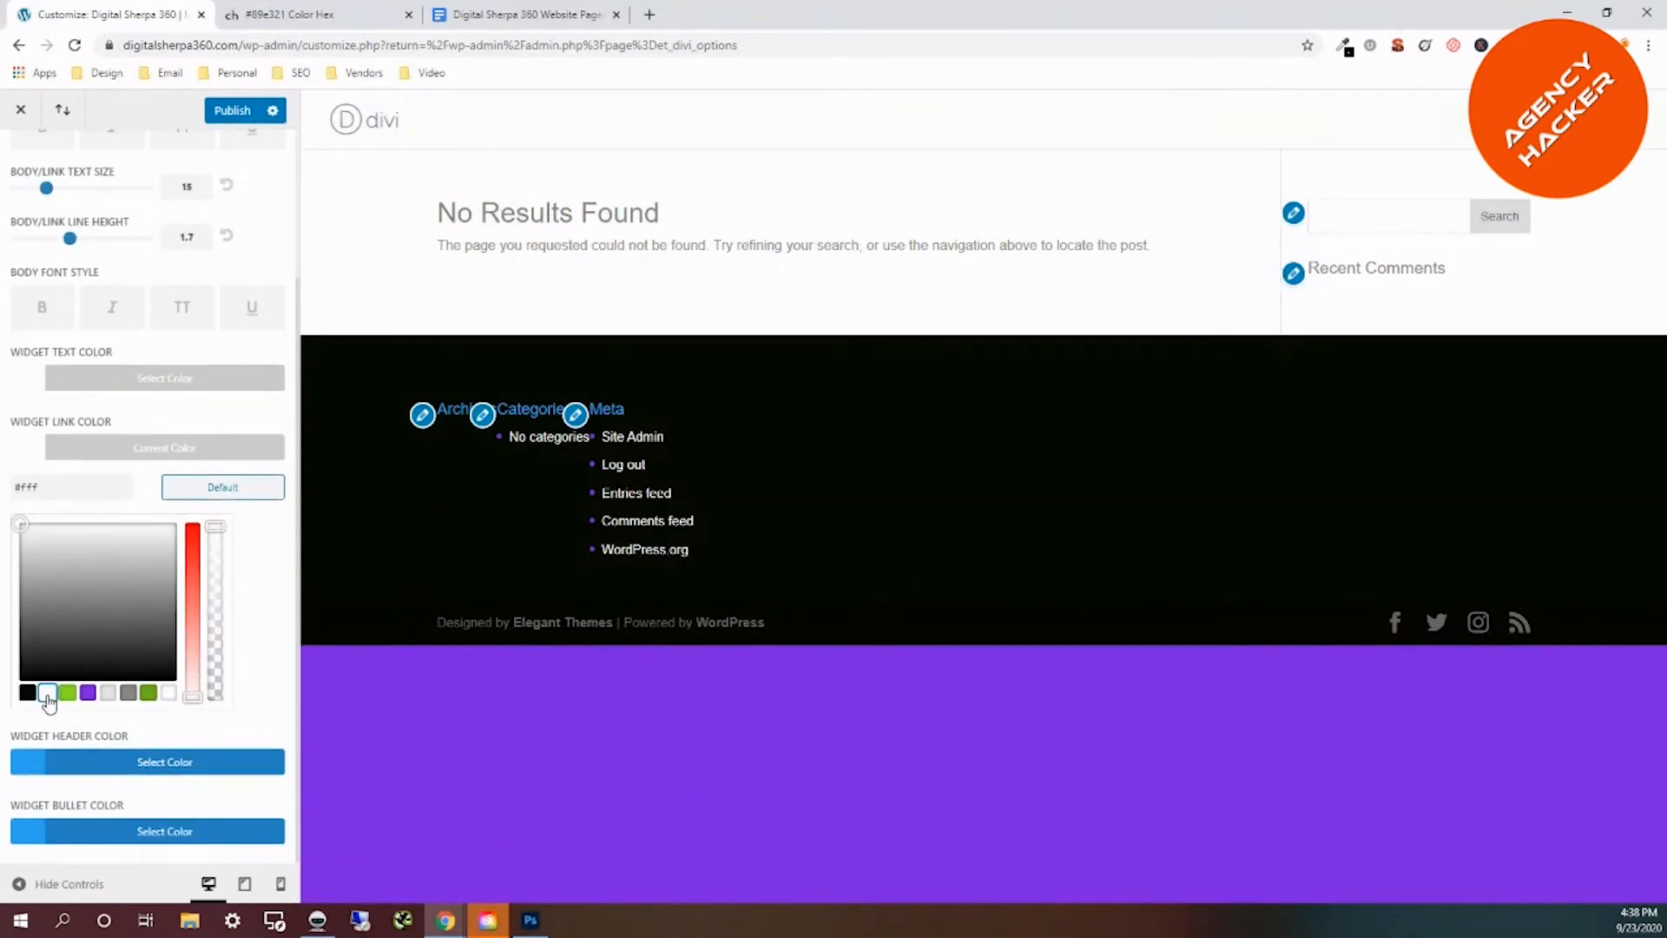
{"action": "left_click", "coordinate": [47, 695]}
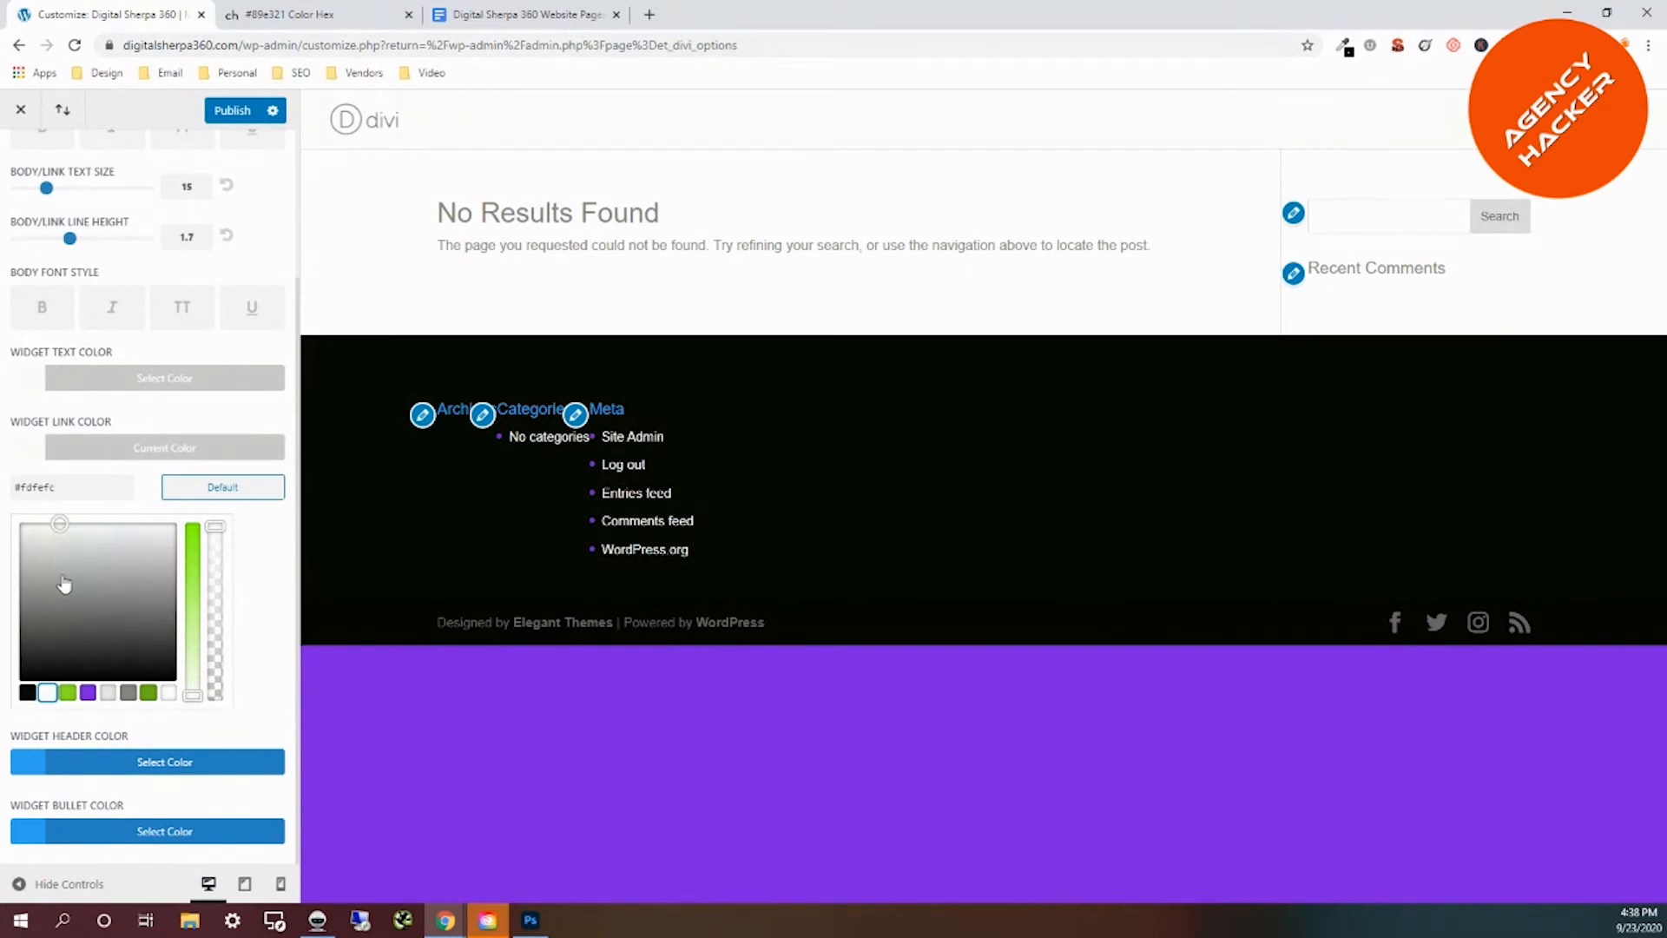
Set the footer's widget header color and widget bullet color to the off-white #fdfefc and publish the widget changes.
{"action": "left_click", "coordinate": [27, 768]}
{"action": "scroll", "coordinate": [130, 695], "scroll_direction": "down", "scroll_amount": 2}
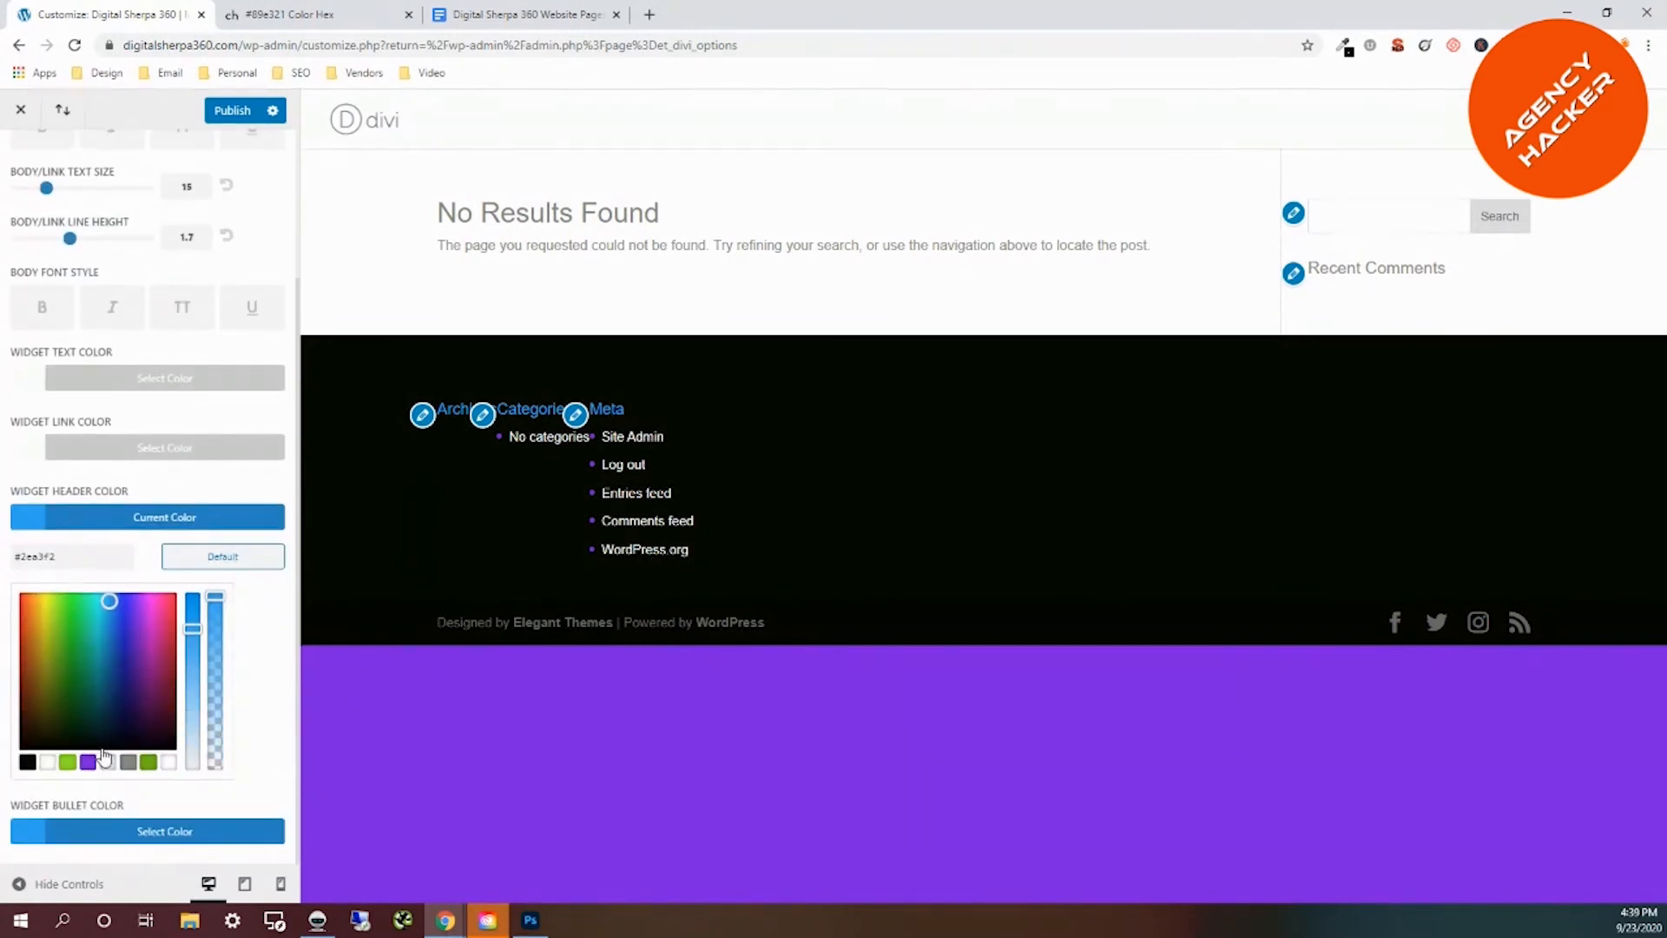
{"action": "left_click", "coordinate": [47, 763]}
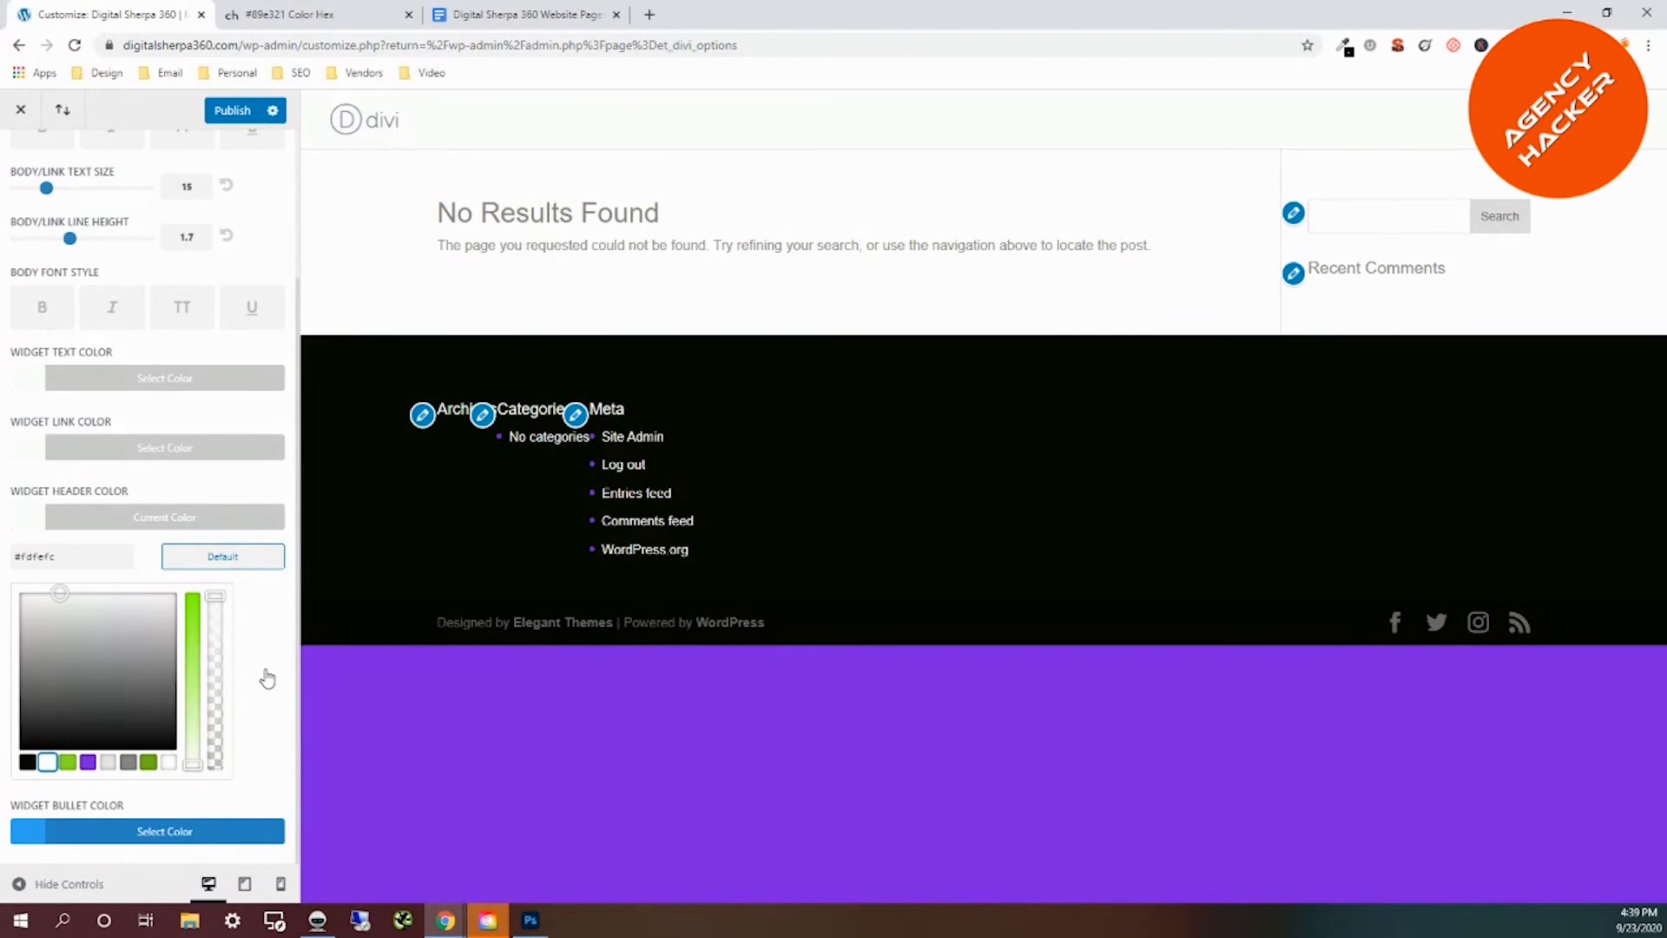
{"action": "left_click", "coordinate": [21, 838]}
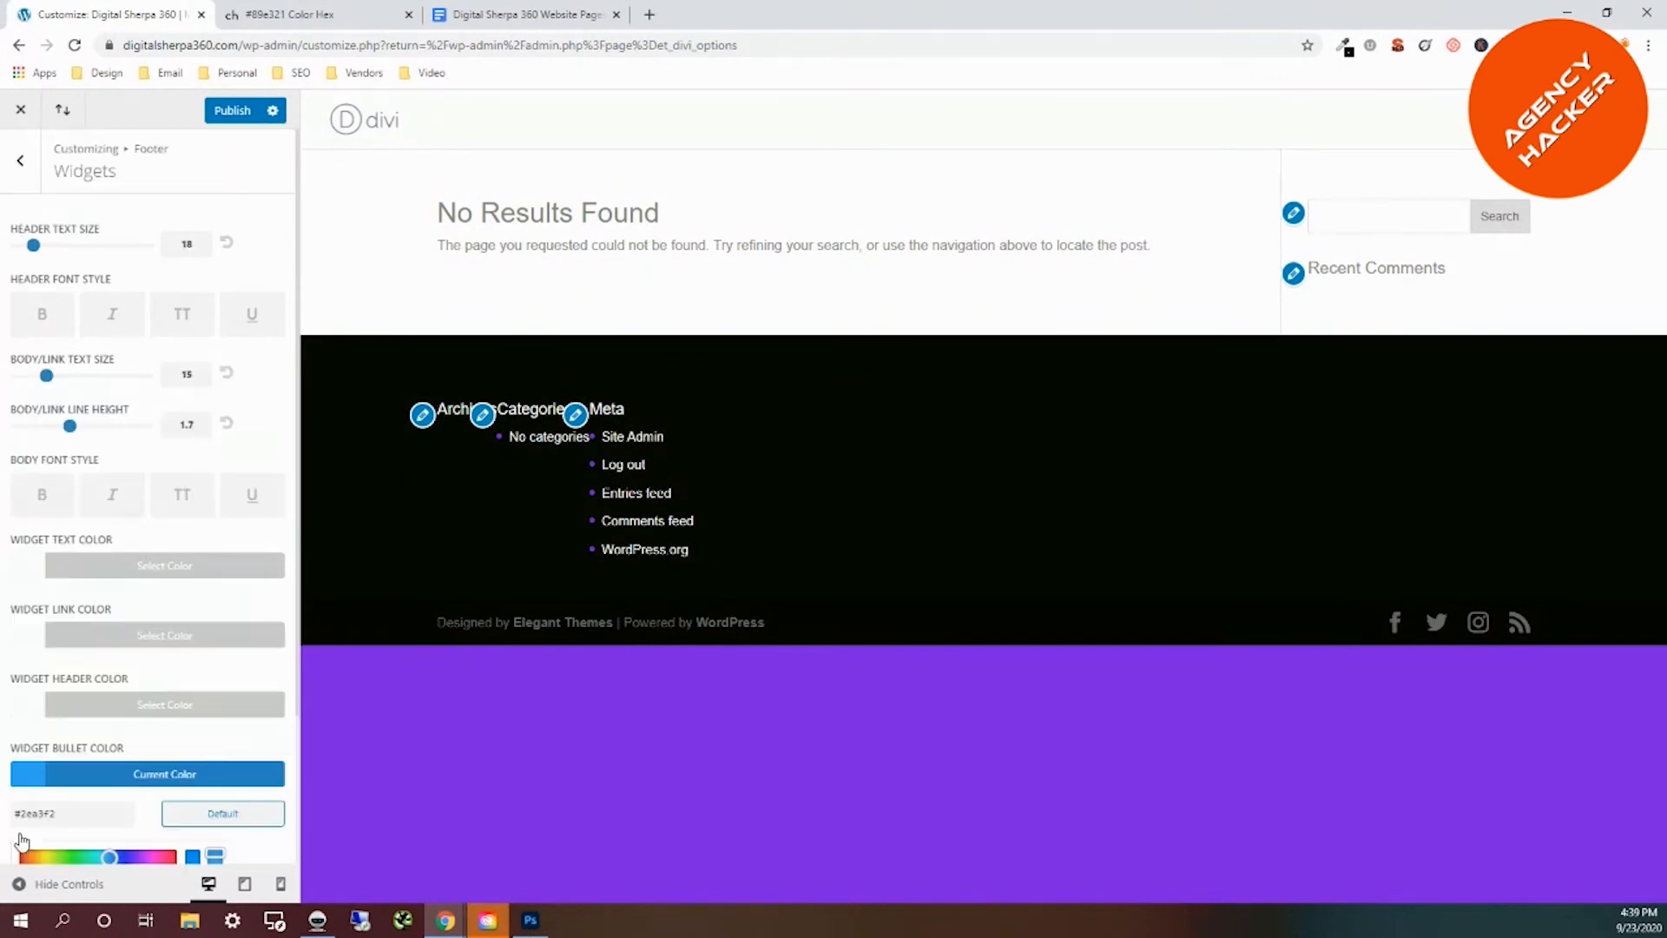
{"action": "left_click", "coordinate": [48, 832]}
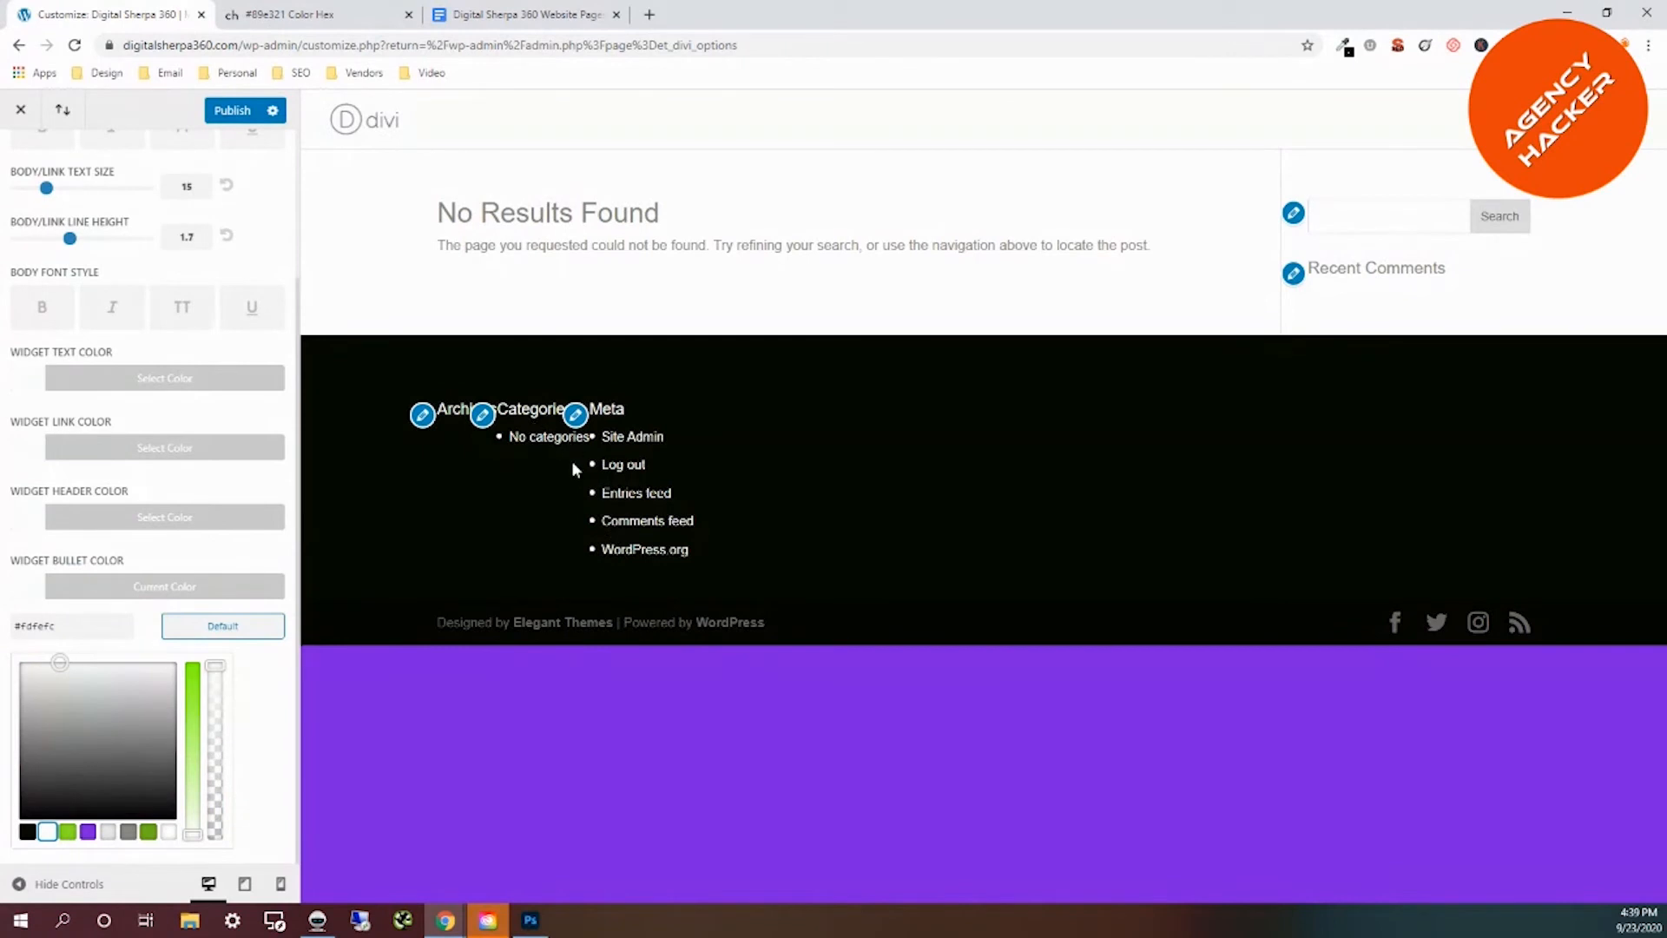
{"action": "left_click", "coordinate": [241, 109]}
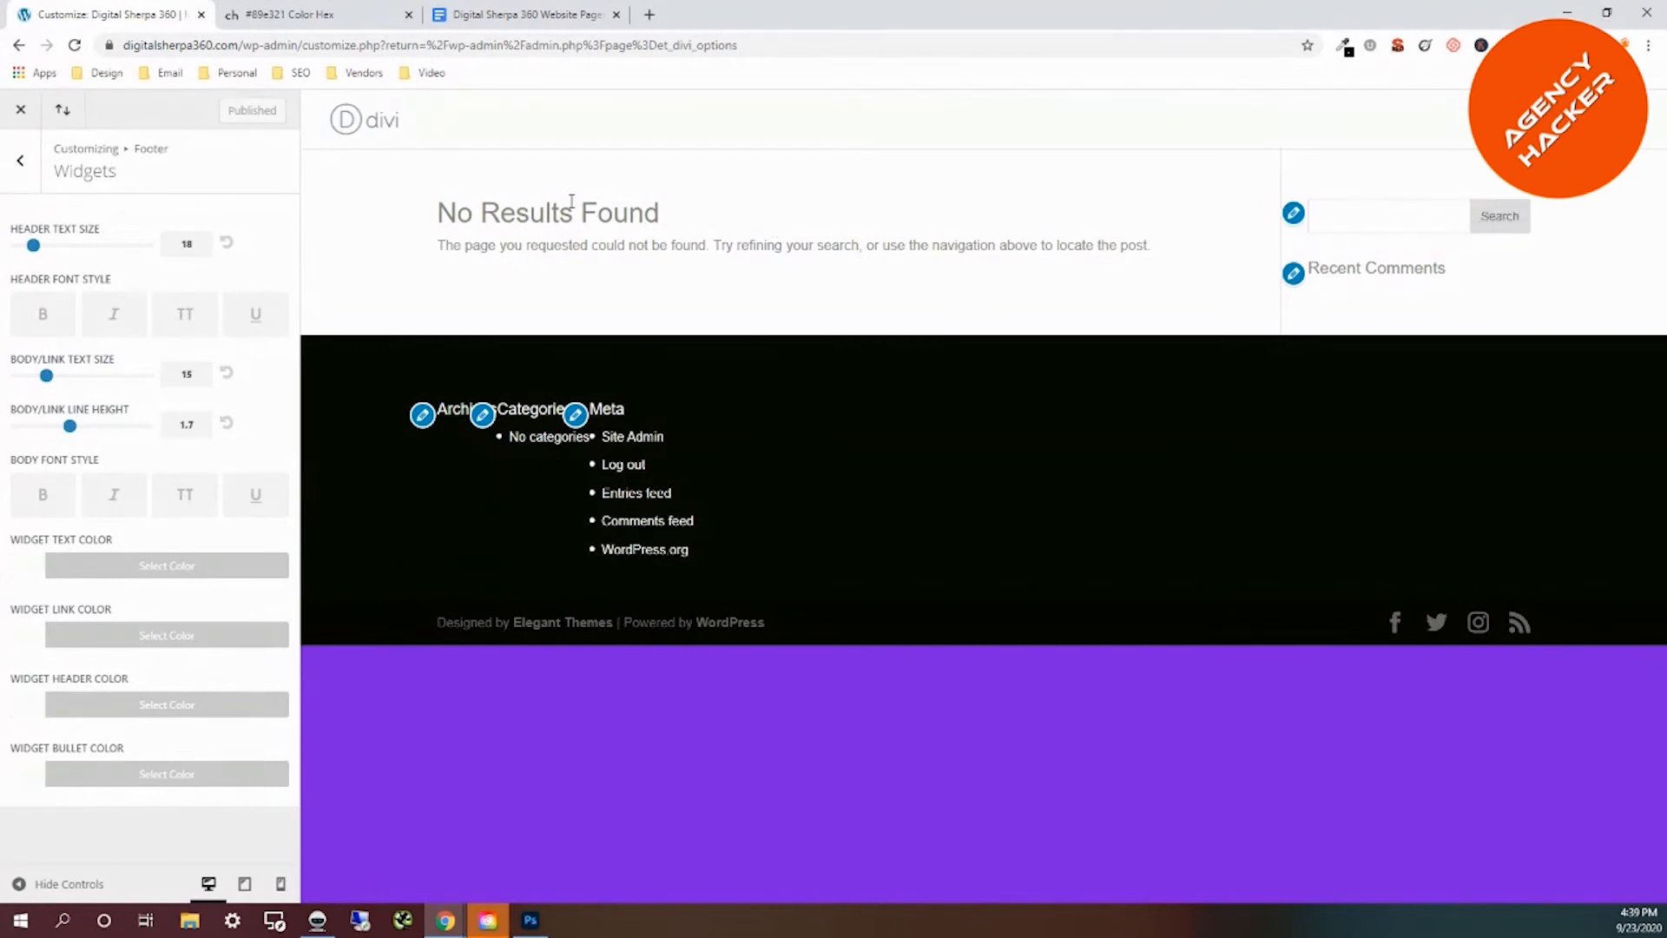
Set the footer menu's background color to the palette's near-black.
{"action": "left_click", "coordinate": [22, 169]}
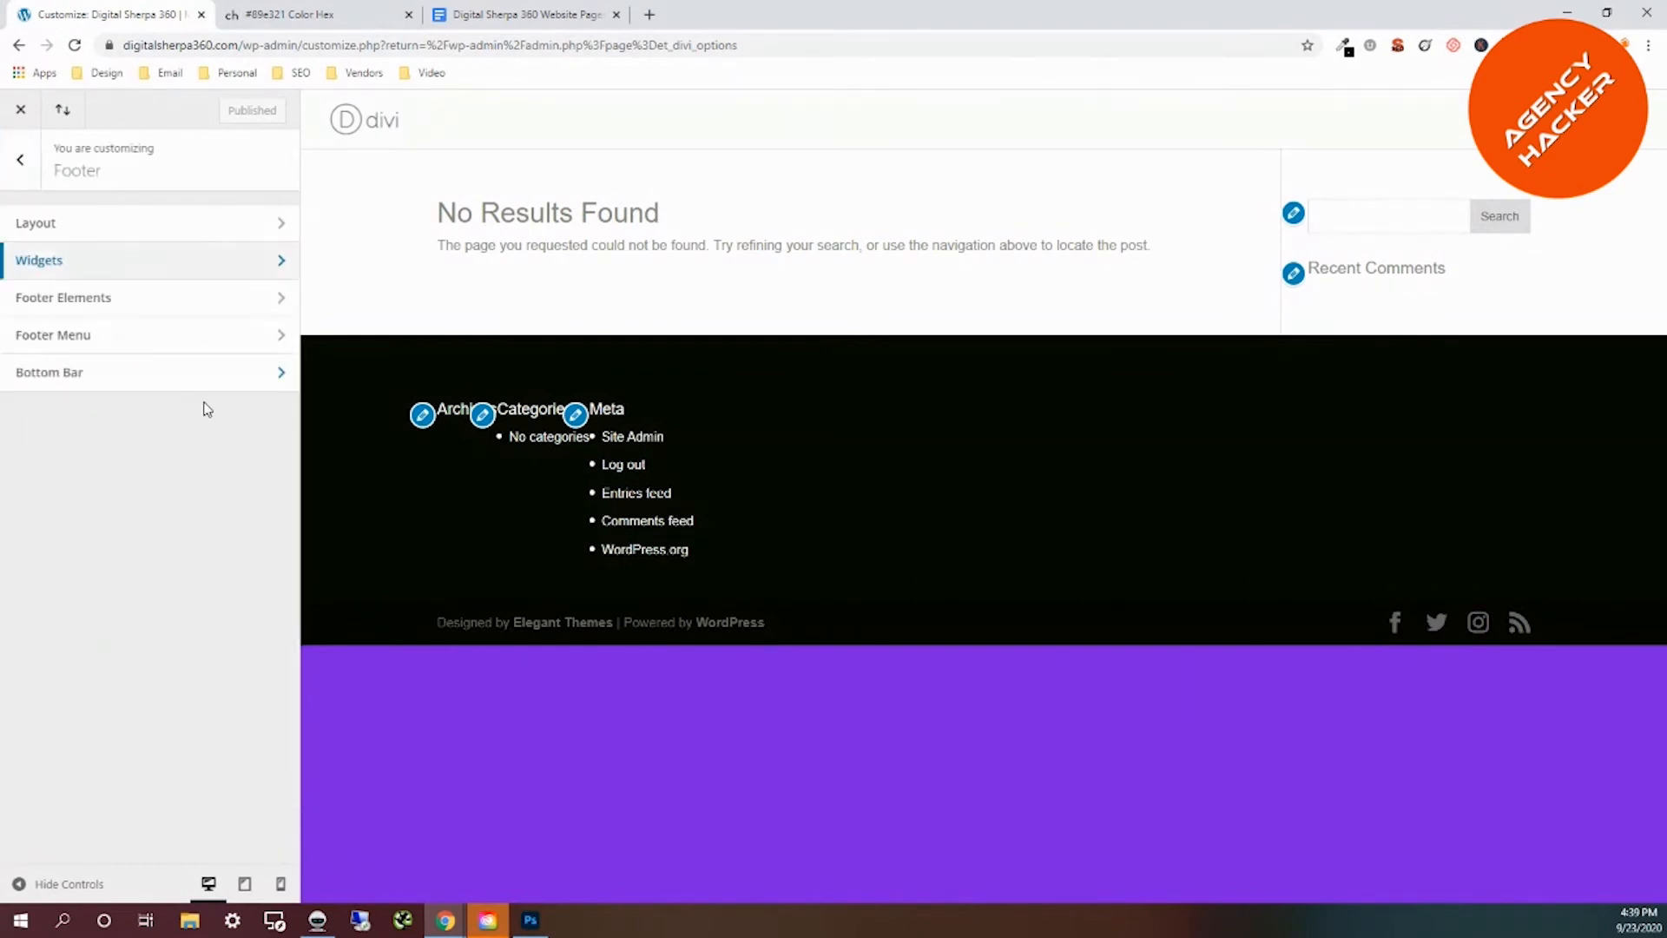
{"action": "left_click", "coordinate": [164, 311]}
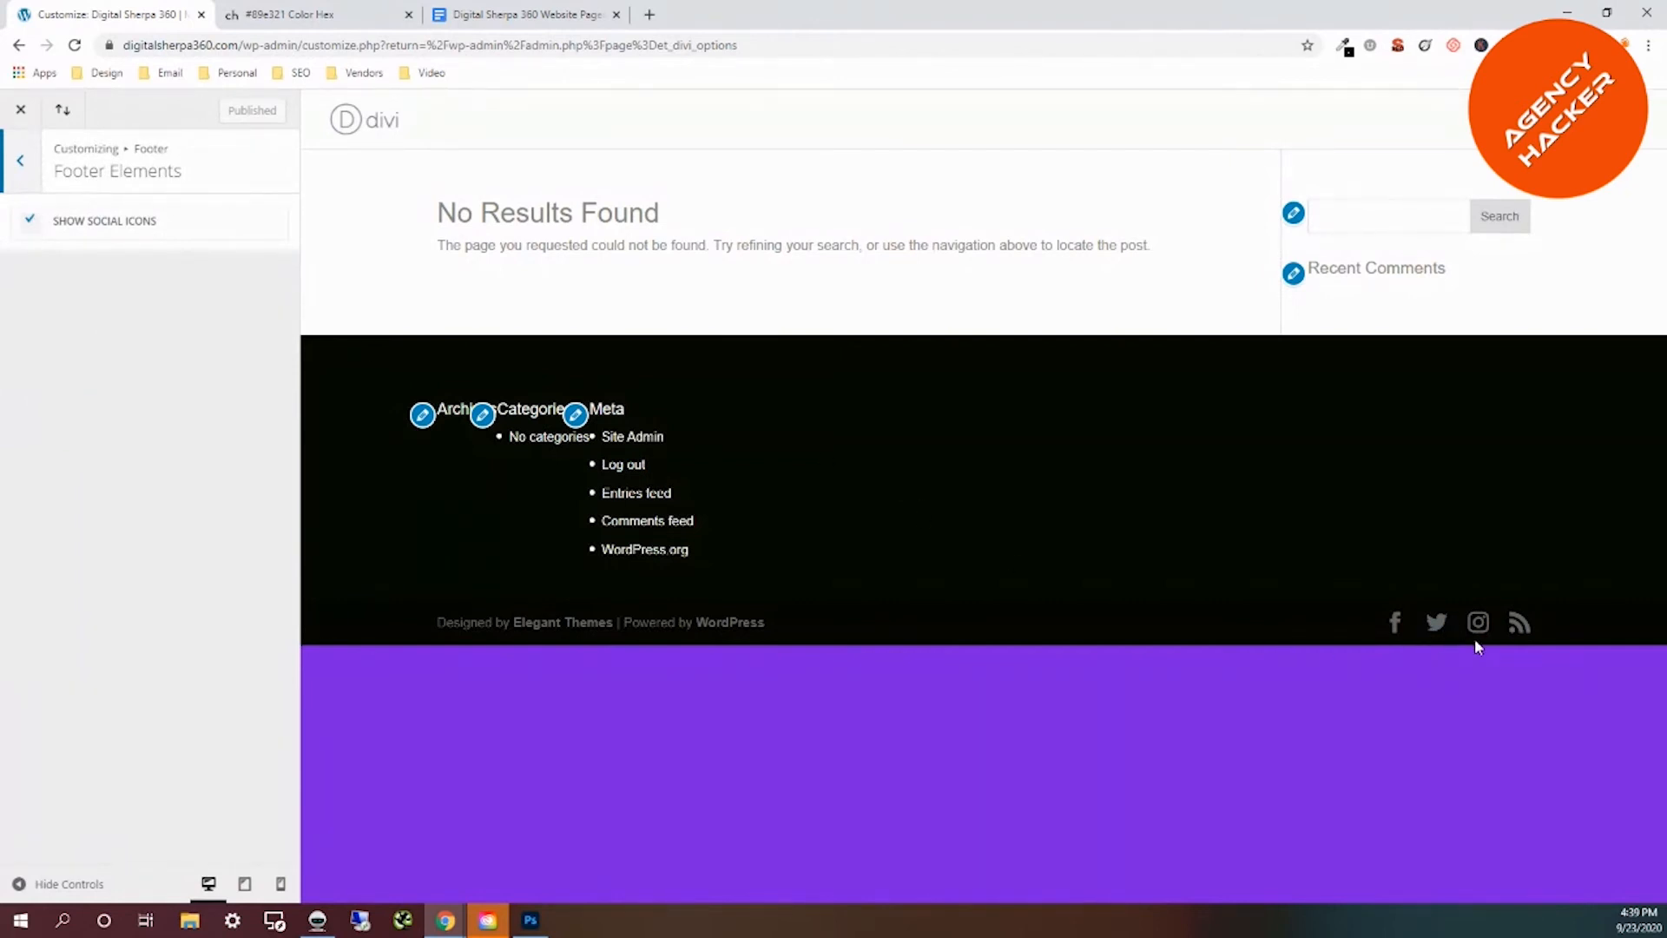
{"action": "left_click", "coordinate": [22, 163]}
{"action": "left_click", "coordinate": [156, 336]}
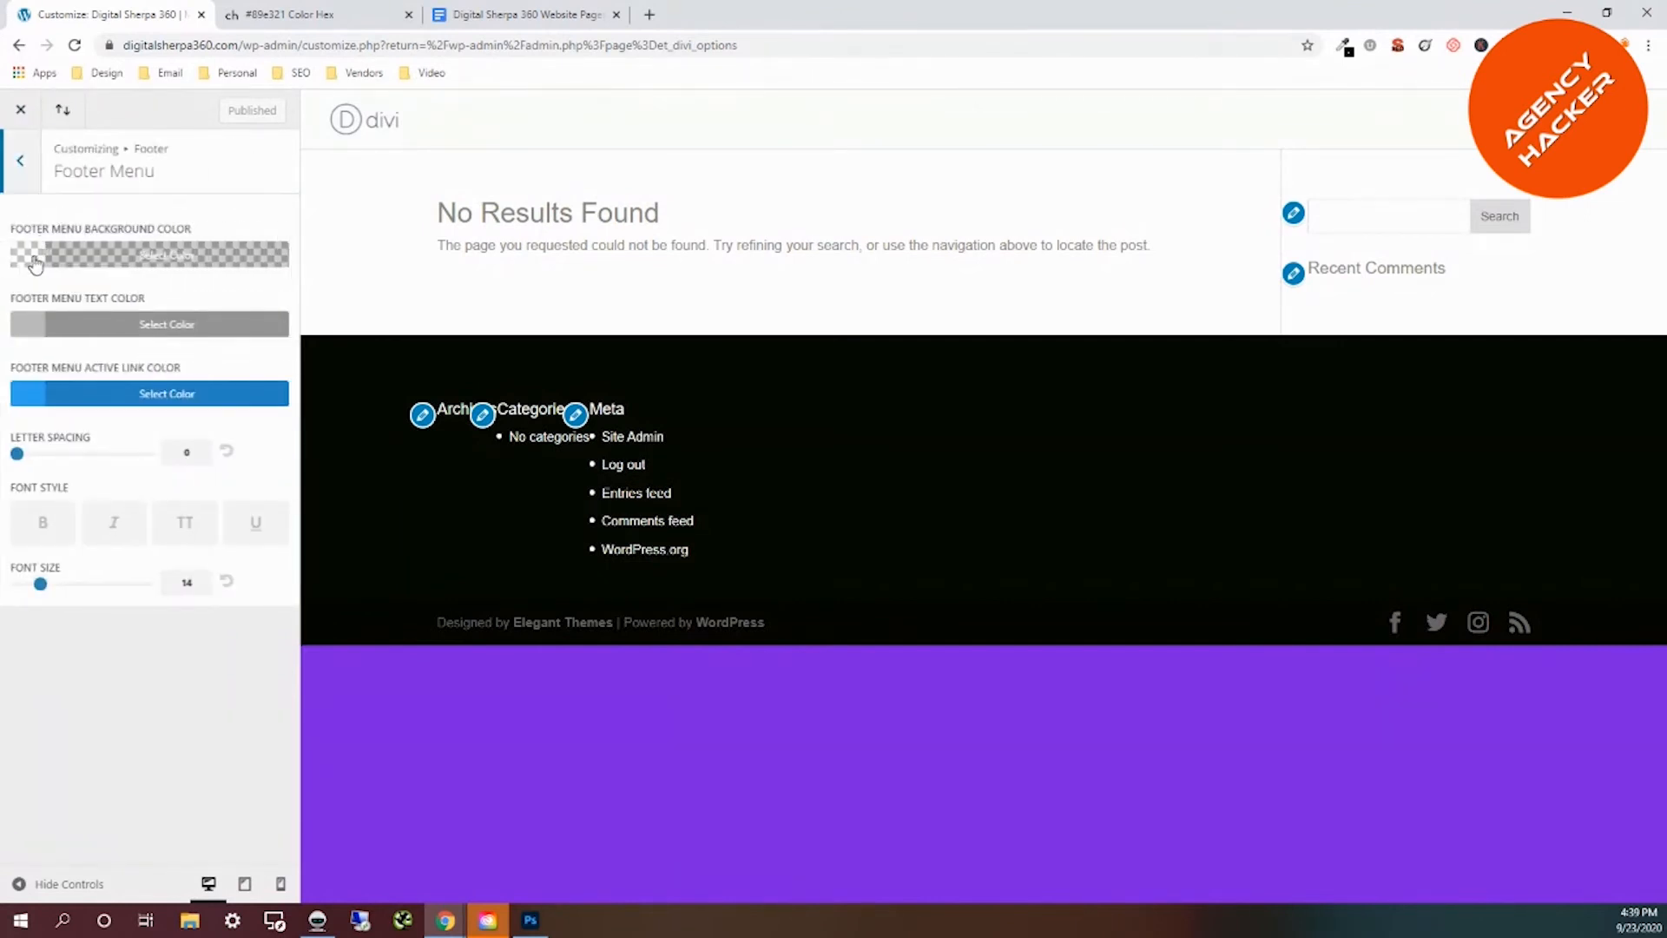
{"action": "left_click", "coordinate": [33, 259]}
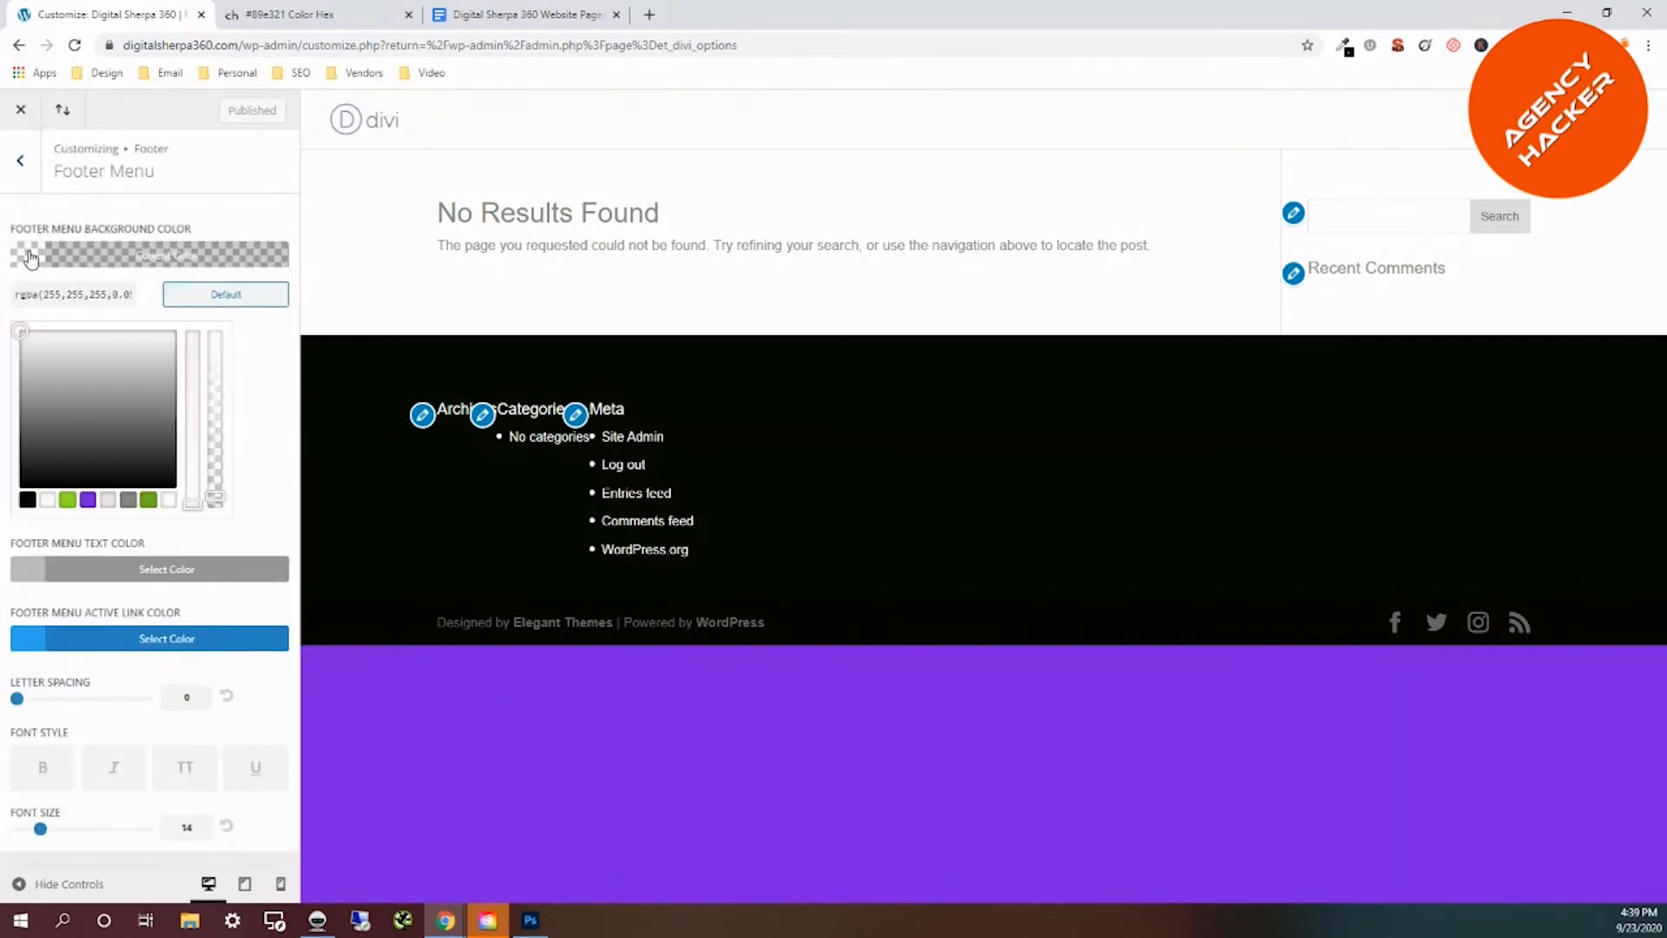
{"action": "left_click", "coordinate": [28, 500]}
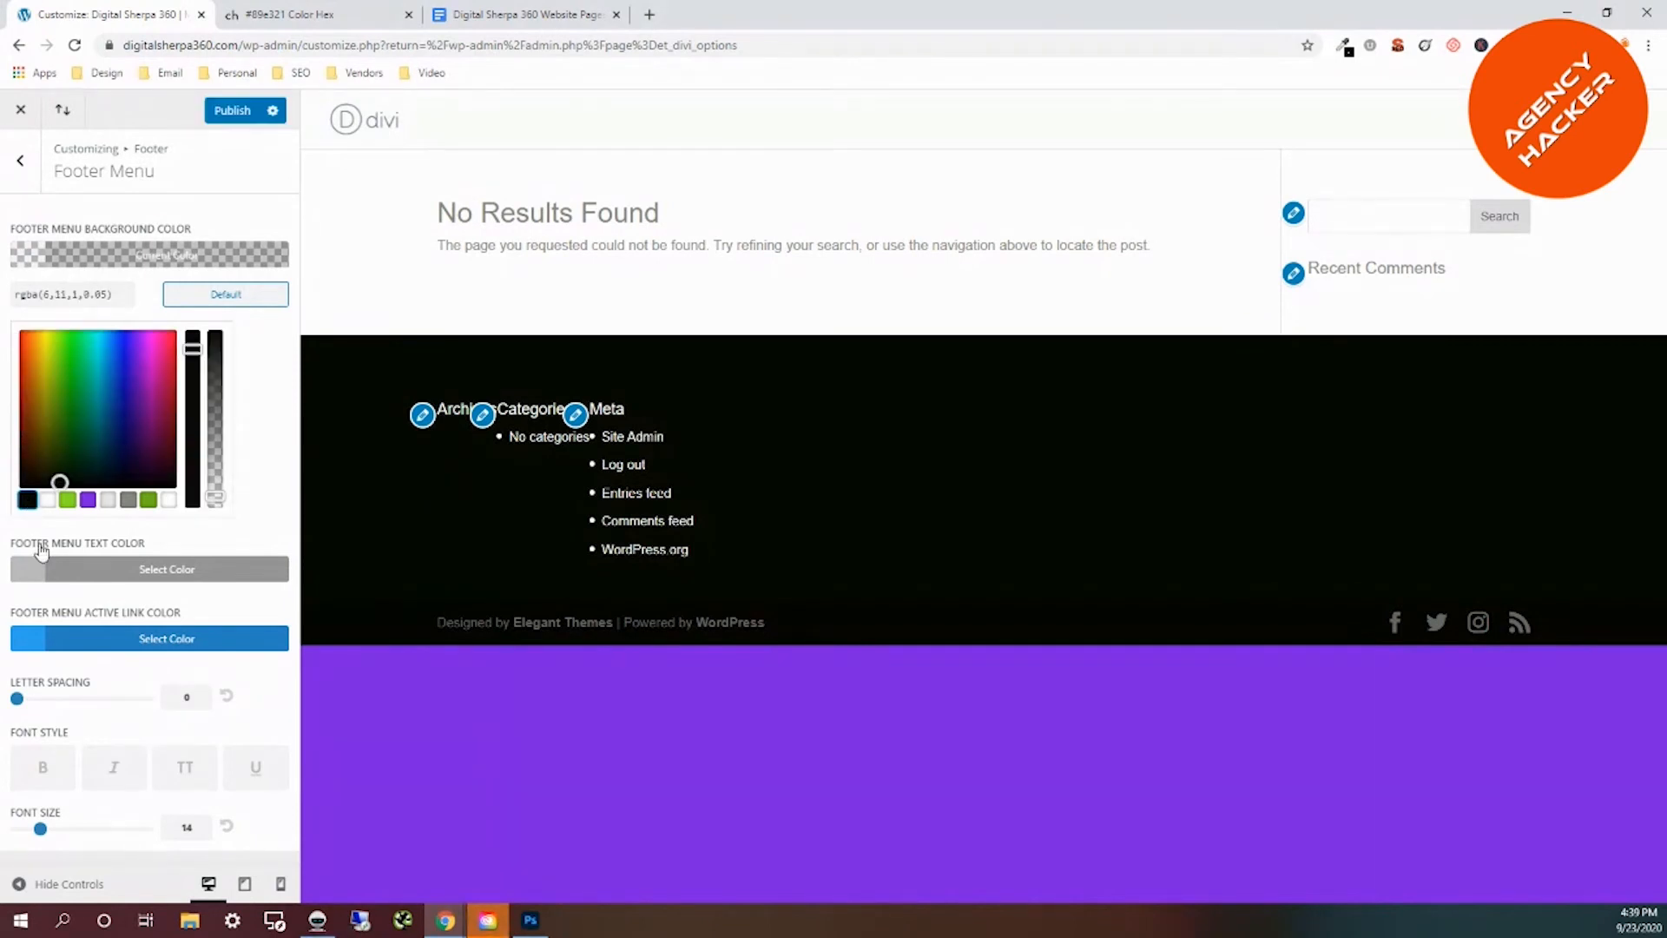
Set the footer menu's text color to the off-white #fdfefc and its font size to 15.
{"action": "left_click", "coordinate": [28, 570]}
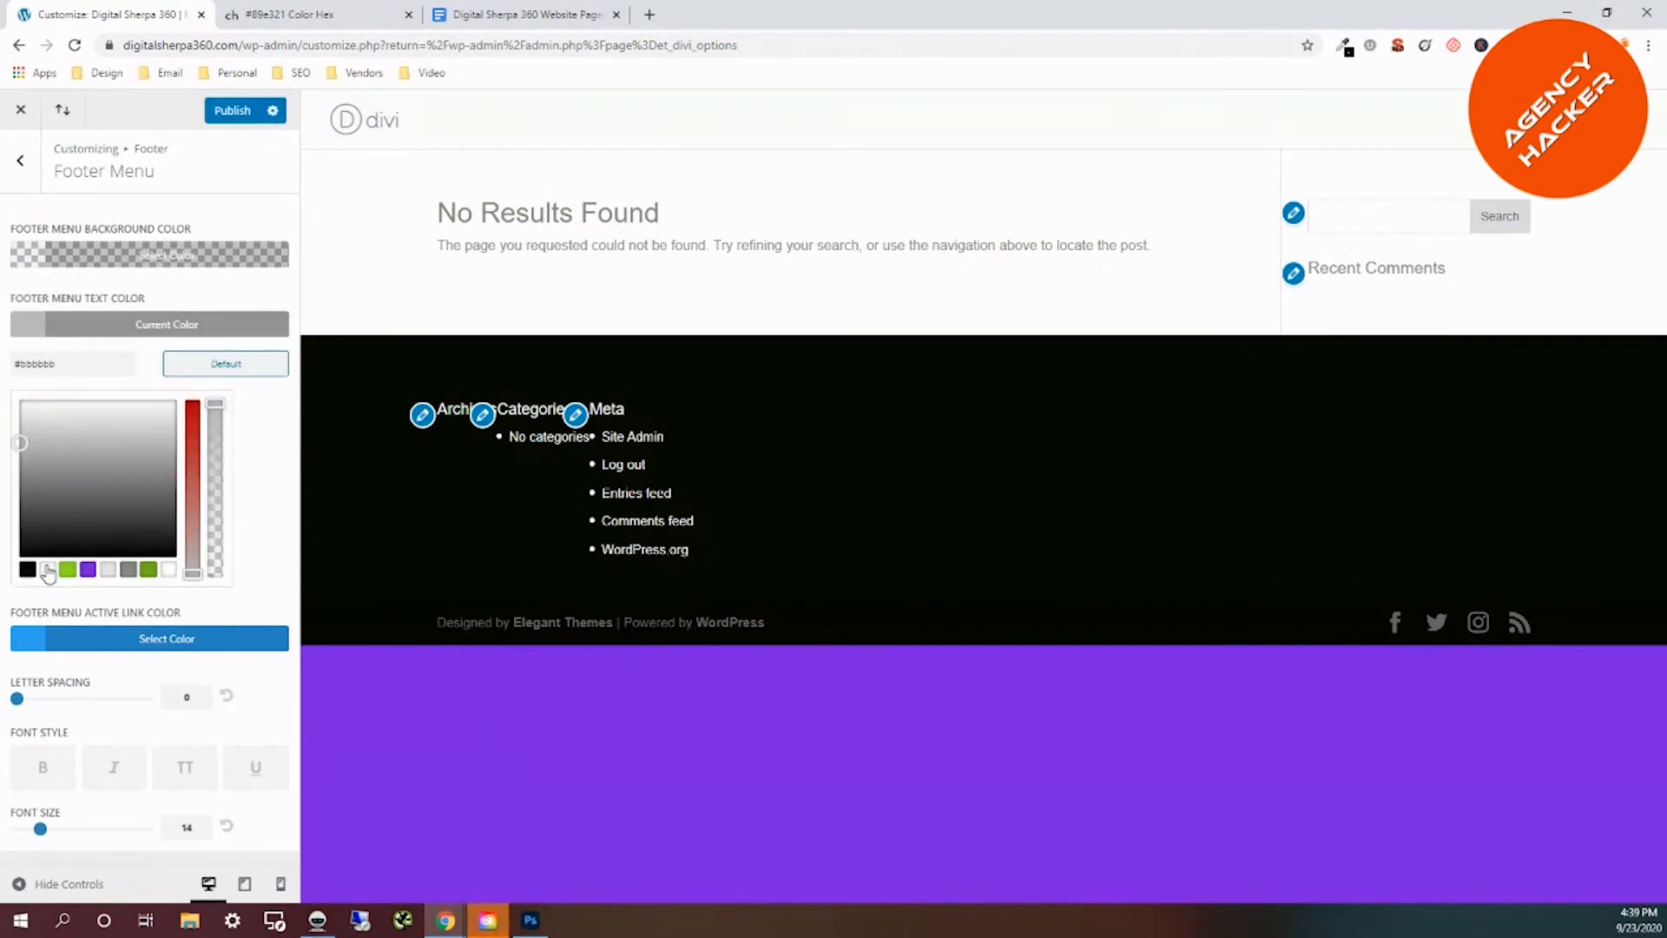
{"action": "left_click", "coordinate": [47, 570]}
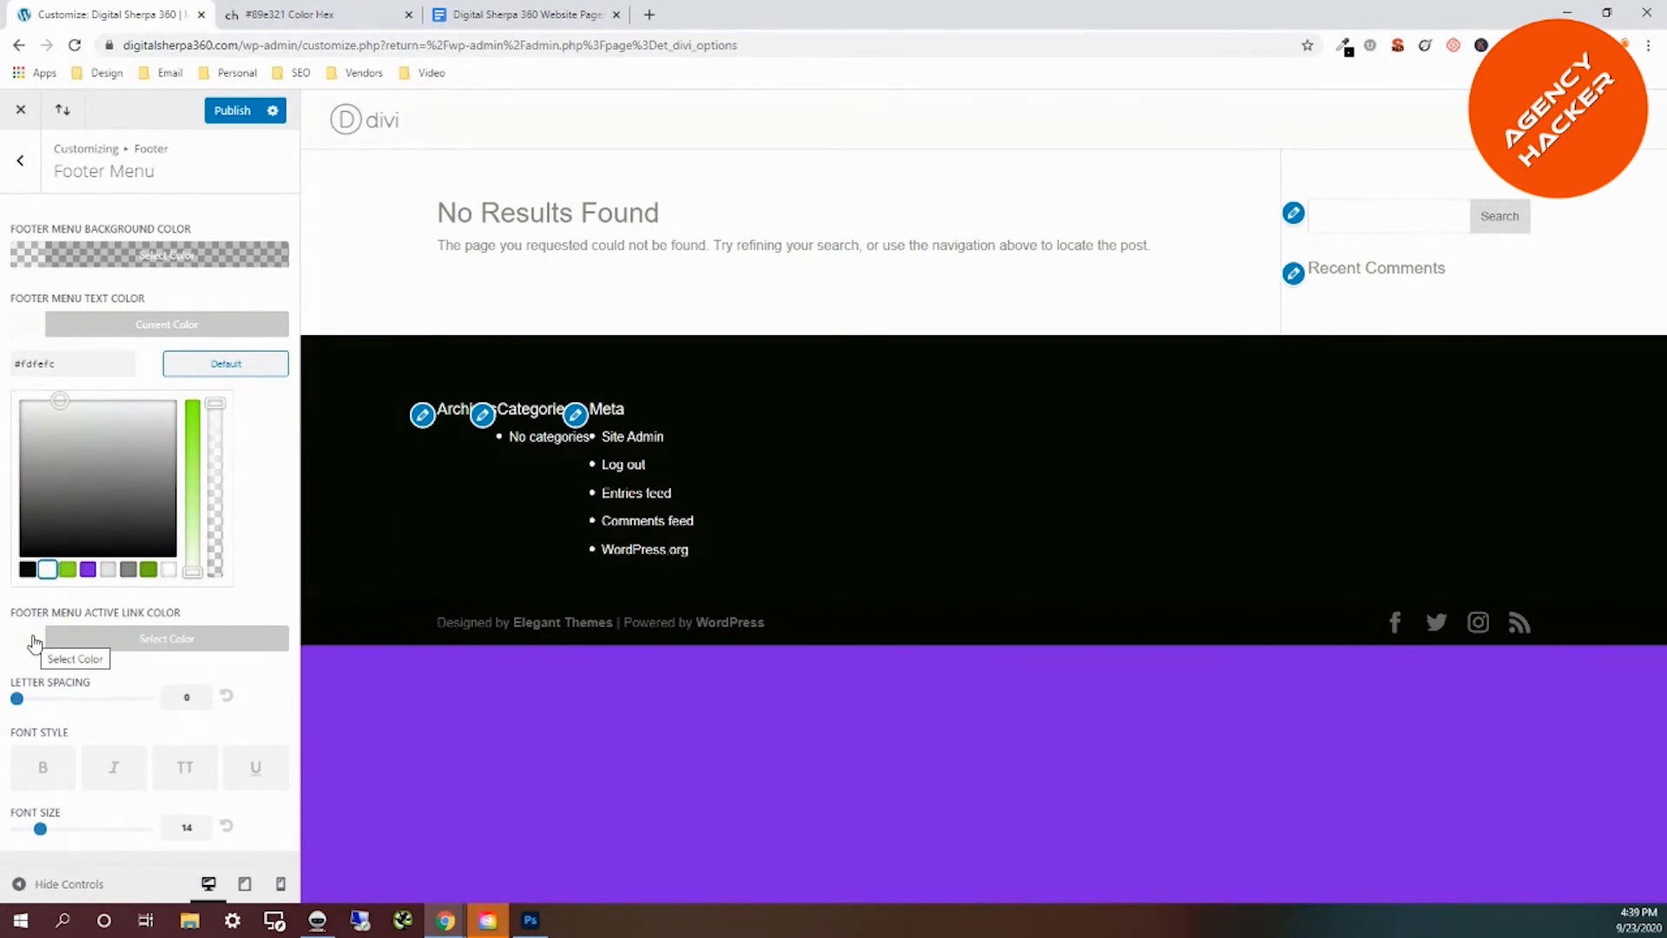
{"action": "left_click_drag", "start_coordinate": [48, 832], "coordinate": [54, 832]}
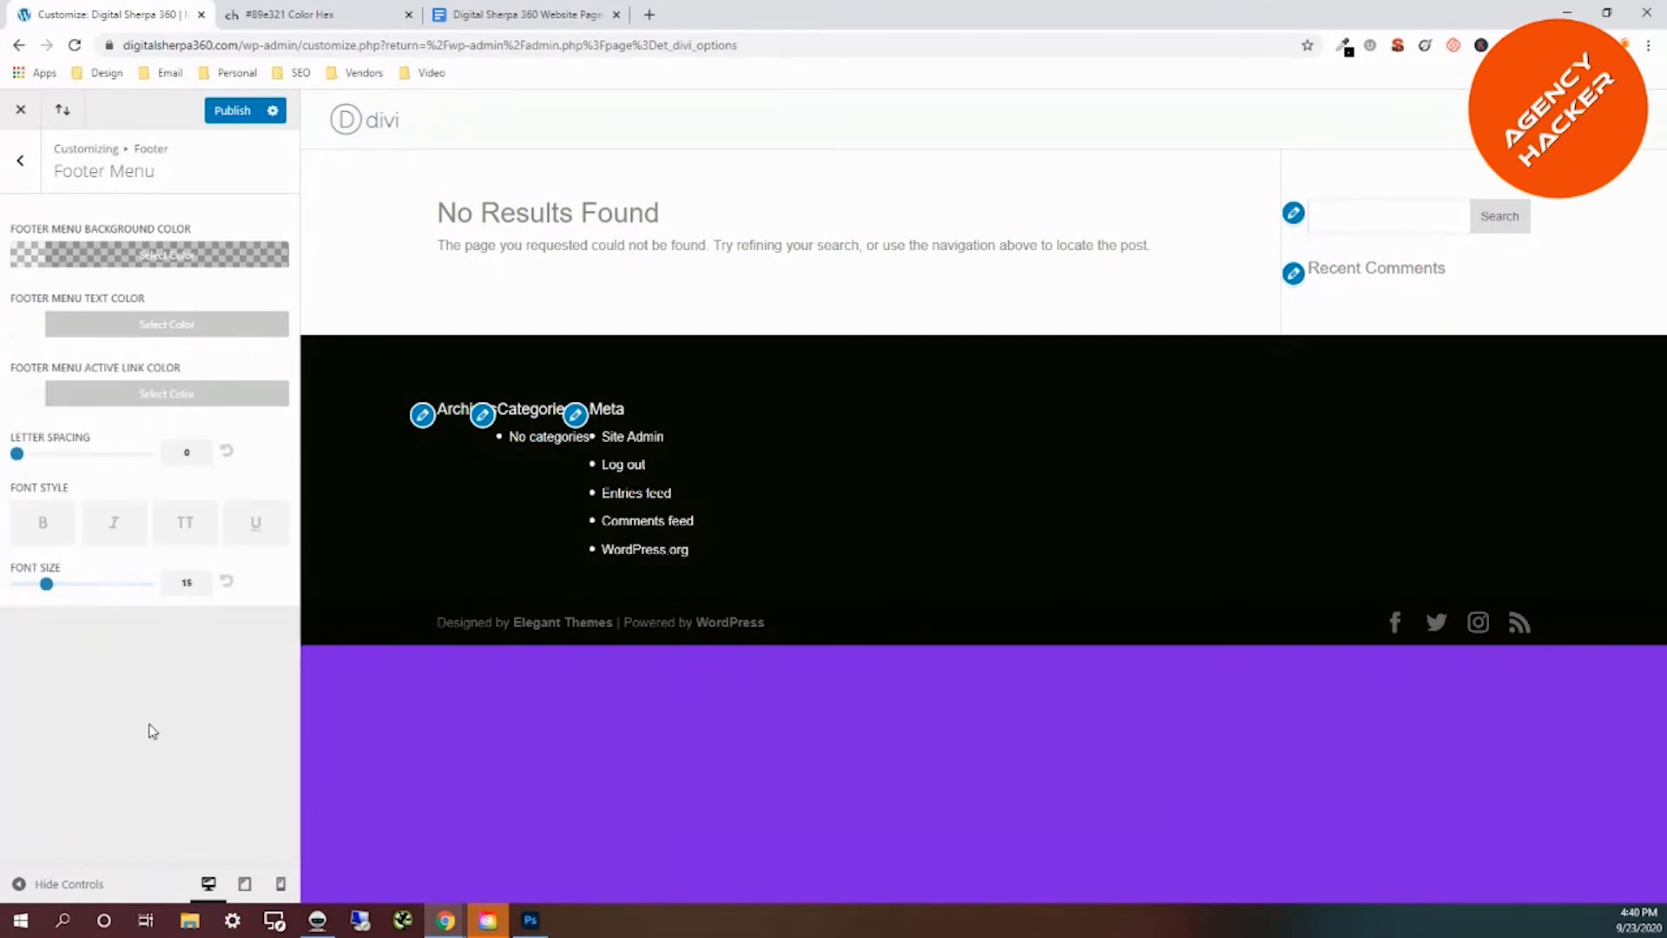
{"action": "left_click", "coordinate": [189, 583]}
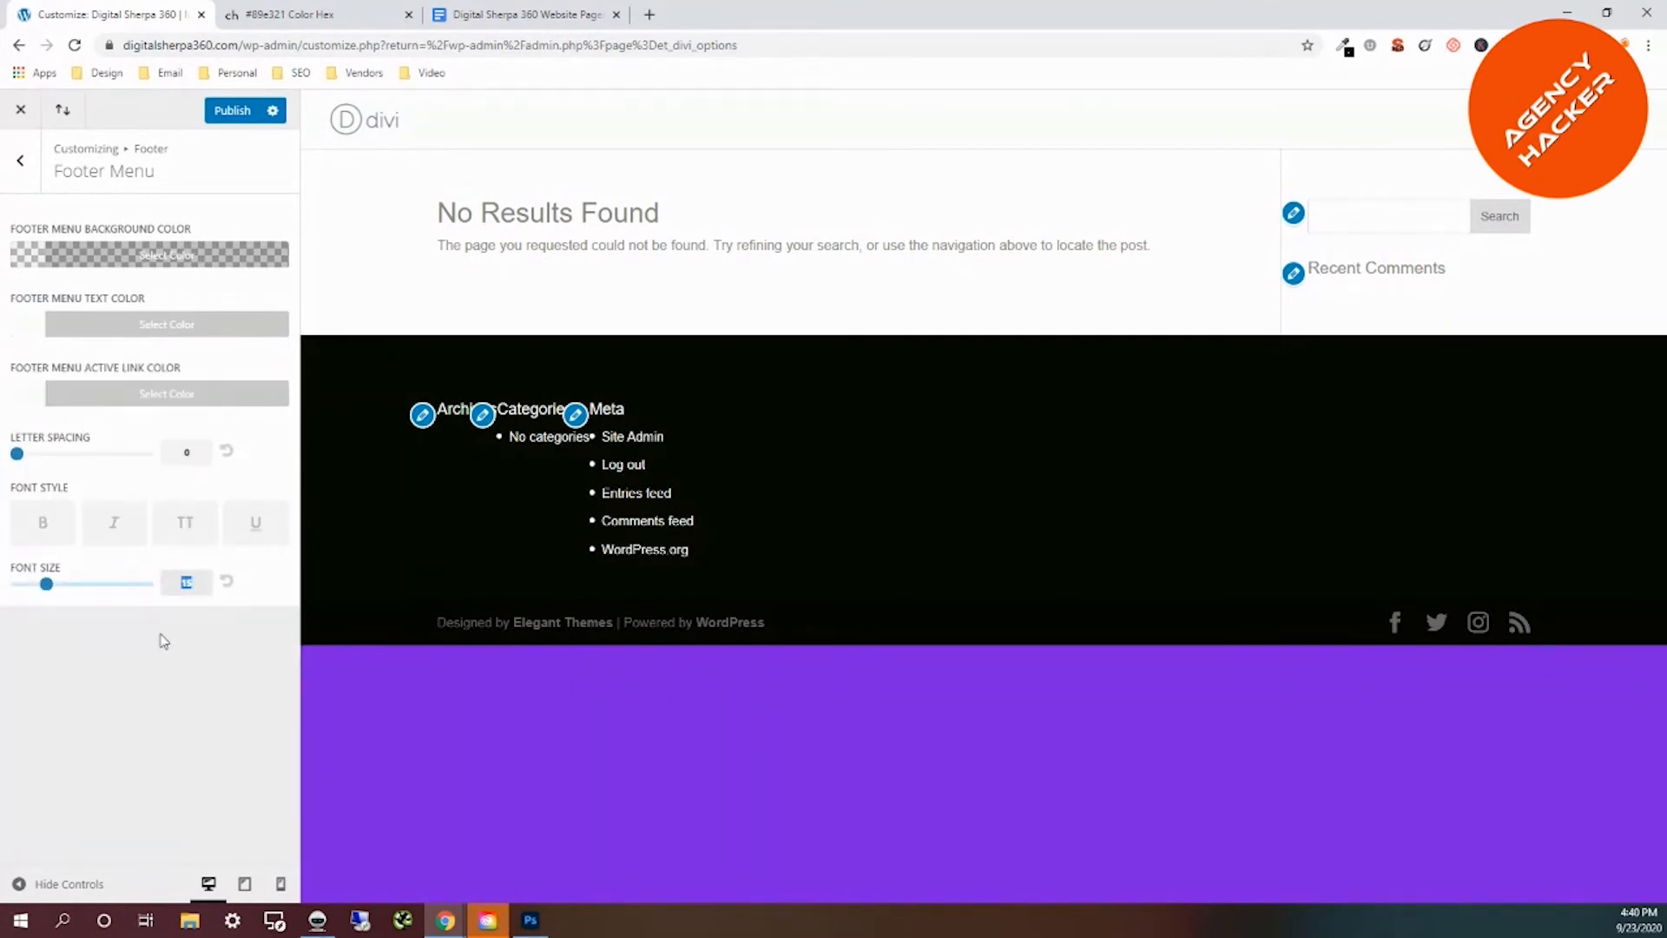
Make the footer menu's near-black background fully opaque and publish the footer menu changes.
{"action": "left_click", "coordinate": [26, 256]}
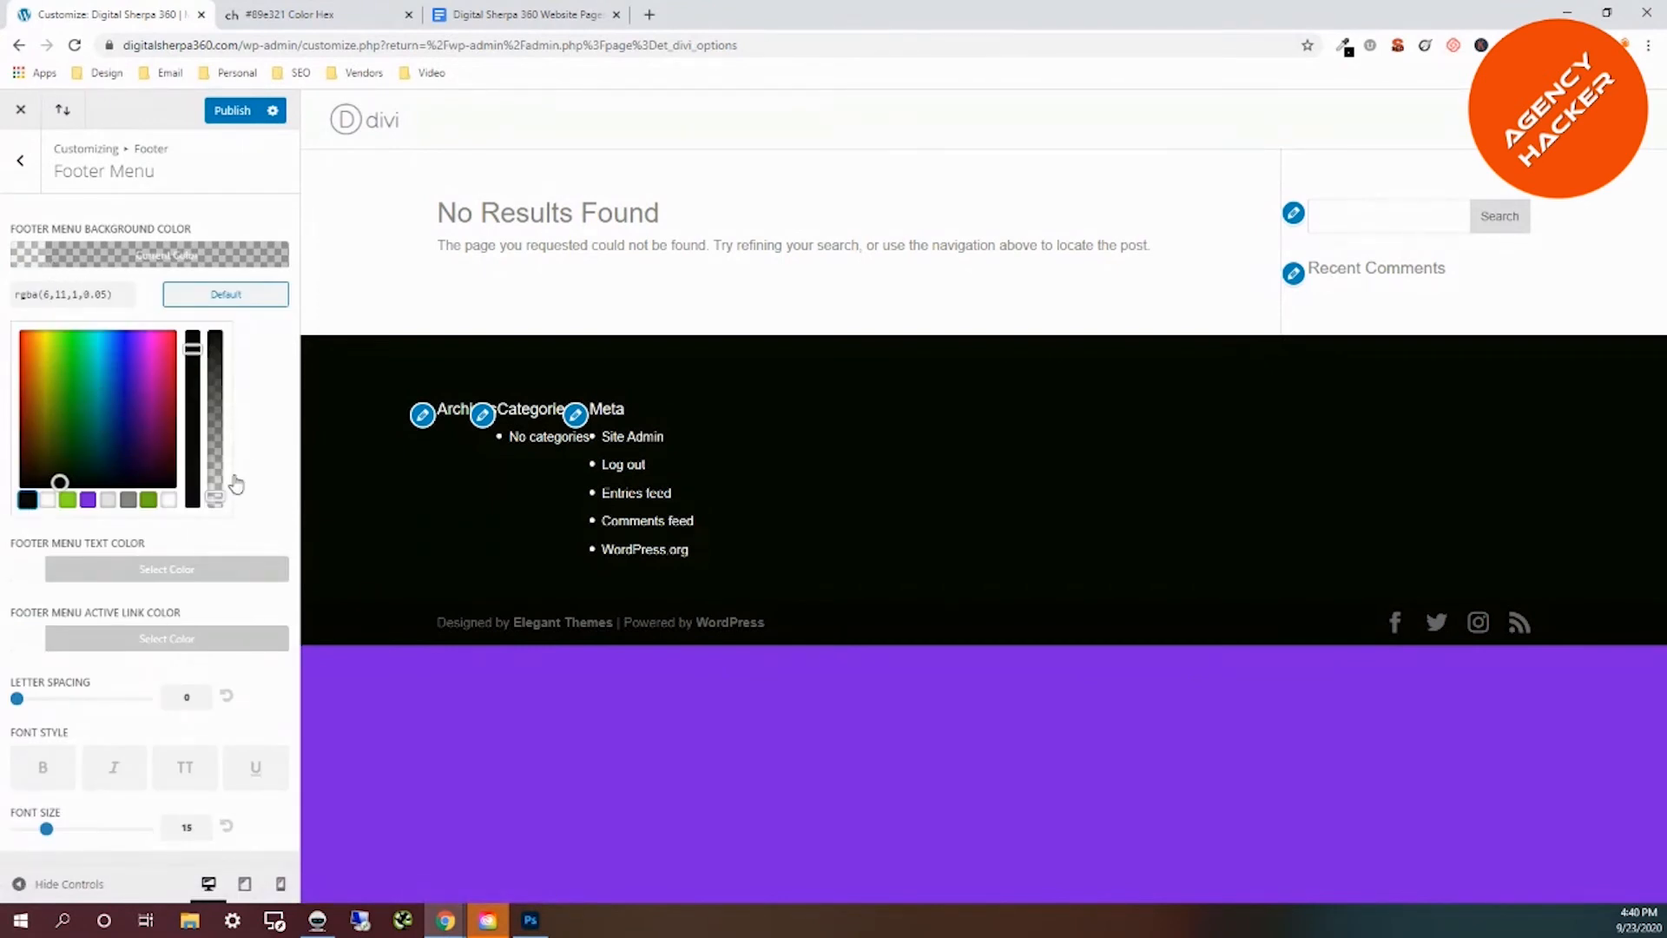
{"action": "left_click_drag", "start_coordinate": [214, 499], "coordinate": [214, 333]}
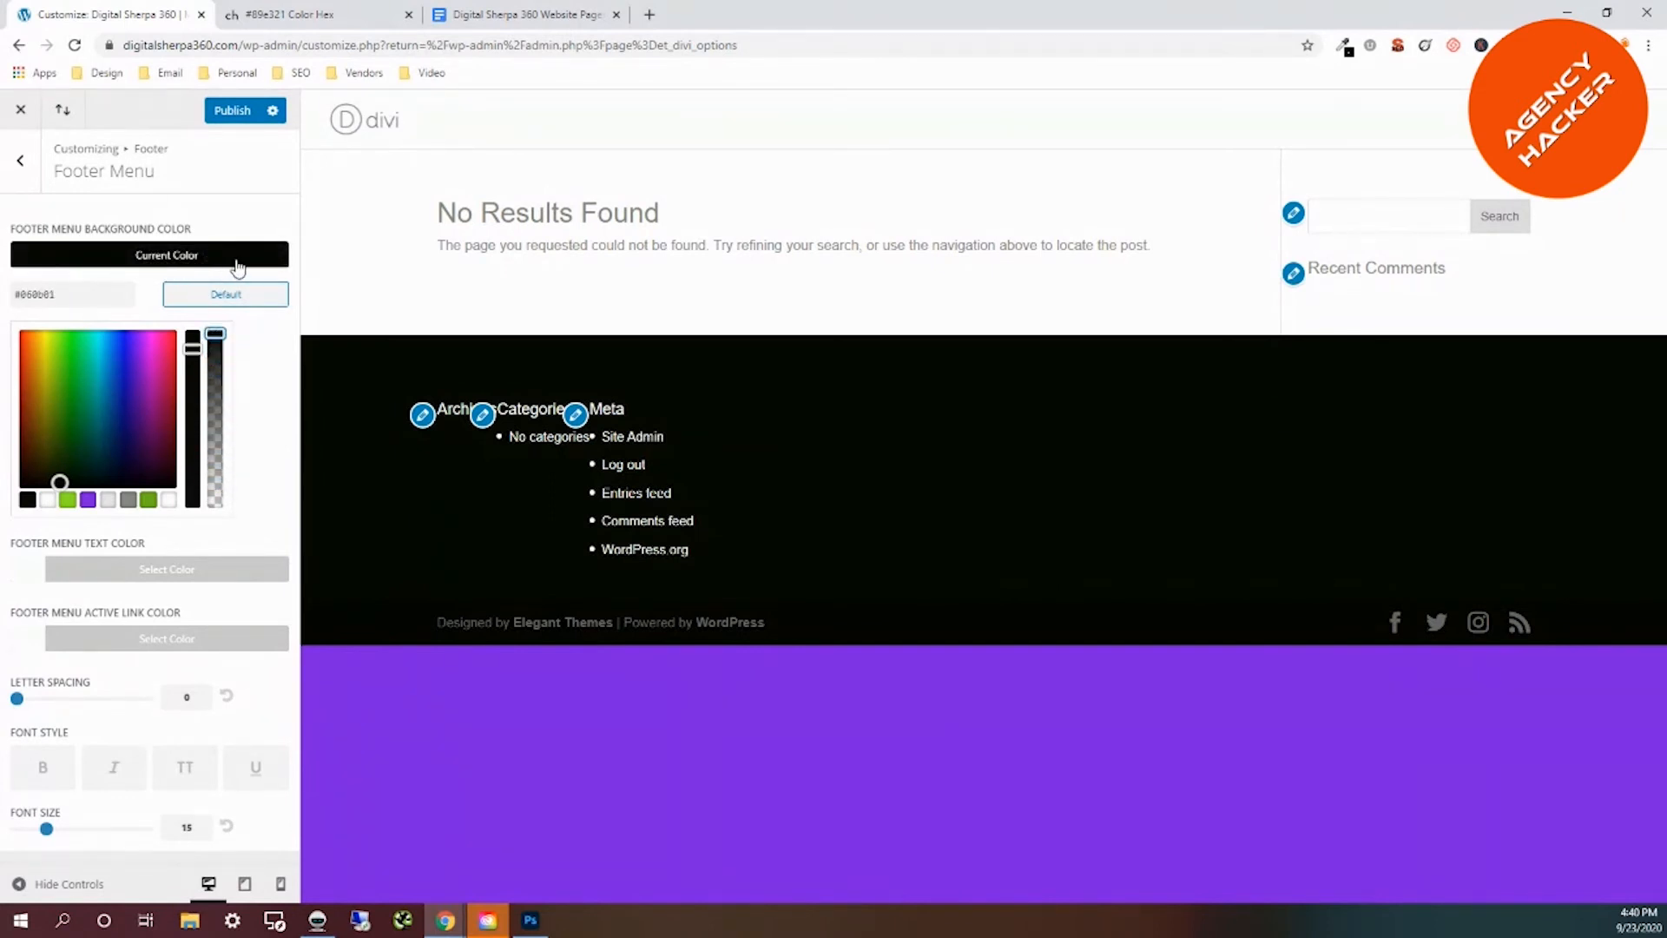
{"action": "left_click", "coordinate": [232, 110]}
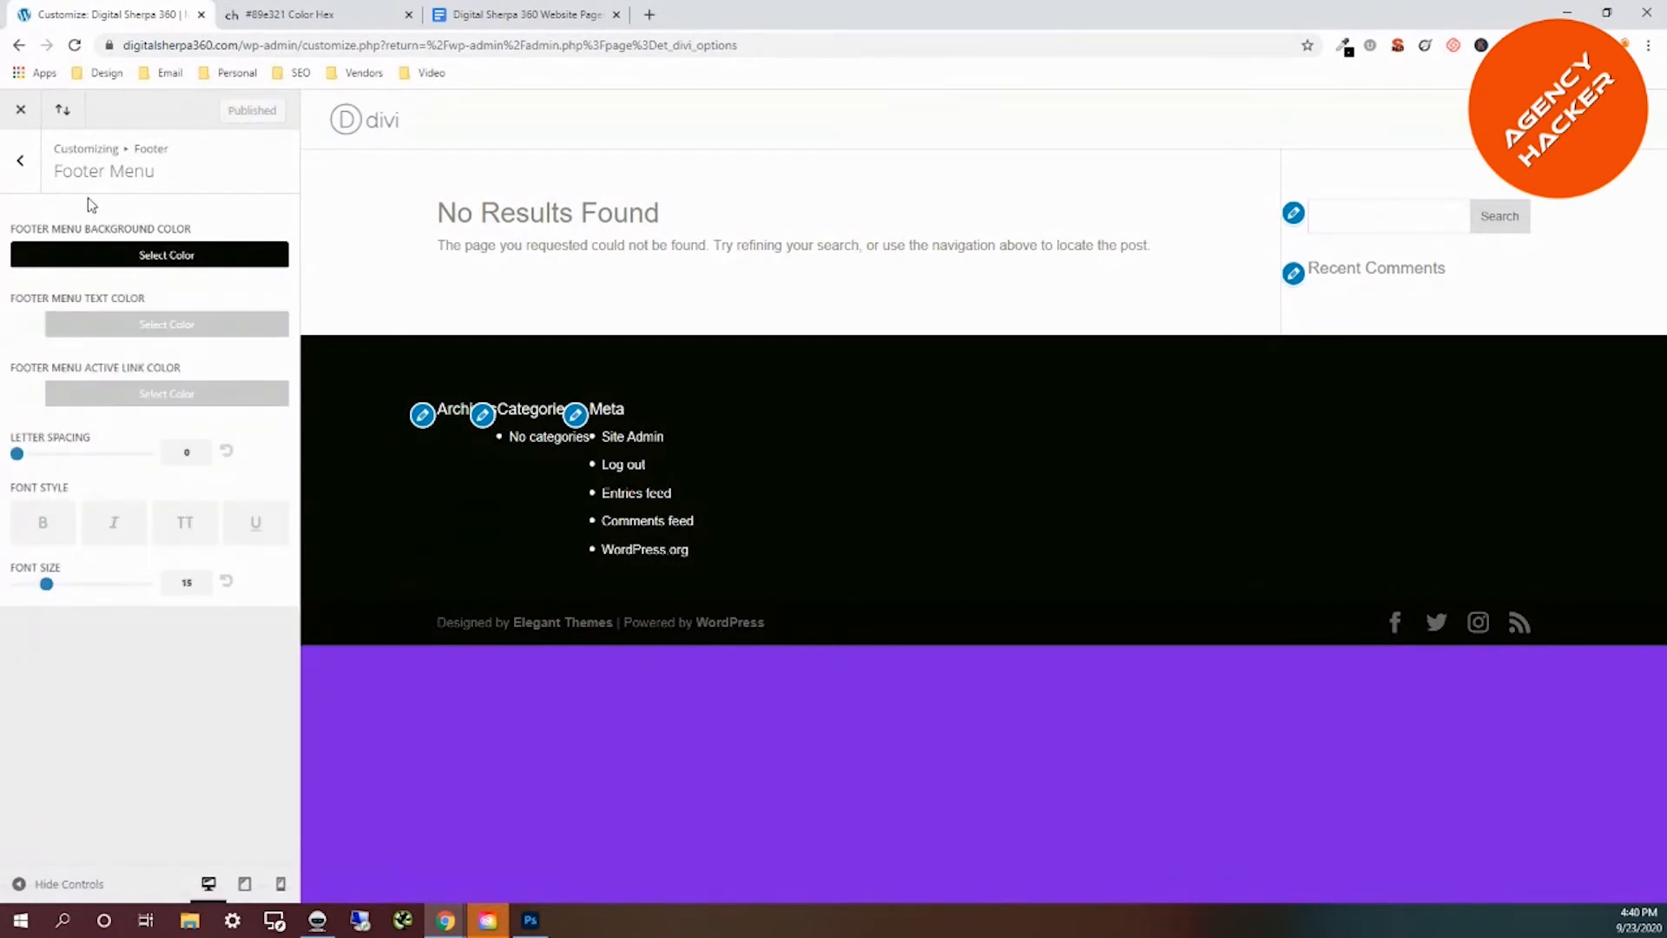
Set the footer bottom bar's background color to the palette's near-black #060b01 at full opacity.
{"action": "left_click", "coordinate": [22, 164]}
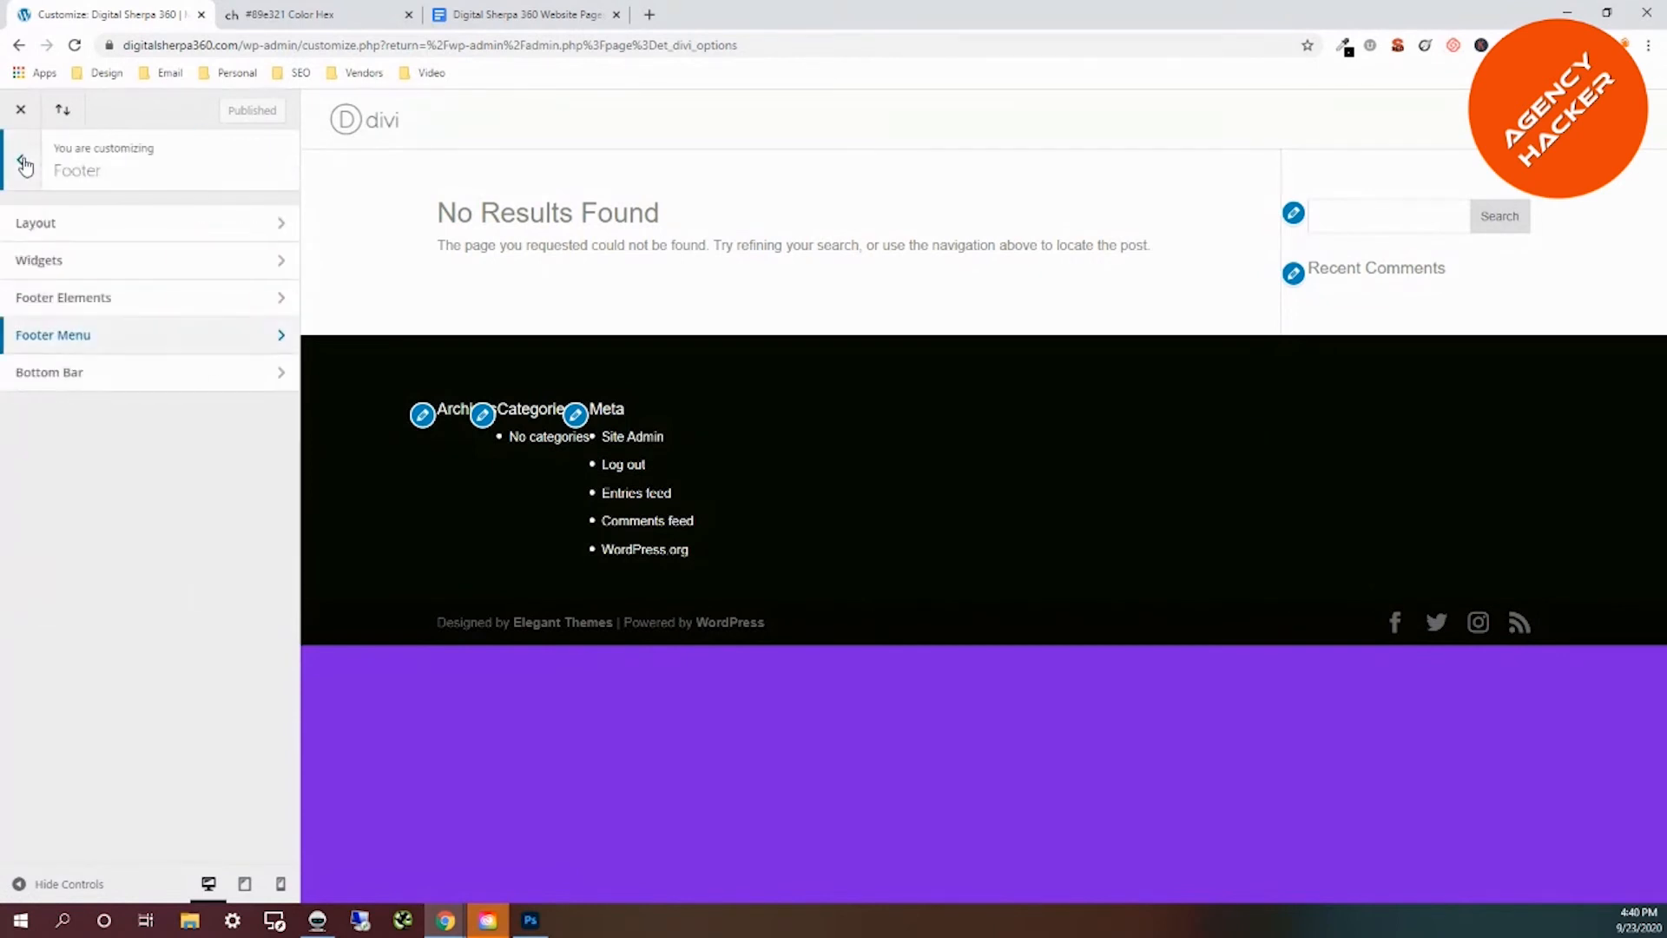
{"action": "left_click", "coordinate": [120, 382]}
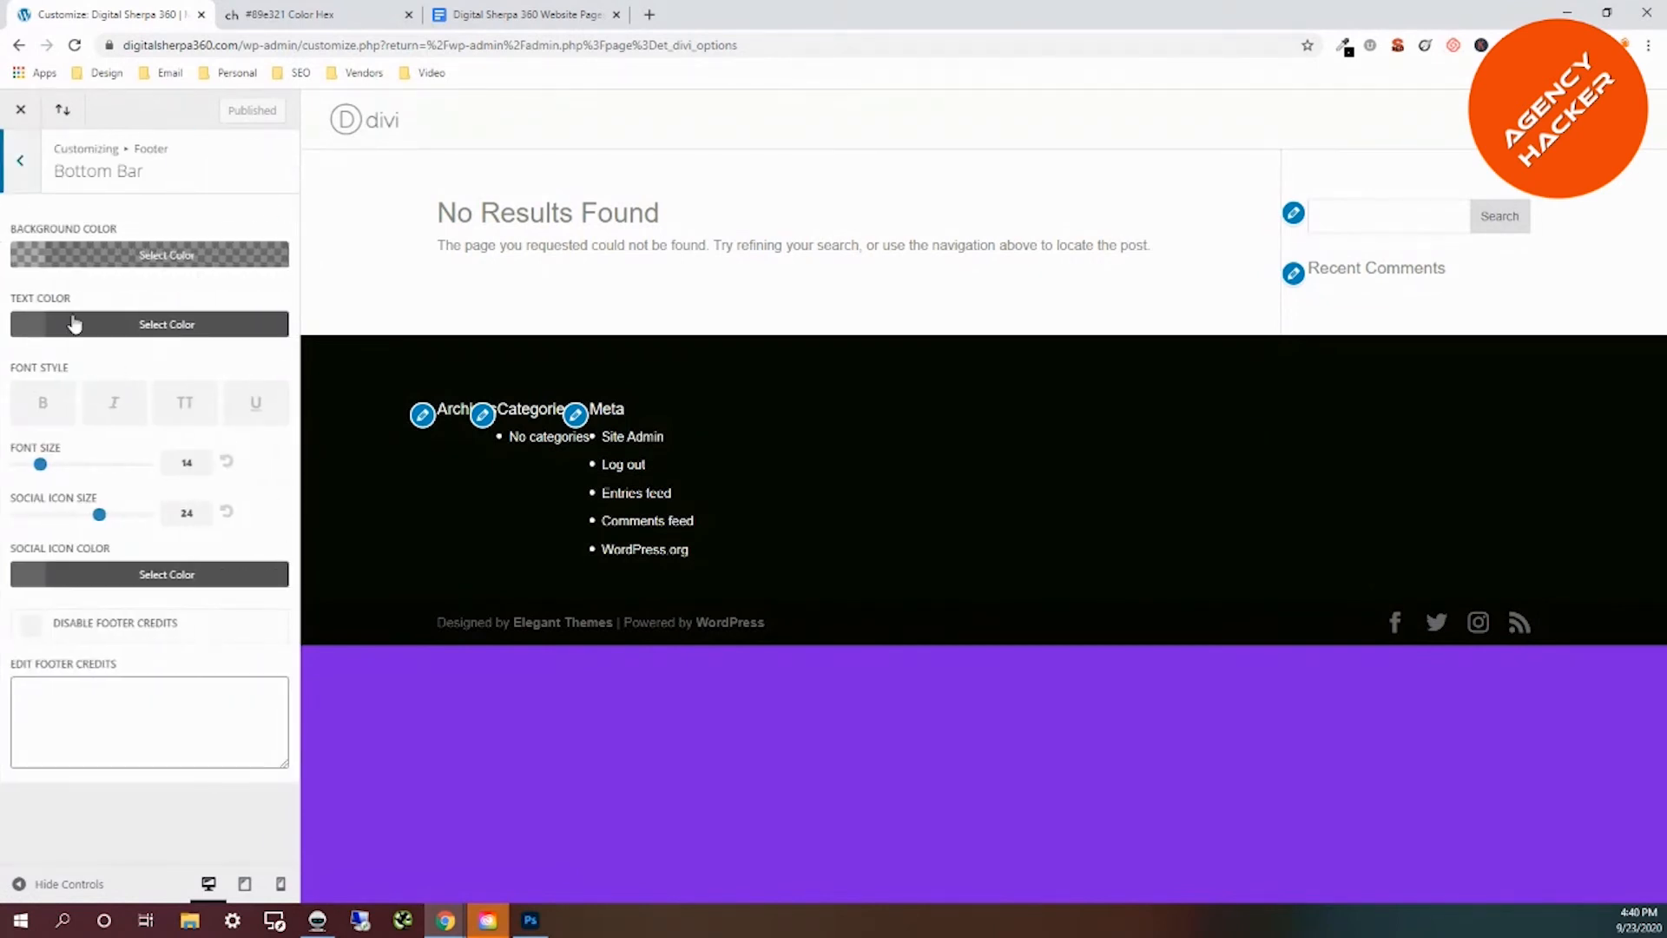
{"action": "left_click", "coordinate": [22, 259]}
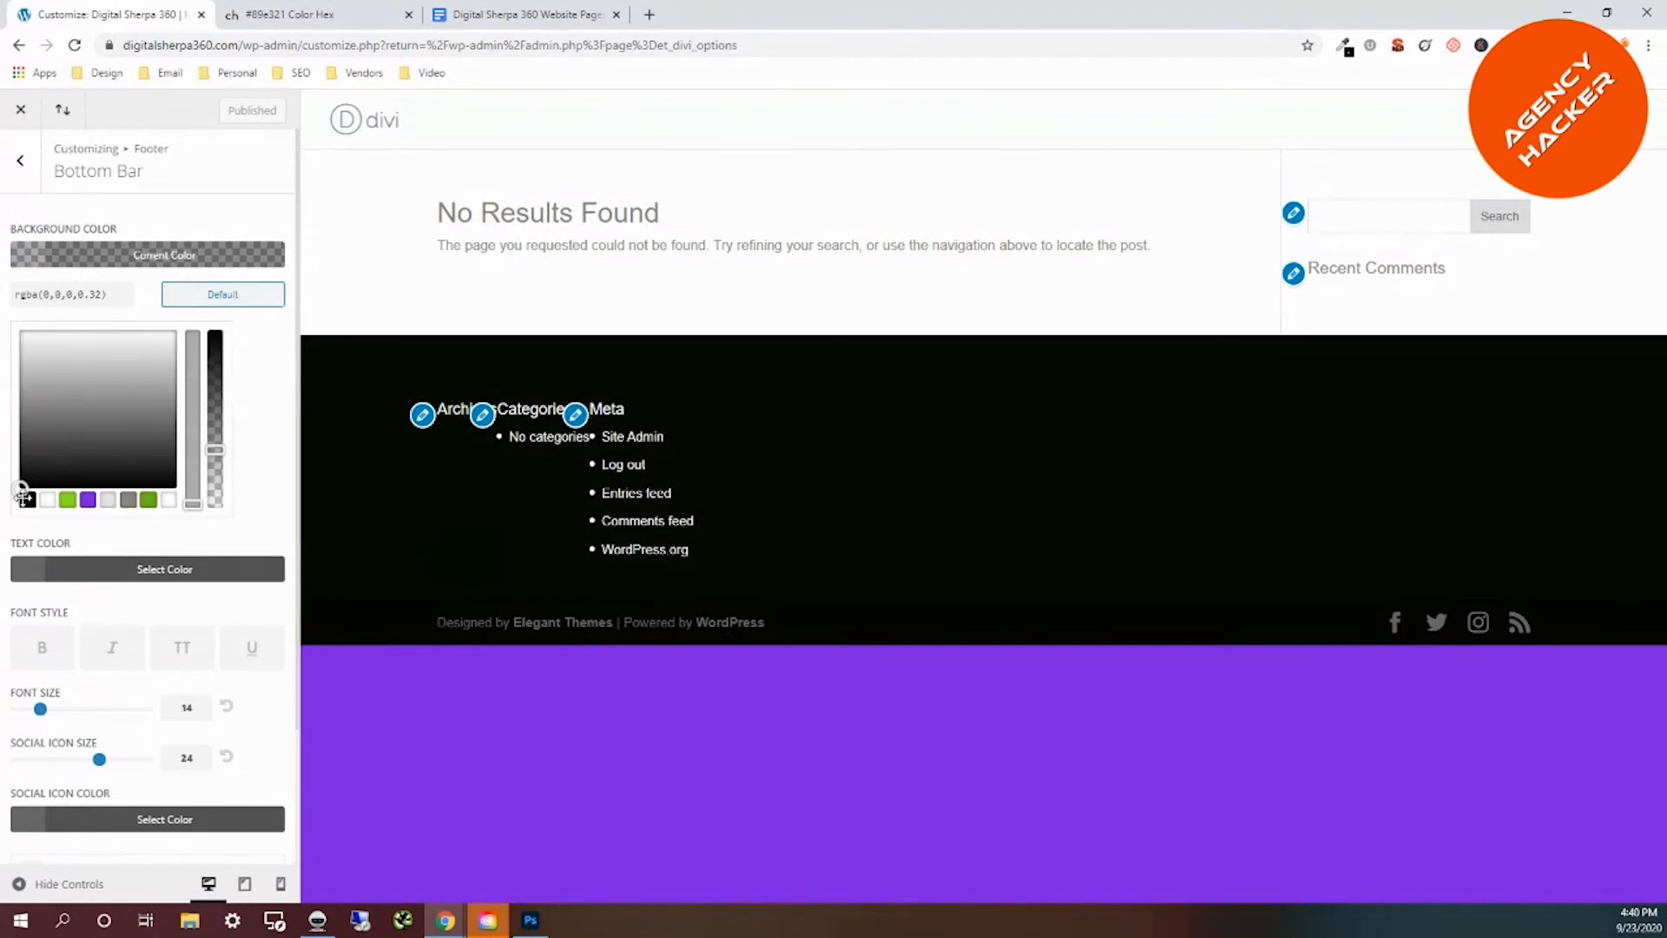
{"action": "left_click", "coordinate": [32, 502]}
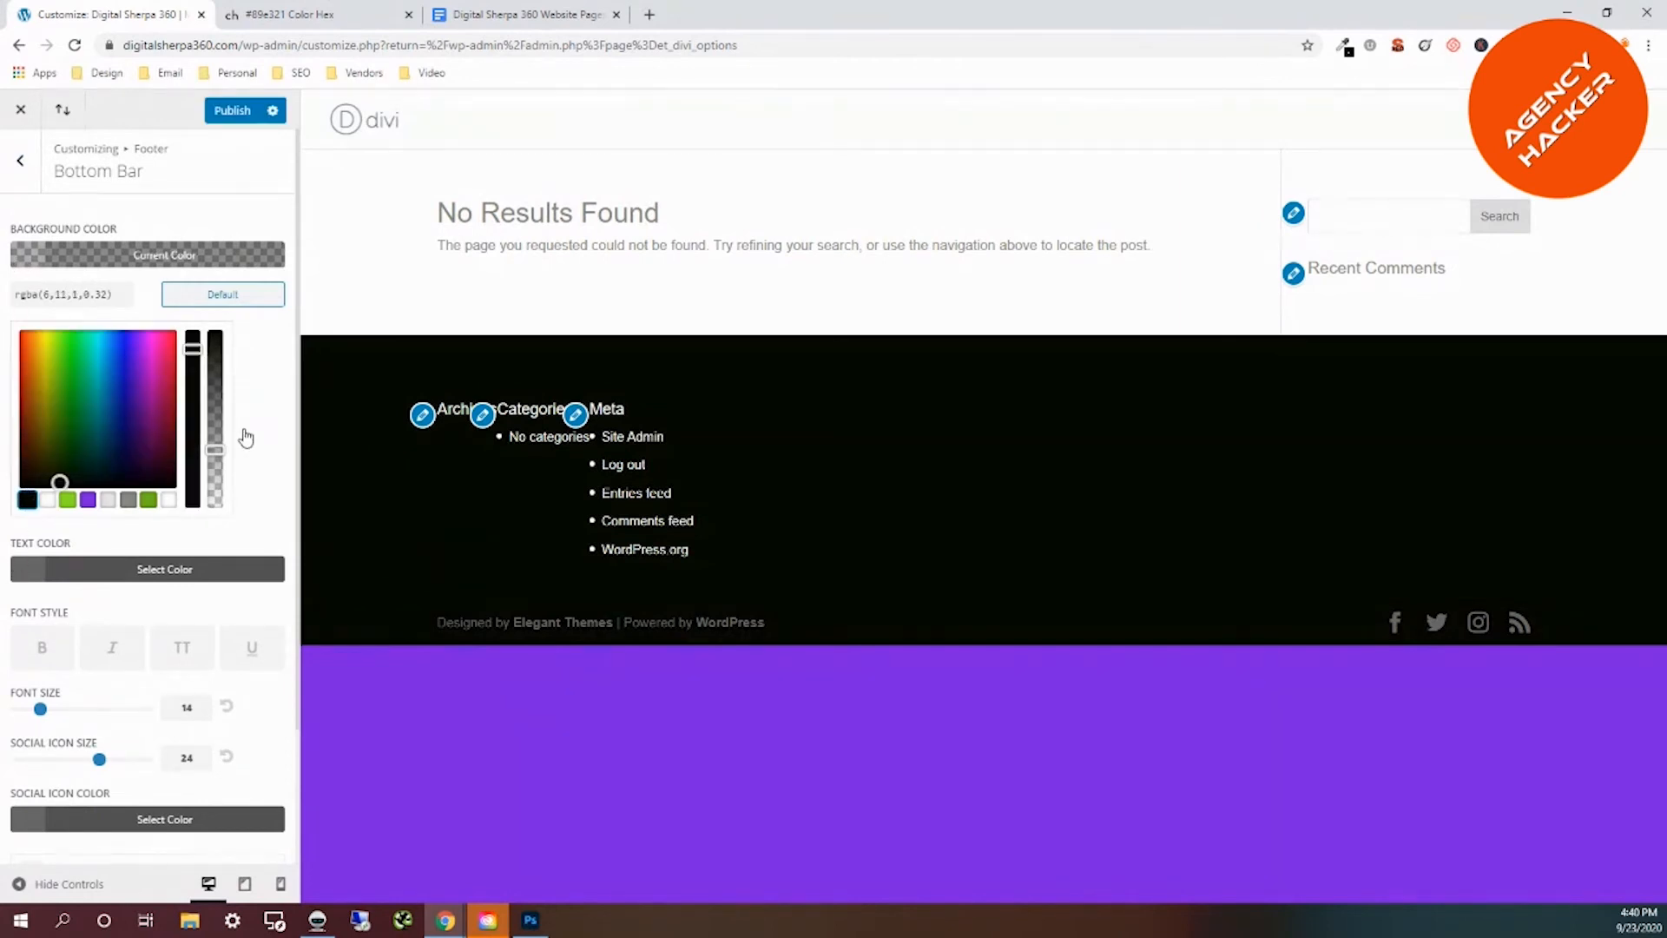
{"action": "left_click_drag", "start_coordinate": [218, 450], "coordinate": [228, 335]}
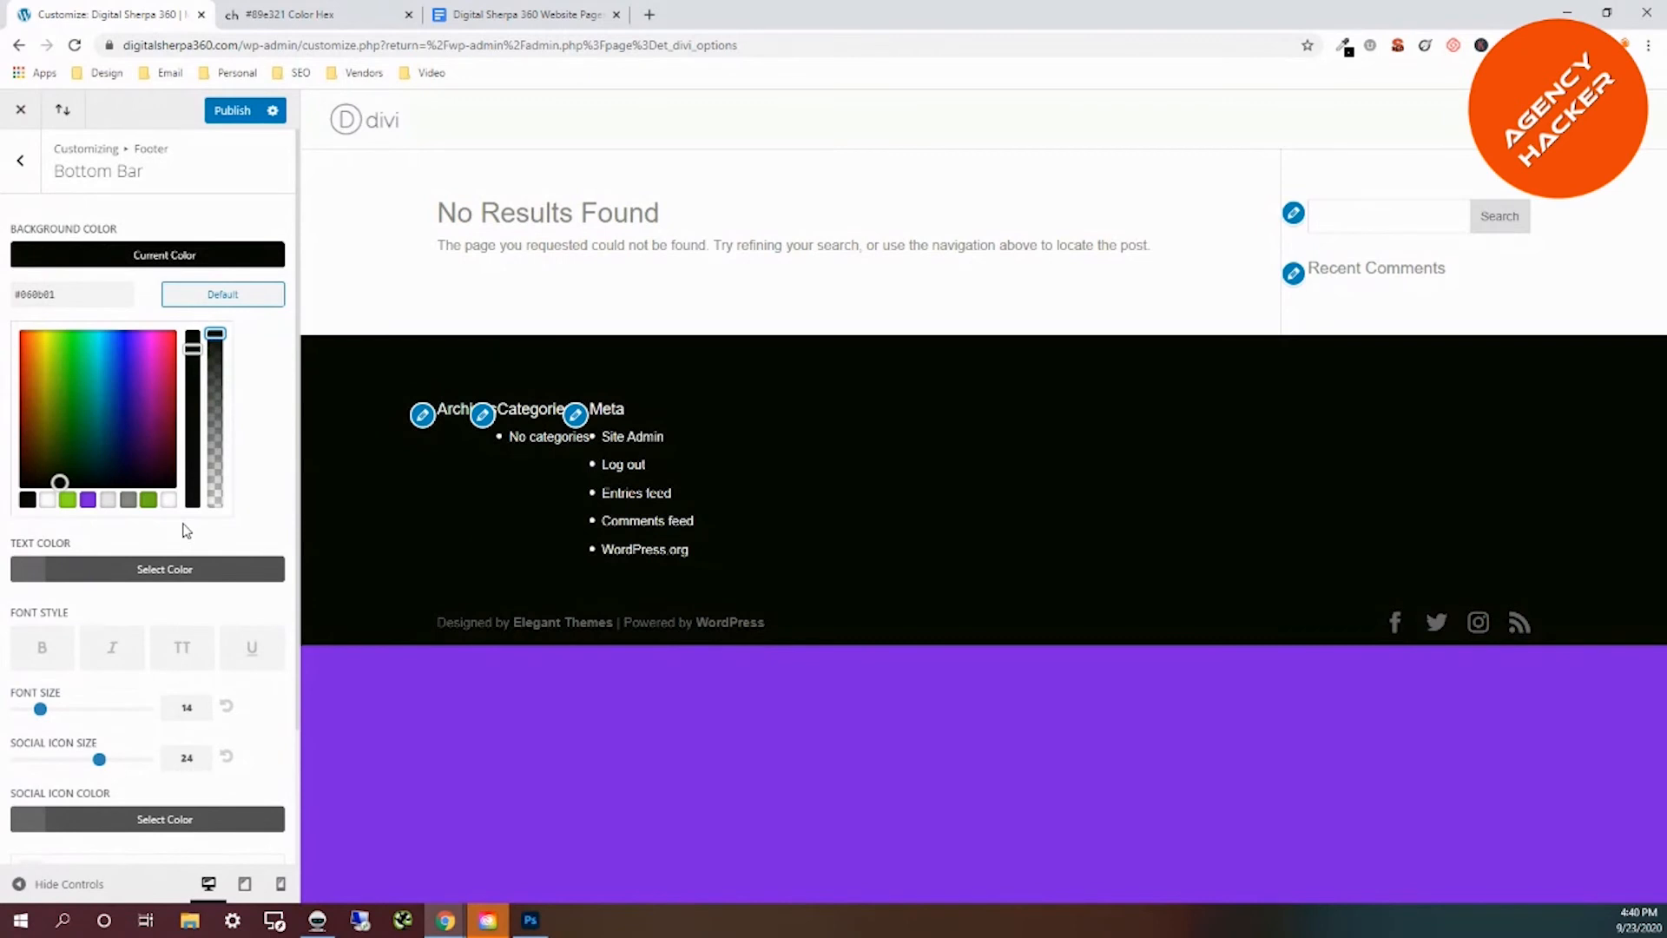
Set the bottom bar's text color to the off-white #fdfefc and its font size to 15.
{"action": "left_click", "coordinate": [26, 570]}
{"action": "left_click", "coordinate": [47, 570]}
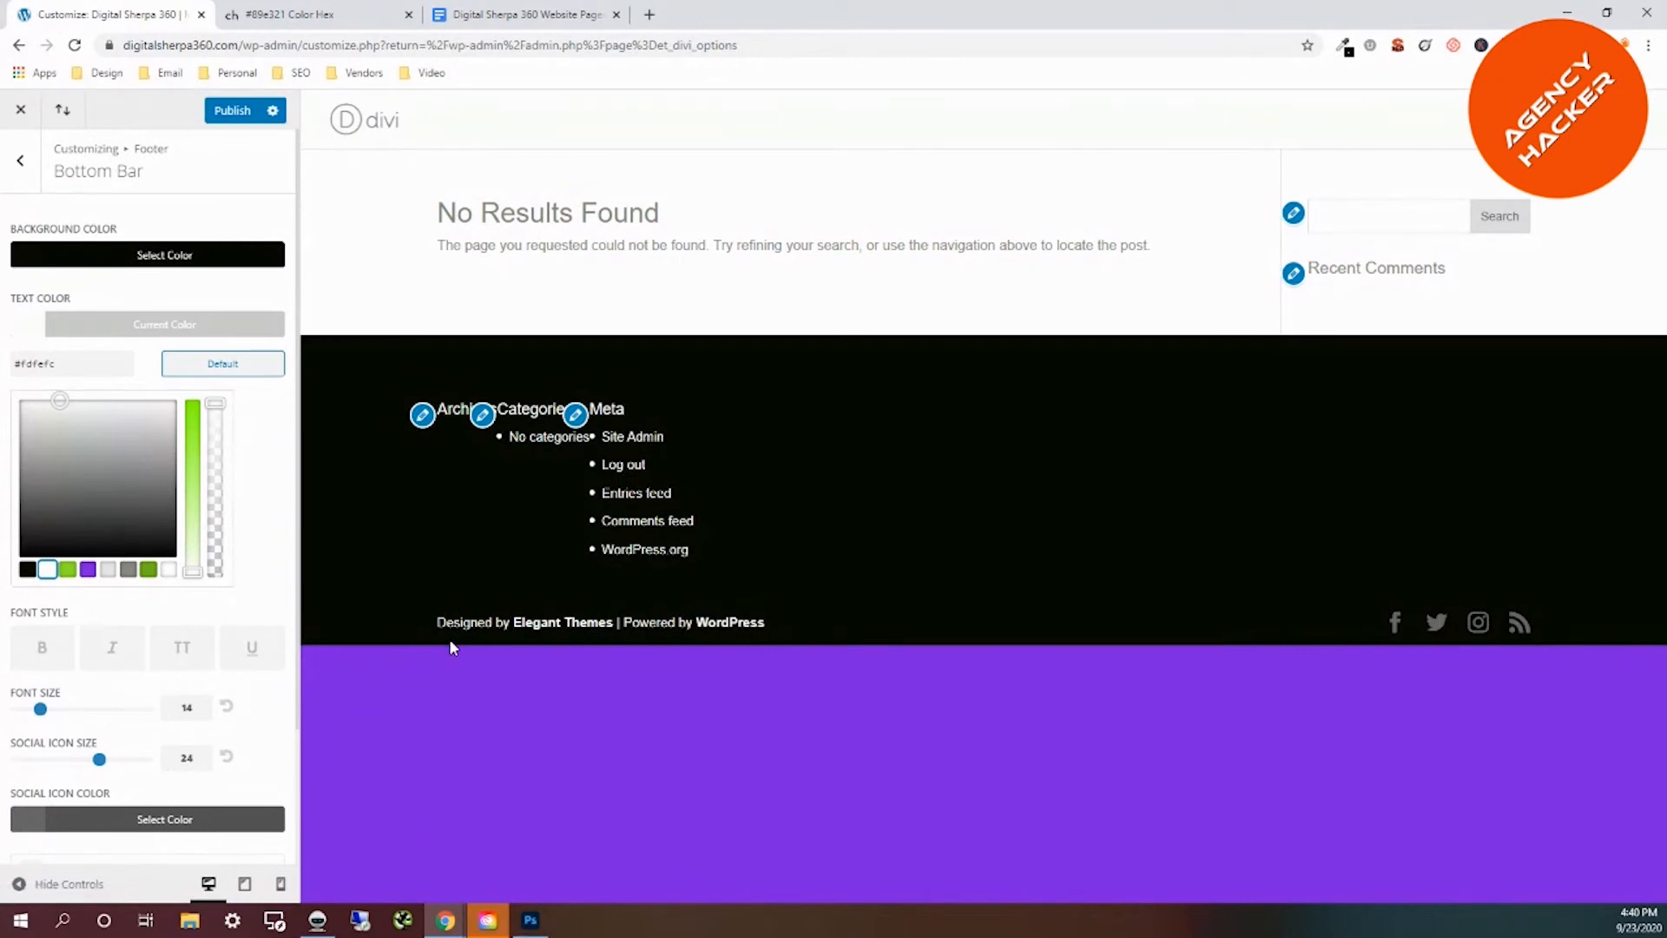
{"action": "scroll", "coordinate": [241, 589], "scroll_direction": "down", "scroll_amount": 2}
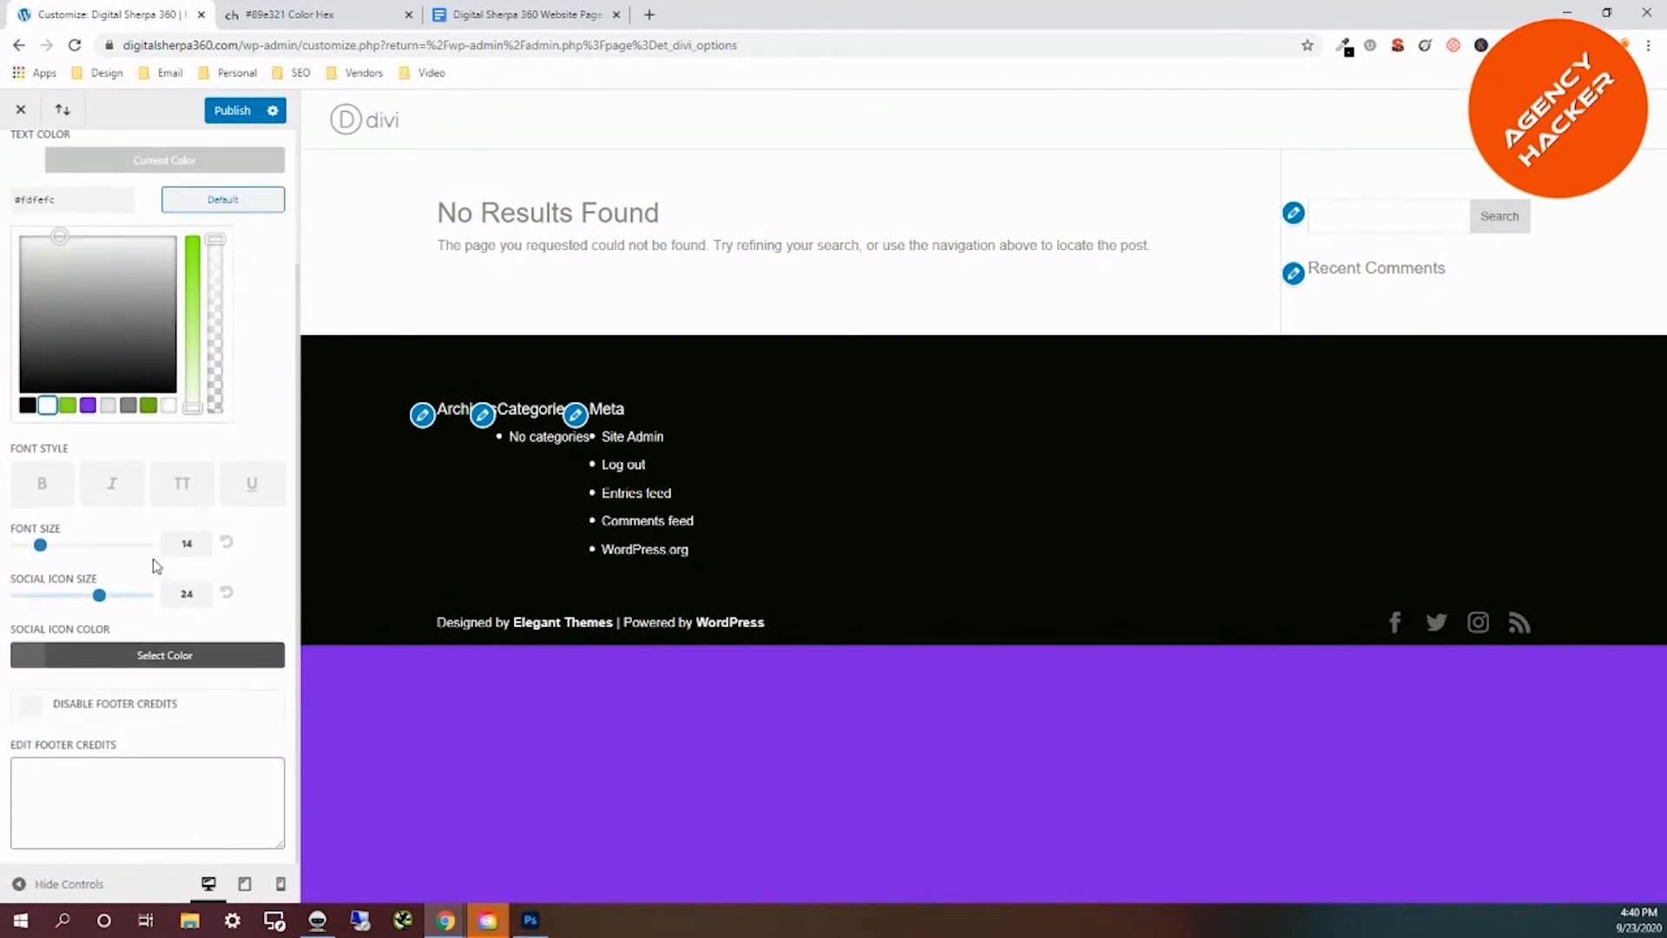
{"action": "left_click", "coordinate": [41, 546]}
{"action": "left_click_drag", "start_coordinate": [45, 551], "coordinate": [49, 552]}
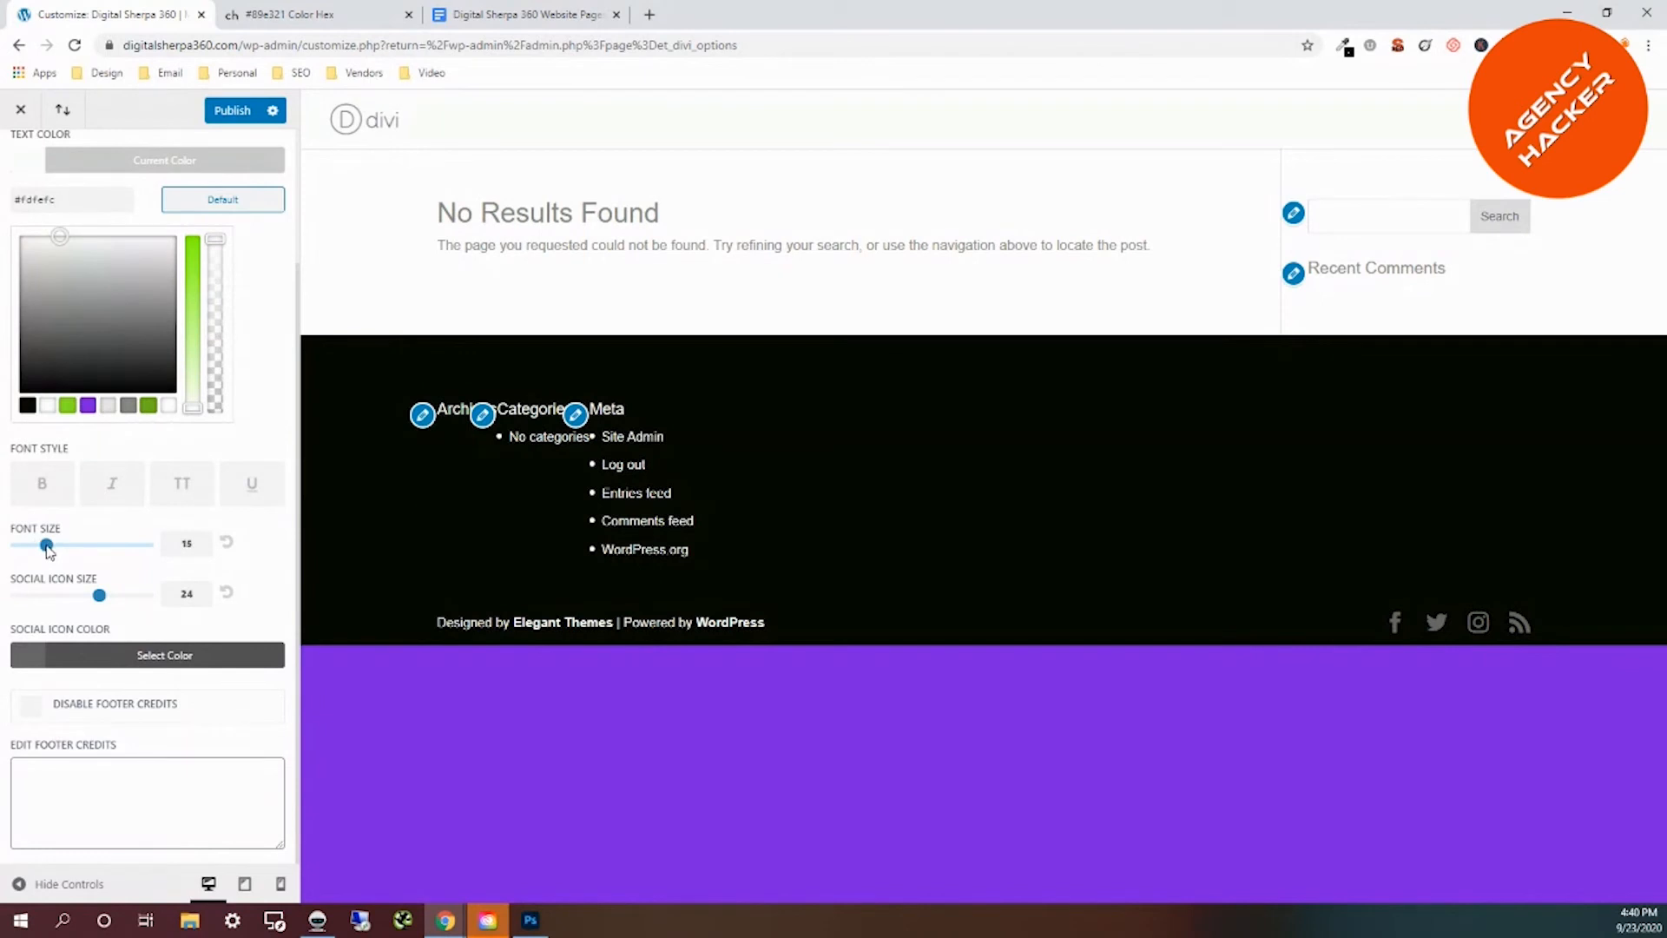
{"action": "left_click", "coordinate": [48, 549]}
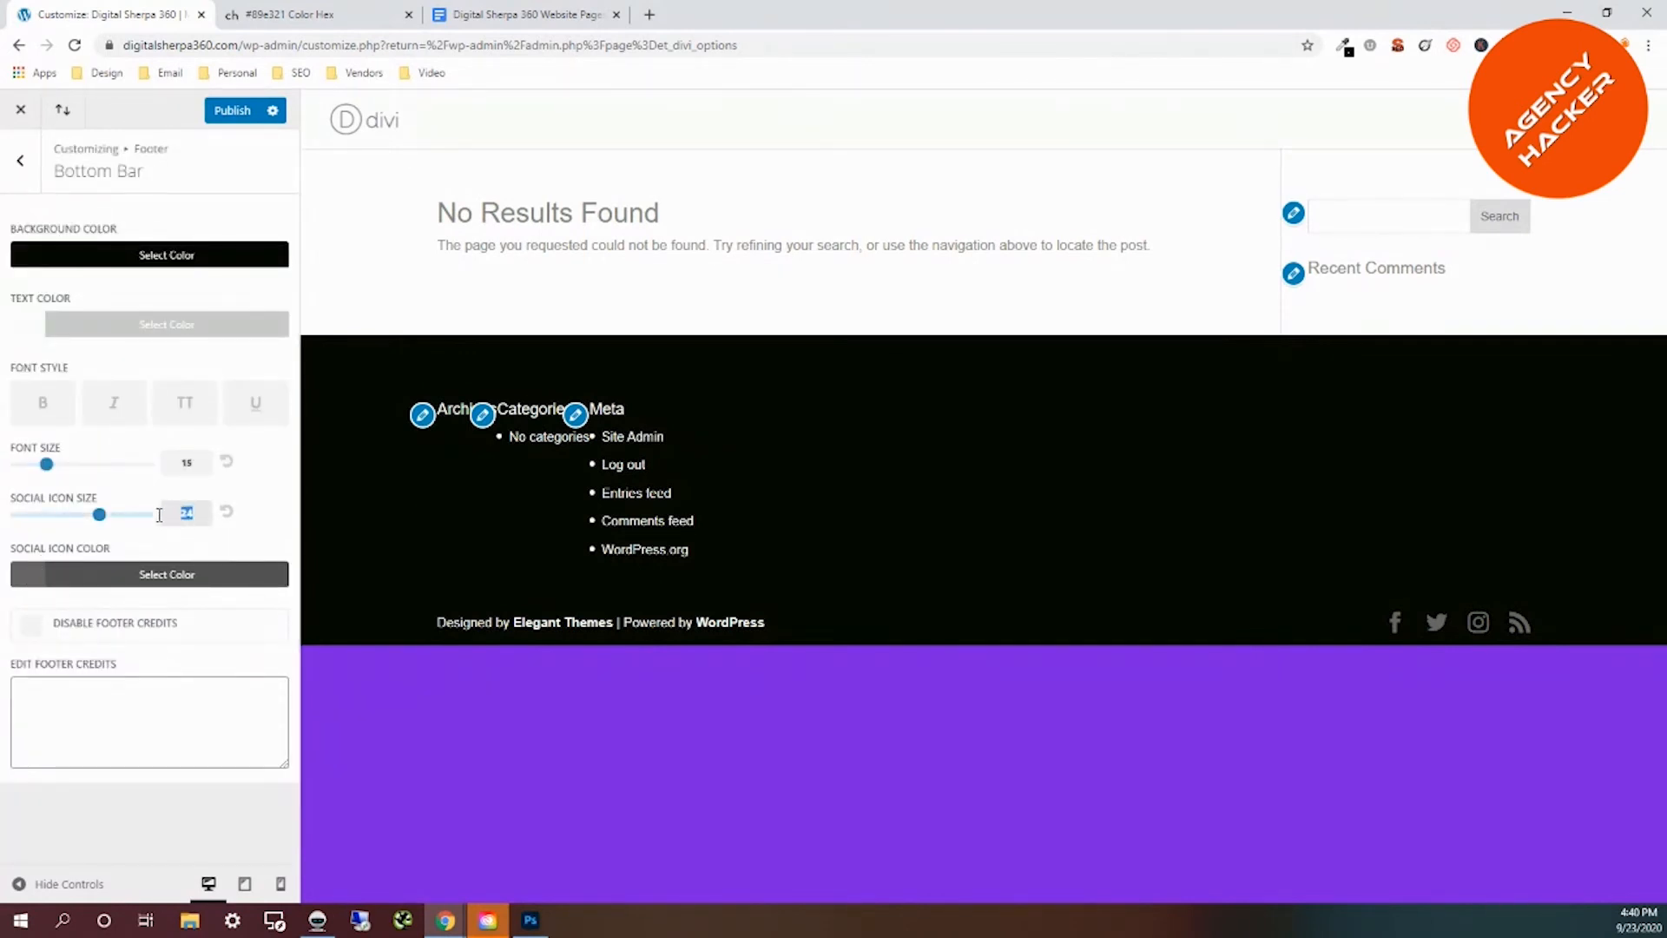
Set the bottom bar's social icon color to the off-white #fdfefc.
{"action": "left_click", "coordinate": [33, 575]}
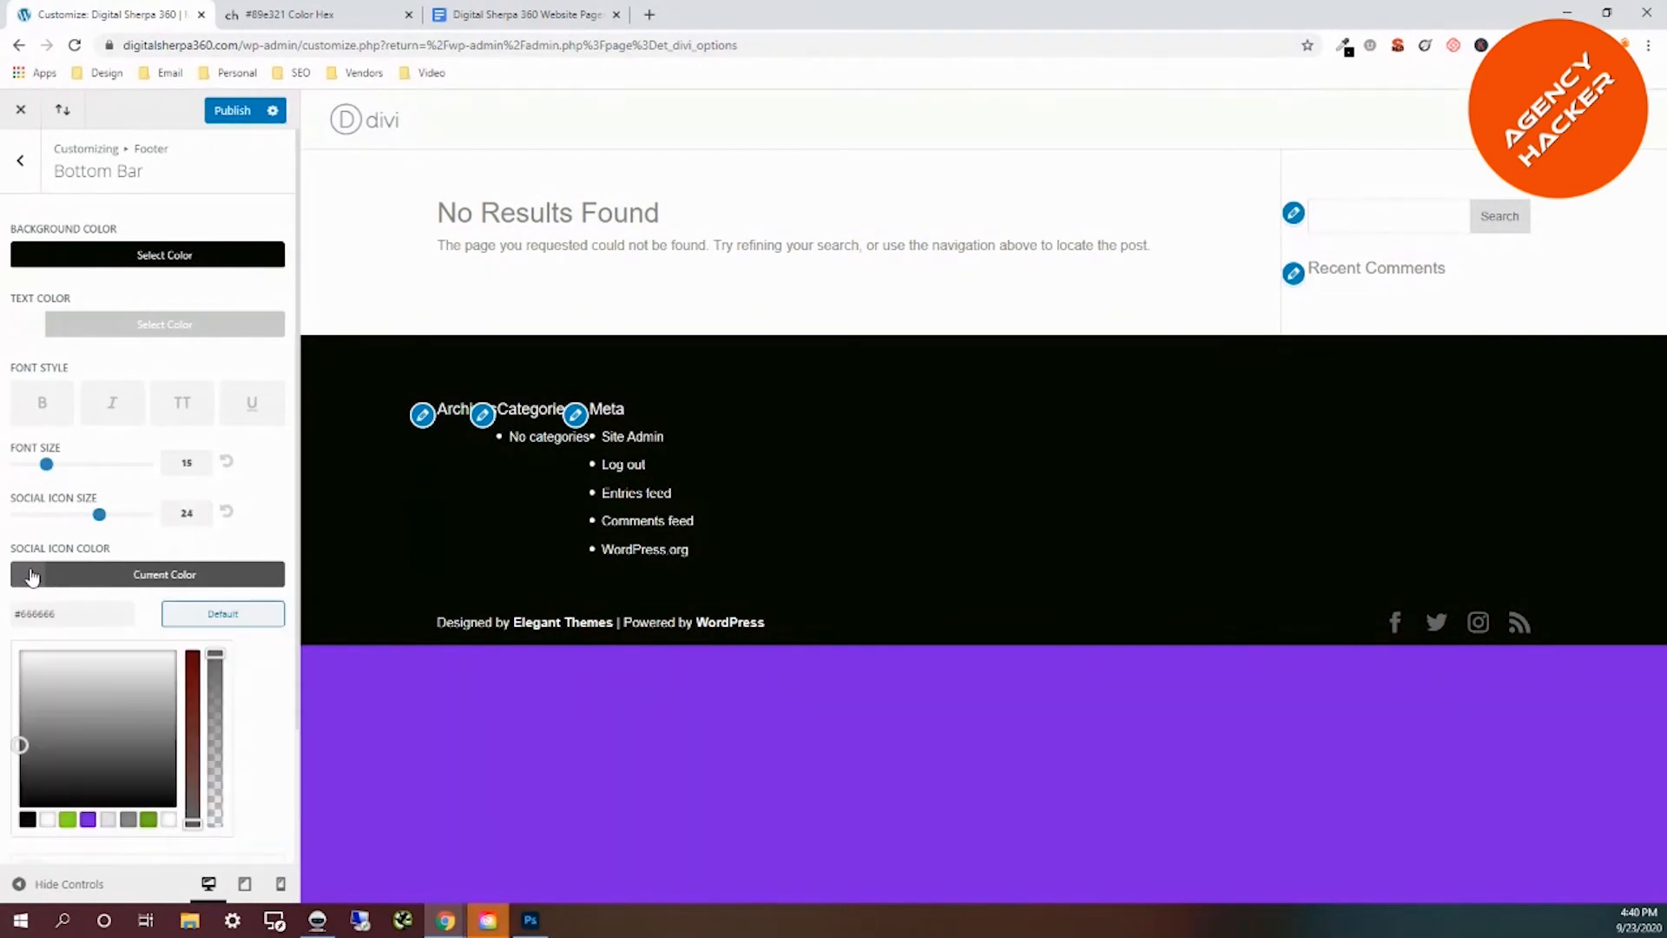
{"action": "left_click", "coordinate": [47, 819]}
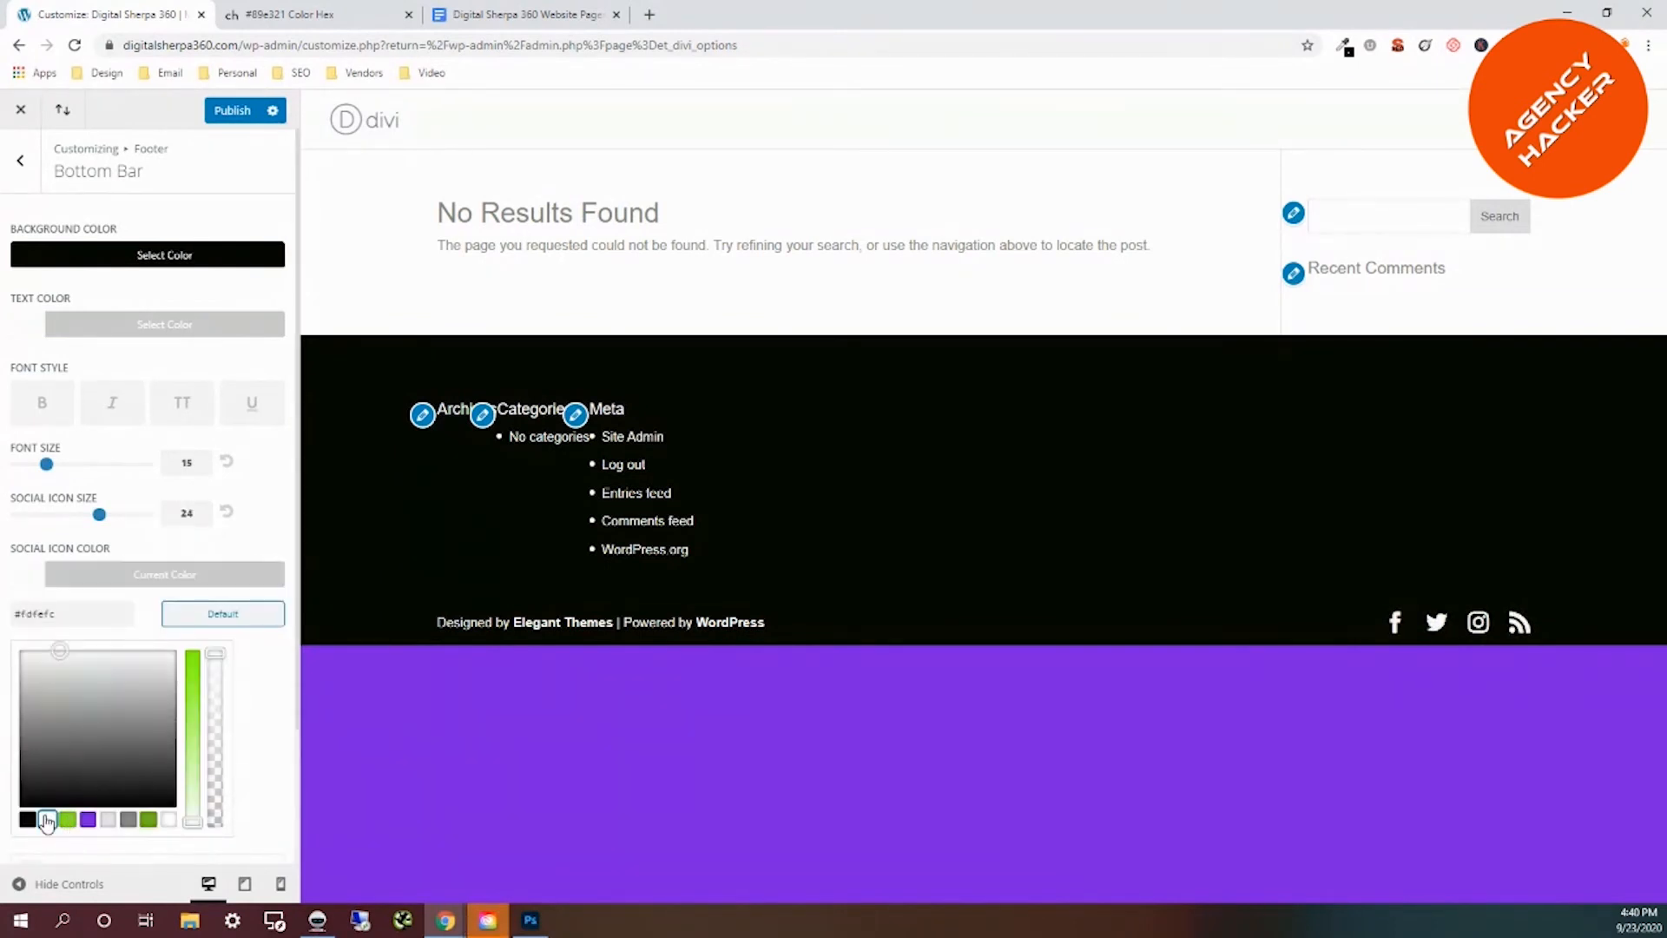
{"action": "left_click_drag", "start_coordinate": [59, 614], "coordinate": [3, 835]}
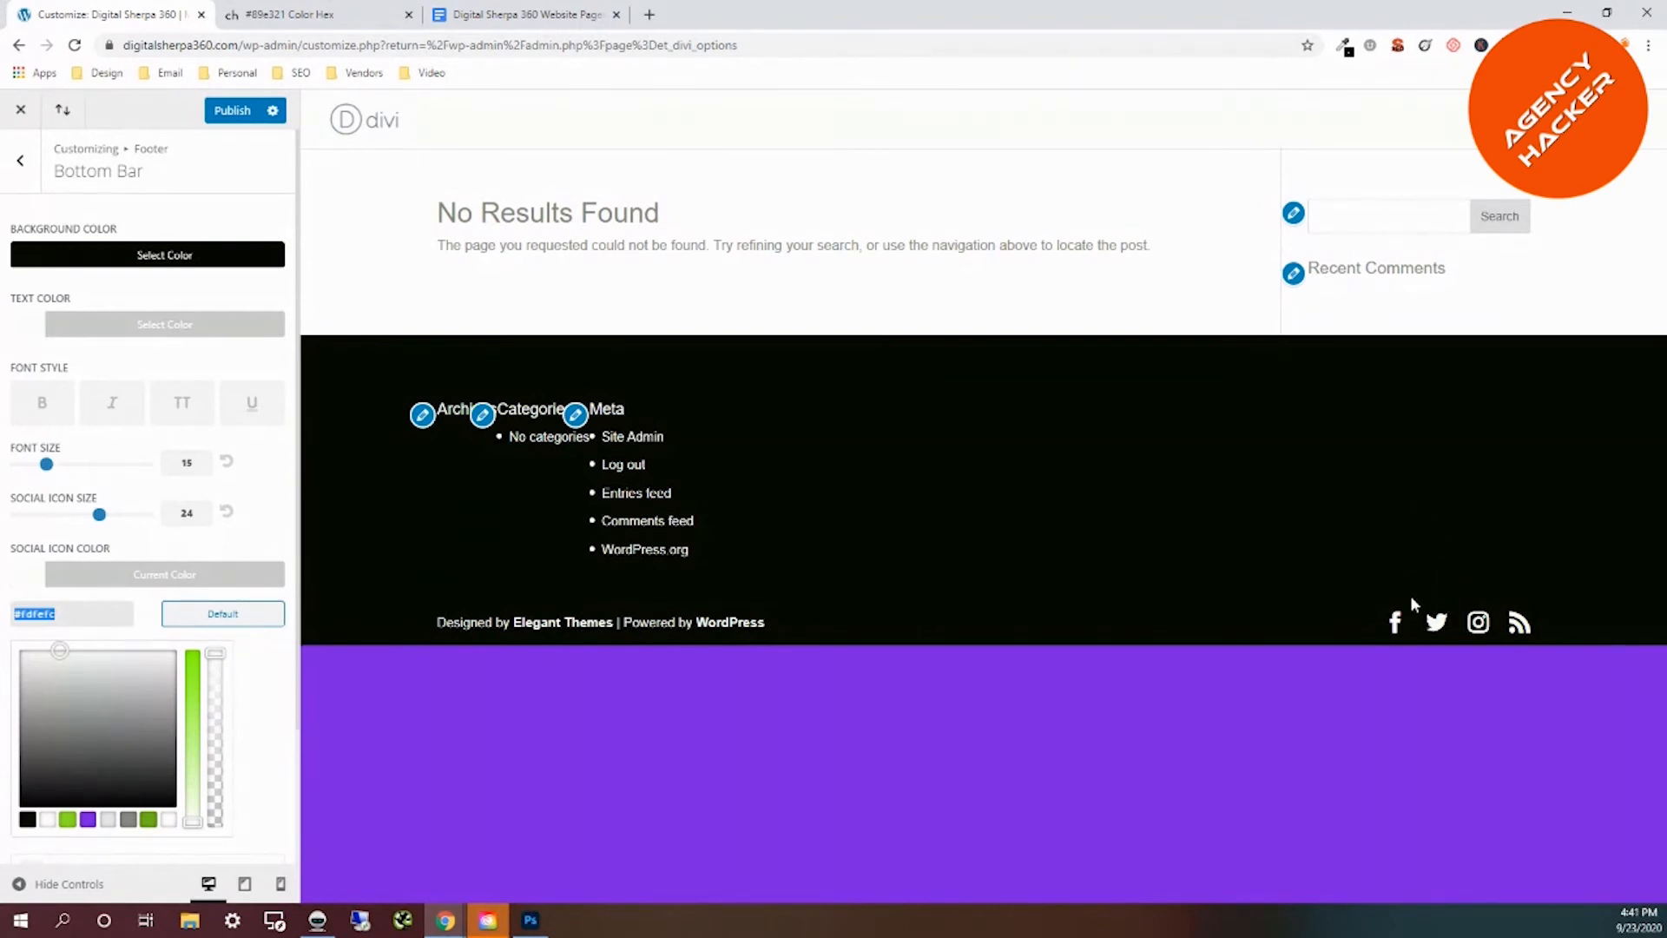
Enter "2020© Digital Sherpa 360" as the bottom bar's footer credits.
{"action": "scroll", "coordinate": [285, 694], "scroll_direction": "down", "scroll_amount": 2}
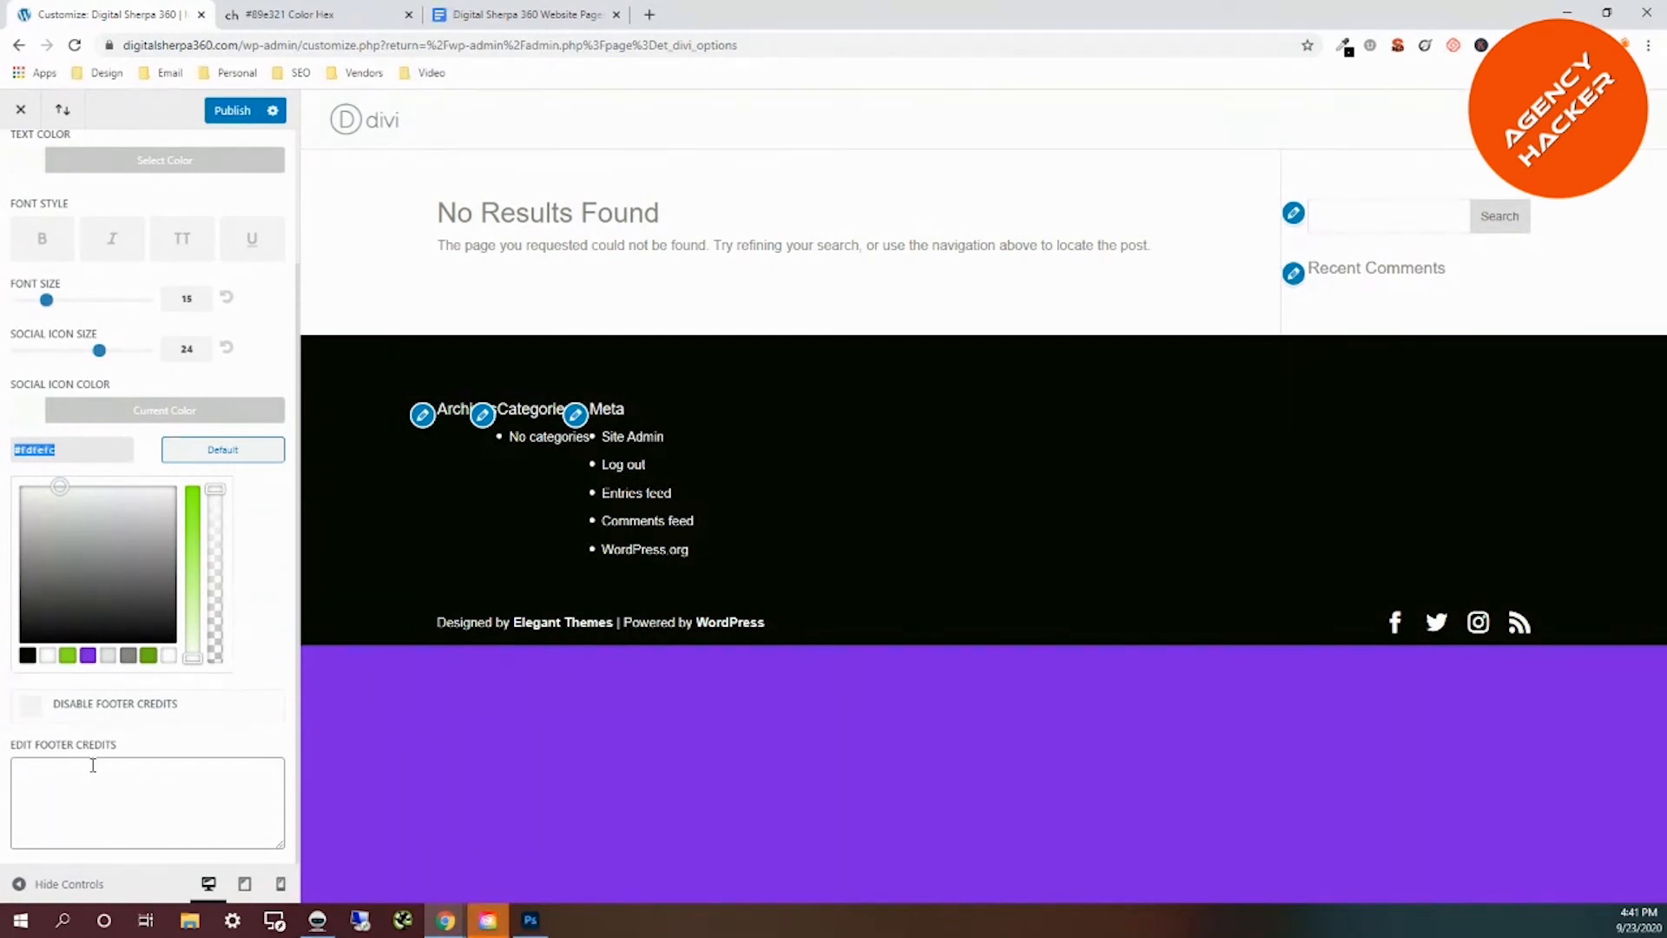
{"action": "left_click", "coordinate": [42, 768]}
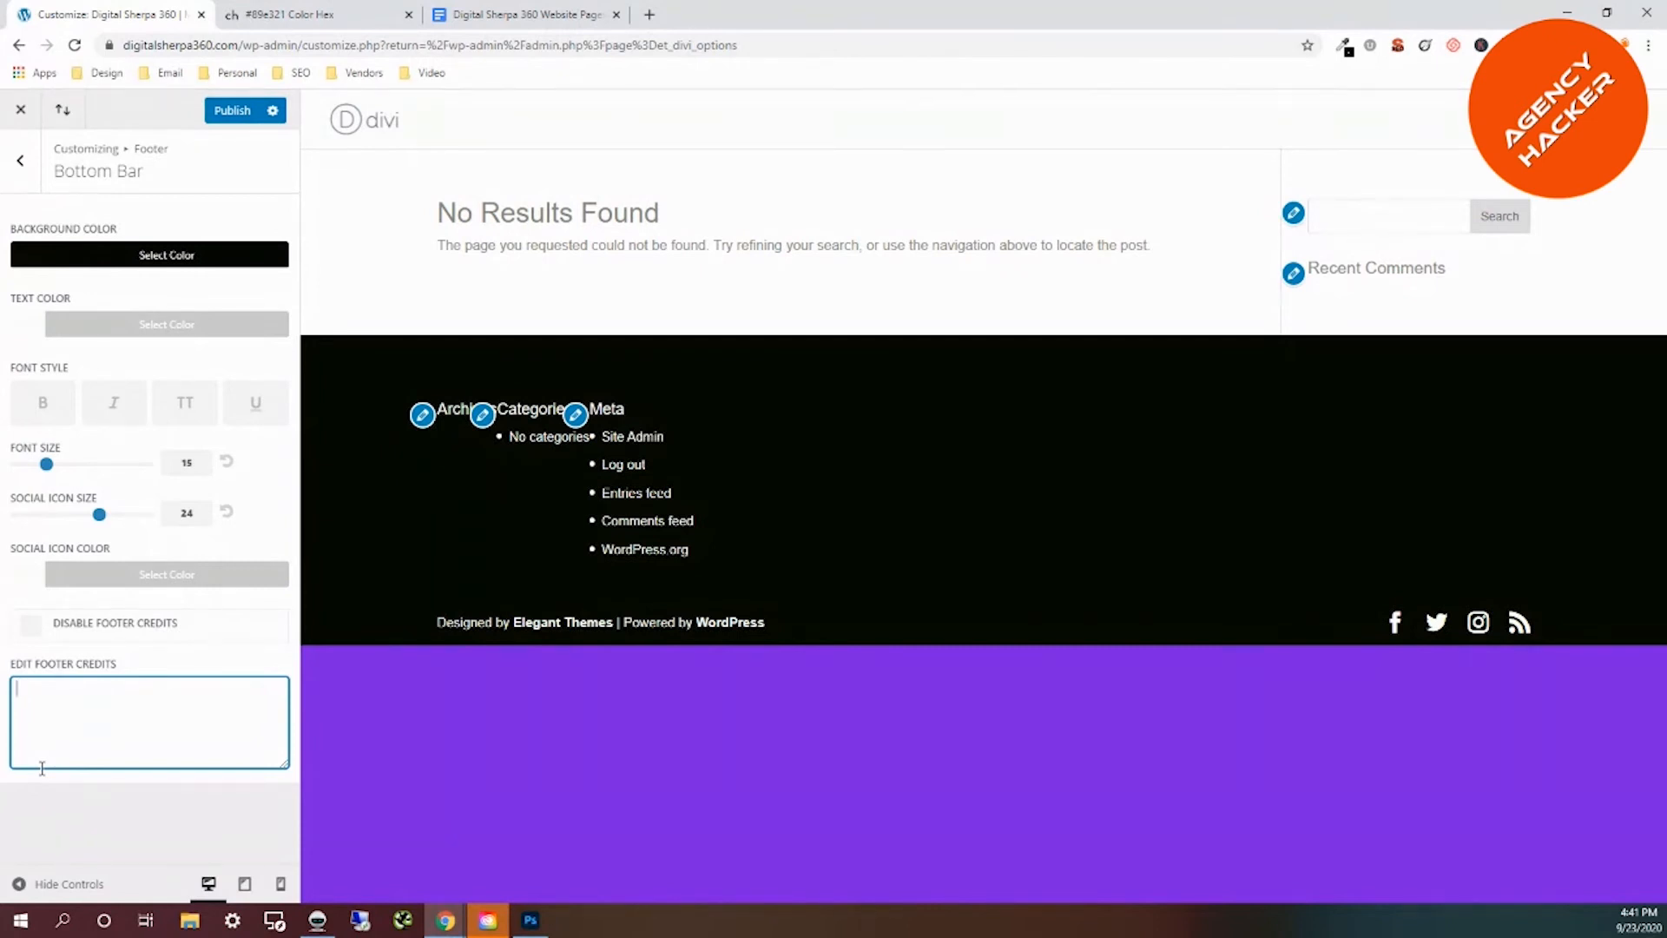
{"action": "type", "text": "©"}
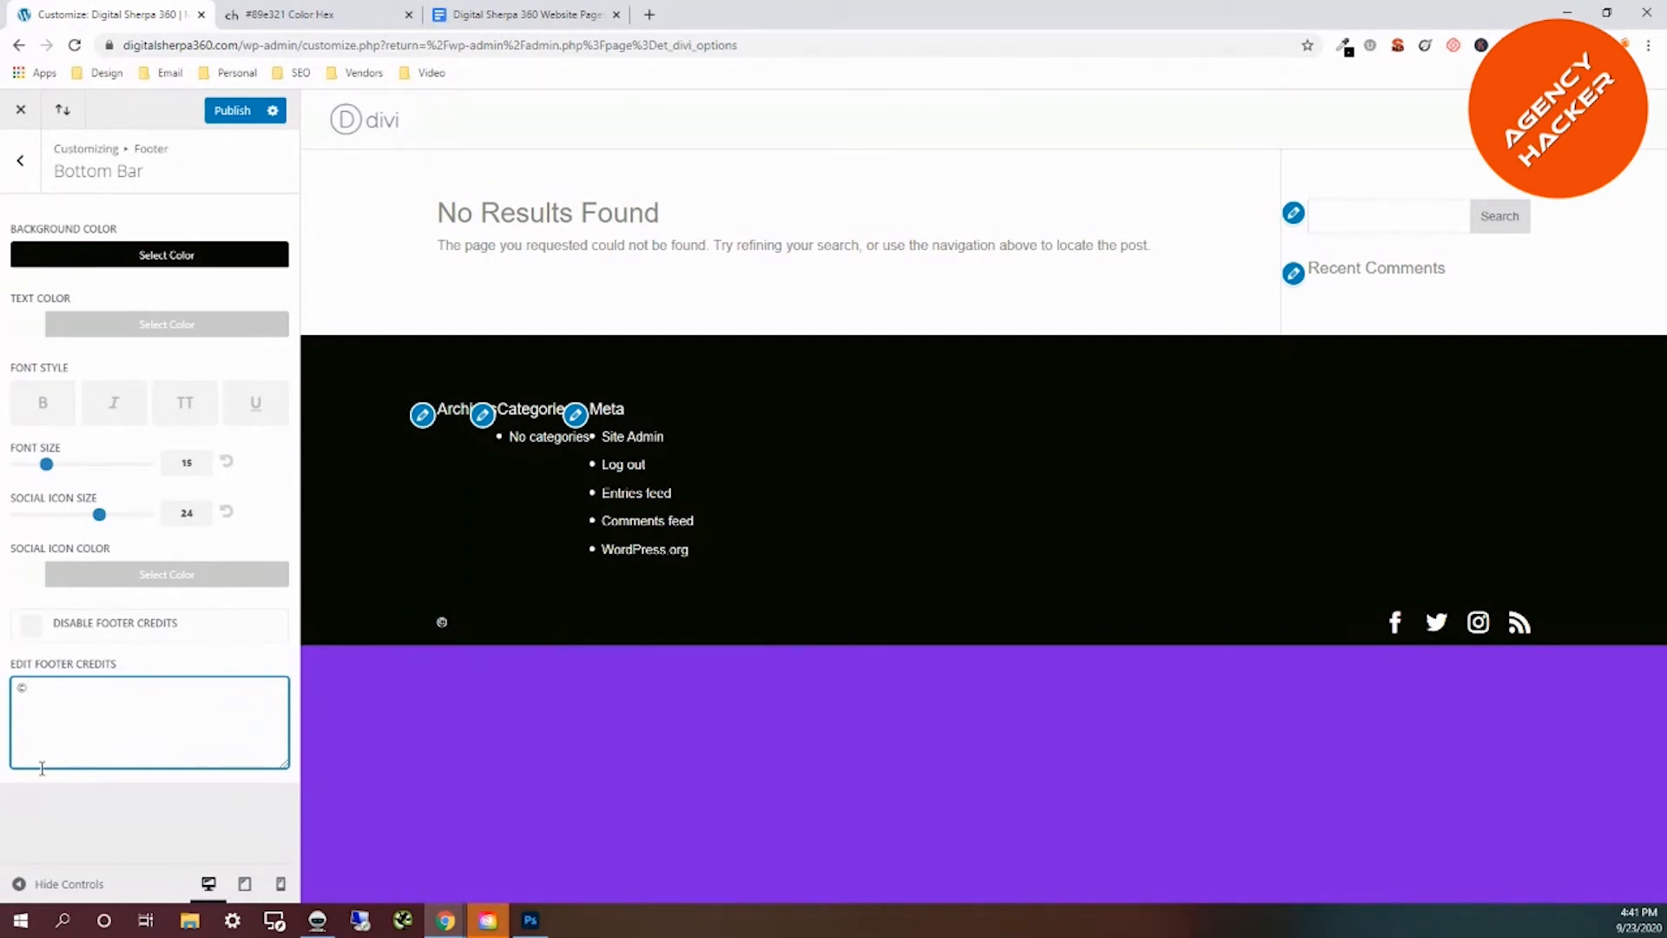
{"action": "key", "text": "BackSpace"}
{"action": "type", "text": "2020"}
{"action": "type", "text": "© Digital Sherpa"}
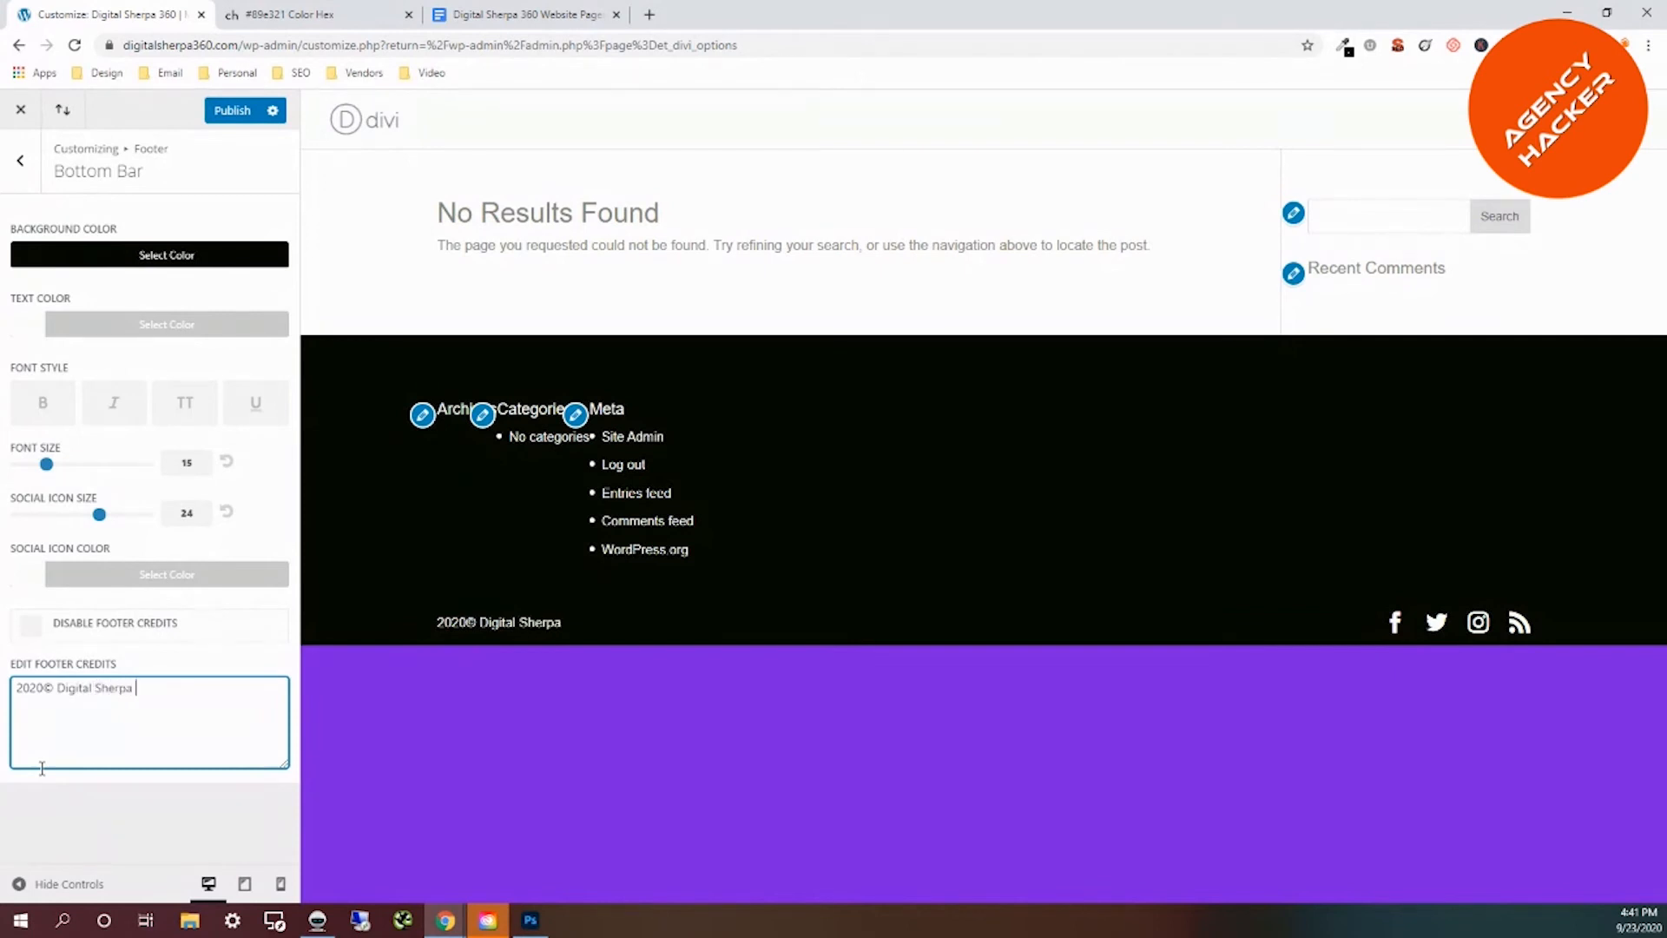
{"action": "type", "text": " 360"}
Append "| About Us | Contact Us" to the footer credits and publish the bottom bar changes.
{"action": "type", "text": "| Con"}
{"action": "key", "text": "BackSpace"}
{"action": "key", "text": "BackSpace"}
{"action": "key", "text": "BackSpace"}
{"action": "type", "text": "About Us"}
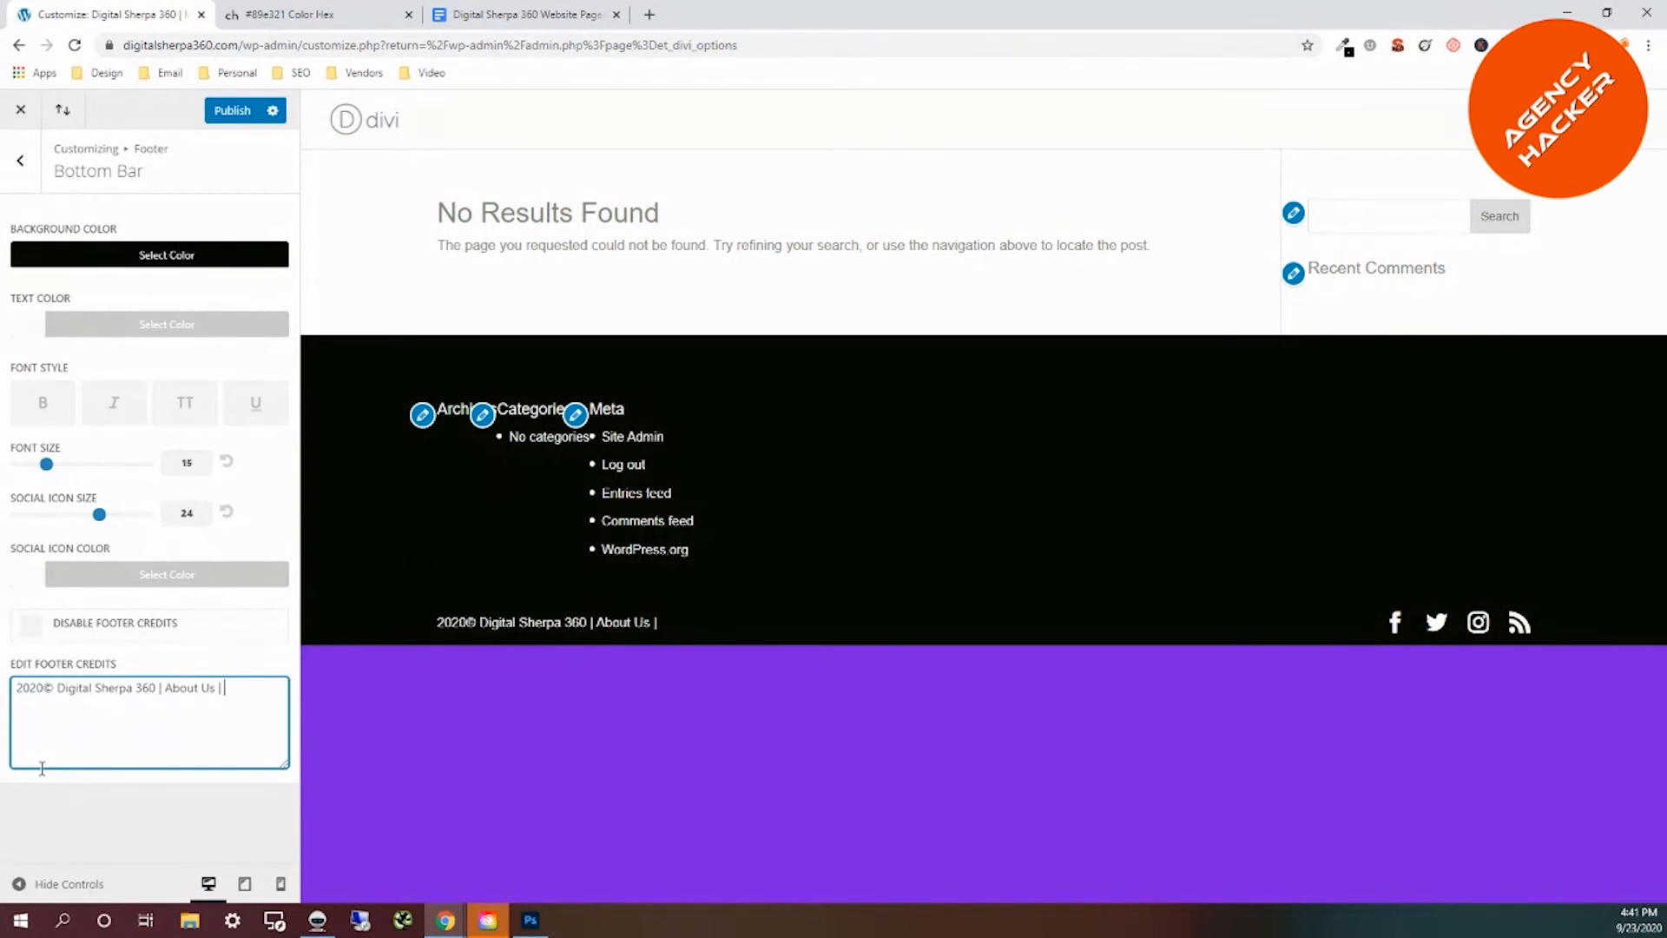
{"action": "type", "text": "| Contact Us"}
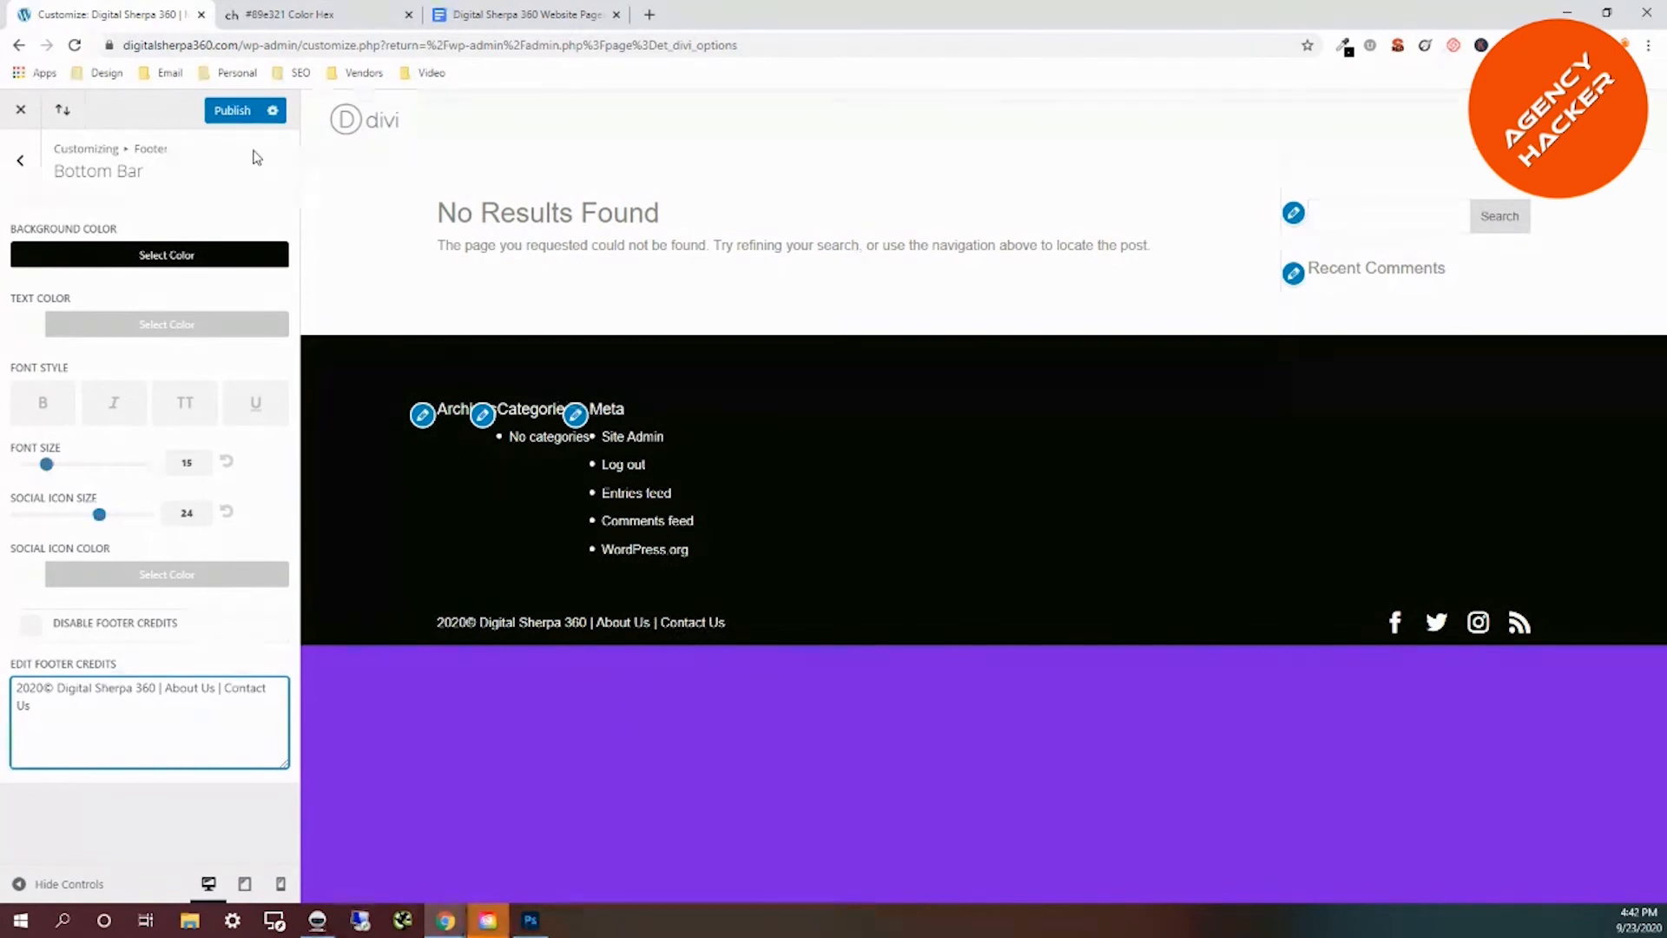
{"action": "left_click", "coordinate": [232, 110]}
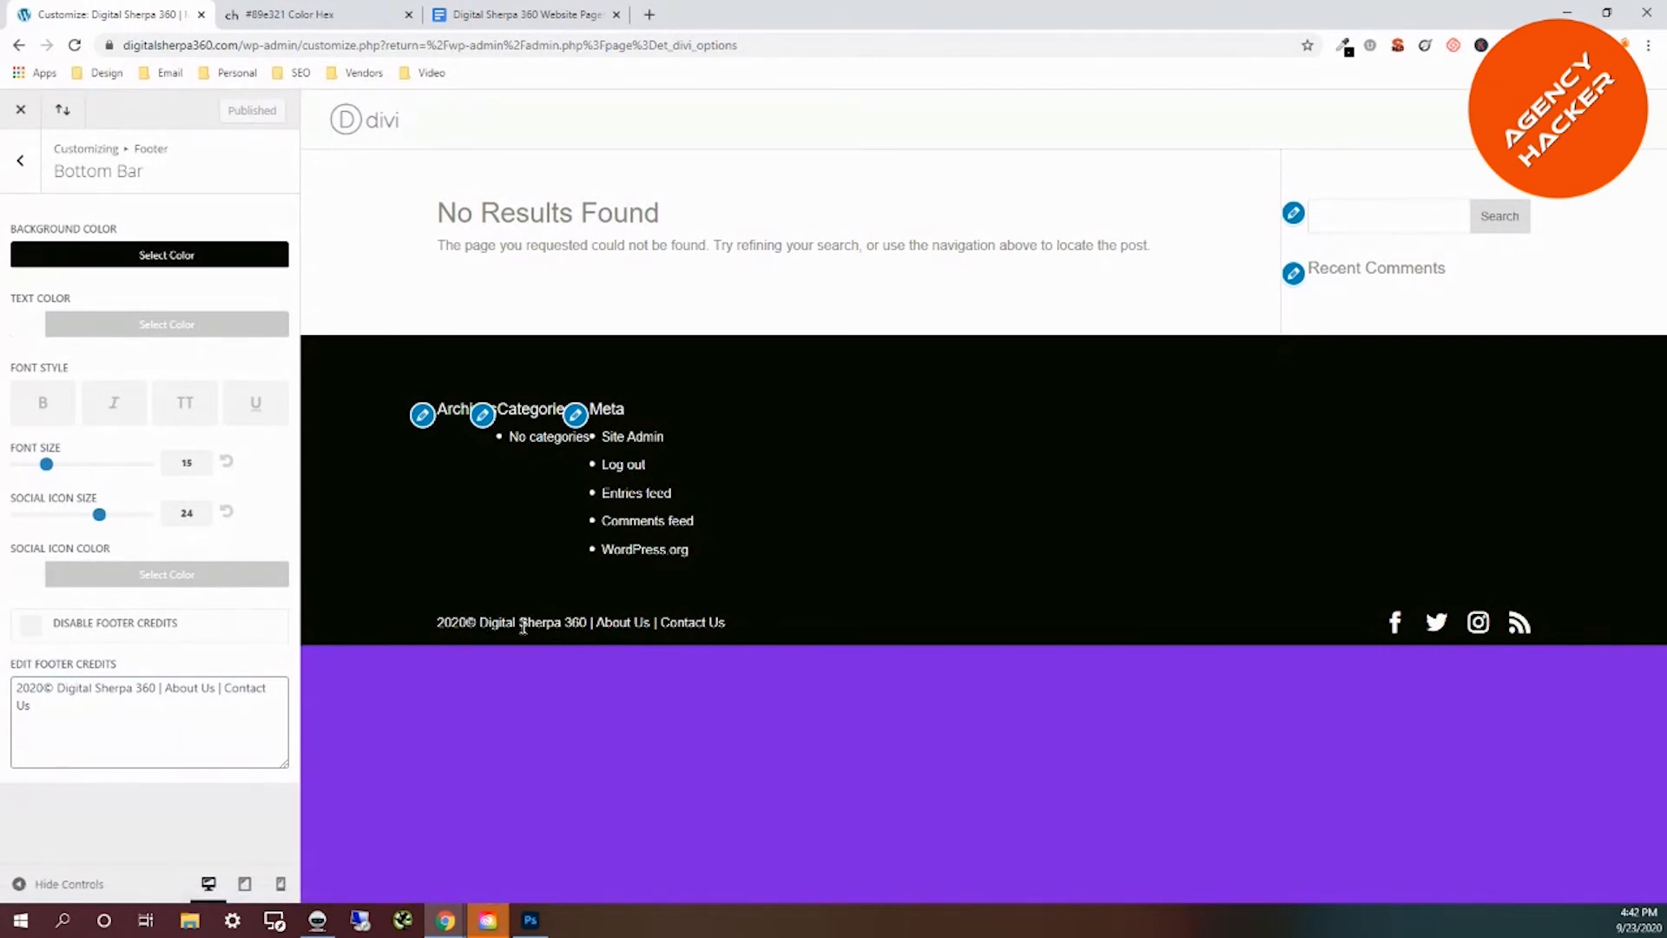
Open the buttons style settings from the customizer's main list and set the button text size to 22.
{"action": "left_click", "coordinate": [21, 167]}
{"action": "left_click", "coordinate": [21, 165]}
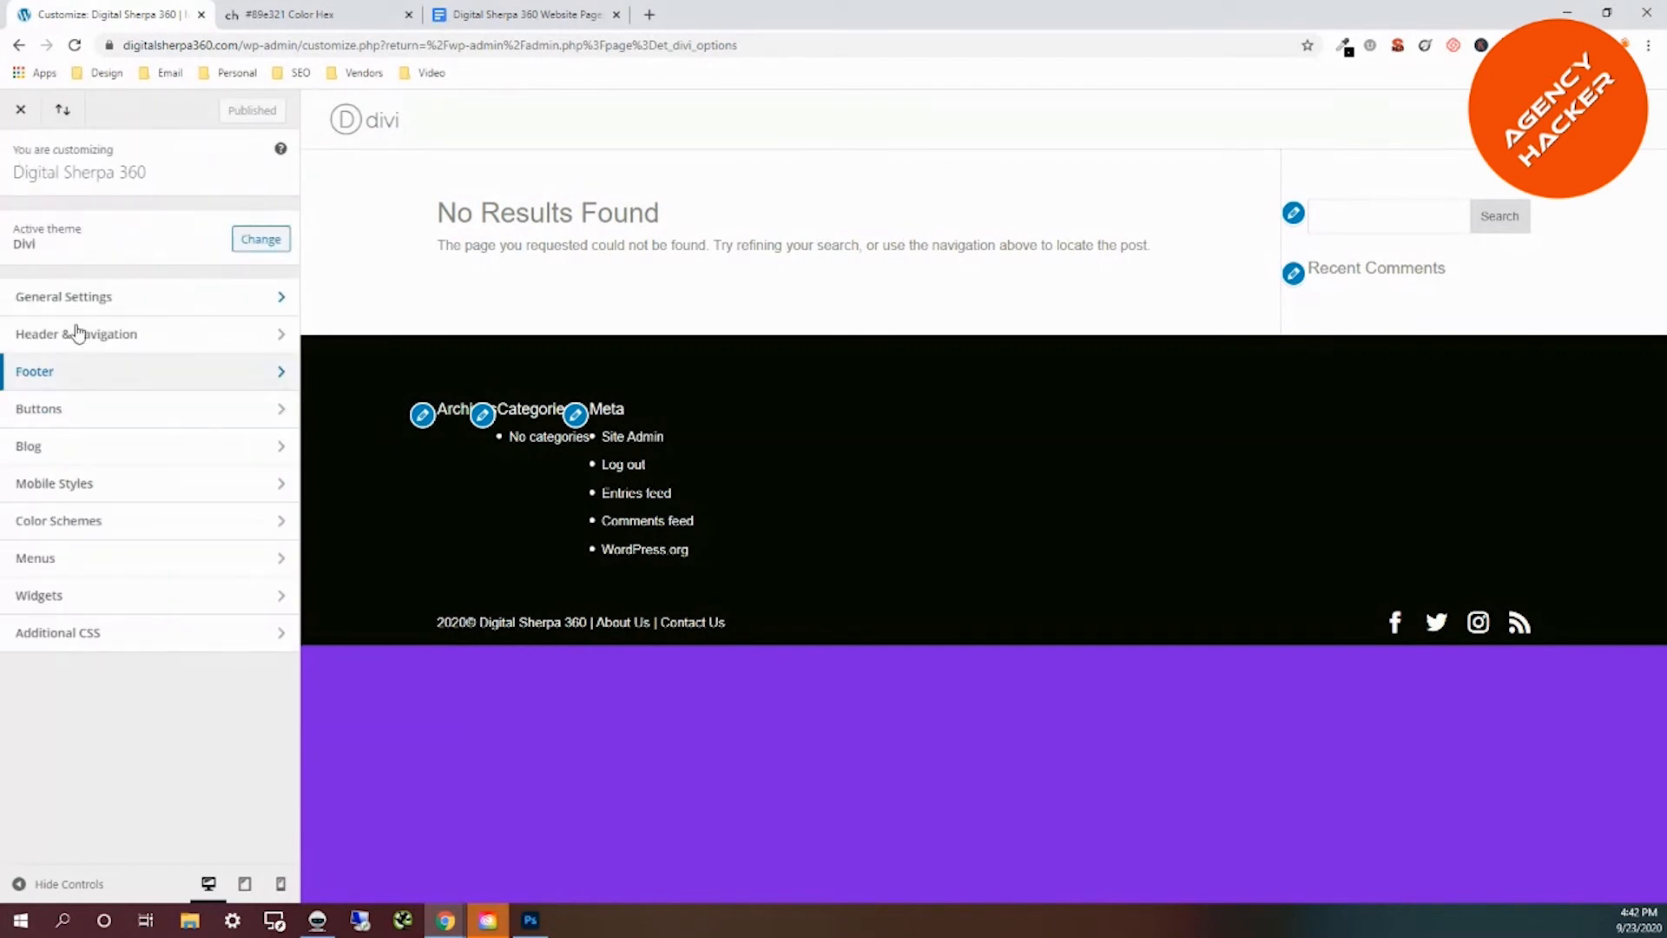
{"action": "left_click", "coordinate": [73, 411]}
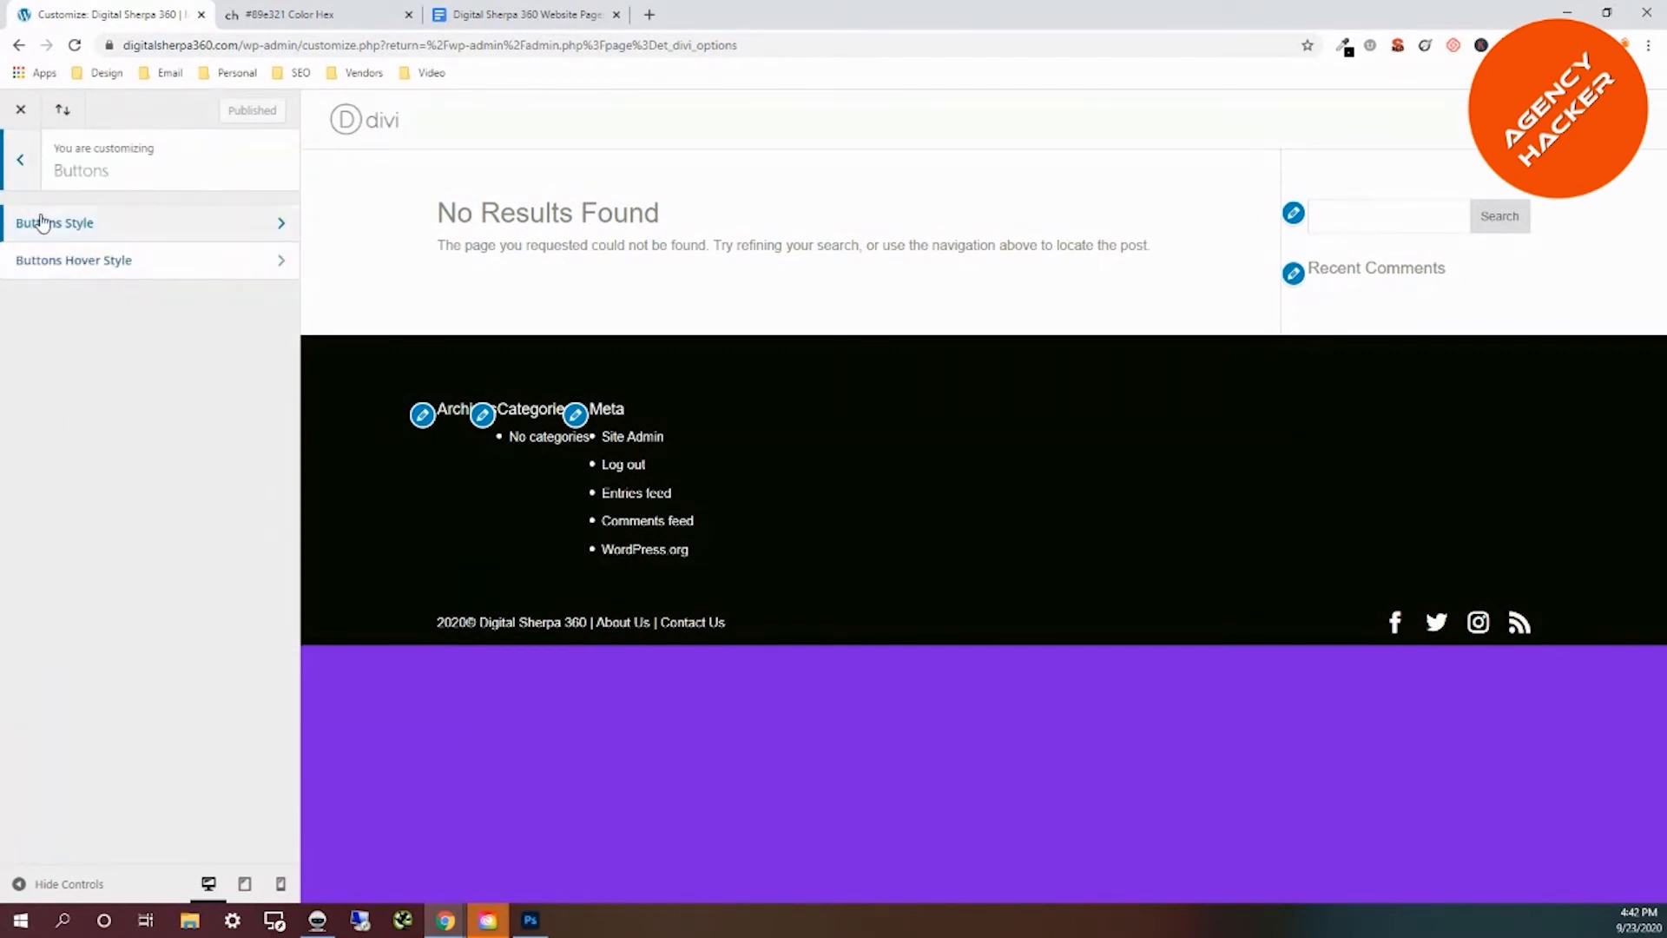
{"action": "left_click", "coordinate": [20, 161]}
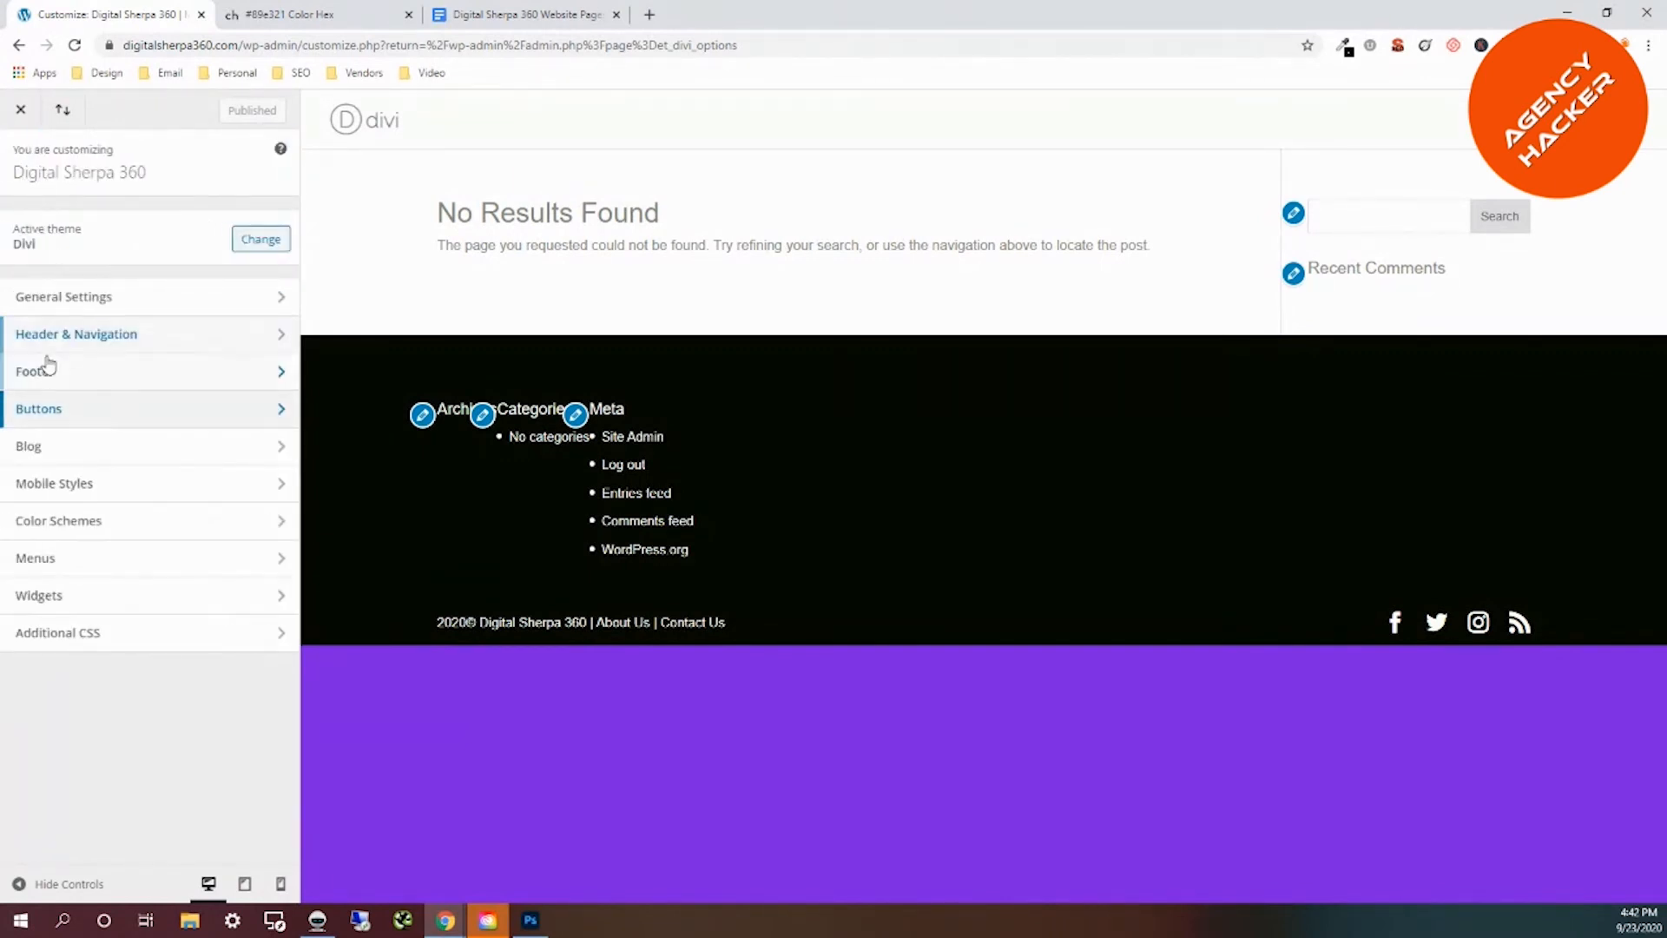
{"action": "left_click", "coordinate": [61, 409]}
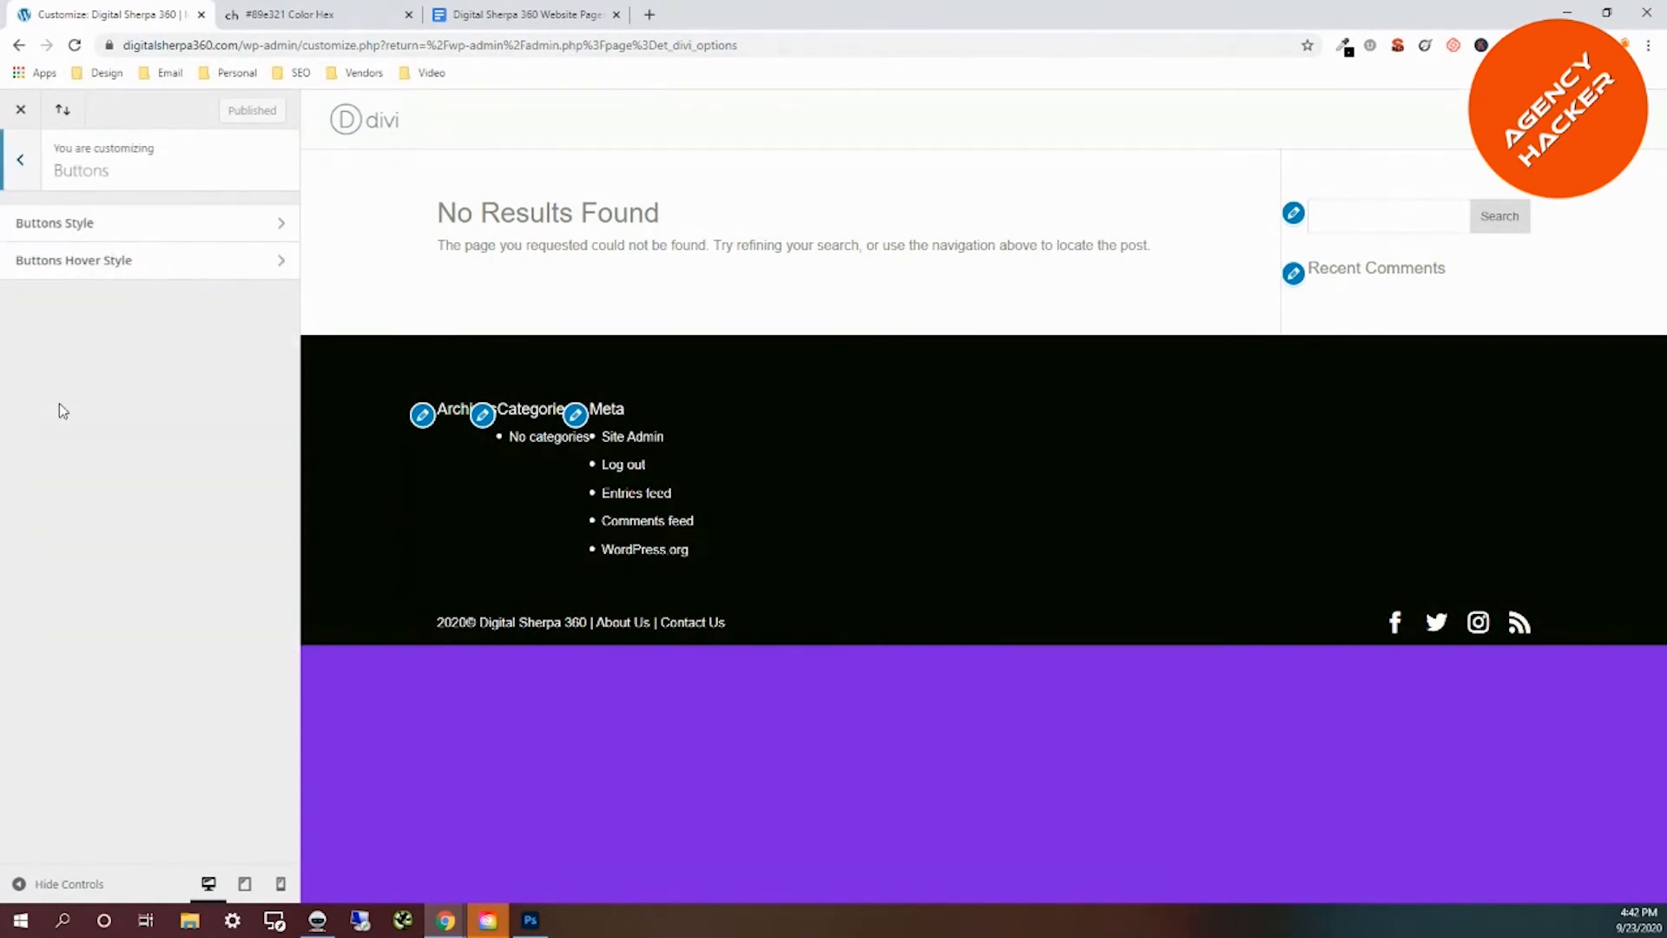
{"action": "left_click", "coordinate": [173, 223]}
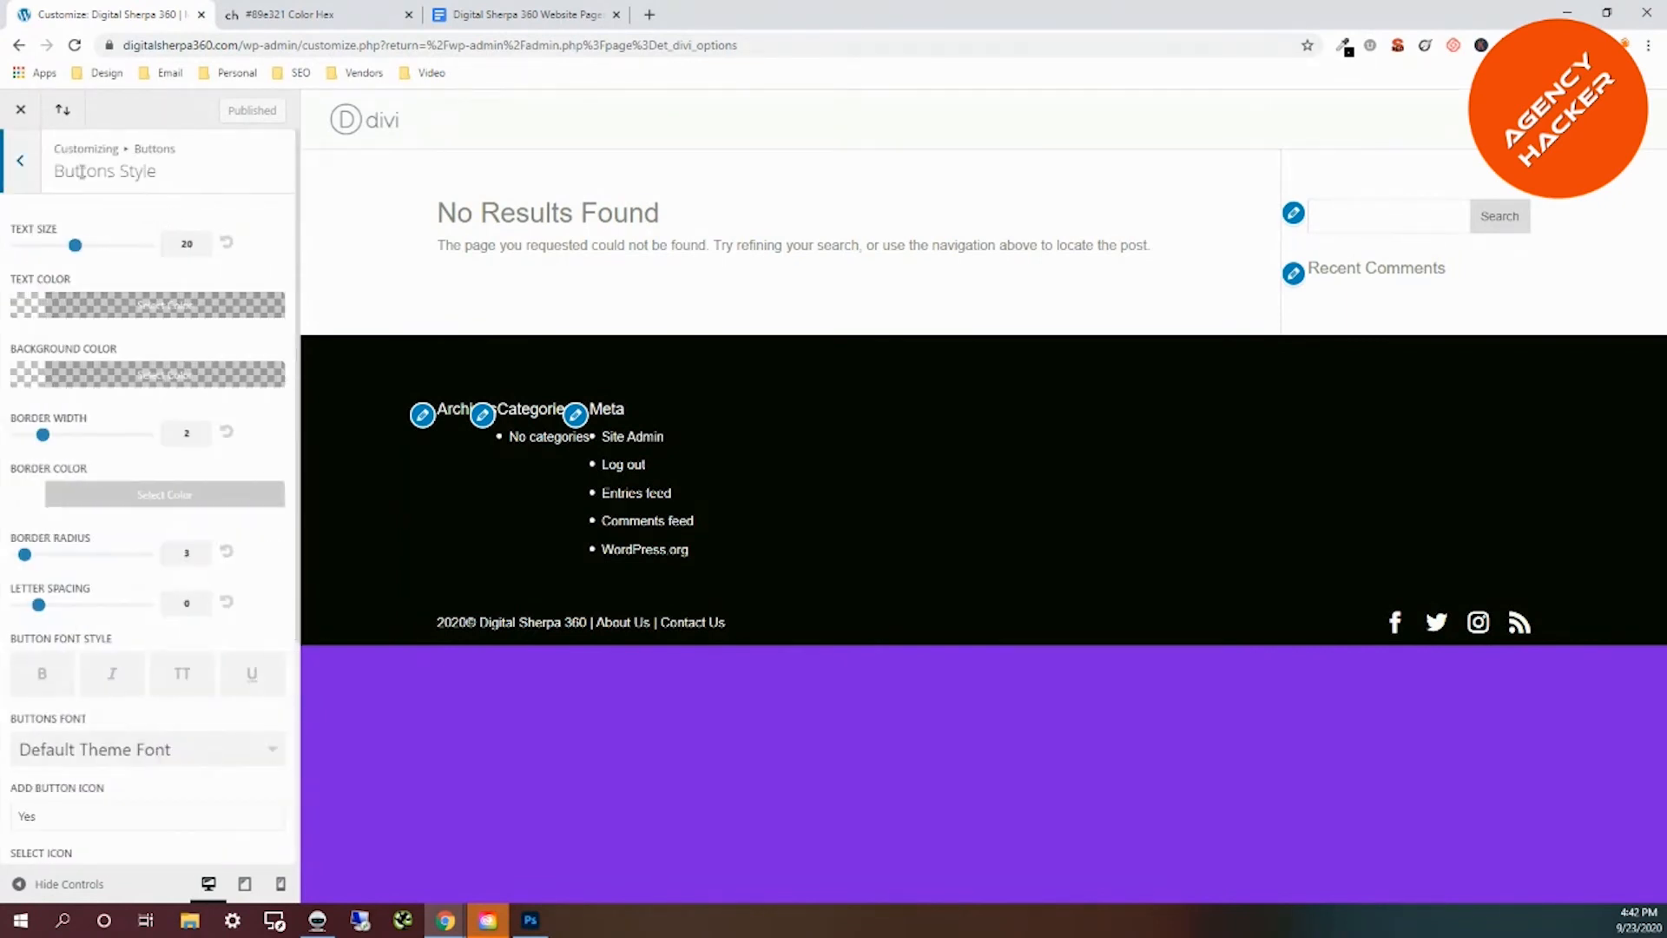
{"action": "left_click_drag", "start_coordinate": [191, 249], "coordinate": [167, 245]}
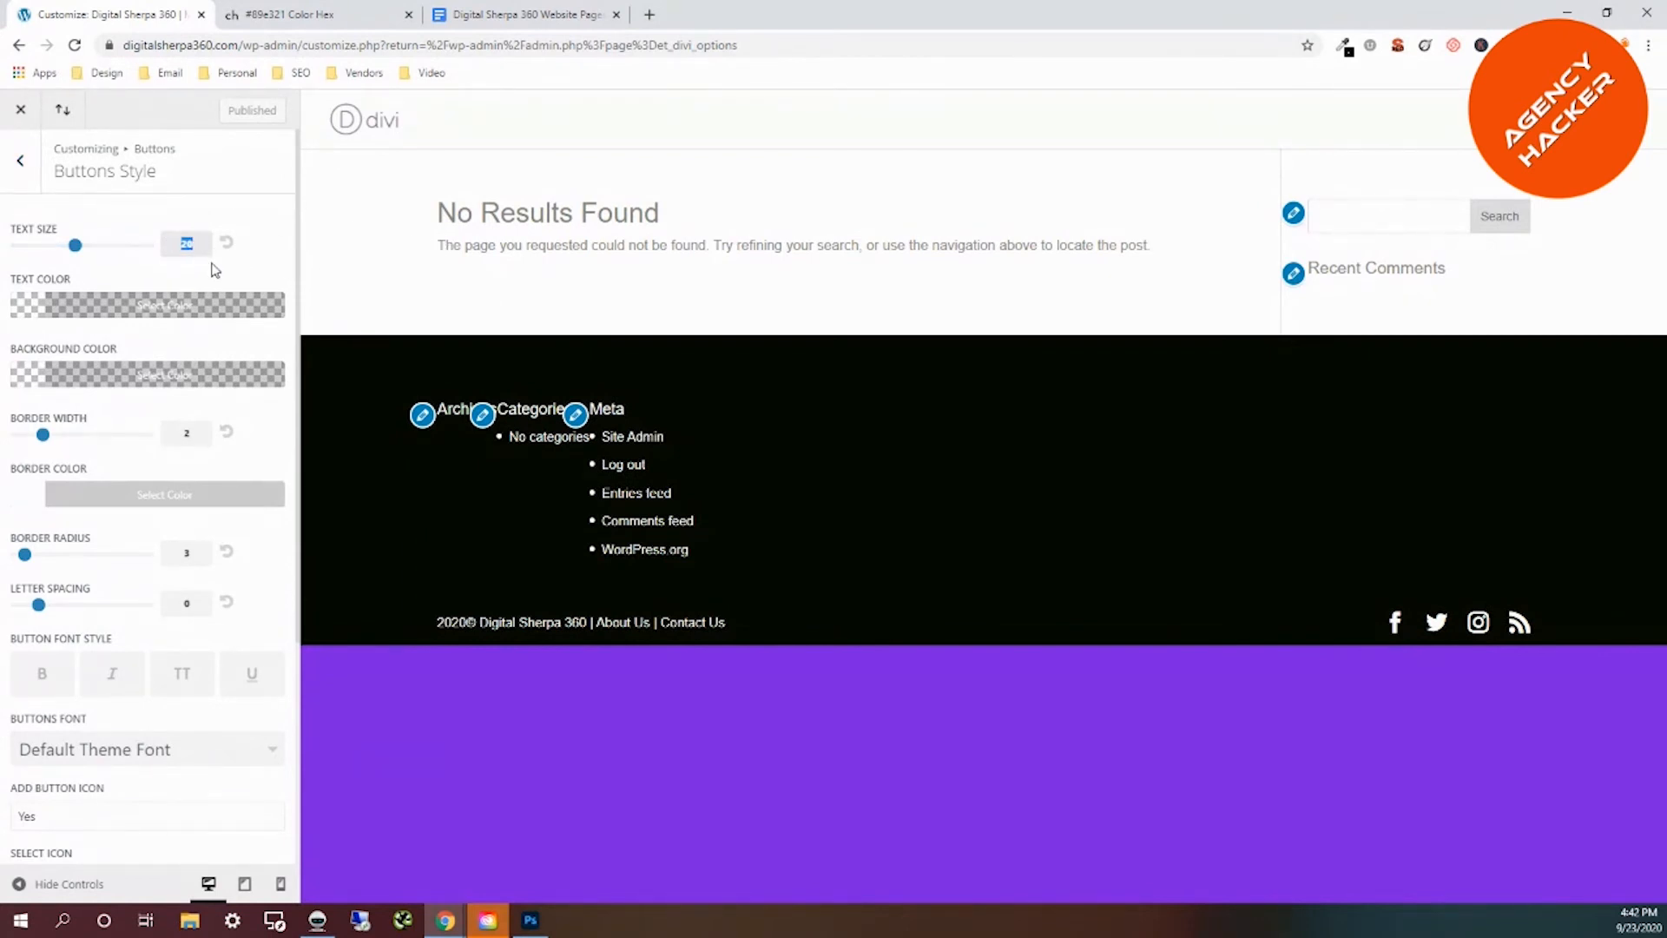
{"action": "left_click", "coordinate": [598, 246]}
{"action": "left_click_drag", "start_coordinate": [614, 246], "coordinate": [562, 246]}
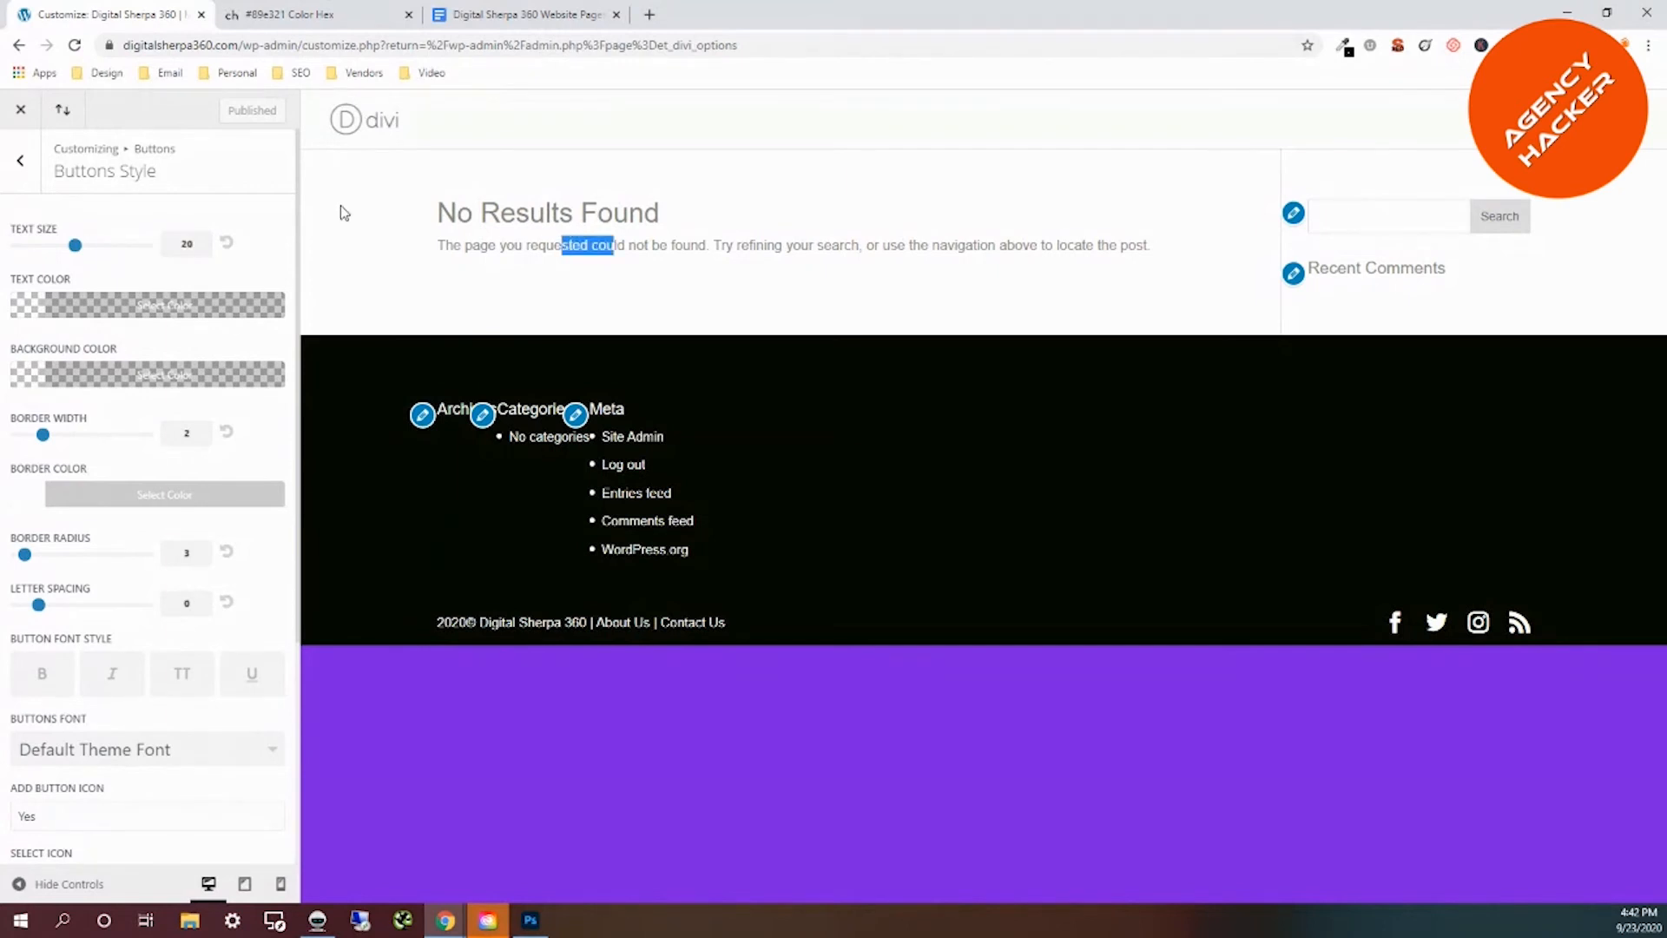
{"action": "double_click", "coordinate": [195, 244]}
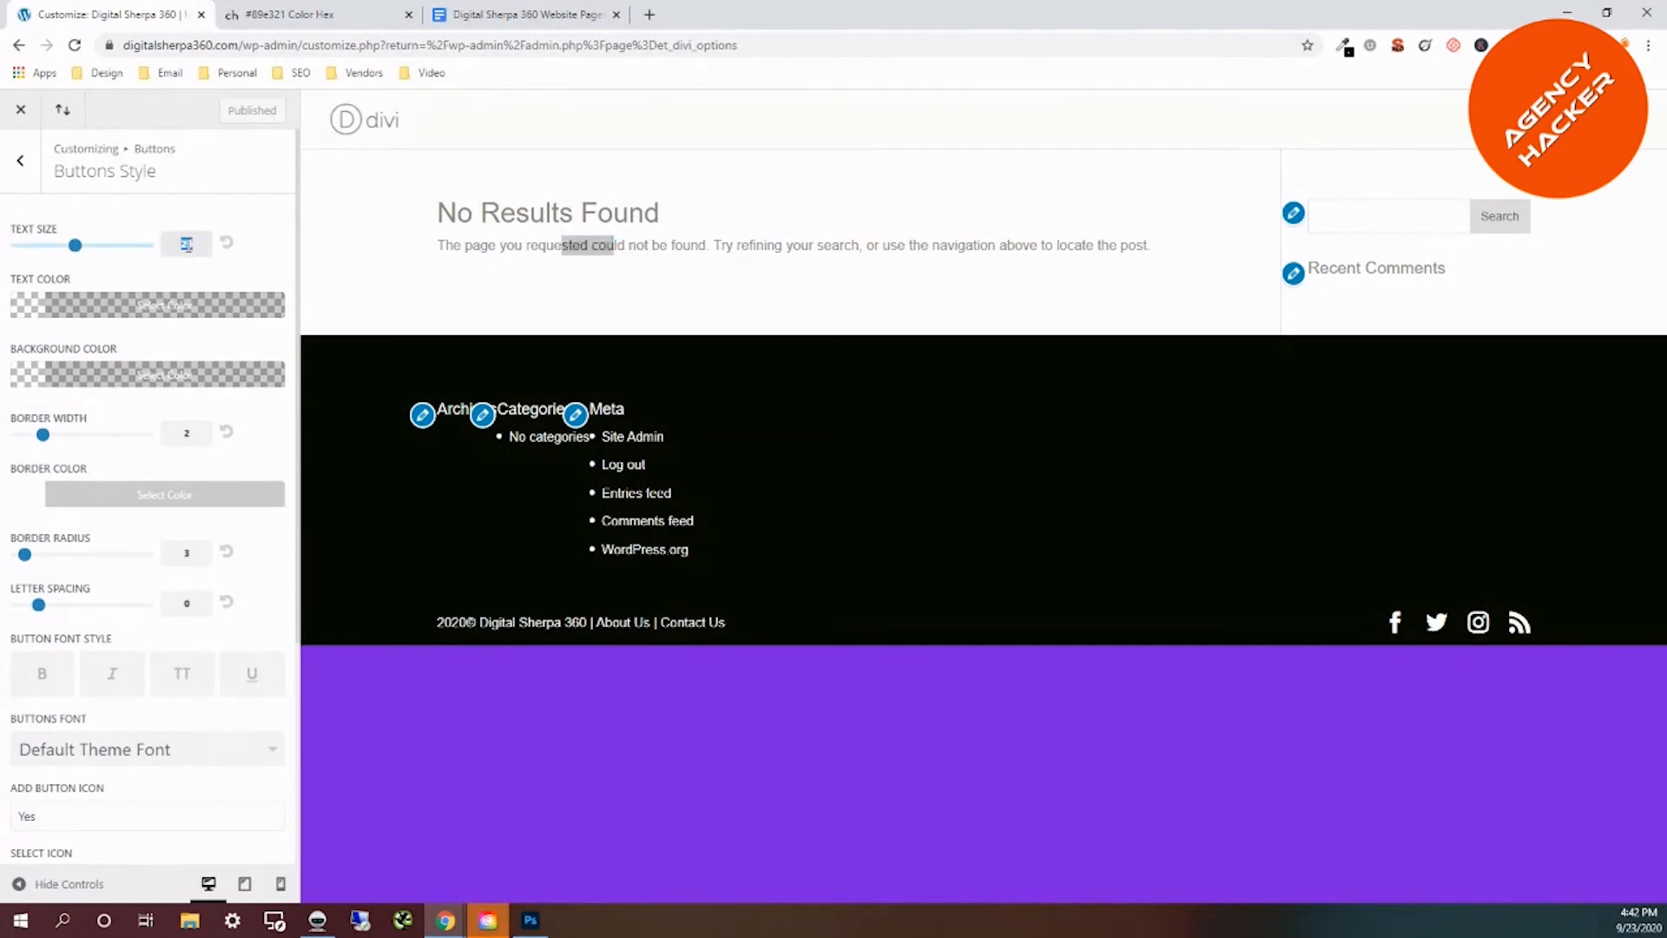
{"action": "type", "text": "22"}
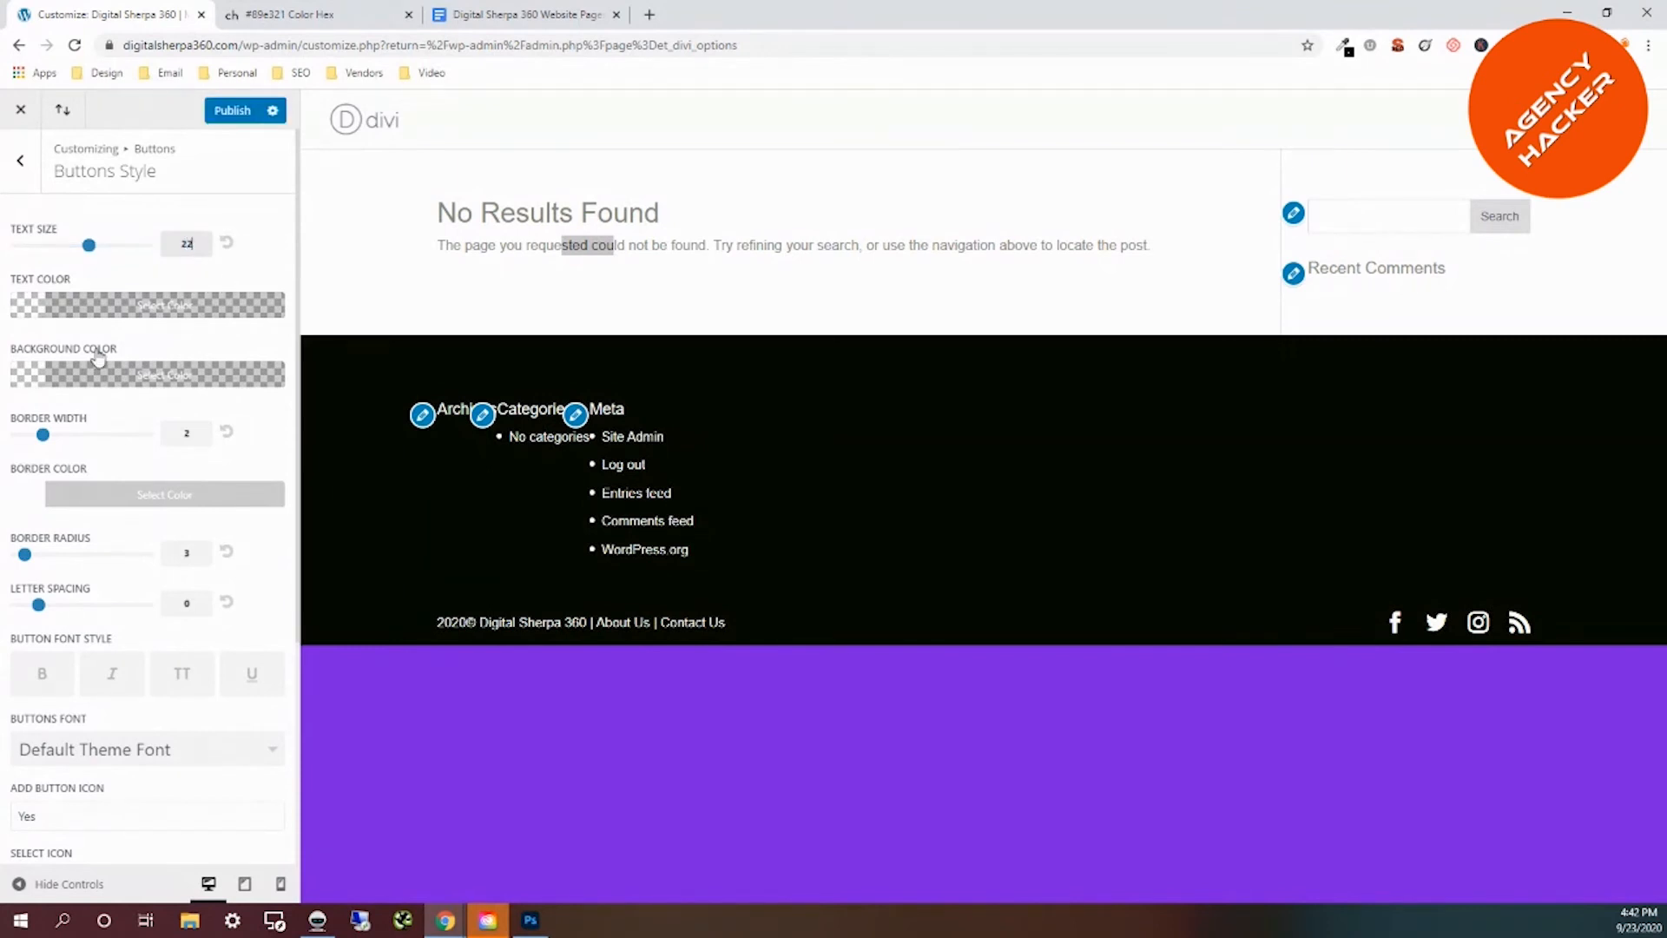
Set the buttons' text color to the off-white #fdfefc and their background color to fully opaque purple #7b21e3.
{"action": "left_click", "coordinate": [25, 307]}
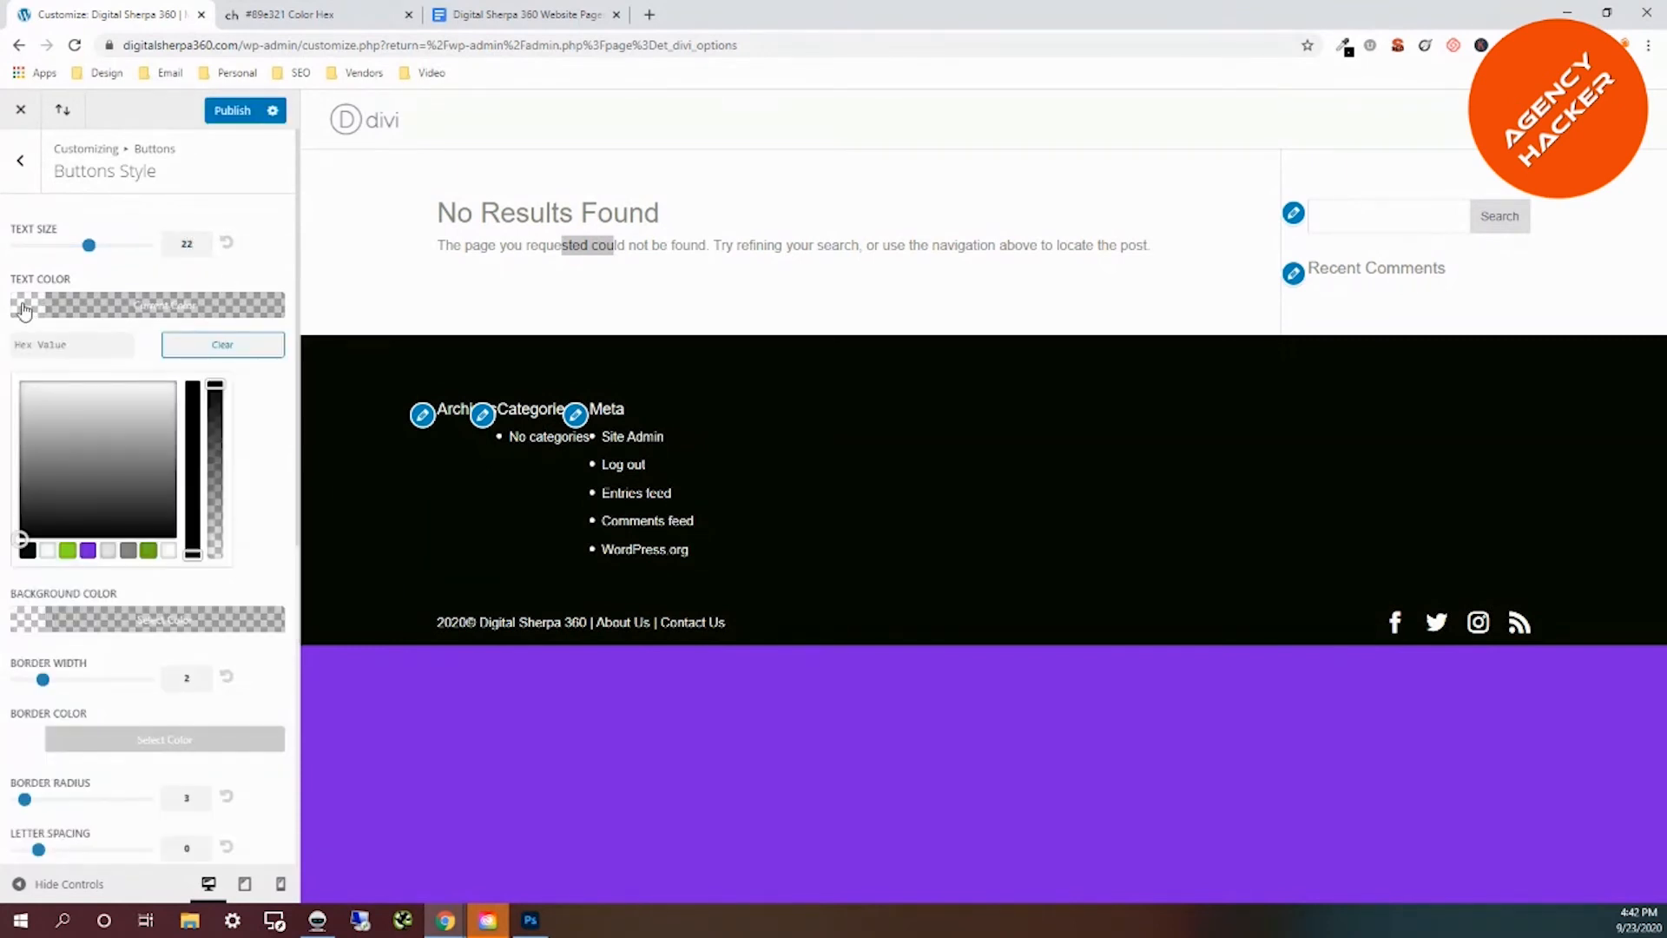
{"action": "left_click", "coordinate": [48, 550]}
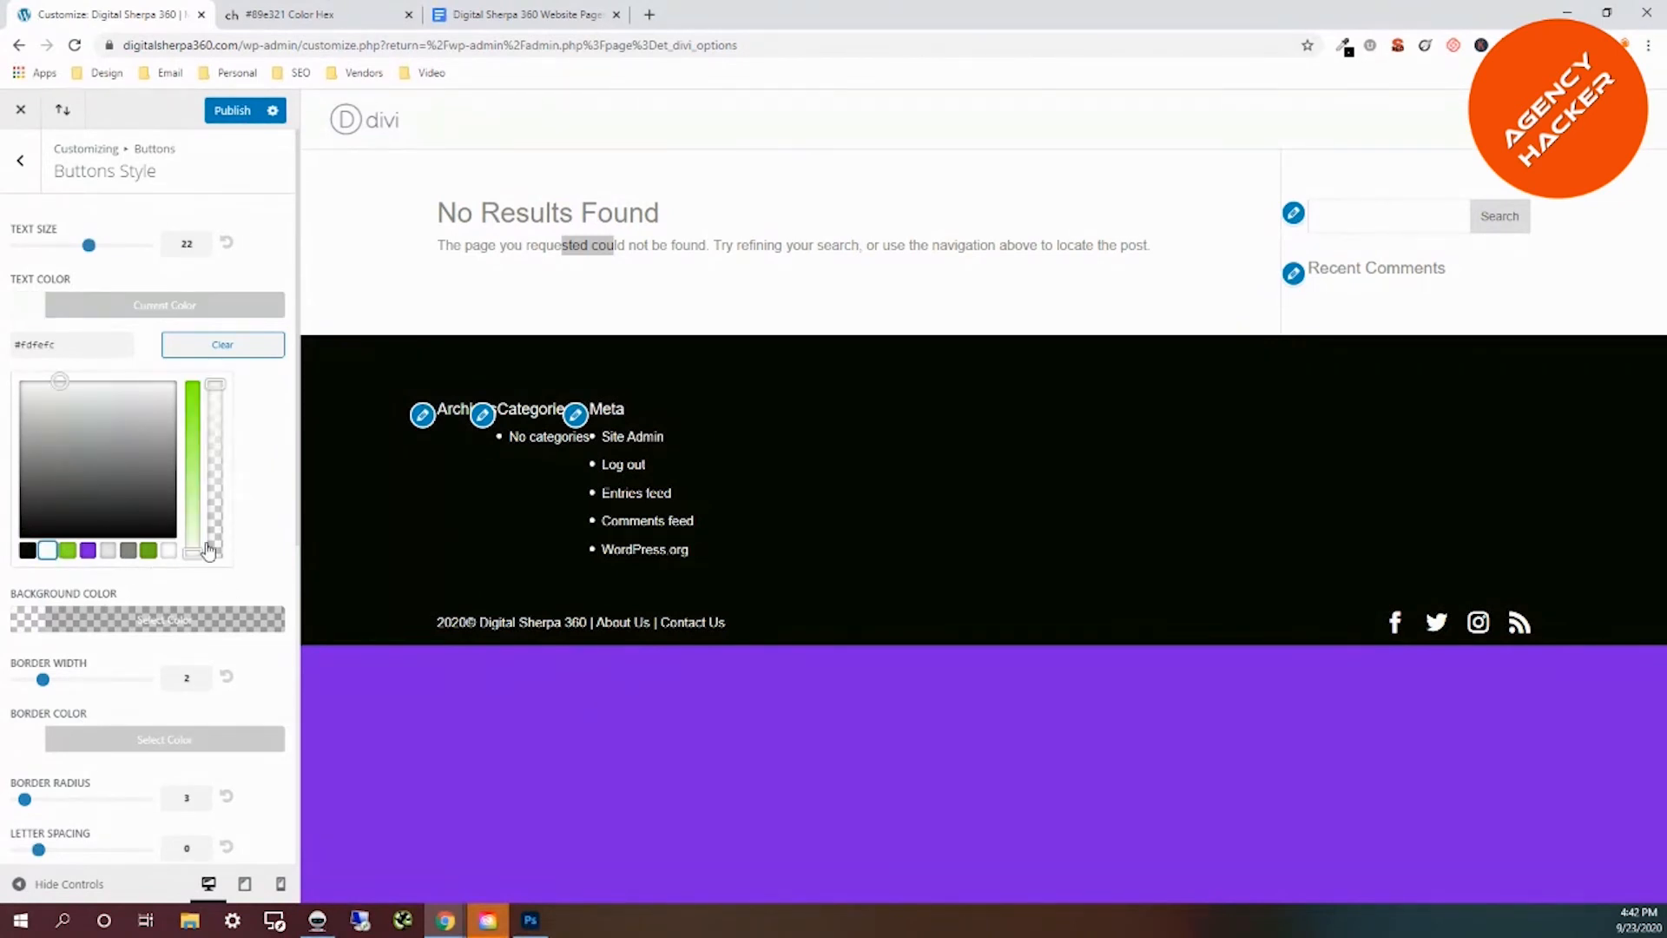
{"action": "left_click", "coordinate": [29, 618]}
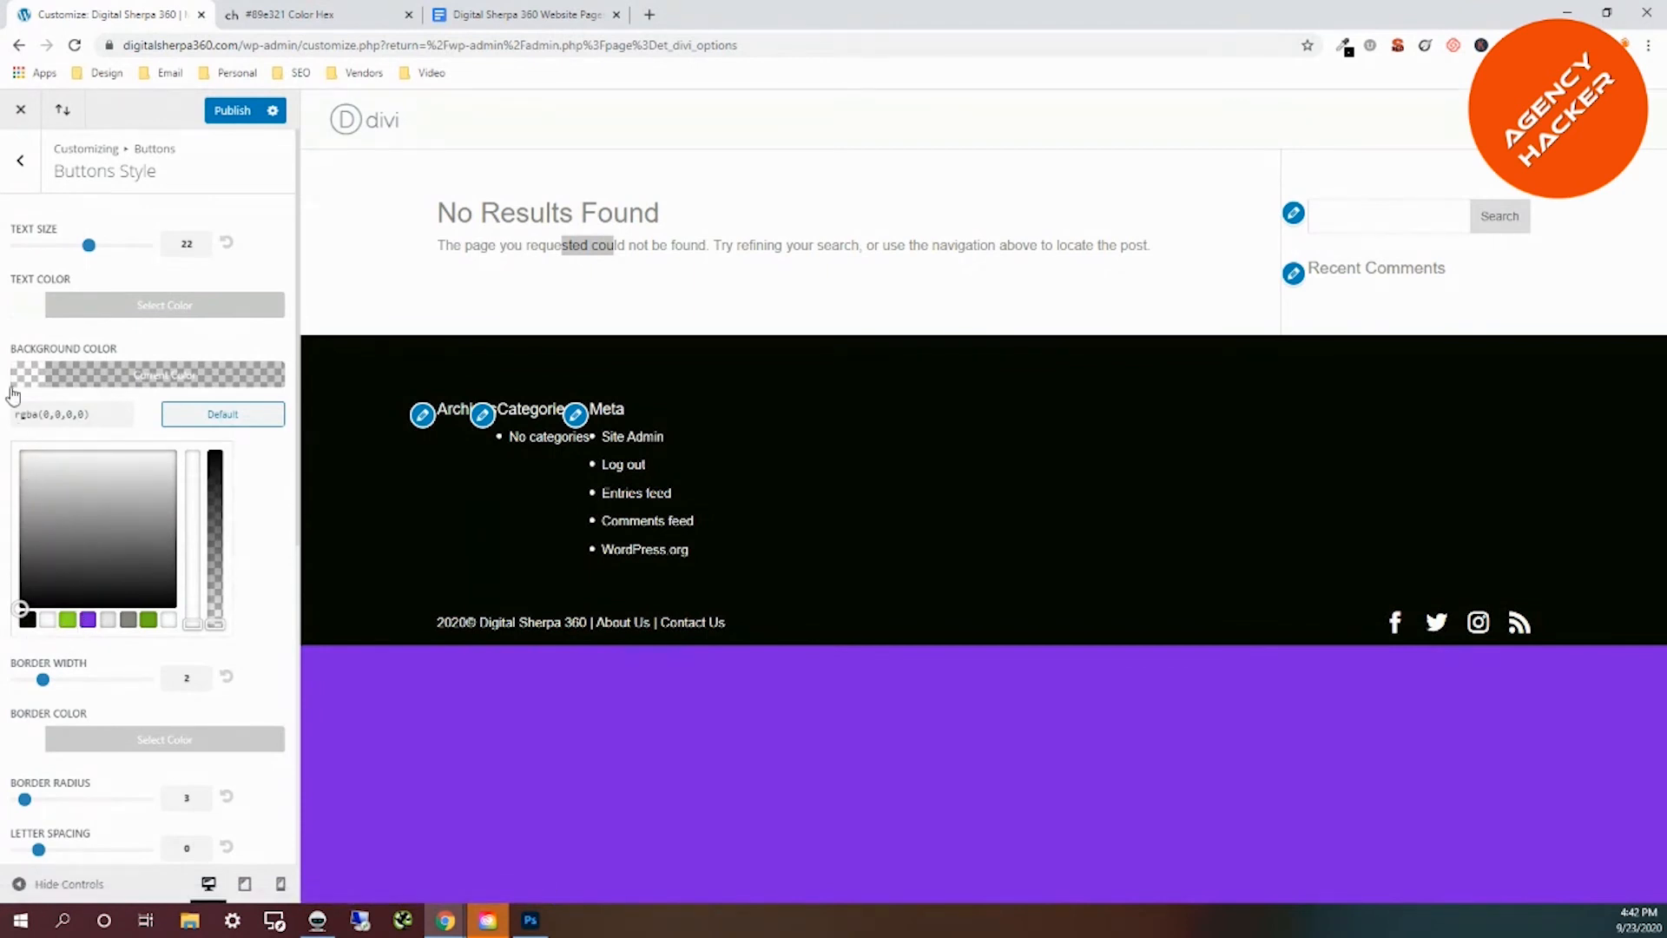
{"action": "left_click", "coordinate": [88, 620]}
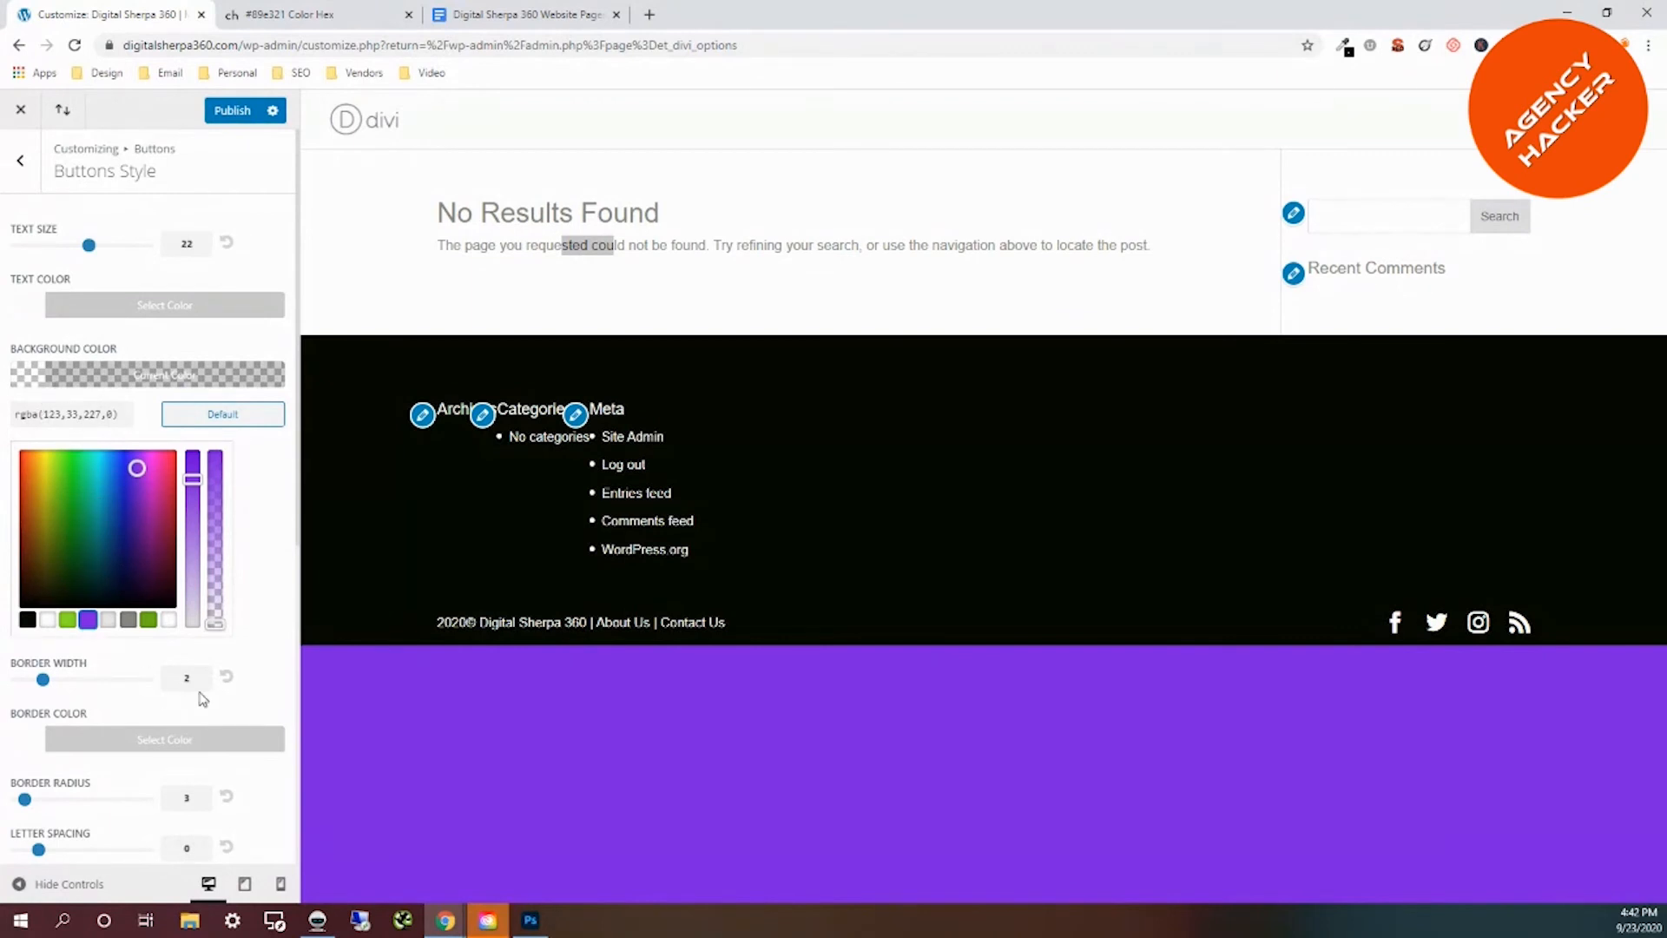
{"action": "left_click_drag", "start_coordinate": [214, 623], "coordinate": [216, 450]}
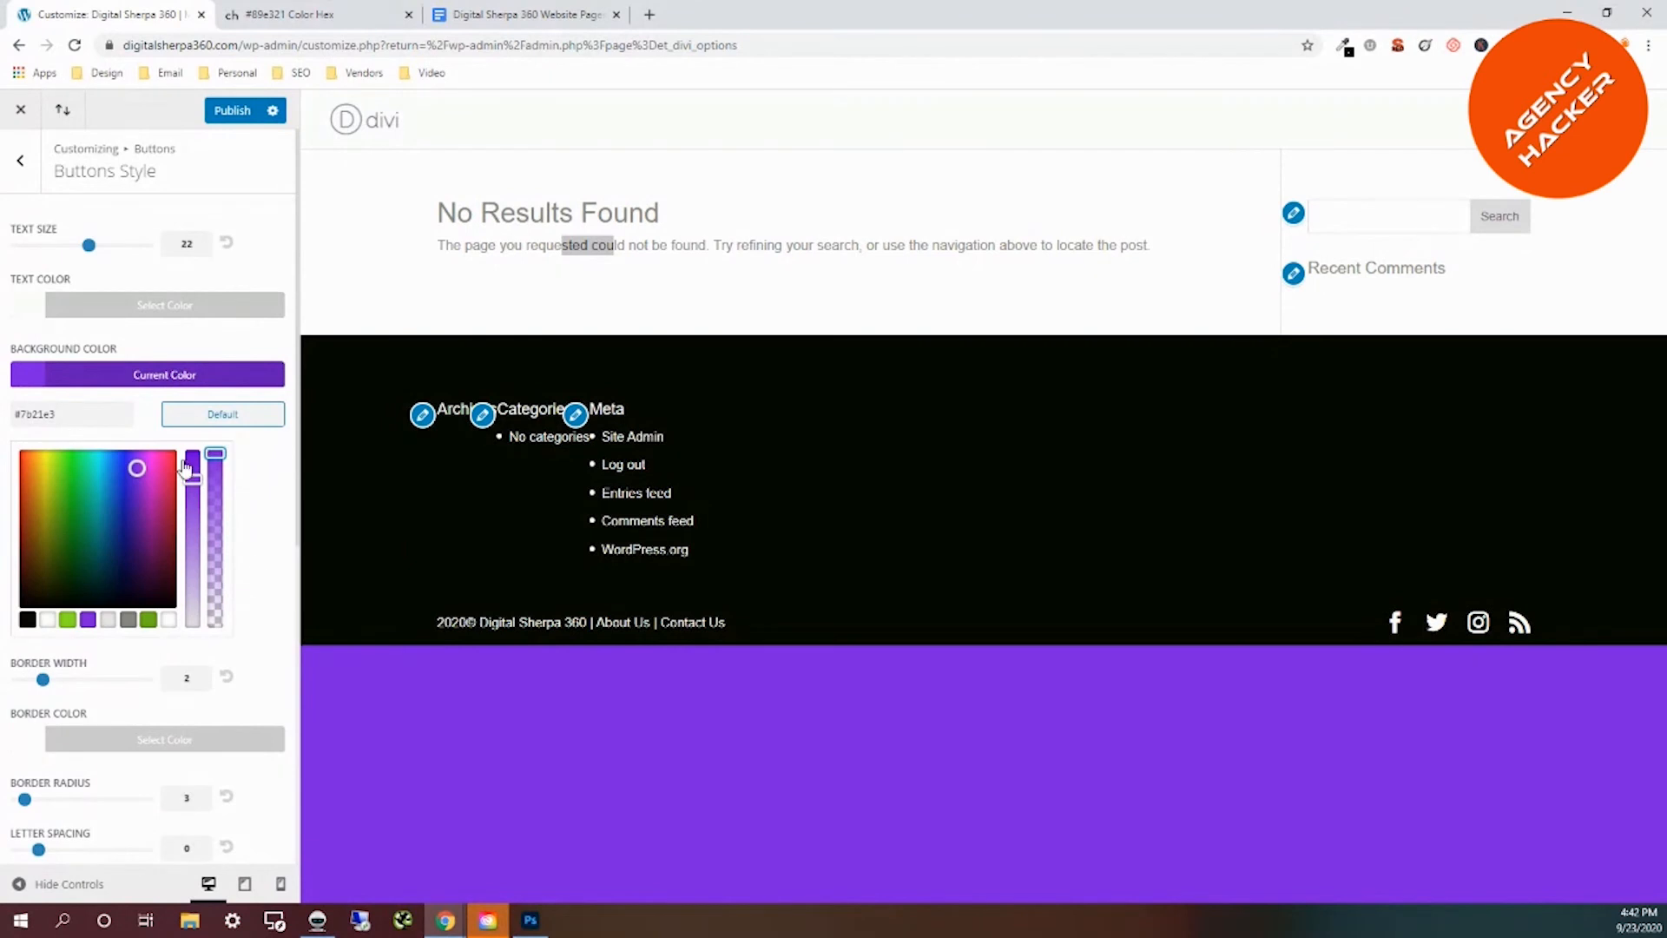
Set the buttons' border color to the brand purple #7b21e3.
{"action": "scroll", "coordinate": [212, 621], "scroll_direction": "down", "scroll_amount": 2}
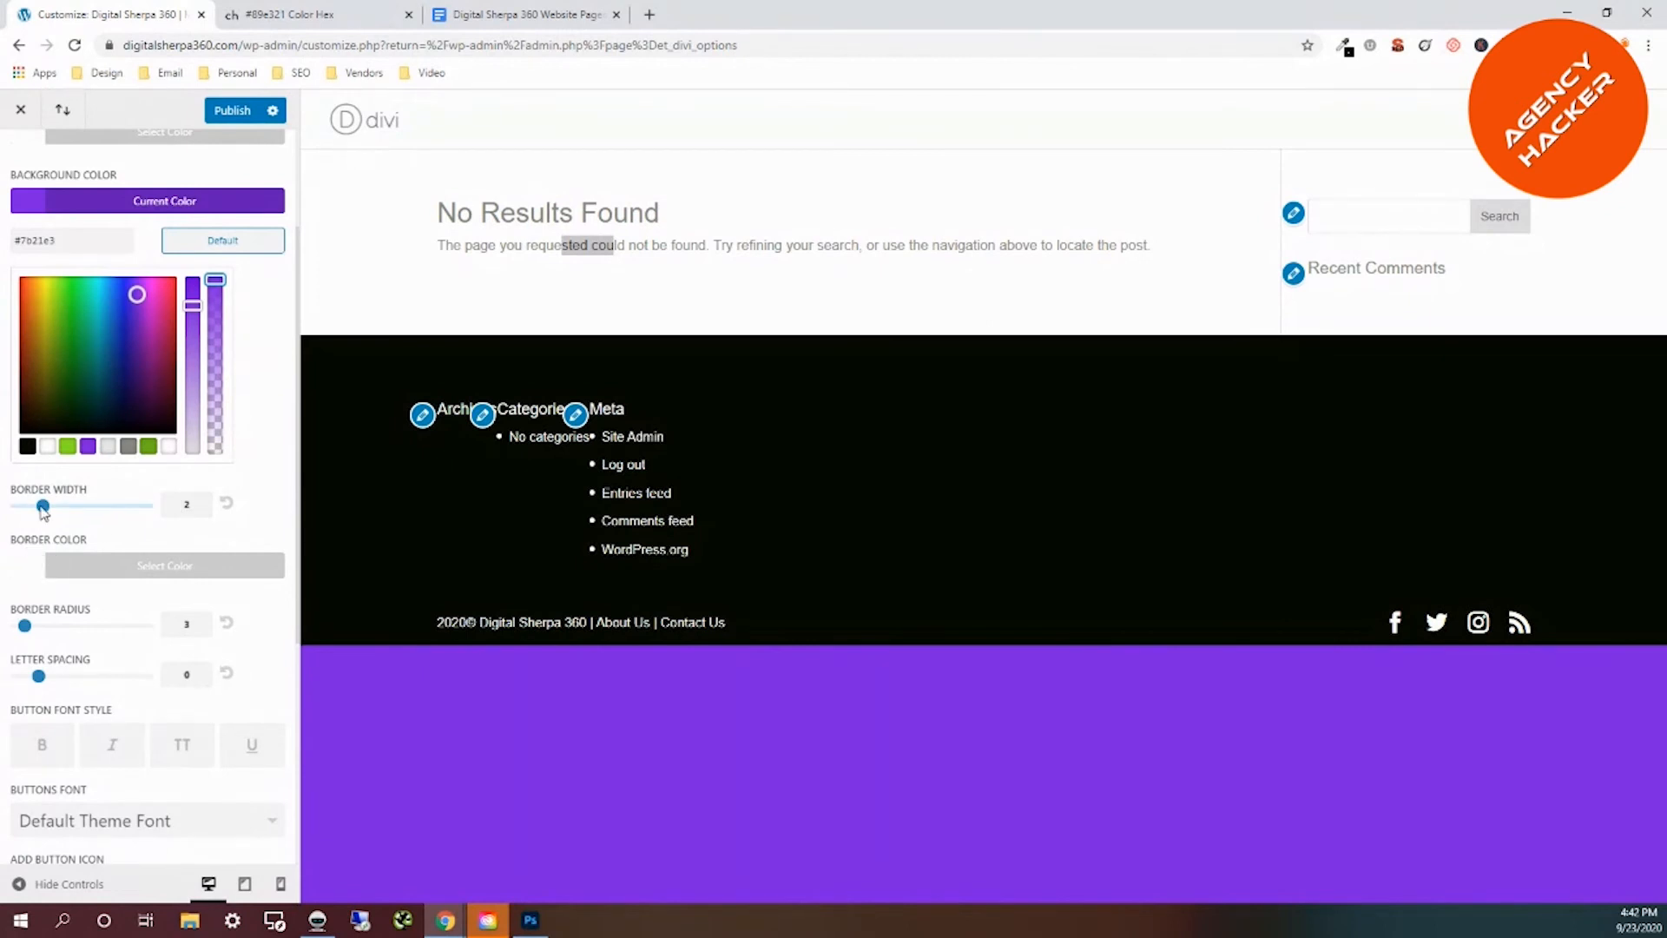
{"action": "left_click", "coordinate": [35, 570]}
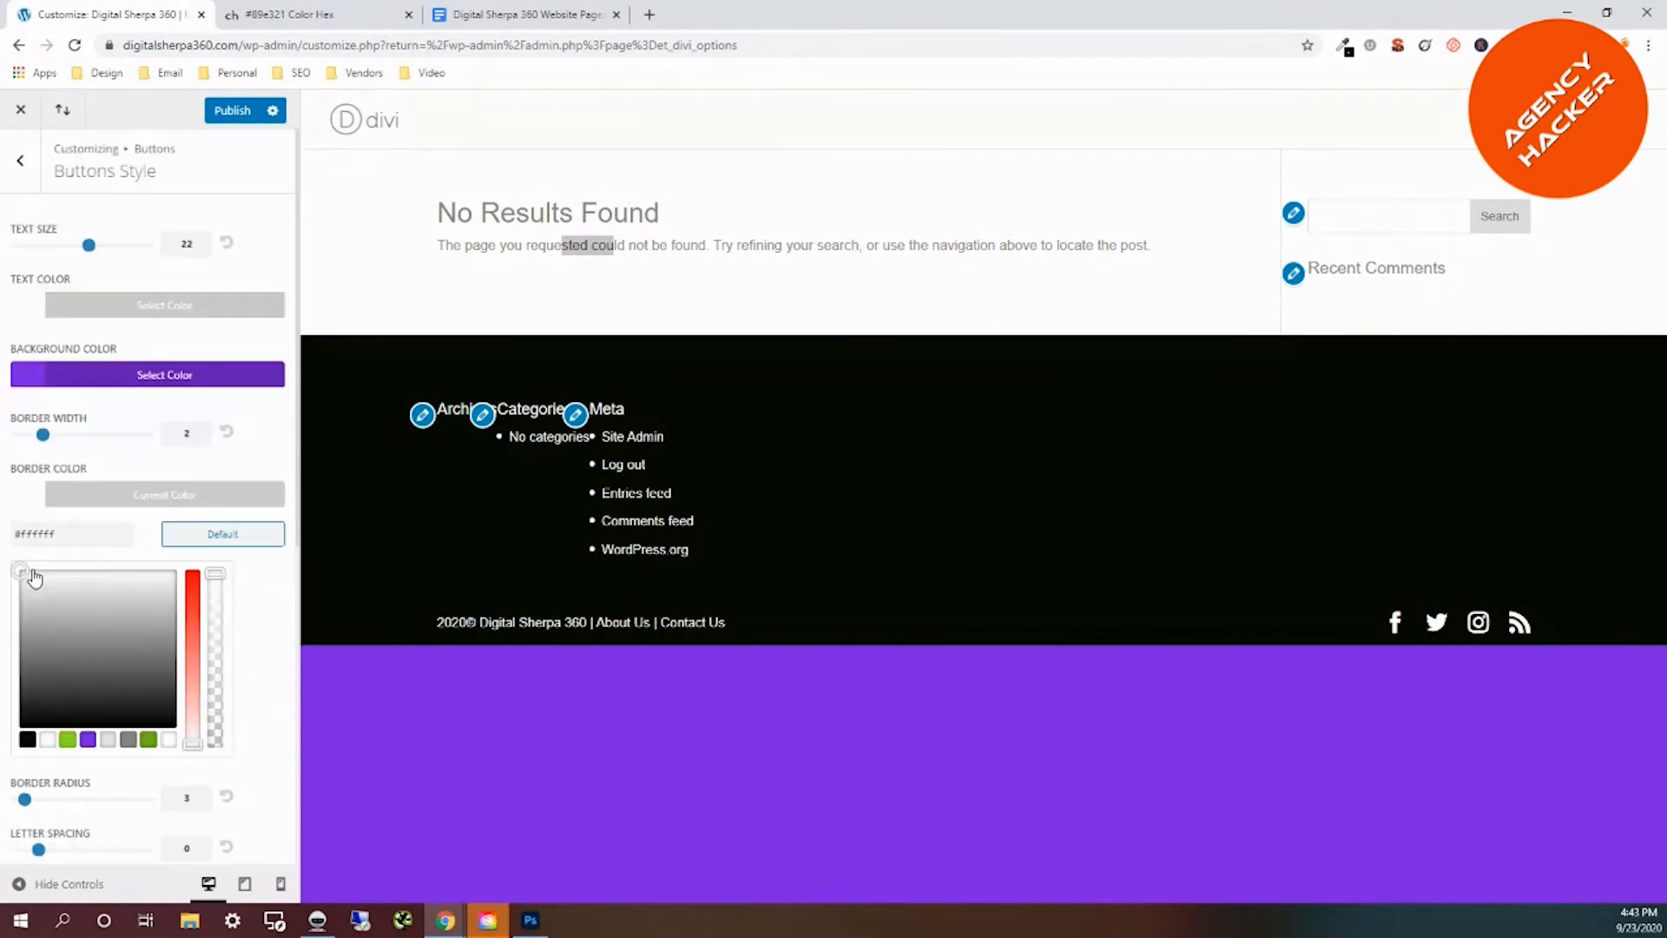
{"action": "left_click", "coordinate": [91, 739]}
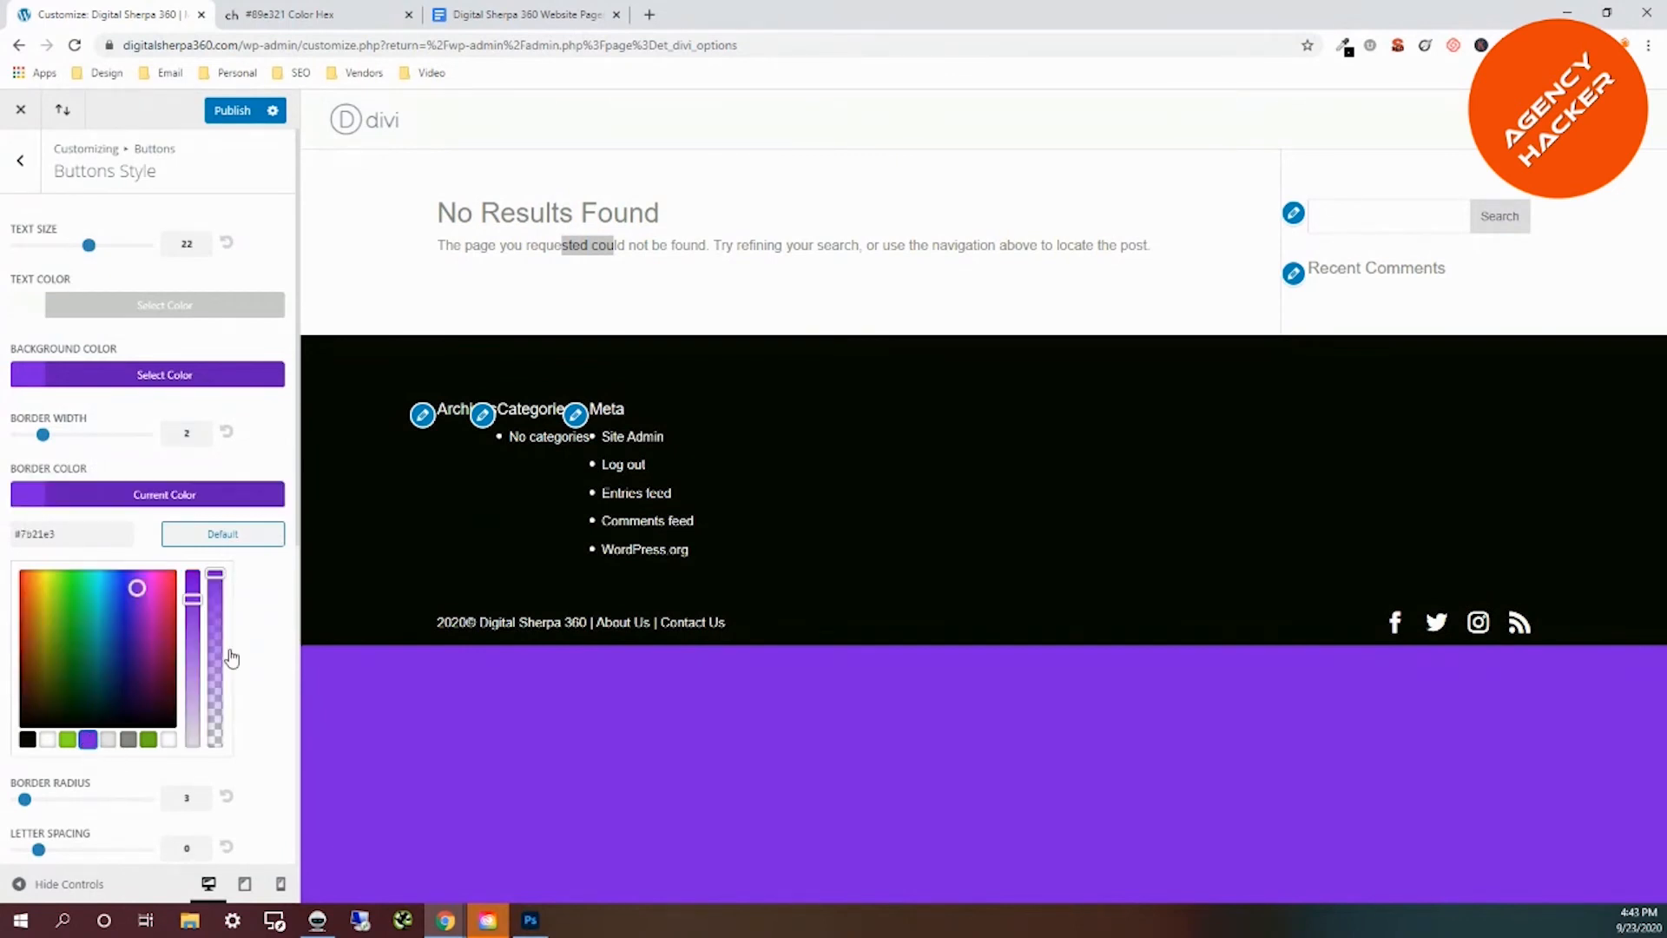
Try border radius values of 10, 50 and 3 for the buttons.
{"action": "scroll", "coordinate": [274, 645], "scroll_direction": "down", "scroll_amount": 1}
{"action": "scroll", "coordinate": [273, 646], "scroll_direction": "down", "scroll_amount": 3}
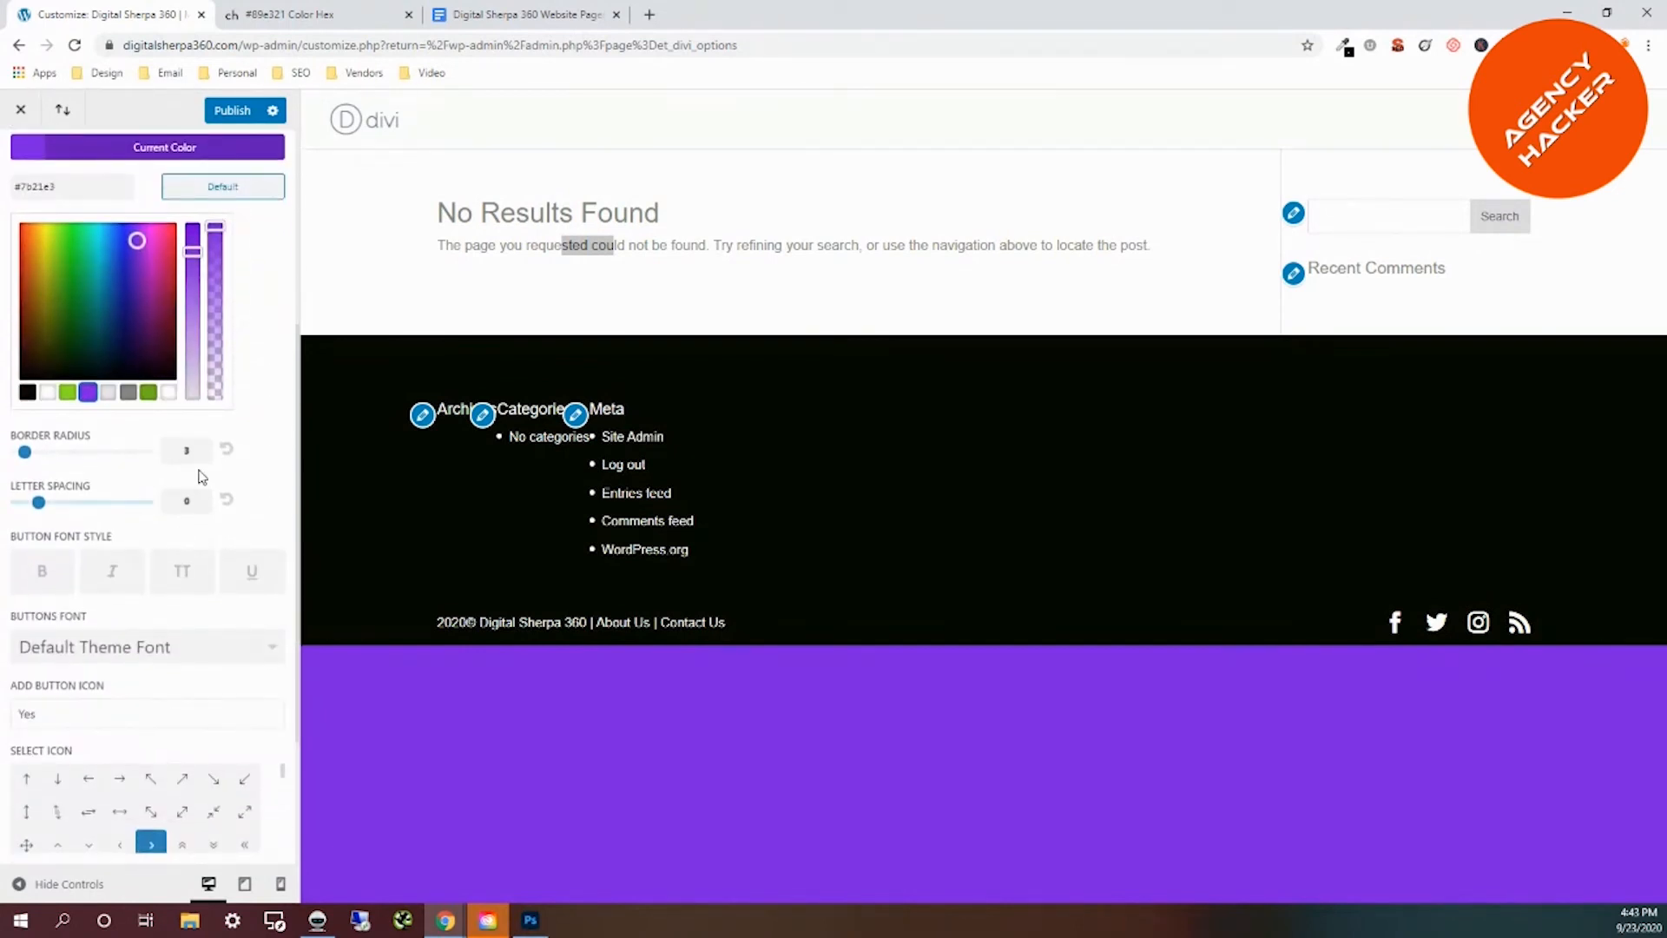
{"action": "left_click_drag", "start_coordinate": [199, 449], "coordinate": [166, 449]}
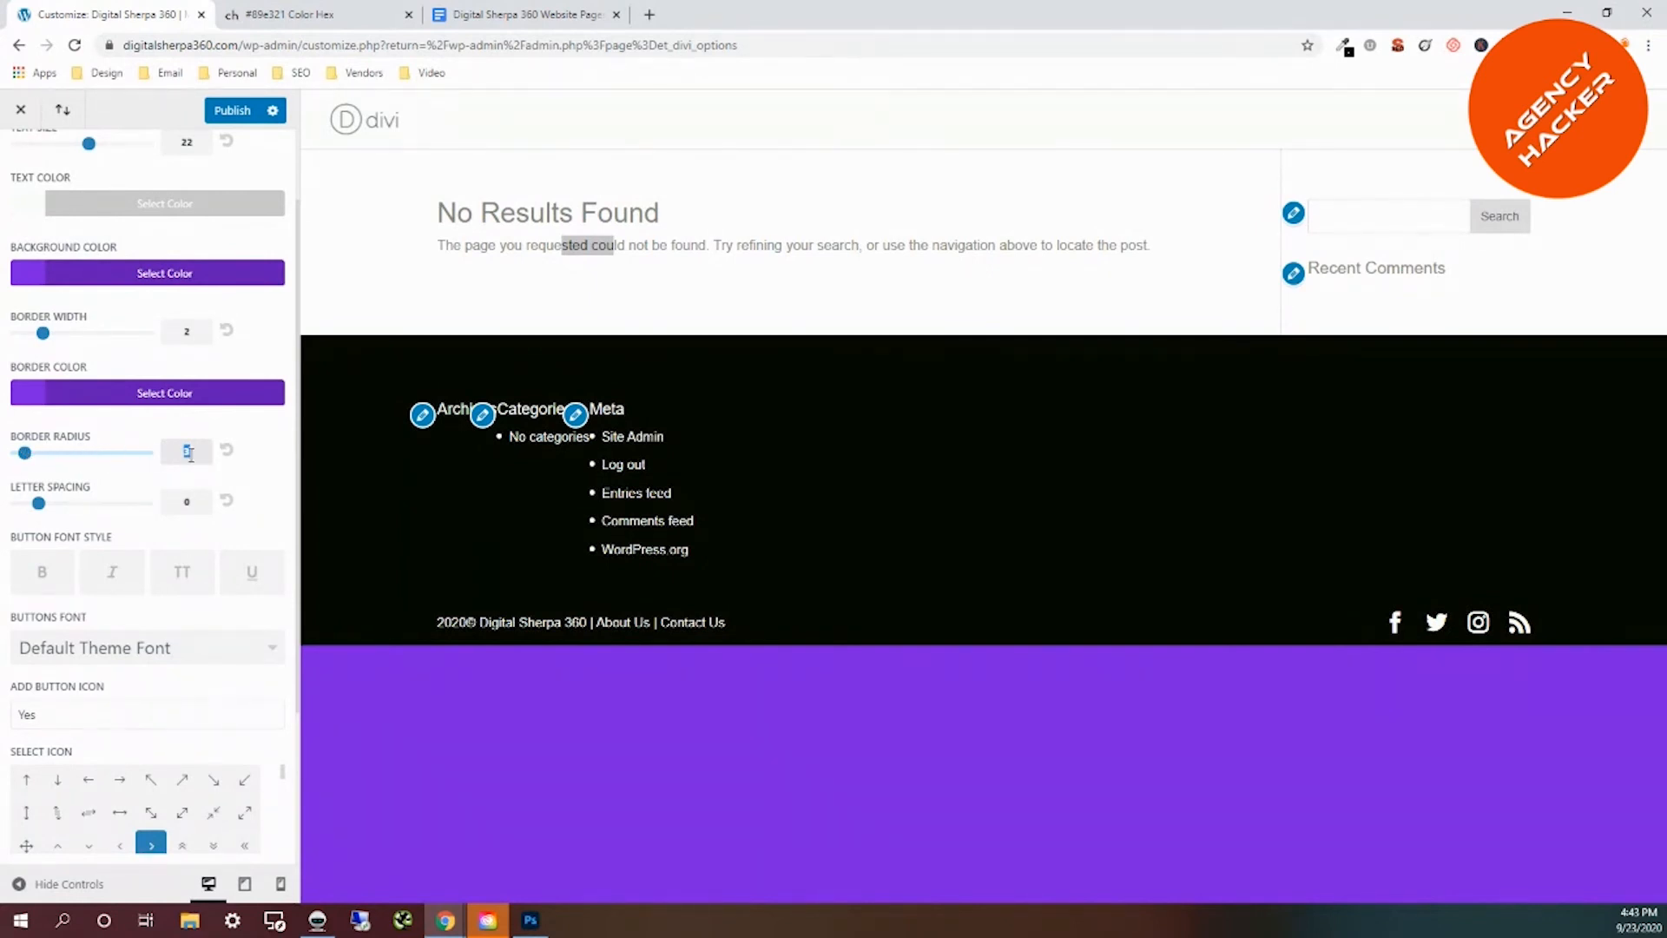
{"action": "type", "text": "10"}
{"action": "left_click_drag", "start_coordinate": [197, 450], "coordinate": [164, 450]}
{"action": "type", "text": "50"}
{"action": "key", "text": "BackSpace"}
{"action": "key", "text": "BackSpace"}
{"action": "type", "text": "3"}
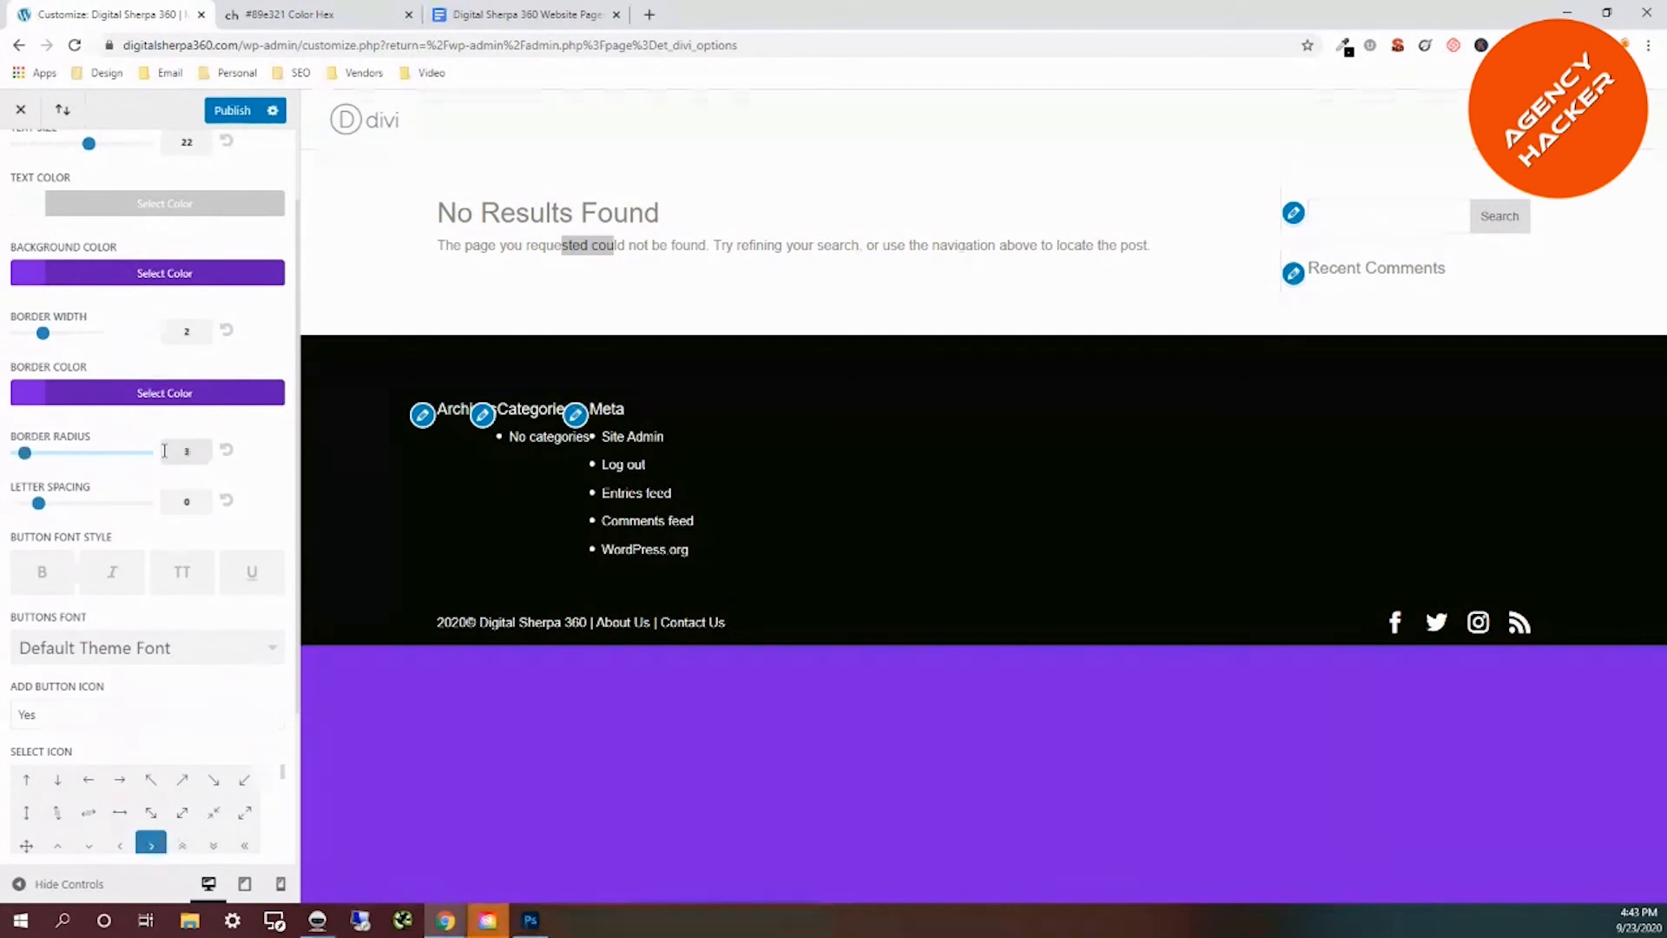
Set the buttons' border radius to 10.
{"action": "left_click_drag", "start_coordinate": [205, 450], "coordinate": [142, 462]}
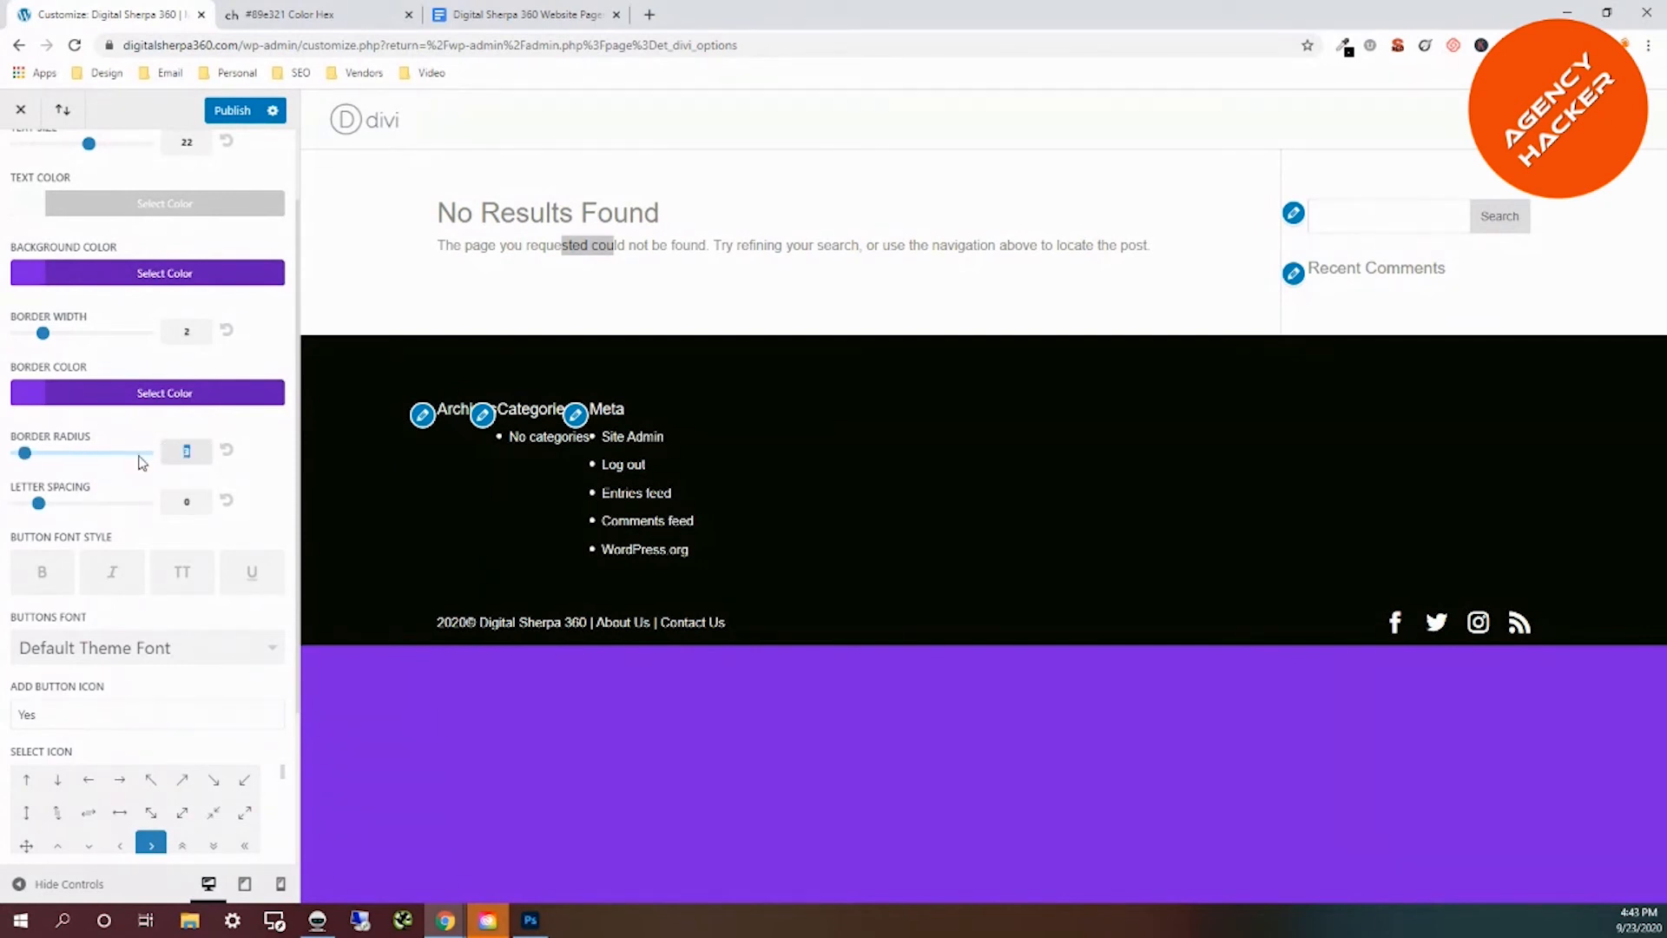
{"action": "type", "text": "10"}
{"action": "scroll", "coordinate": [202, 587], "scroll_direction": "down", "scroll_amount": 3}
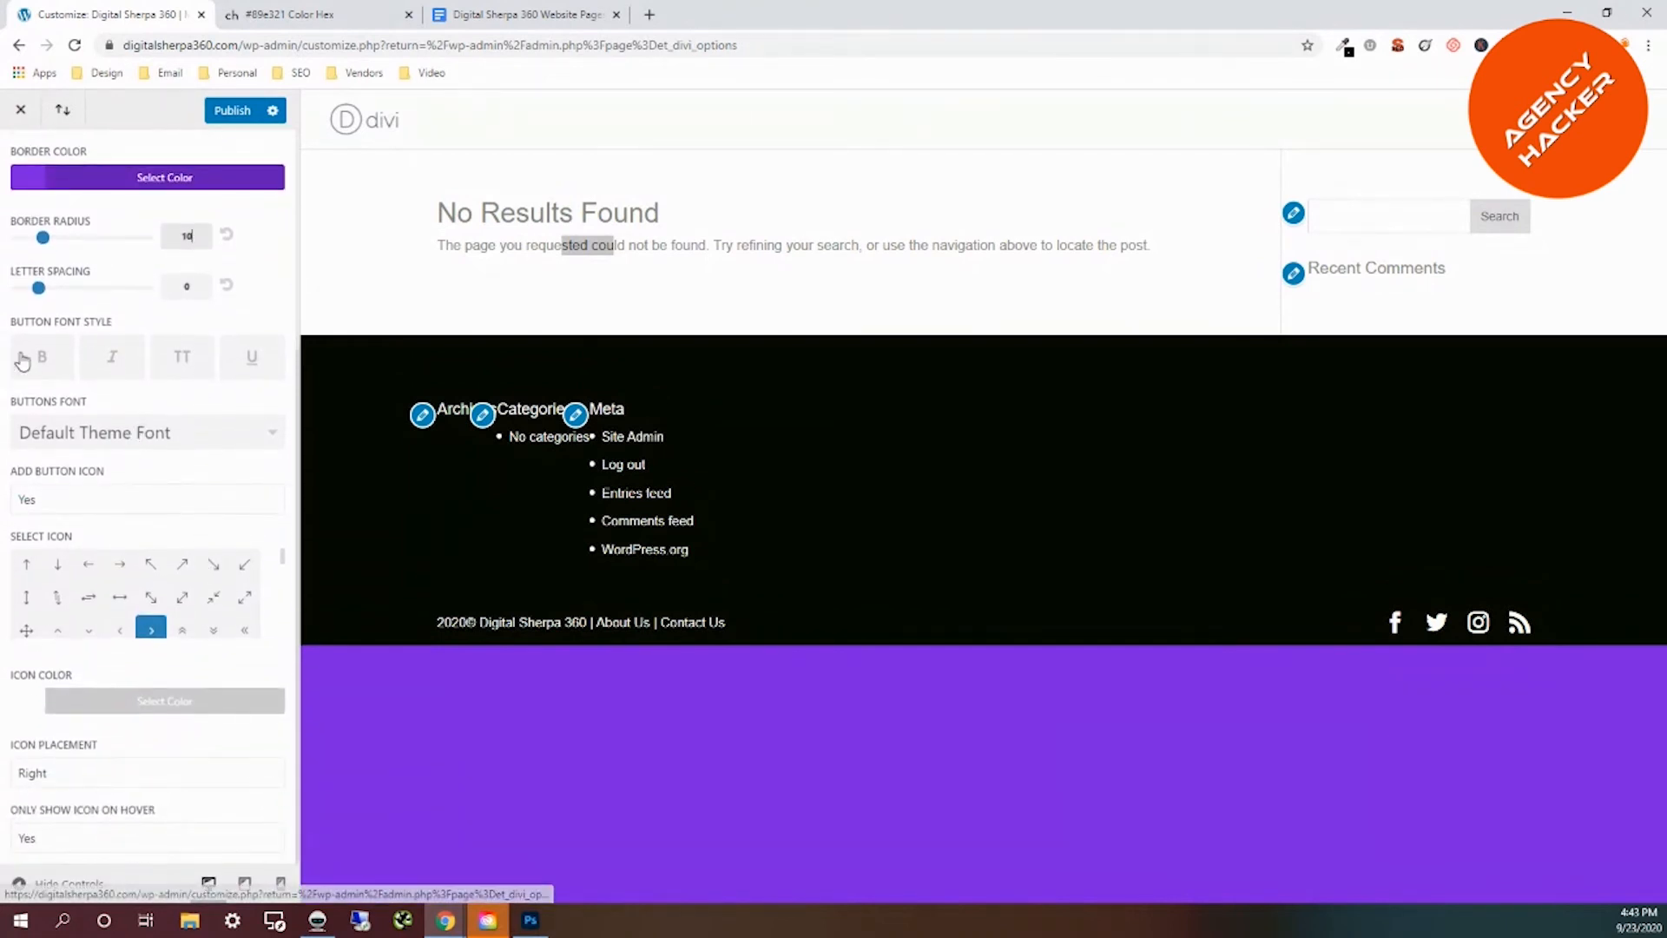
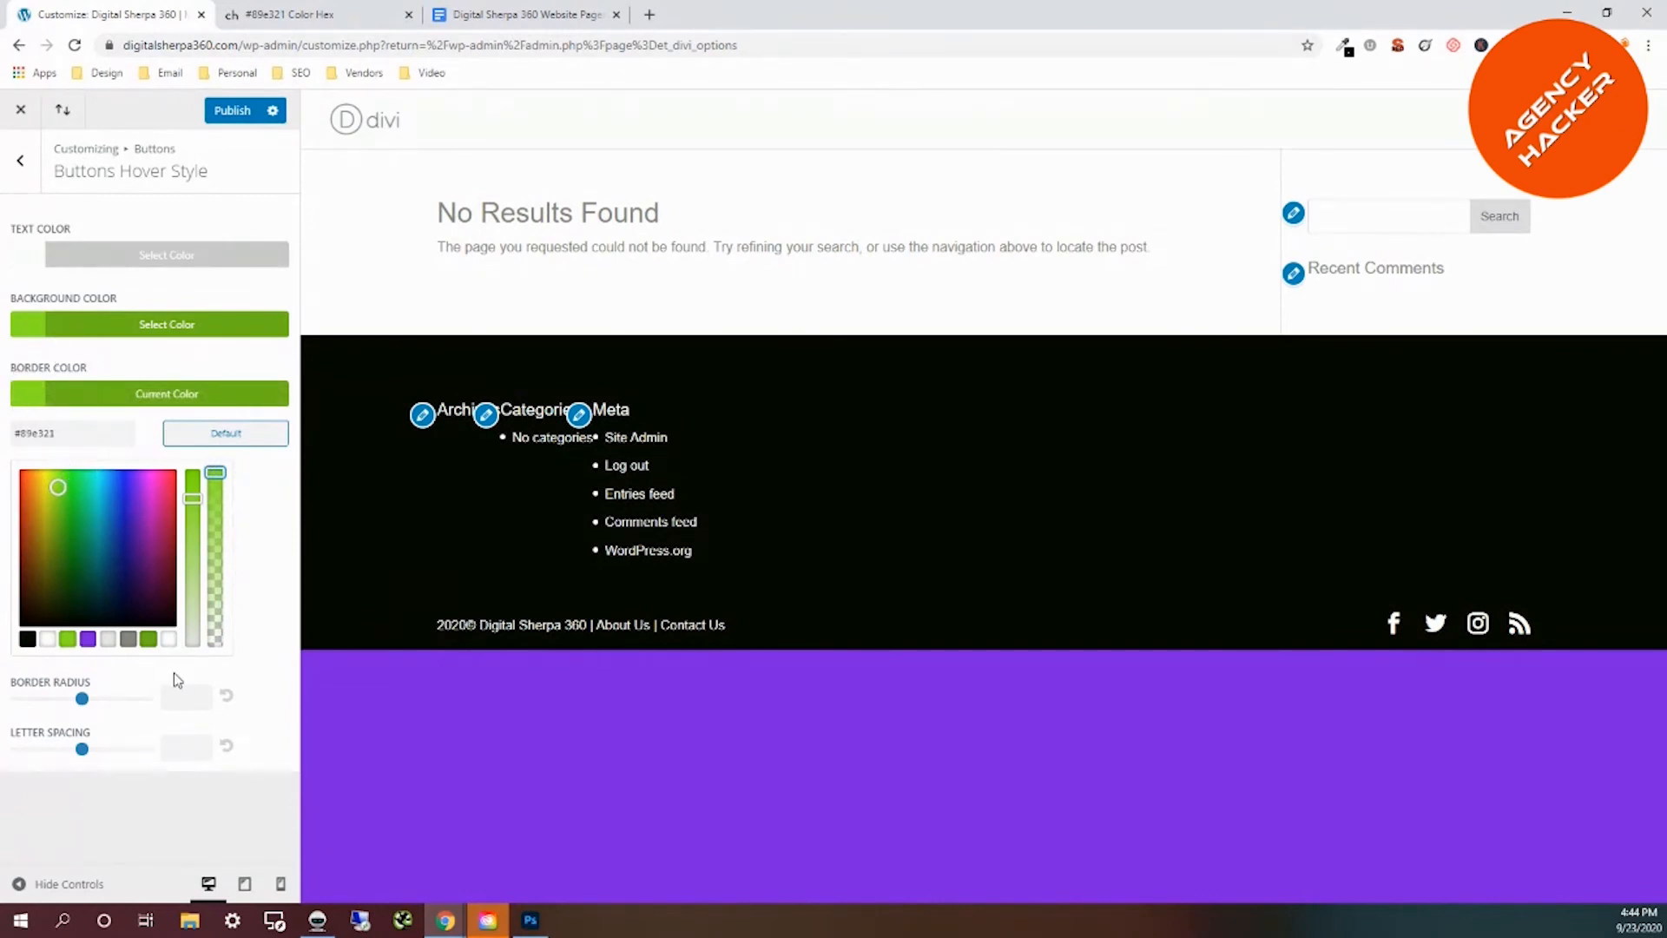
Set the border radius of the buttons' hover style to 10 and publish the button changes.
{"action": "left_click", "coordinate": [172, 703]}
{"action": "type", "text": "10"}
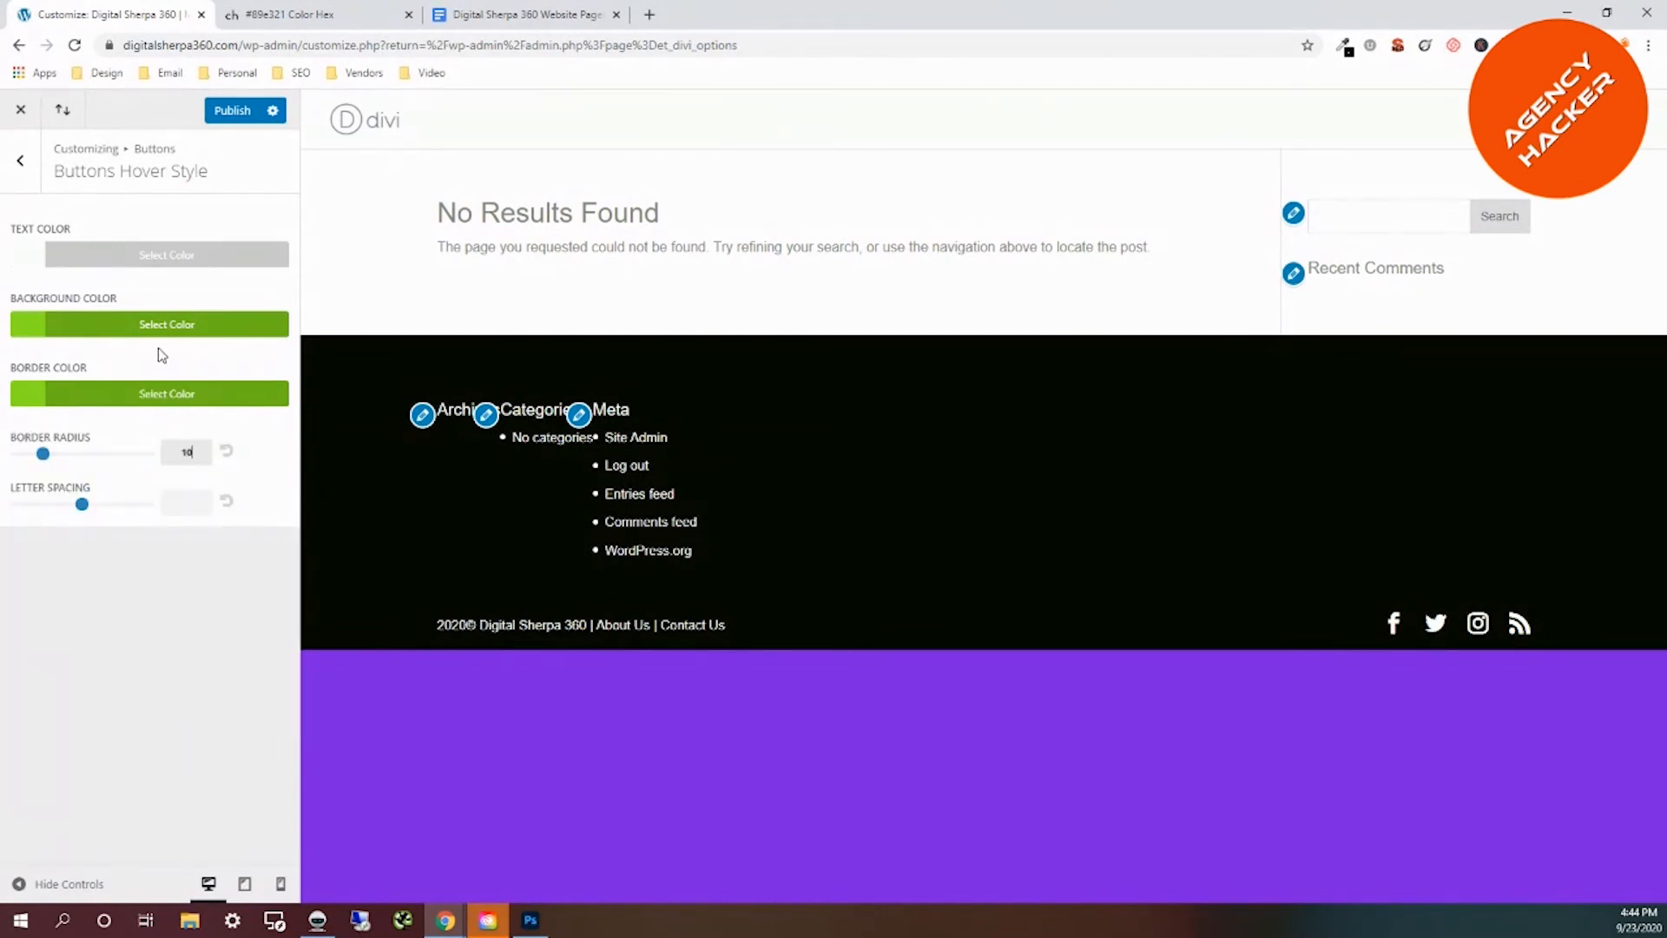
{"action": "left_click", "coordinate": [233, 108]}
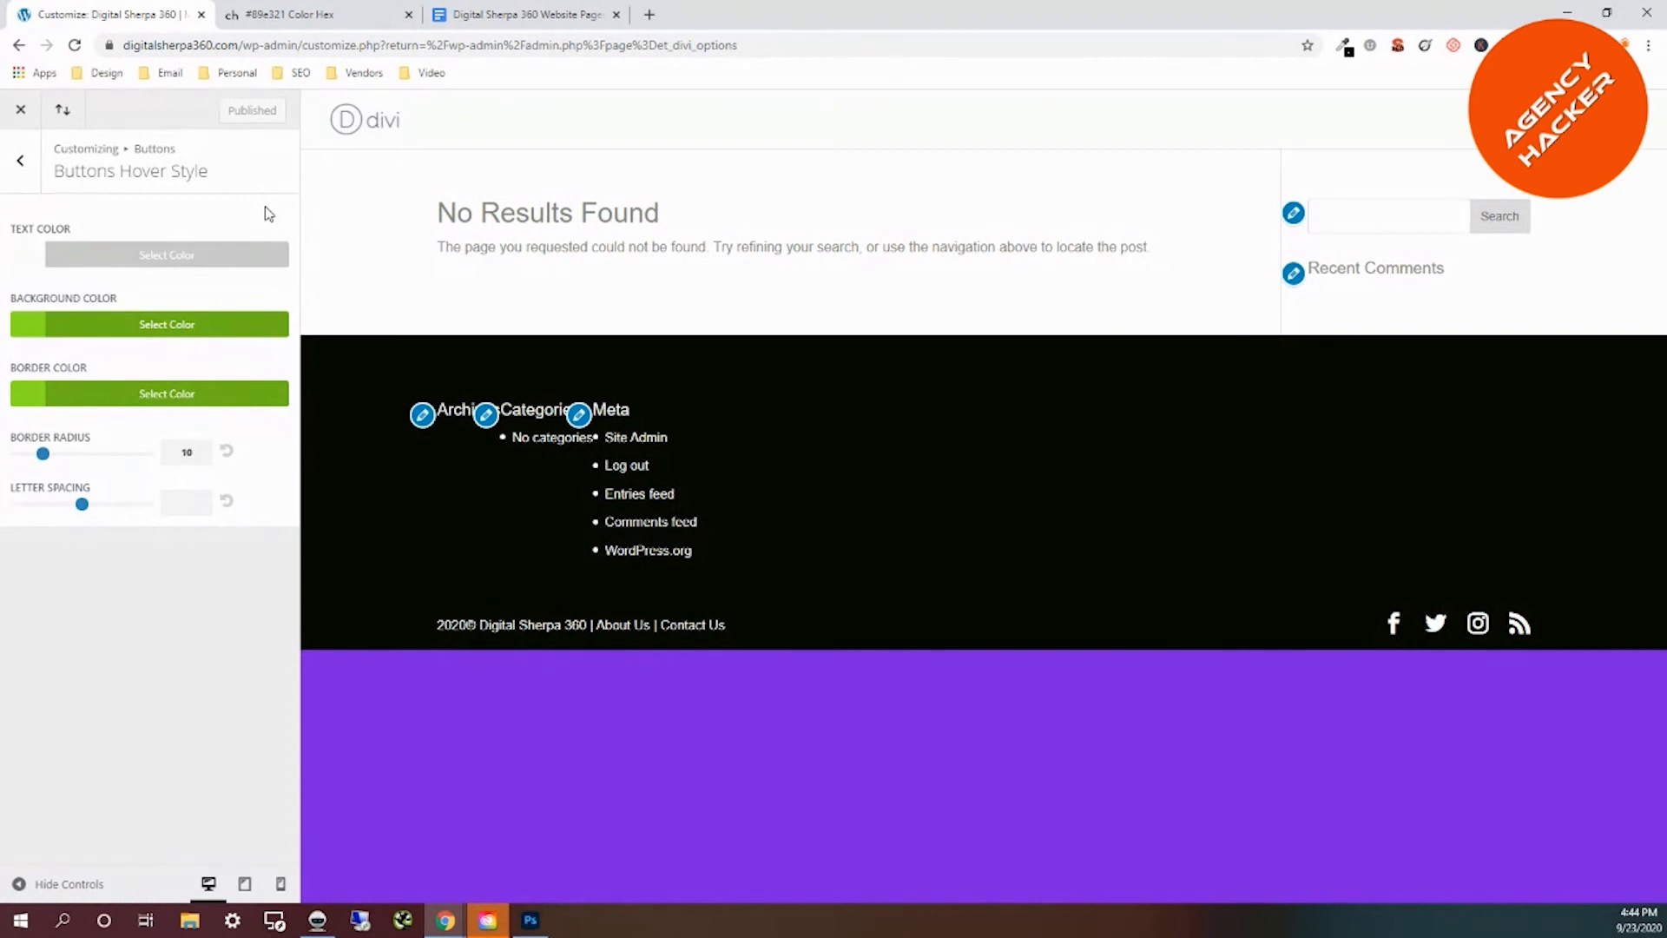
Open the widgets of Footer Area #1 and remove the Archives widget.
{"action": "left_click", "coordinate": [20, 165]}
{"action": "left_click", "coordinate": [21, 165]}
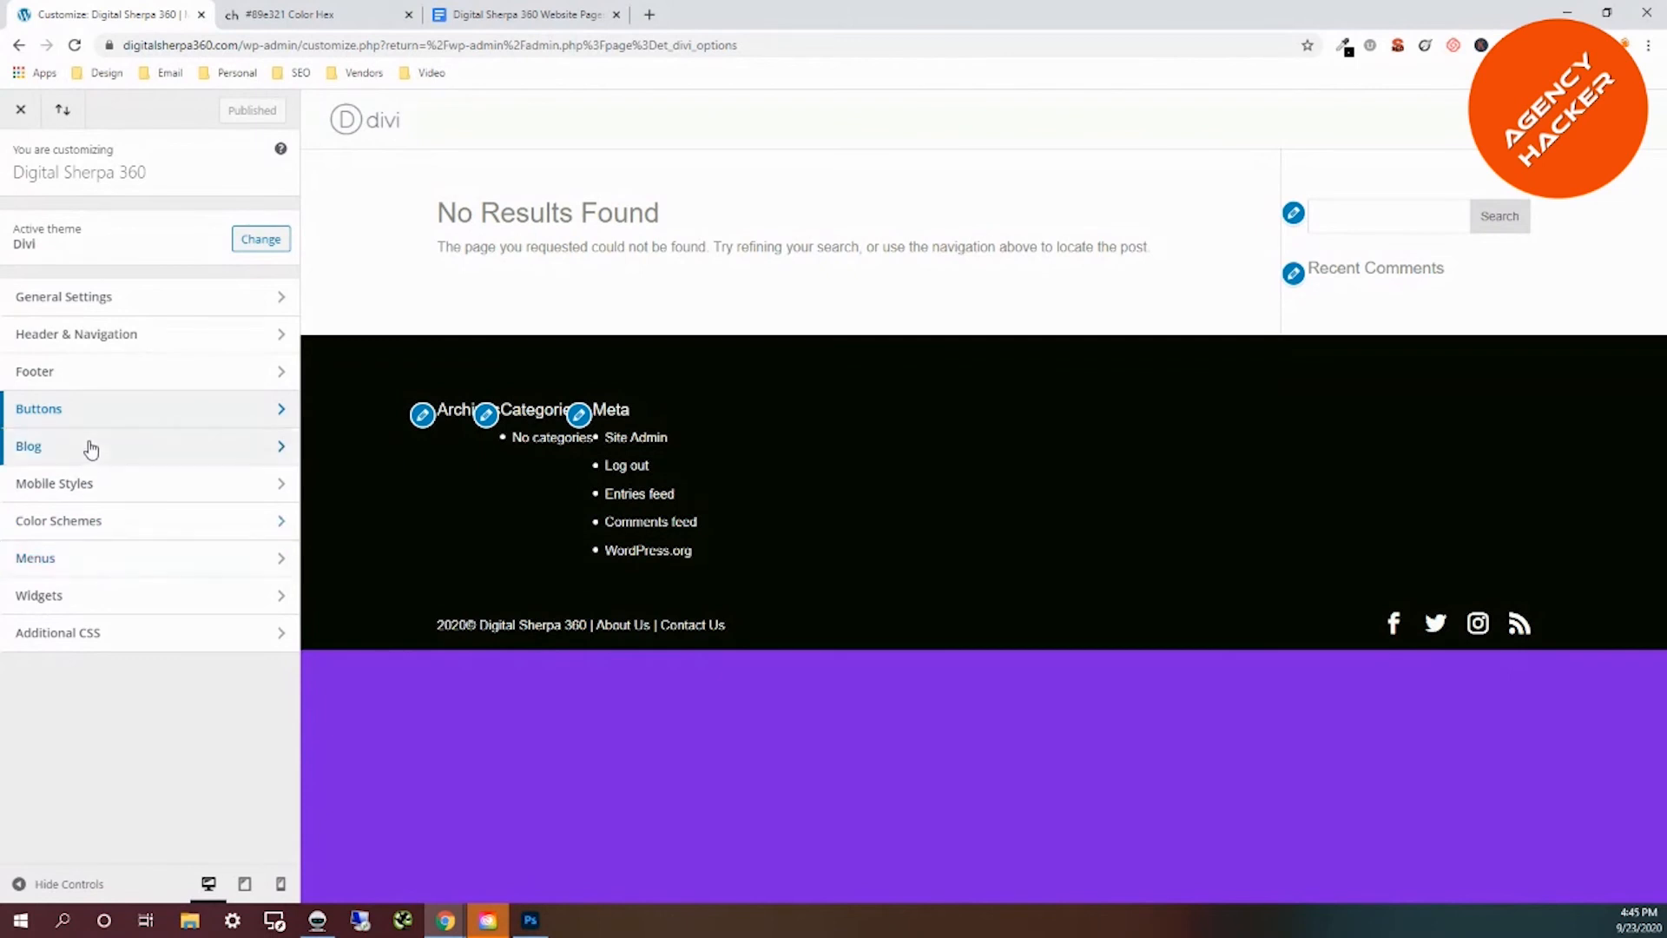
{"action": "left_click", "coordinate": [162, 613]}
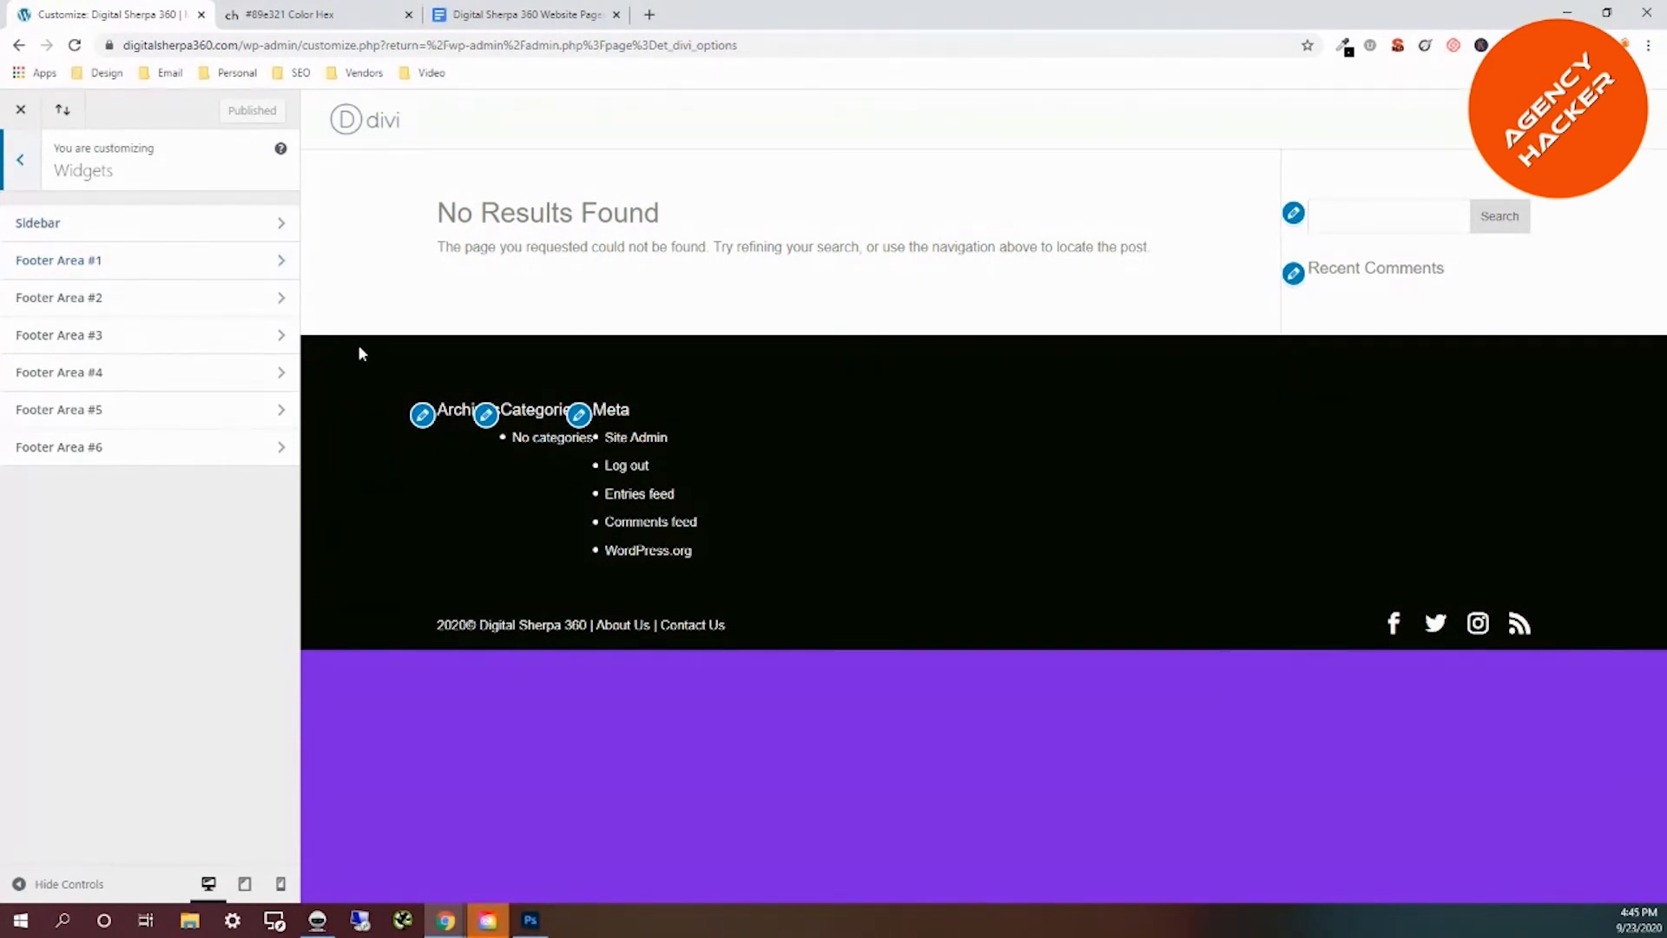
{"action": "left_click", "coordinate": [132, 264]}
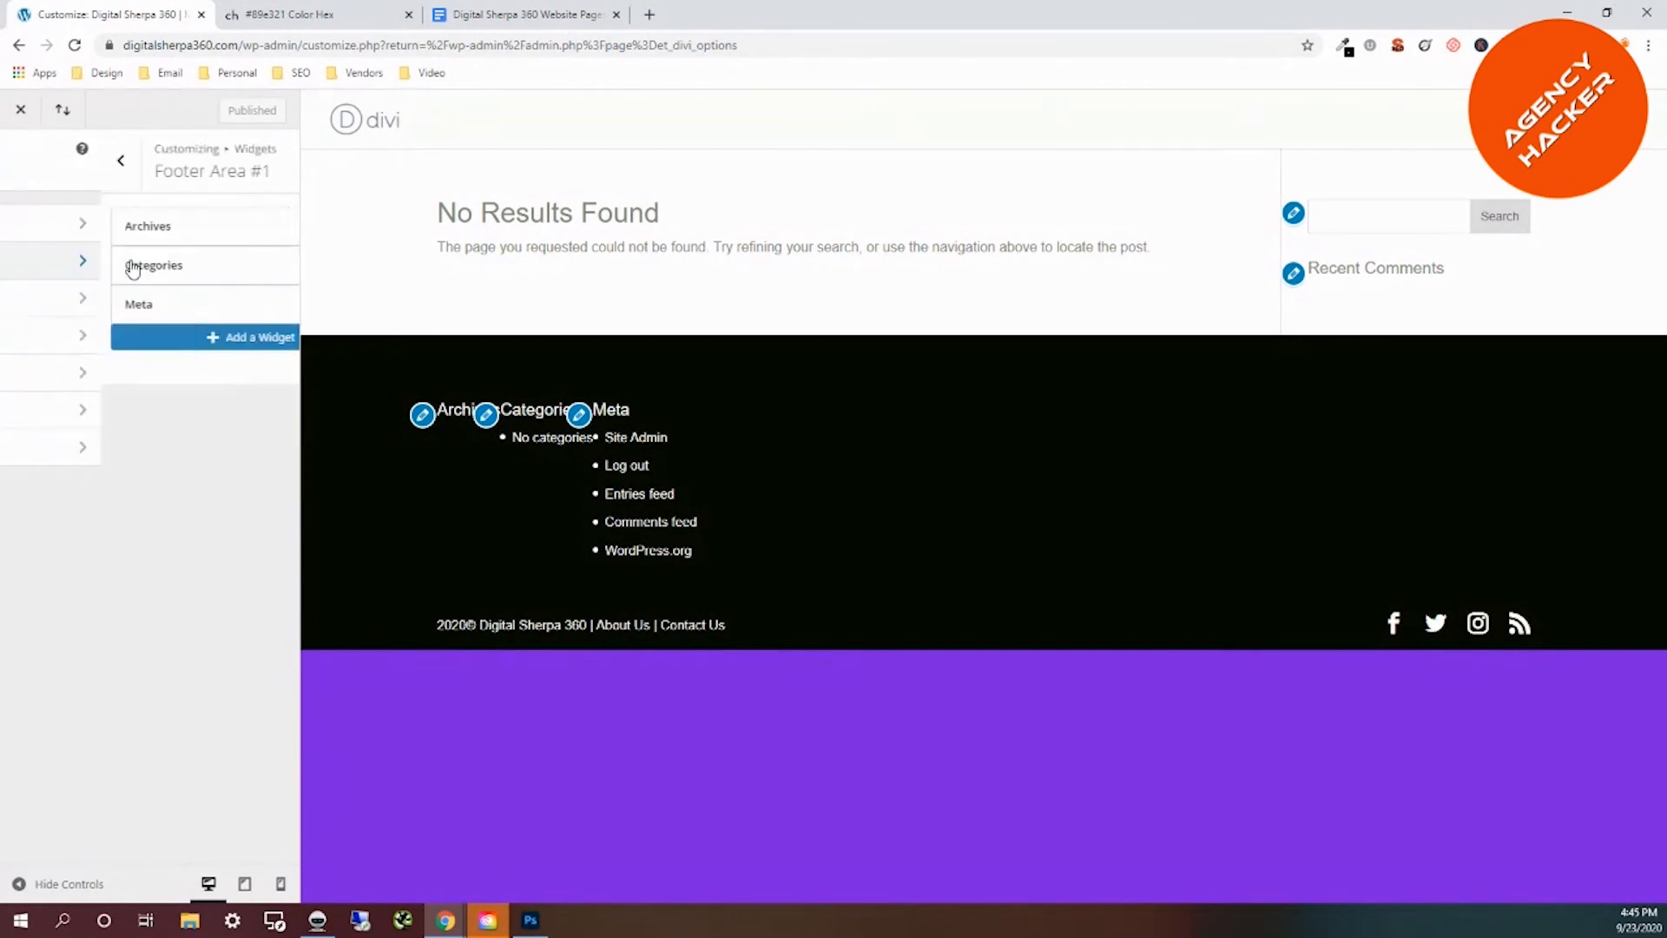
{"action": "left_click", "coordinate": [97, 230]}
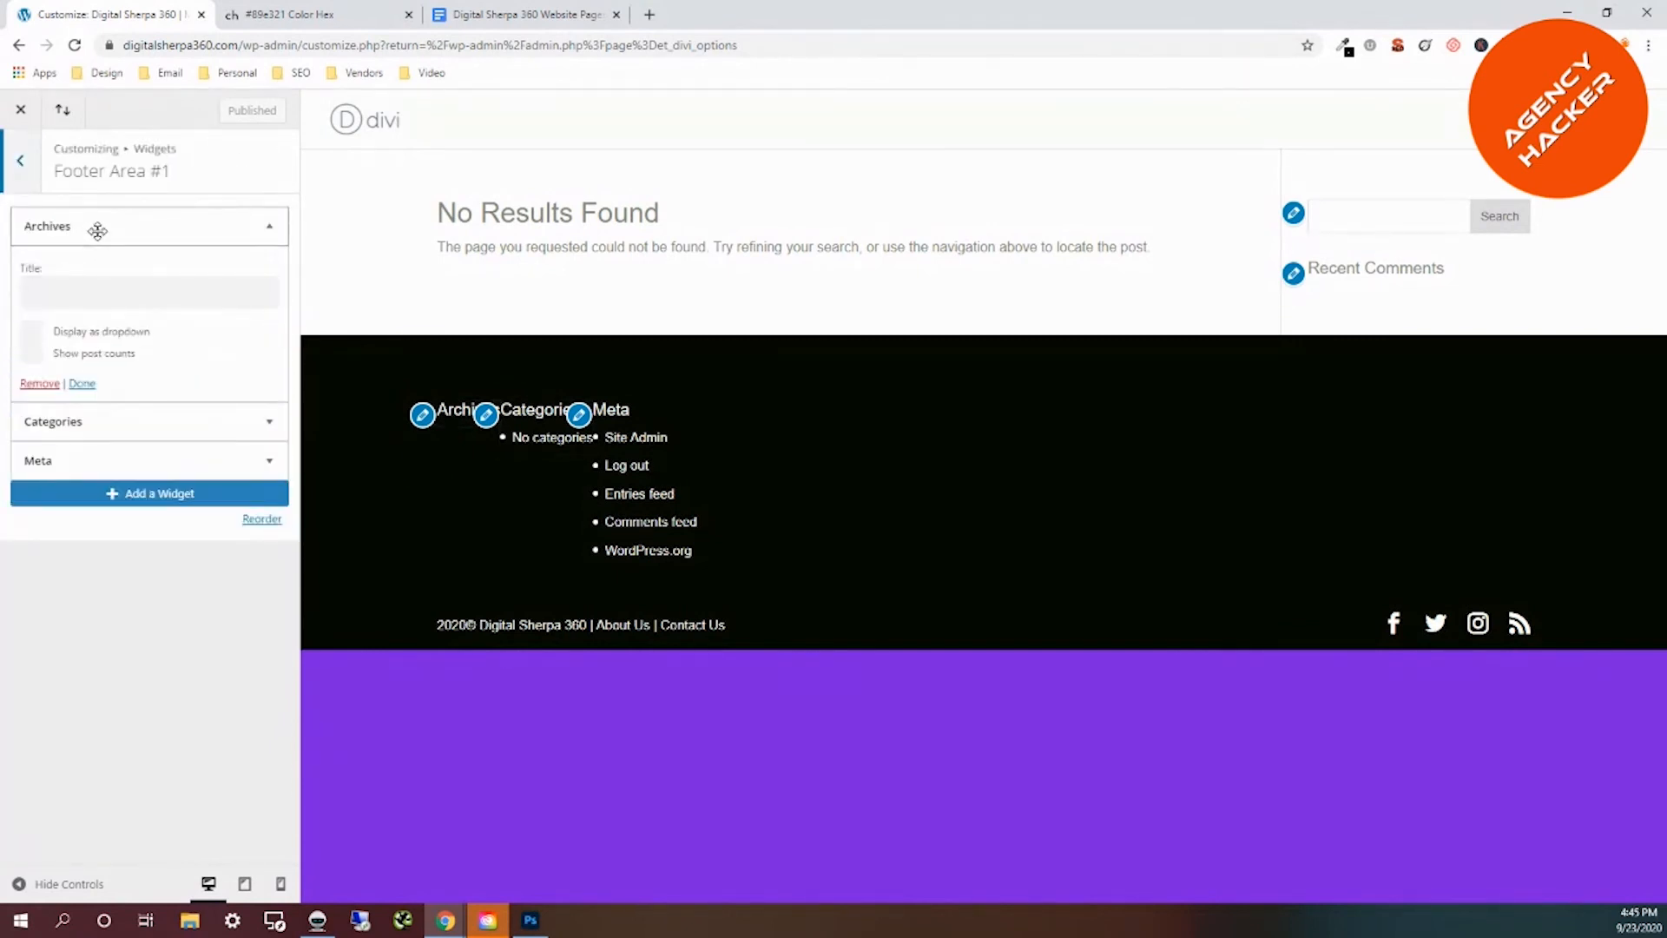
{"action": "left_click", "coordinate": [39, 383]}
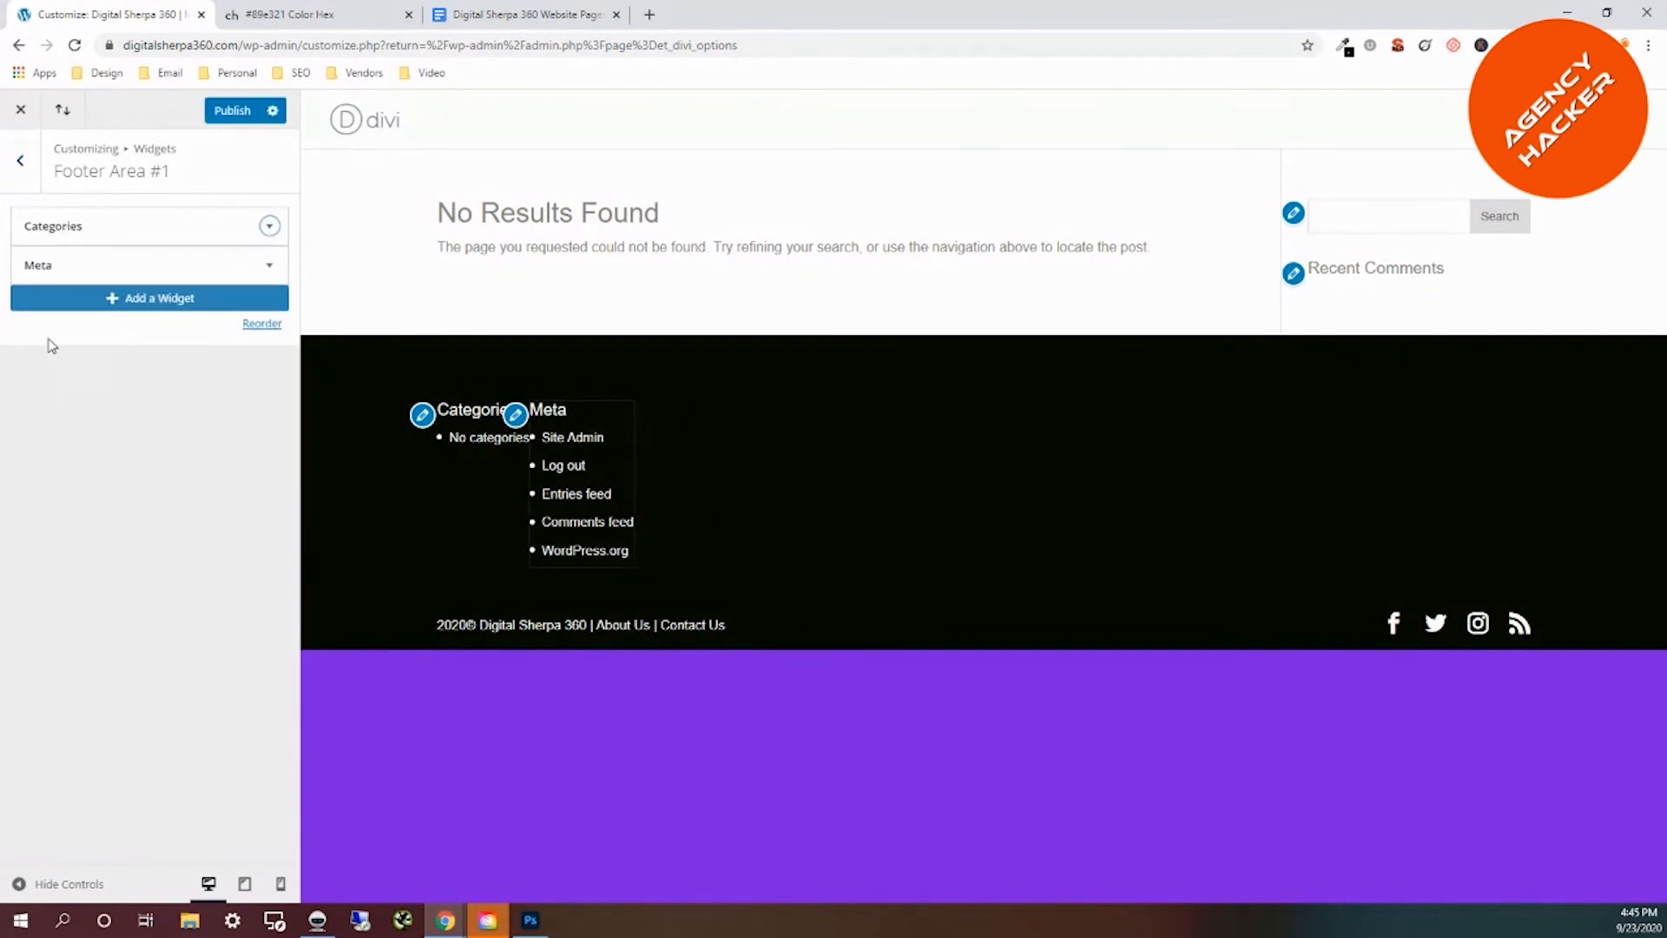
Remove the Categories and Meta widgets from Footer Area #1, publish the changes and return to the widget areas list.
{"action": "left_click", "coordinate": [132, 236]}
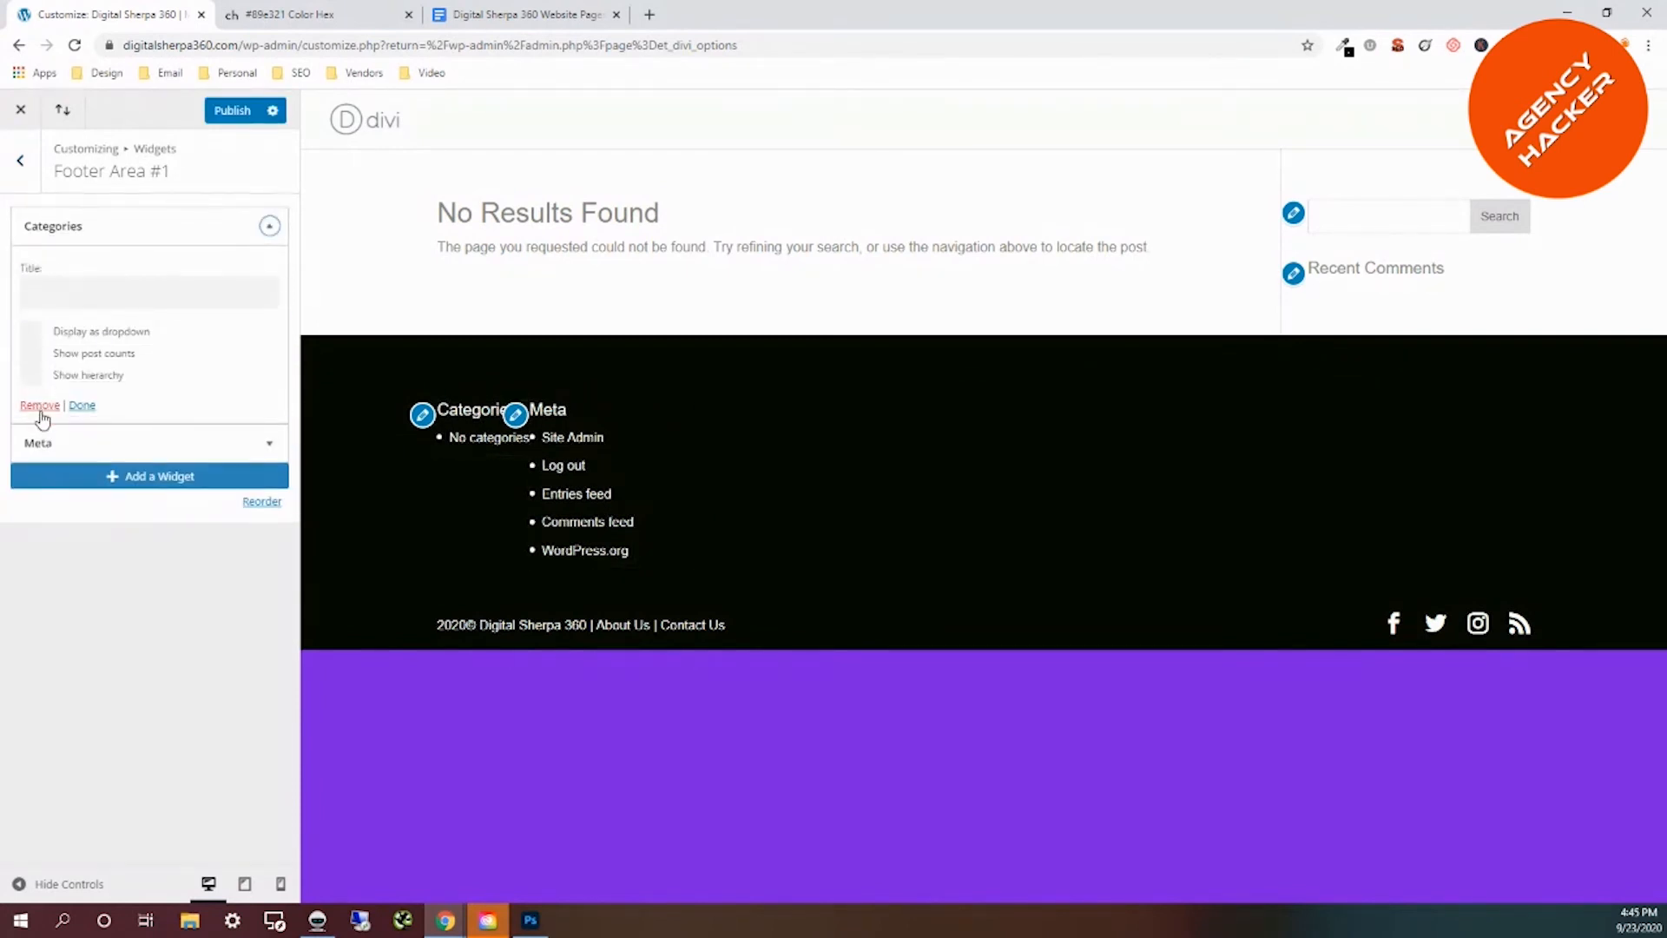
{"action": "left_click", "coordinate": [39, 403]}
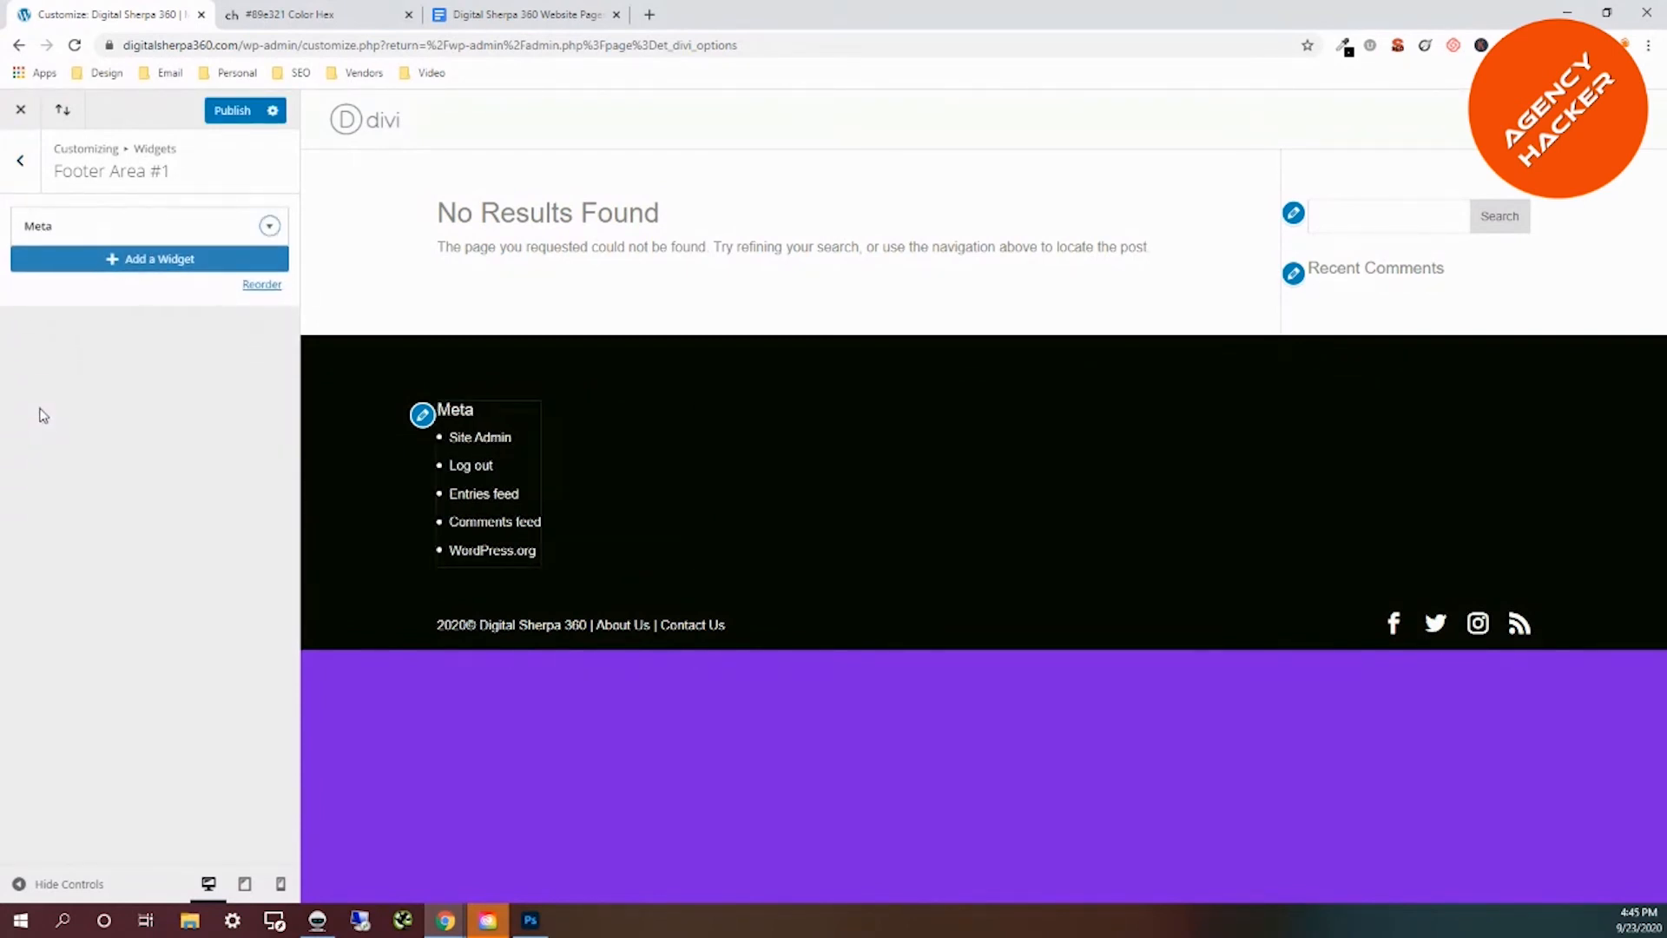
{"action": "left_click", "coordinate": [198, 226]}
{"action": "left_click", "coordinate": [38, 329]}
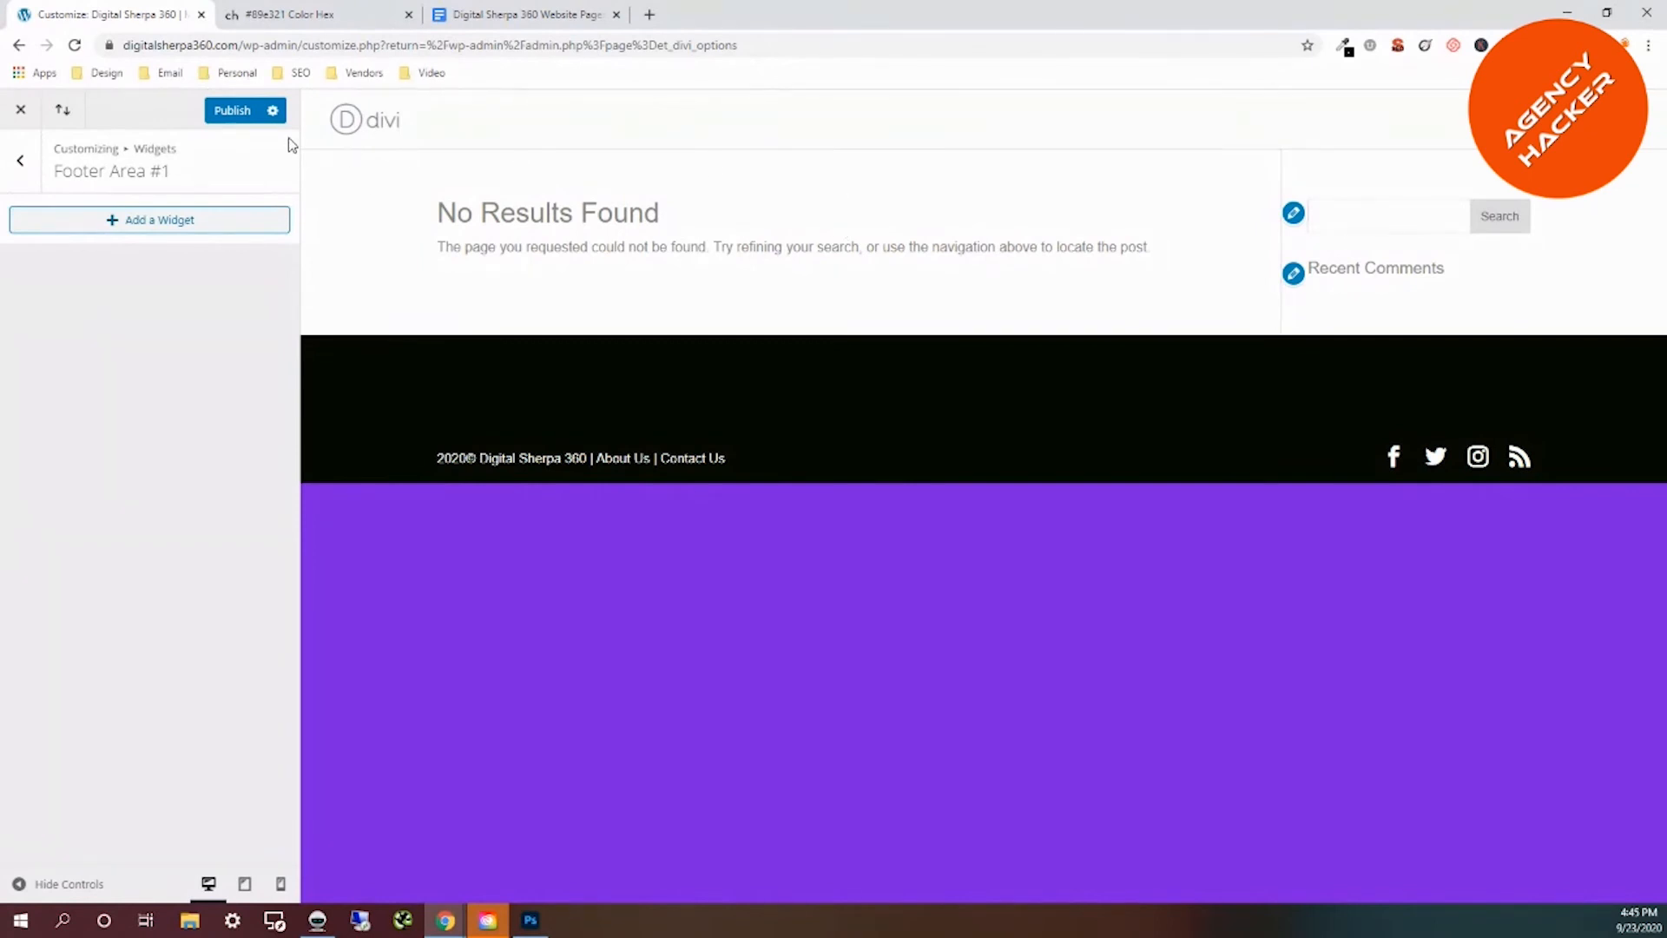
{"action": "left_click", "coordinate": [232, 111]}
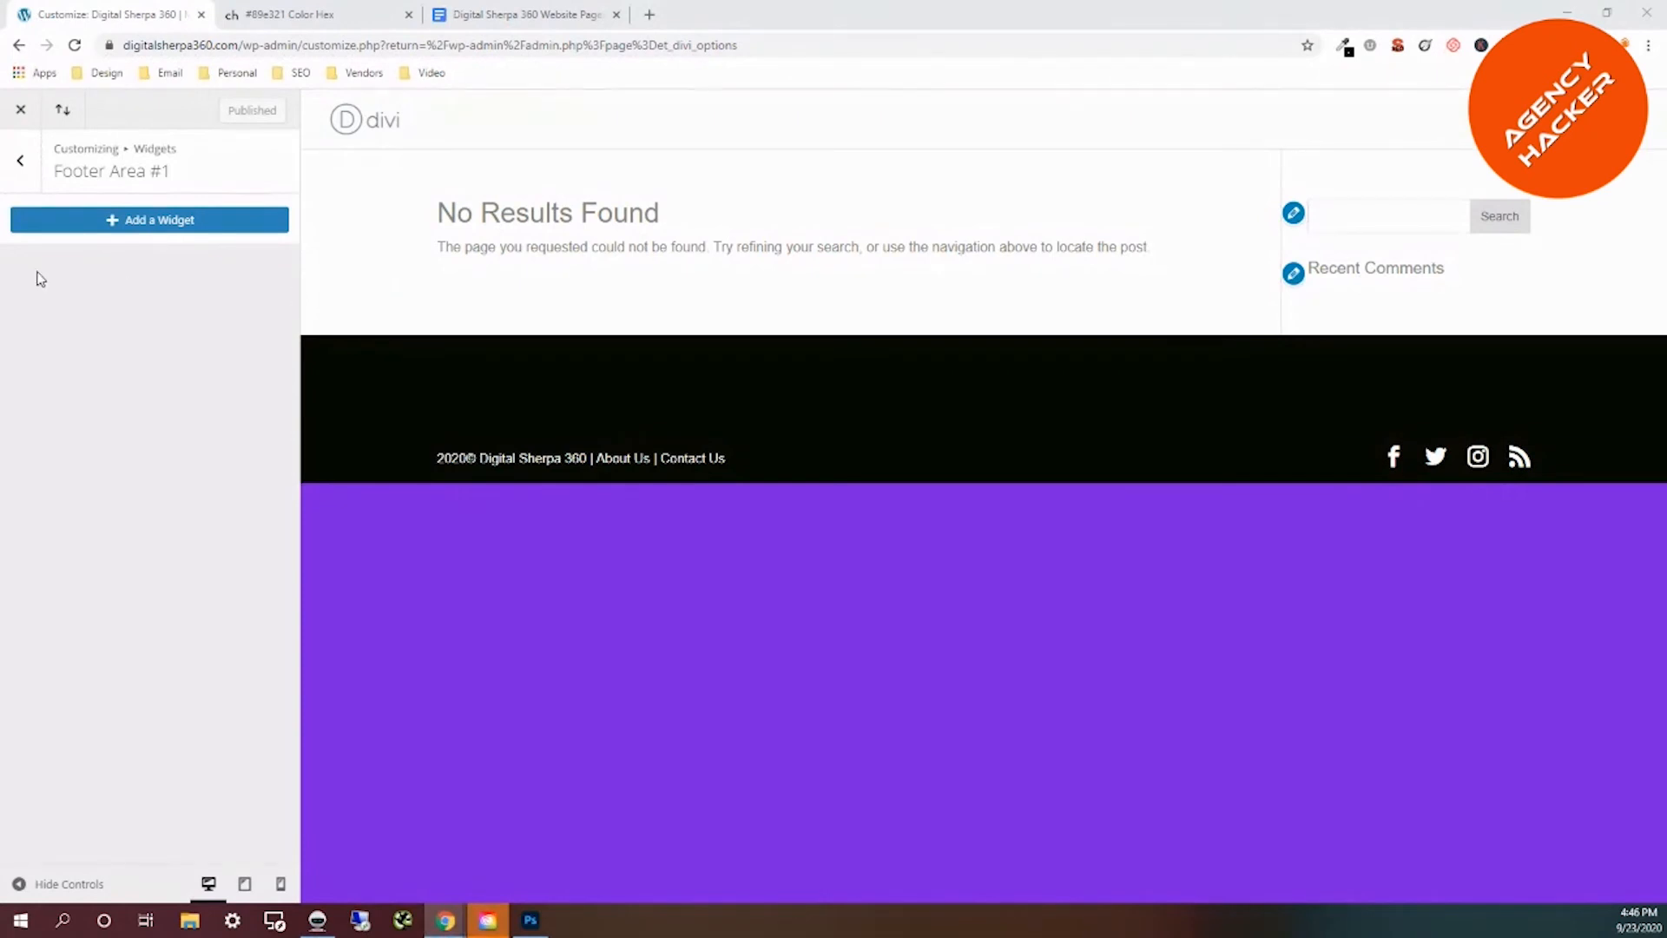
{"action": "left_click", "coordinate": [20, 162]}
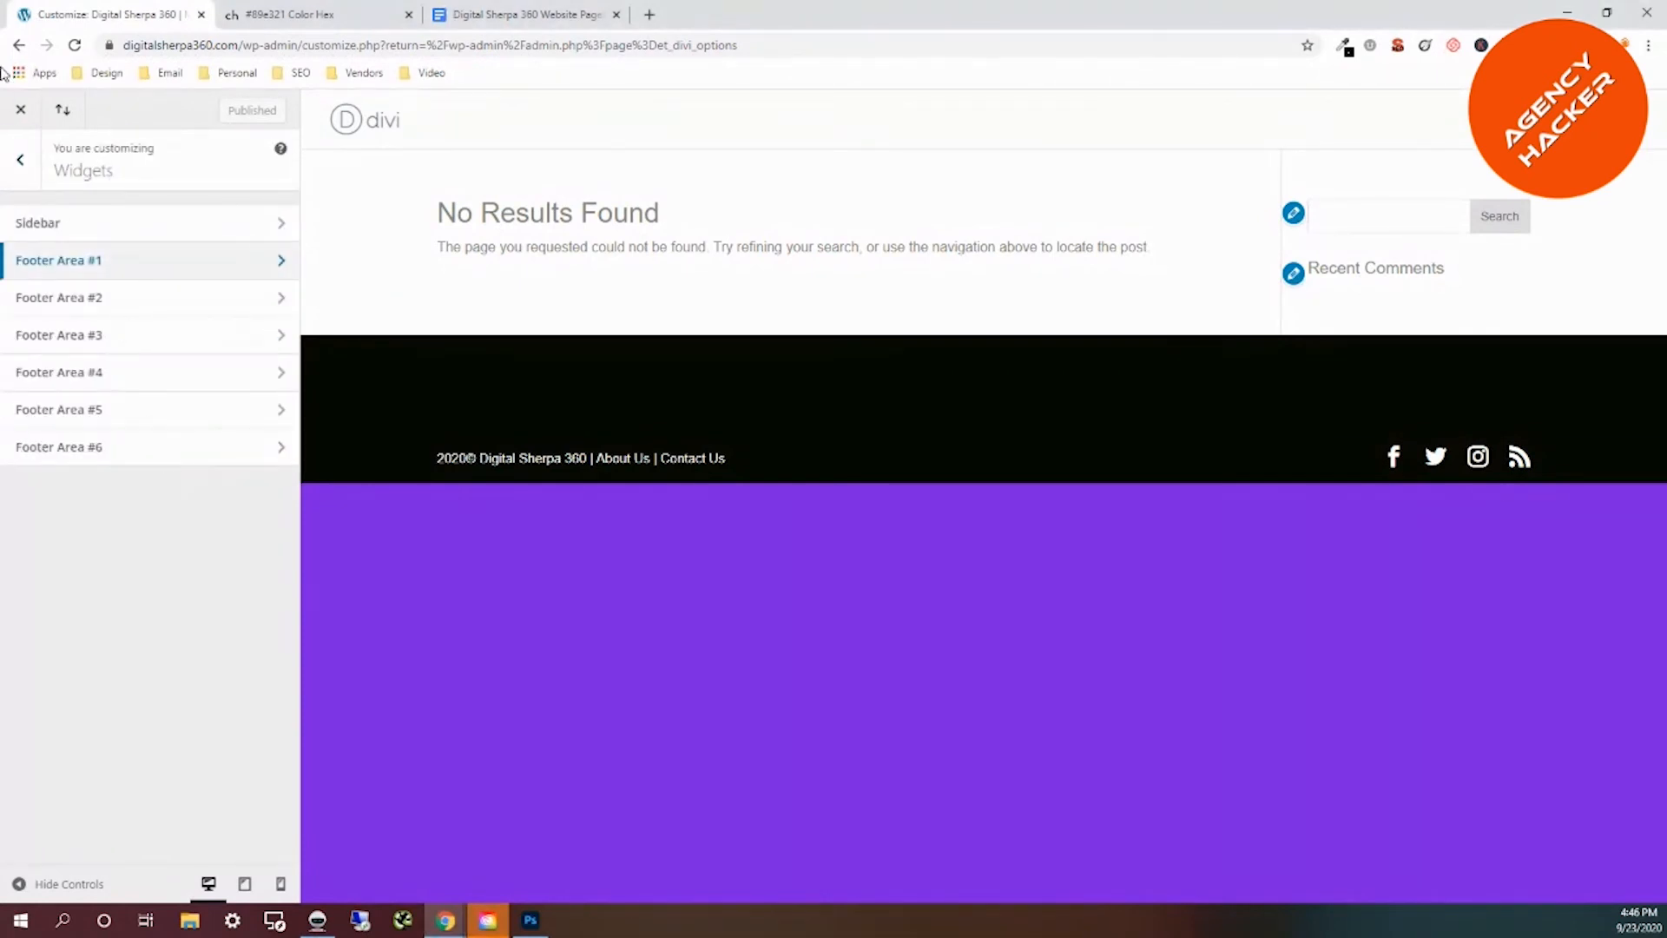
Add an Additional CSS rule for #searchsubmit with background #000 and color #ffffff, both marked !important.
{"action": "left_click", "coordinate": [23, 167]}
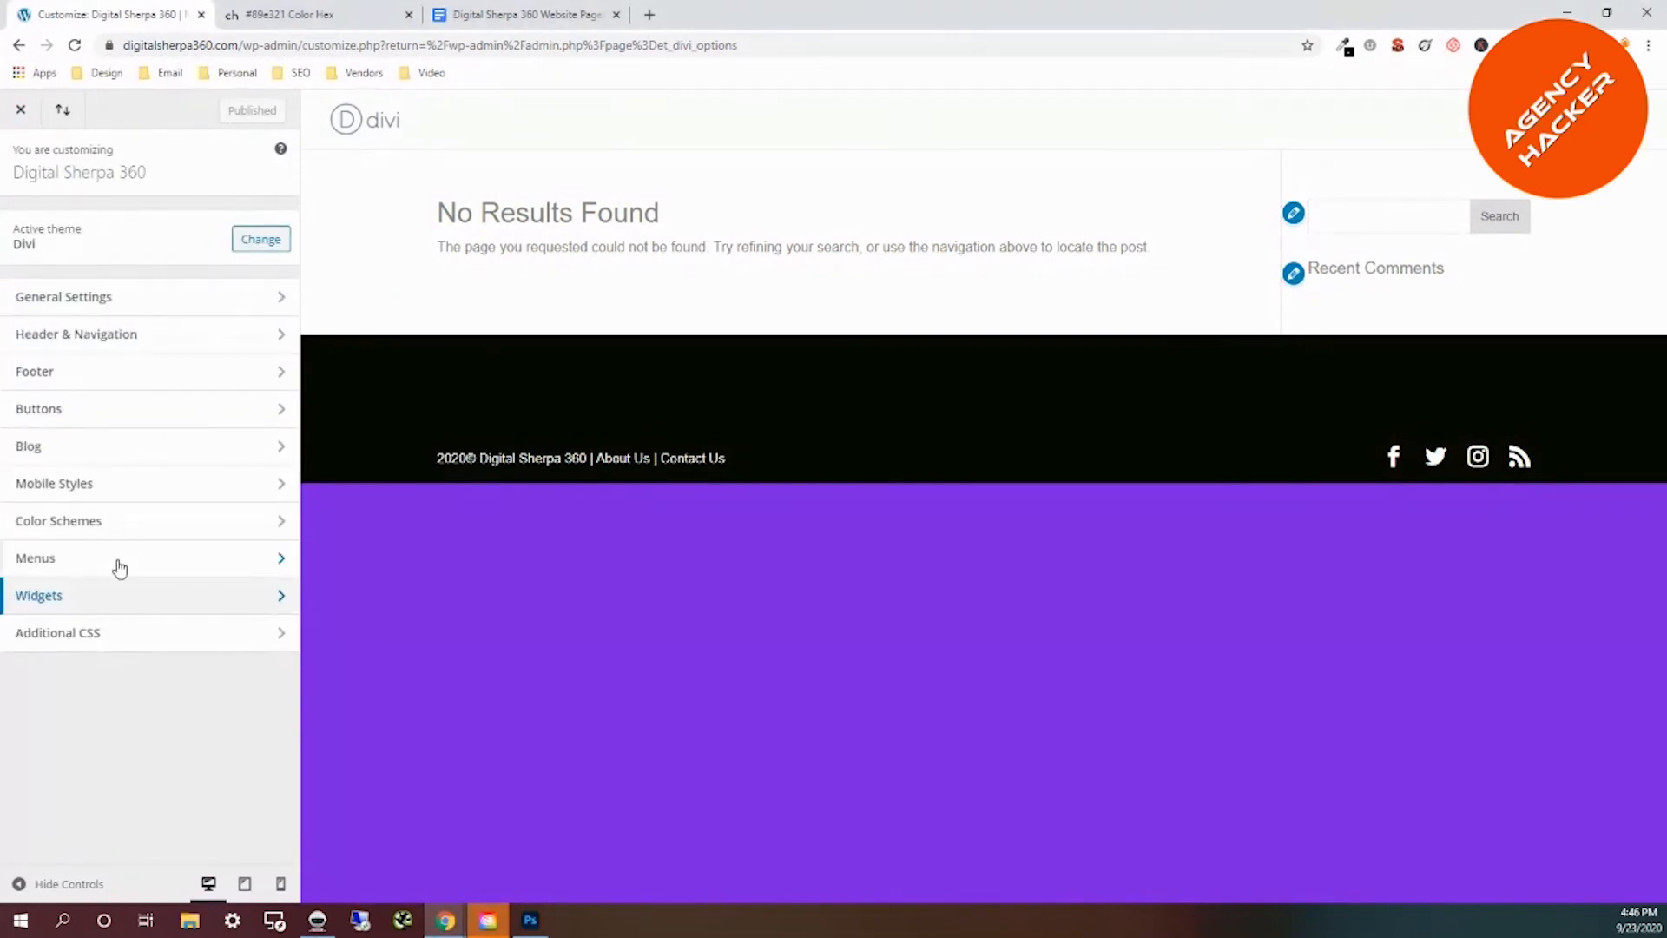
{"action": "left_click", "coordinate": [122, 638]}
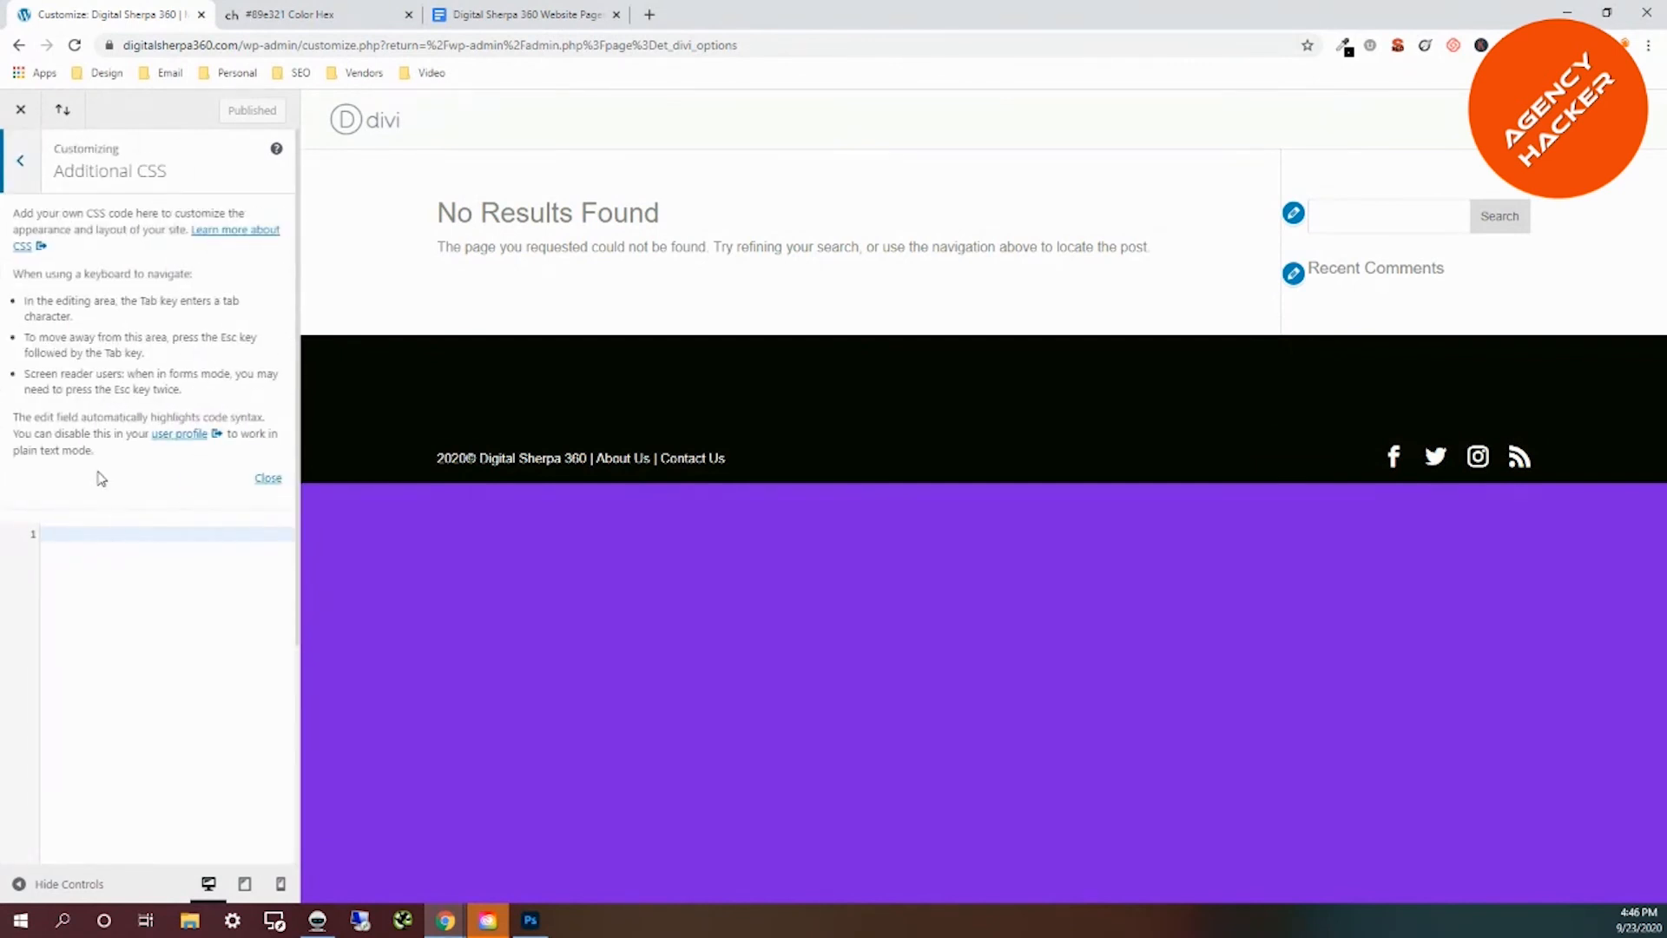
{"action": "left_click", "coordinate": [267, 478]}
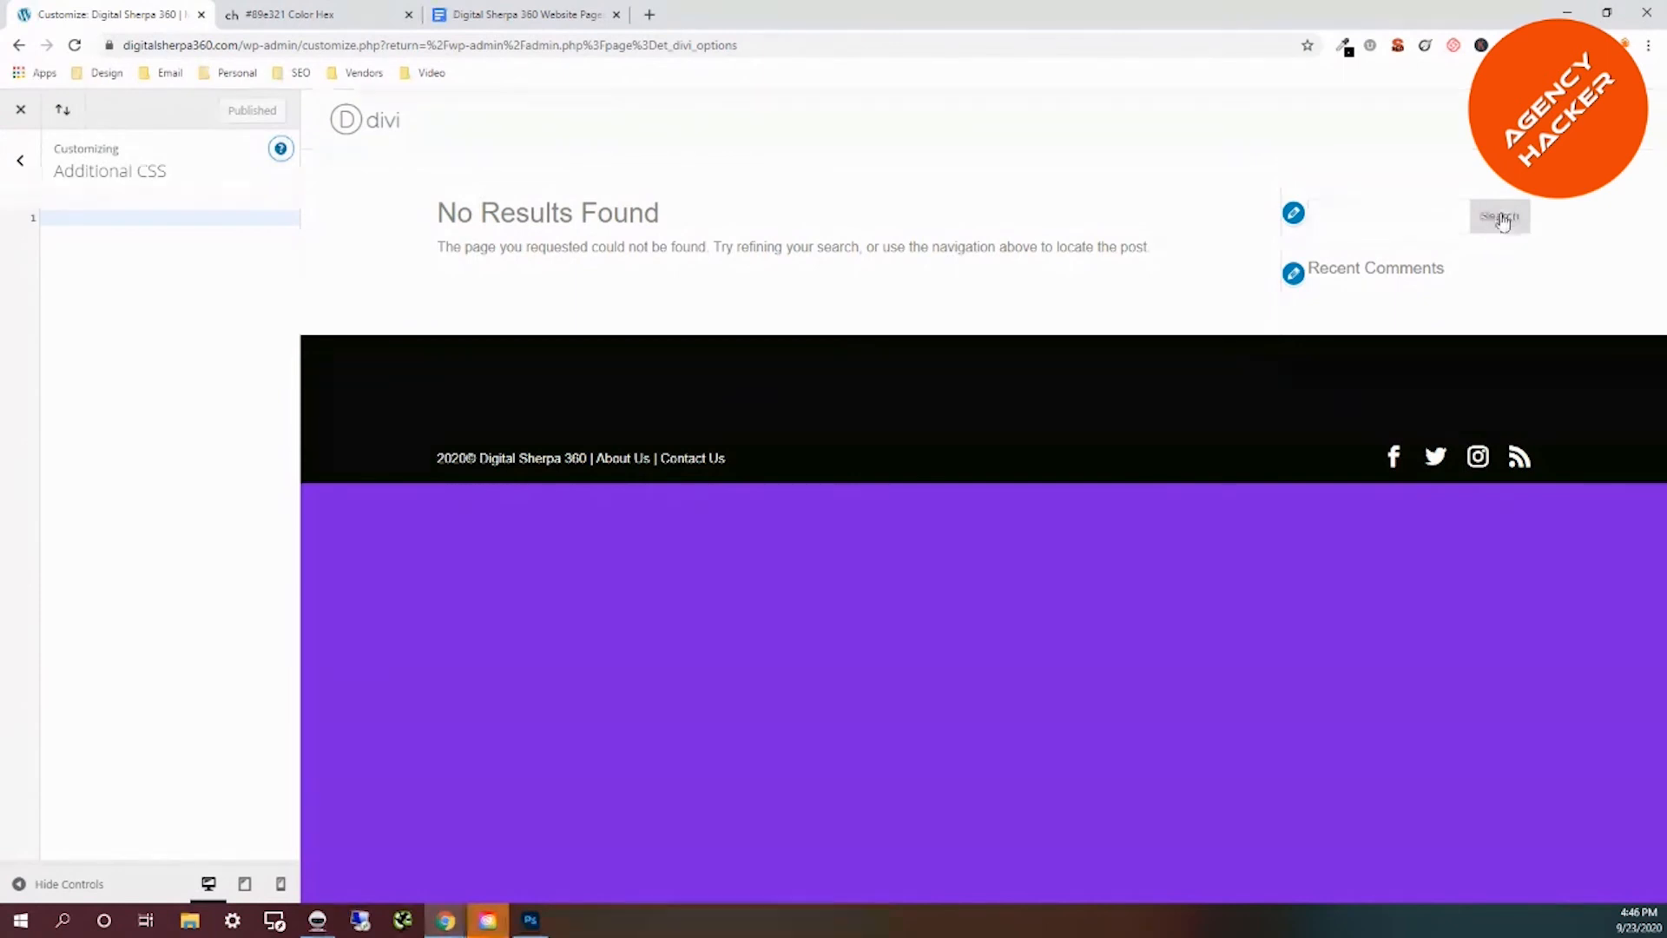
{"action": "left_click", "coordinate": [71, 219]}
{"action": "type", "text": "#searchsubmit {   background: #000 !important;   color: #ffffff !important; }"}
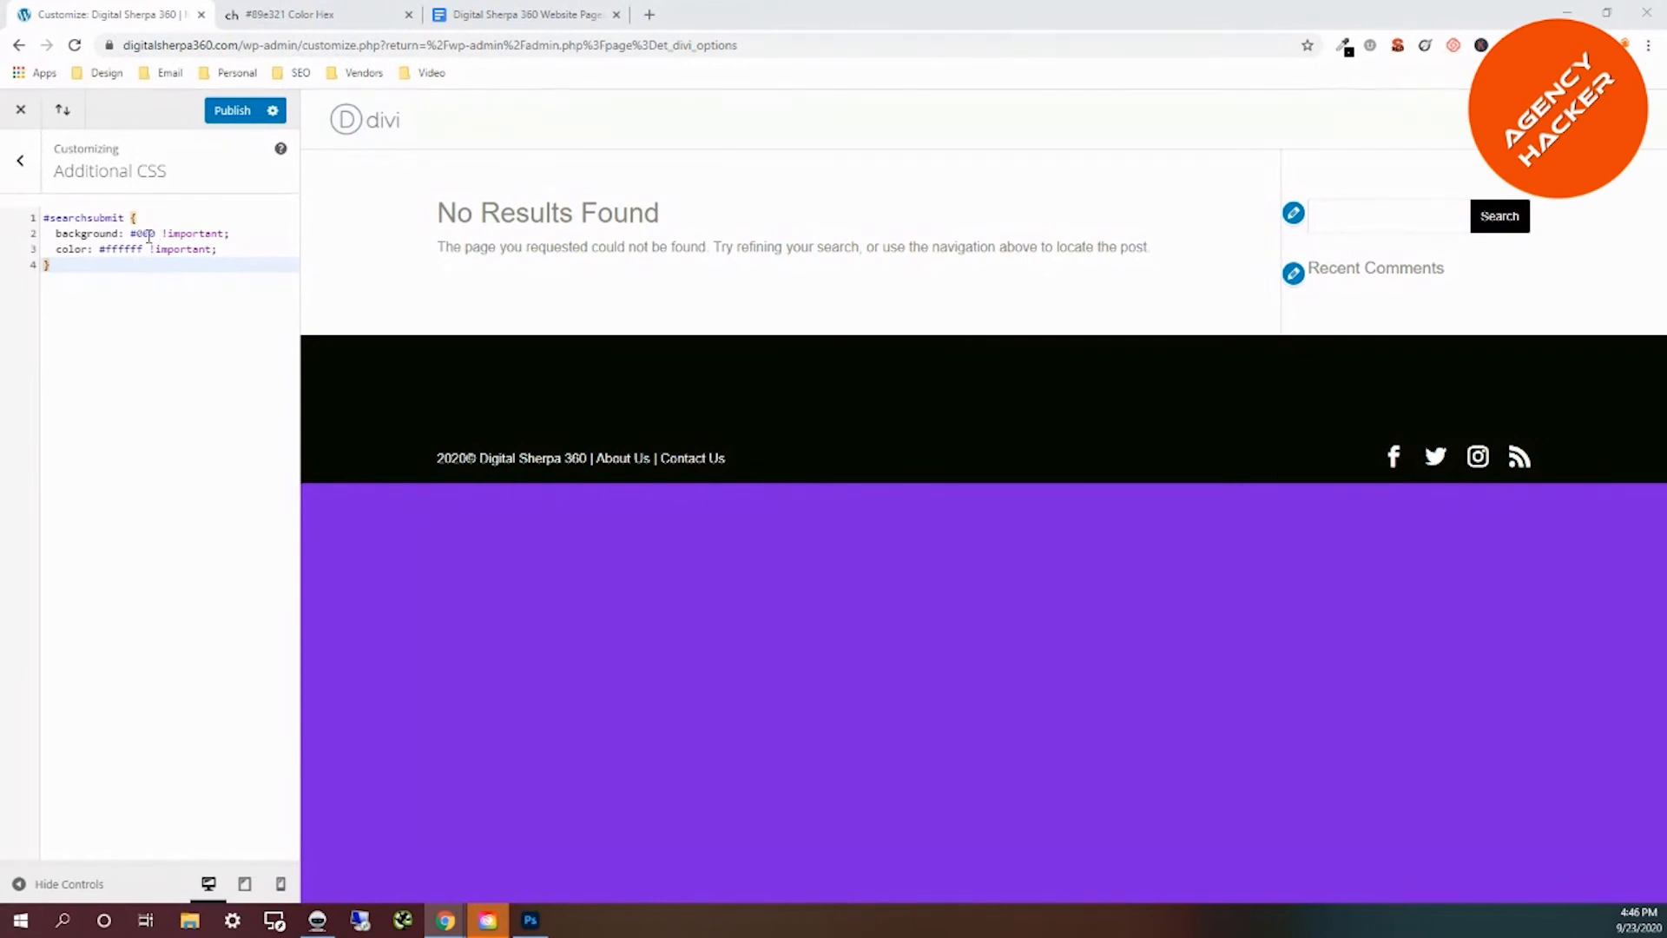
Set the background in the #searchsubmit CSS rule to #7b21e3 and publish the change.
{"action": "left_click_drag", "start_coordinate": [155, 235], "coordinate": [133, 235]}
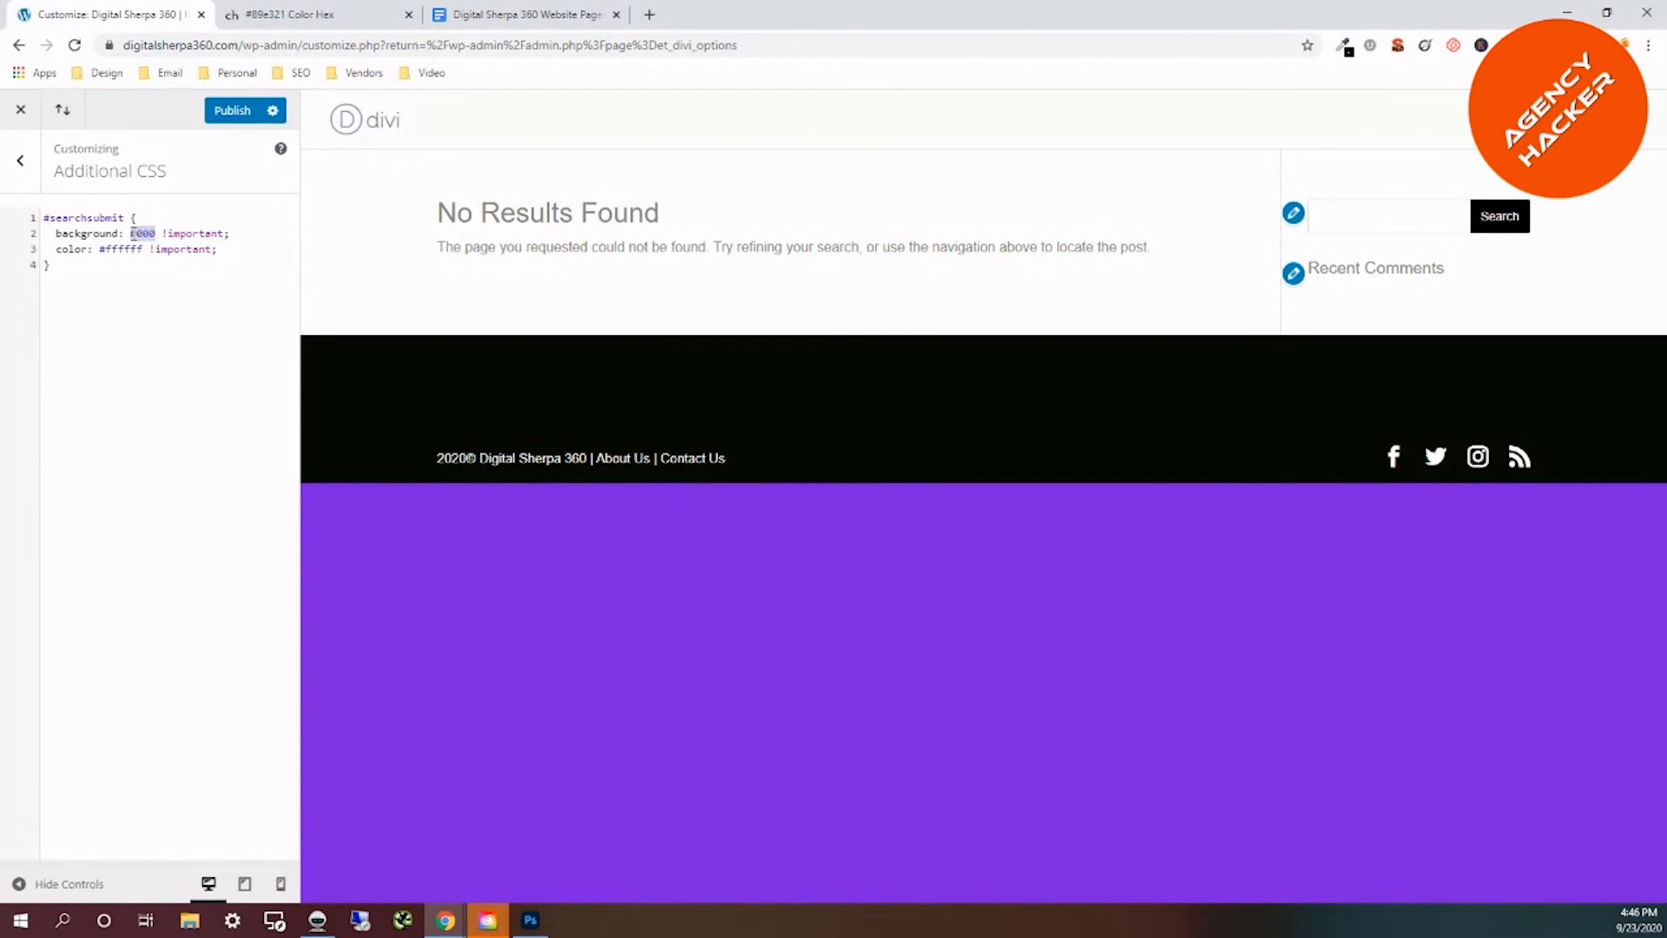
{"action": "type", "text": "#7b21e3"}
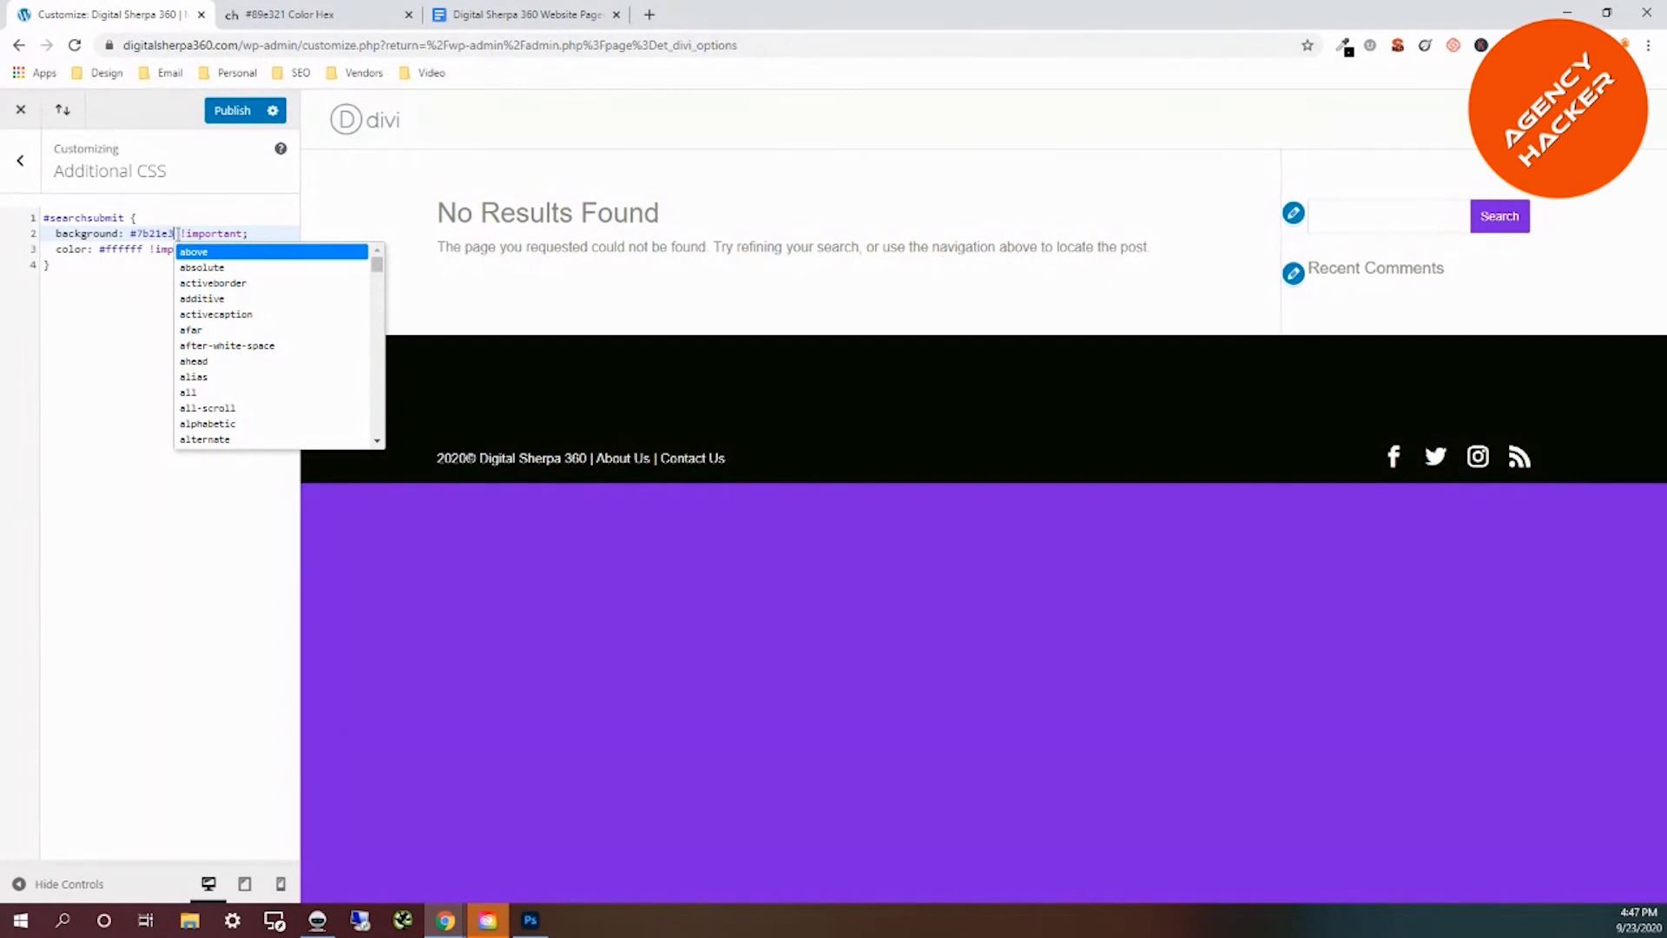
{"action": "left_click_drag", "start_coordinate": [173, 232], "coordinate": [140, 234]}
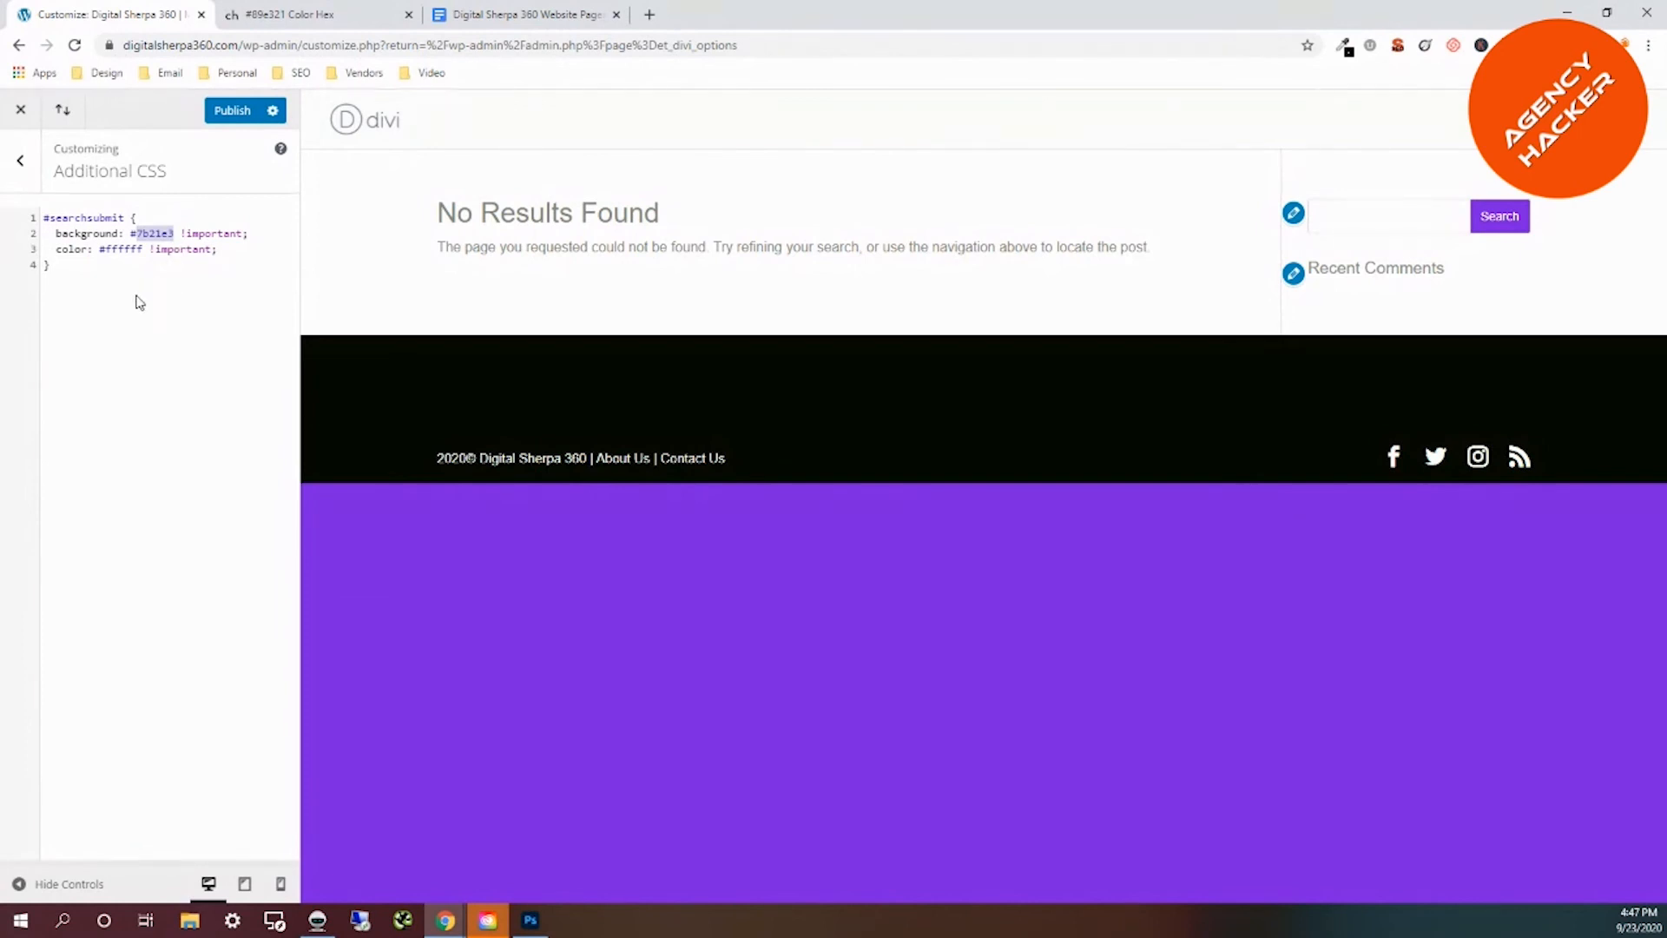
{"action": "left_click", "coordinate": [176, 234]}
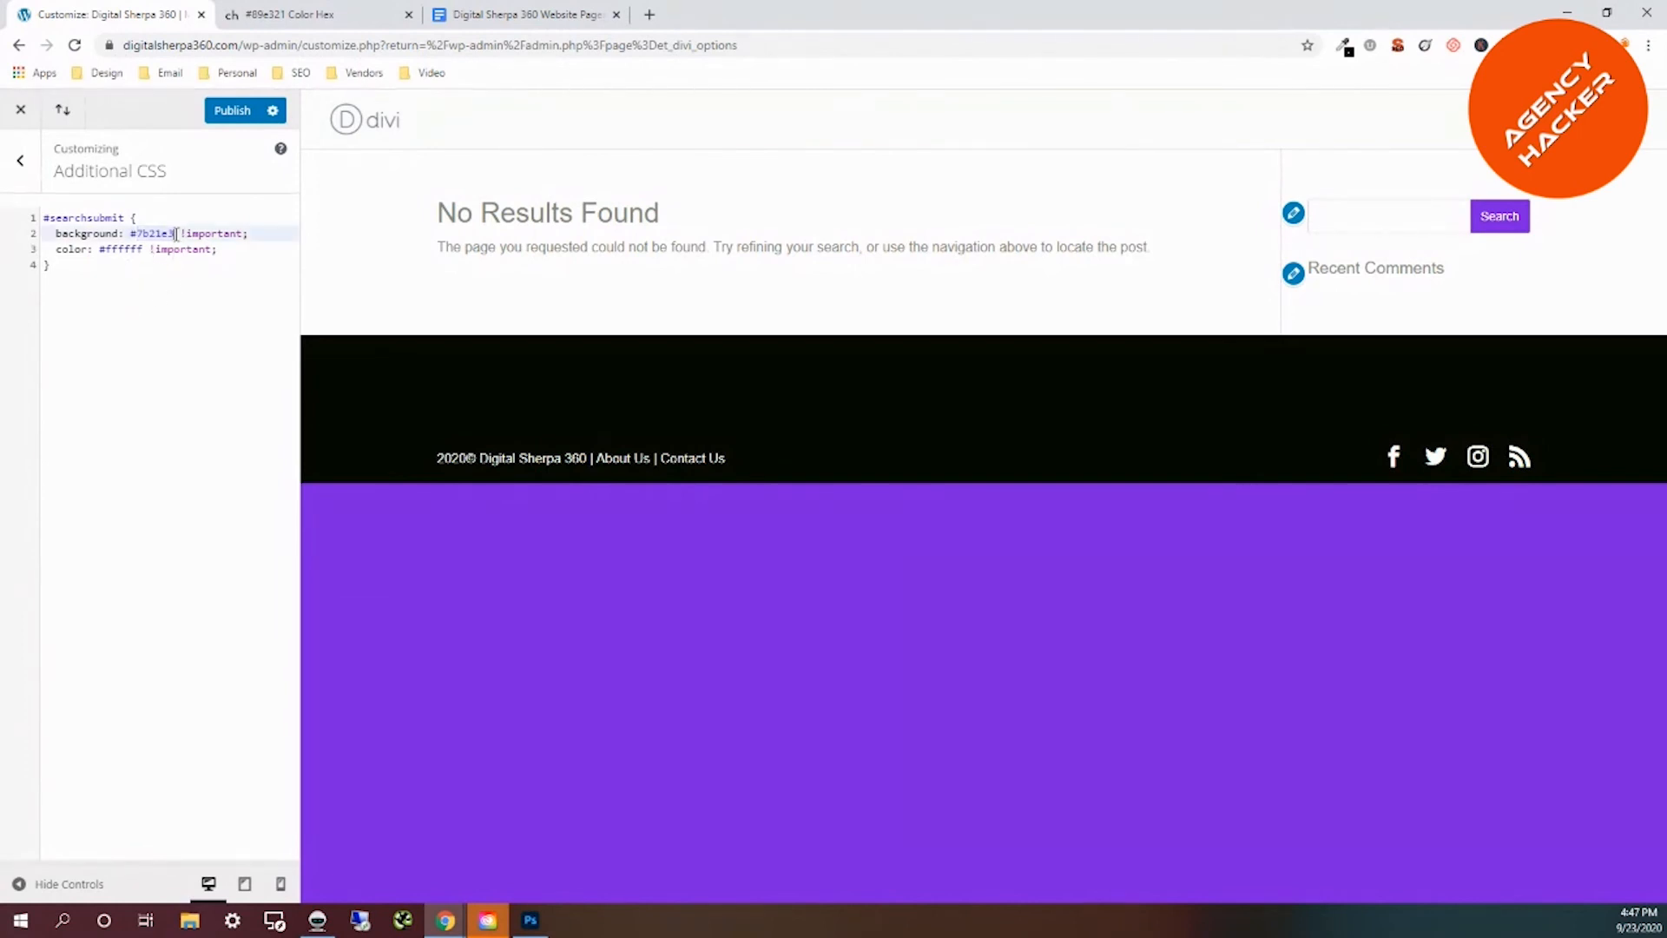
{"action": "left_click_drag", "start_coordinate": [175, 233], "coordinate": [132, 234]}
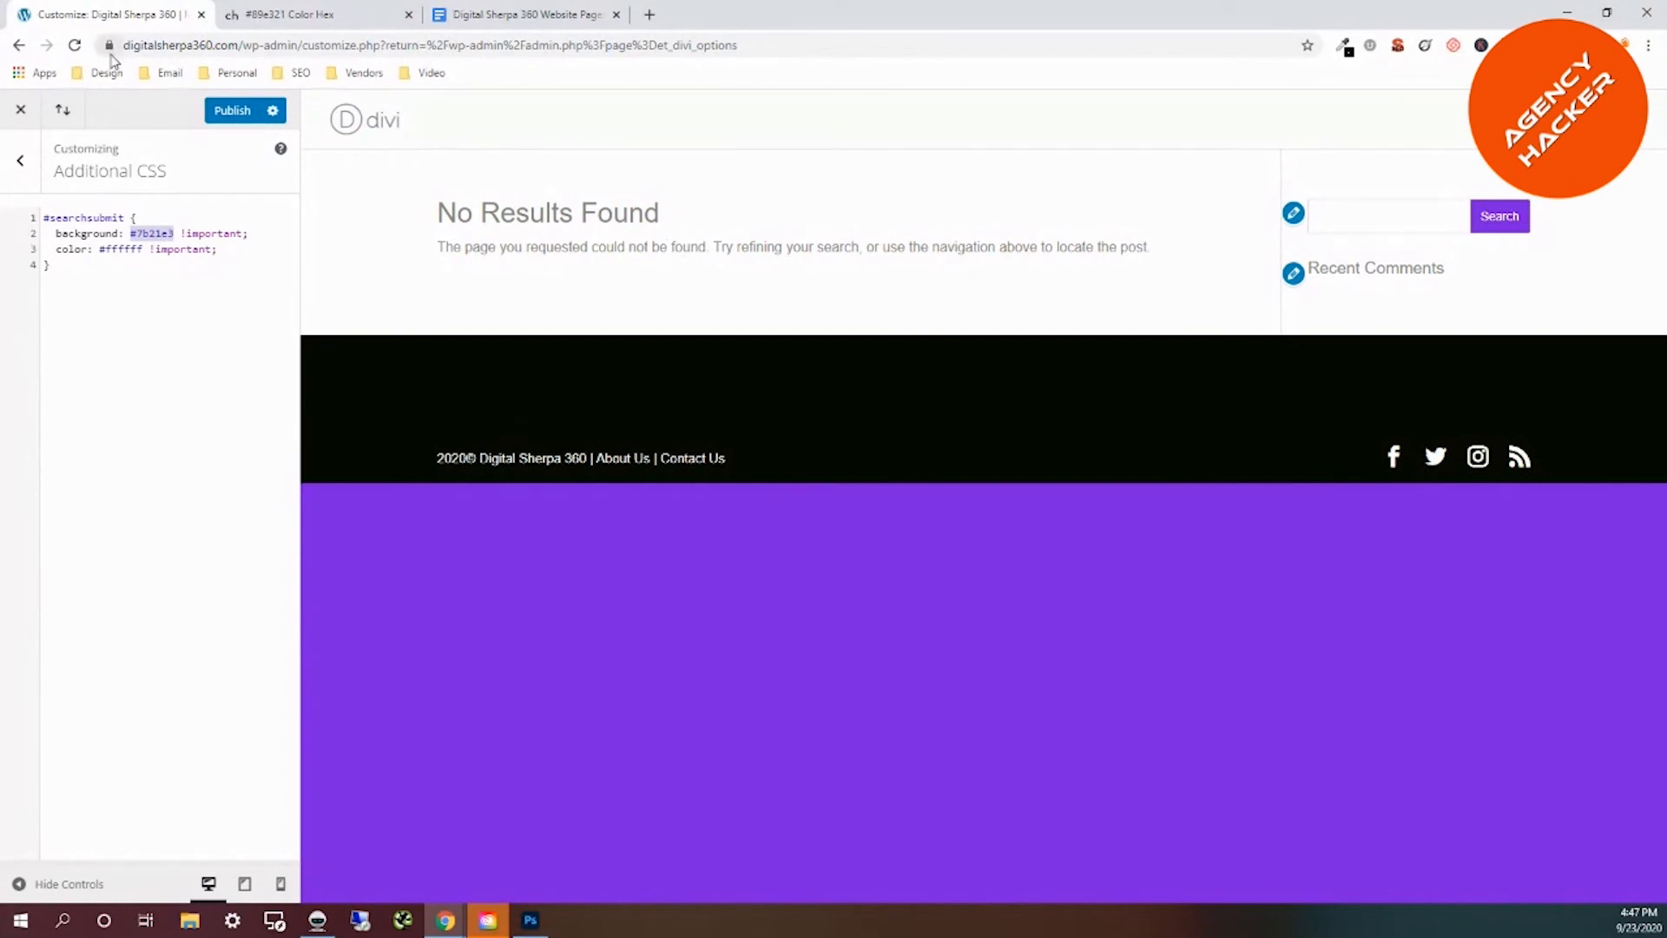
{"action": "left_click", "coordinate": [231, 111]}
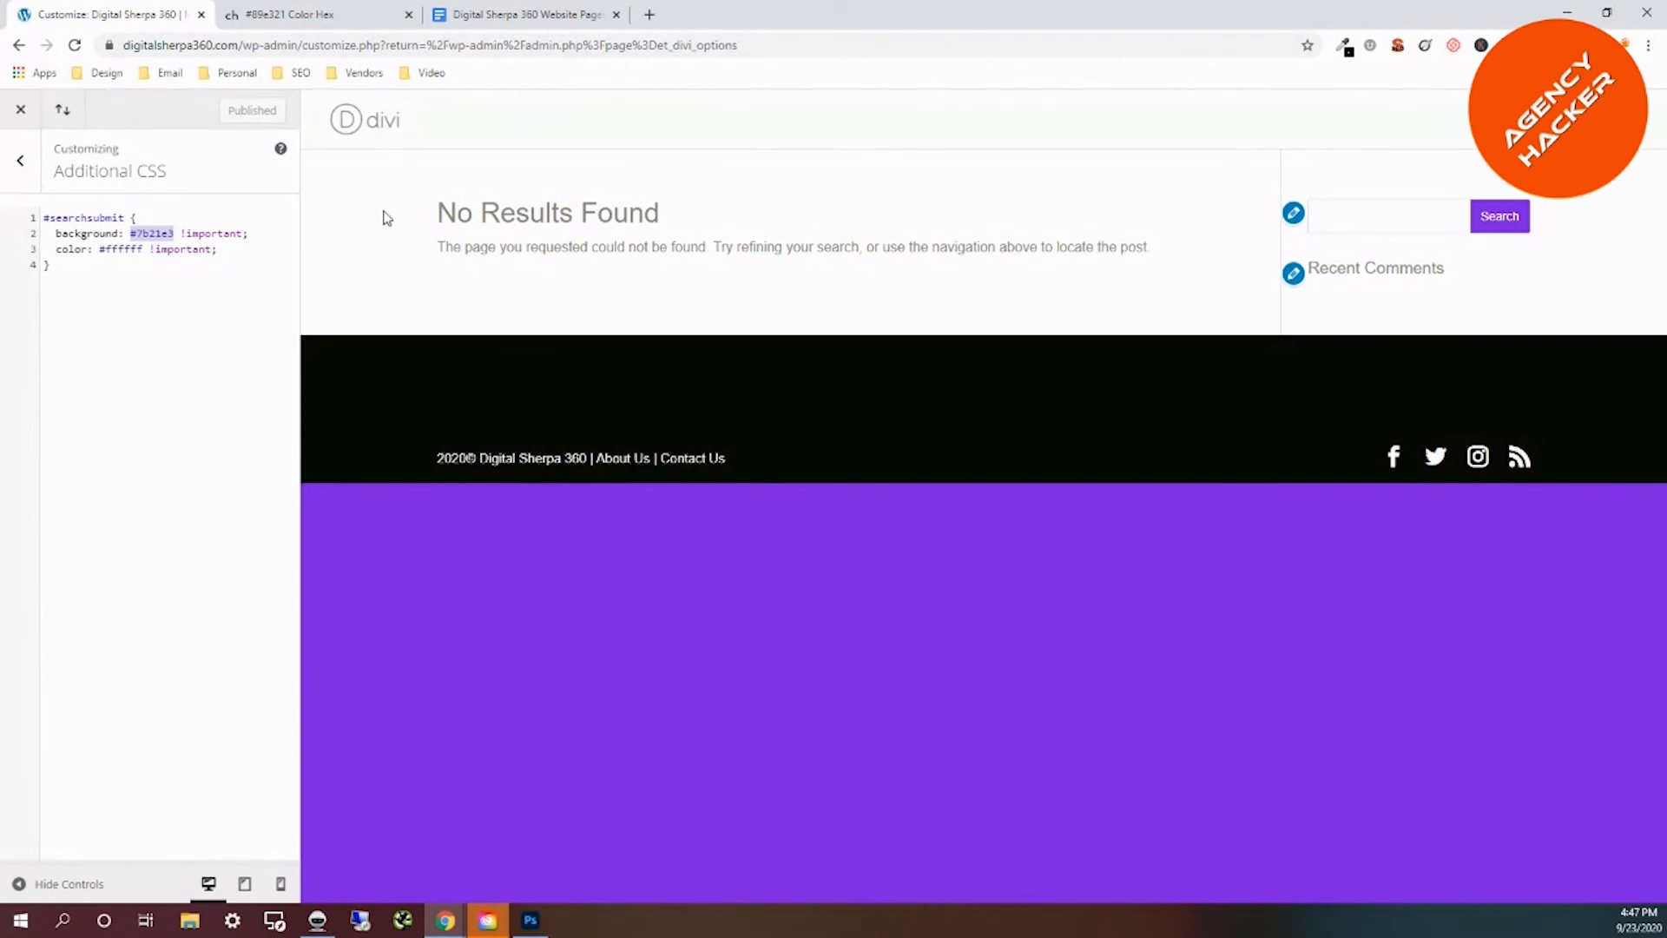
Leave the customizer and open the Menus page in the WordPress admin.
{"action": "left_click", "coordinate": [19, 161]}
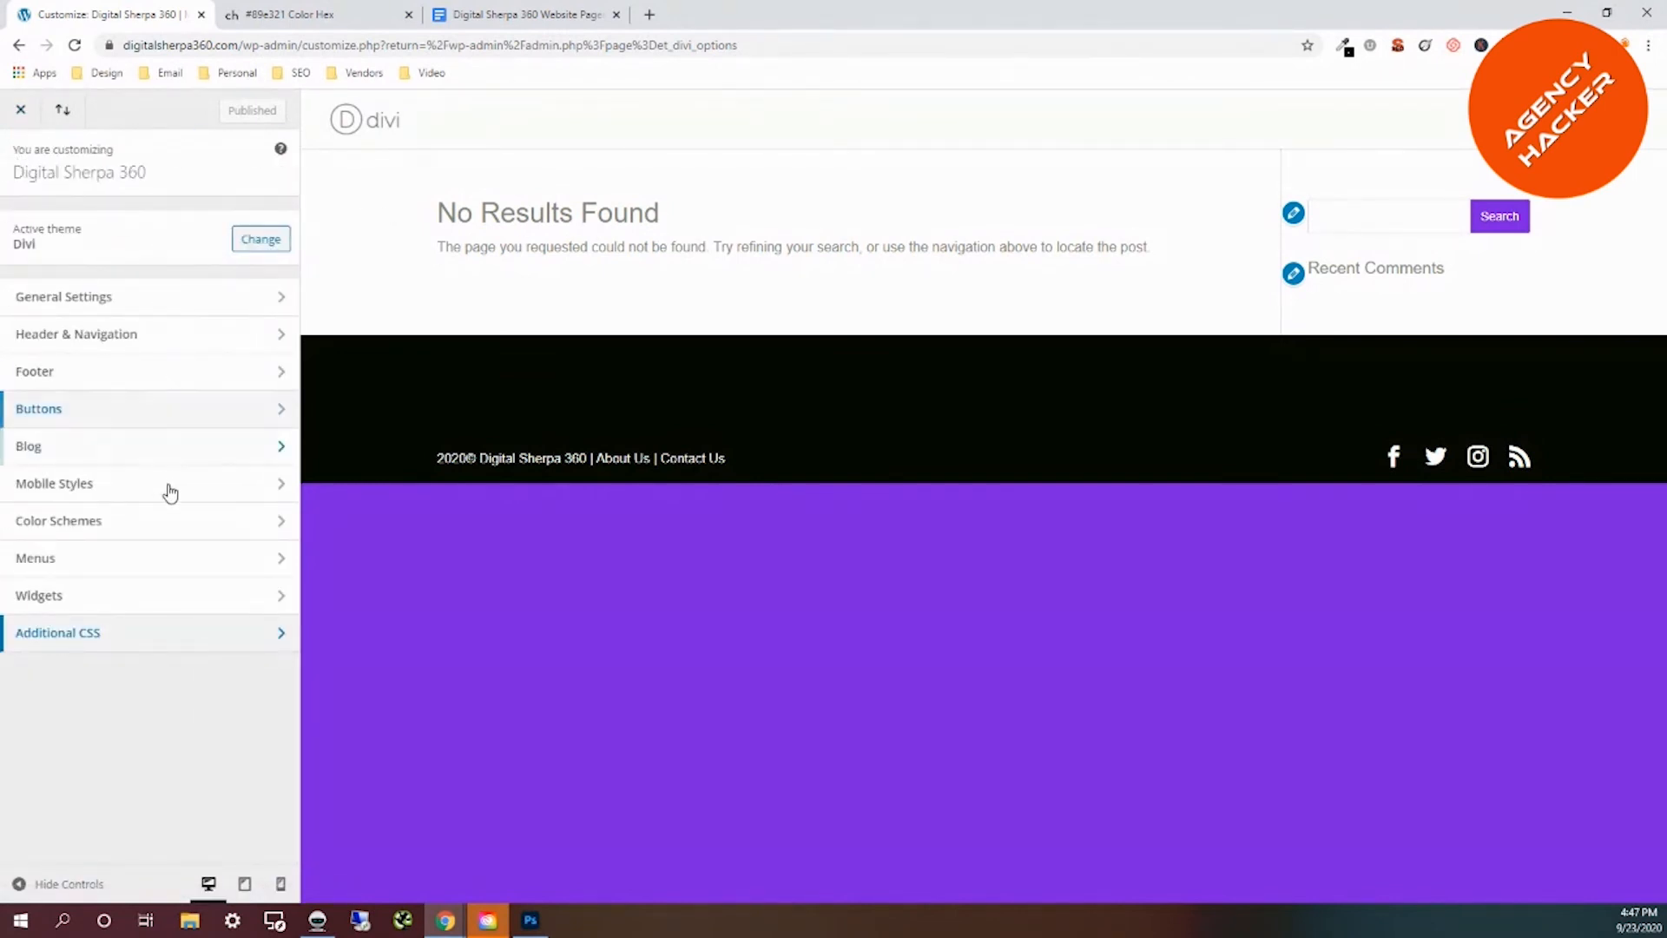
{"action": "left_click", "coordinate": [94, 564]}
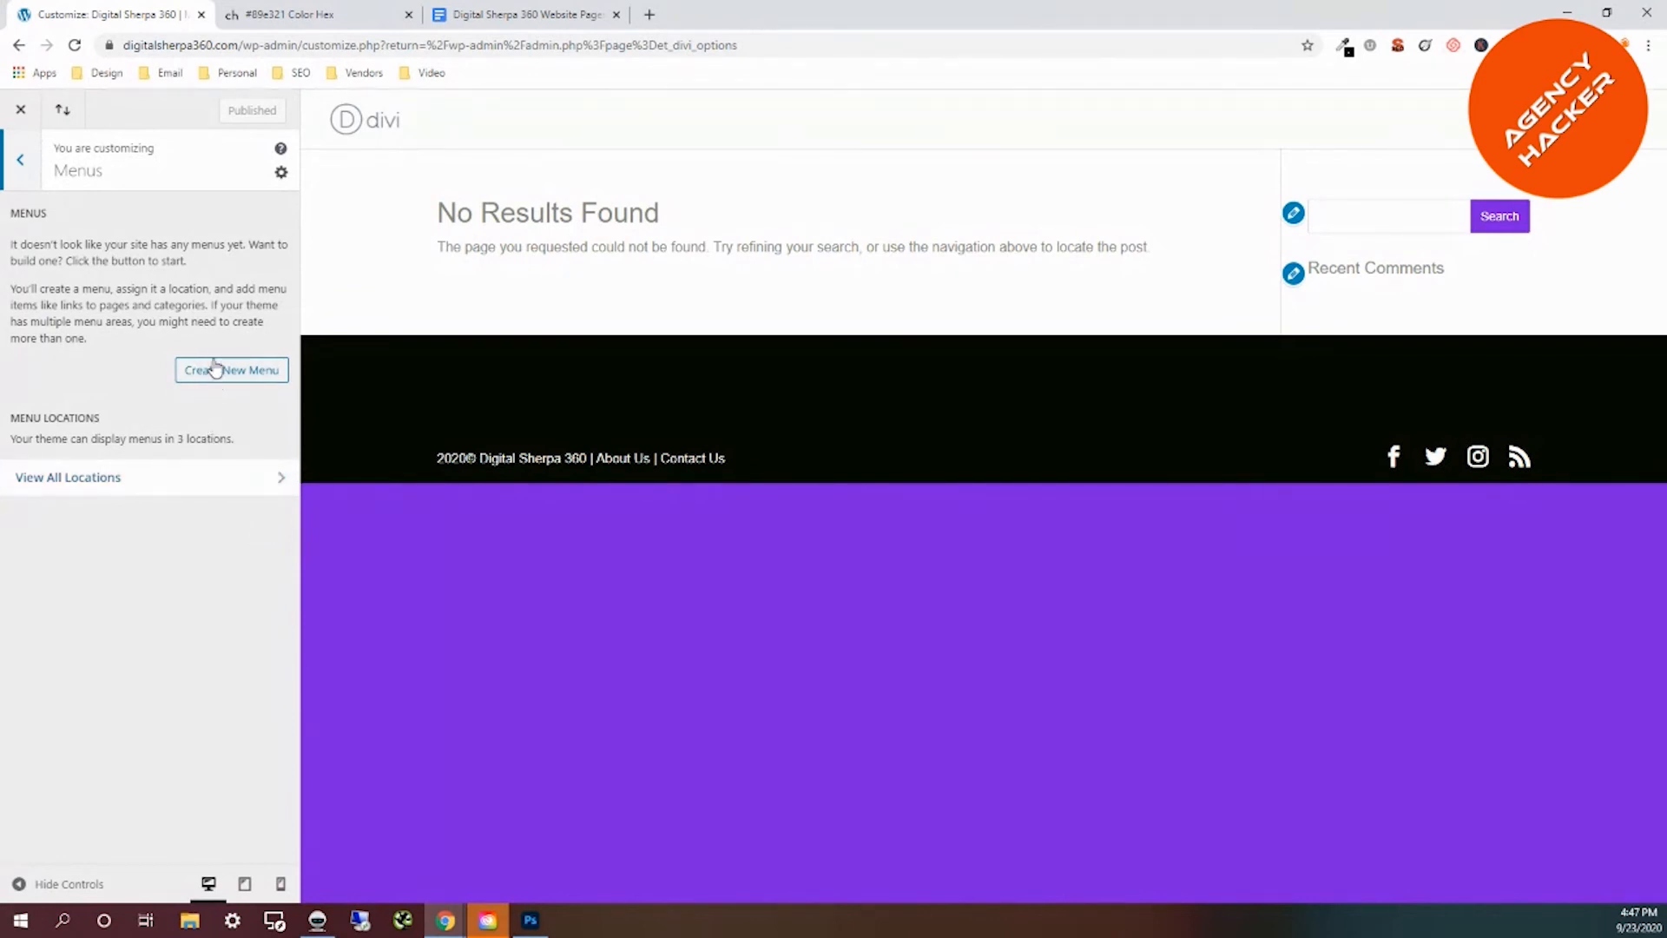
{"action": "left_click", "coordinate": [20, 158]}
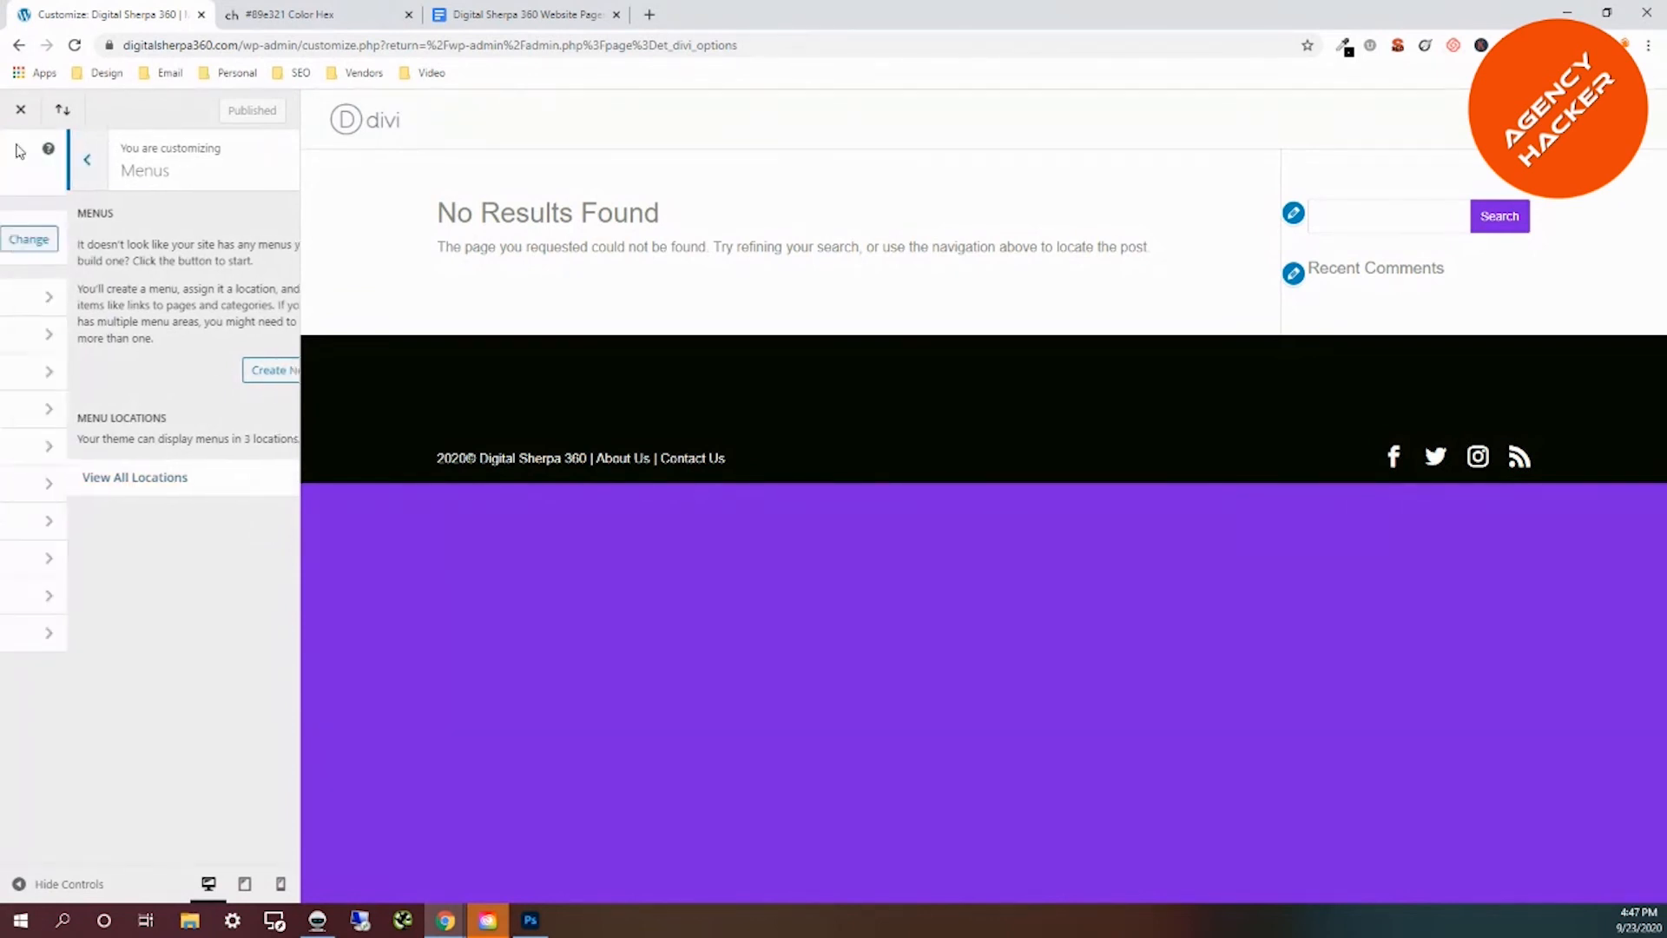
{"action": "left_click", "coordinate": [22, 113]}
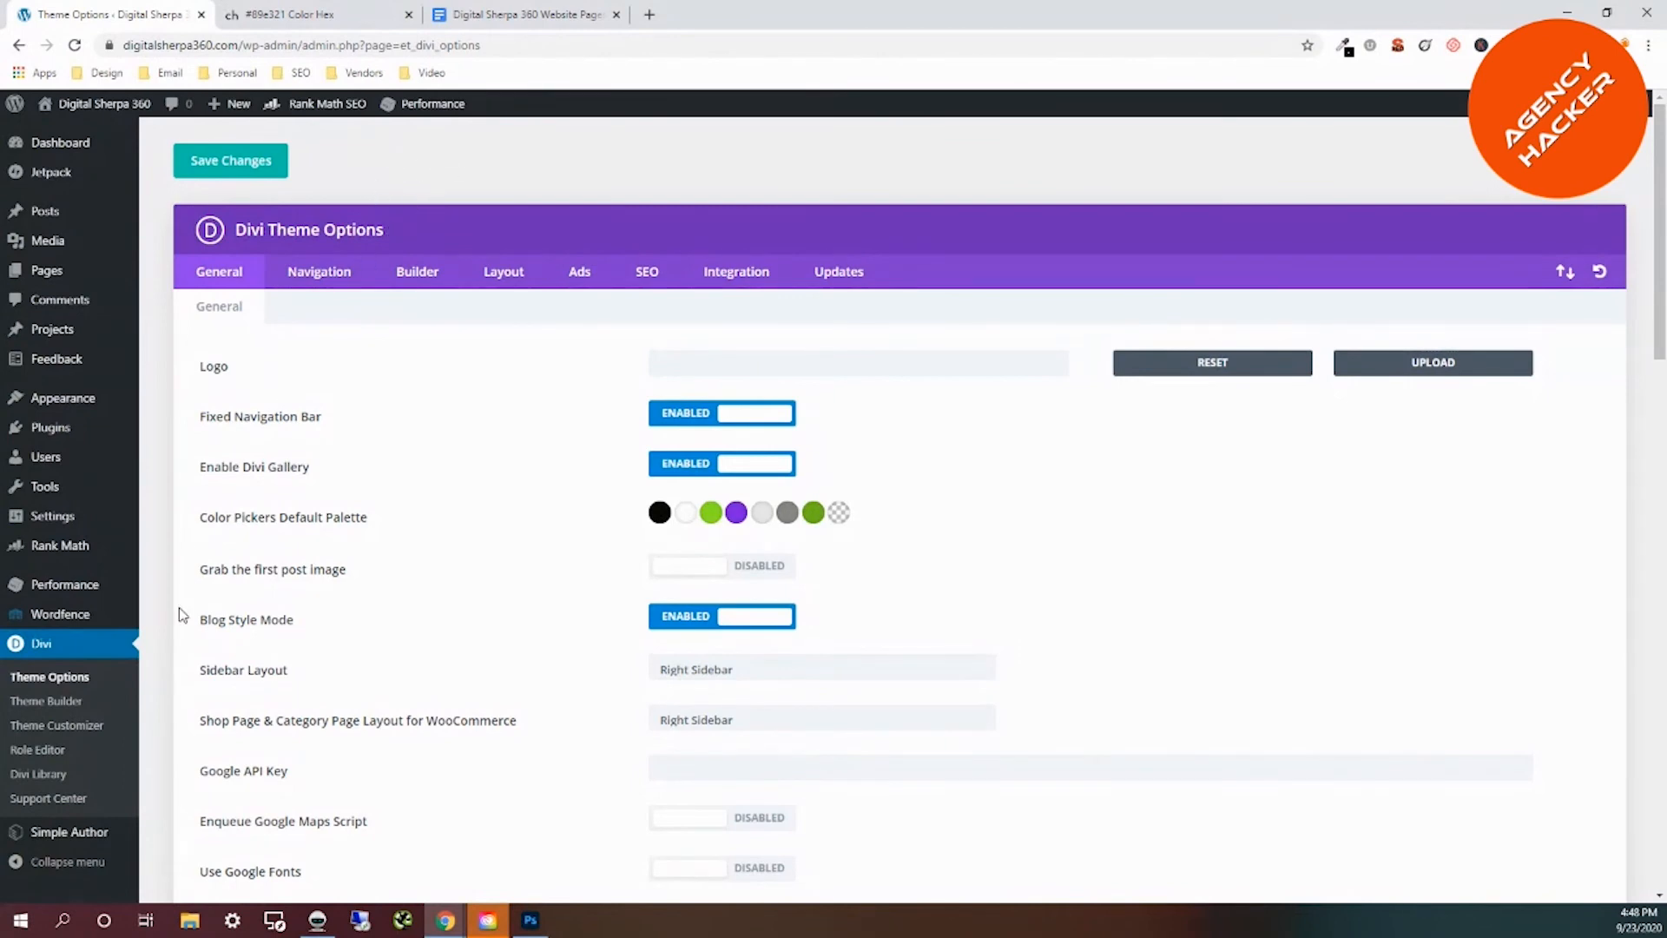
{"action": "mouse_move", "coordinate": [87, 403]}
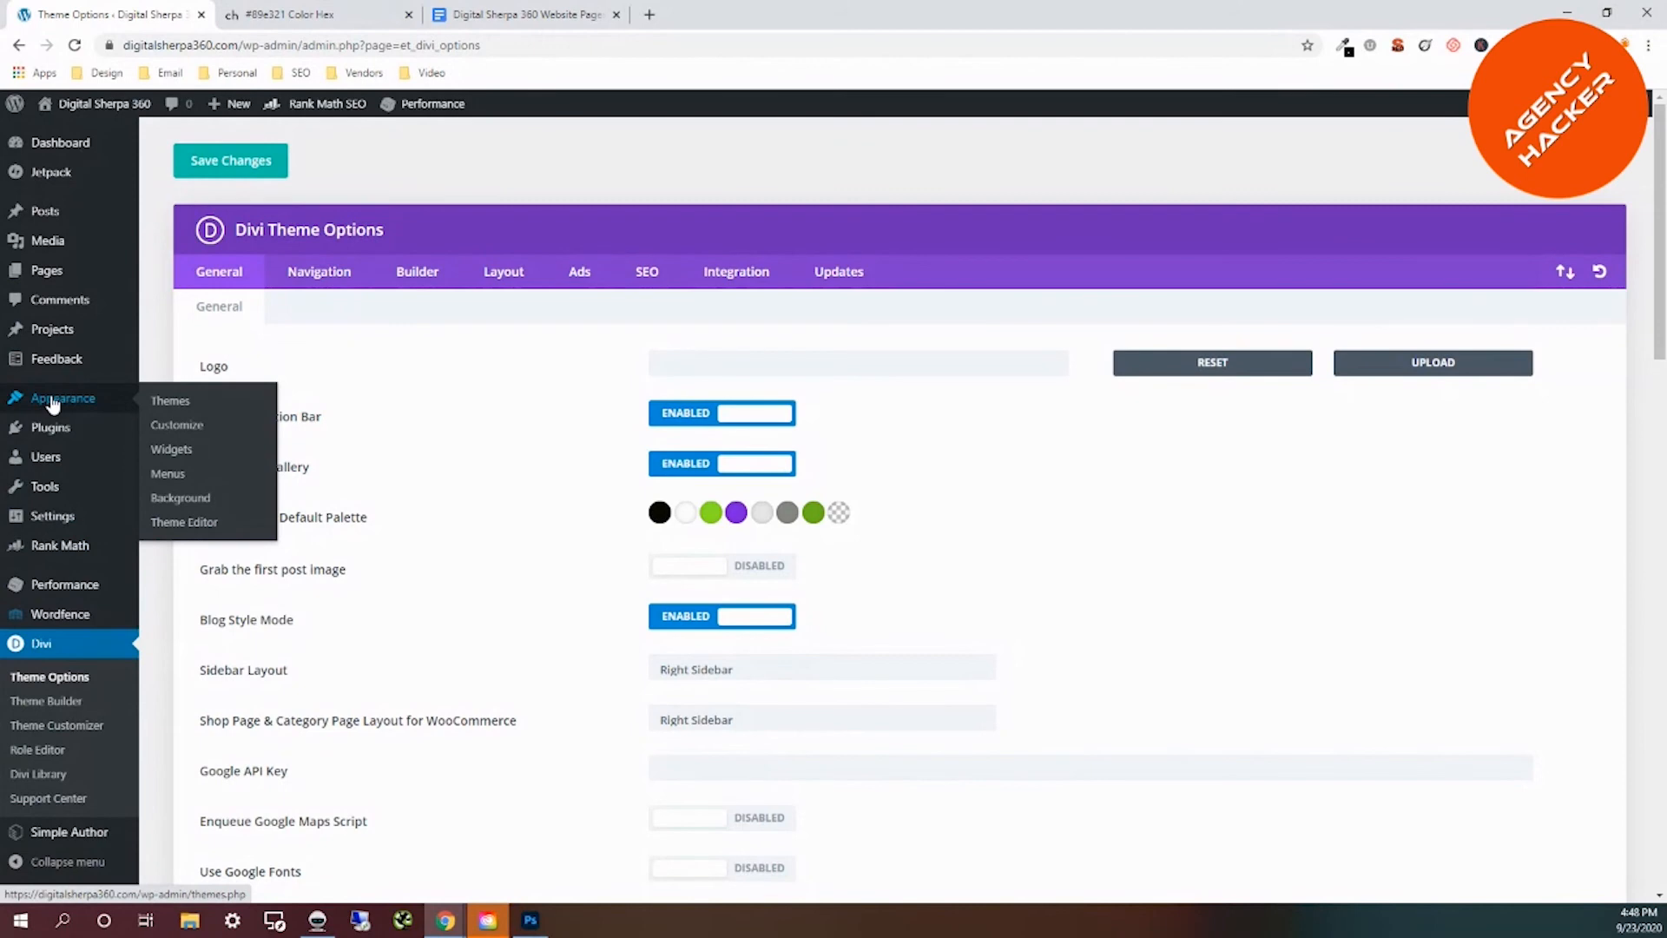
{"action": "left_click", "coordinate": [169, 476]}
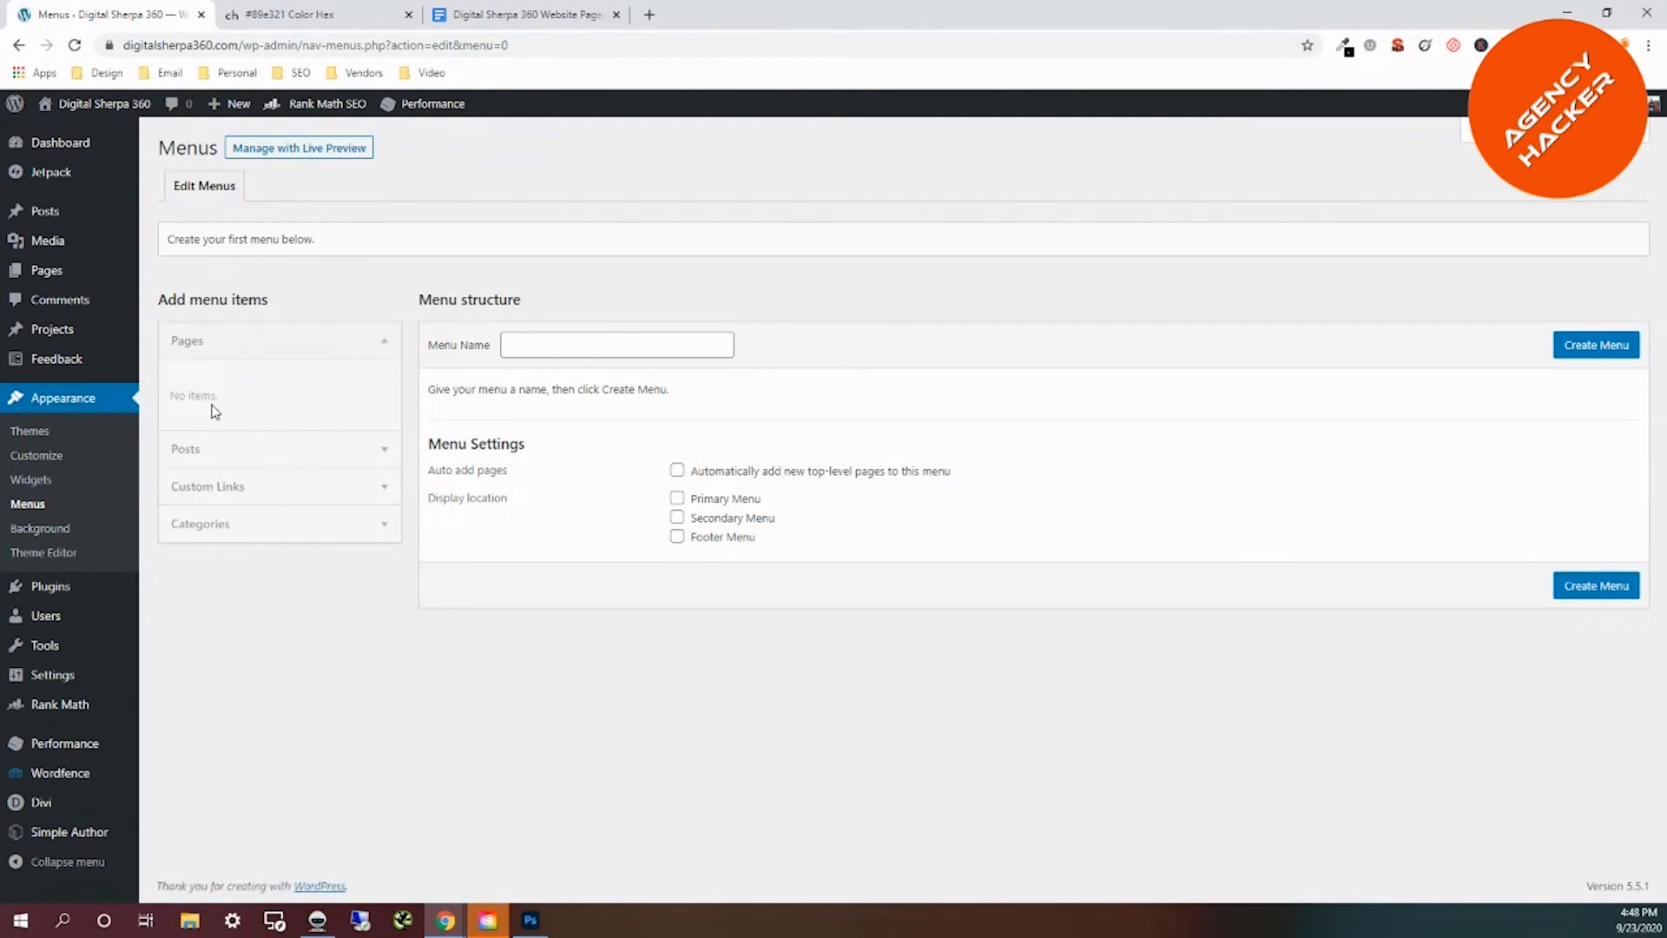
Create a menu named Main Menu and assign it to the Primary Menu display location.
{"action": "left_click", "coordinate": [529, 343]}
{"action": "type", "text": "M"}
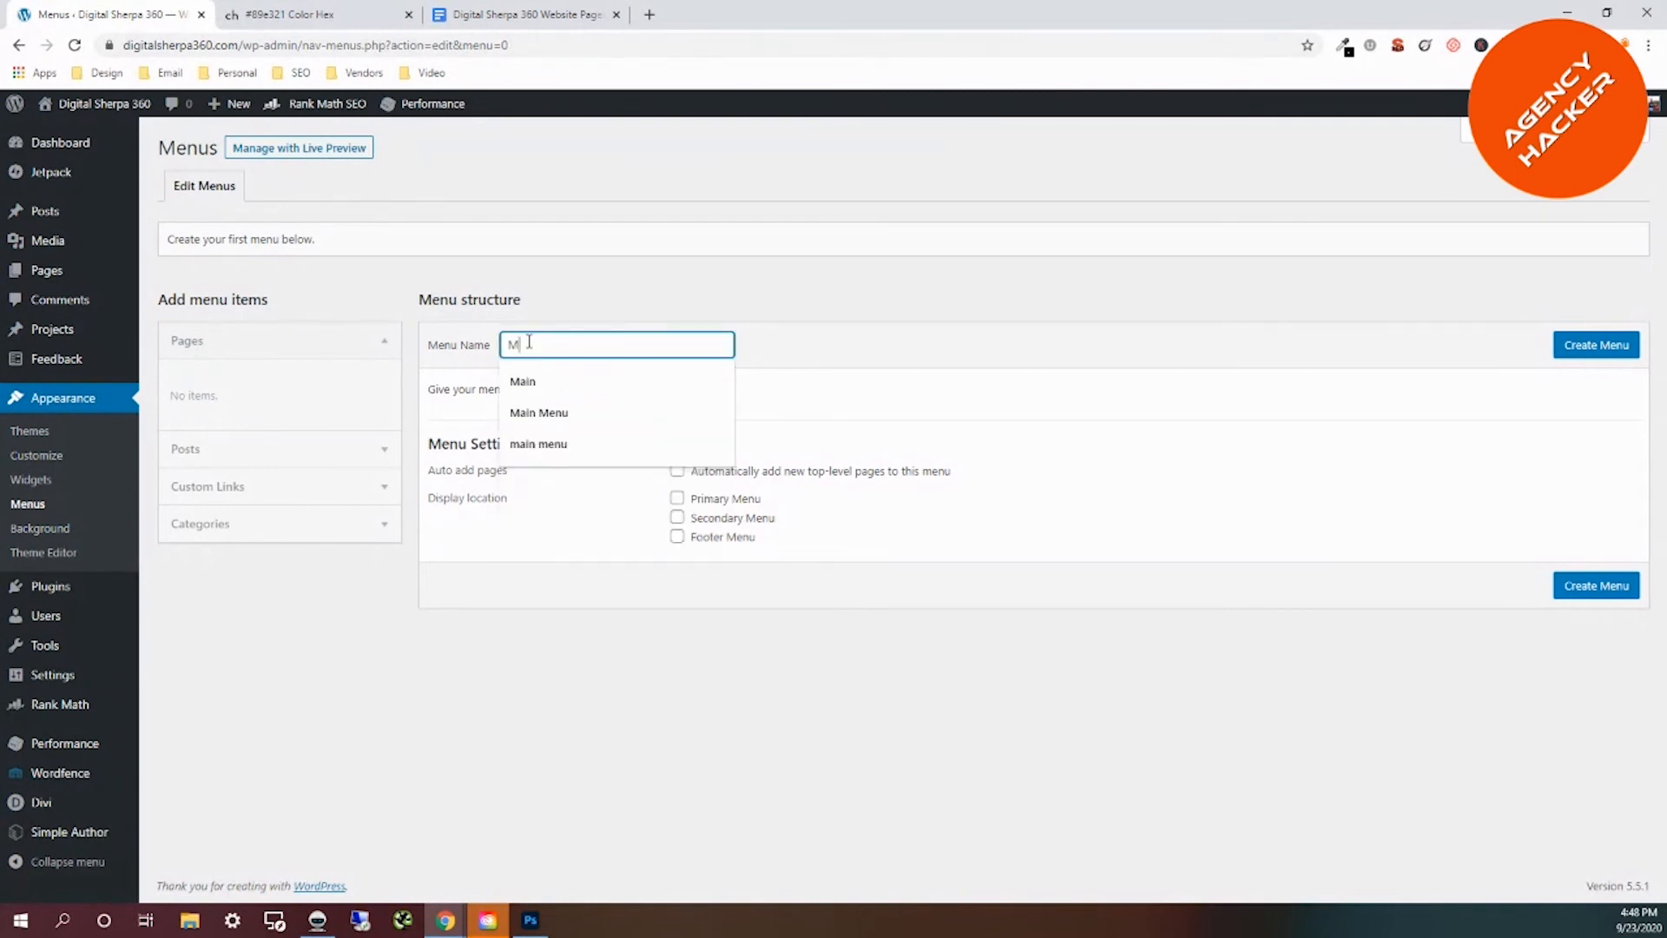
{"action": "type", "text": "ain Menu"}
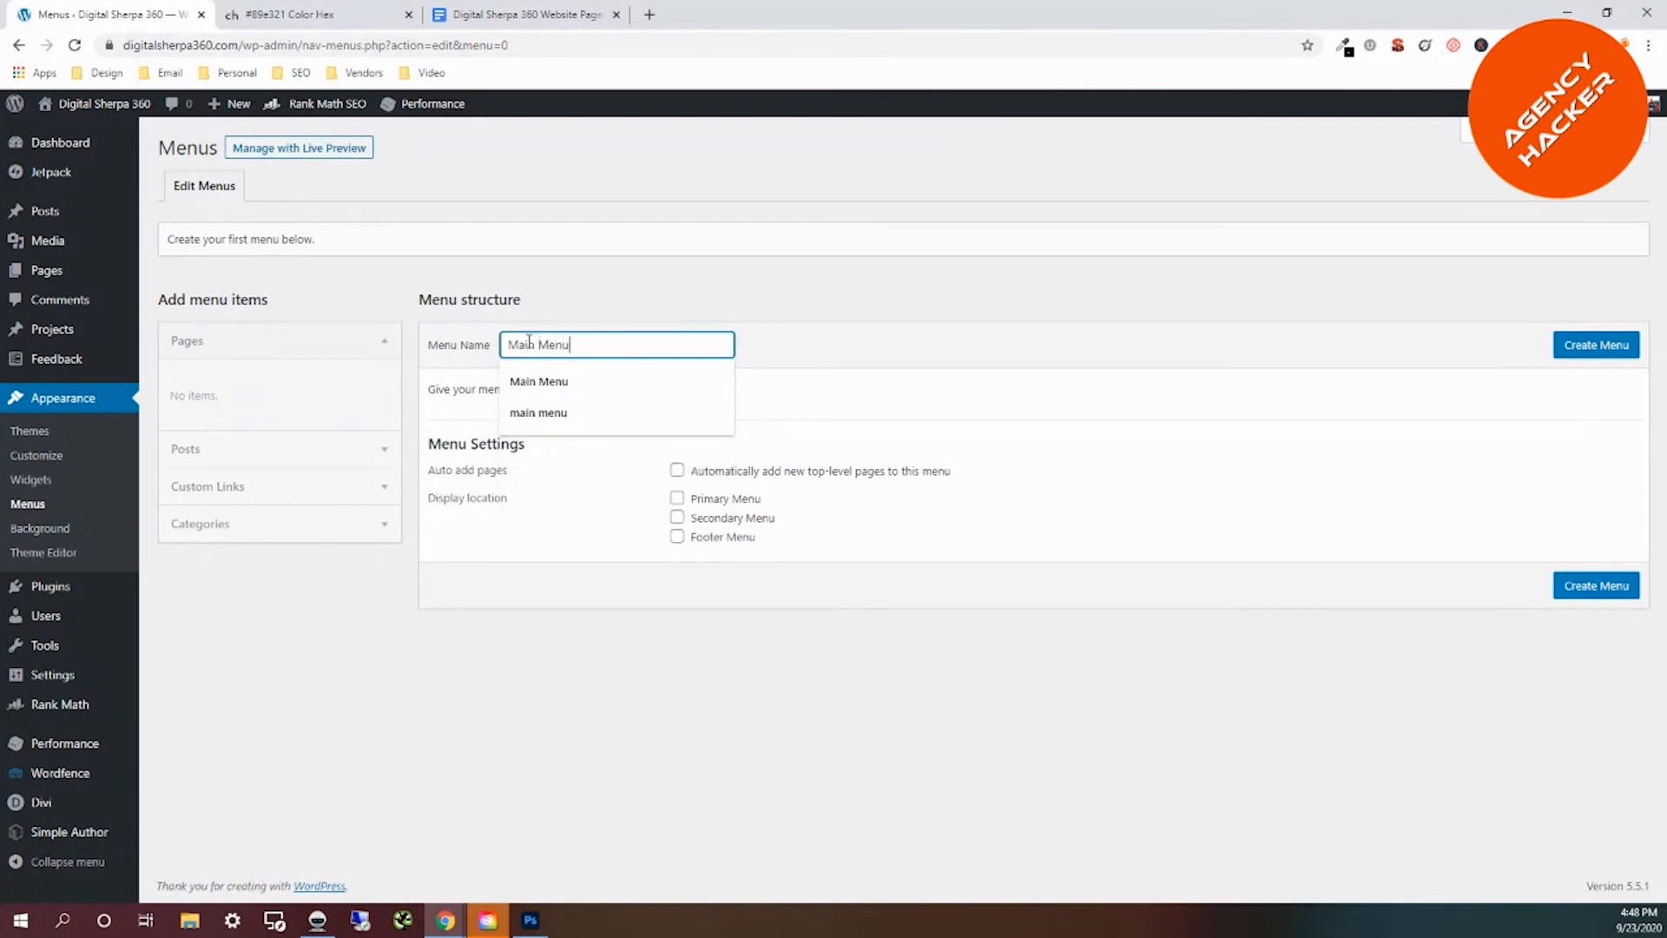
{"action": "key", "text": "Tab"}
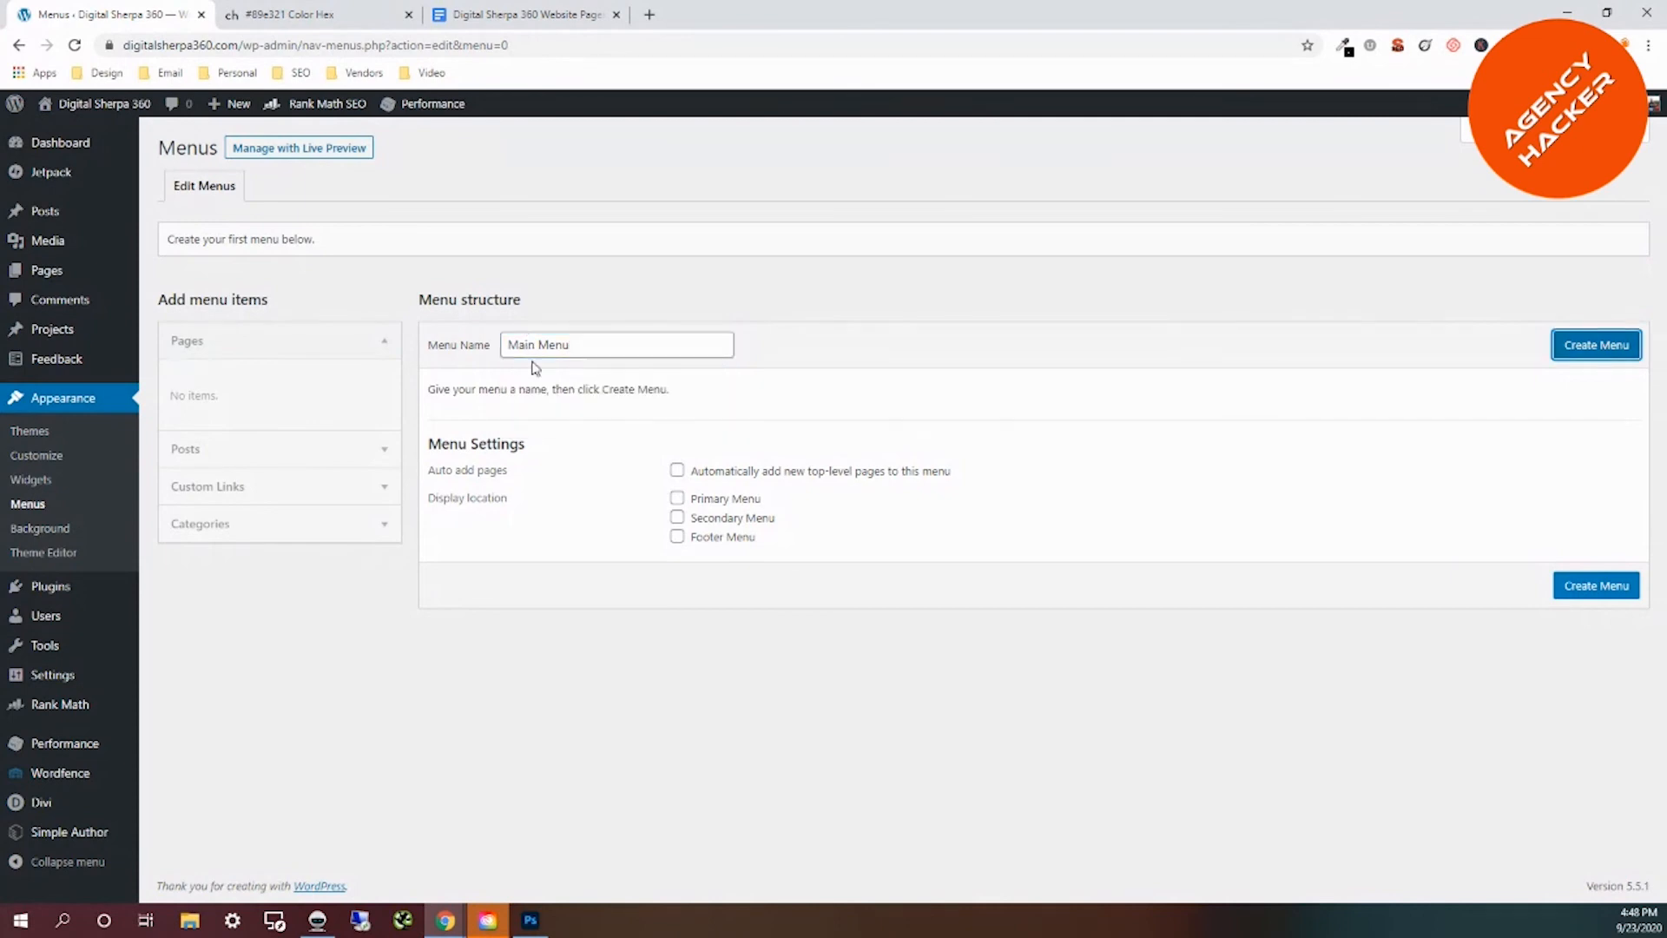
{"action": "left_click", "coordinate": [678, 500]}
{"action": "left_click_drag", "start_coordinate": [575, 350], "coordinate": [505, 349]}
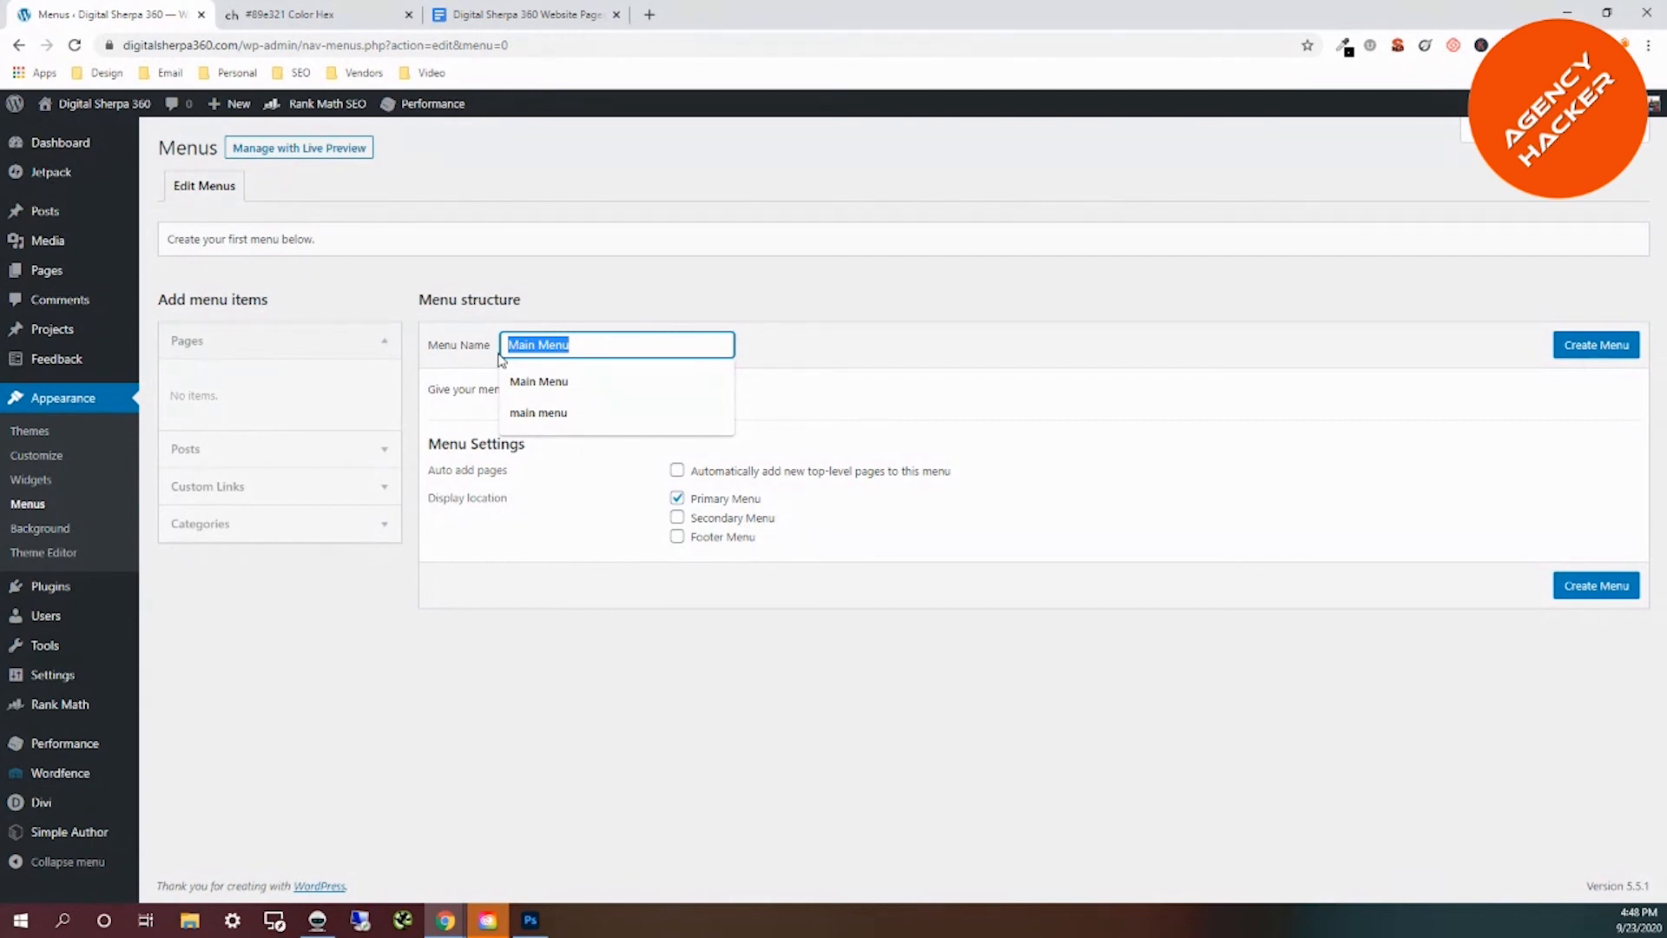
{"action": "left_click", "coordinate": [578, 345]}
{"action": "left_click", "coordinate": [1611, 345]}
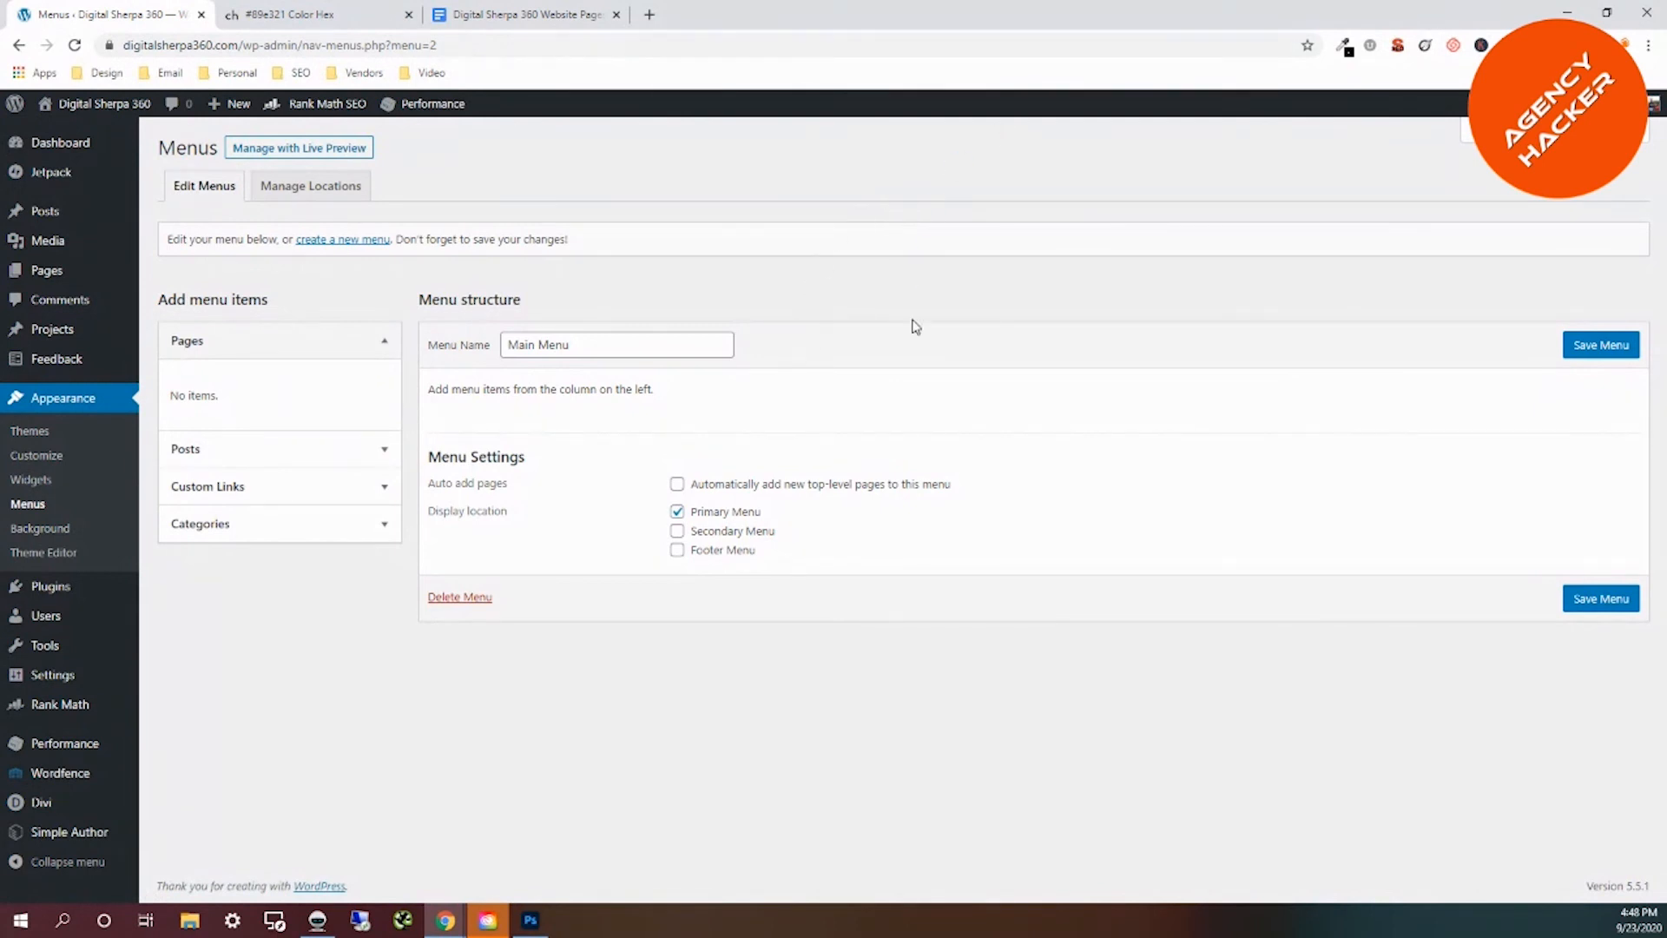
Add a custom link to Main Menu with the URL # and the link text Home.
{"action": "left_click", "coordinate": [277, 488]}
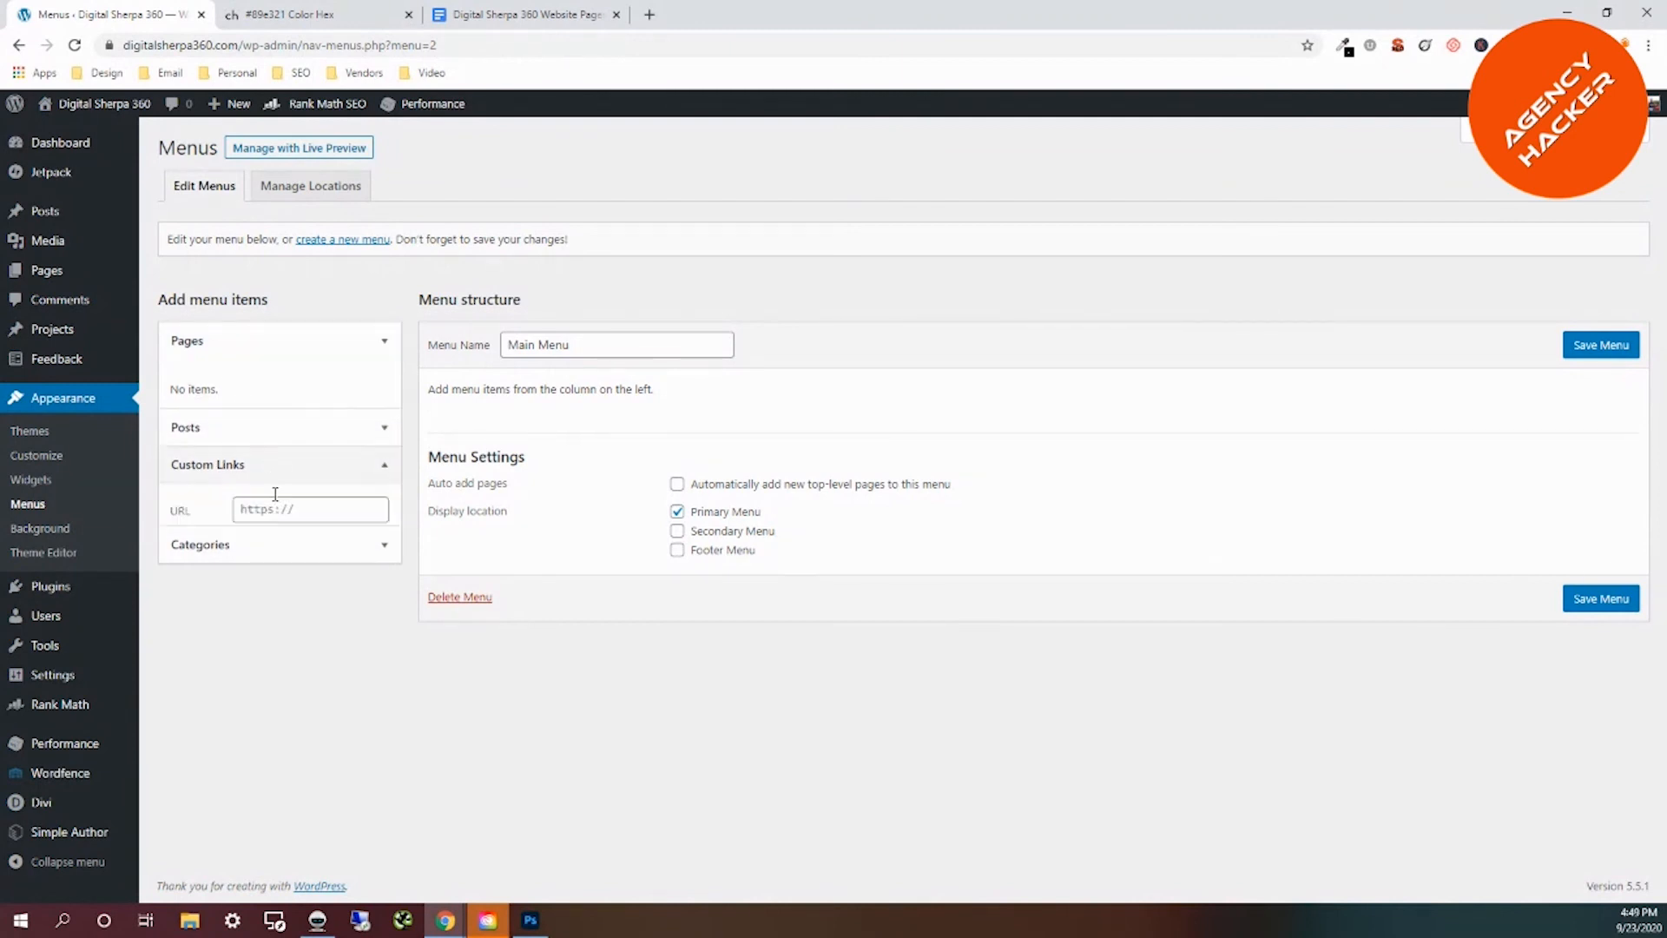
{"action": "left_click", "coordinate": [282, 474]}
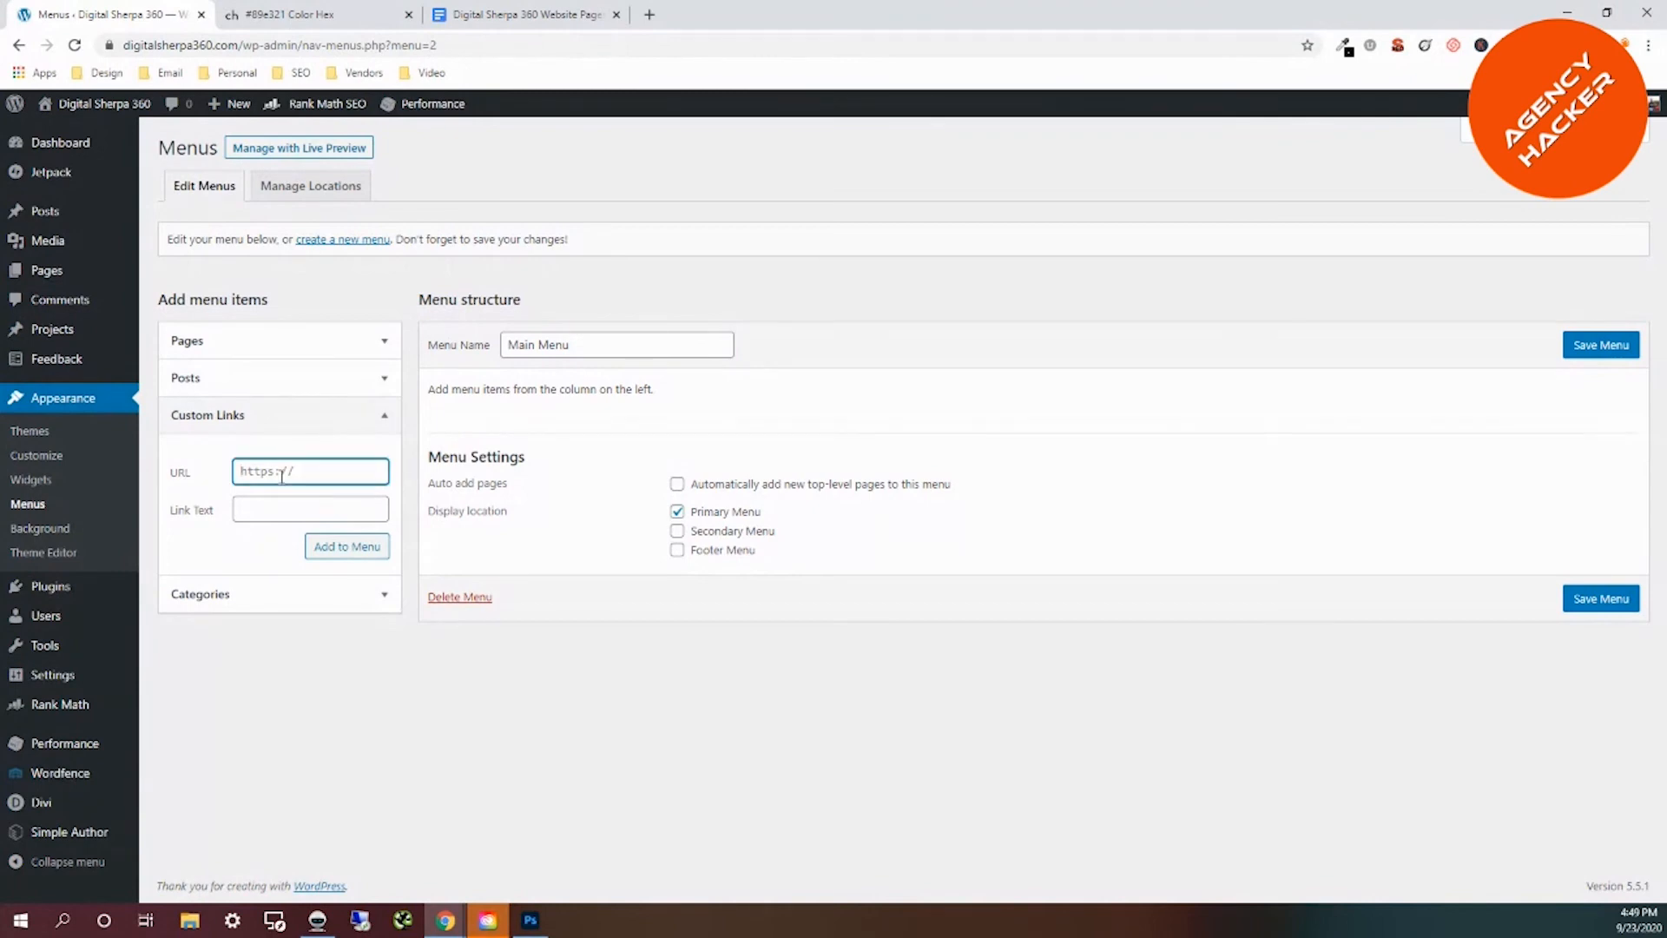
{"action": "type", "text": "#"}
{"action": "left_click", "coordinate": [252, 509]}
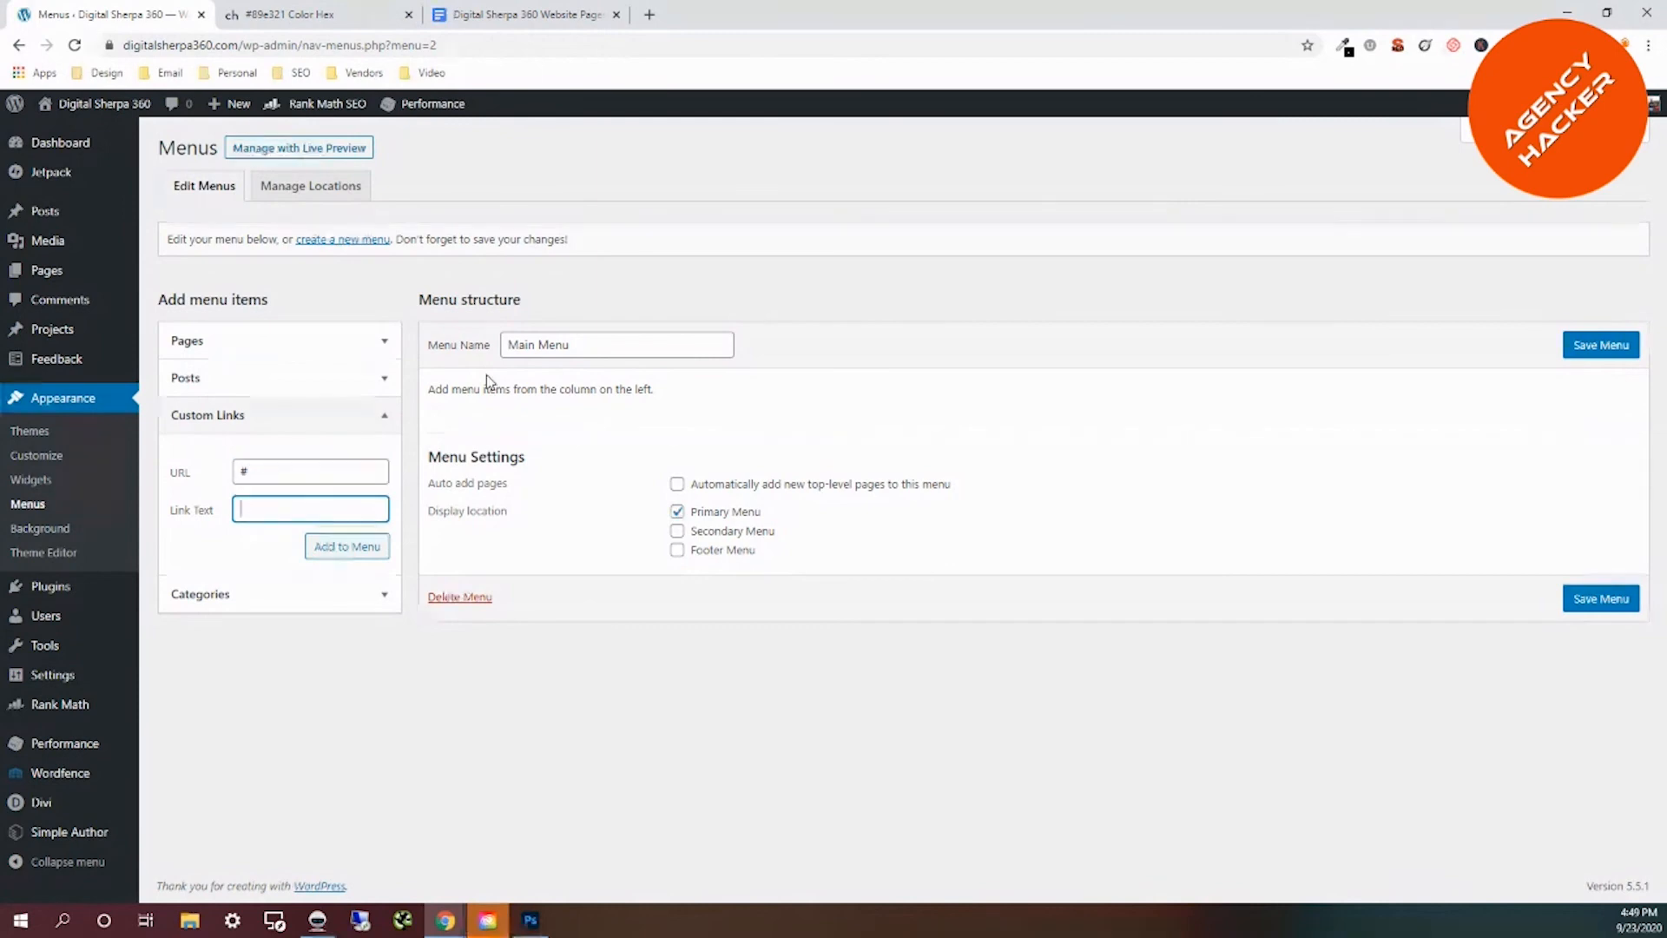
{"action": "left_click", "coordinate": [540, 17]}
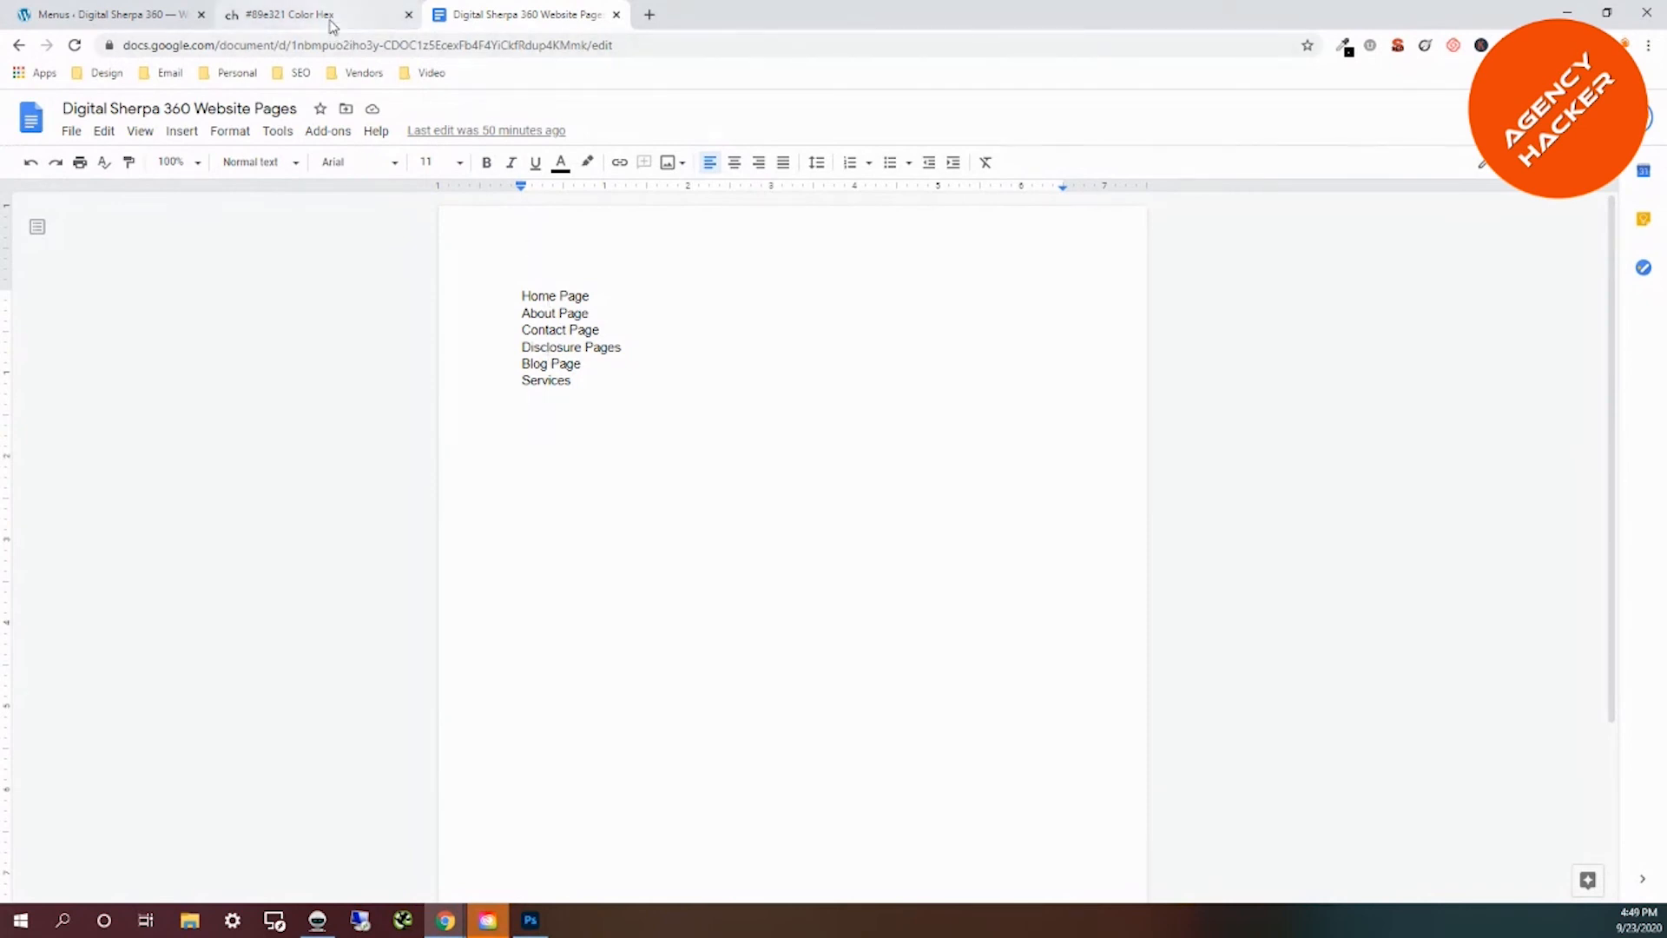
{"action": "left_click", "coordinate": [210, 23]}
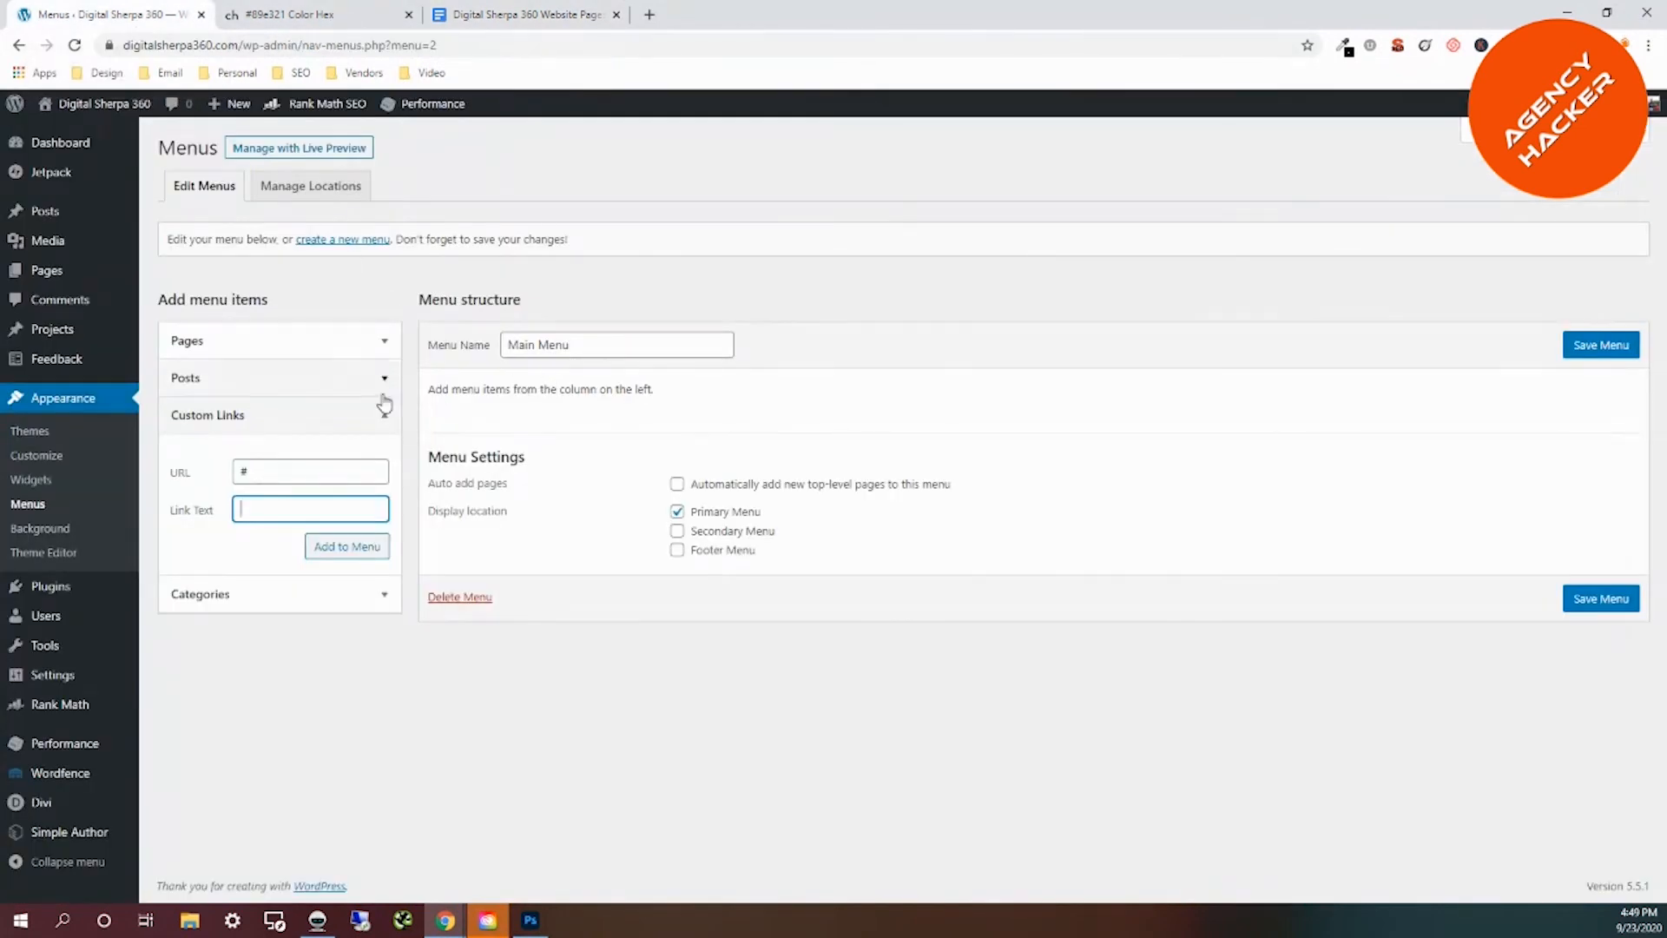
{"action": "type", "text": "Home"}
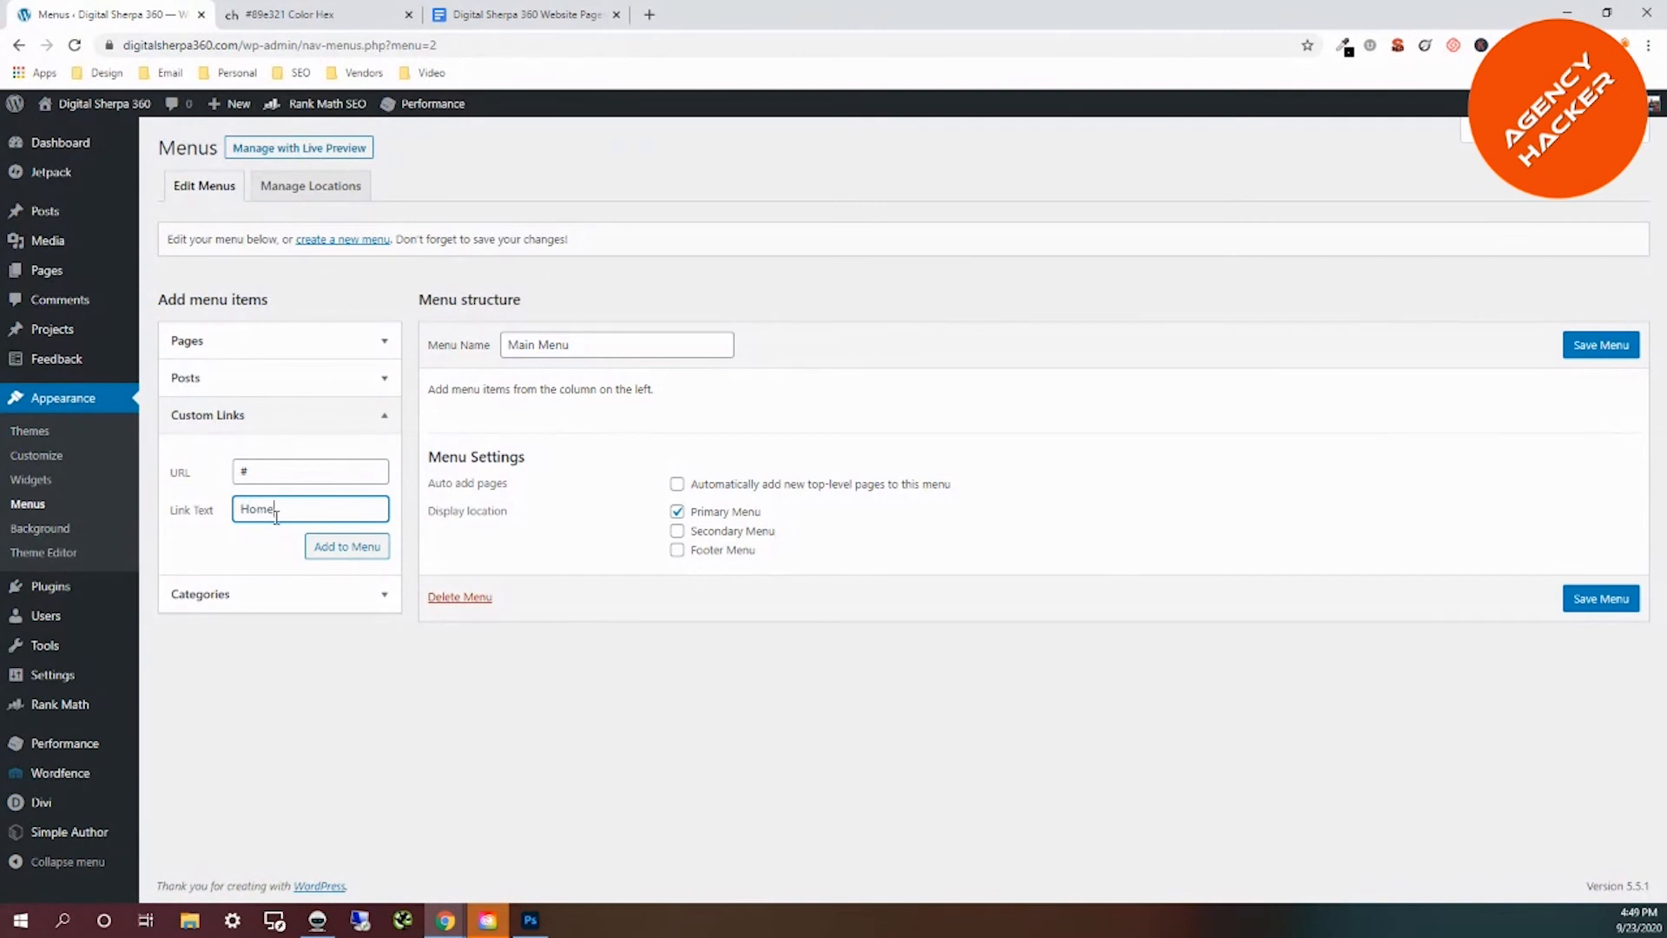
{"action": "left_click", "coordinate": [356, 558]}
Add a custom link to Main Menu with the URL # and the link text About.
{"action": "left_click", "coordinate": [246, 477]}
{"action": "type", "text": "#"}
{"action": "key", "text": "Tab"}
{"action": "type", "text": "About"}
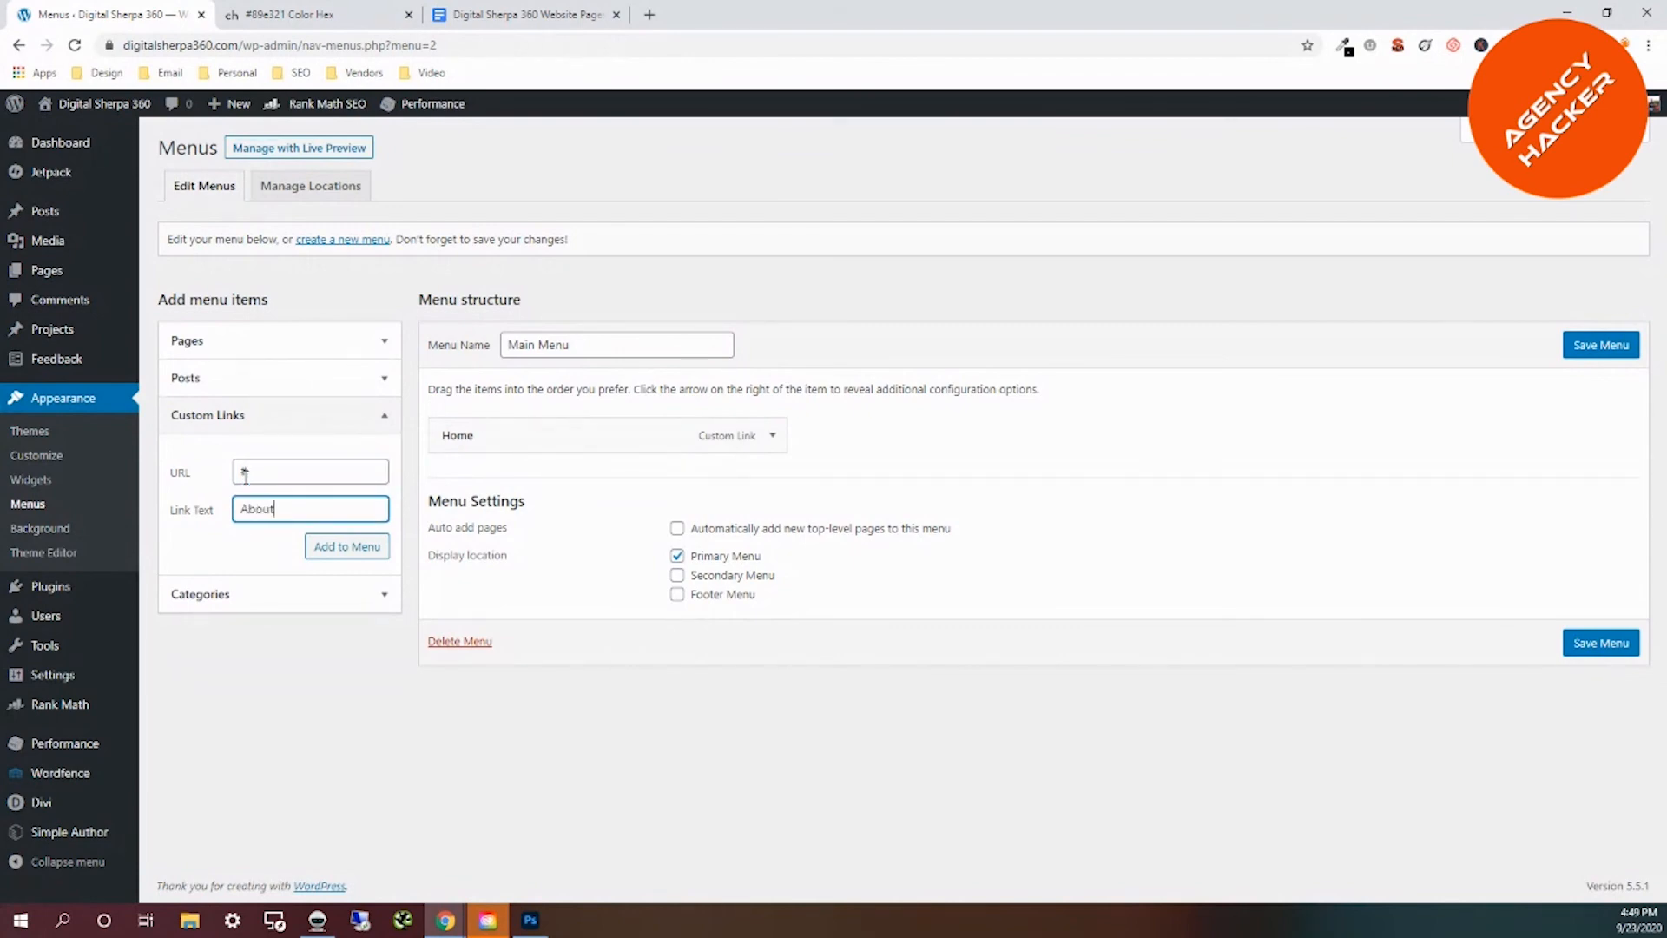
{"action": "left_click", "coordinate": [337, 550]}
Add a custom link to Main Menu with the URL # and the link text Services.
{"action": "left_click", "coordinate": [269, 471]}
{"action": "type", "text": "#"}
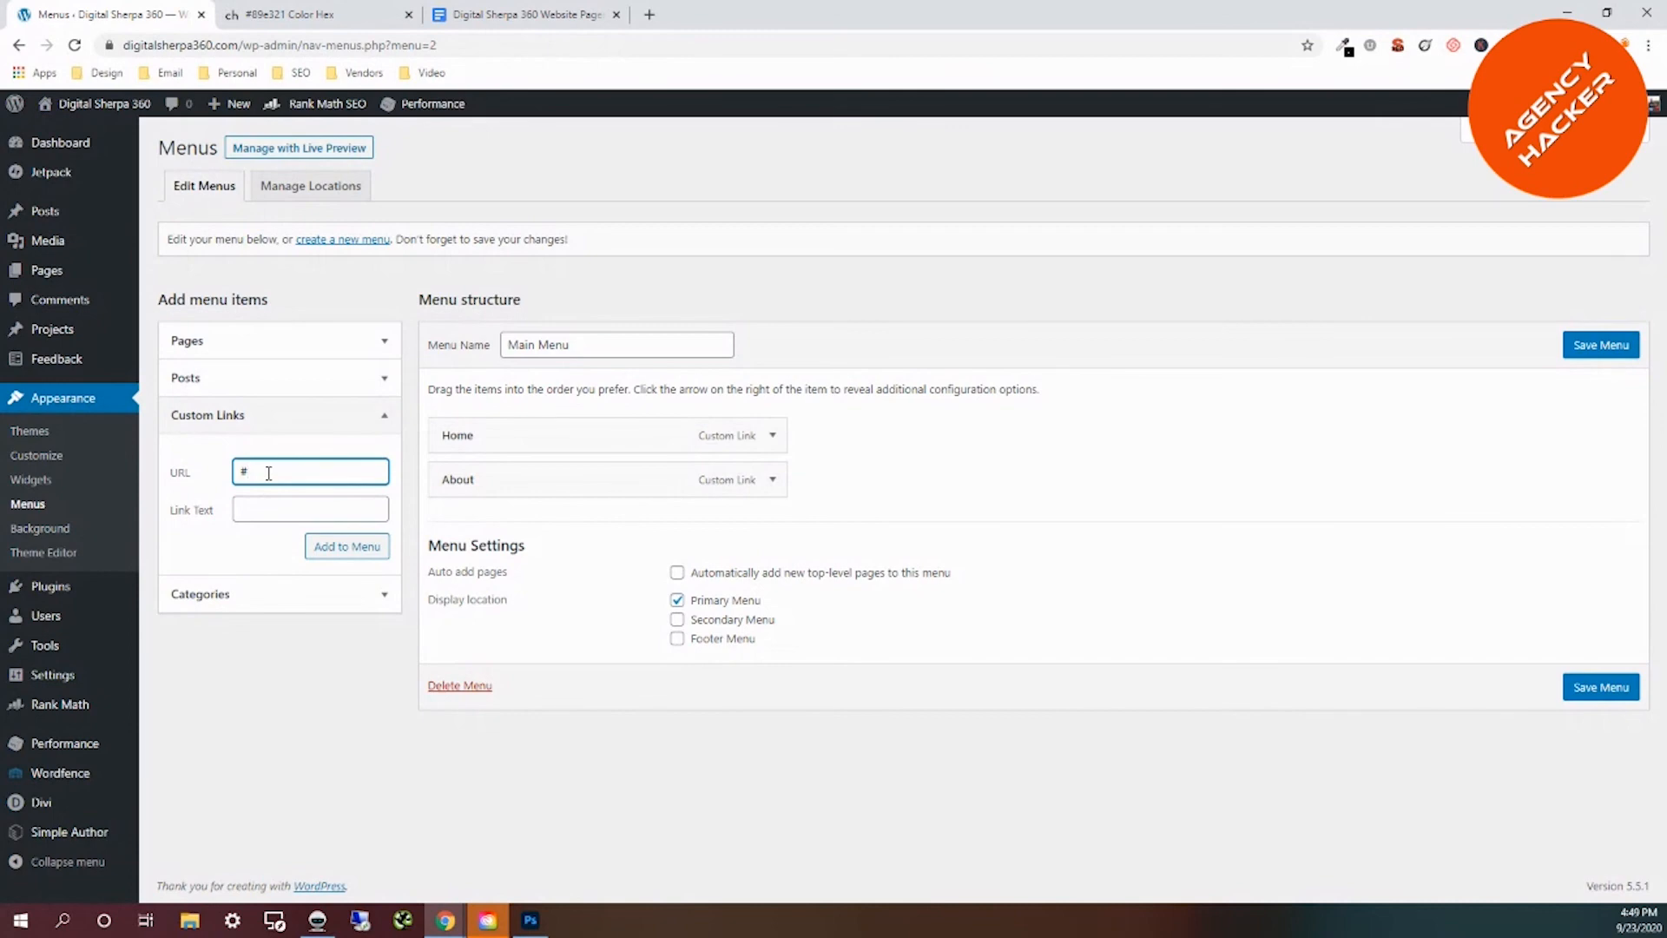
{"action": "key", "text": "Tab"}
{"action": "type", "text": "Services"}
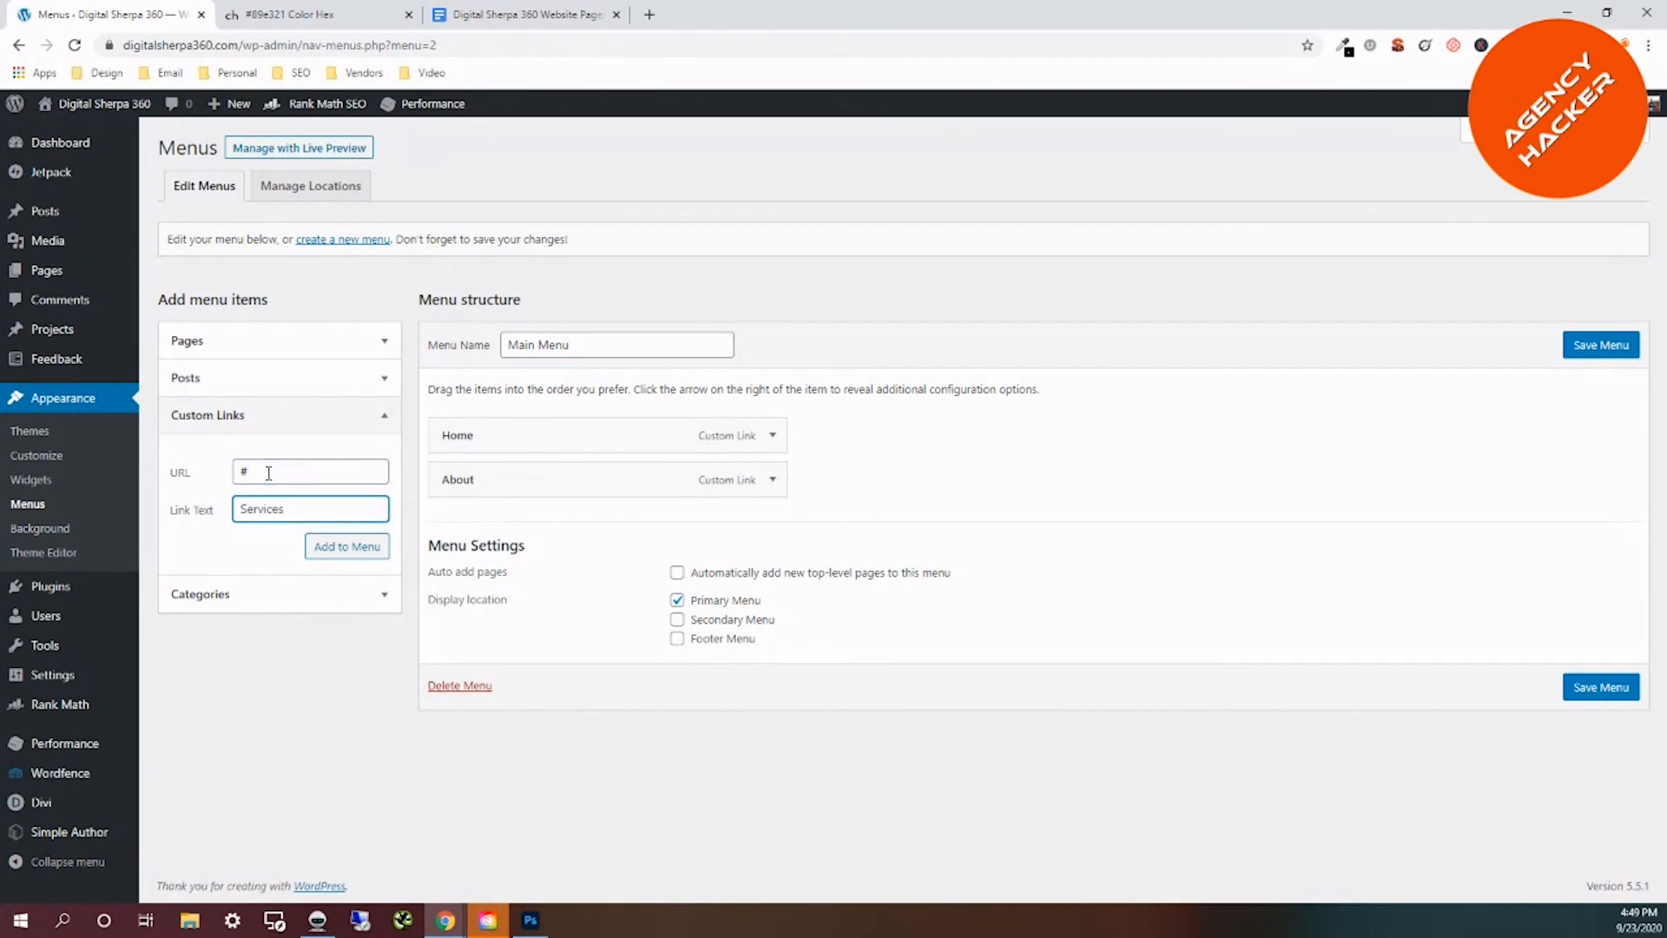
{"action": "left_click", "coordinate": [336, 547]}
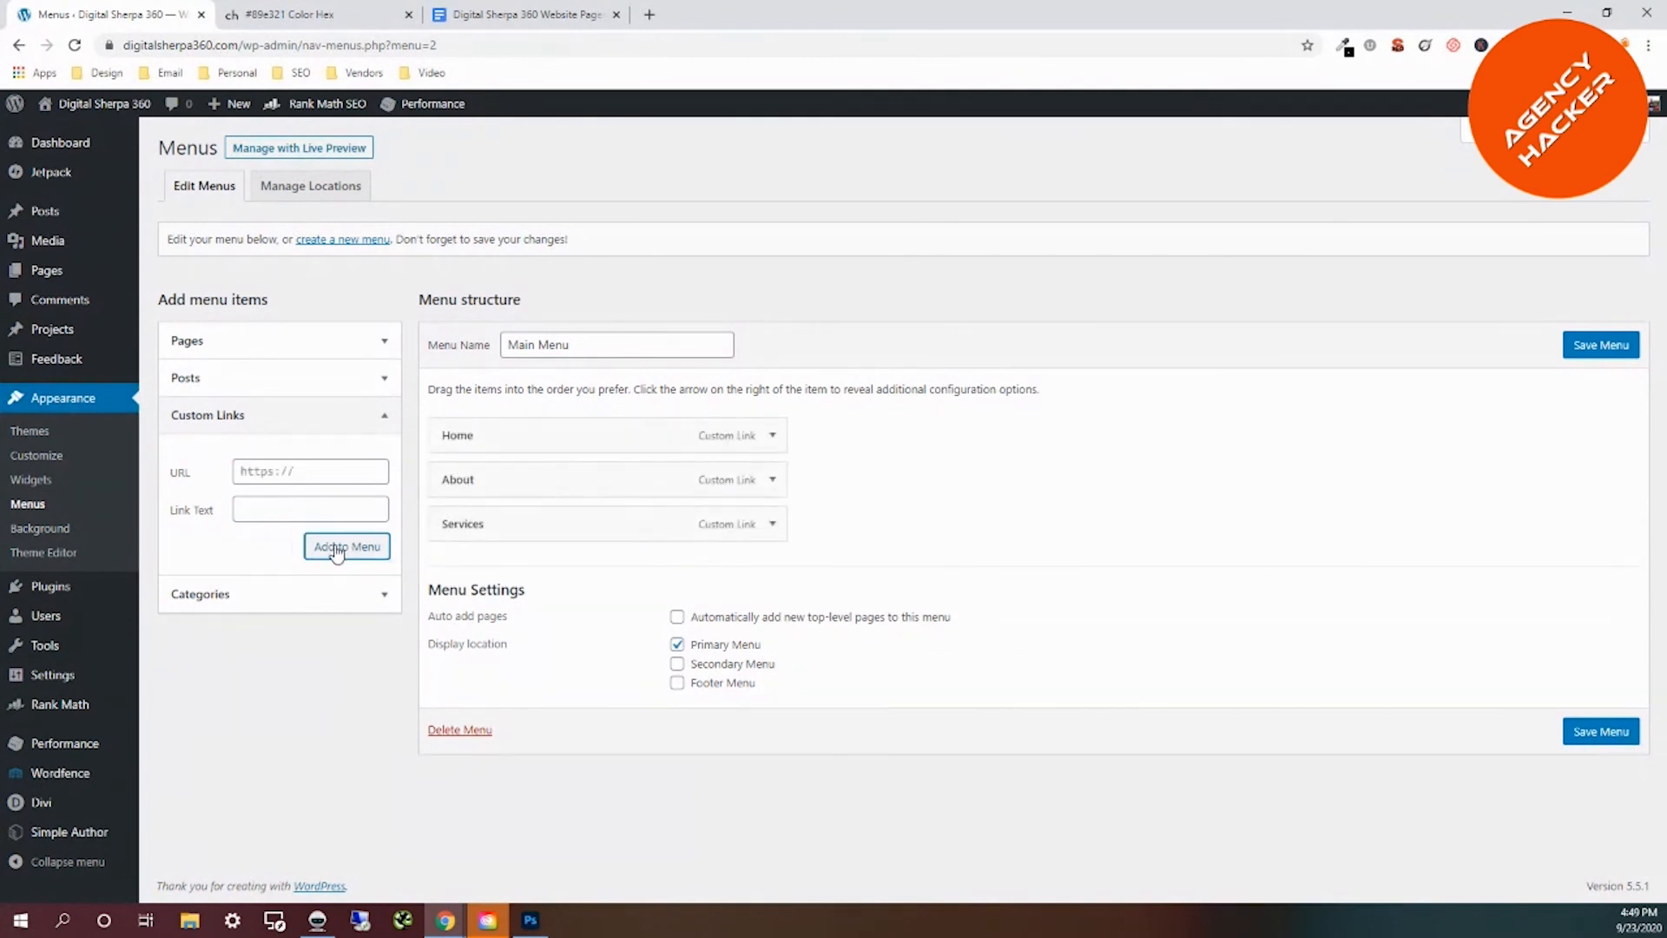
Consult the page list in the Google Docs document and add a custom link to Main Menu with the URL # and link text Contact.
{"action": "left_click", "coordinate": [239, 469]}
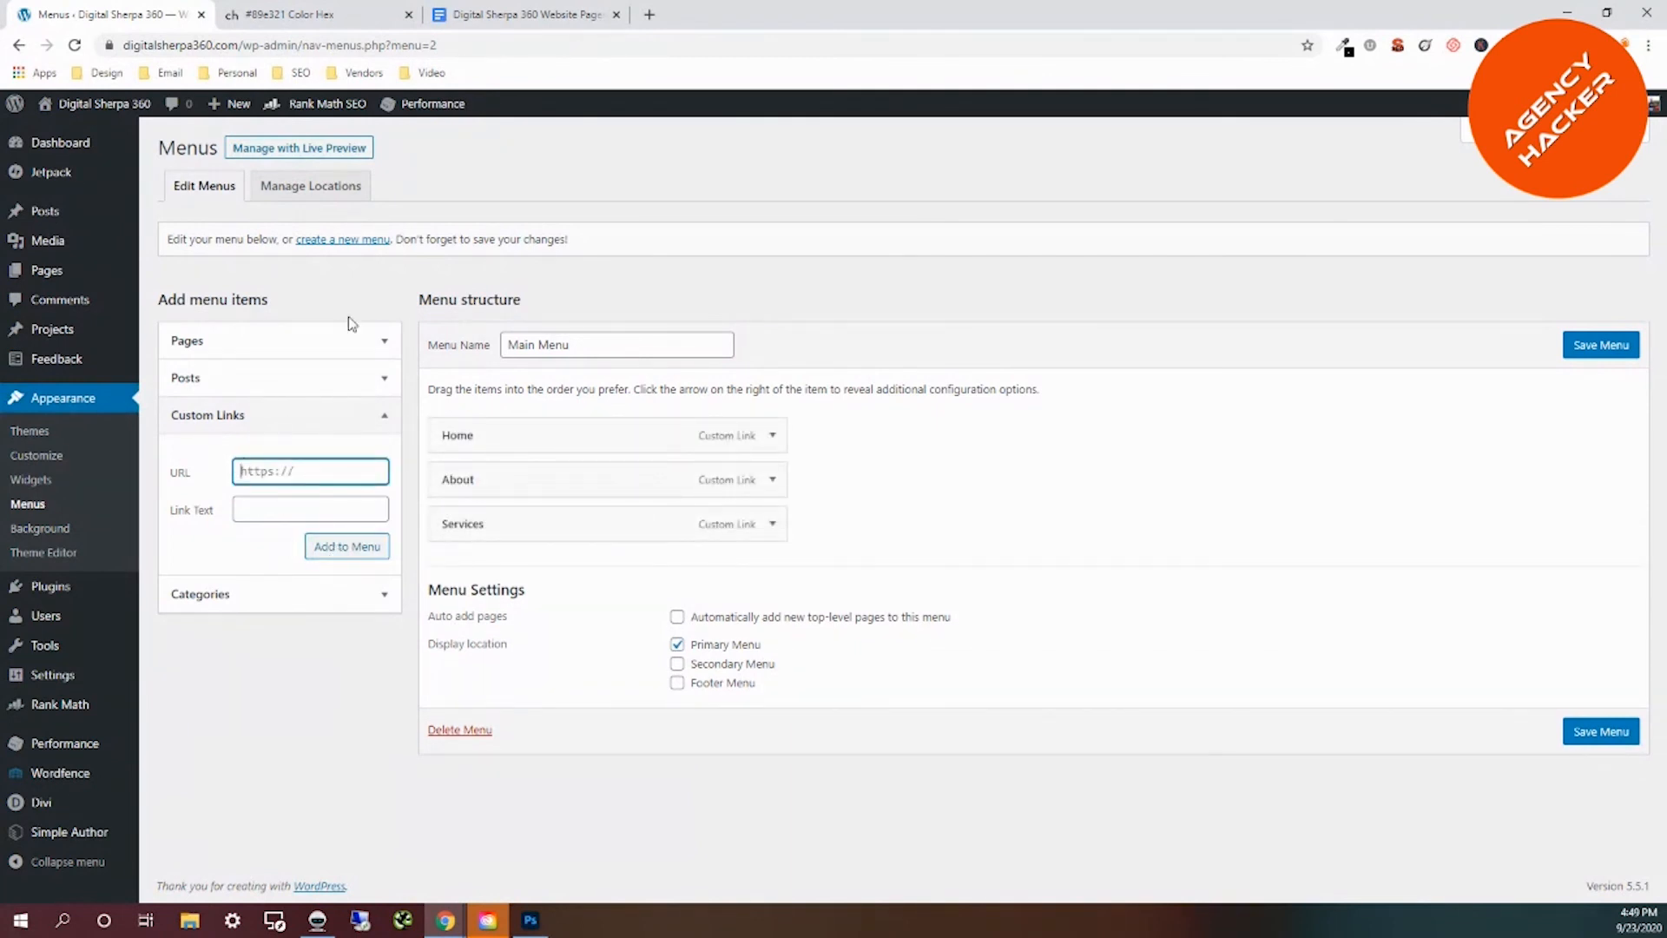
{"action": "left_click", "coordinate": [514, 10]}
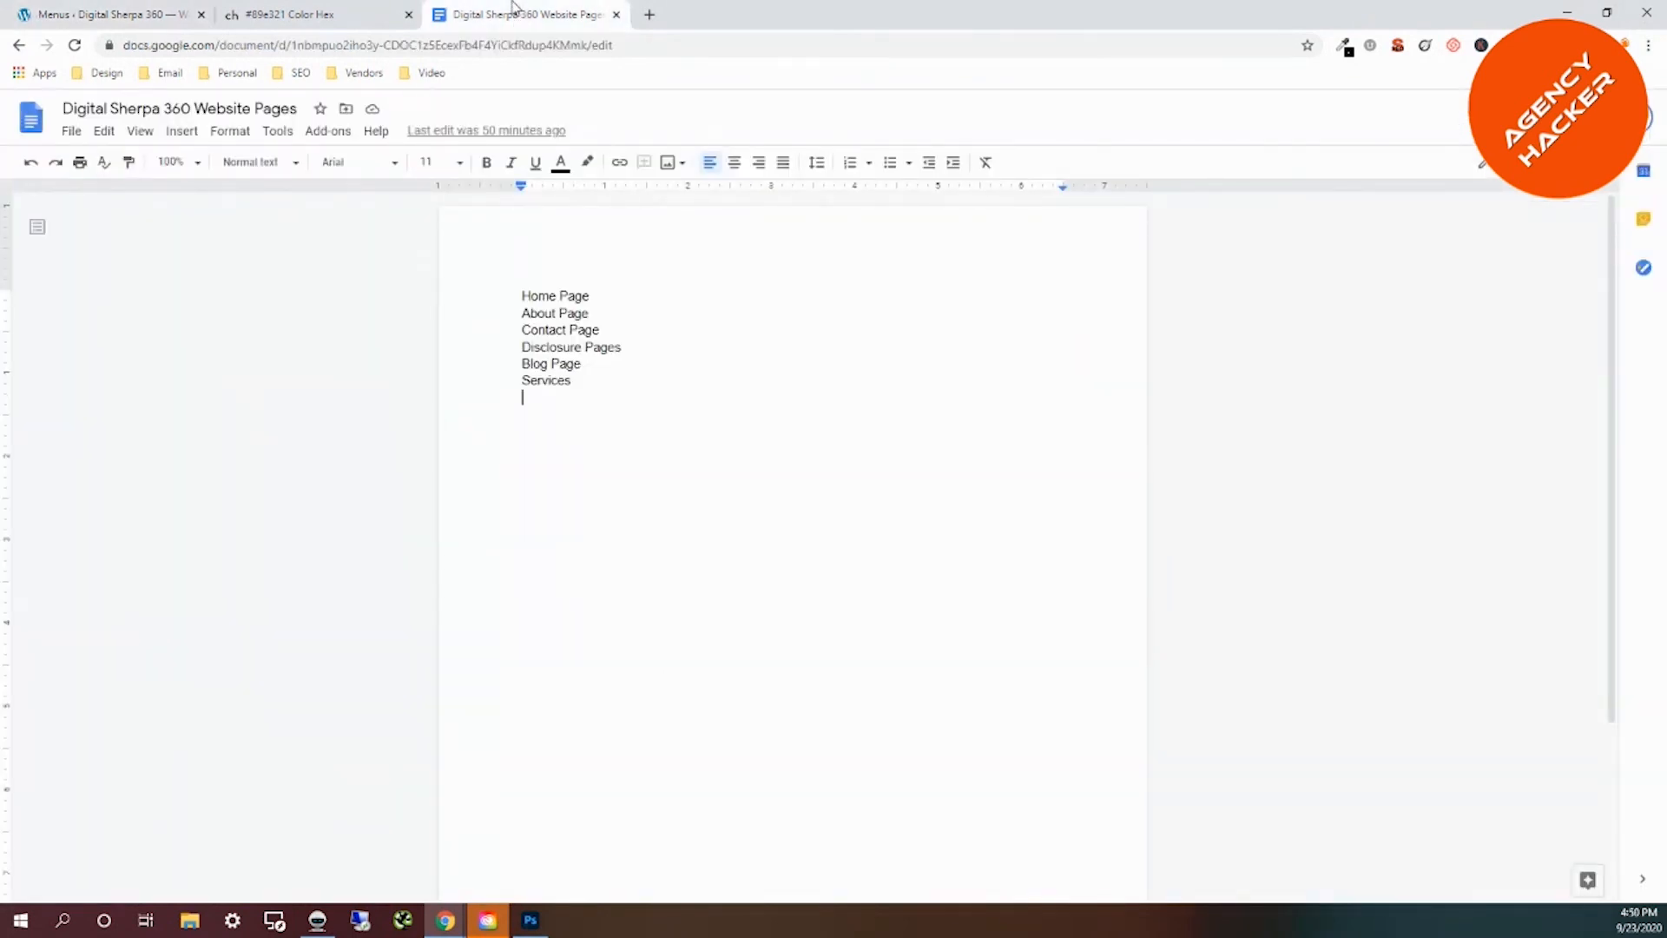
{"action": "left_click", "coordinate": [365, 14]}
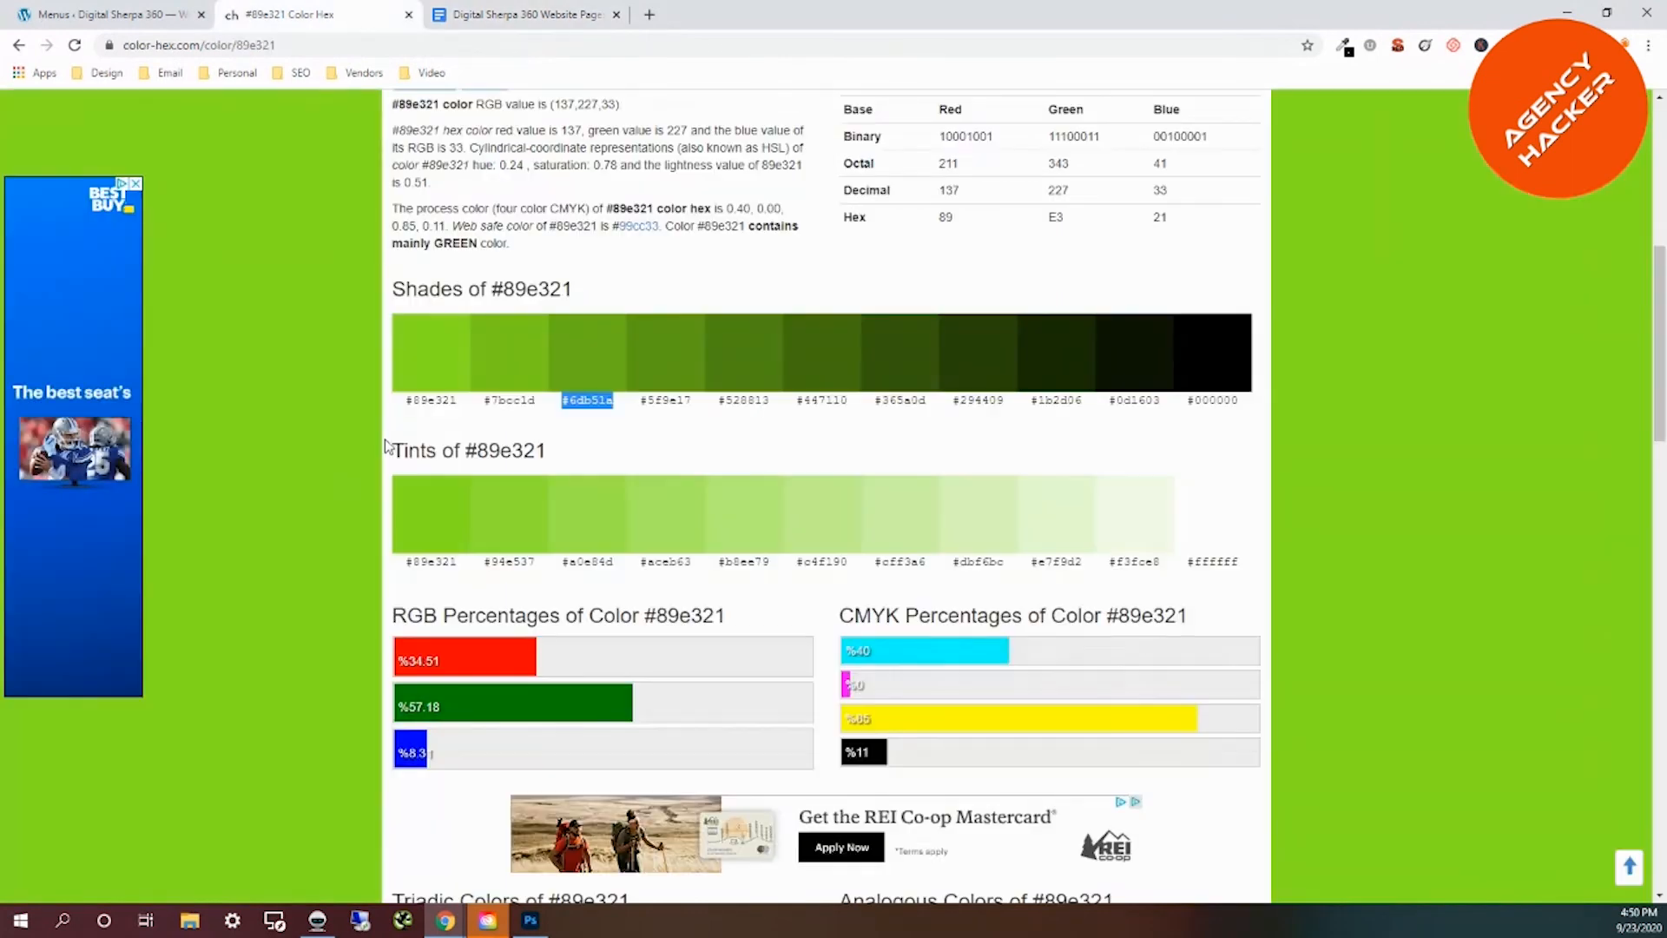
{"action": "left_click", "coordinate": [155, 15]}
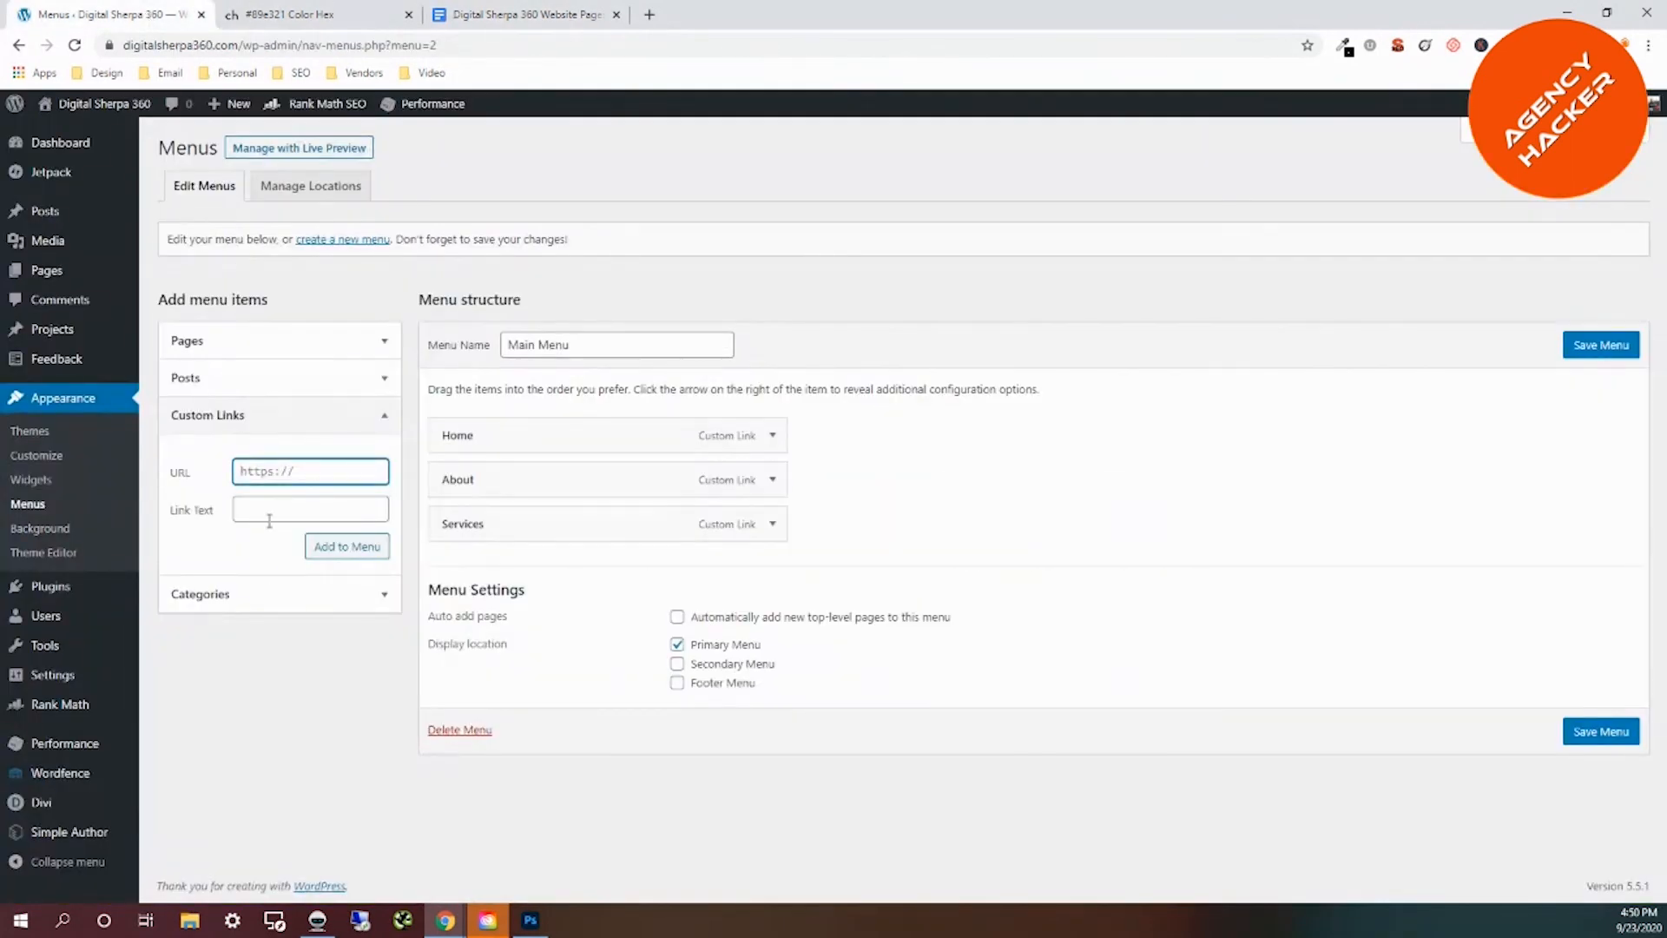
{"action": "type", "text": "Contact"}
{"action": "key", "text": "BackSpace"}
{"action": "key", "text": "BackSpace"}
{"action": "key", "text": "BackSpace"}
{"action": "key", "text": "BackSpace"}
{"action": "key", "text": "BackSpace"}
{"action": "key", "text": "BackSpace"}
{"action": "type", "text": "#"}
{"action": "left_click", "coordinate": [247, 508]}
{"action": "type", "text": "Conta"}
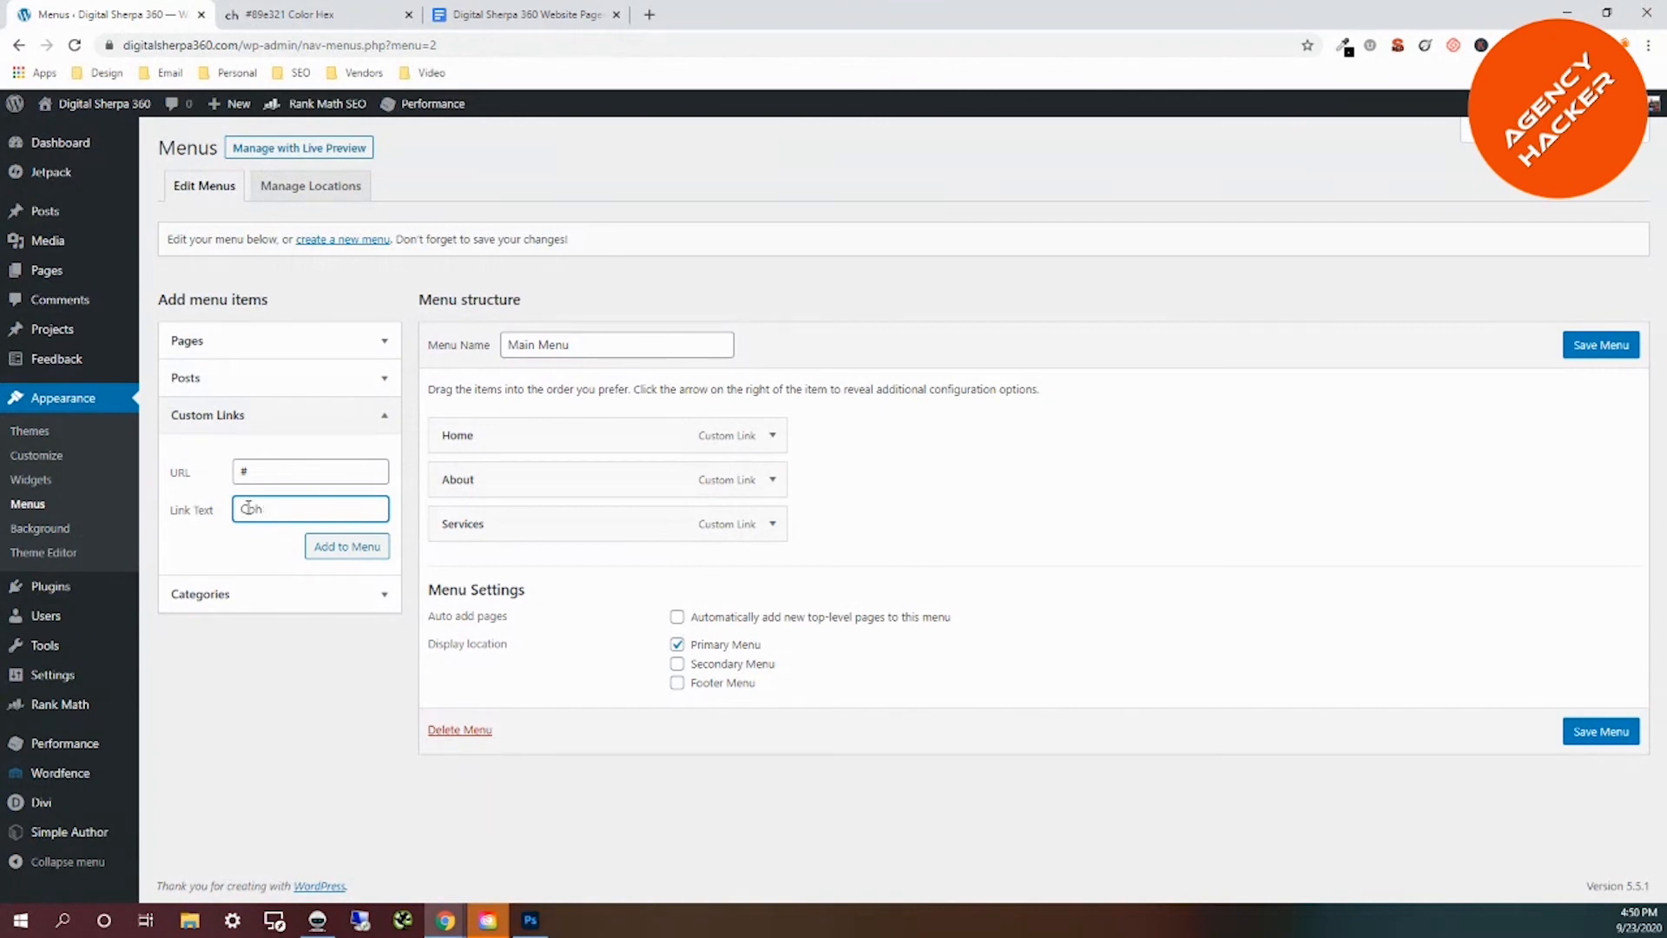
{"action": "type", "text": "ct"}
{"action": "left_click", "coordinate": [323, 554]}
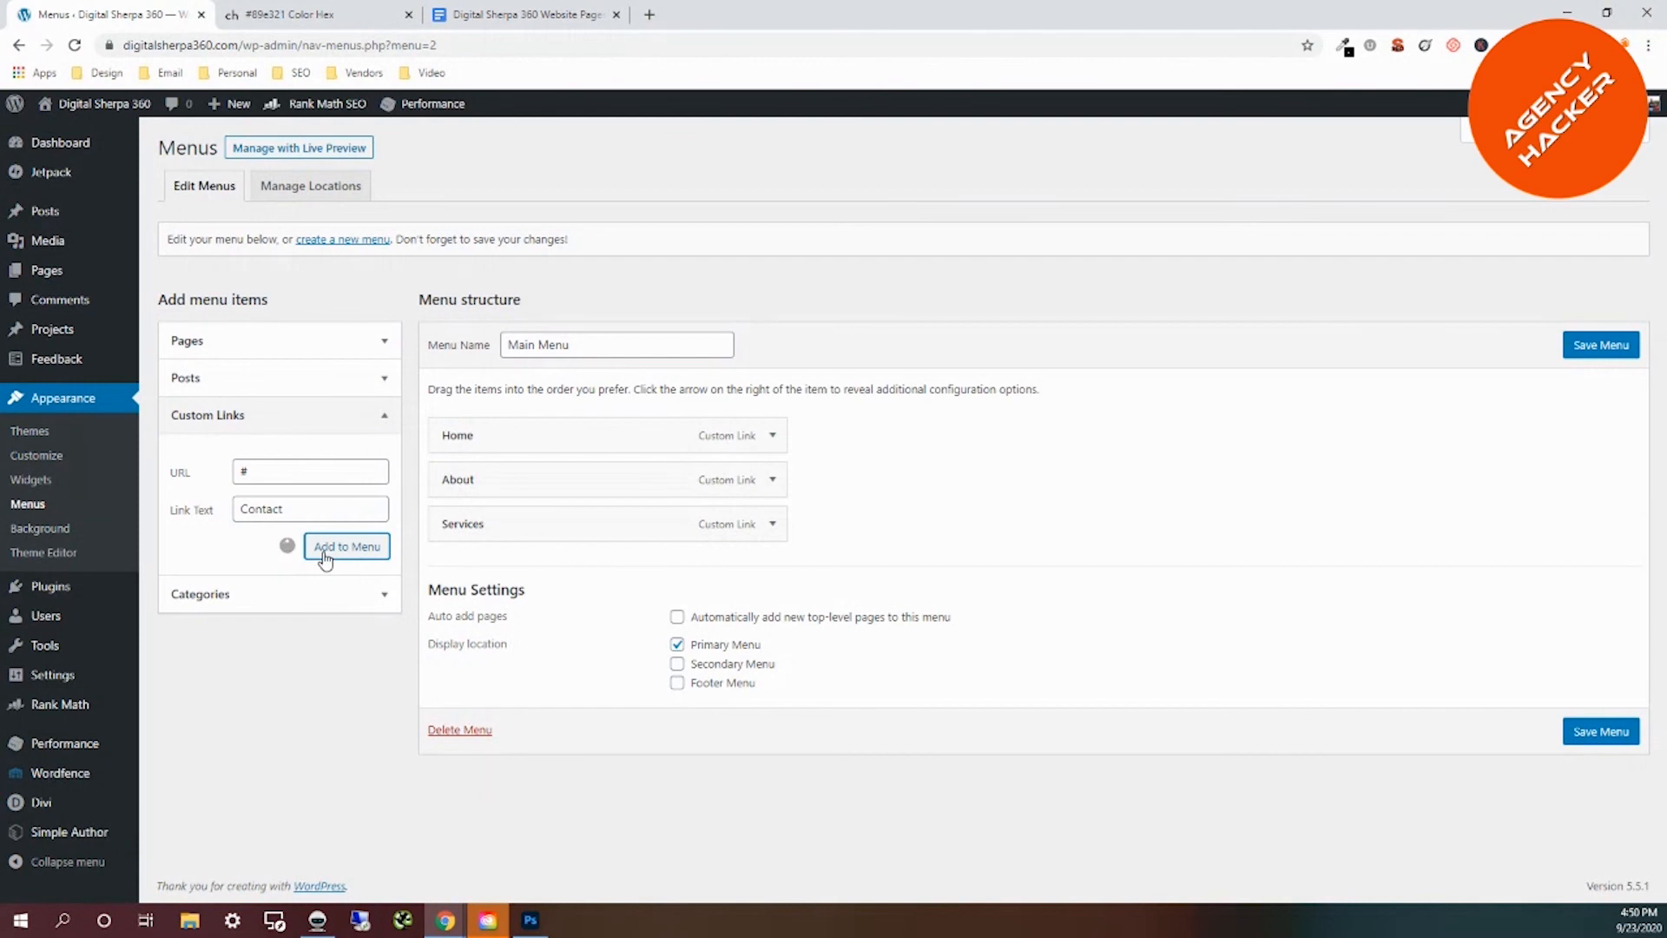
Add a custom link to Main Menu with the URL # and the link text Disclosures.
{"action": "left_click", "coordinate": [265, 469]}
{"action": "type", "text": "#"}
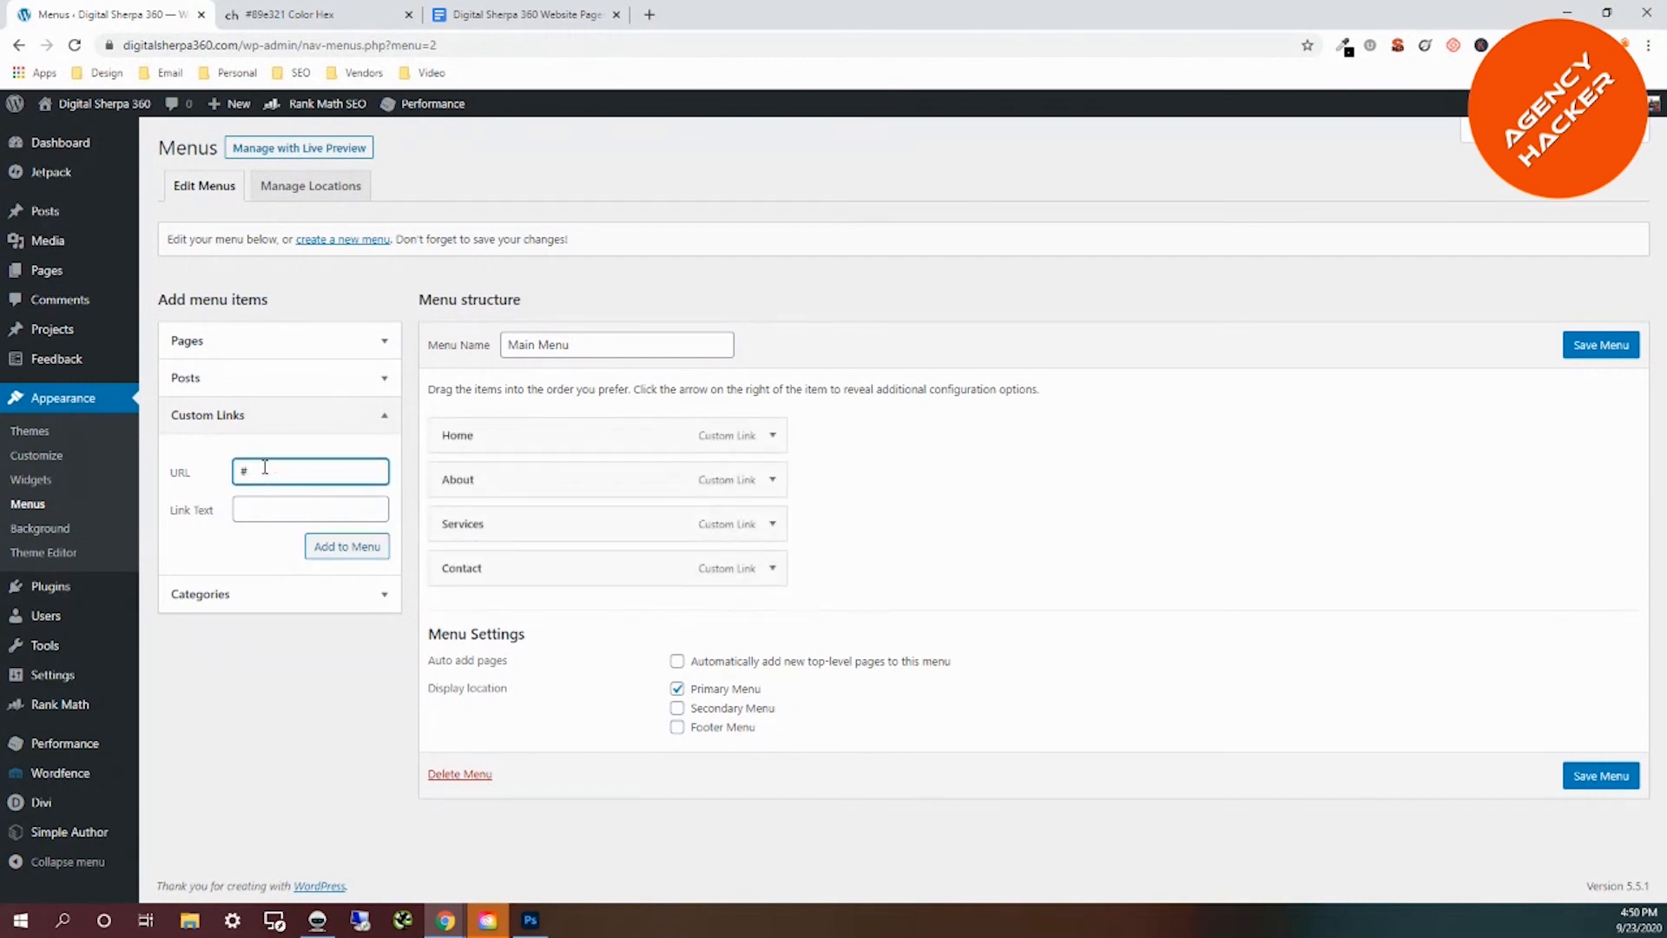
{"action": "key", "text": "Tab"}
{"action": "type", "text": "Disclosures"}
{"action": "left_click", "coordinate": [337, 556]}
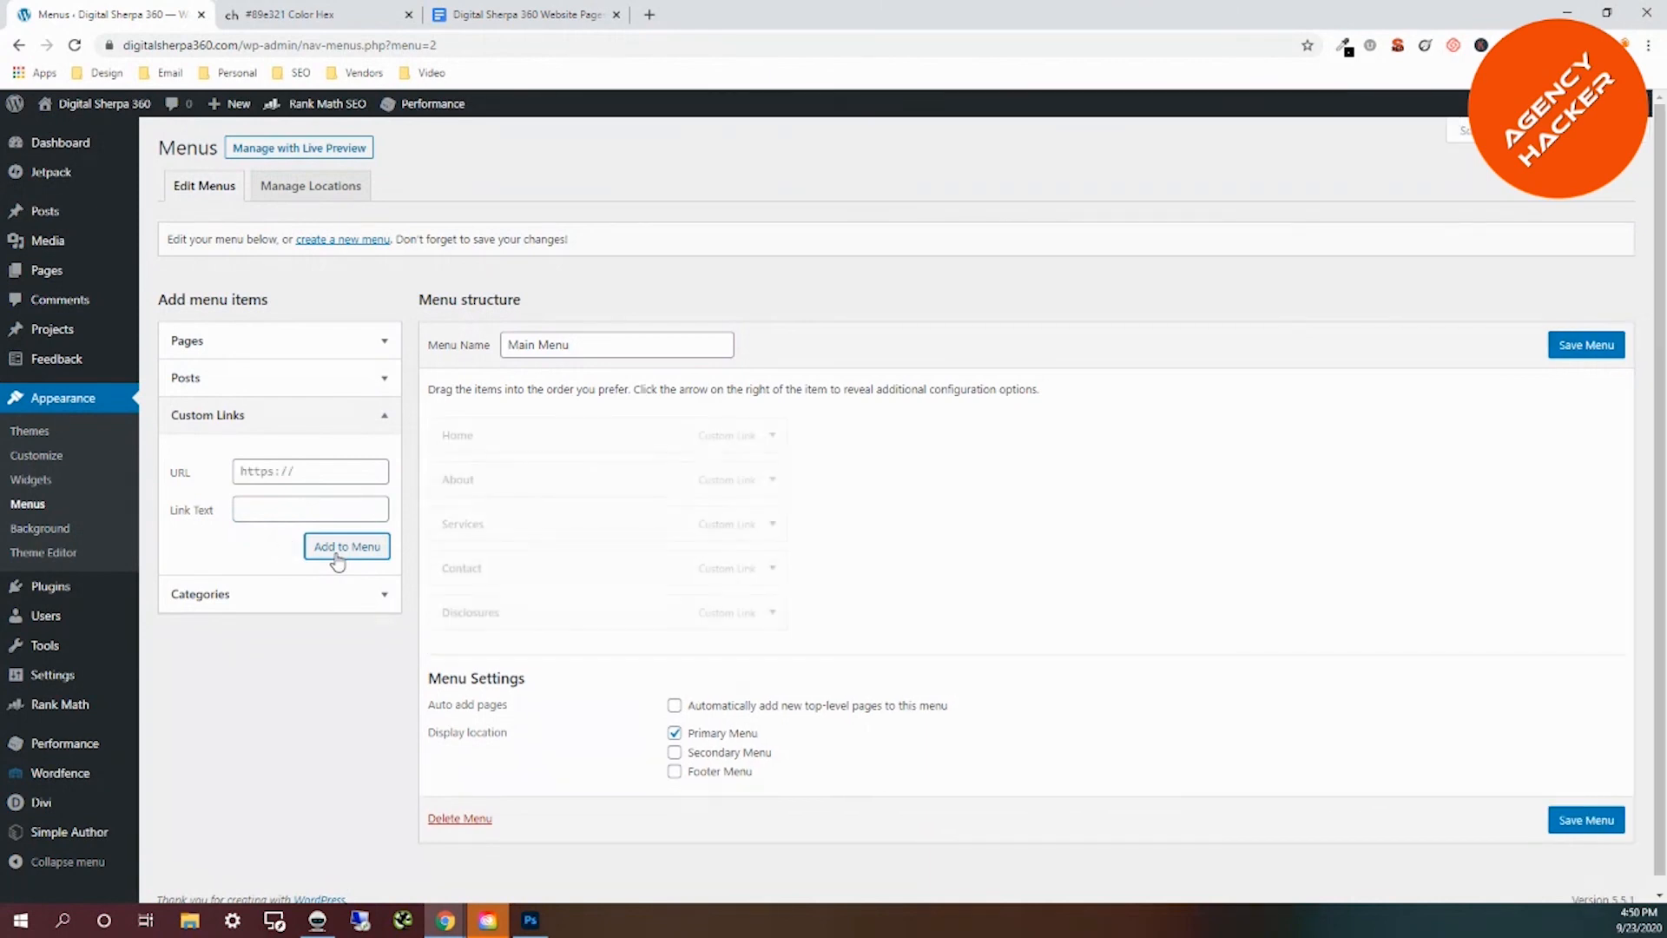
Add a custom link with the URL # and the link text Articles, and move Contact to the end of Main Menu.
{"action": "left_click", "coordinate": [270, 469]}
{"action": "type", "text": "#"}
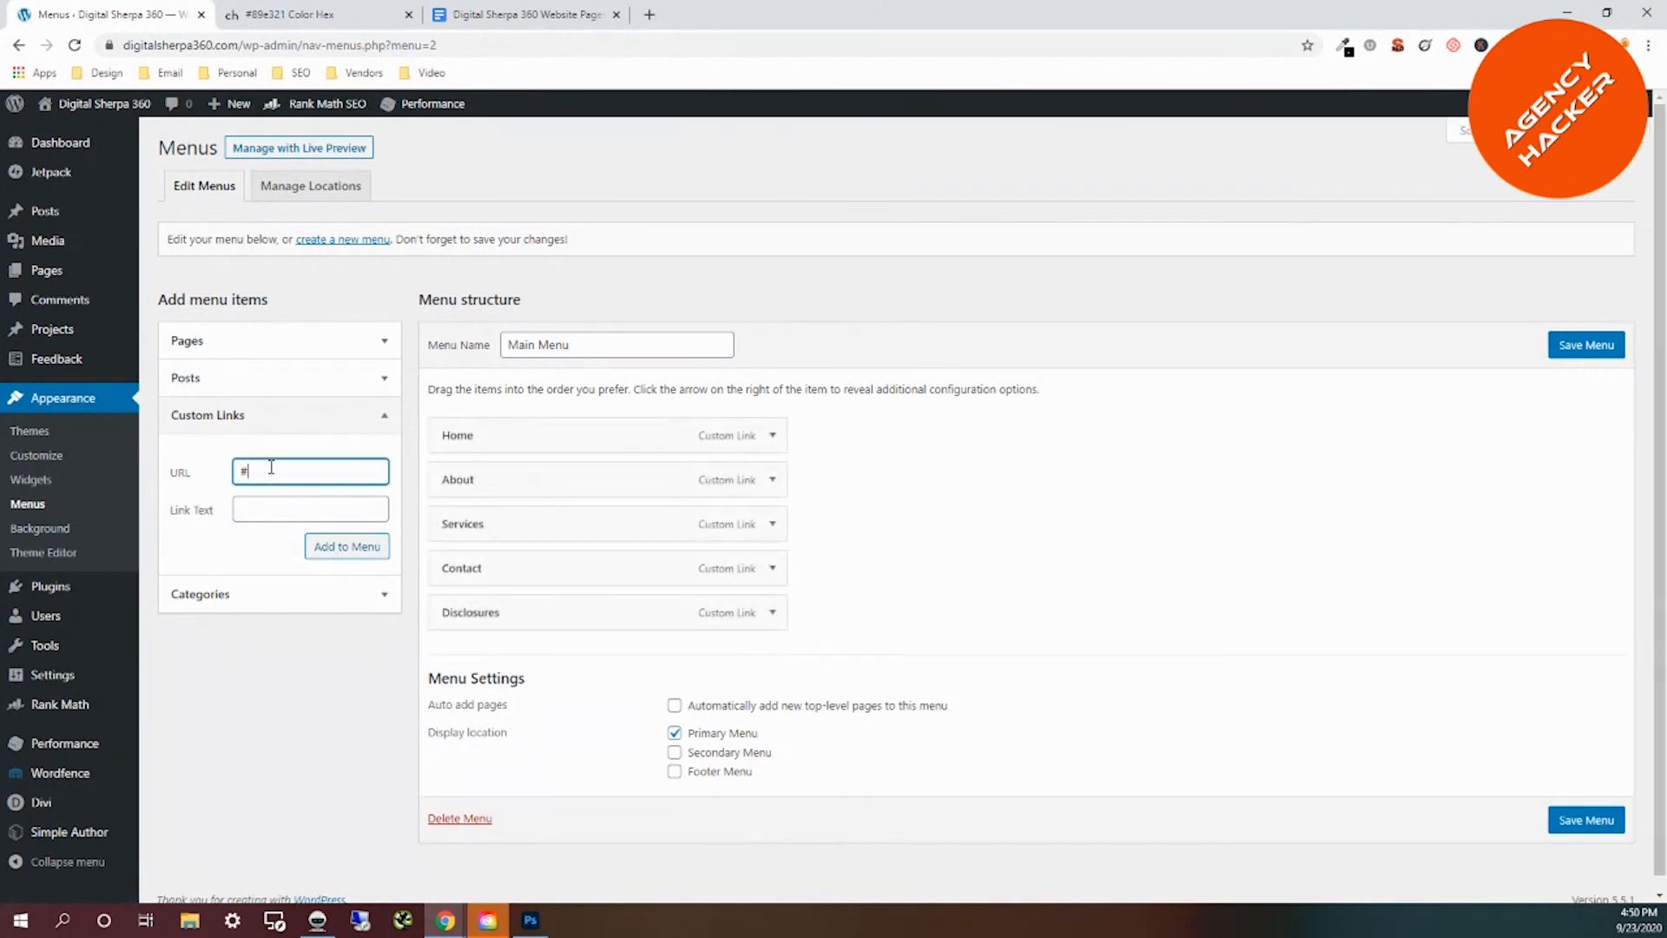
{"action": "key", "text": "Tab"}
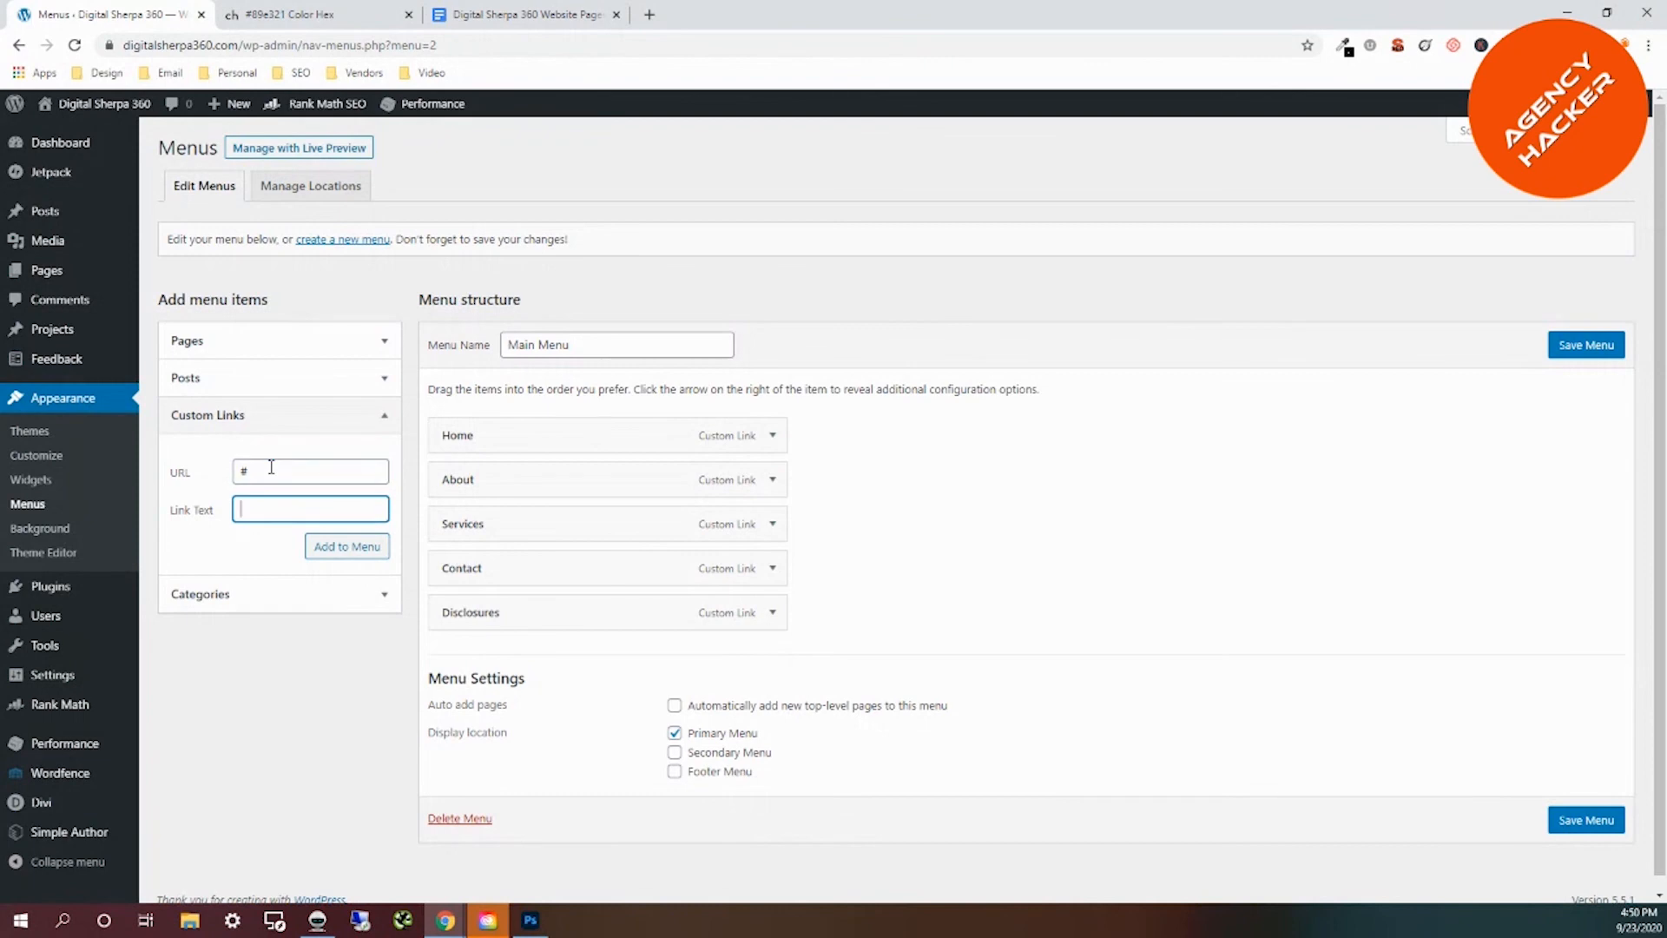
{"action": "type", "text": "Articles"}
{"action": "left_click", "coordinate": [340, 553]}
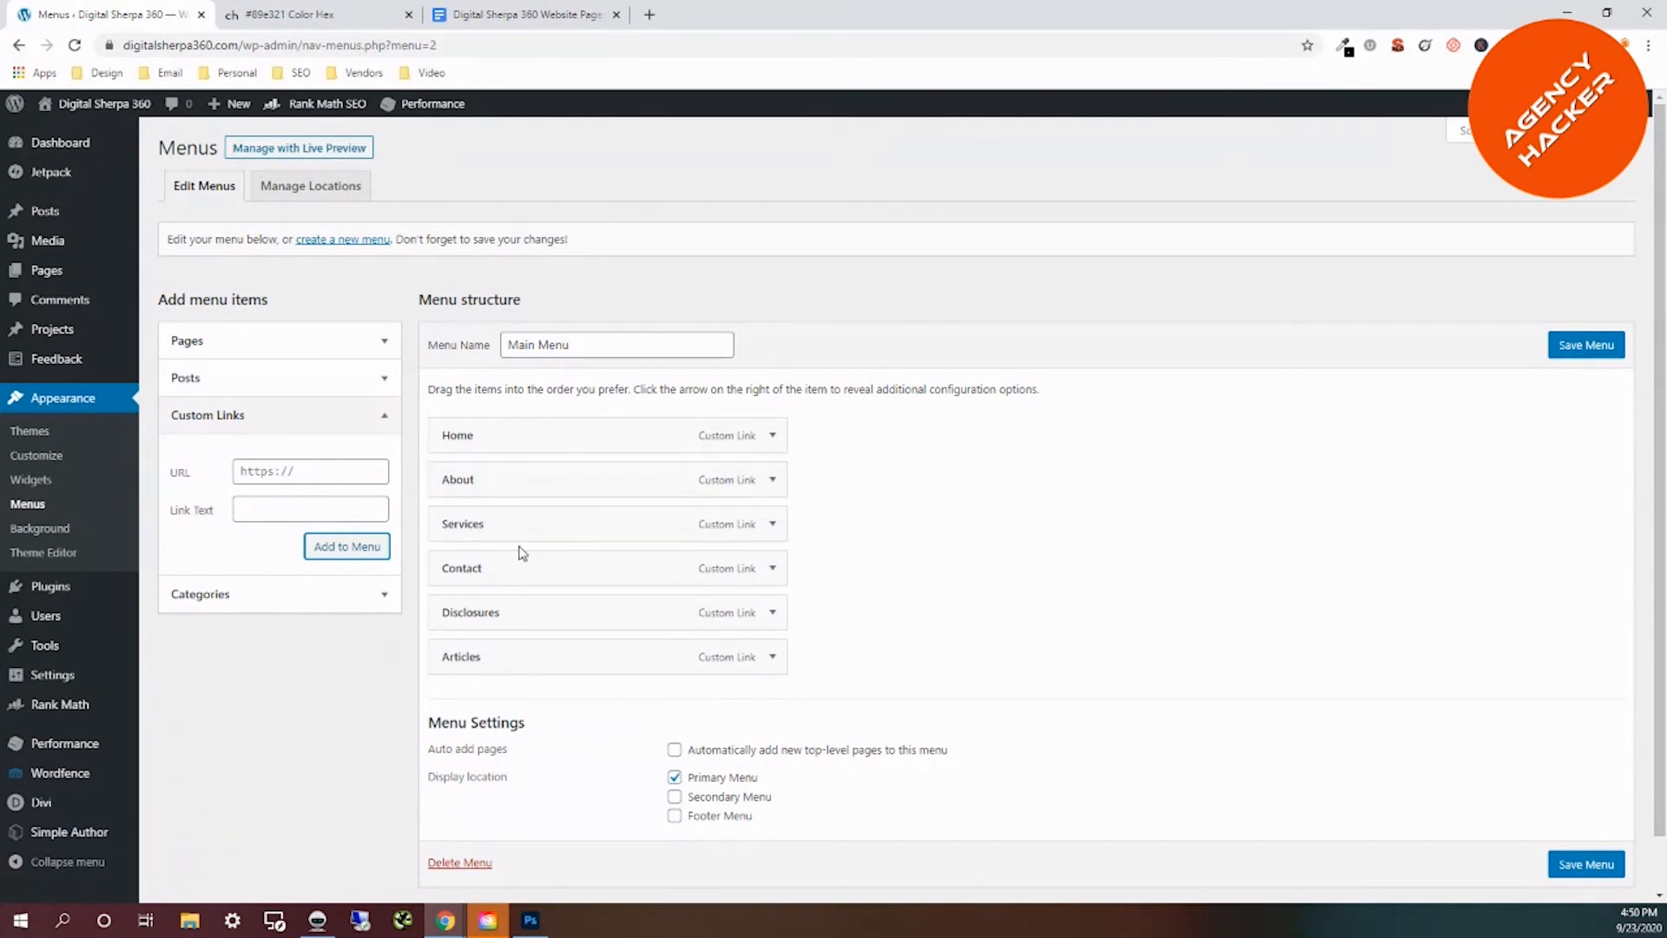
{"action": "left_click_drag", "start_coordinate": [496, 566], "coordinate": [494, 655]}
Add a custom link to Main Menu with the URL # and the link text Cookie Policy.
{"action": "left_click", "coordinate": [269, 470]}
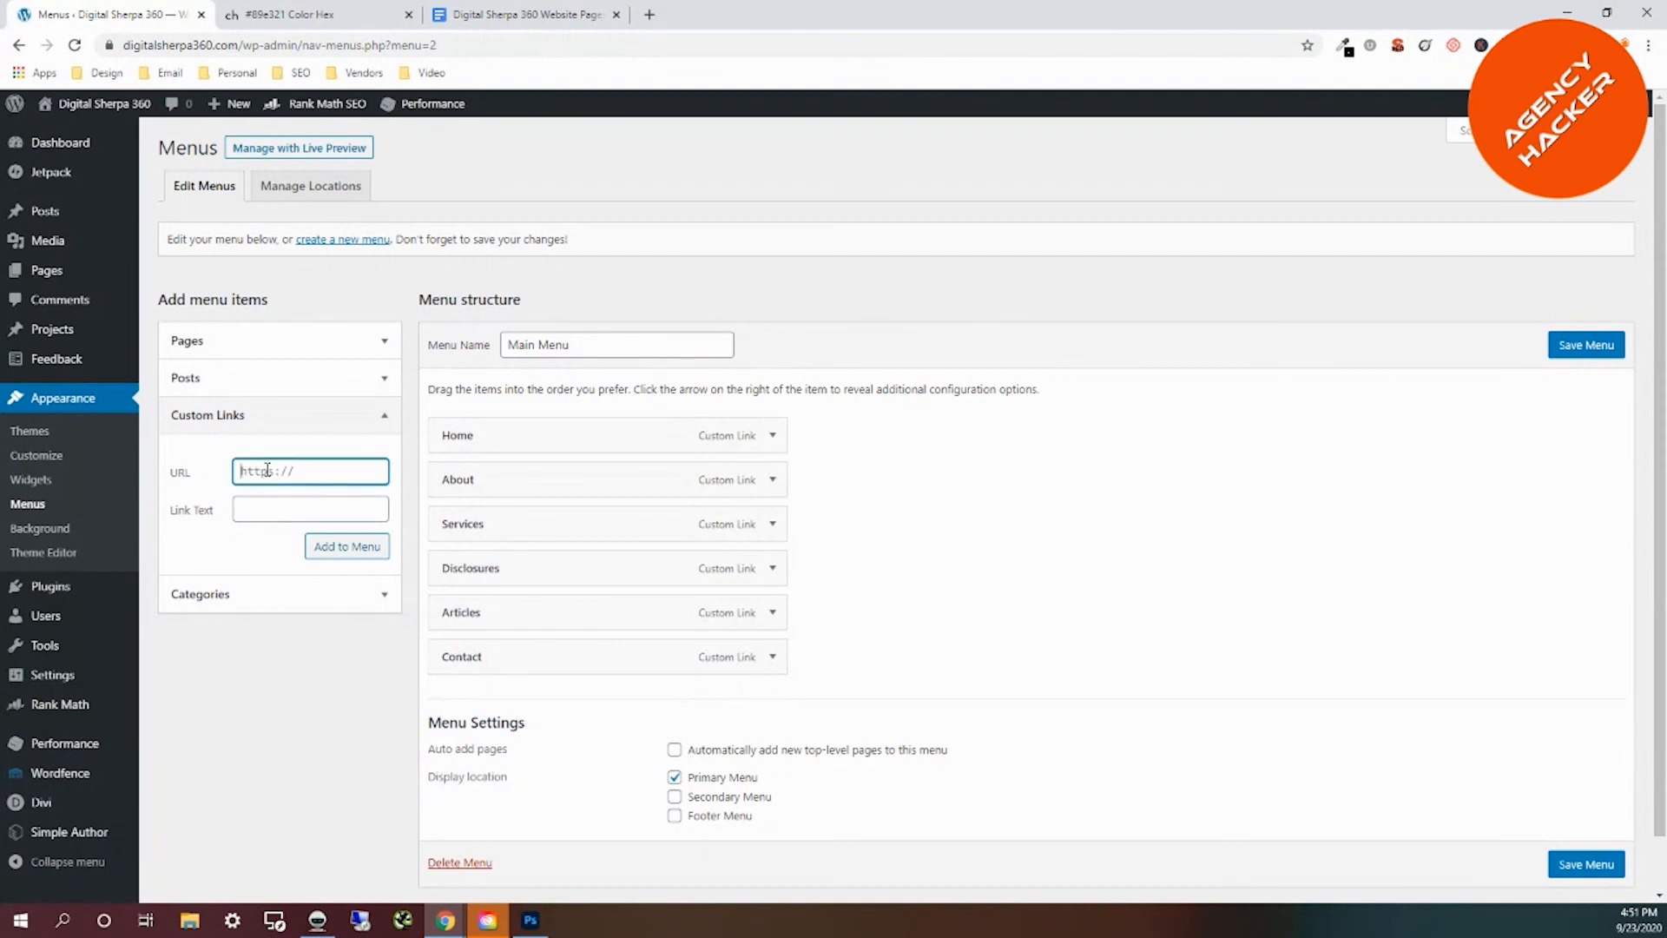
{"action": "type", "text": "#"}
{"action": "key", "text": "Tab"}
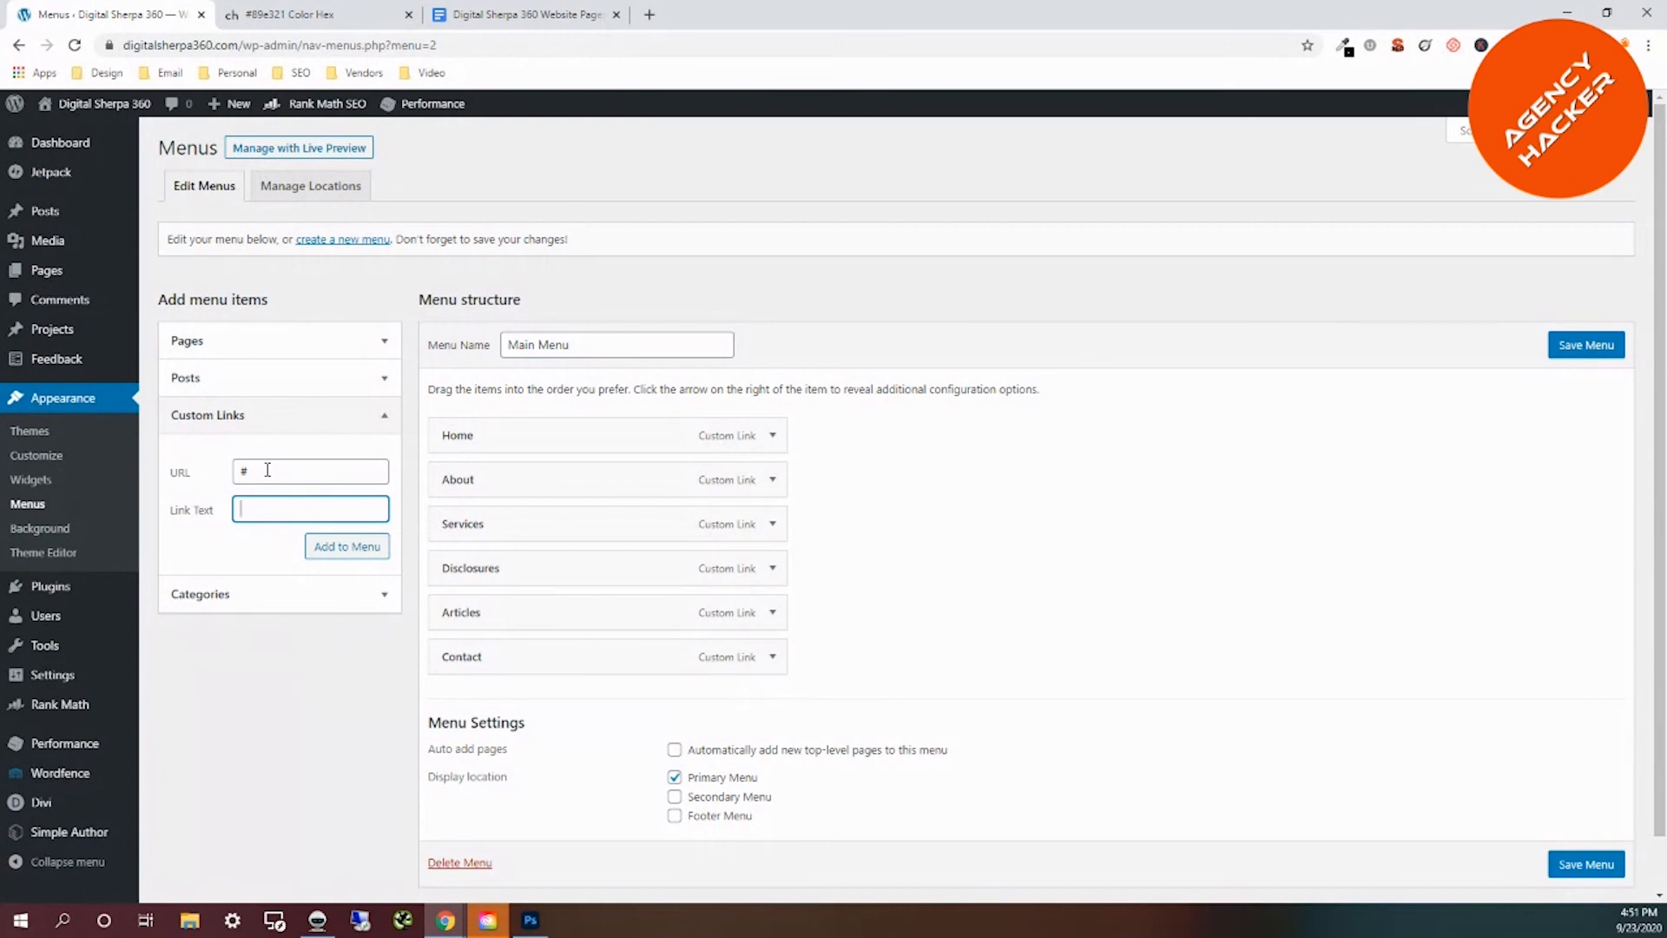
{"action": "type", "text": "C"}
{"action": "type", "text": "ookie Policy"}
{"action": "left_click", "coordinate": [330, 551]}
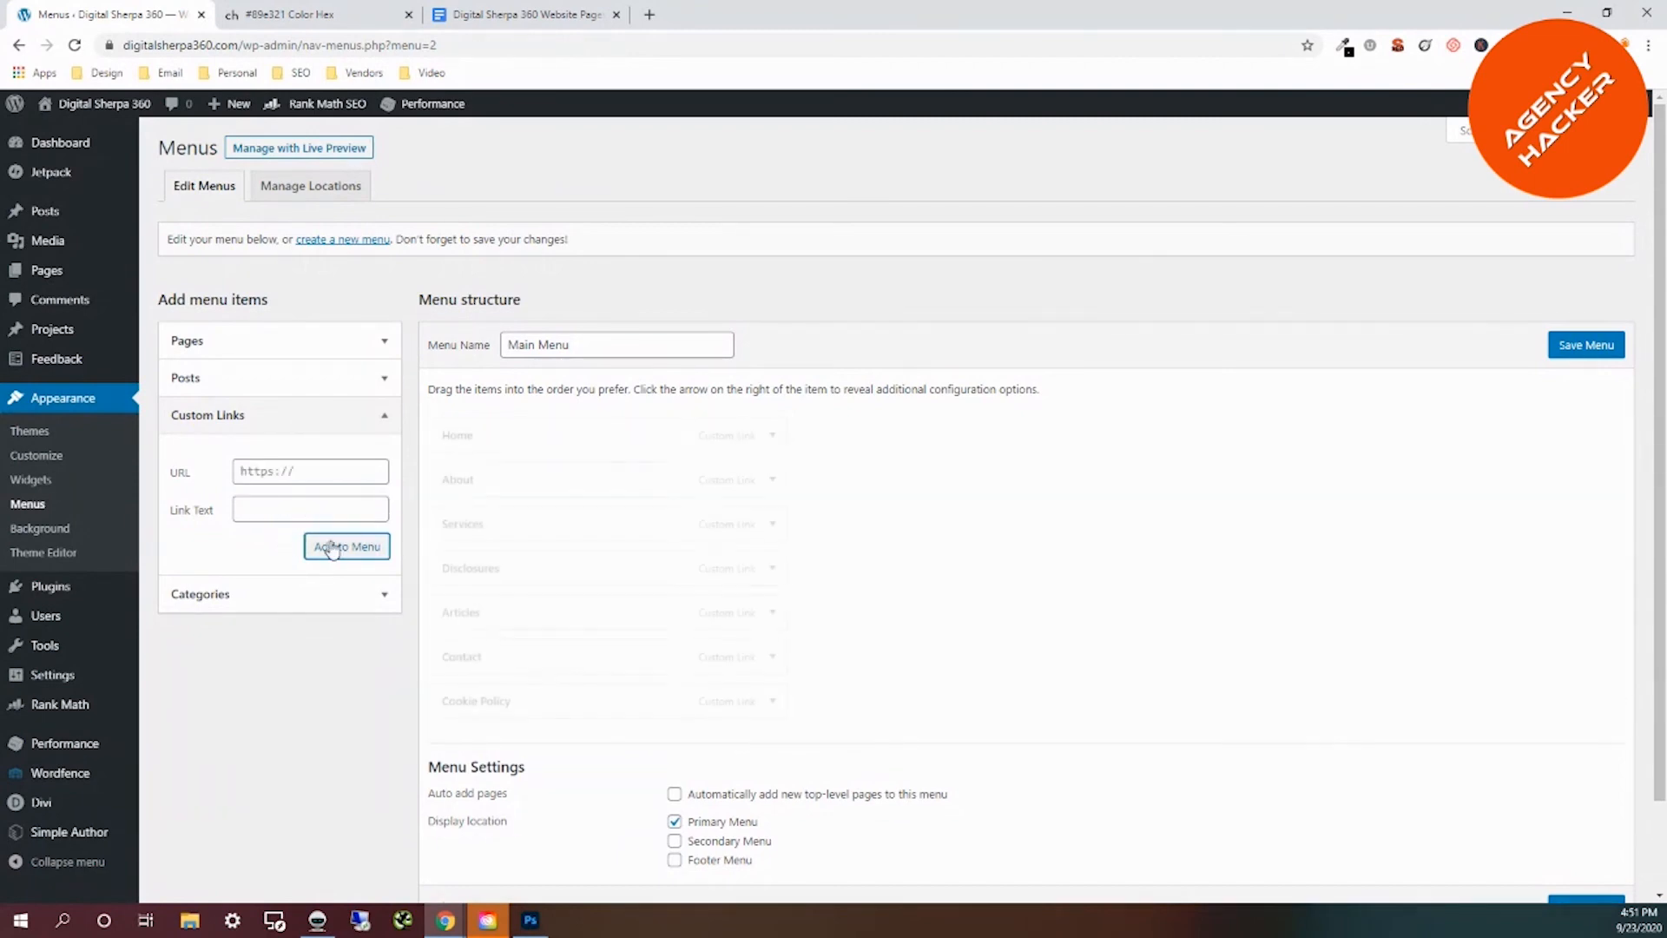
Nest Cookie Policy as a sub item under Disclosures and save Main Menu.
{"action": "scroll", "coordinate": [576, 603], "scroll_direction": "down", "scroll_amount": 2}
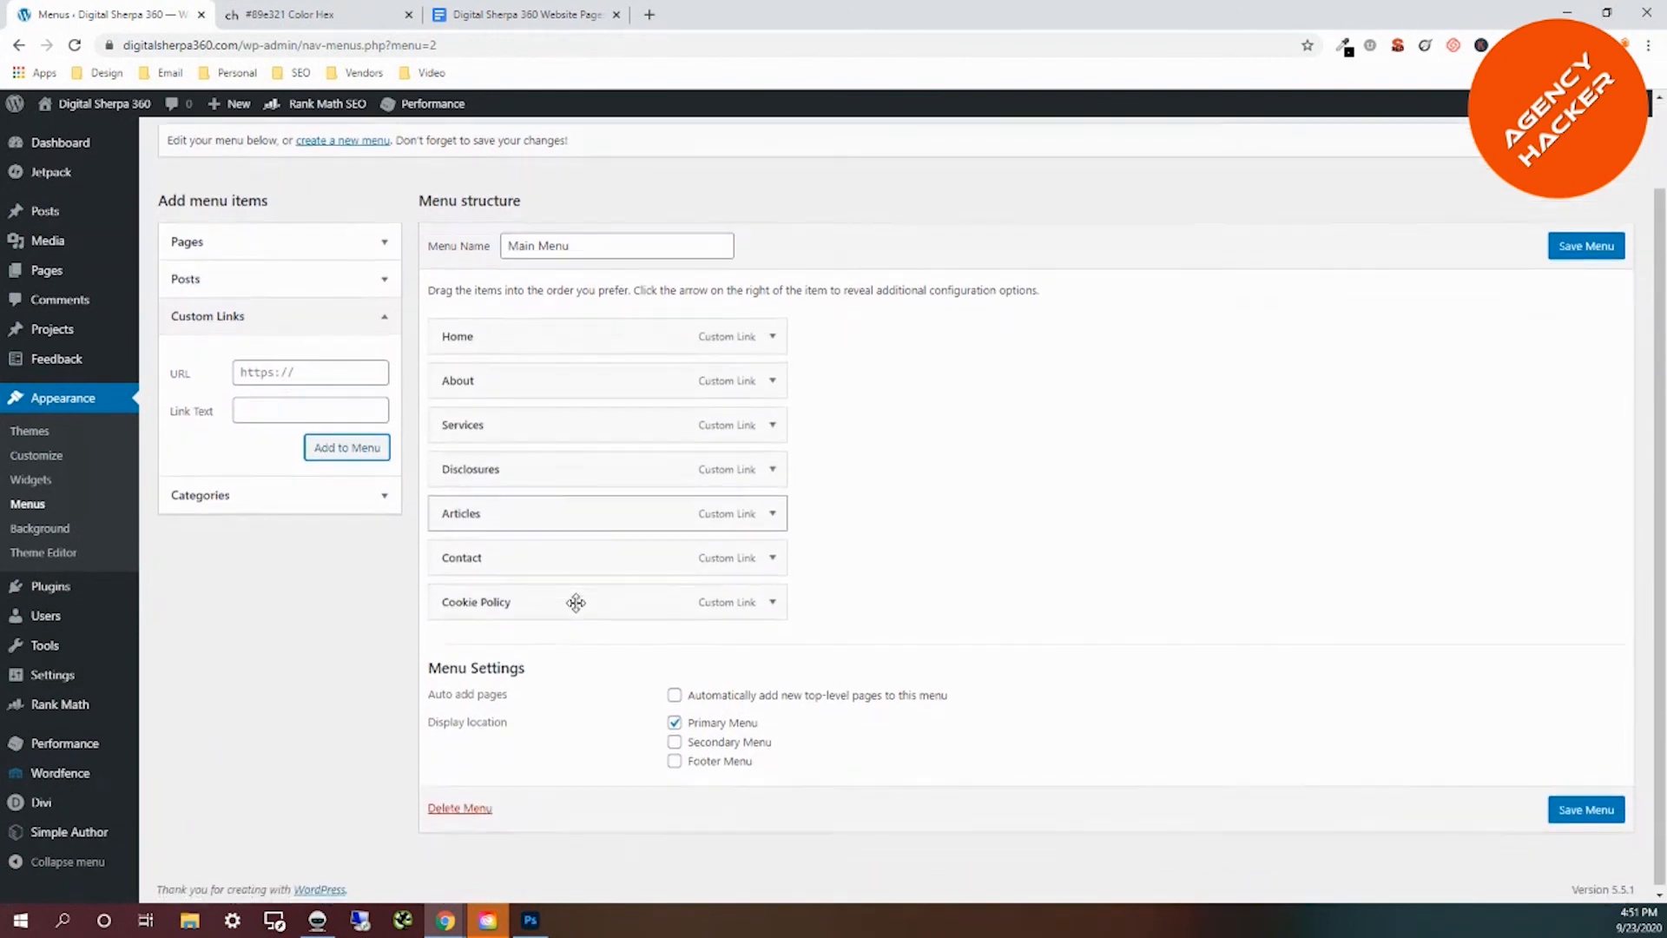
{"action": "left_click_drag", "start_coordinate": [492, 603], "coordinate": [518, 558]}
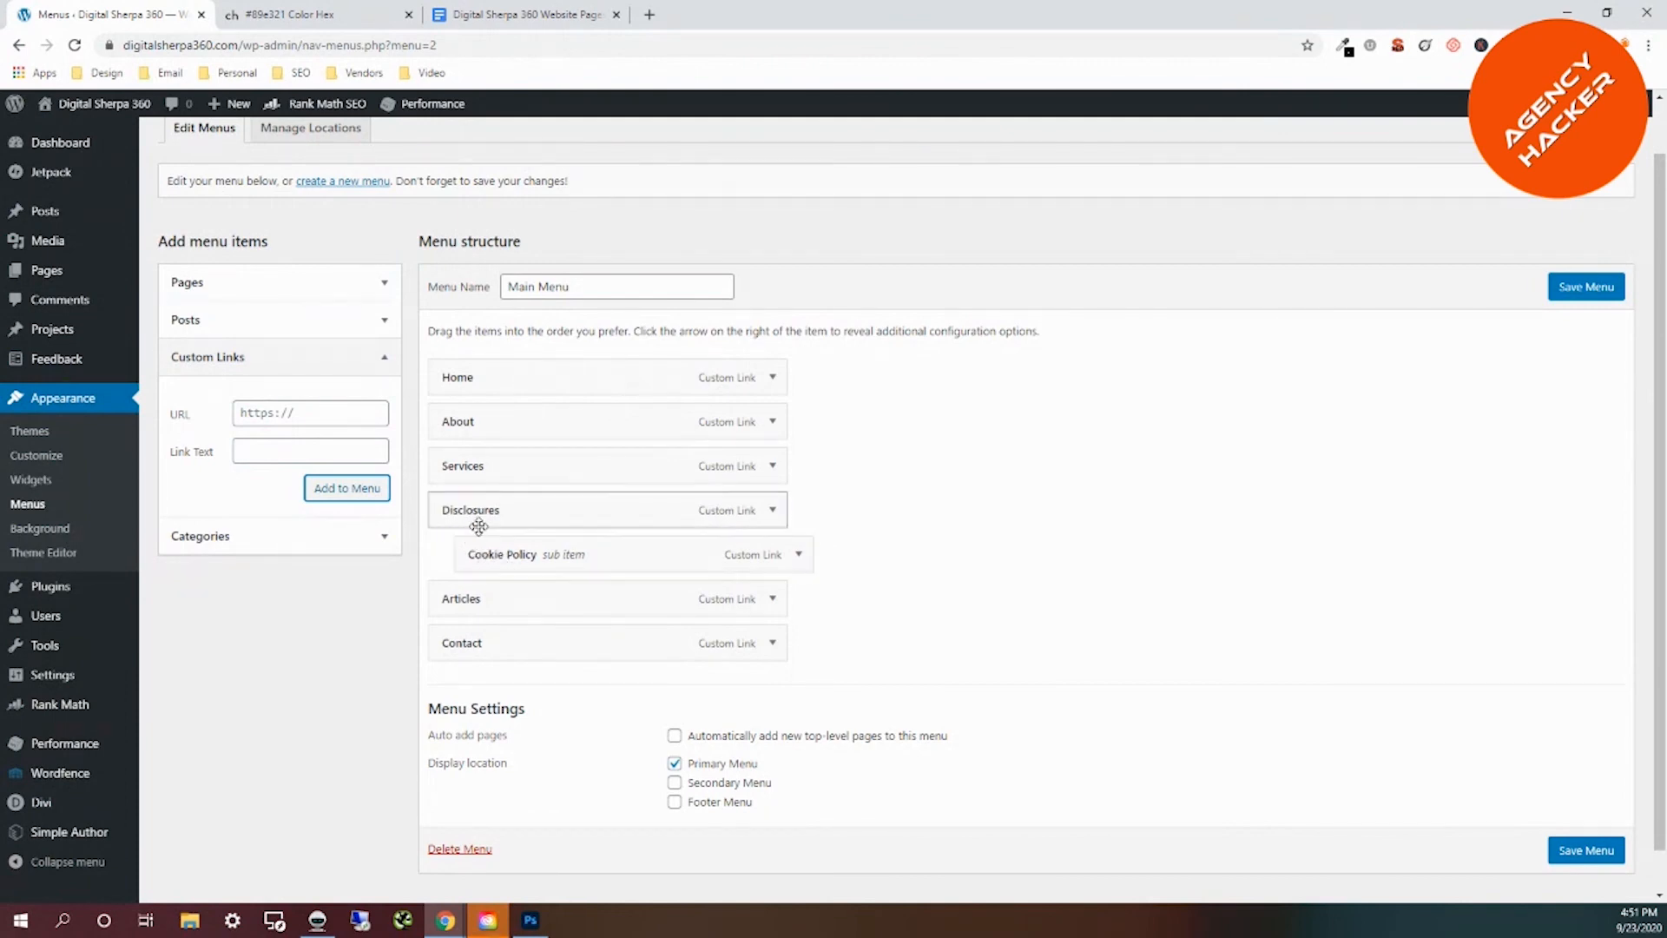
{"action": "left_click", "coordinate": [1586, 288]}
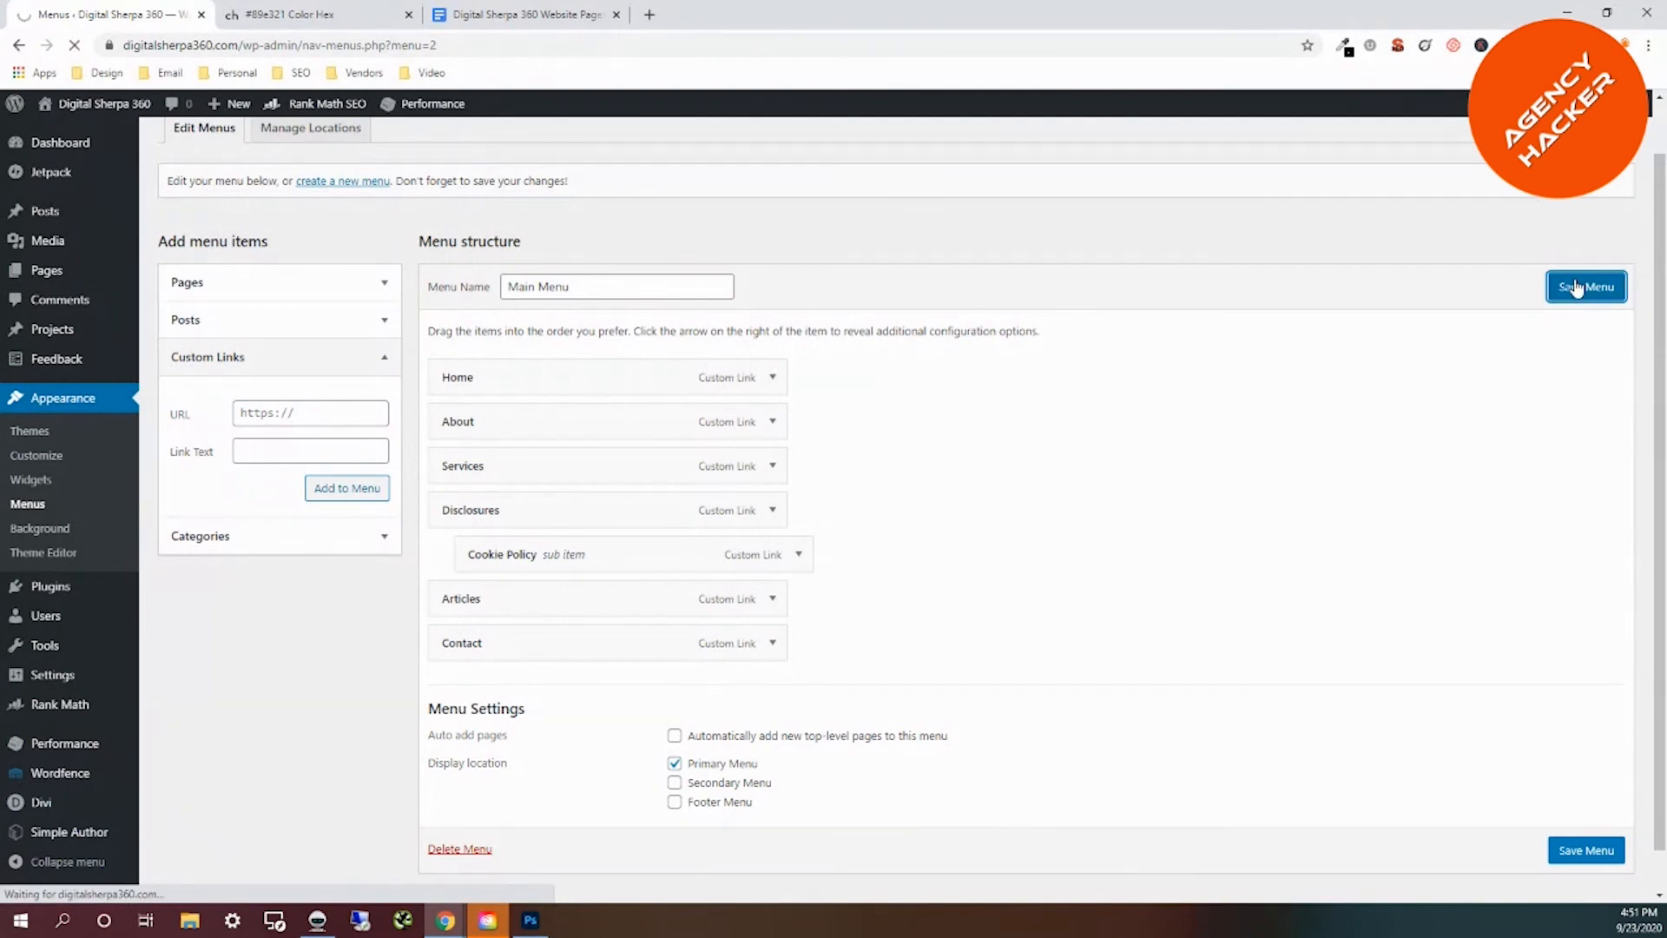
View the live site and check the header navigation, including the submenu under Disclosures.
{"action": "left_click", "coordinate": [106, 106]}
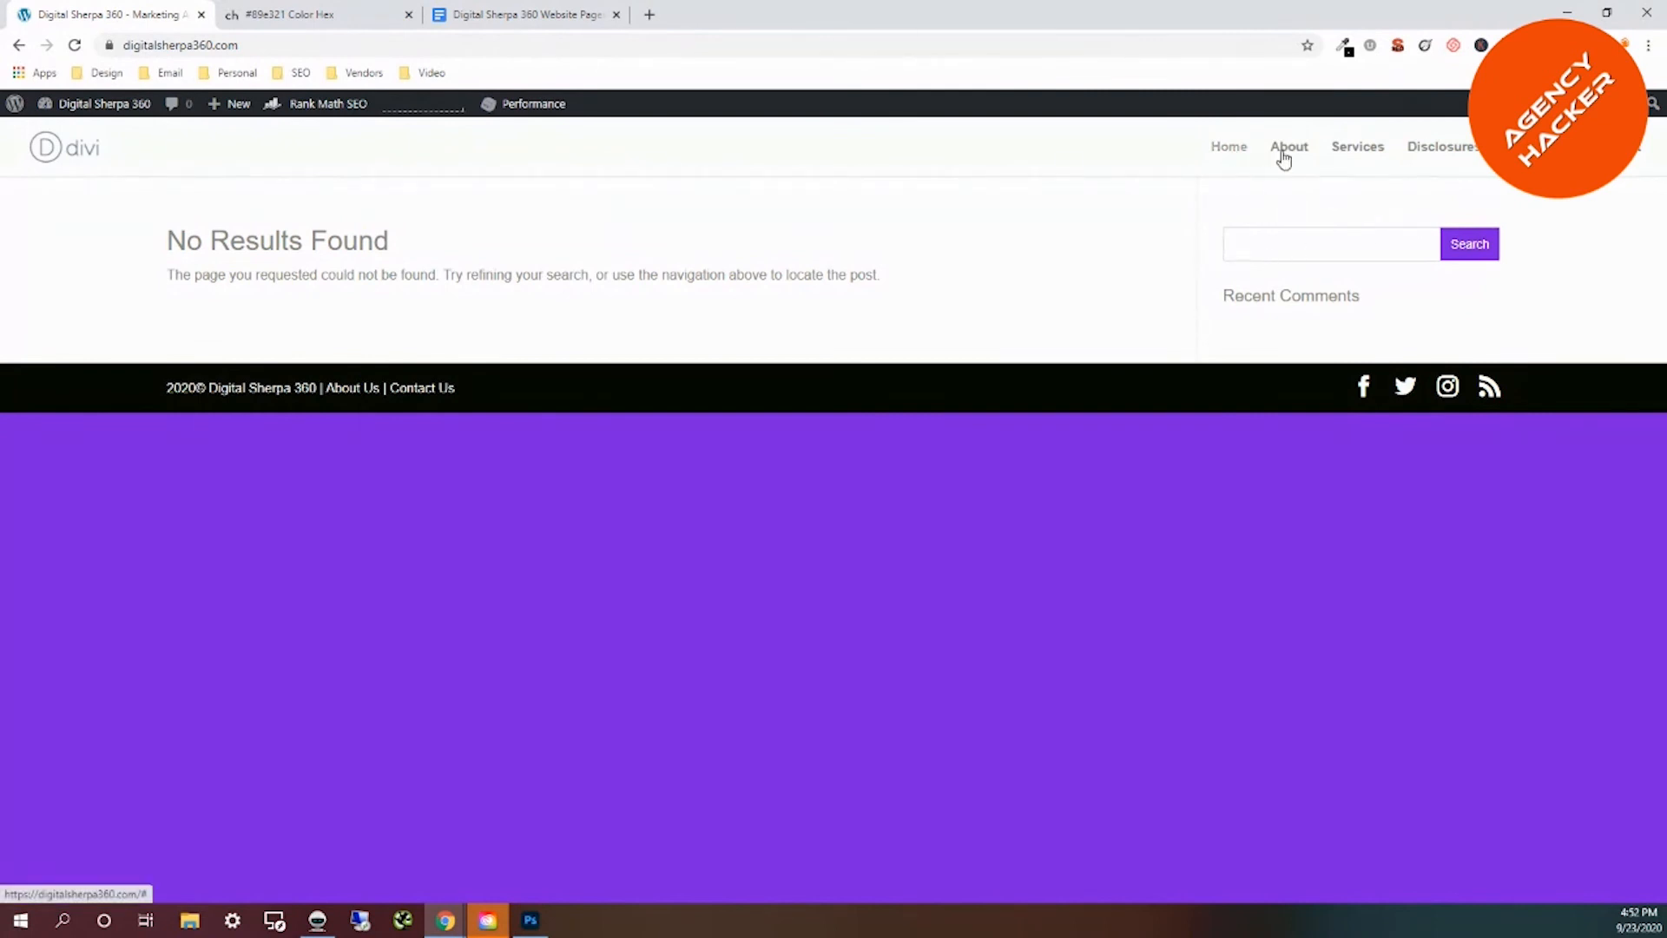
{"action": "mouse_move", "coordinate": [1456, 159]}
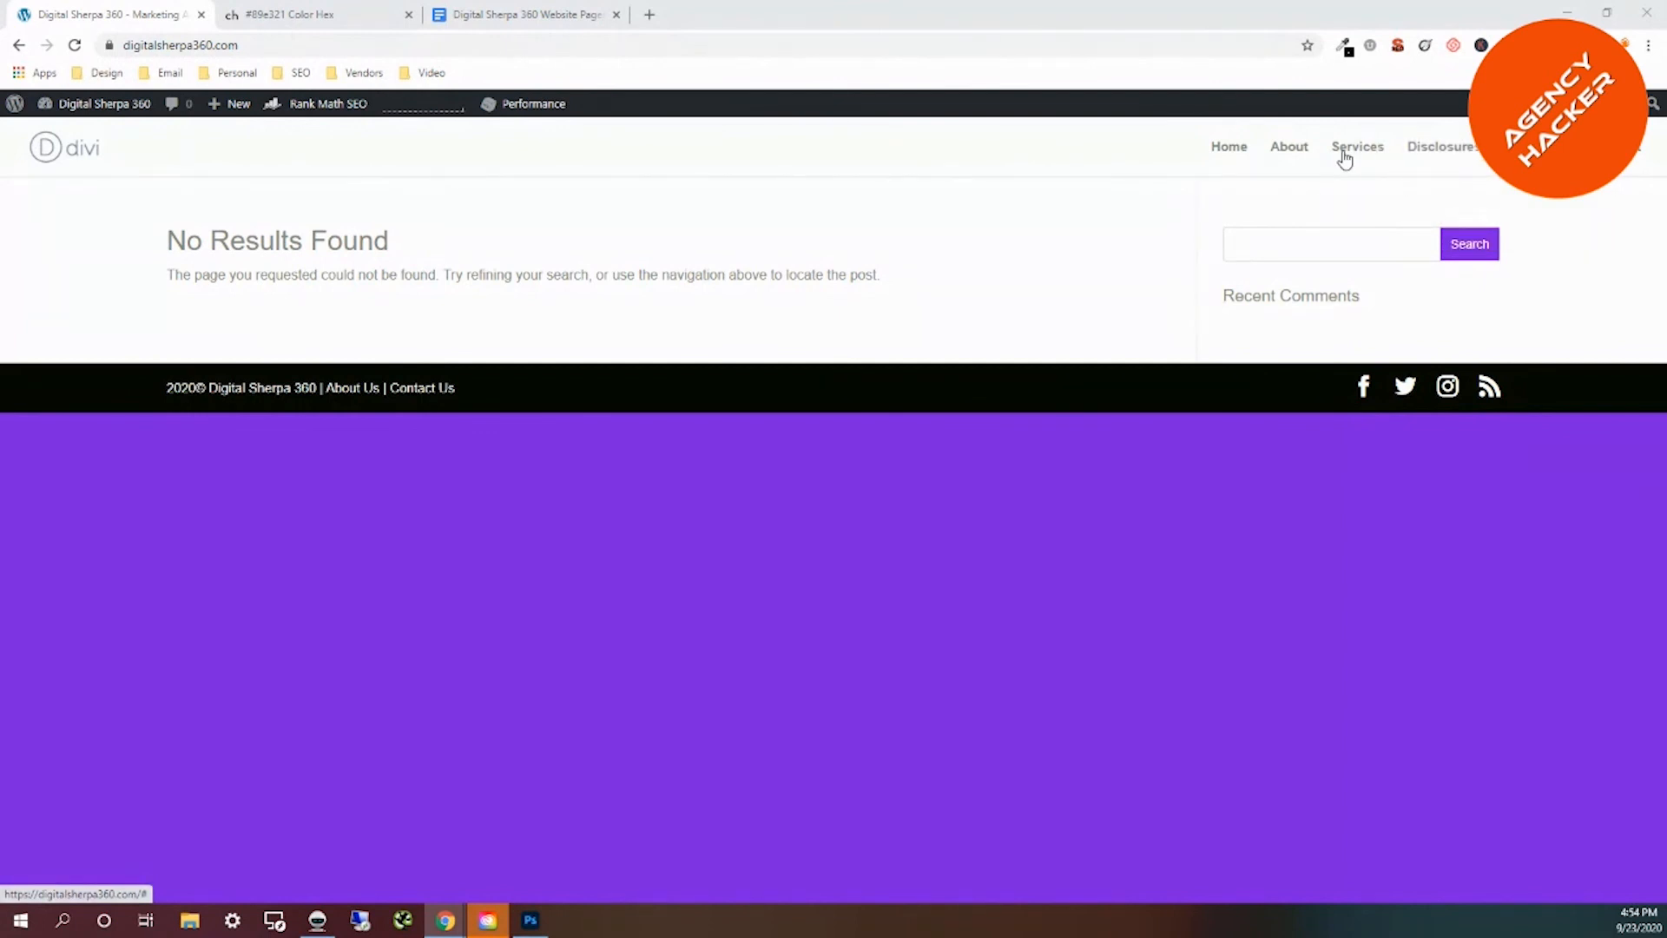
{"action": "mouse_move", "coordinate": [1450, 167]}
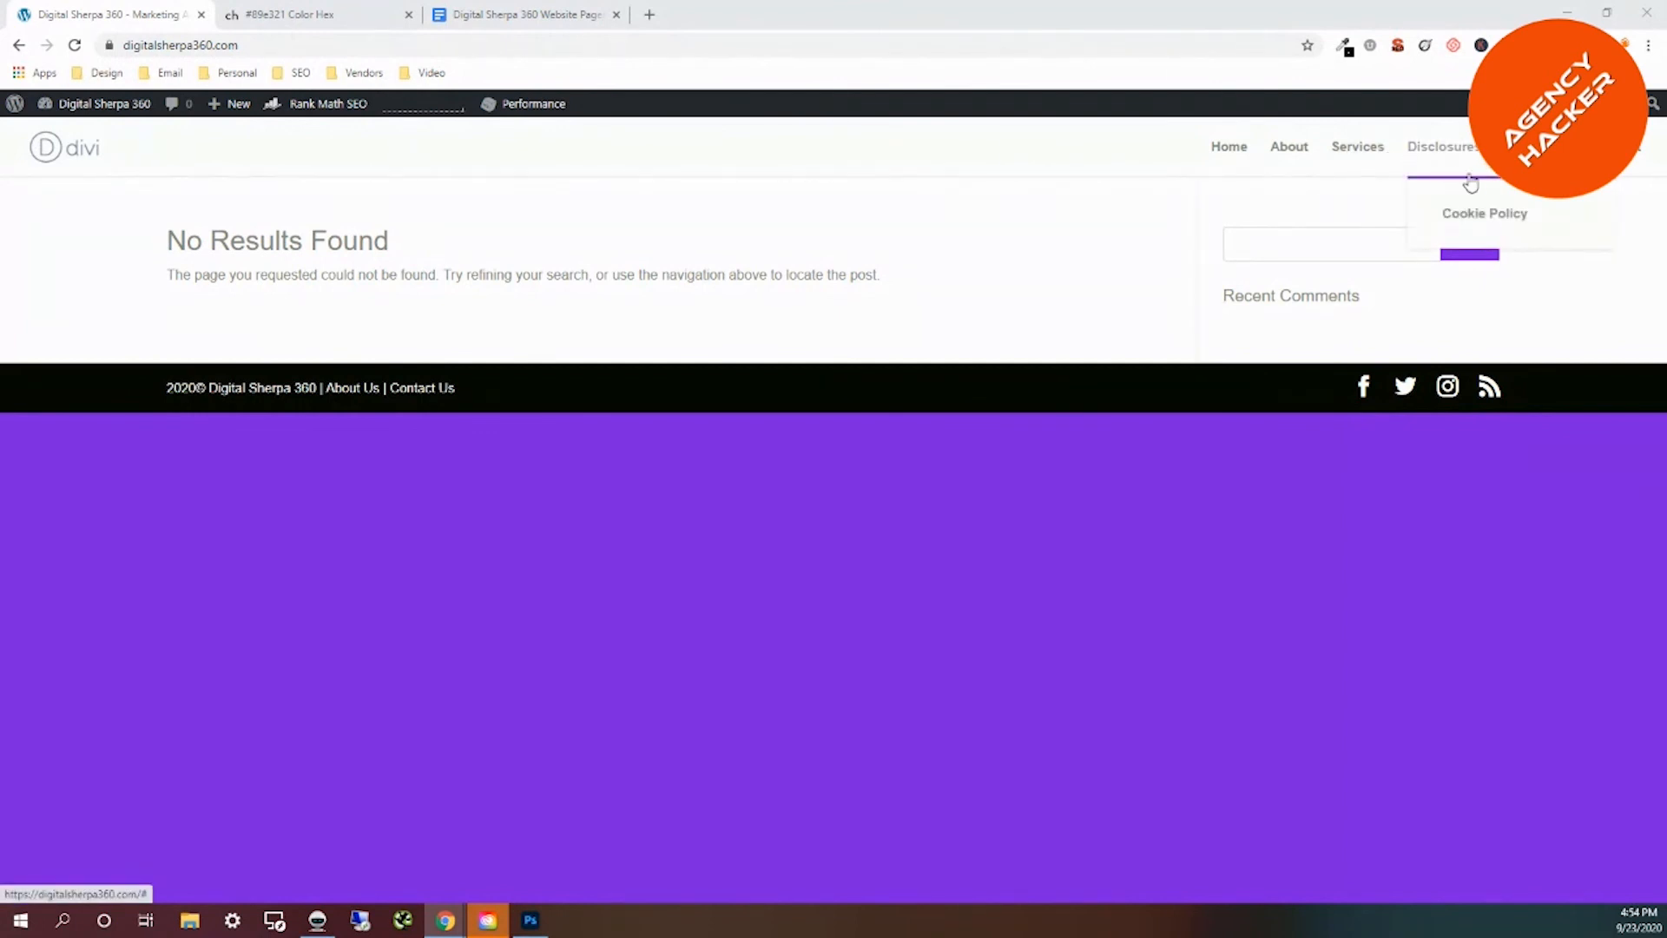